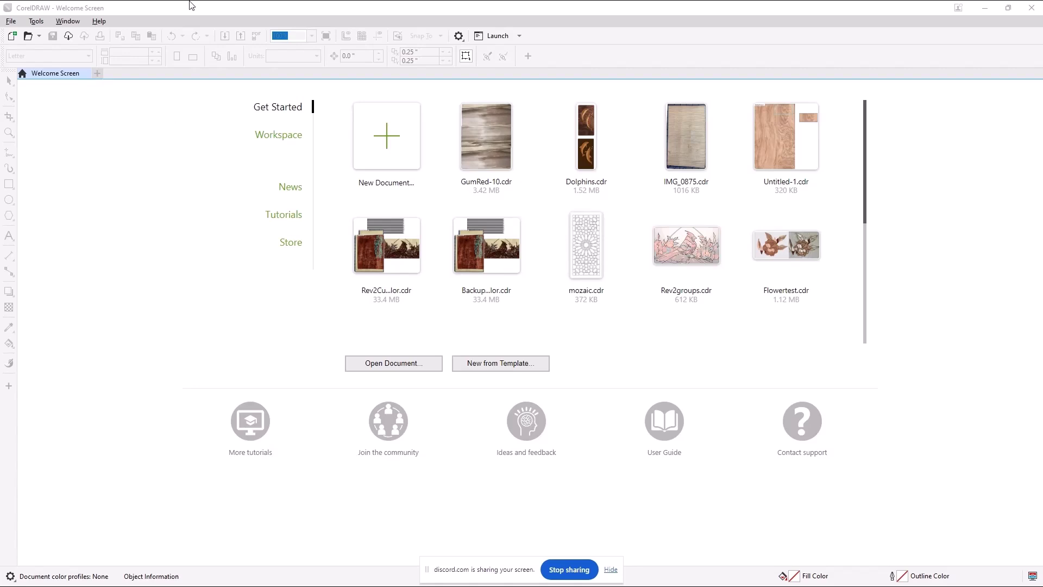
click(265, 140)
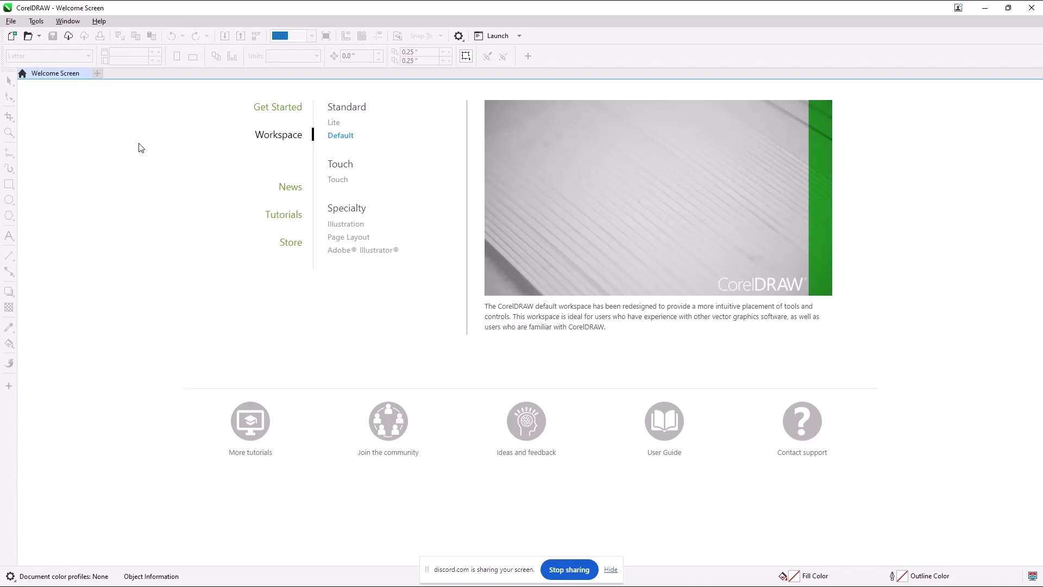
click(276, 109)
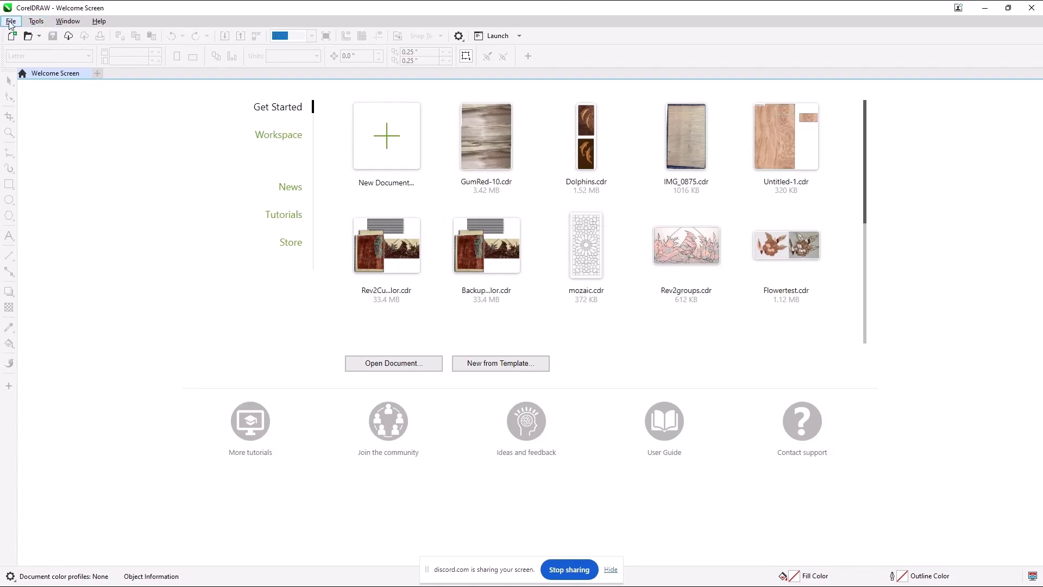
click(67, 25)
mouse_move(96, 24)
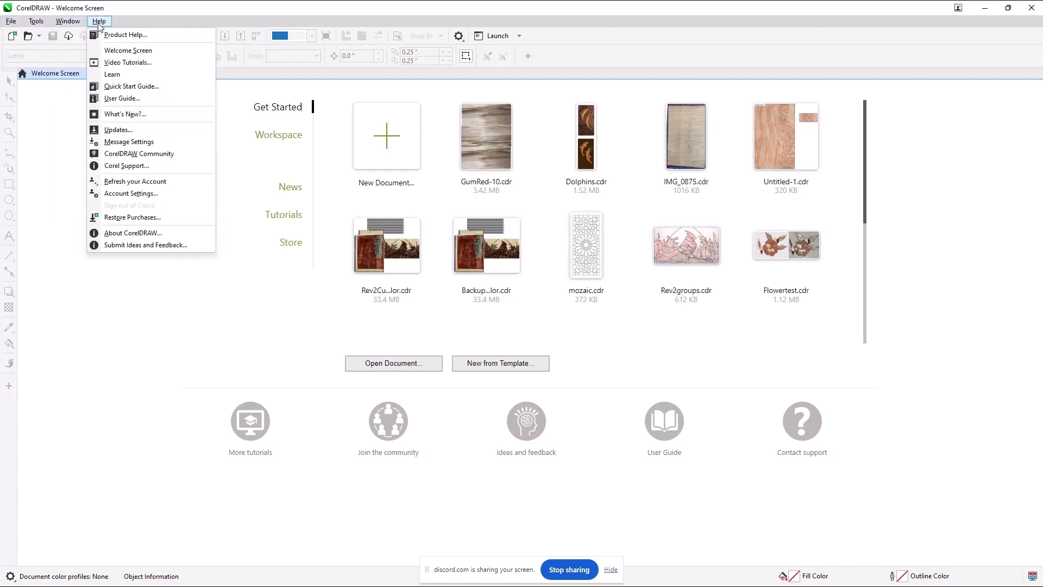
click(187, 20)
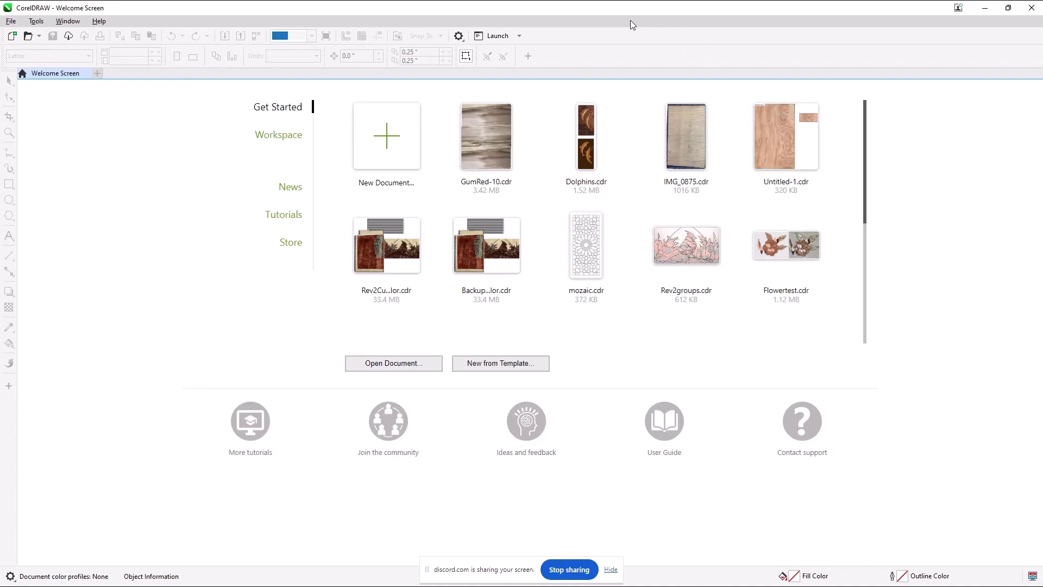
Step: Hide the menu bar and restore it through the list of available toolbars
right_click(165, 22)
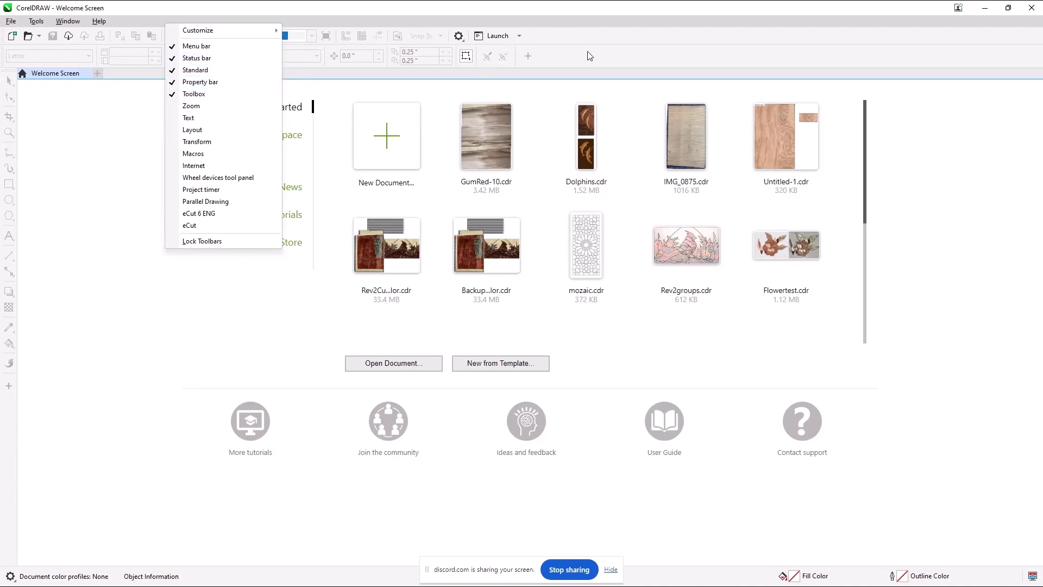
right_click(600, 60)
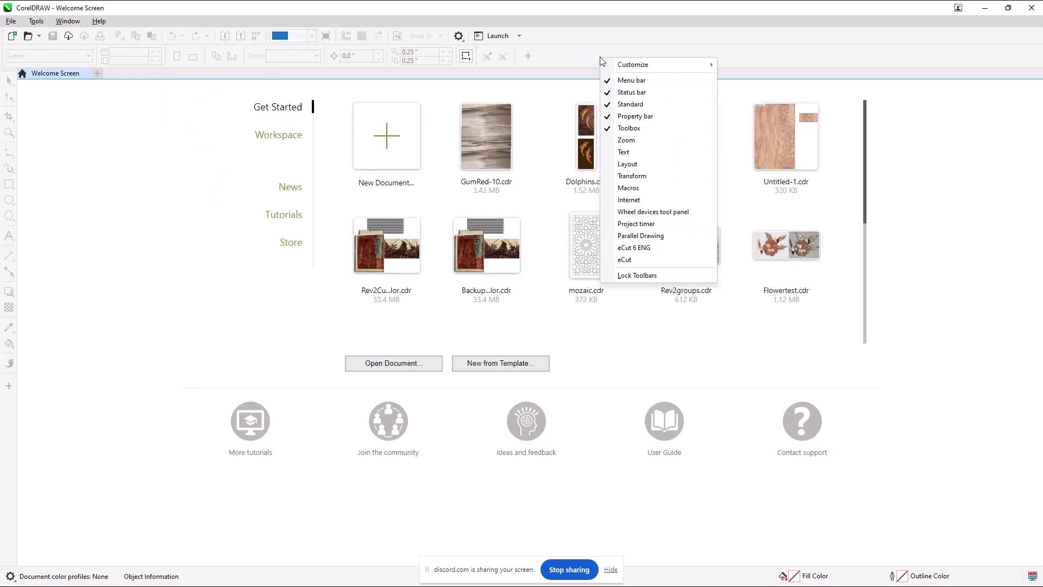
click(582, 34)
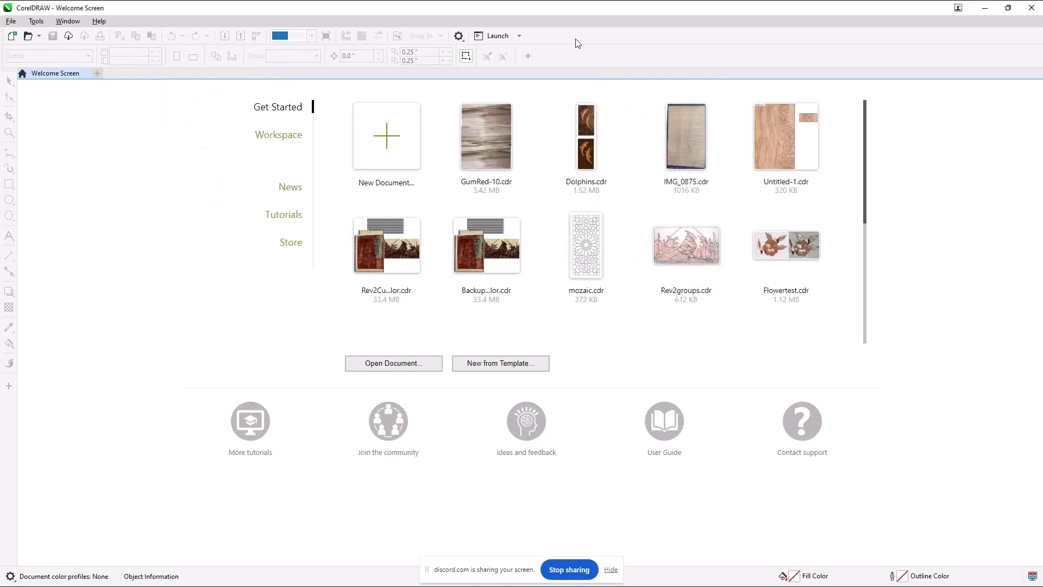
right_click(552, 59)
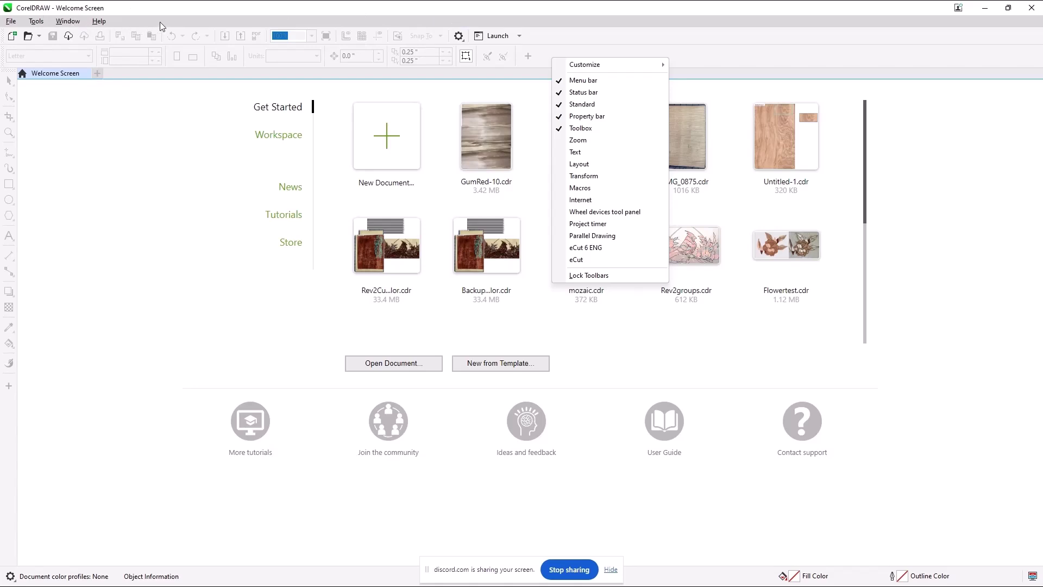
click(576, 81)
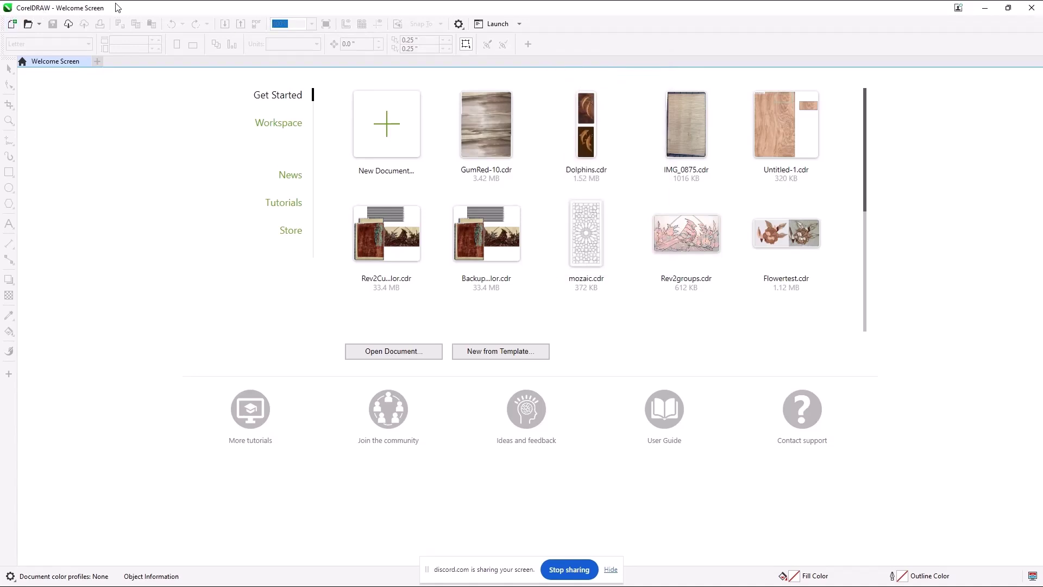
right_click(584, 39)
click(621, 67)
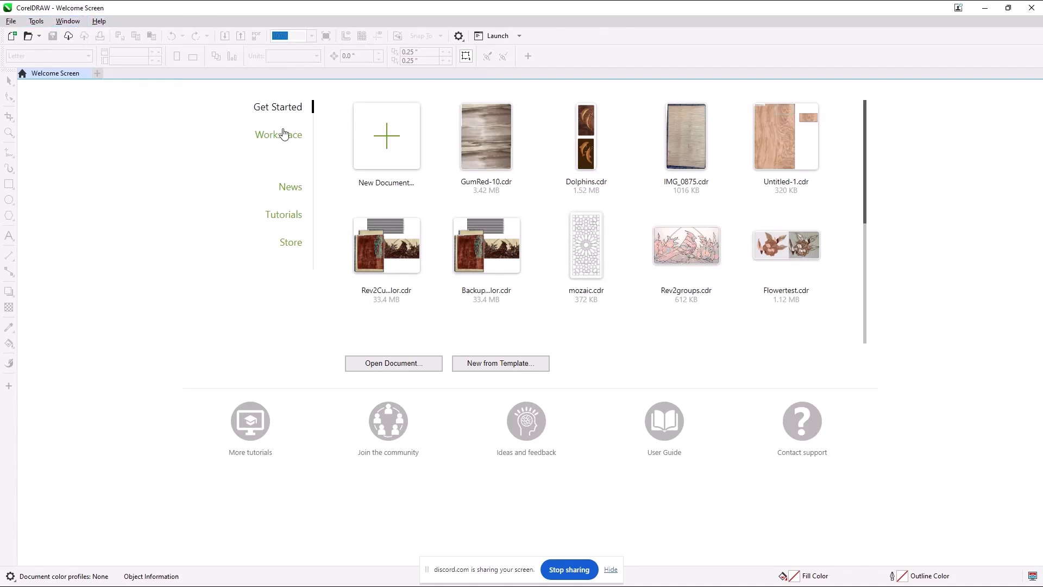
Step: Examine the workspace choices on the Welcome Screen and in the program's window options, including Lite, Default, Touch and Specialty
click(284, 140)
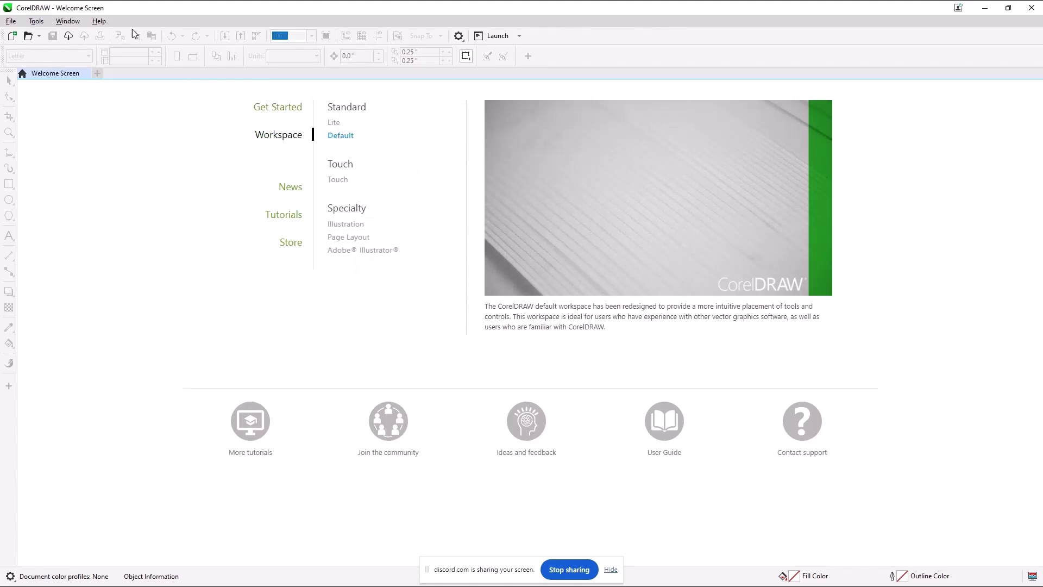
click(69, 25)
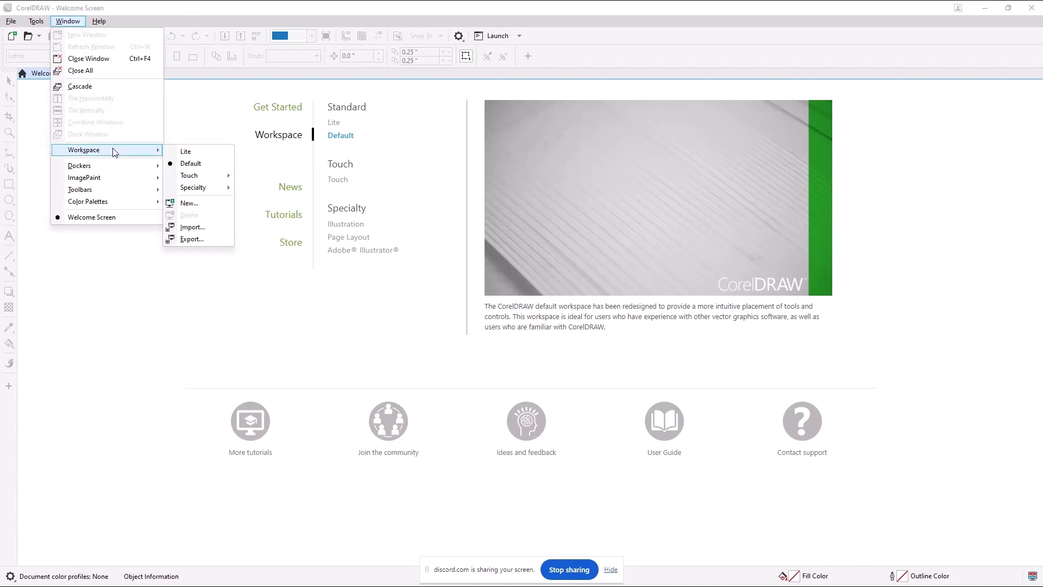
mouse_move(55, 17)
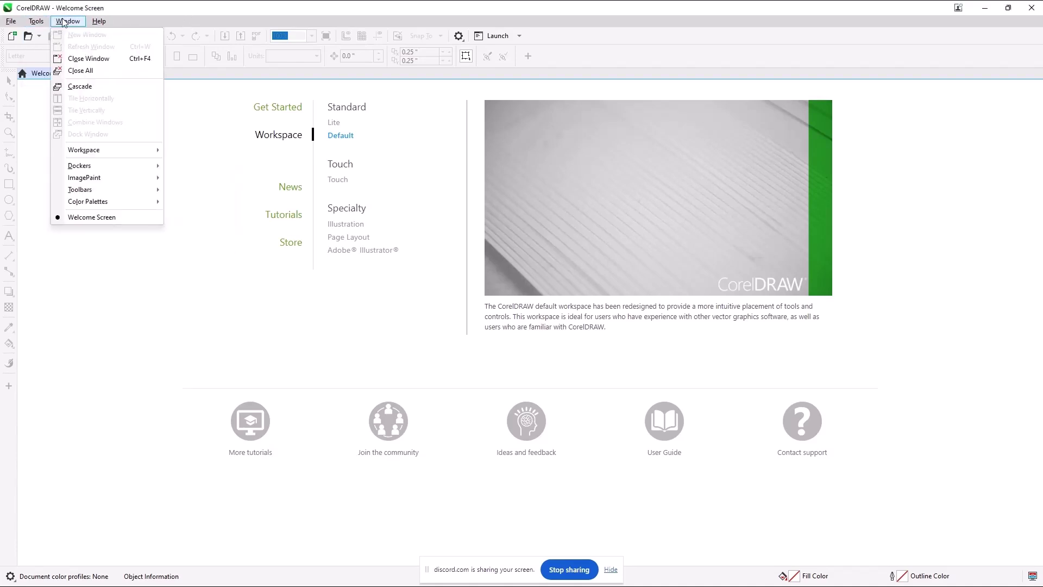
mouse_move(160, 151)
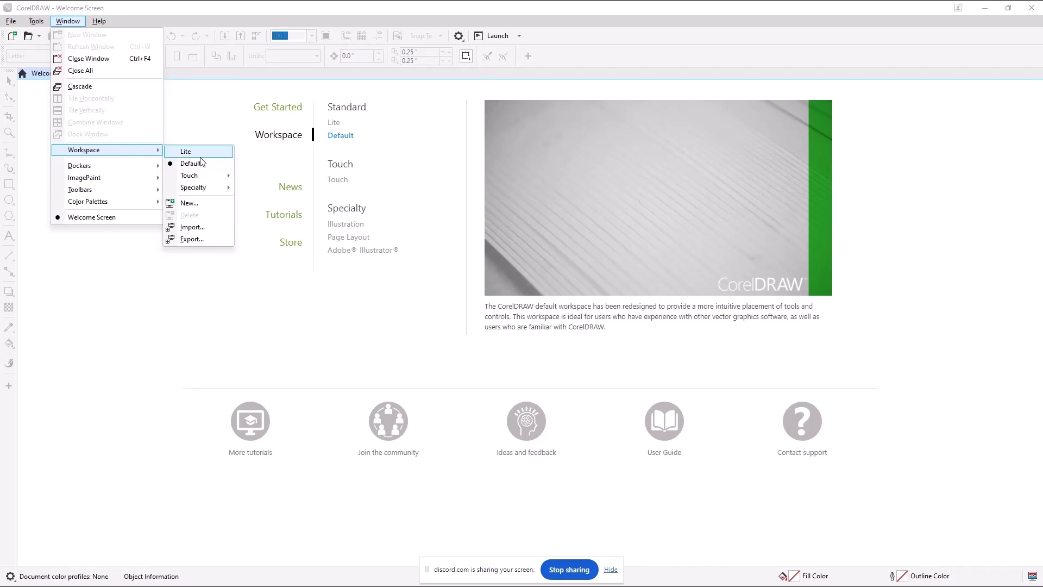
mouse_move(198, 180)
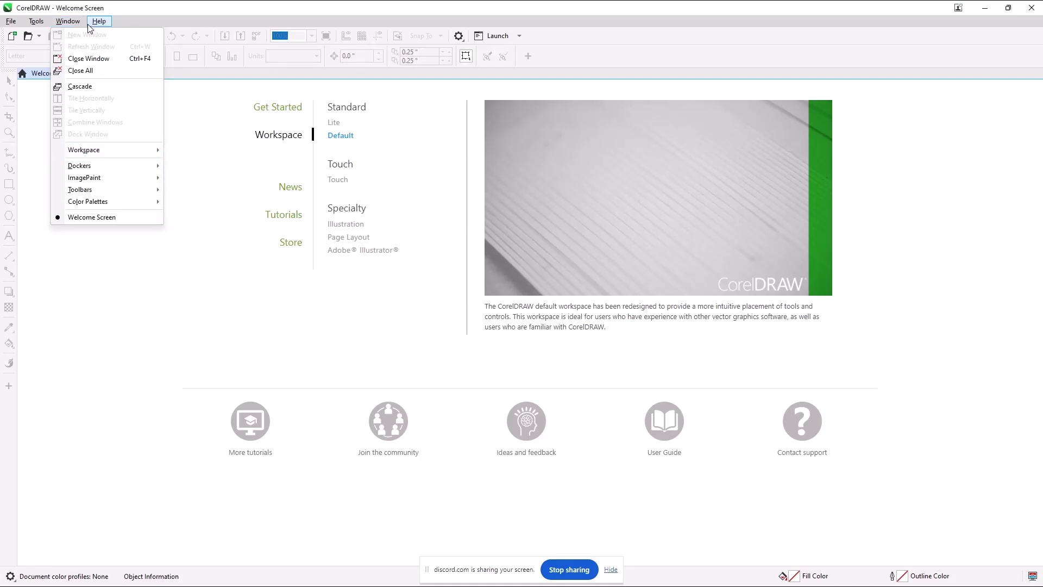
mouse_move(10, 24)
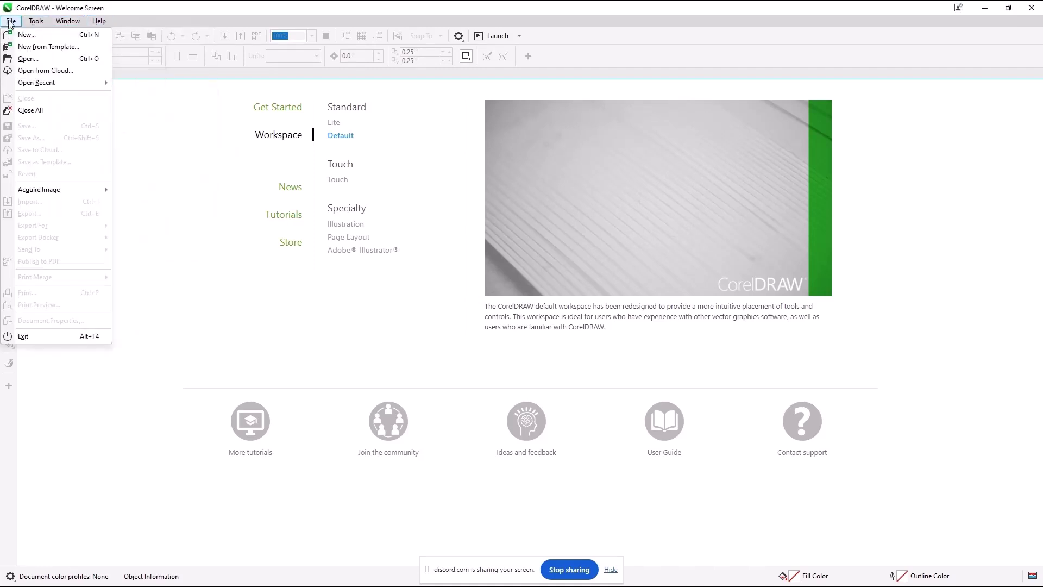
click(67, 21)
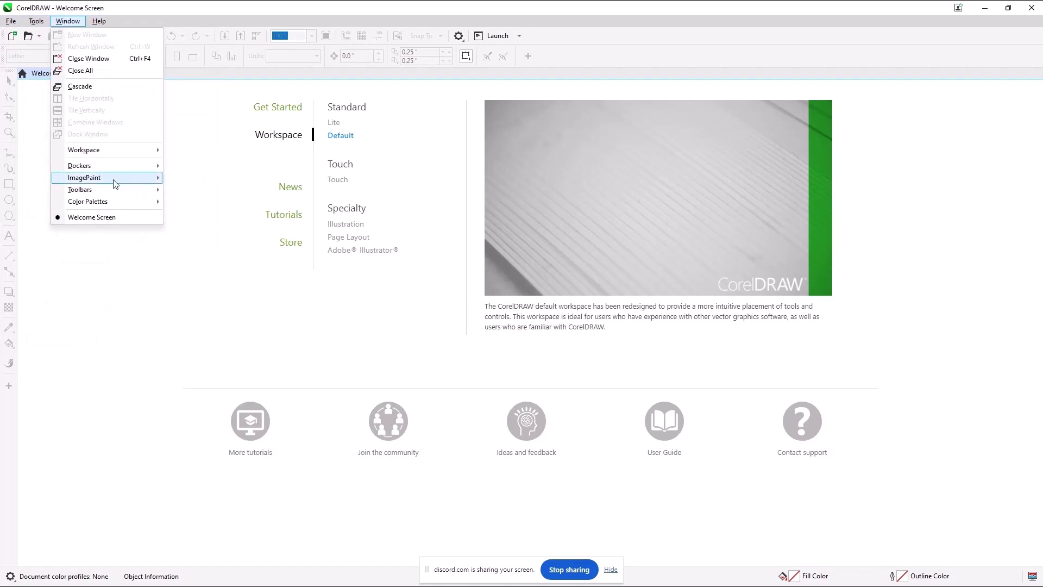
mouse_move(116, 184)
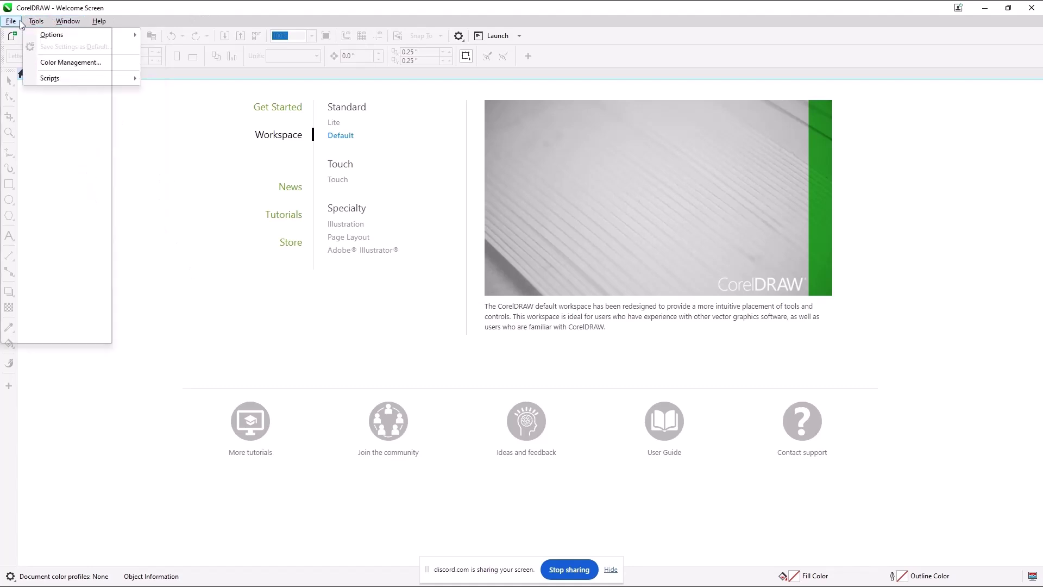
mouse_move(13, 21)
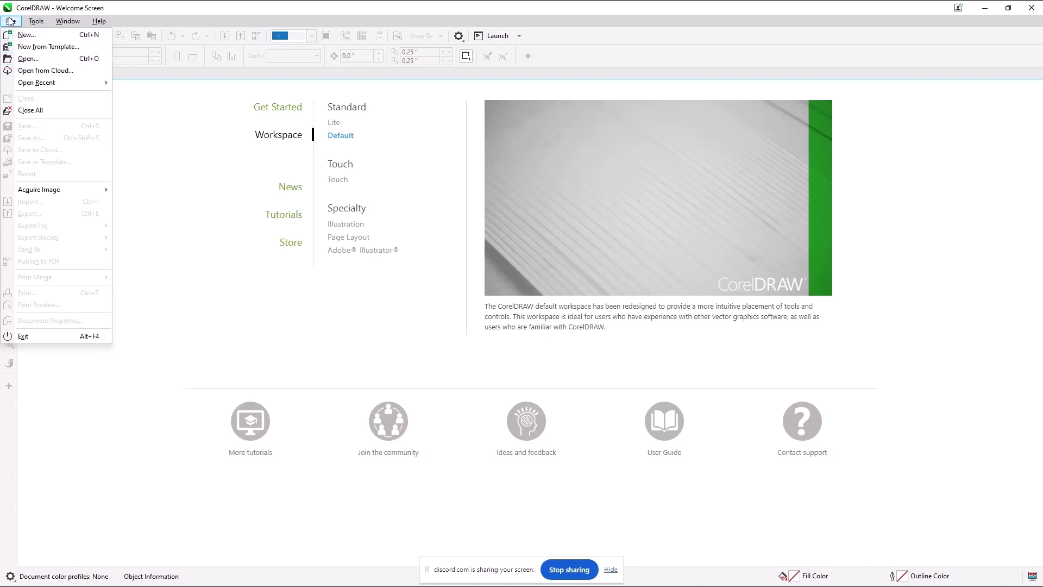
Step: Start opening an existing drawing and browse to the Roses-5 folder in Downloads
click(26, 58)
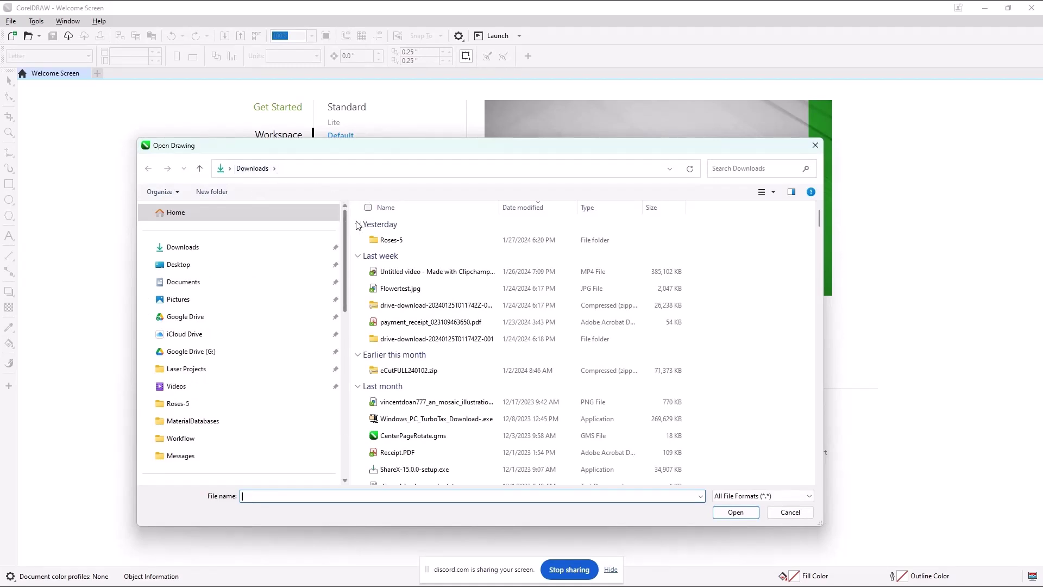
click(390, 244)
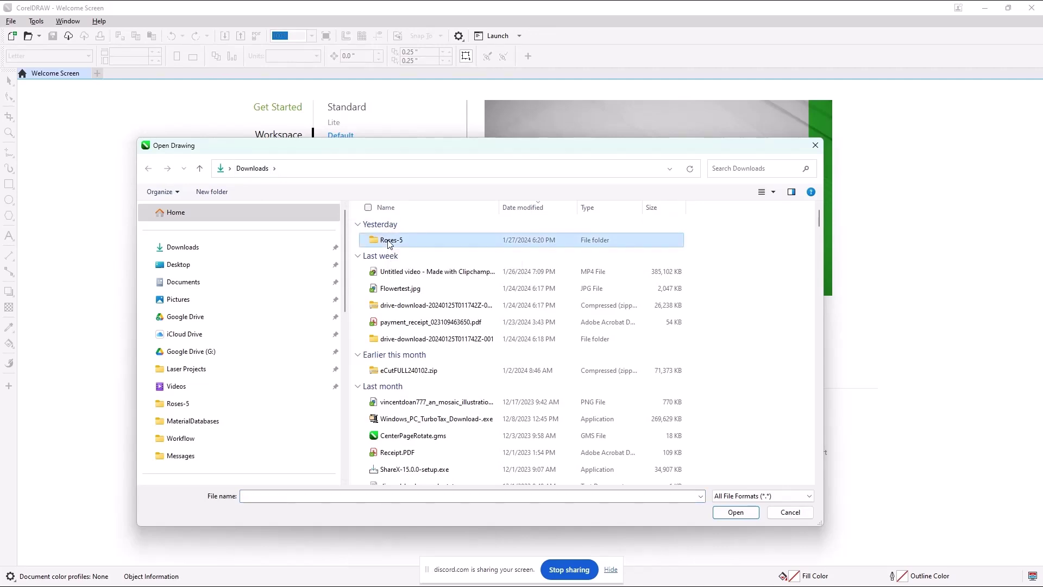
double_click(389, 244)
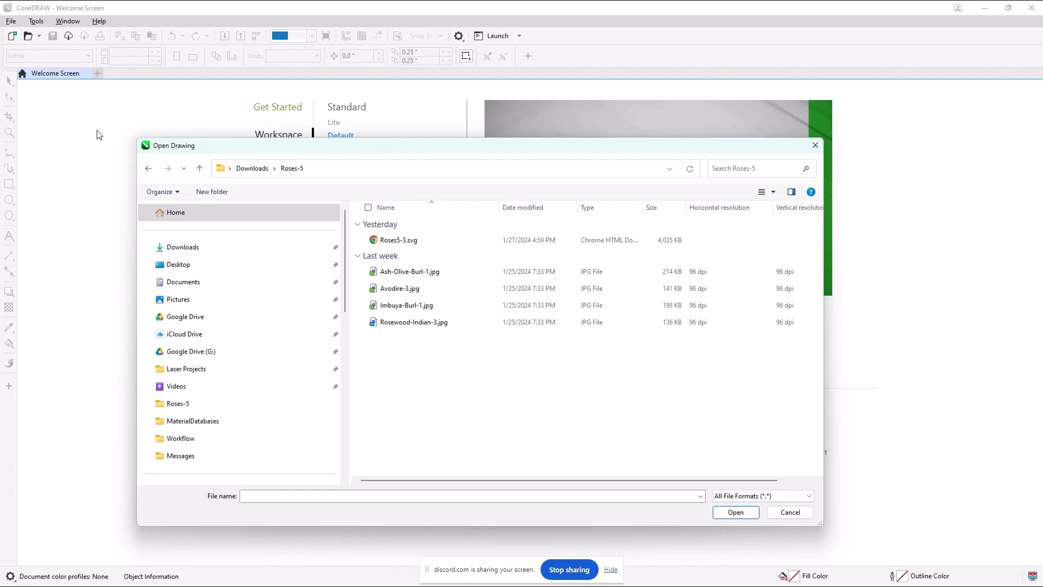
Step: Turn on file previews and look through the Ash-Olive-Burl-1, Avodire-3, Imbuya-Burl-1 and Rosewood-Indian-3 JPG images
click(411, 242)
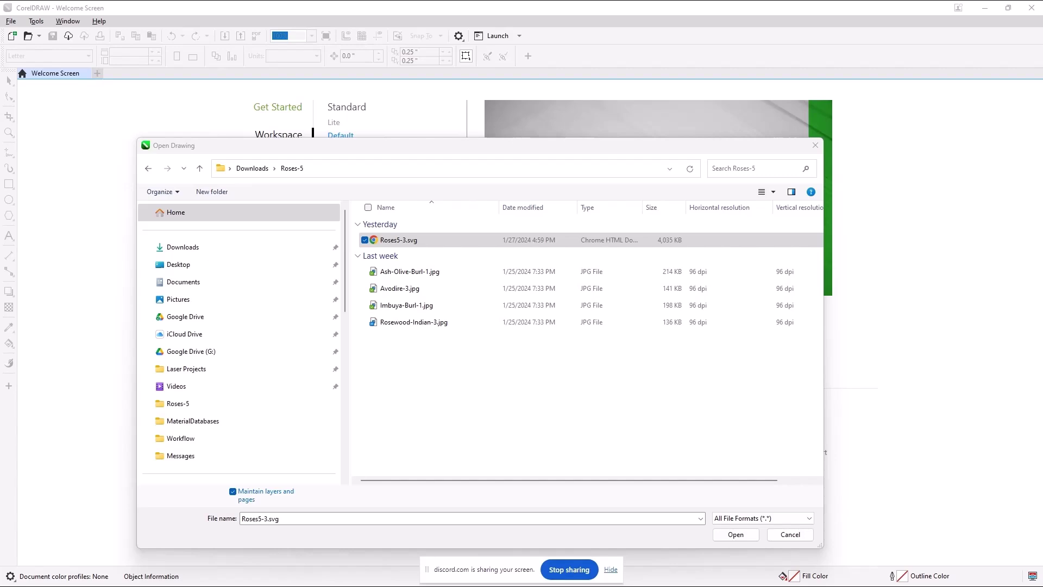
click(443, 272)
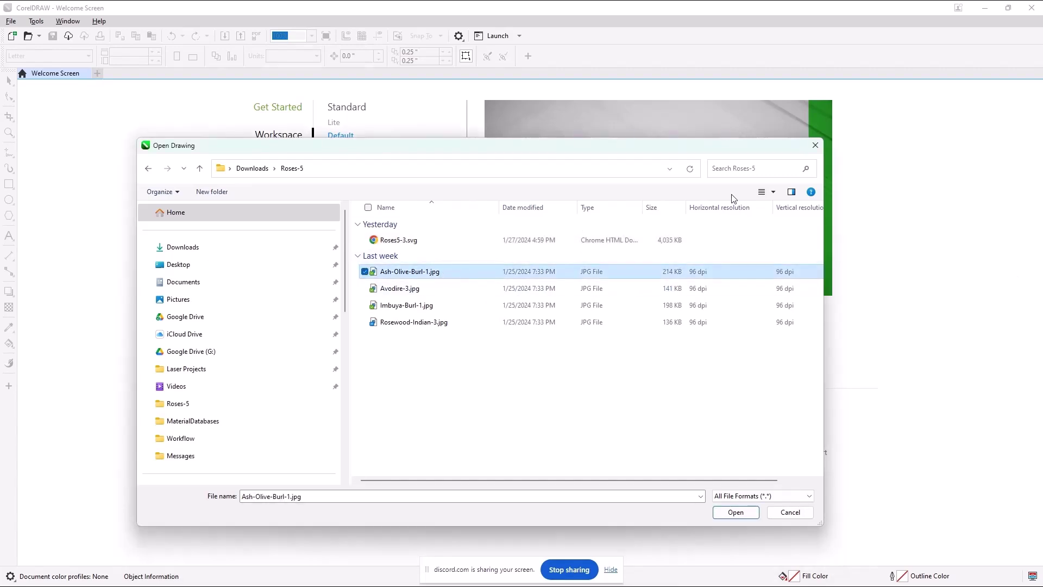
click(792, 192)
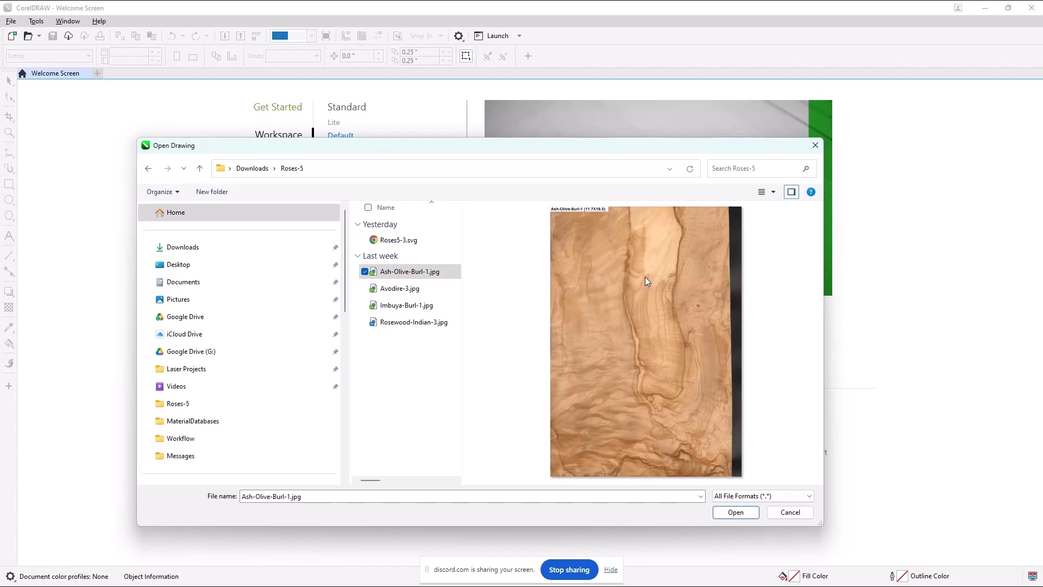
click(413, 289)
click(415, 305)
click(420, 322)
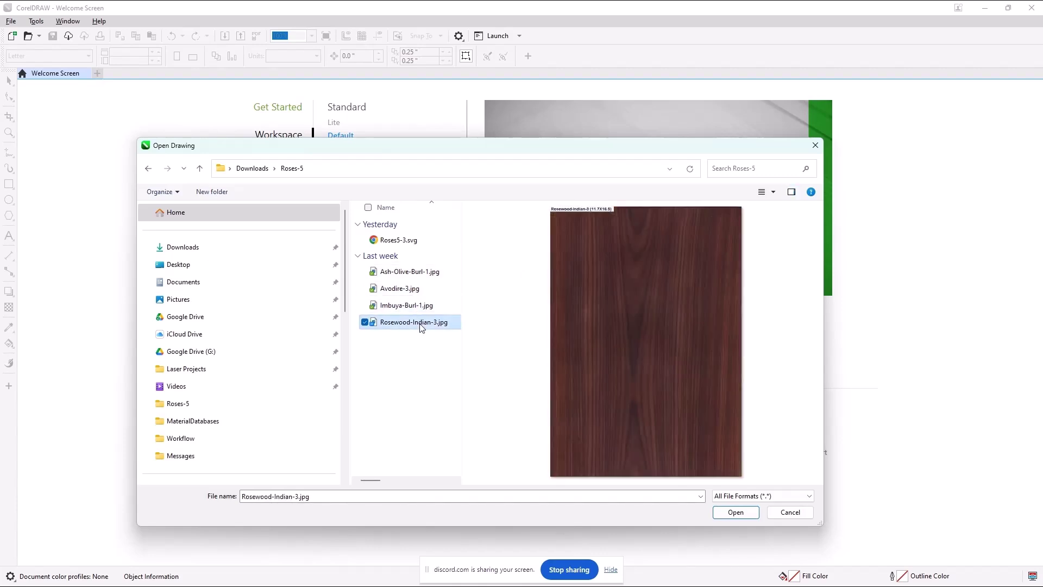
click(426, 272)
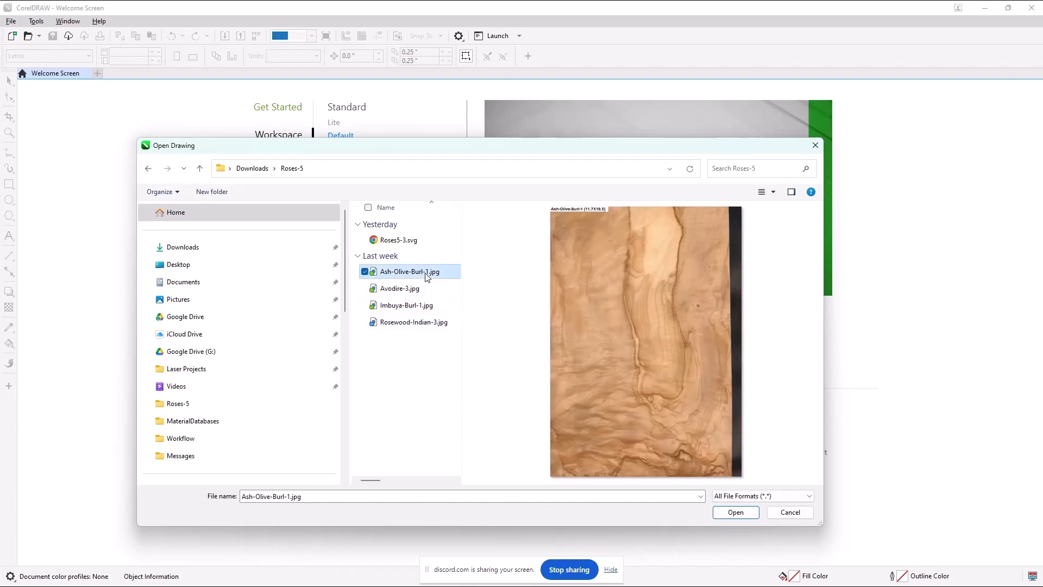
Step: Open Roses5-3.svg from the Roses-5 folder with its layers and pages maintained
click(405, 241)
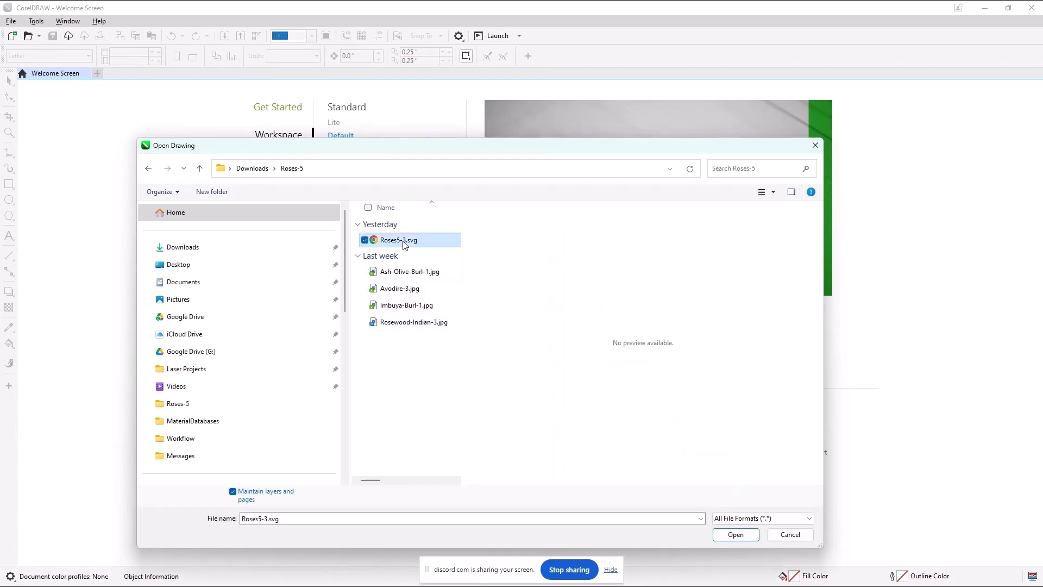
click(735, 535)
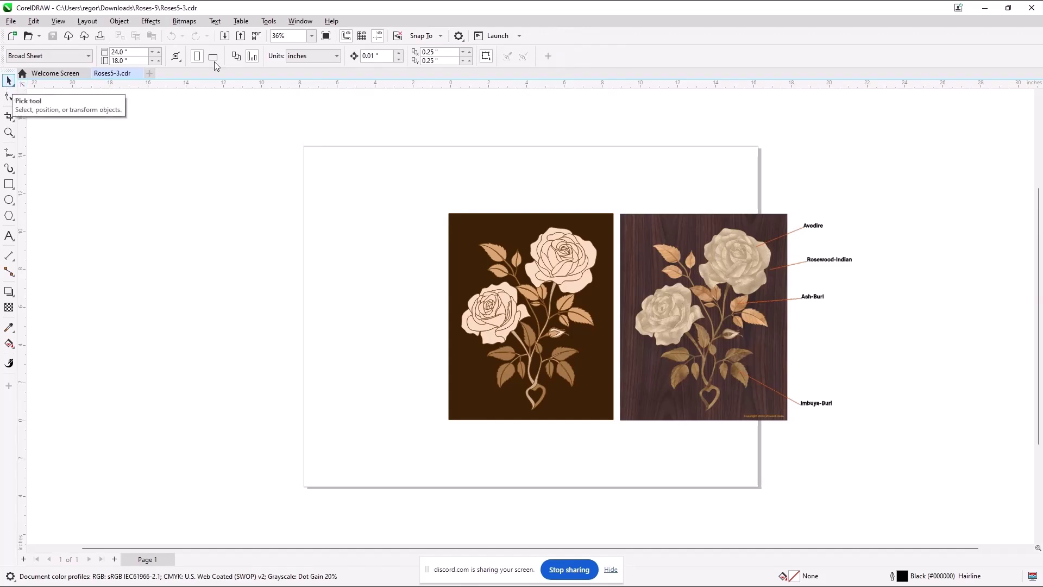
right_click(565, 26)
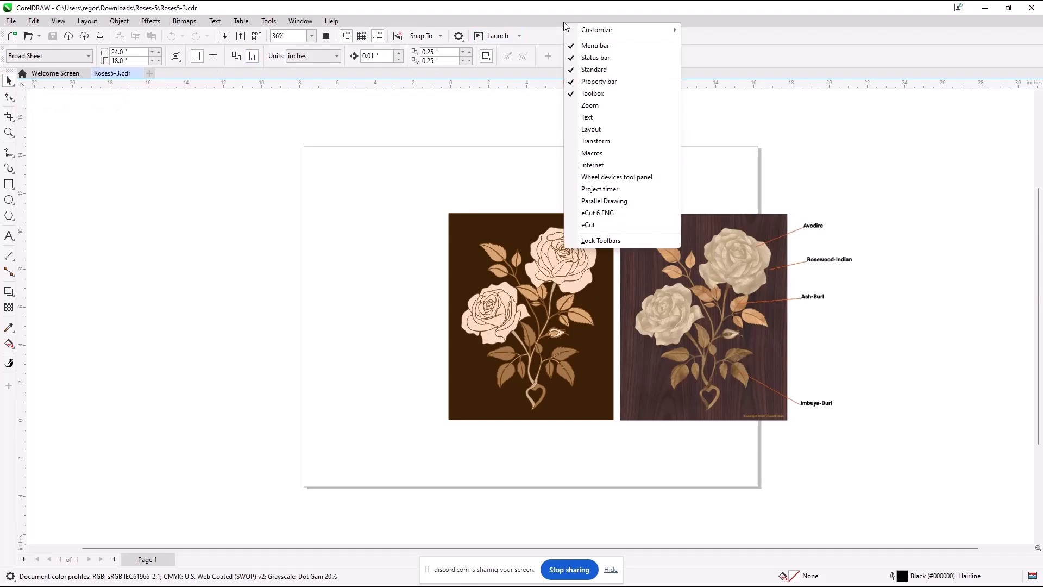
click(546, 38)
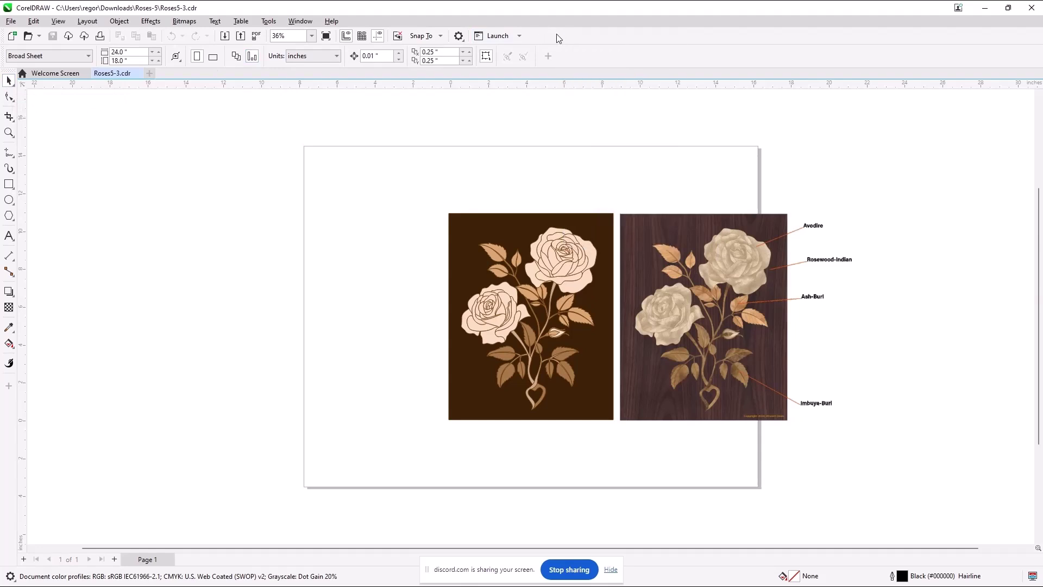
right_click(628, 51)
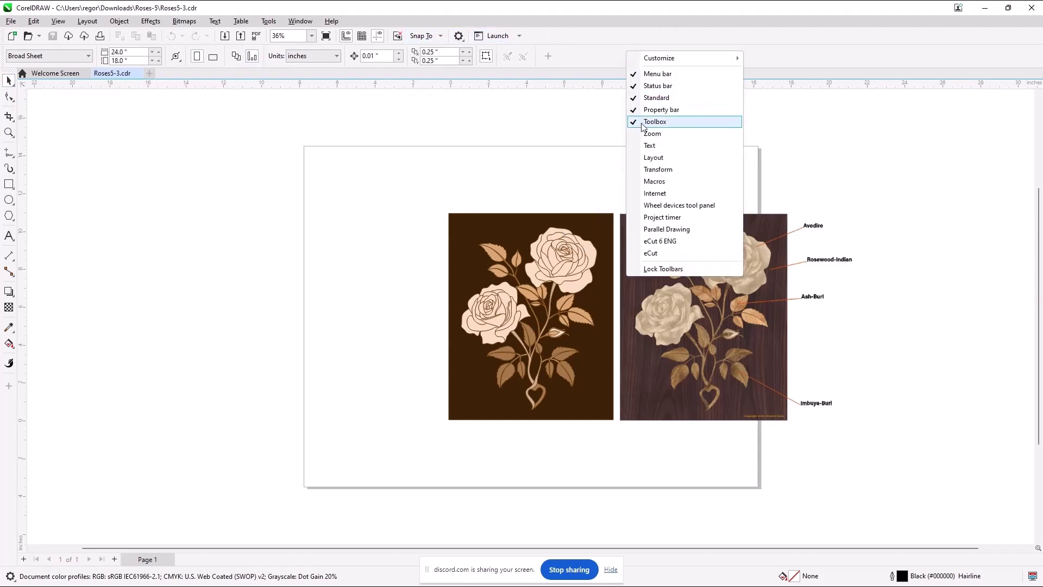
right_click(6, 413)
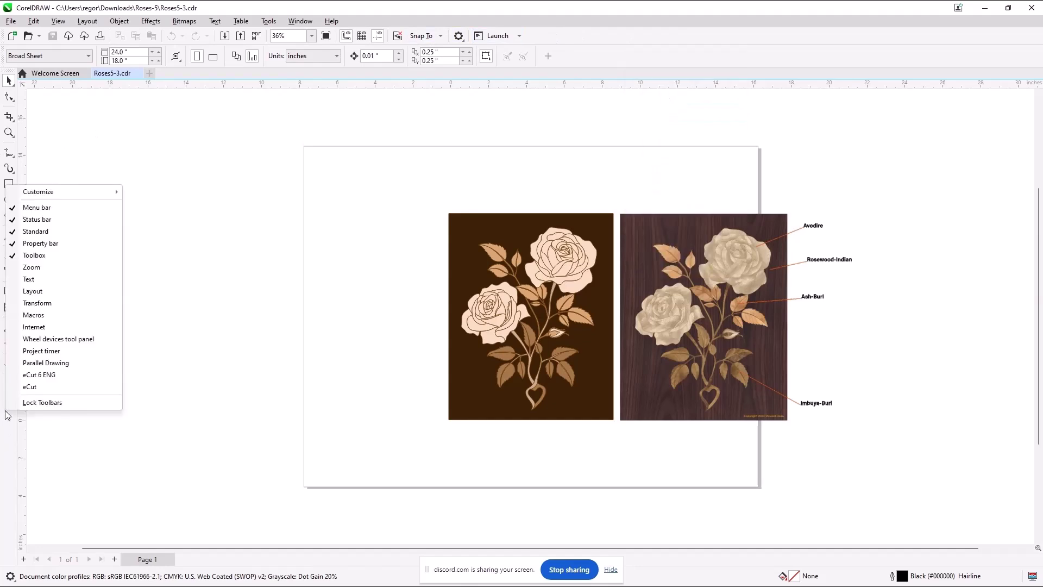
right_click(142, 150)
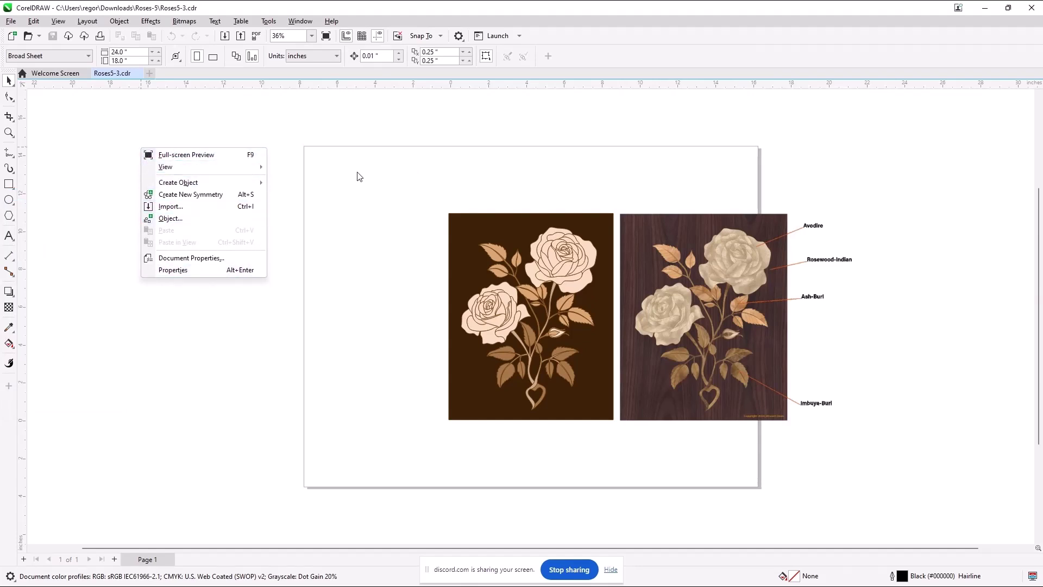
click(298, 126)
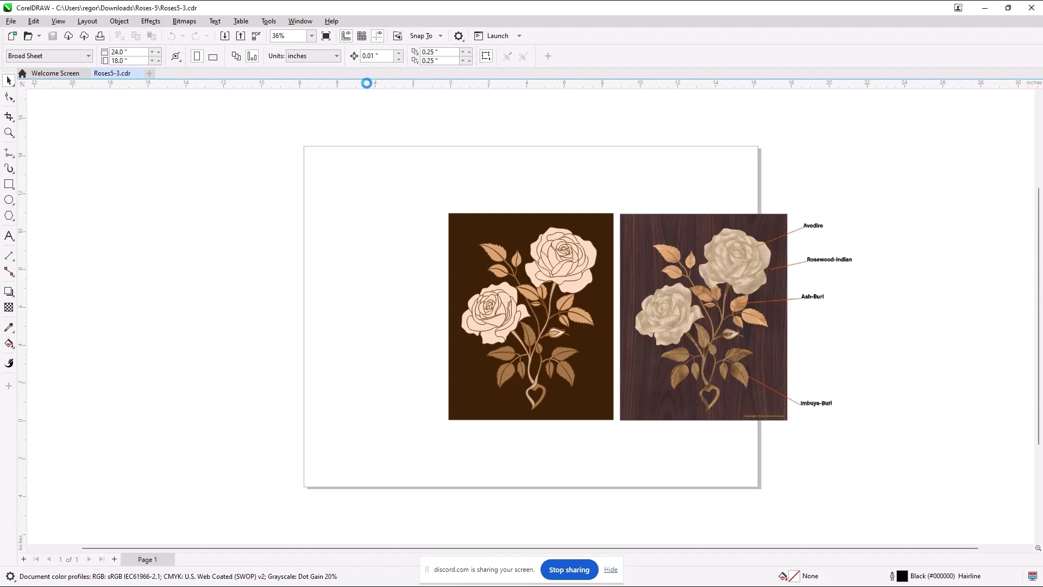
Step: Examine the document's ruler options for units, nudge distance and origin, leaving the settings as they are
double_click(369, 86)
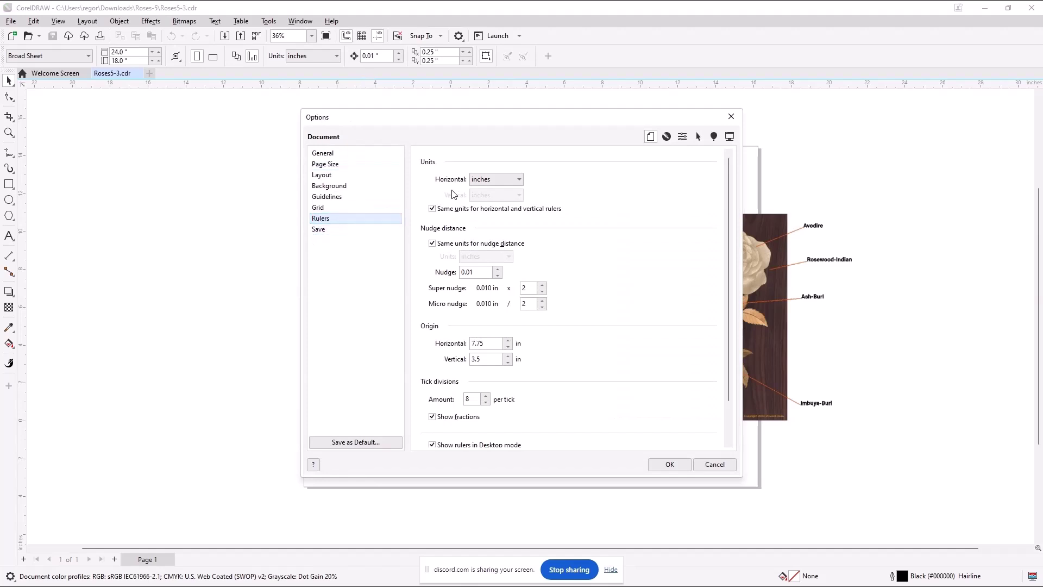
click(468, 271)
click(482, 344)
drag(482, 344, 456, 351)
click(715, 465)
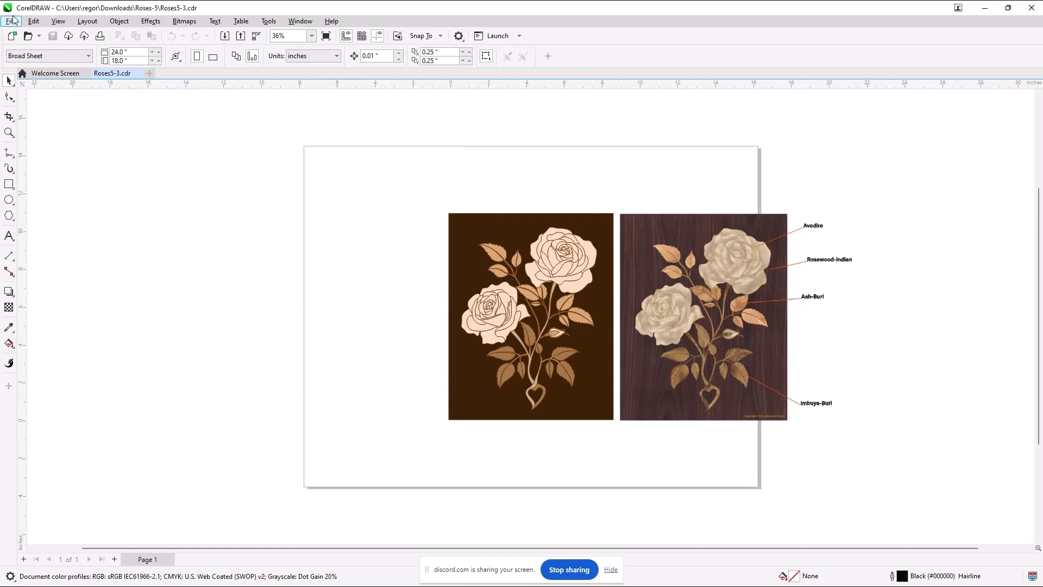
Step: Display the Properties docker and add the Objects, Find and Replace, and Corners dockers beside it
click(300, 21)
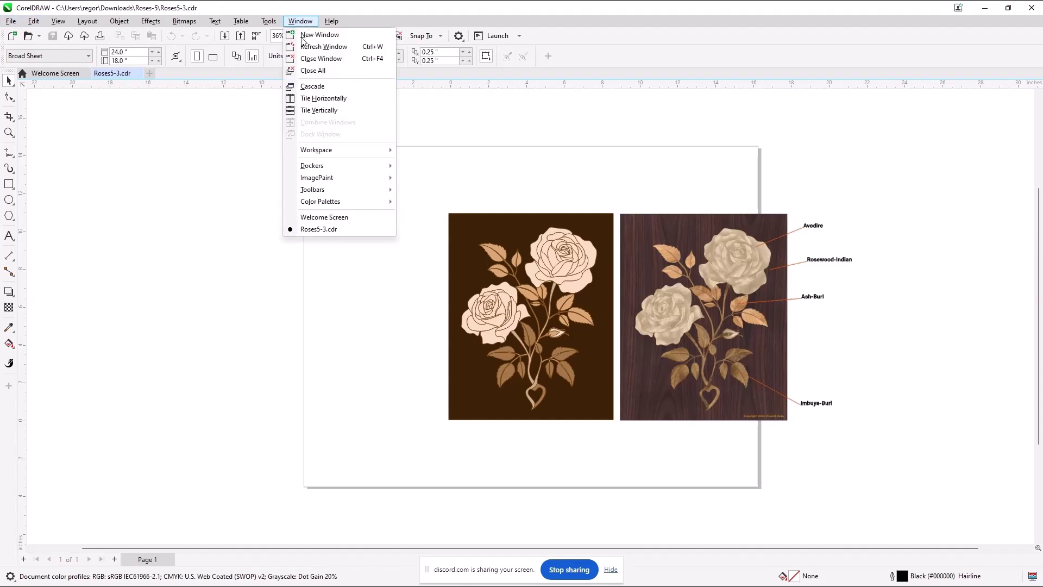
mouse_move(318, 169)
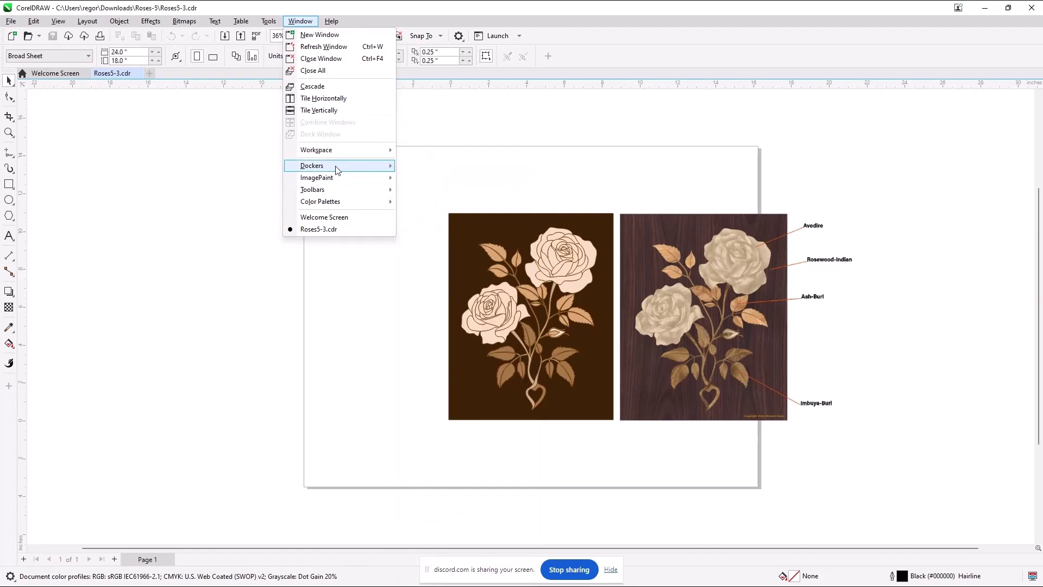
click(418, 132)
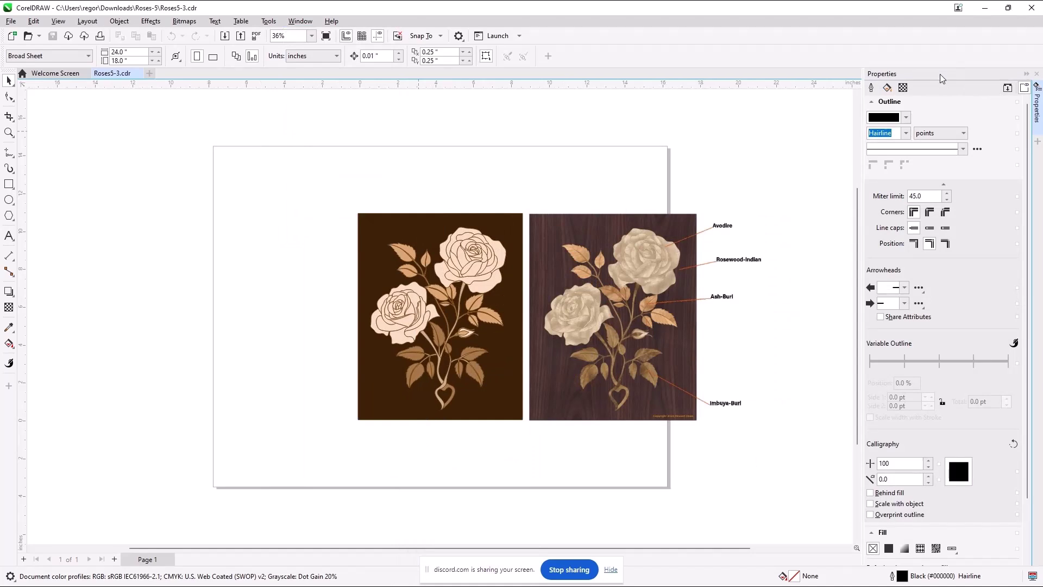
click(1038, 143)
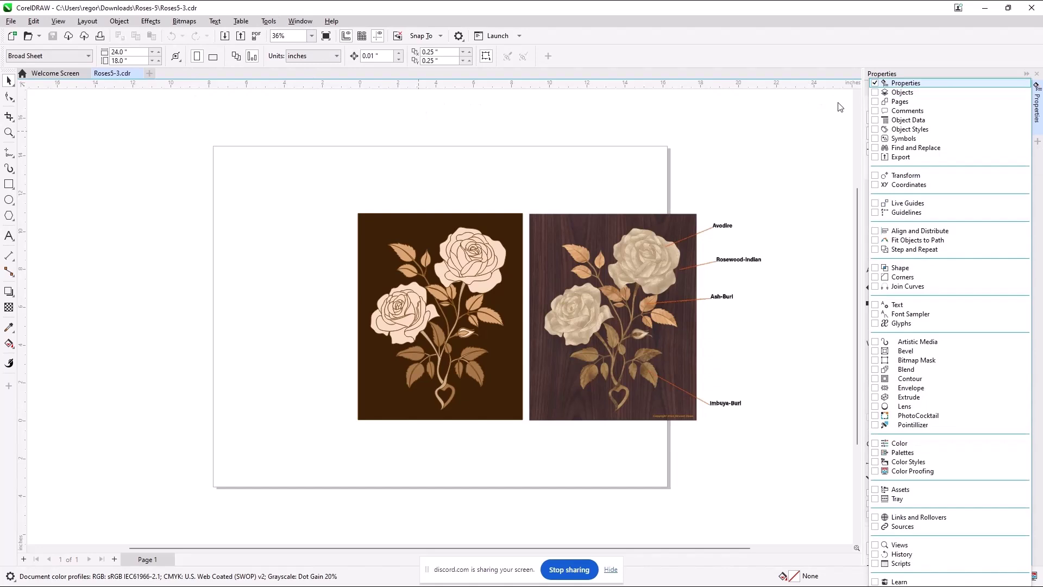
click(875, 93)
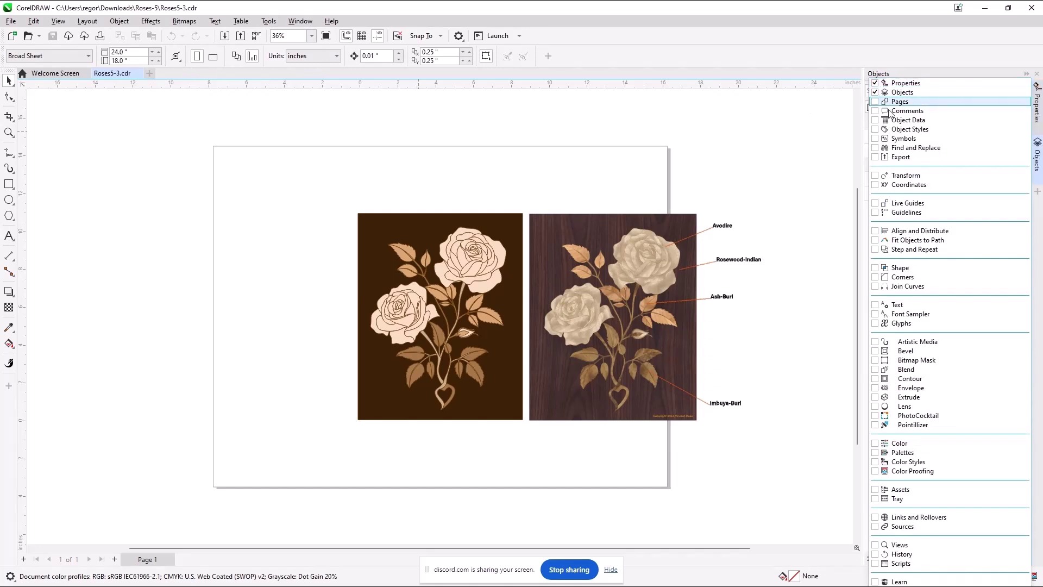
click(875, 148)
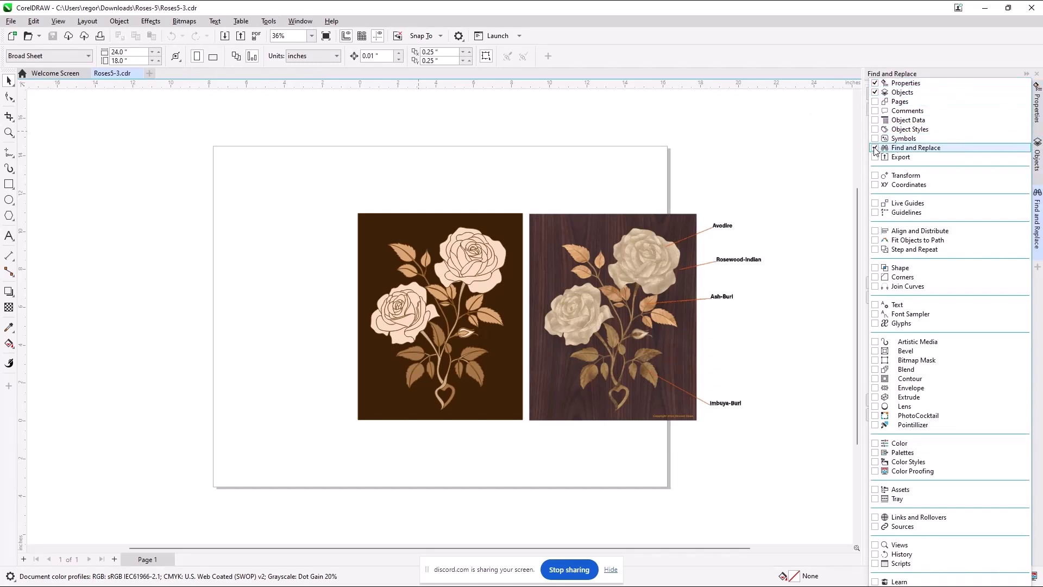
click(875, 278)
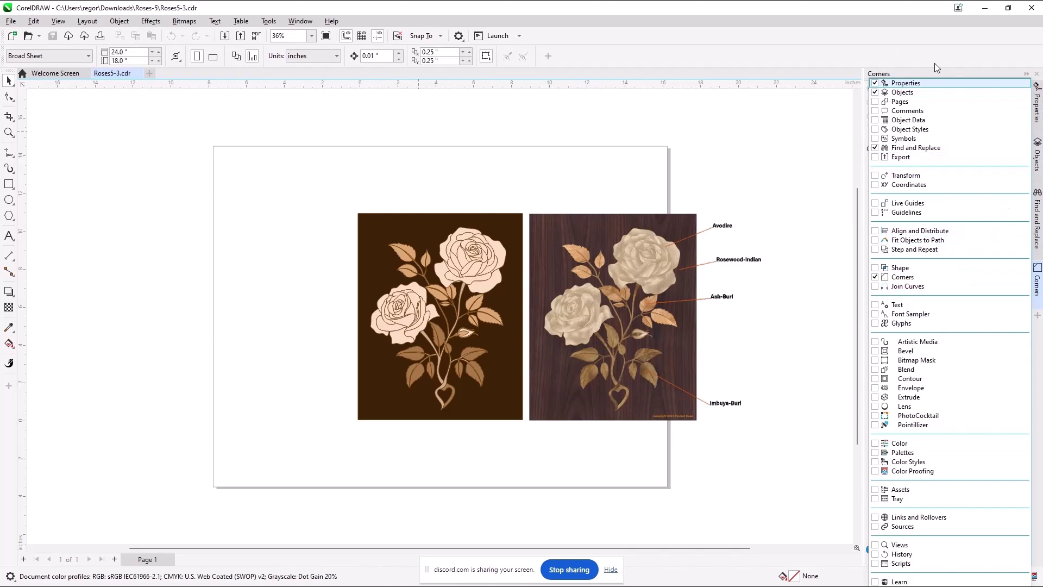
Step: Expand Layer 1 in the Objects docker and unlock the SVG data and the object groups on it
click(1038, 156)
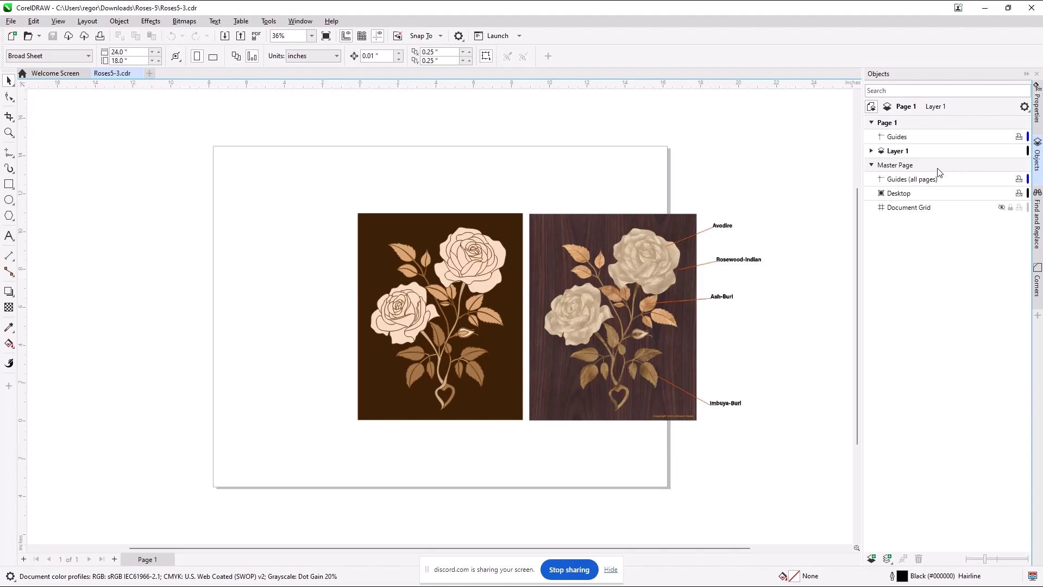
click(872, 151)
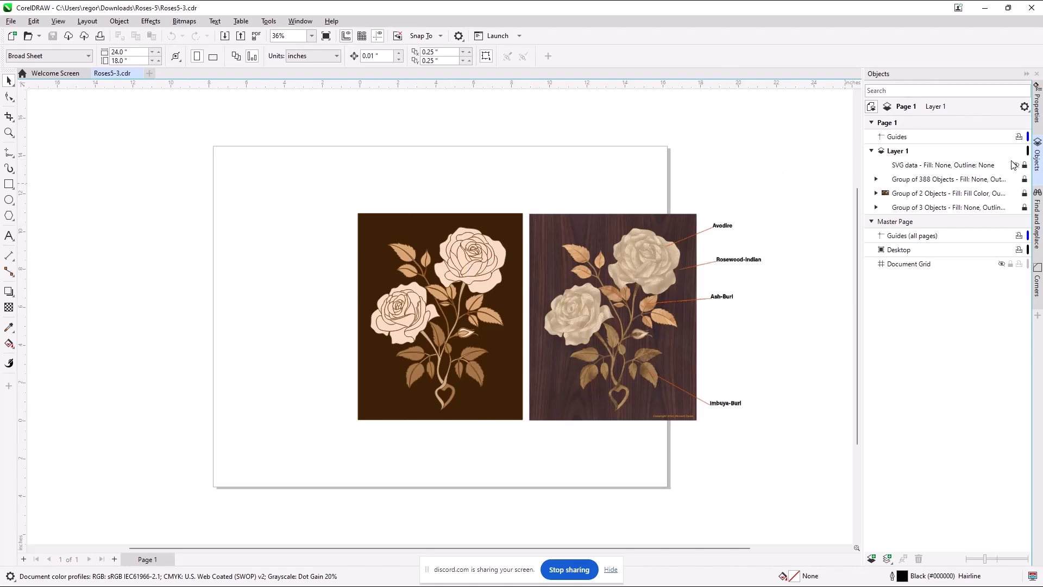
right_click(940, 167)
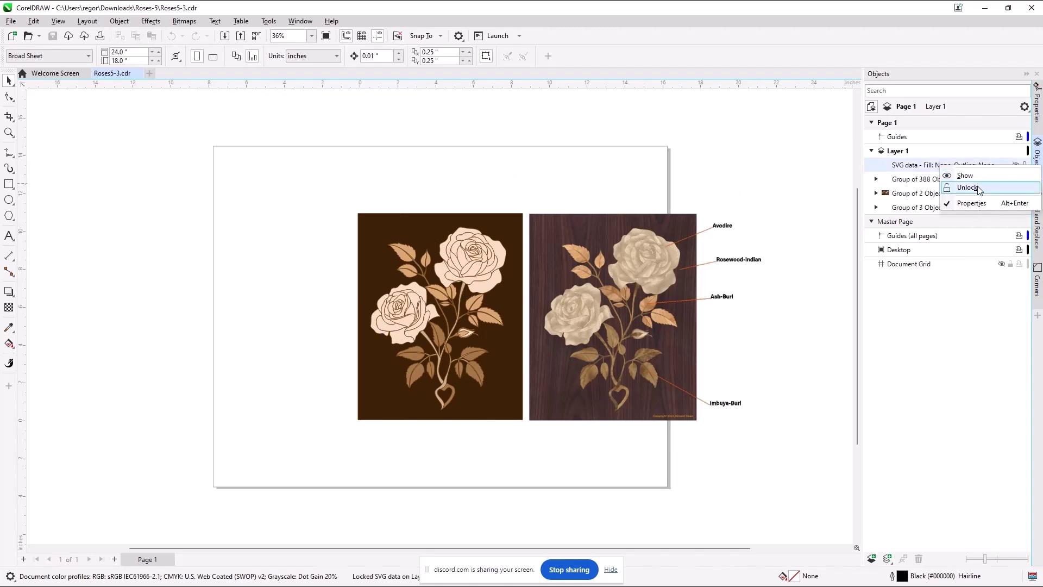
click(919, 167)
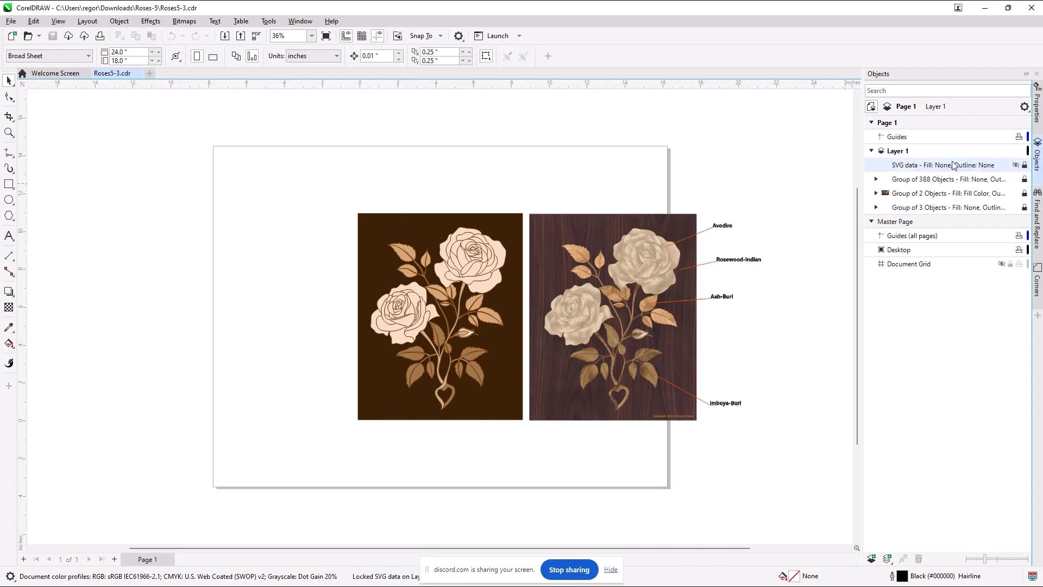
click(1025, 166)
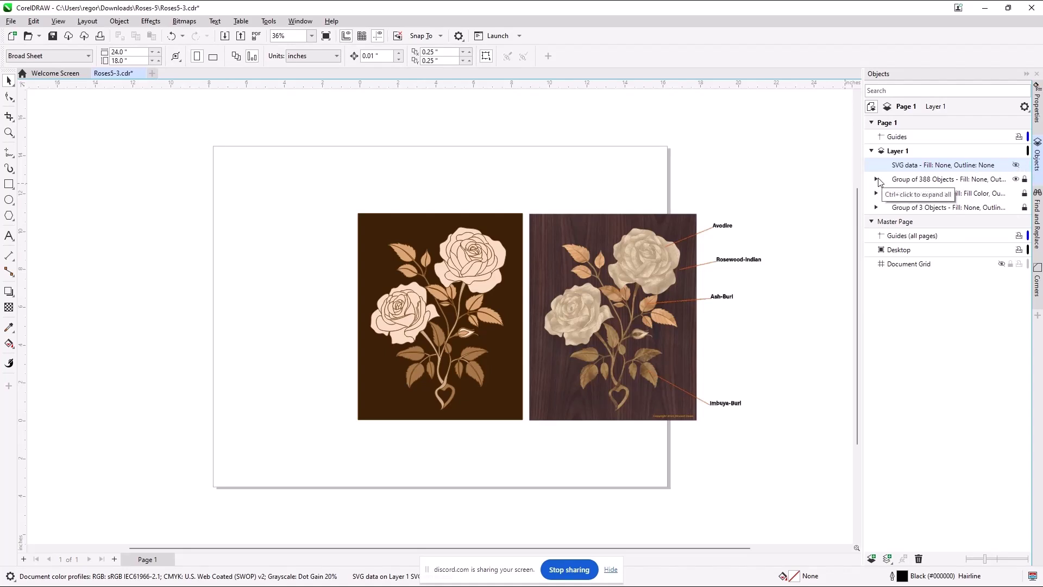
click(1025, 179)
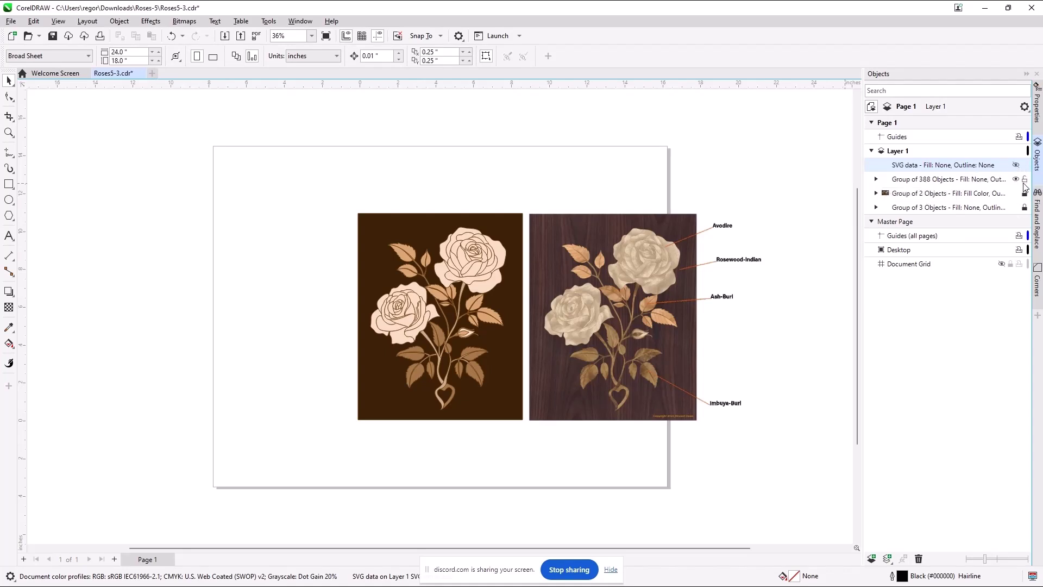
click(1025, 207)
Step: Select all four items on Layer 1, hide them and show them again
shift+click(950, 208)
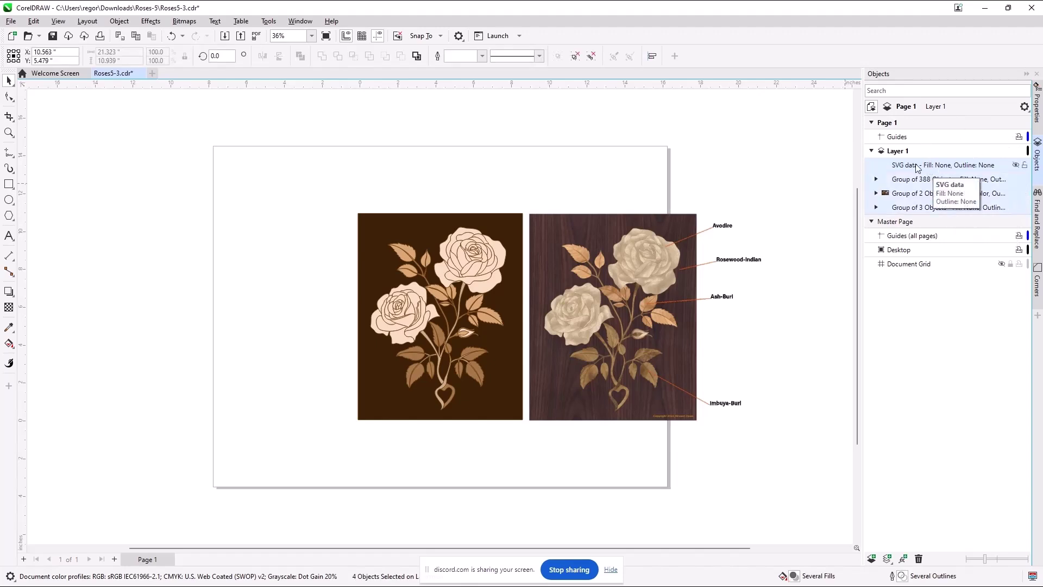
click(1016, 166)
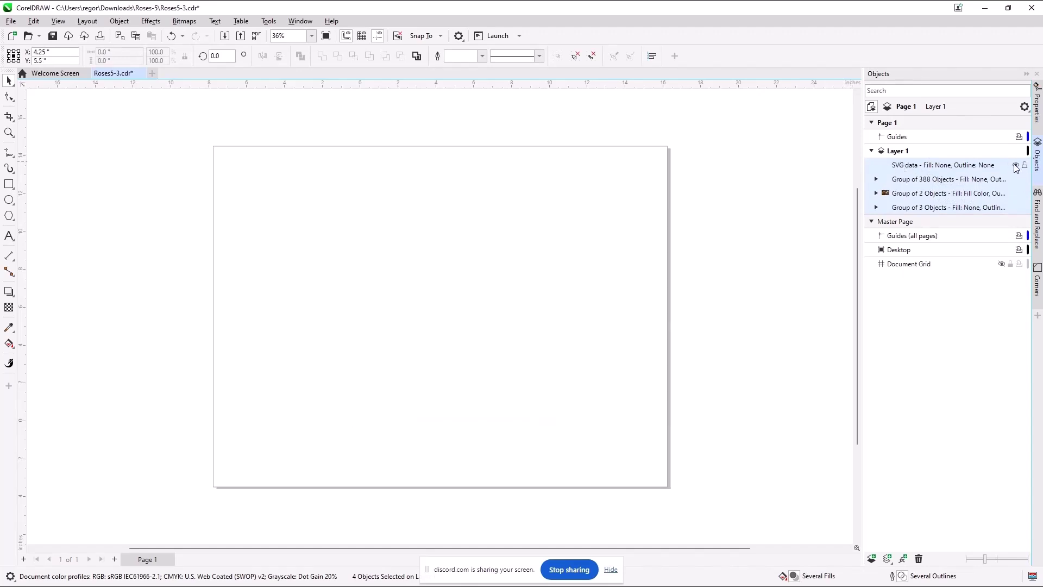
click(1016, 166)
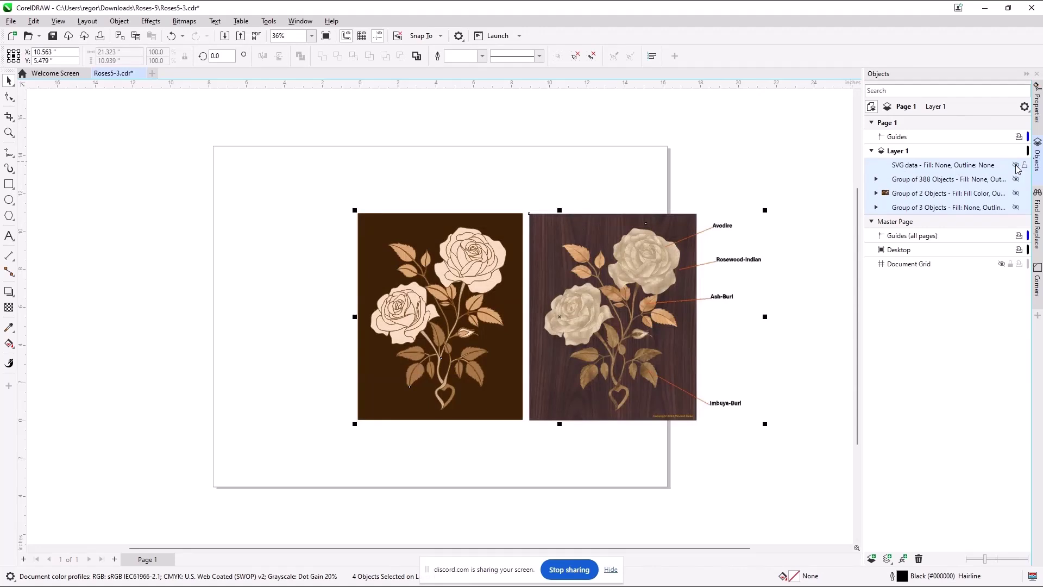
Step: Delete the SVG data item and the group of 388 objects from Layer 1
click(935, 167)
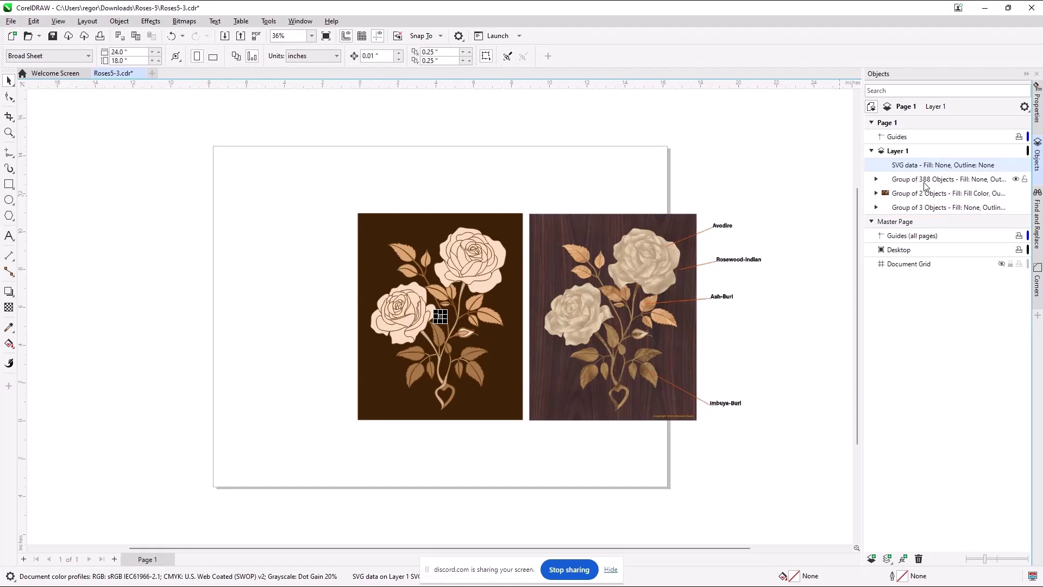
right_click(943, 169)
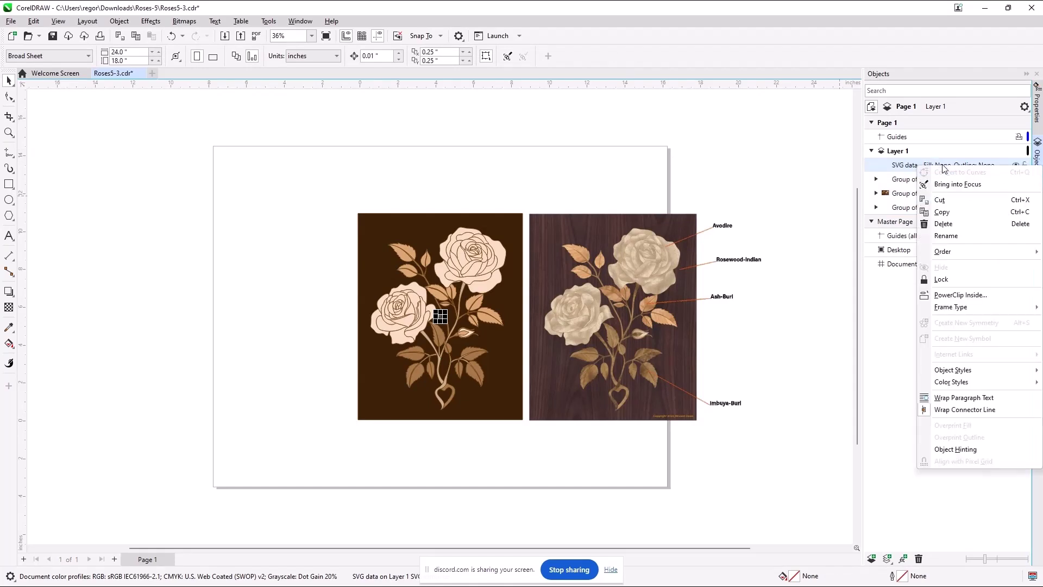
click(949, 224)
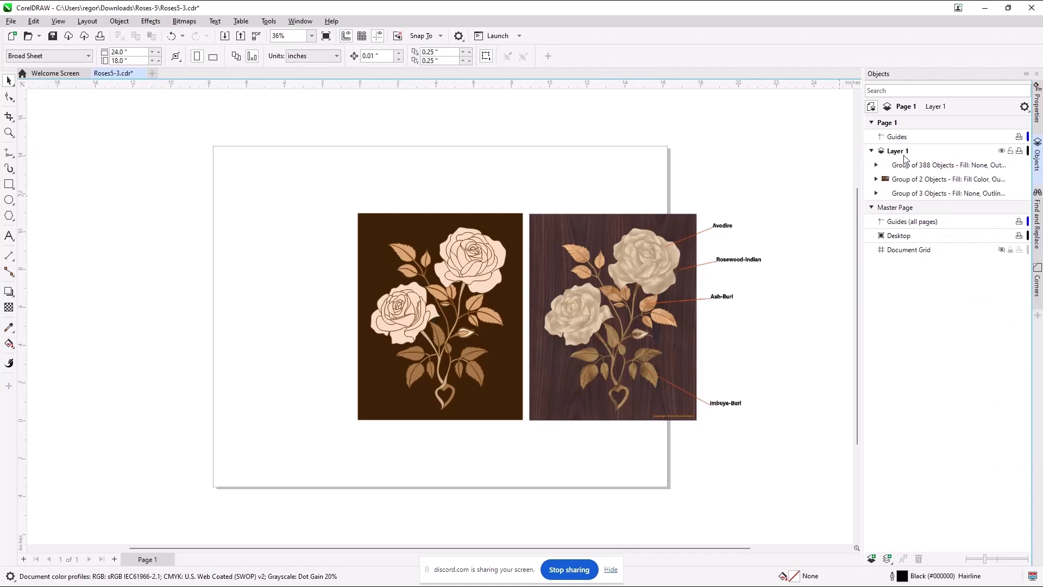
click(922, 166)
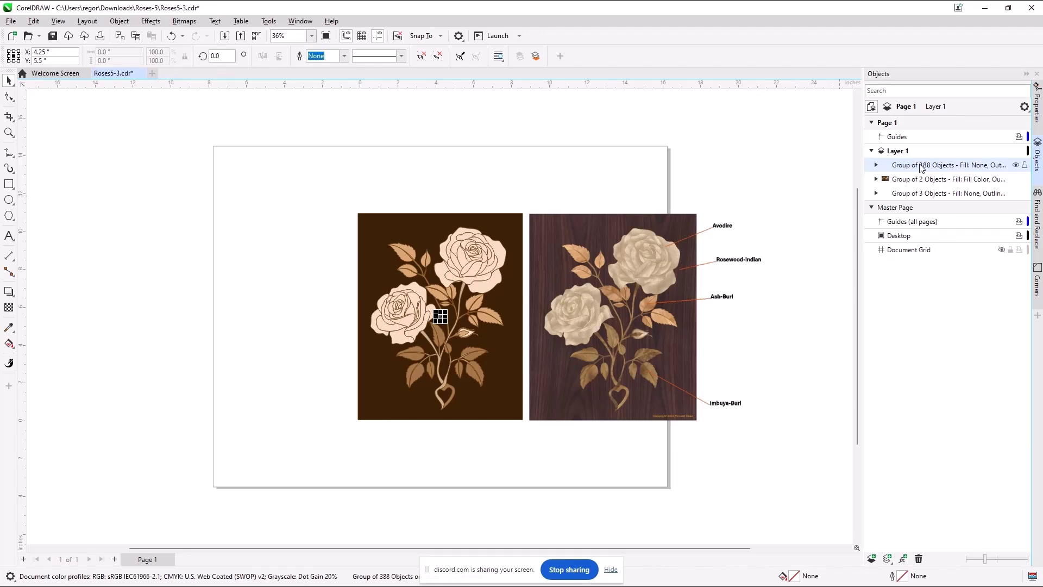
right_click(923, 169)
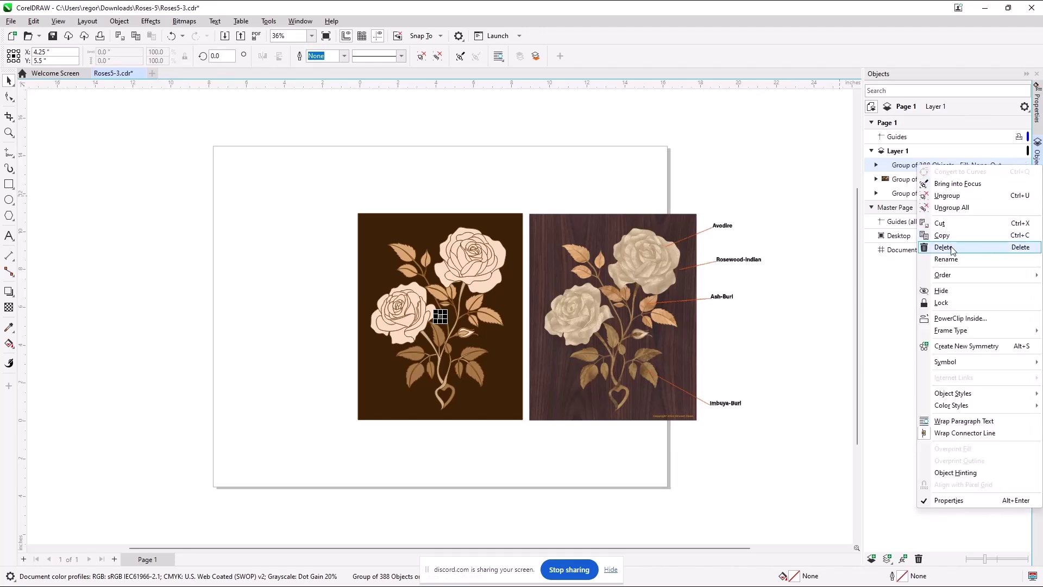
click(952, 250)
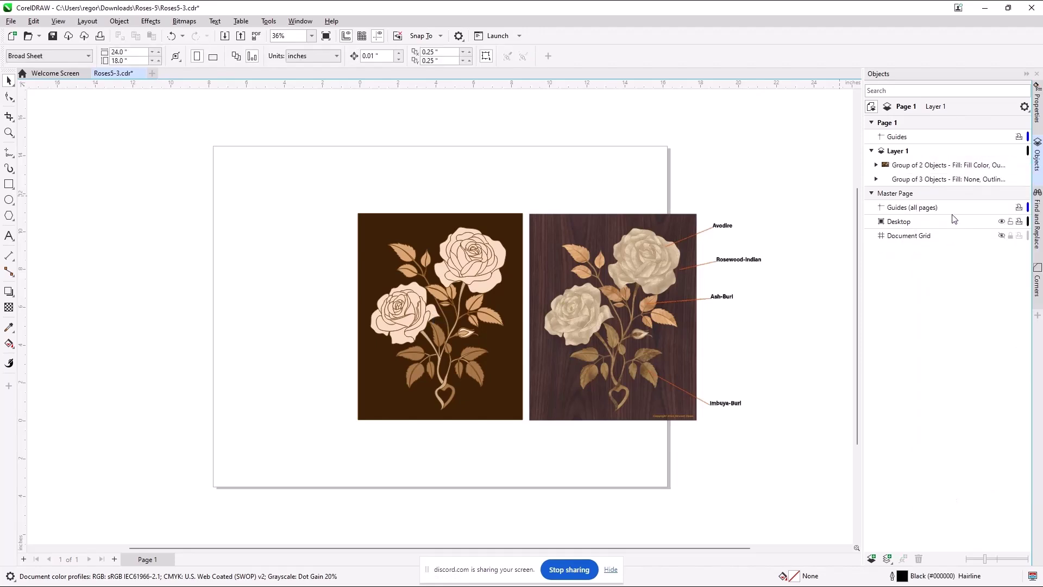
Step: Expand the group of 2 objects on Layer 1 and ungroup it into the Vectors and Reference groups
click(876, 165)
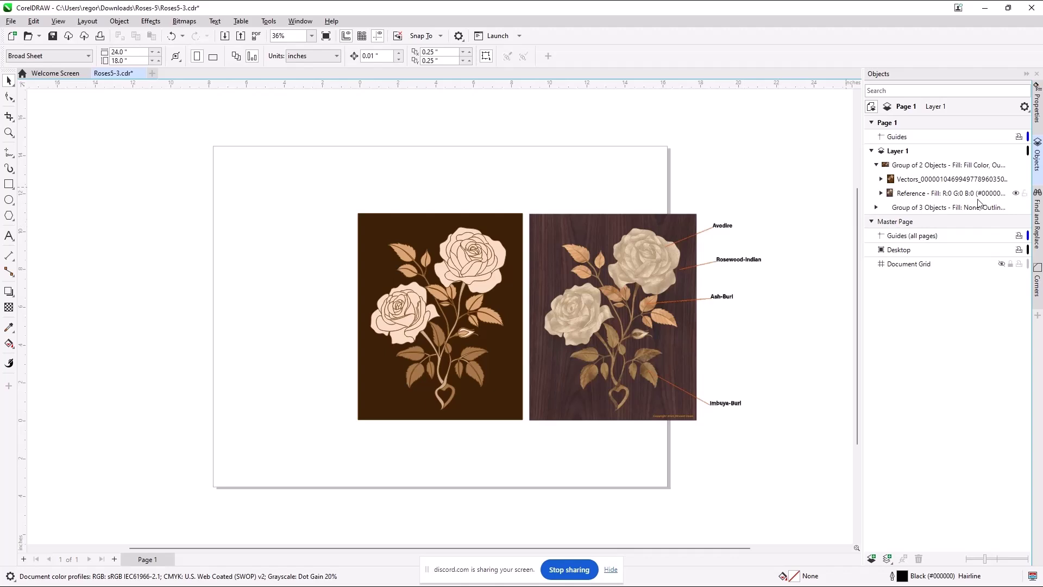
click(905, 169)
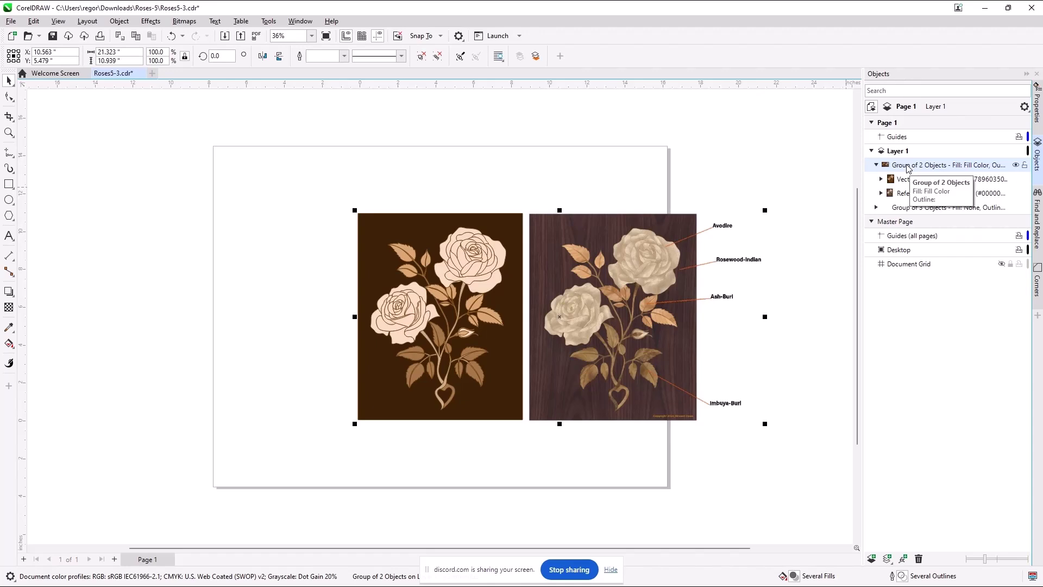
right_click(909, 169)
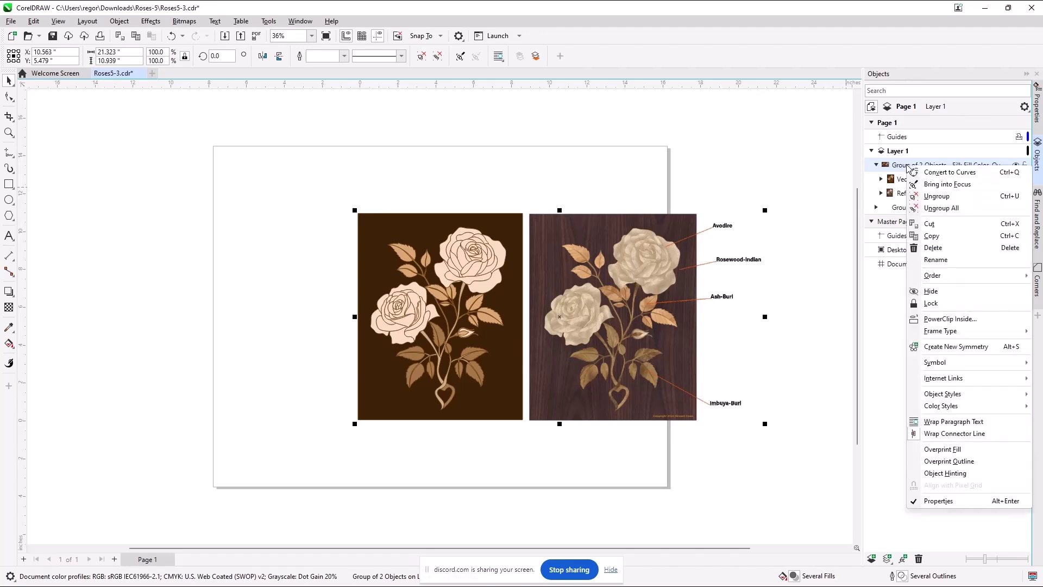
click(938, 196)
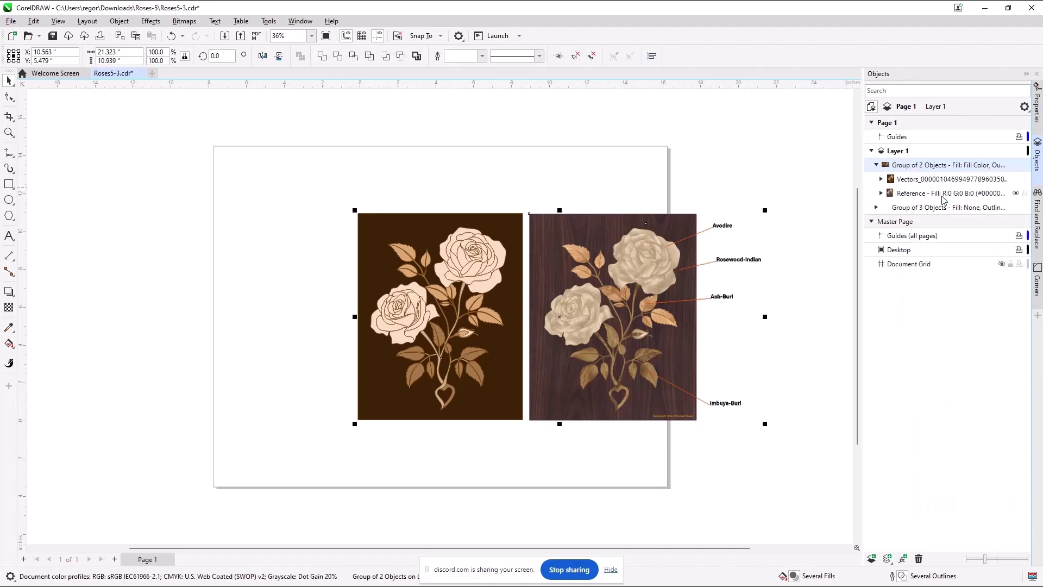
Step: Ungroup the Vectors group into its individual rose curves and select the XMLID background shape
right_click(920, 168)
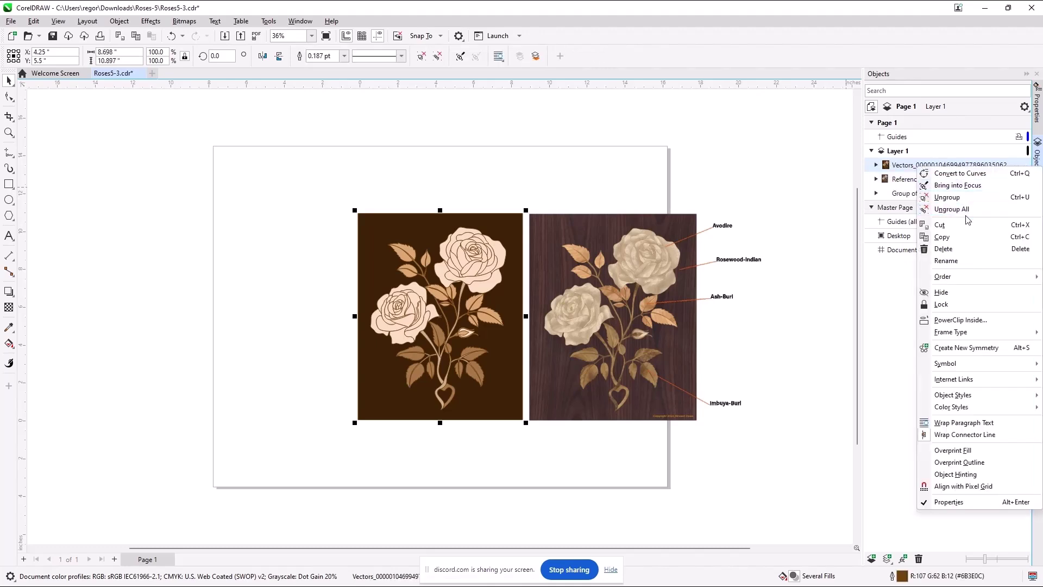
click(946, 199)
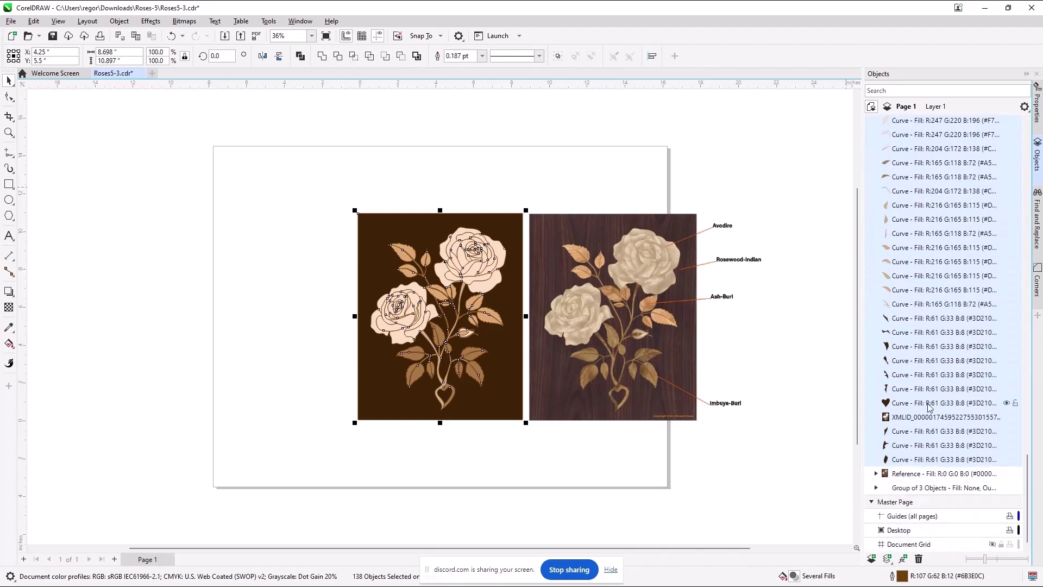
click(916, 422)
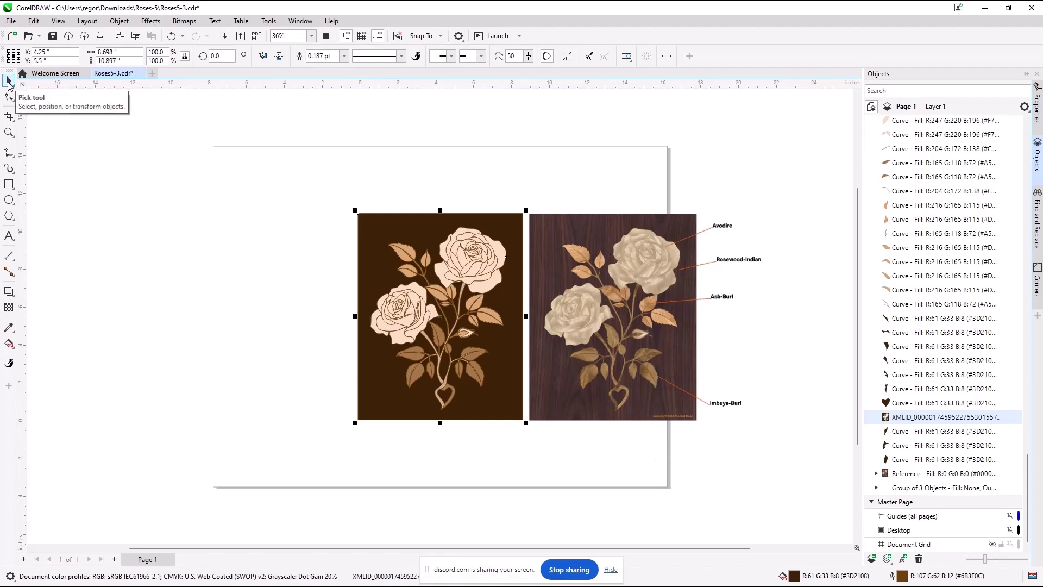
Step: Look through the toolbox's customization list and the Pick tool variants, keeping the Pick tool active
click(9, 387)
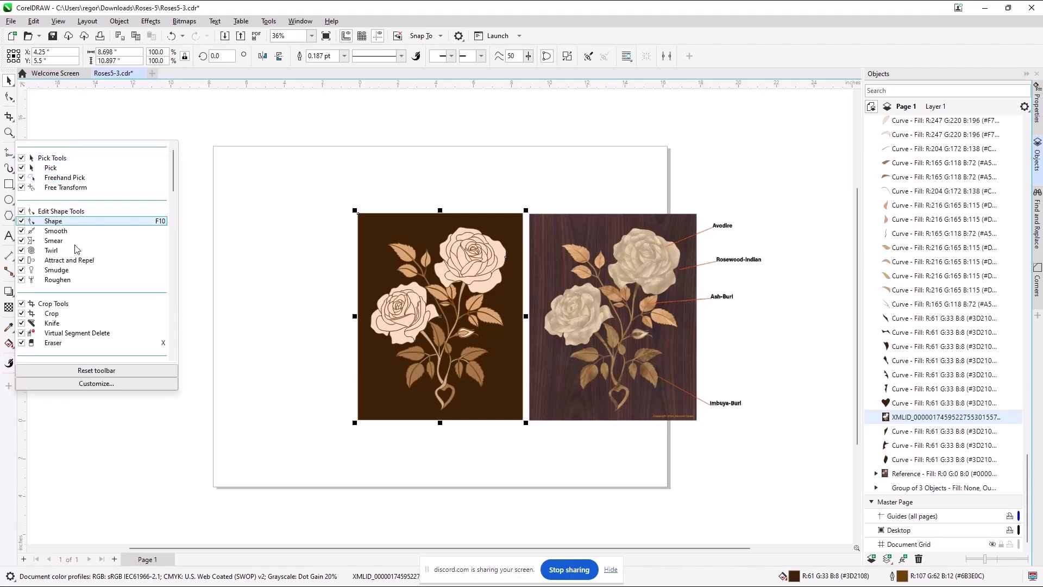
click(7, 404)
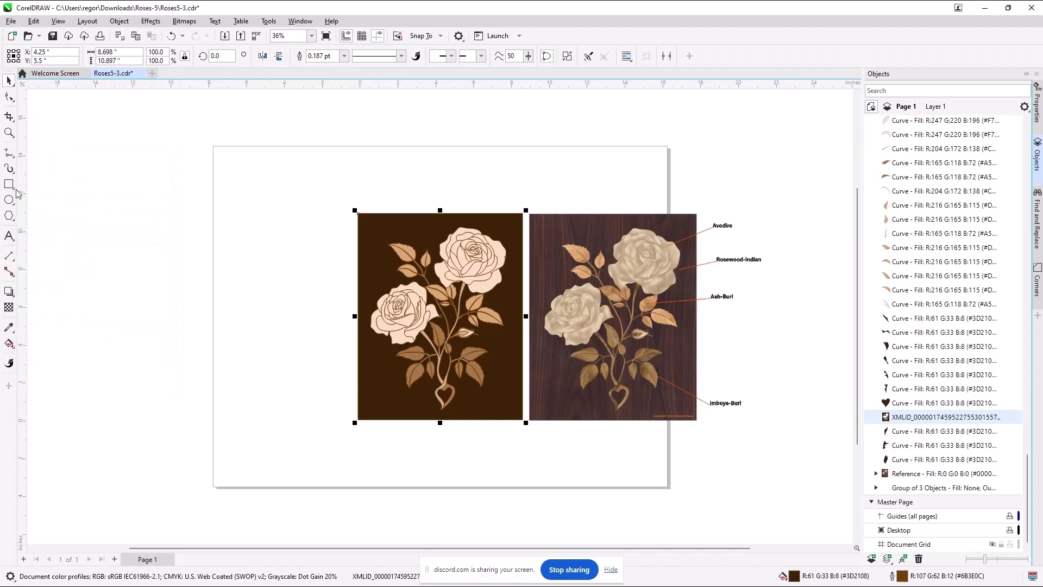
click(14, 88)
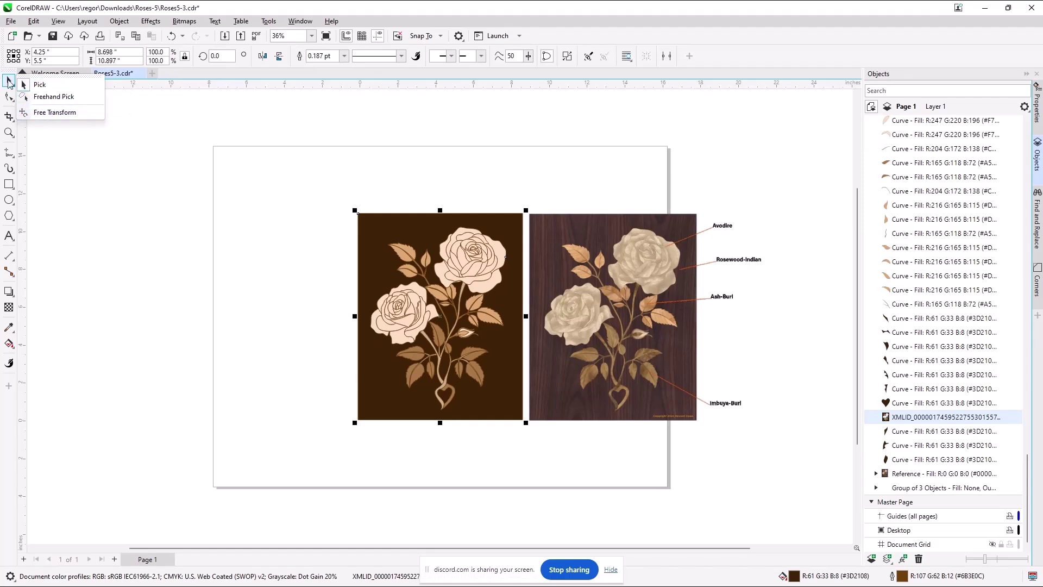
click(35, 87)
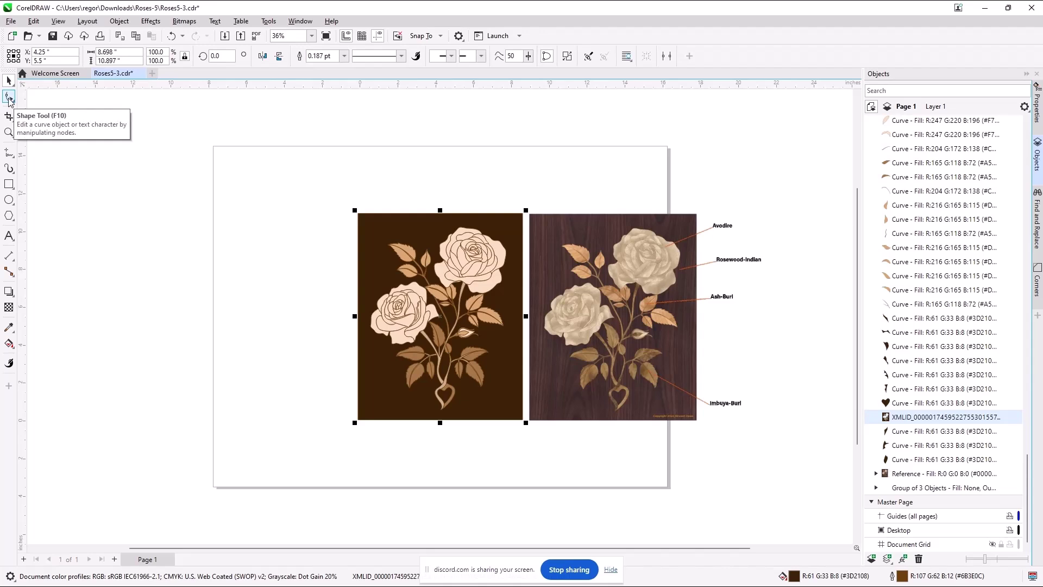
Step: Activate the Shape tool, look at its variants, and examine the nodes of the selected background shape around the leaves and roses
click(12, 101)
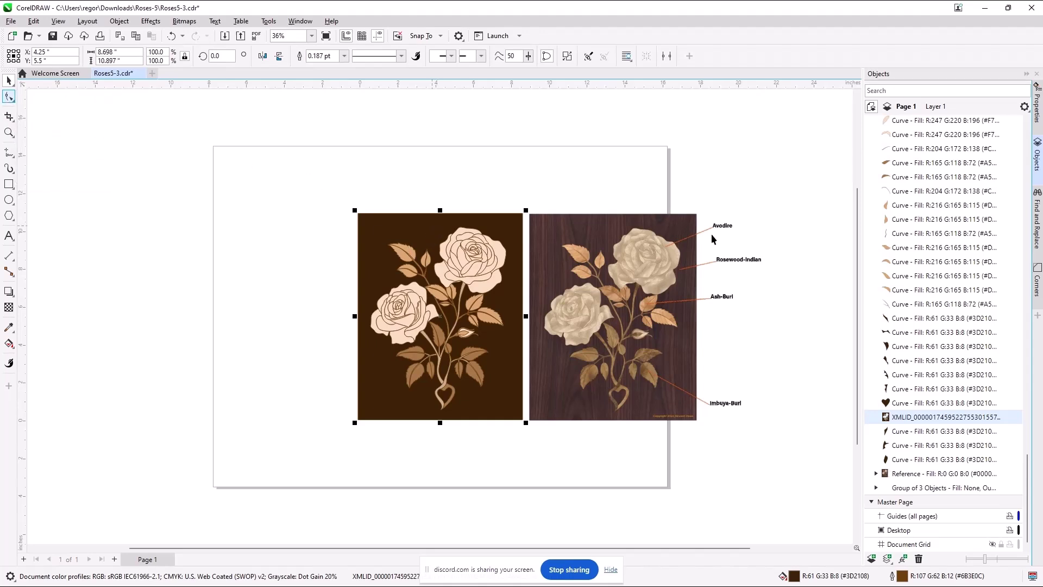
click(5, 98)
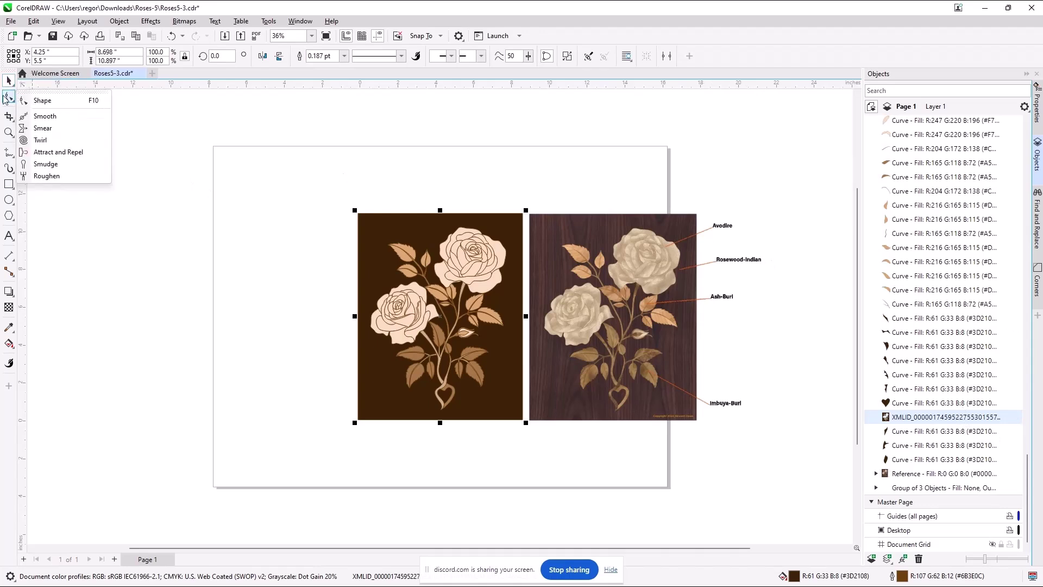
click(7, 99)
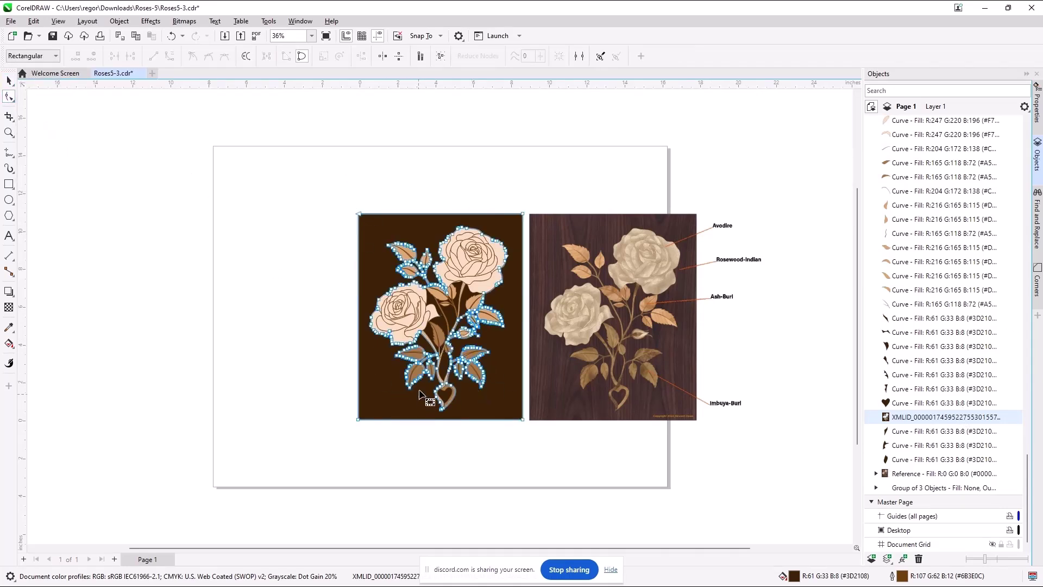
scroll(398, 303, up, 10)
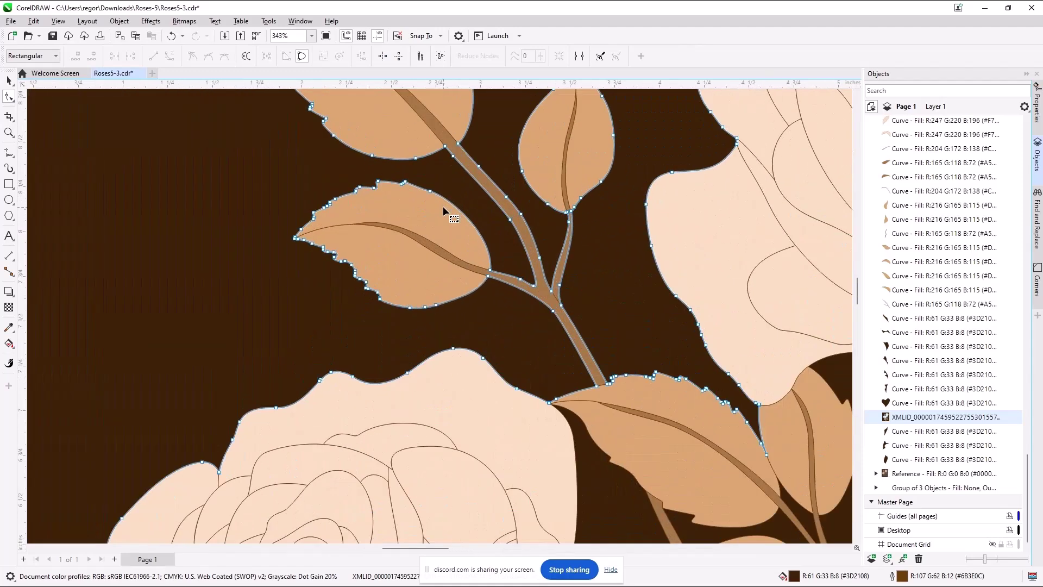
scroll(580, 300, down, 3)
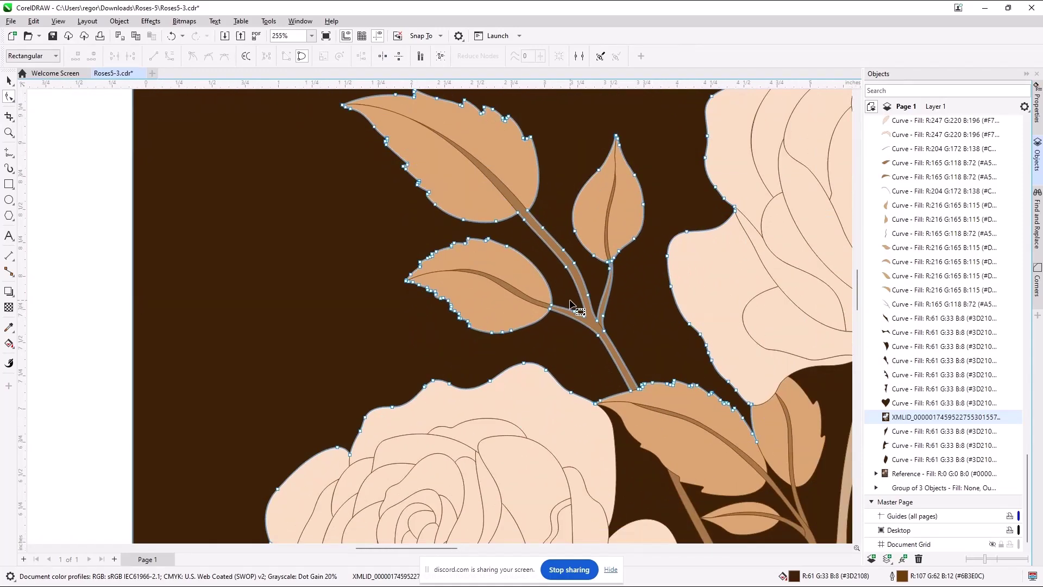
scroll(693, 514, down, 1)
scroll(661, 465, right, 5)
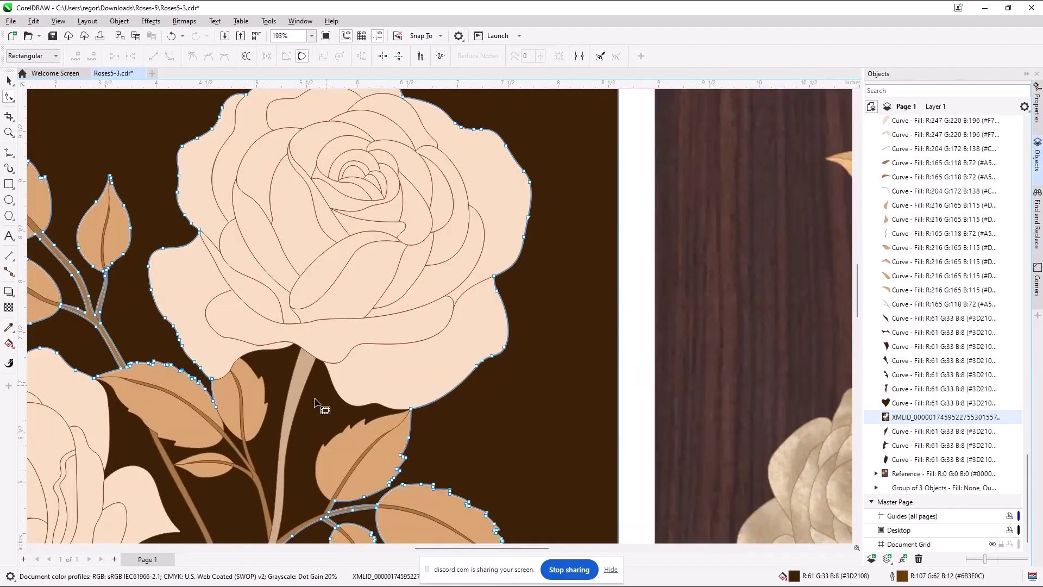
Step: Inspect the nodes of individual rose petals and a leaf section by selecting them on the canvas and among Layer 1's objects
click(423, 371)
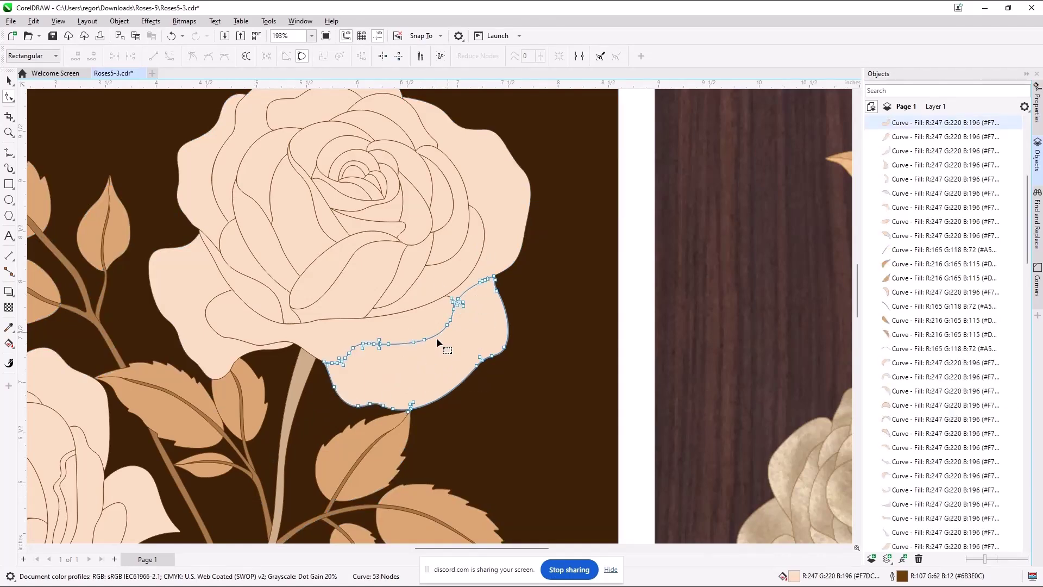
scroll(438, 336, down, 3)
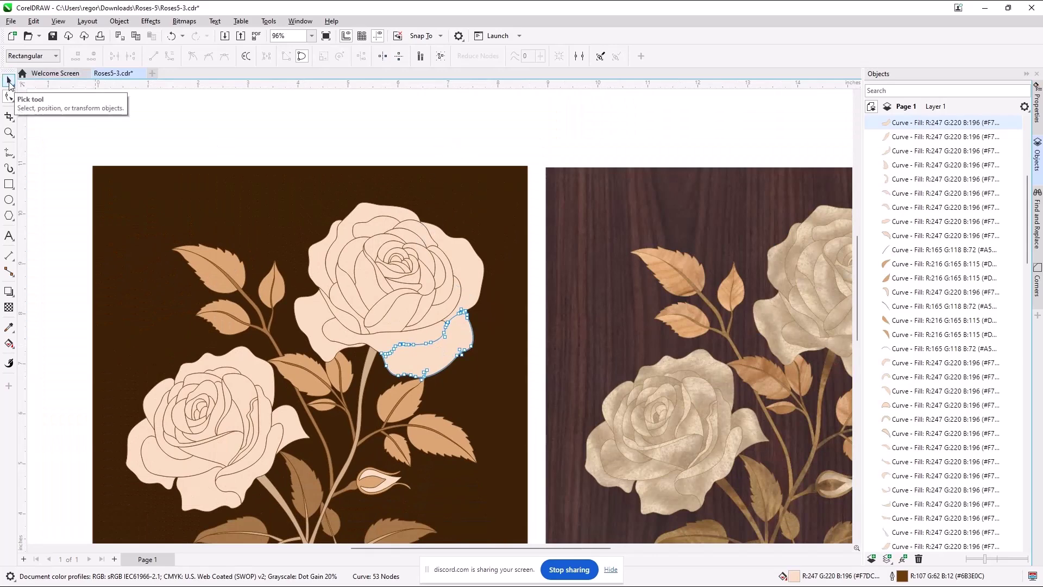
click(214, 275)
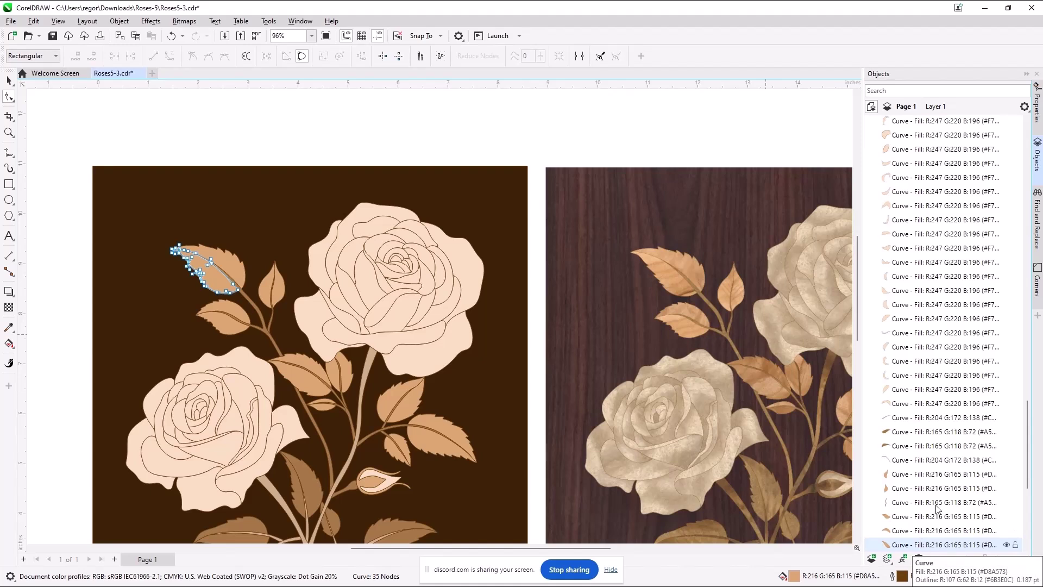
click(926, 208)
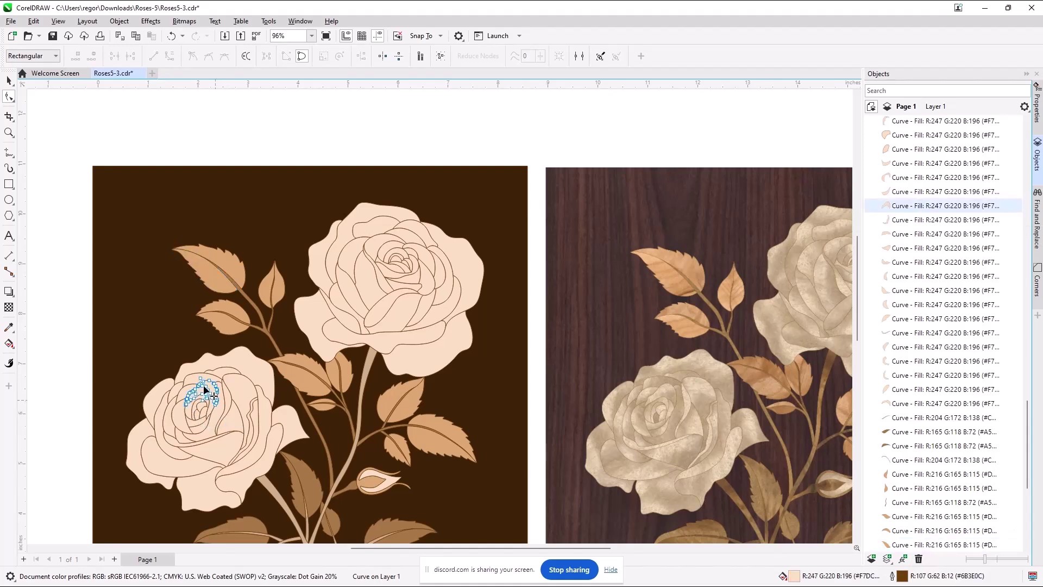
click(467, 263)
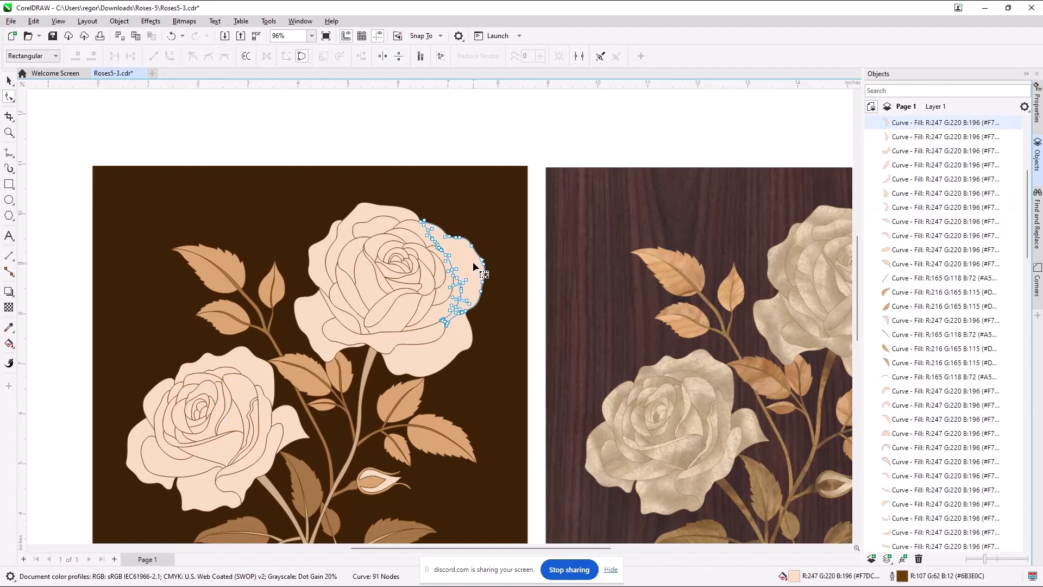
Step: Switch back to the Pick tool, select several Layer 1 curves one by one to locate them in the design, and clear the selection
click(9, 81)
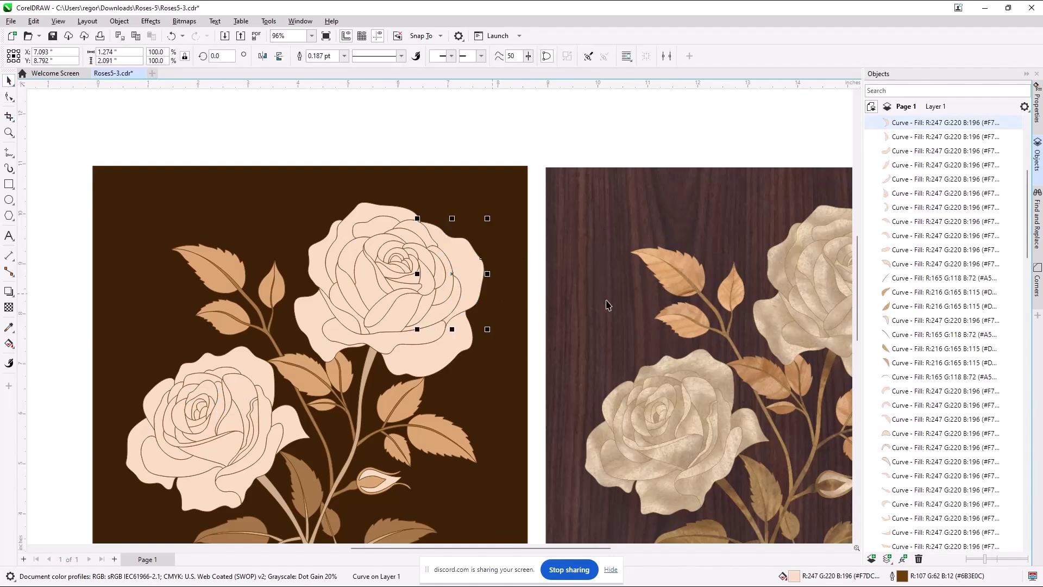
click(944, 264)
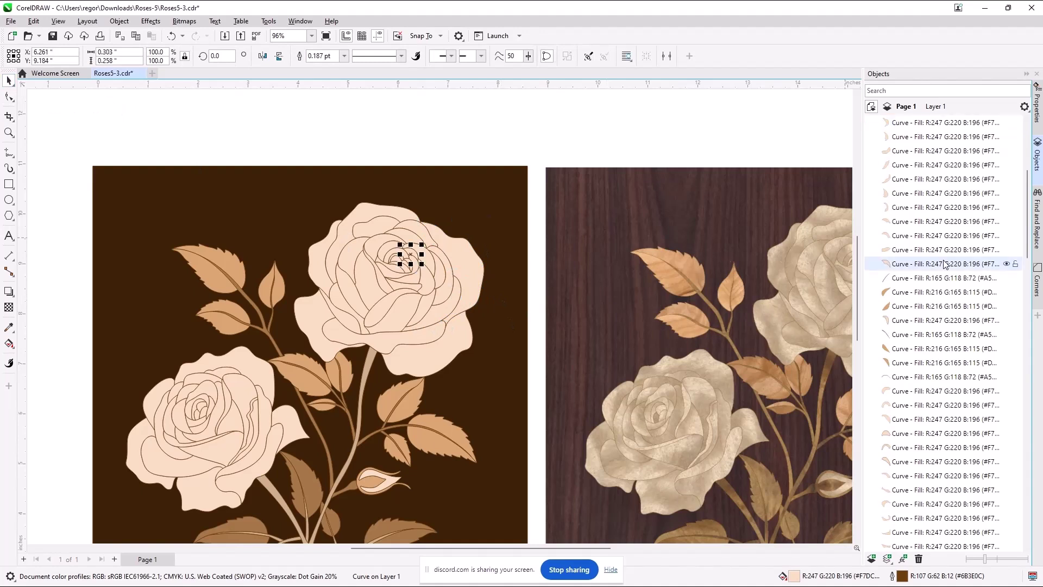
click(945, 291)
click(946, 320)
click(948, 334)
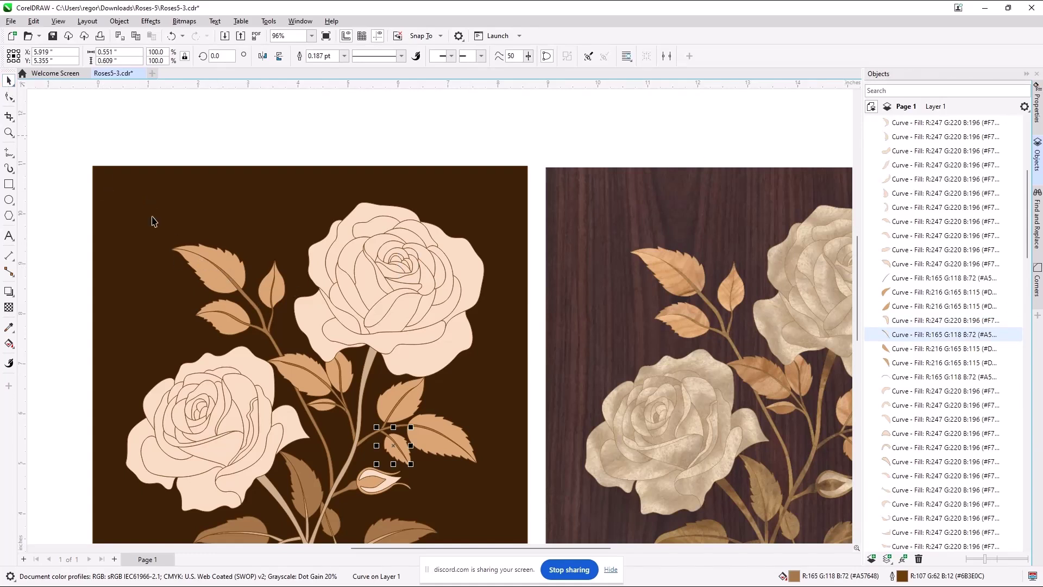
click(99, 116)
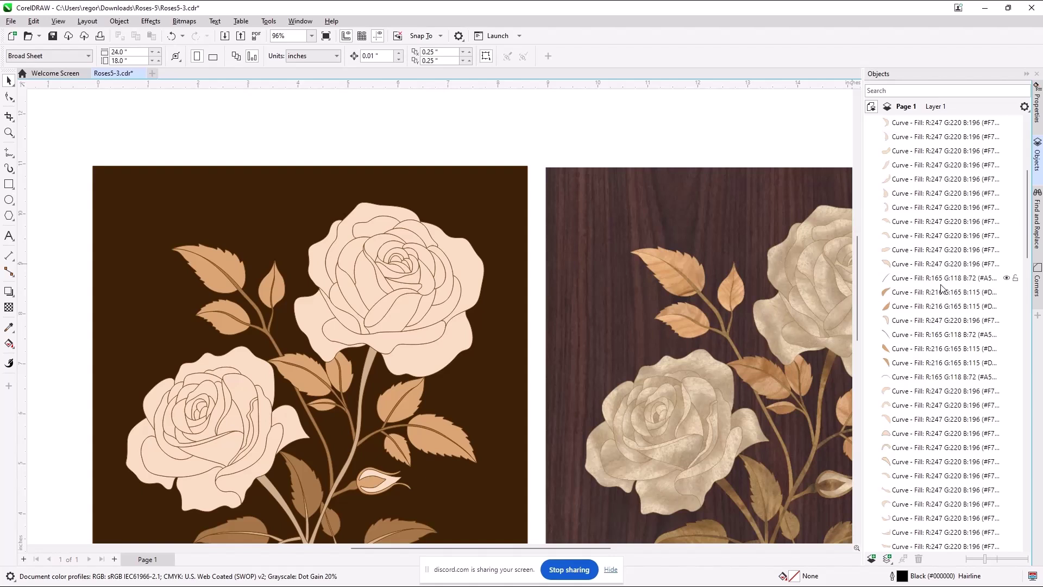
Step: Collapse Layer 1 in the object hierarchy and expand it again to review its curves
scroll(902, 256, up, 10)
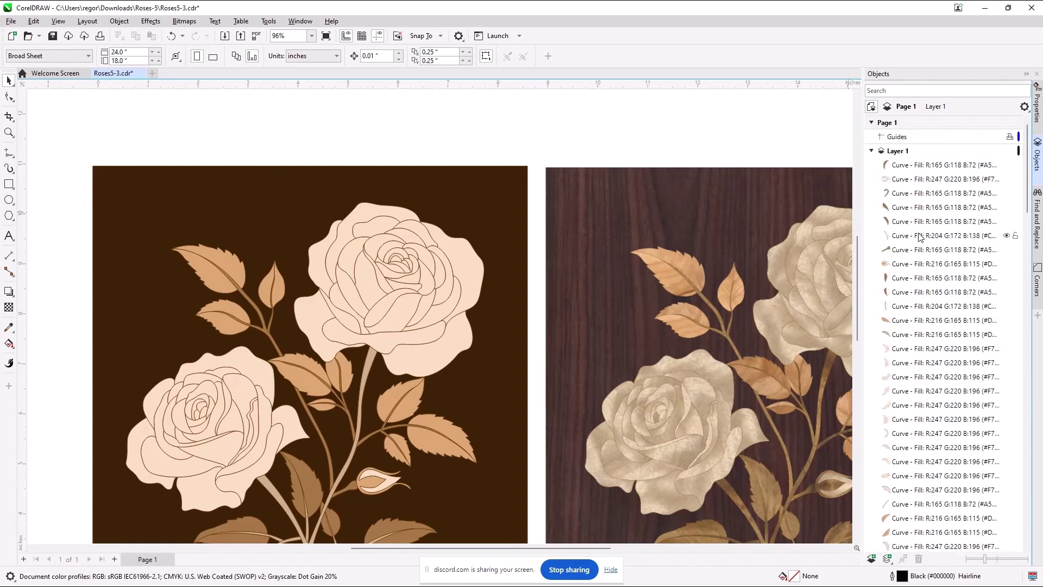
click(872, 151)
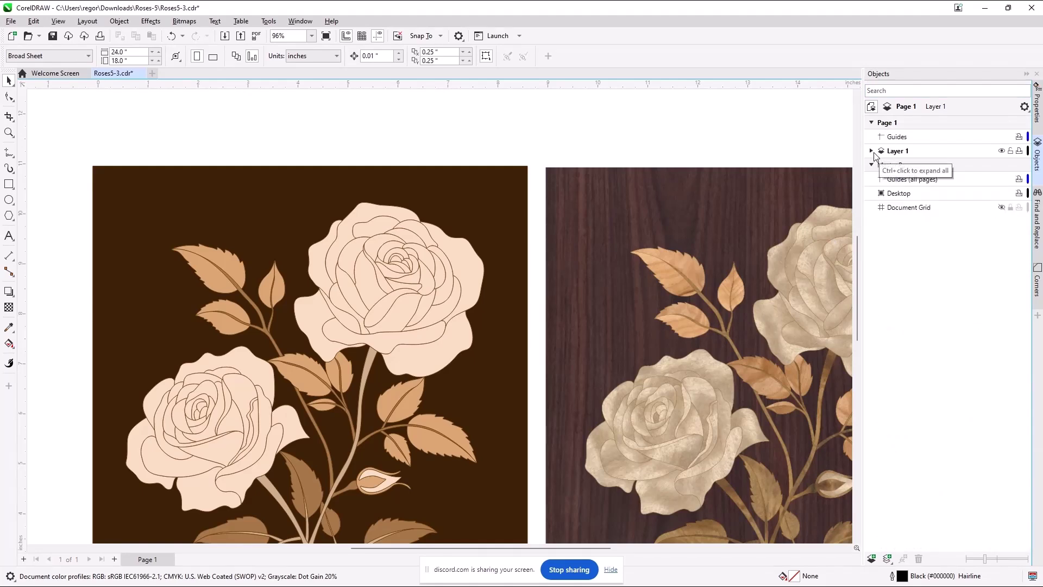
click(872, 151)
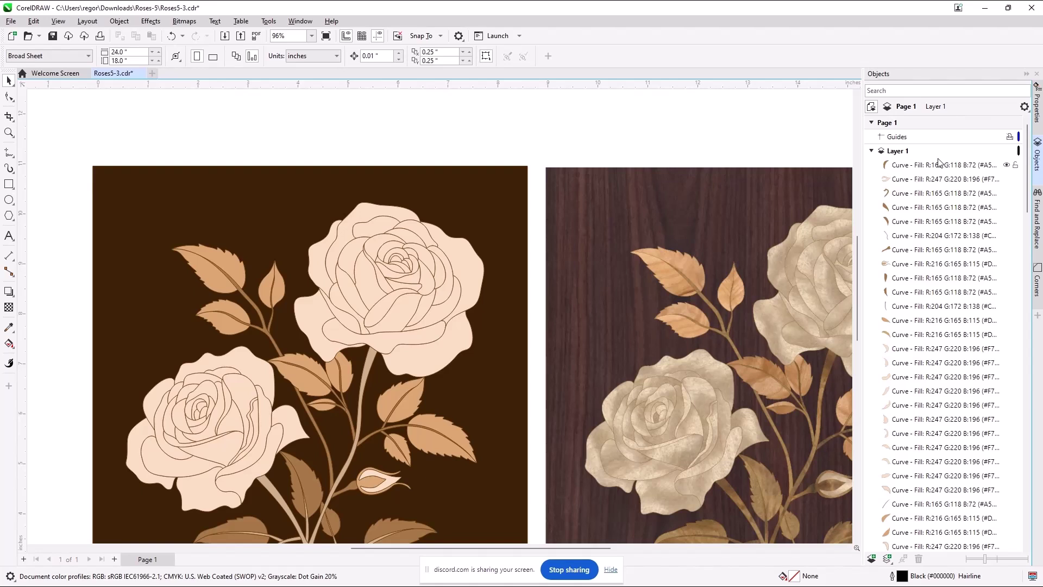
Step: Look through the file formats available for opening a drawing from the Roses-5 folder, and close the dialog without opening anything
click(10, 21)
click(28, 59)
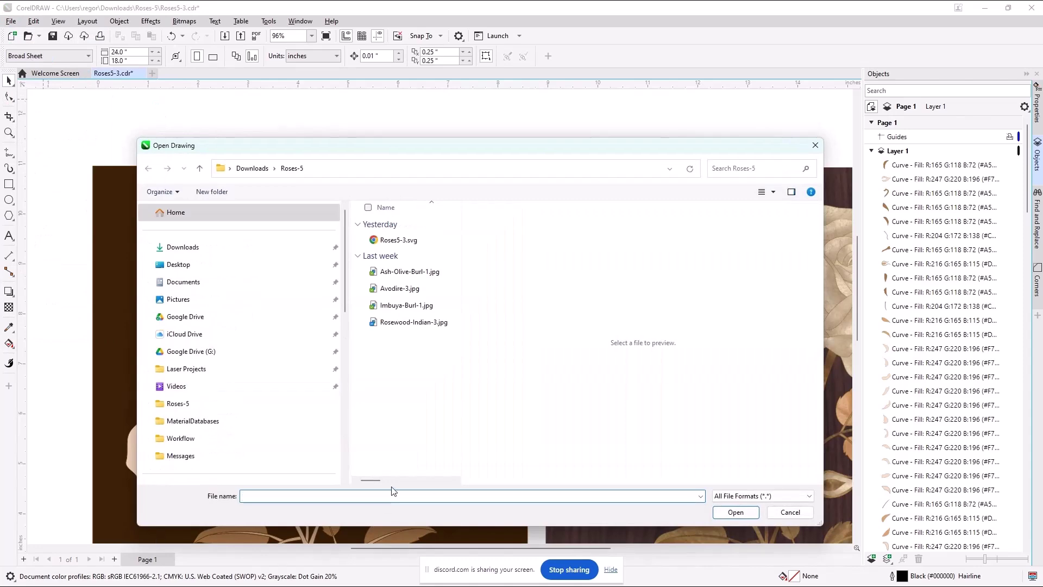
click(723, 498)
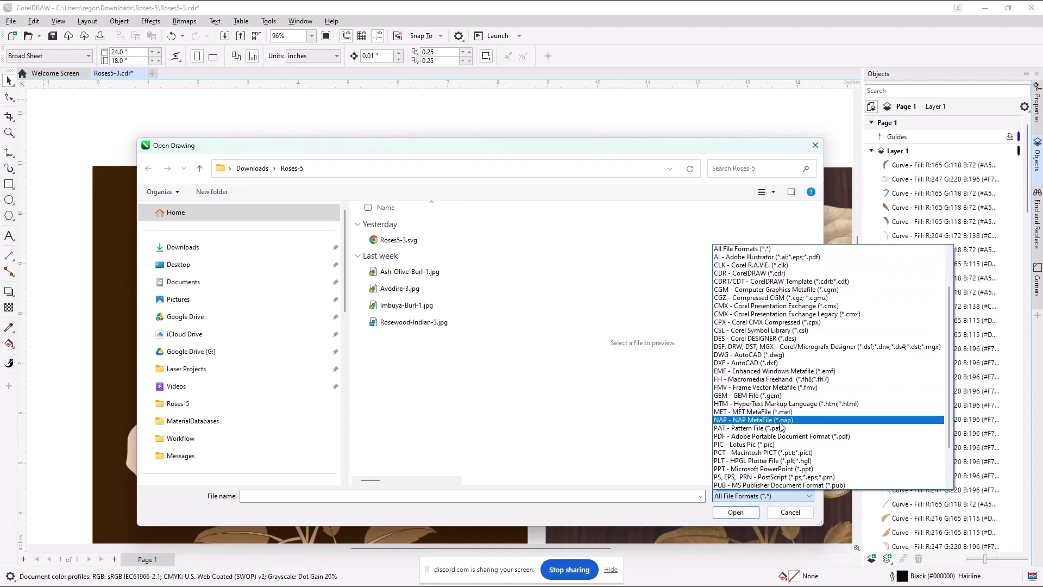
scroll(766, 478, down, 2)
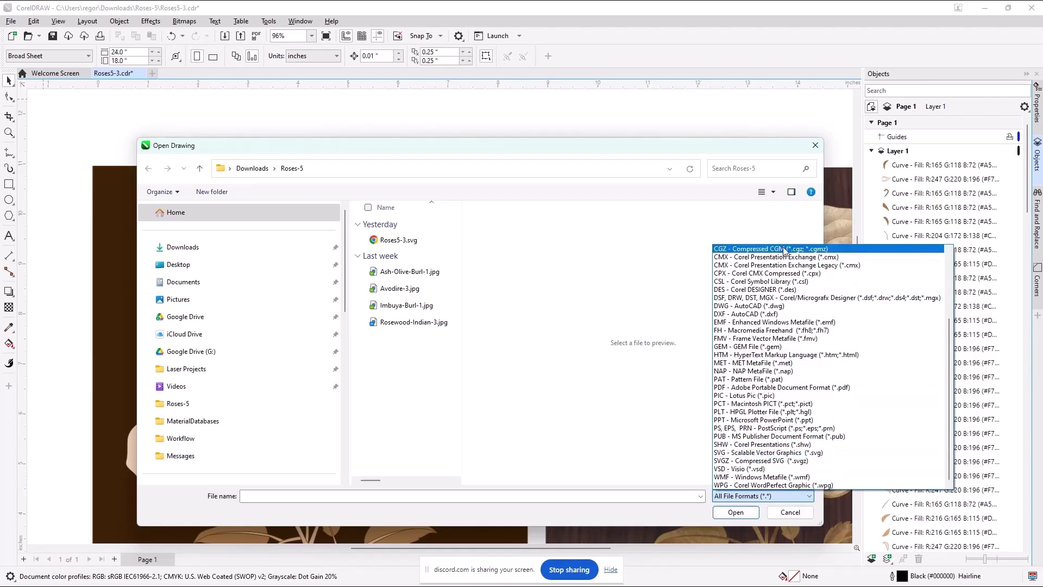
scroll(799, 350, up, 4)
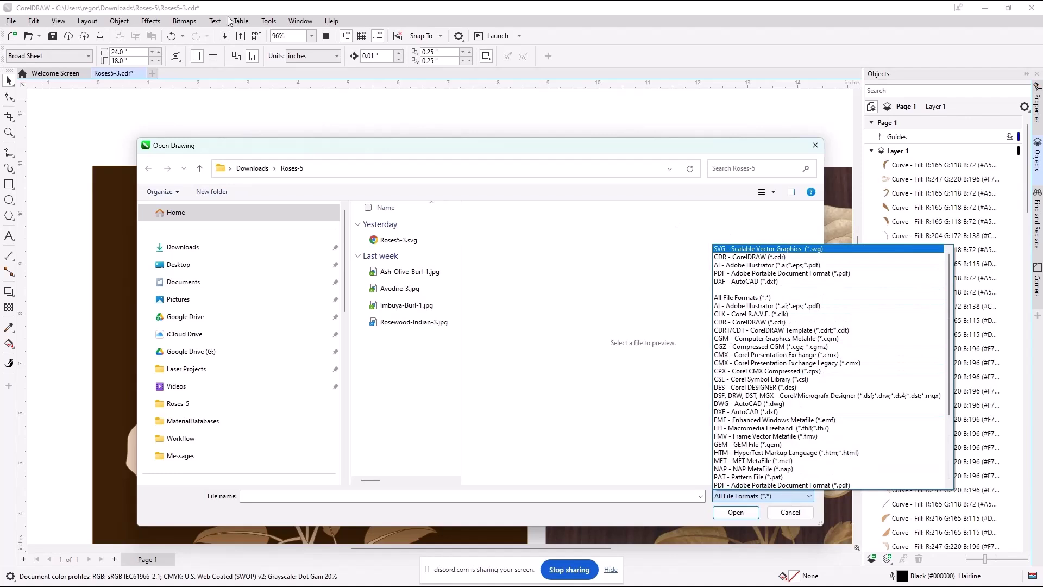
click(220, 105)
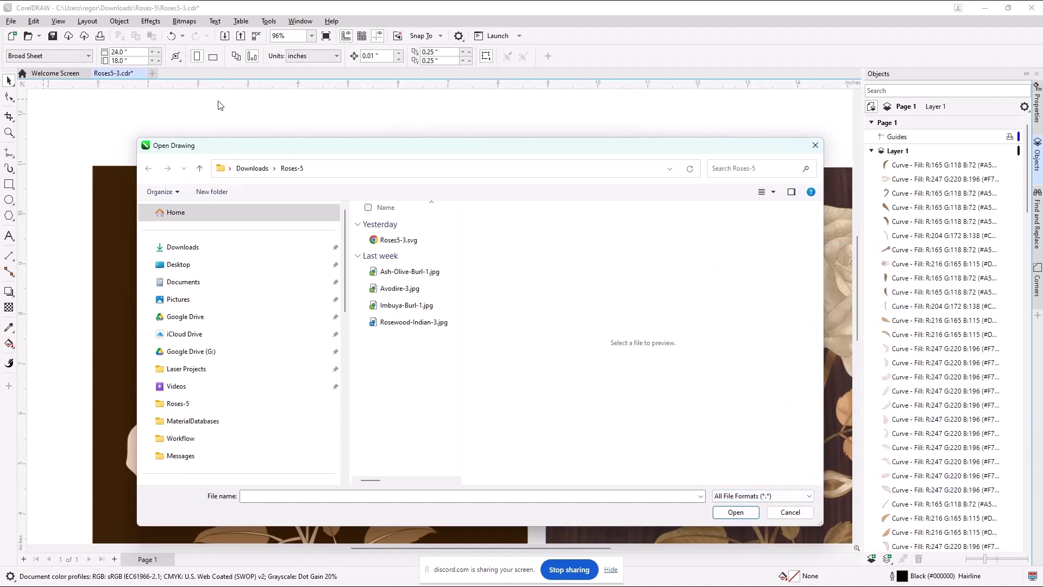
click(815, 145)
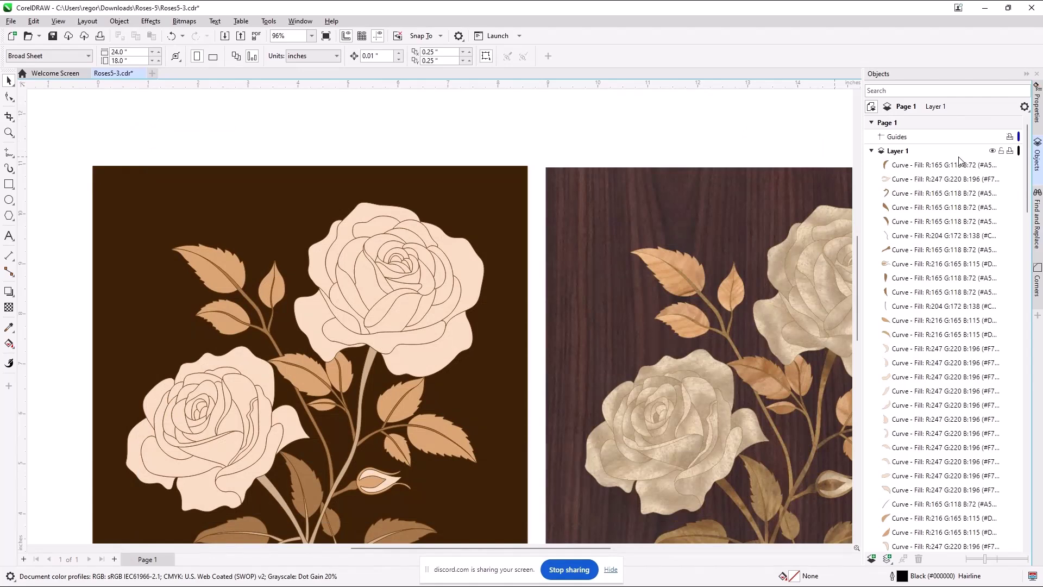
Step: Select the dark XMLID background shape behind the vector roses and hide it
click(270, 206)
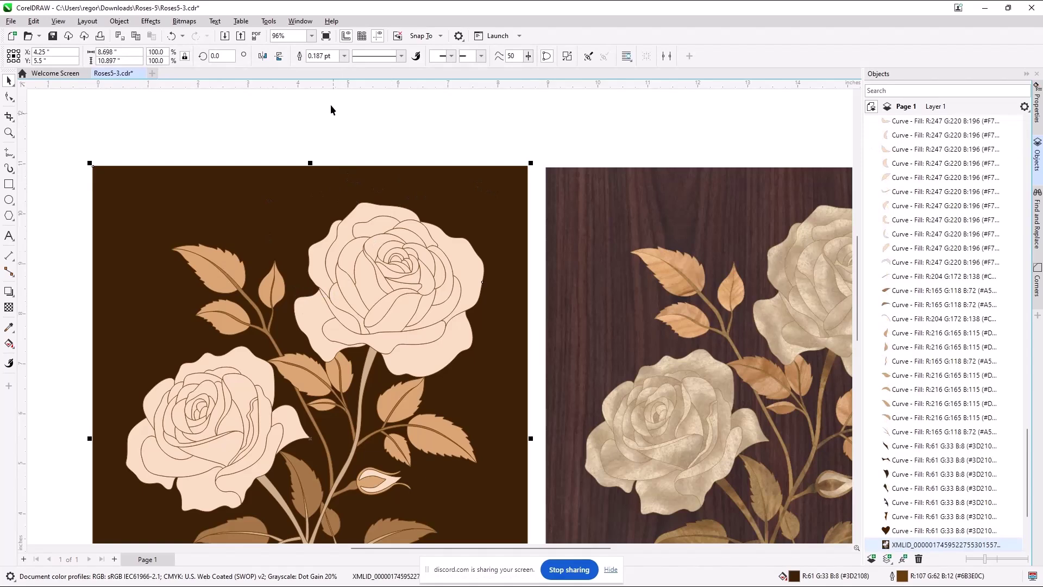
click(120, 21)
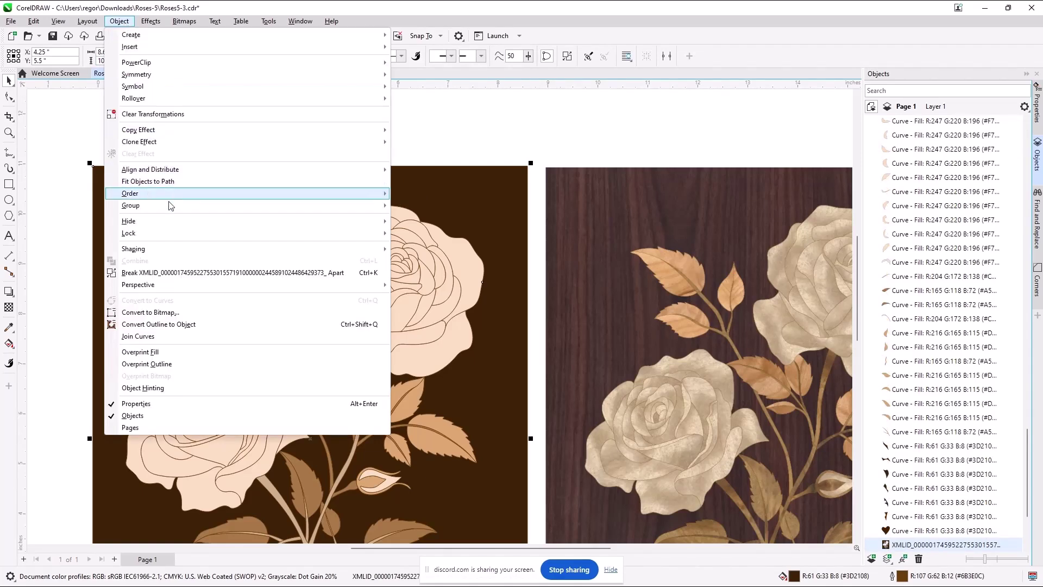
mouse_move(164, 222)
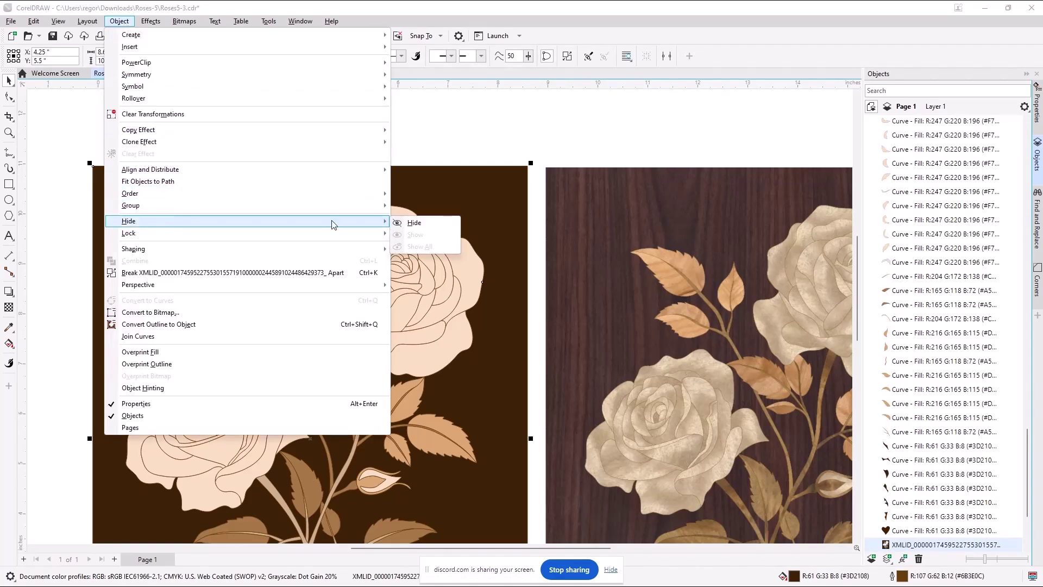
click(414, 223)
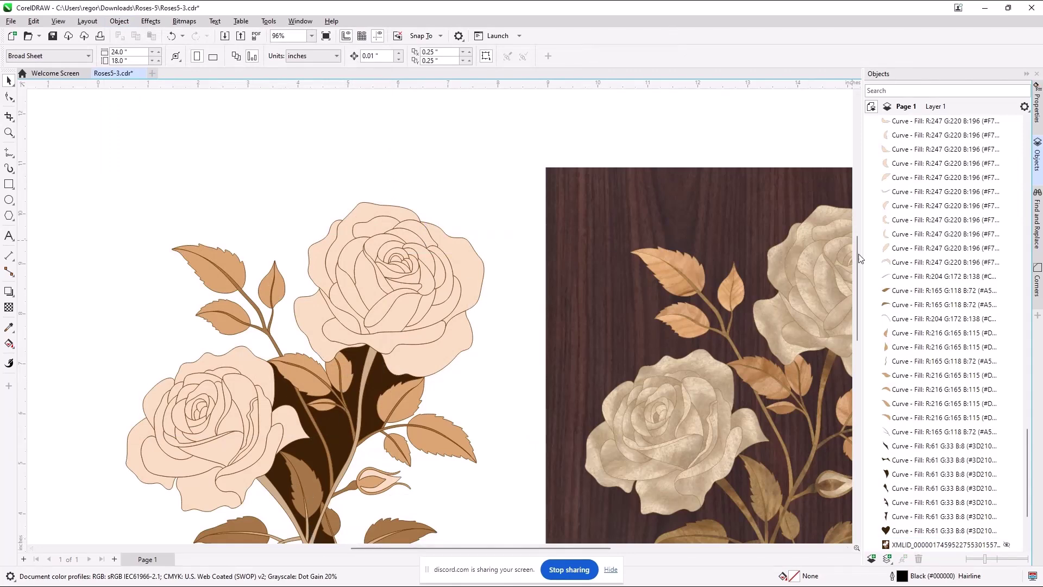
drag(858, 272, 876, 222)
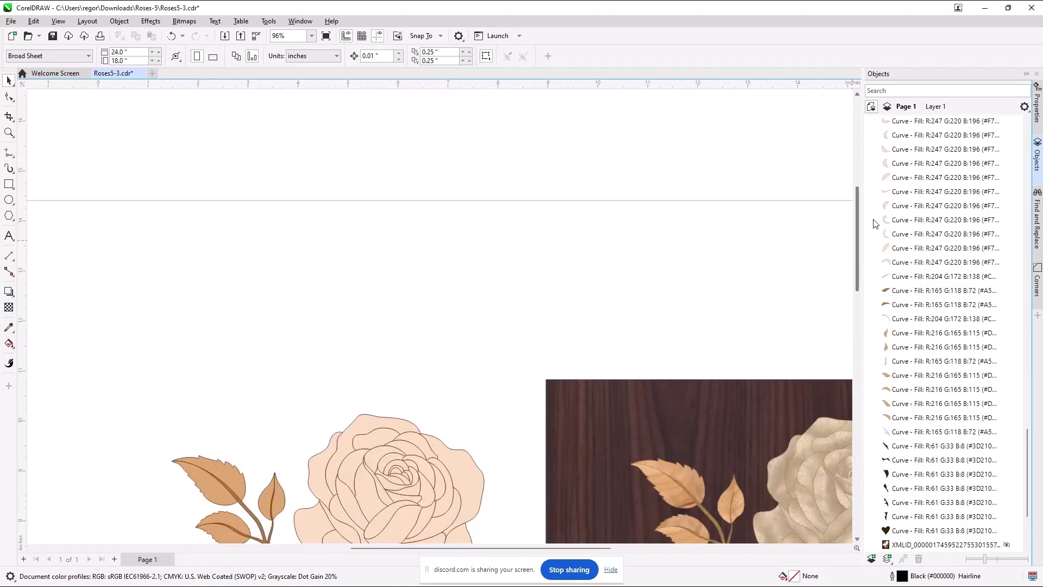
Step: Review the undo history and undo both the hiding of the background shape and the ungrouping of the Vectors group
click(183, 36)
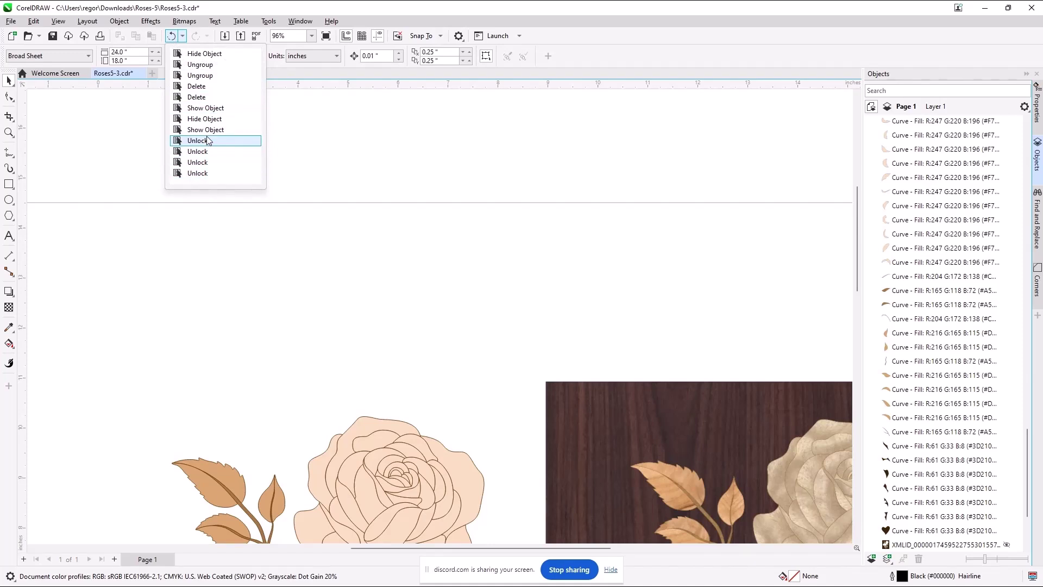
click(172, 36)
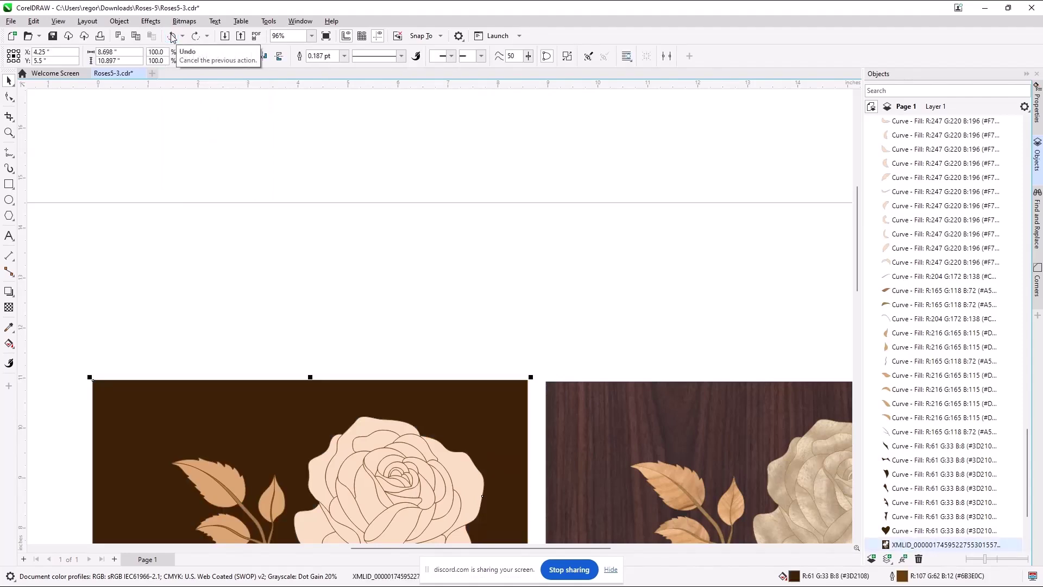
click(173, 36)
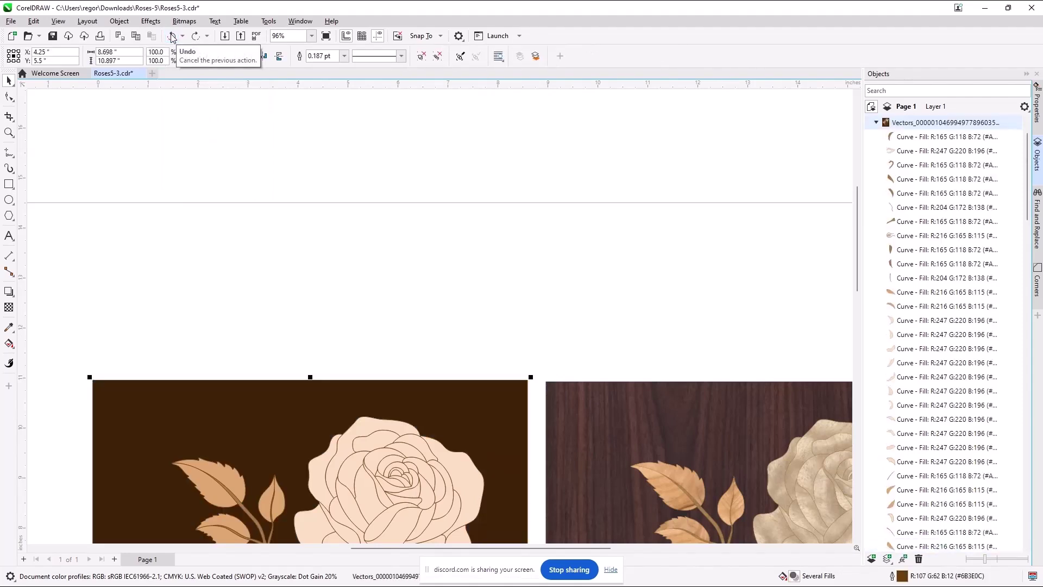
Step: Ungroup the Vectors group into its individual curves again, clear the selection, and bring both rose panels into view
right_click(926, 126)
click(947, 155)
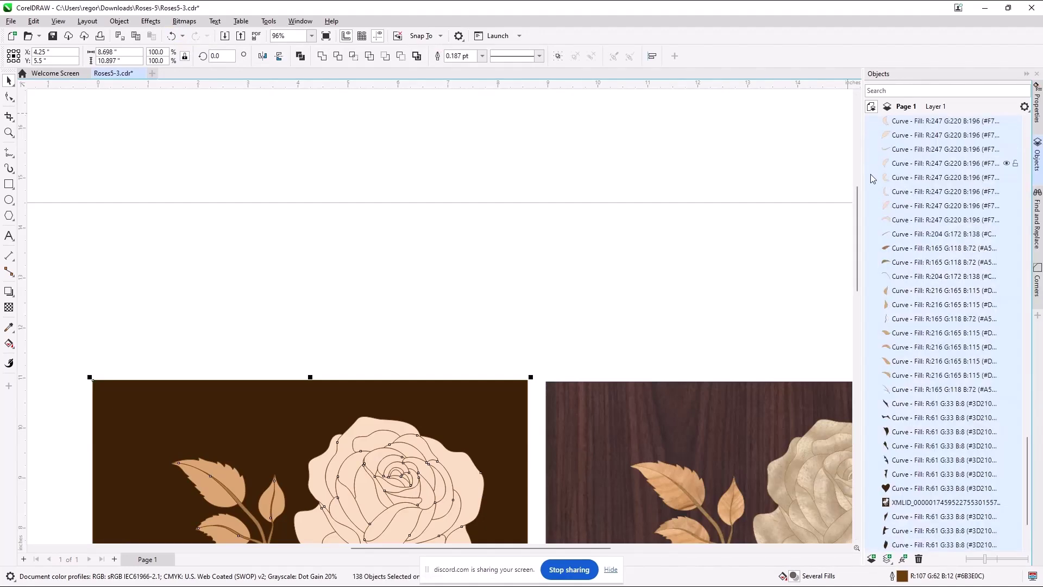
click(678, 129)
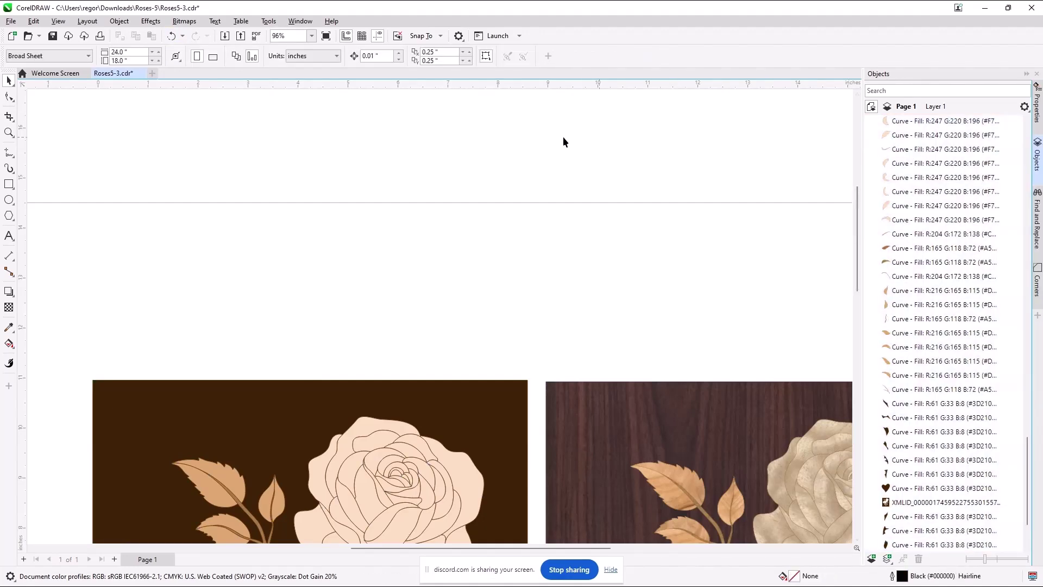
scroll(522, 158, down, 2)
scroll(494, 166, down, 2)
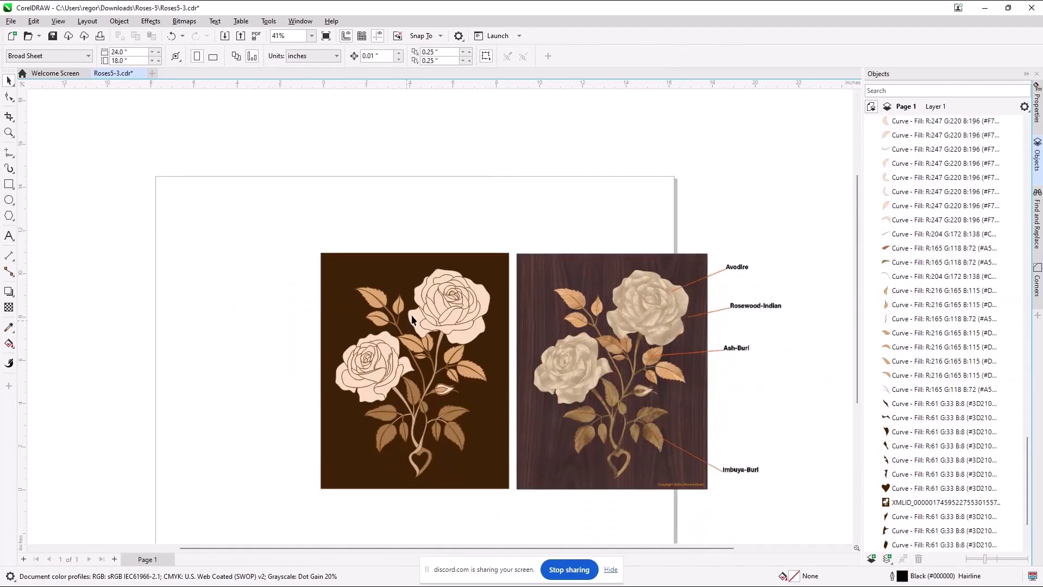
Step: Select the dark brown background piece between the stems, show its nodes with the Shape tool, and return to the Pick tool
click(428, 372)
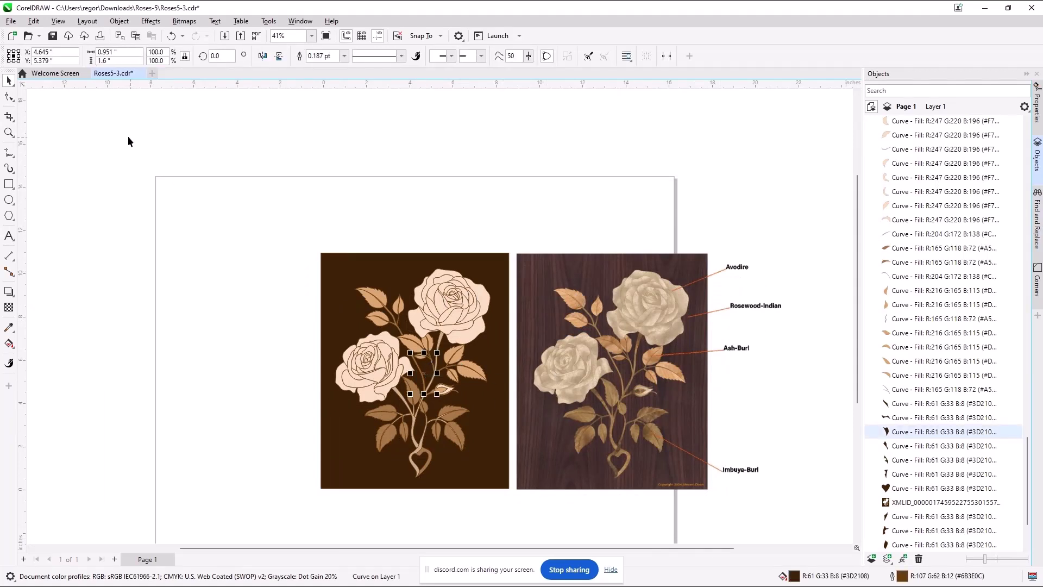
click(8, 98)
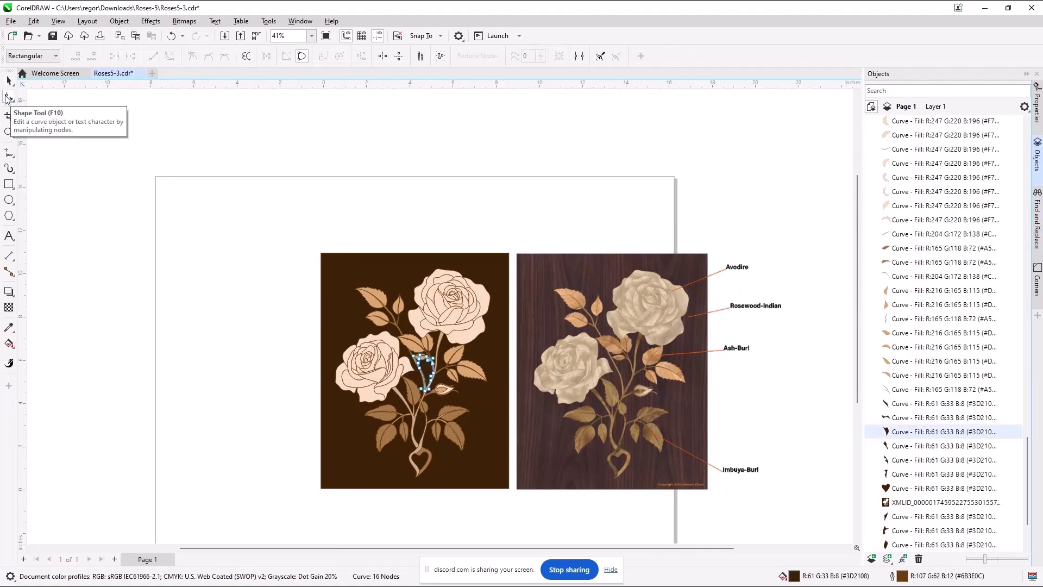
click(9, 81)
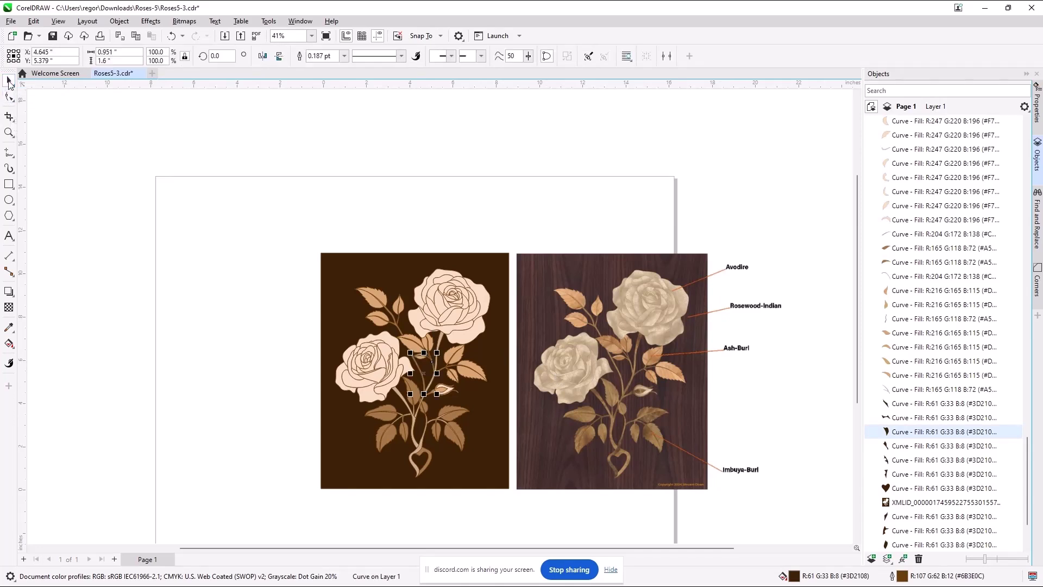
Step: Build a Find and Replace query from the selected background piece and find all matching objects on the current page
click(1038, 227)
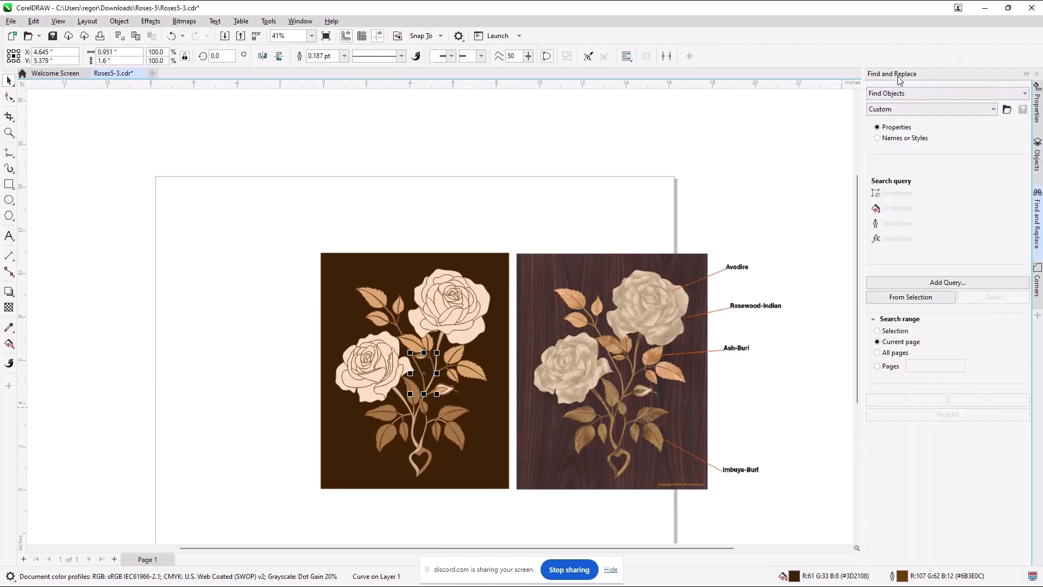
click(937, 300)
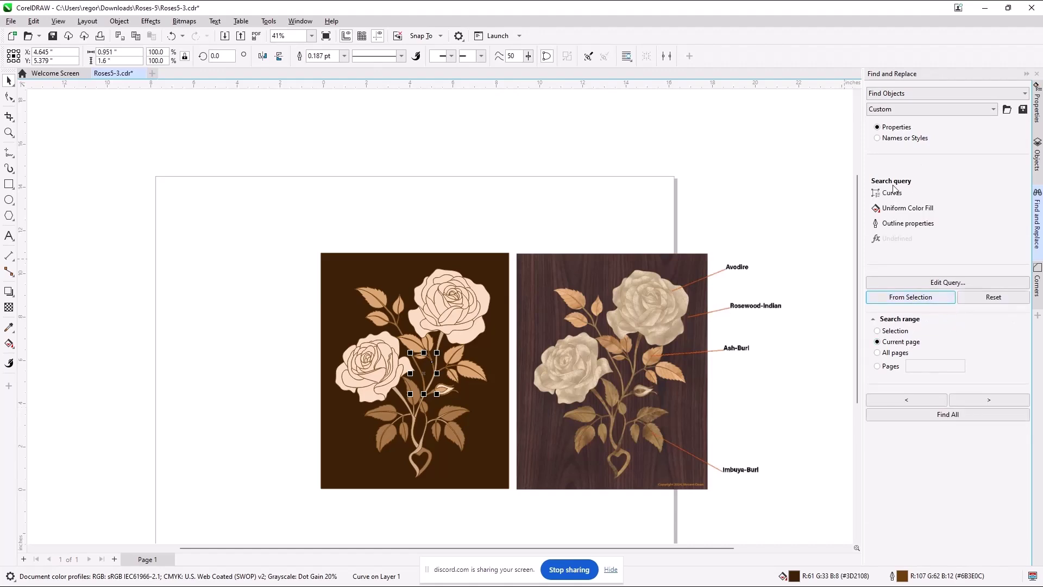
click(944, 422)
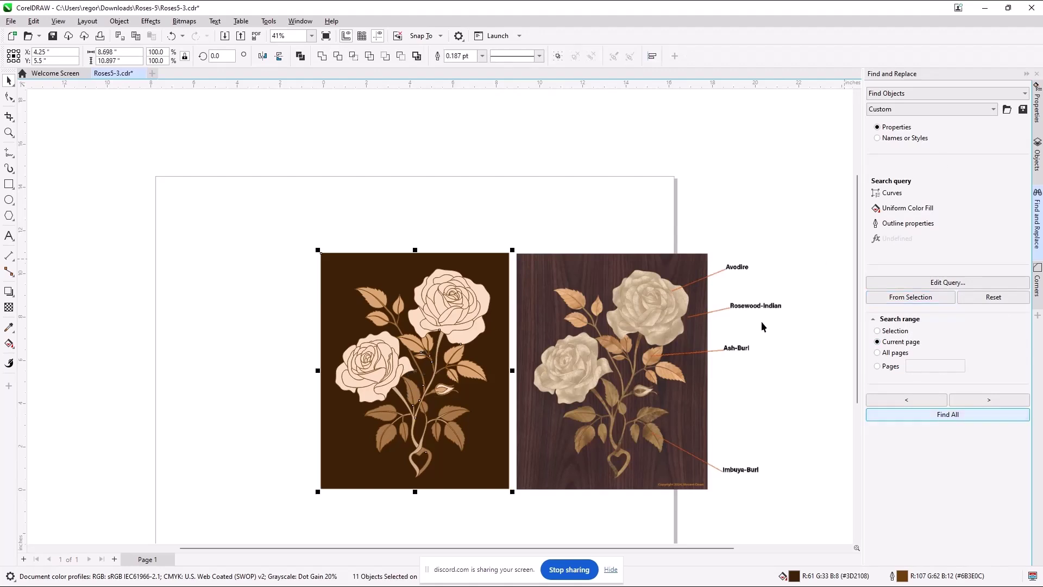
Step: Show the nodes of all the found background curves with the Shape tool, return to the Pick tool, and clear the selection
click(9, 97)
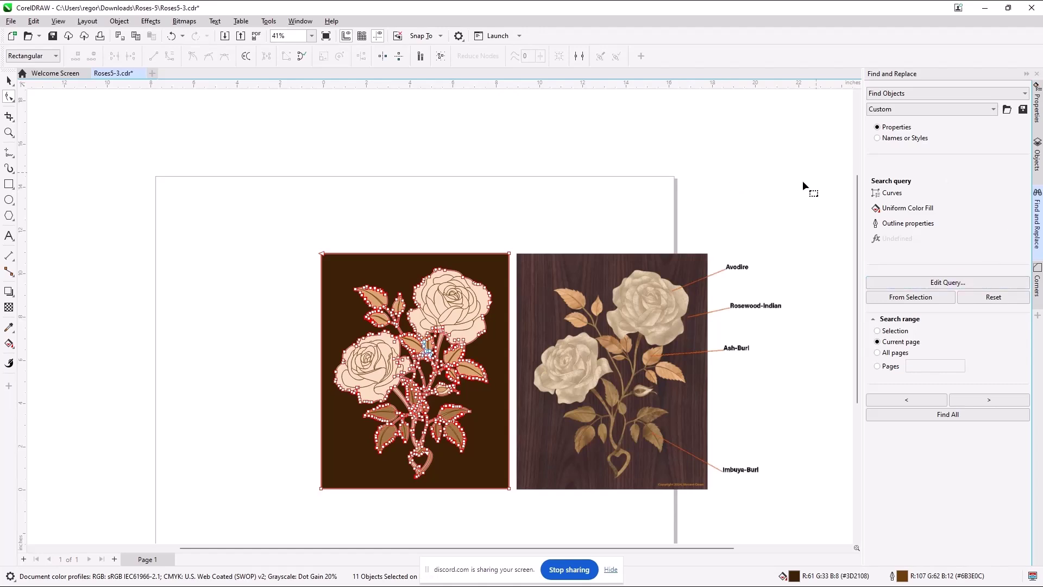
click(9, 81)
click(415, 159)
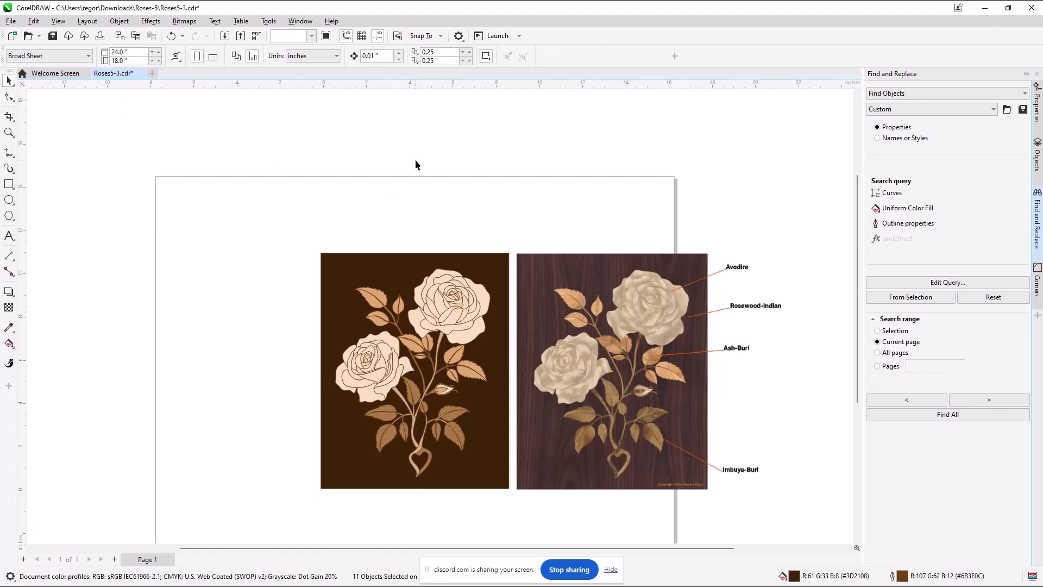
click(367, 261)
click(403, 215)
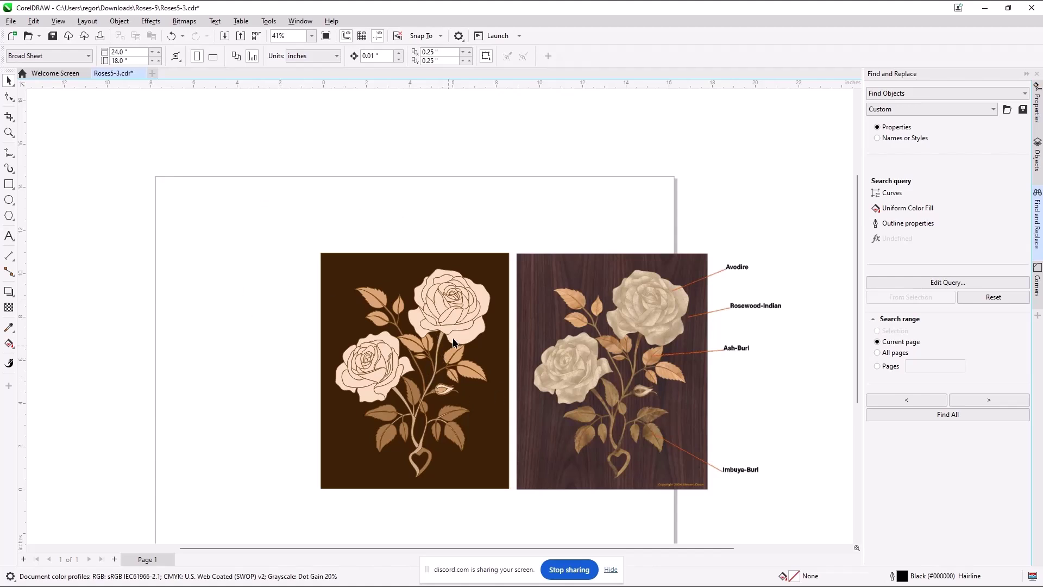
Step: Reselect the dark background piece between the stems and find every curve sharing its fill and outline properties
click(428, 374)
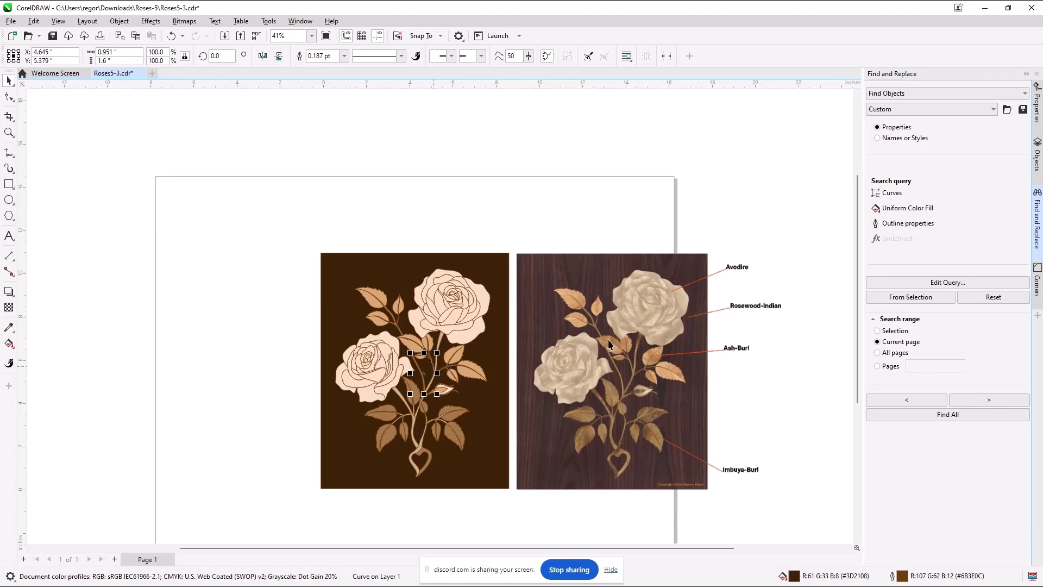
click(910, 298)
click(908, 300)
click(947, 415)
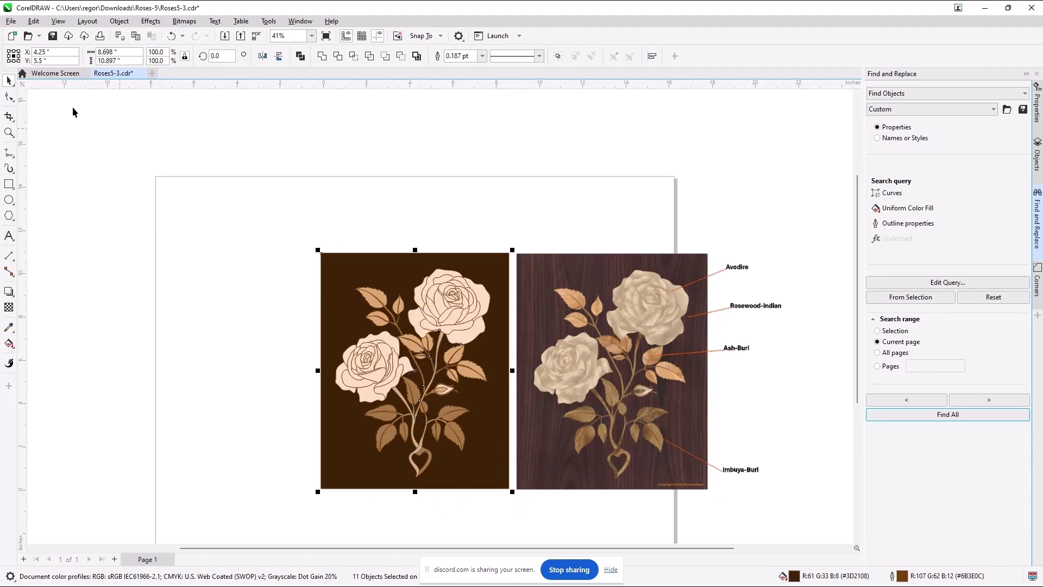
Step: Check the matched curves' nodes with the Shape tool again, restore the Pick tool, and deselect everything
click(8, 97)
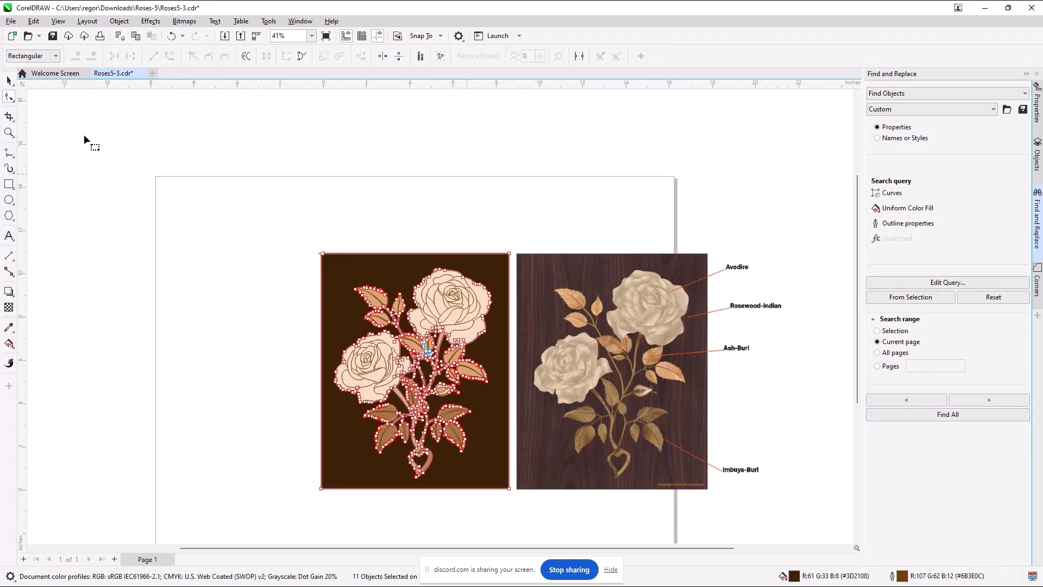
click(10, 86)
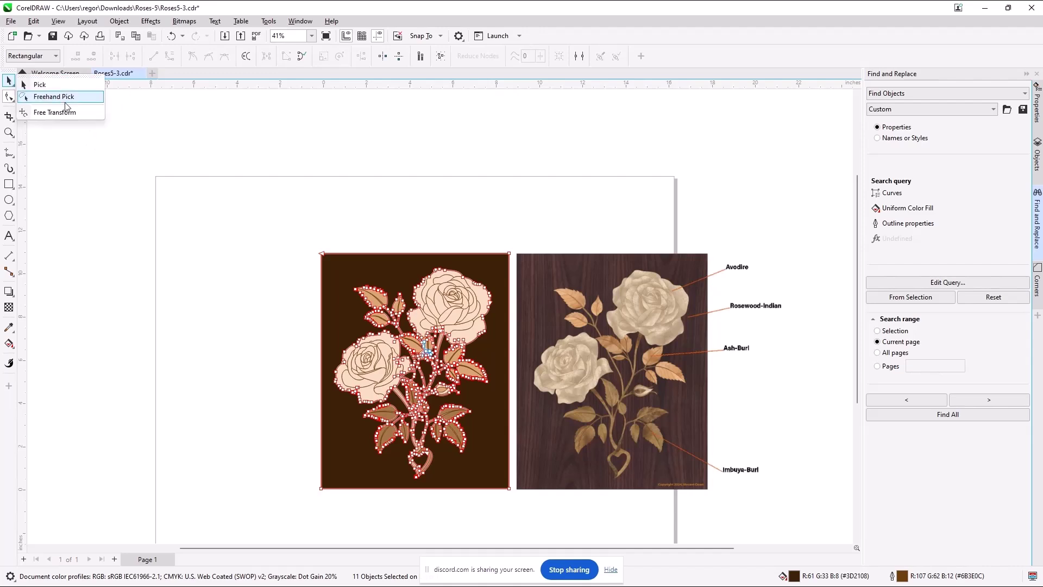
click(53, 86)
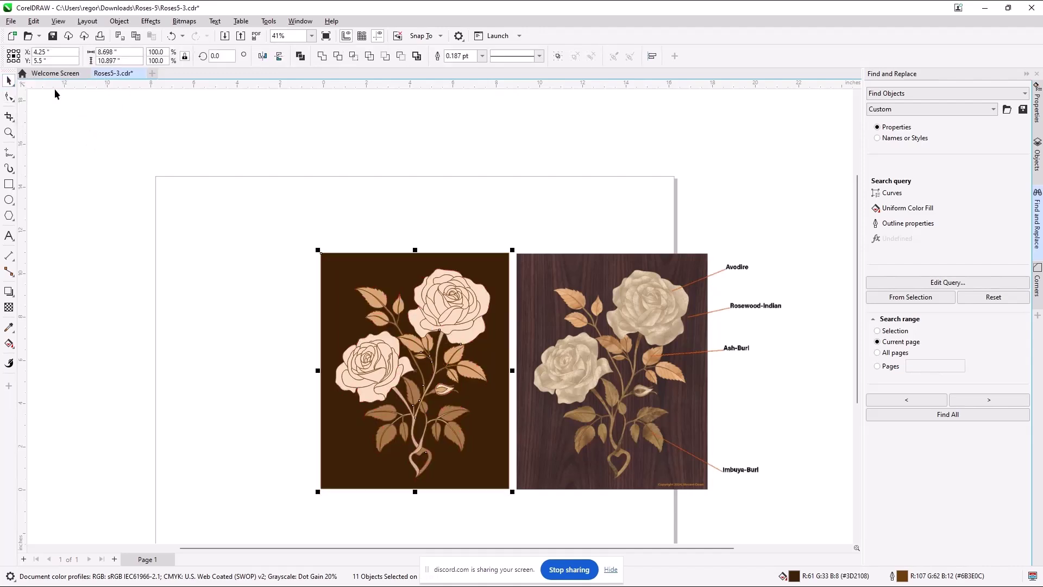
click(191, 226)
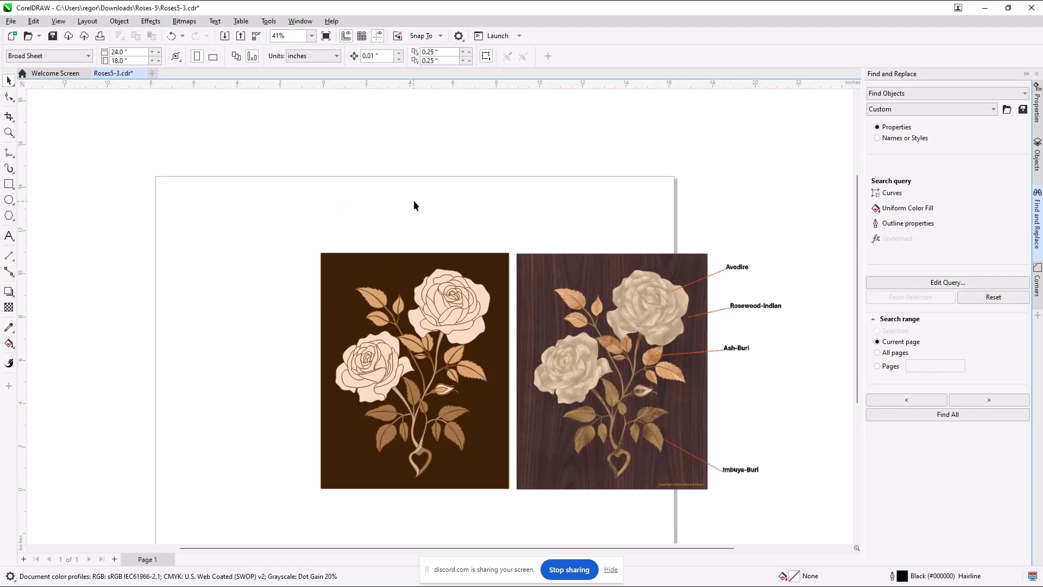
Step: Switch the drawing display to Wireframe view and check the available view modes without changing the mode again
click(59, 21)
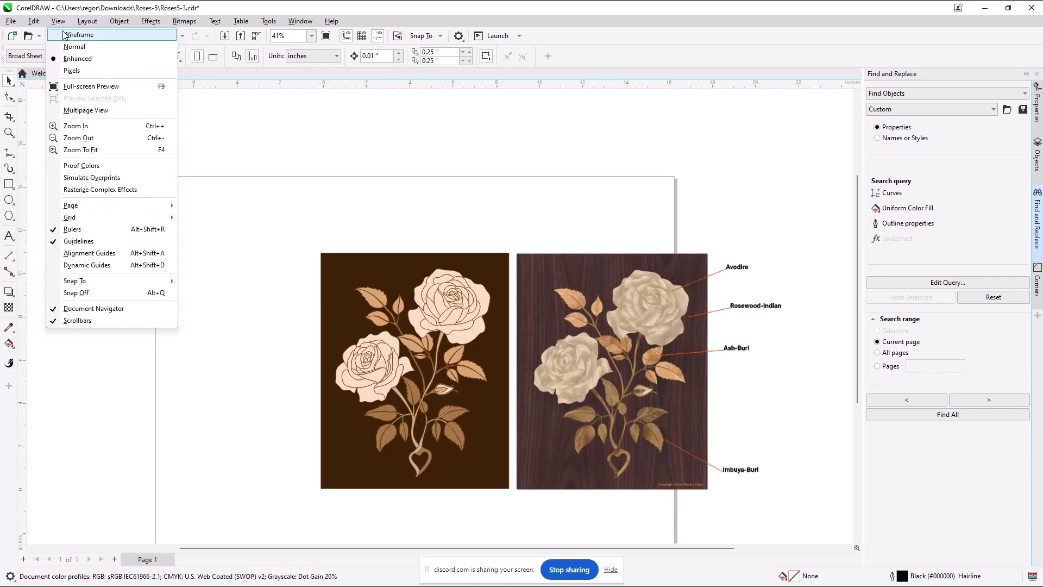
click(65, 35)
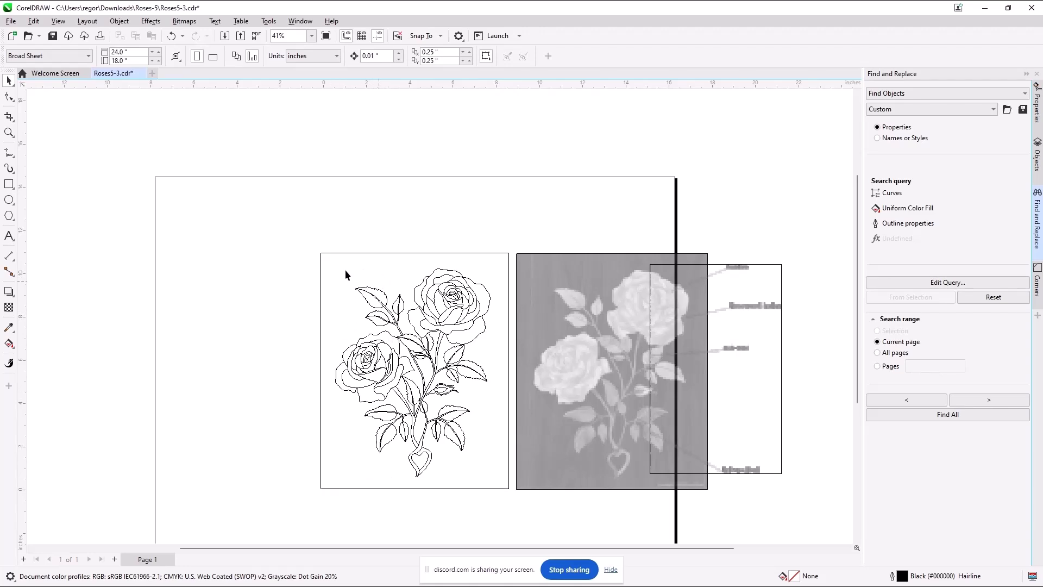
click(58, 22)
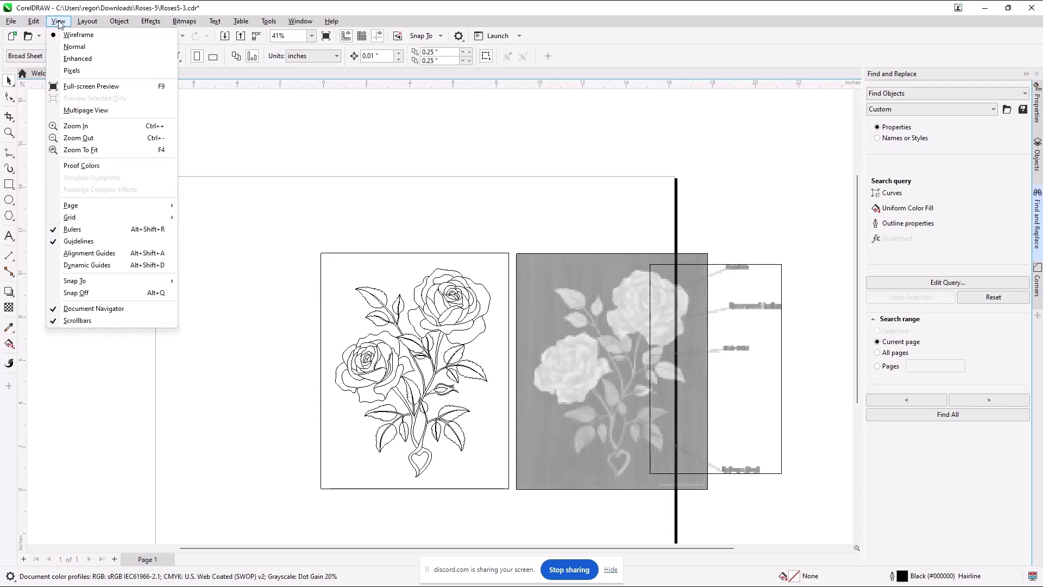
click(295, 112)
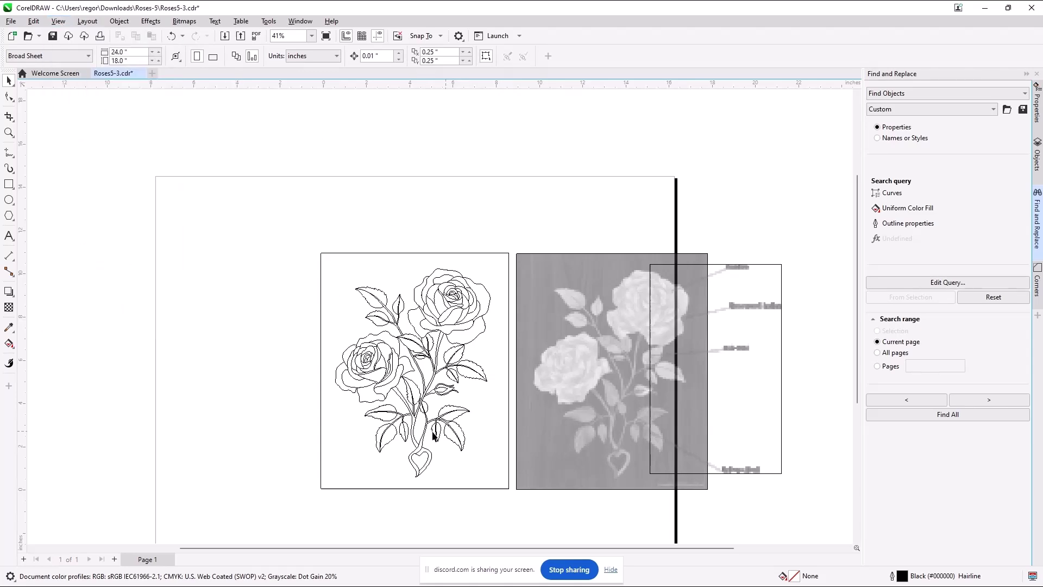
Step: Examine the wireframe outlines of the stems, the leaves and the roses up close for how the curves meet
scroll(442, 434, up, 5)
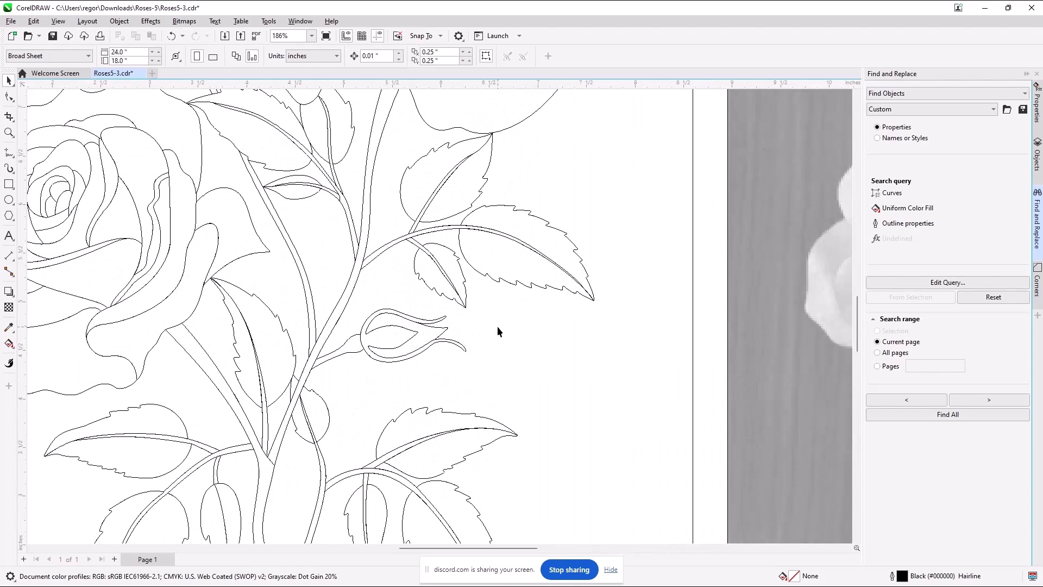
scroll(497, 327, down, 2)
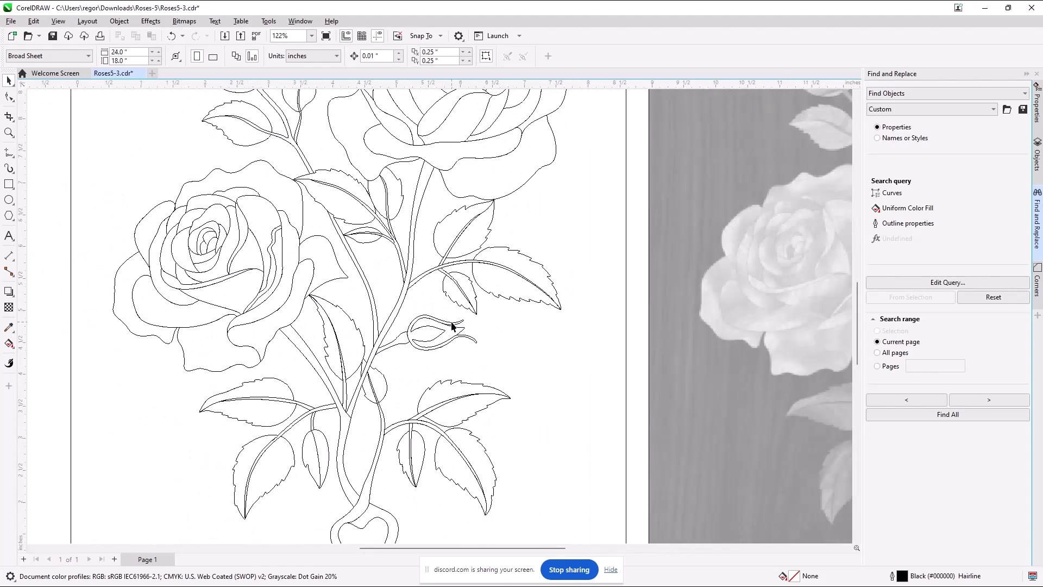
scroll(353, 442, up, 6)
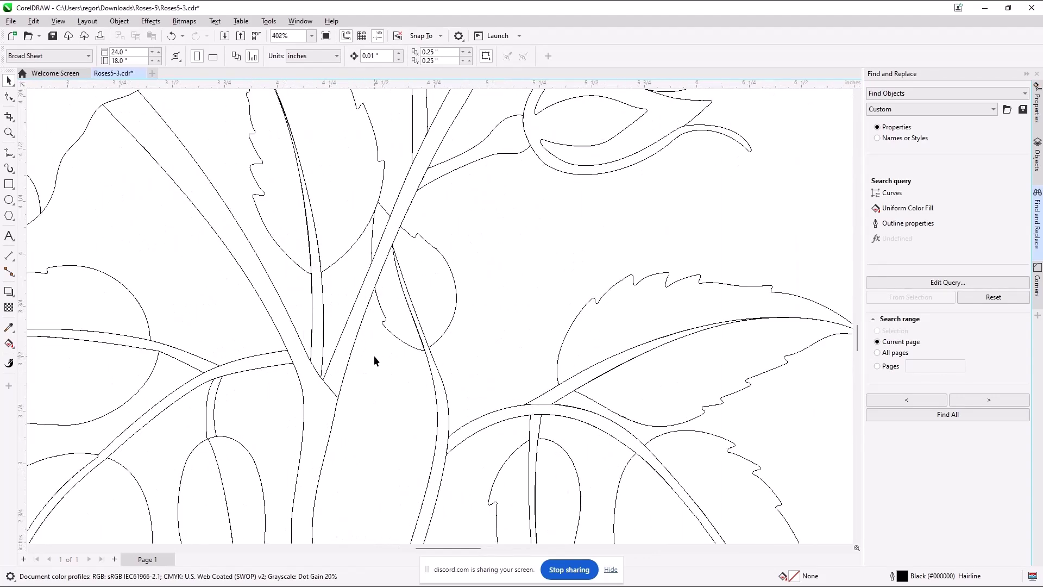
scroll(383, 356, up, 1)
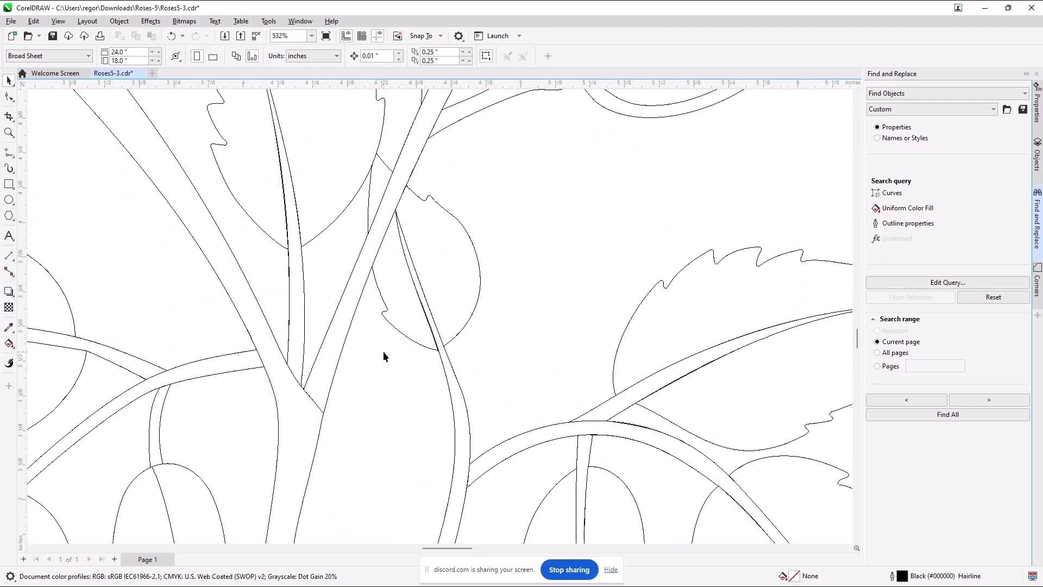
scroll(383, 353, down, 7)
scroll(386, 366, down, 2)
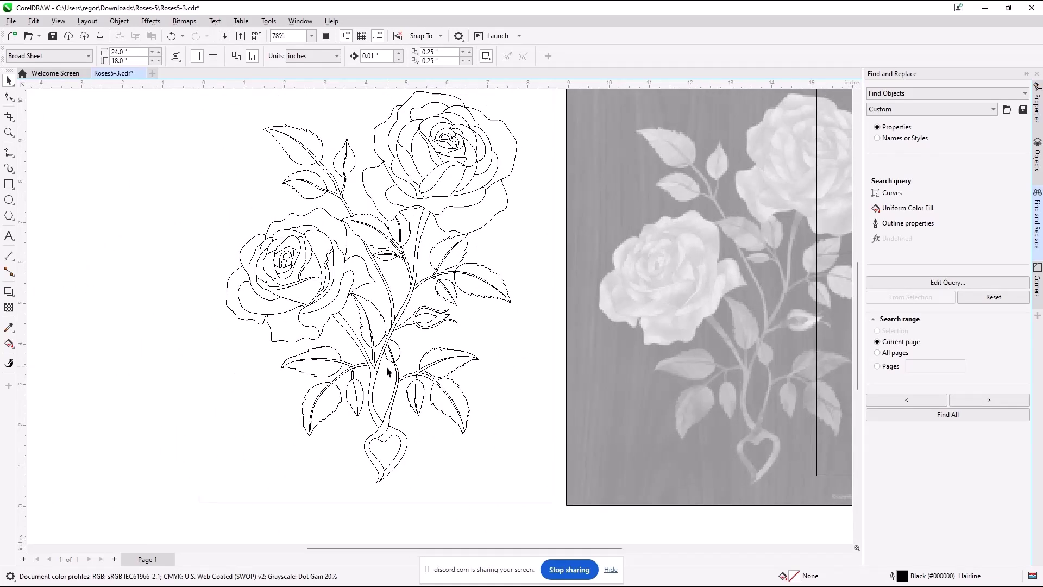
scroll(443, 360, down, 1)
scroll(321, 170, up, 7)
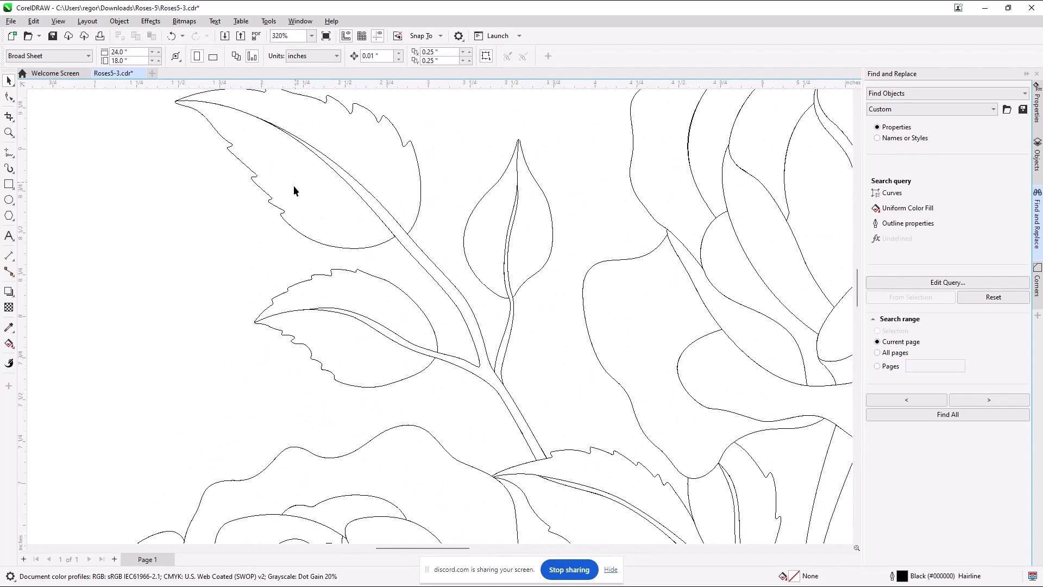
scroll(293, 185, down, 4)
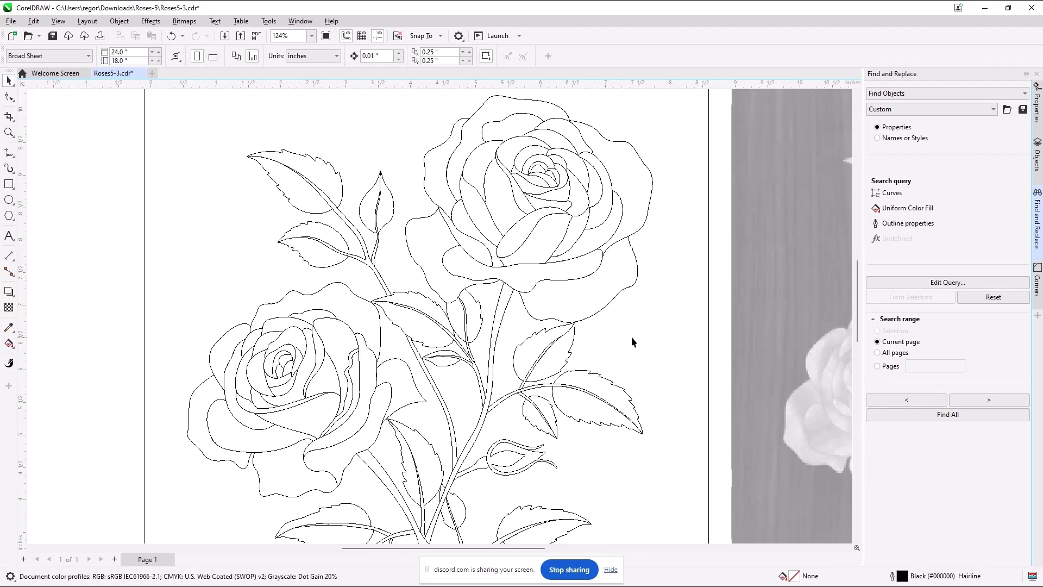
Step: Move the lower half of the upper-left leaf about 0.56 inches to the left and switch the drawing to Enhanced view
click(300, 191)
drag(300, 192, 264, 192)
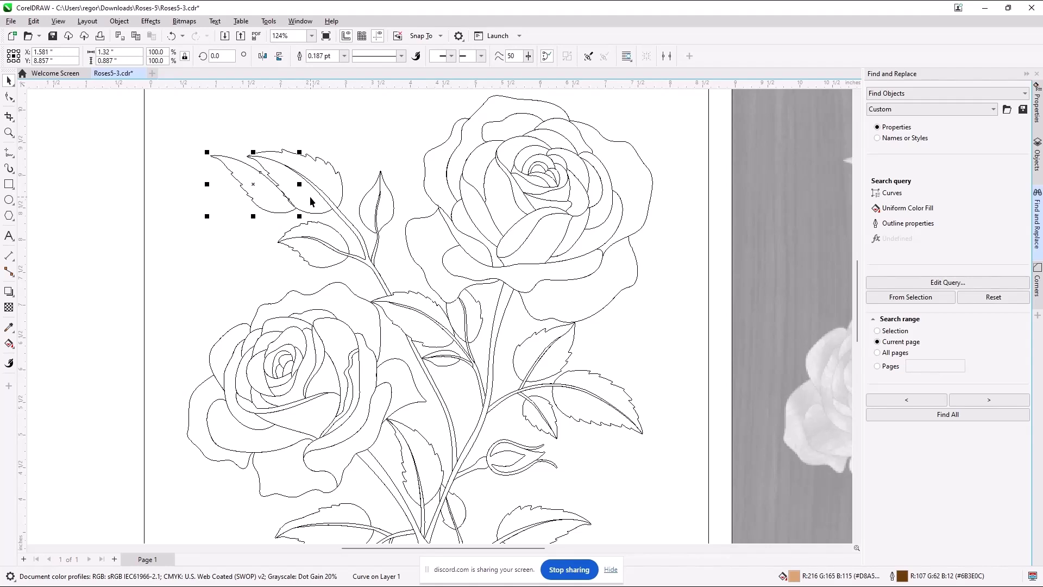
click(58, 21)
click(76, 58)
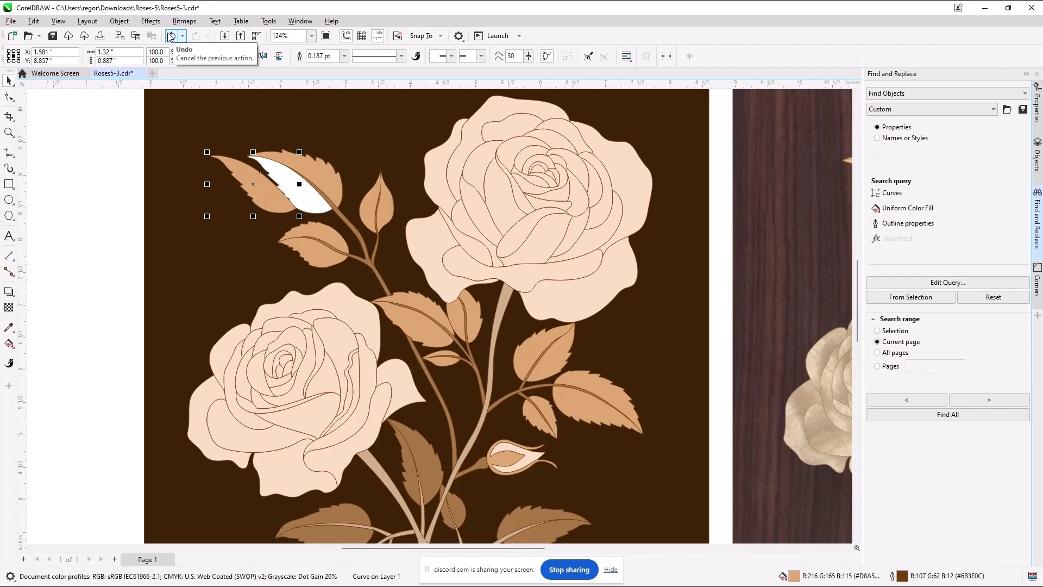
Step: Undo the move of the leaf half, check the restored leaf up close, and clear the selection
click(171, 36)
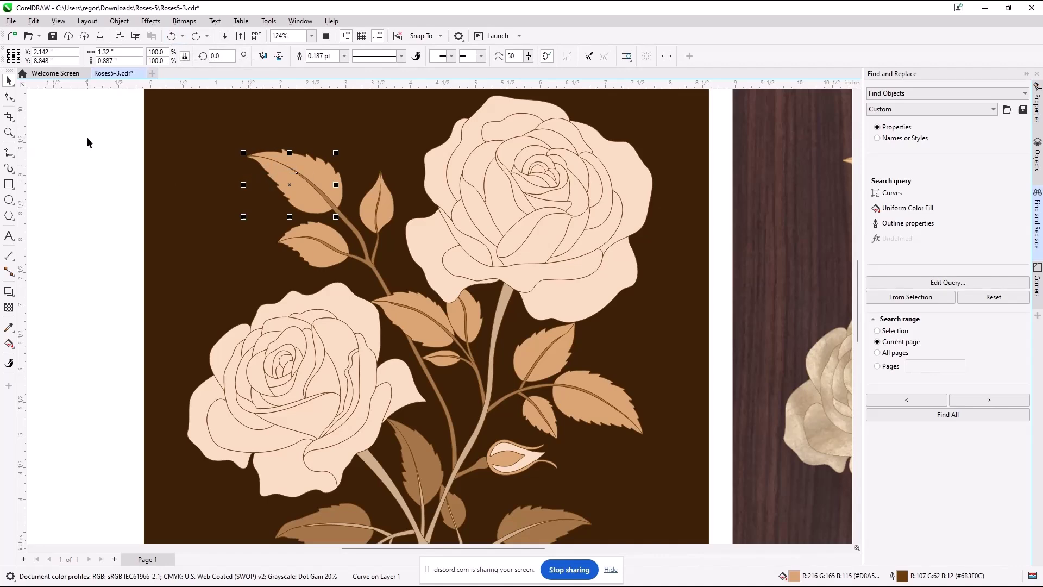
scroll(266, 188, up, 3)
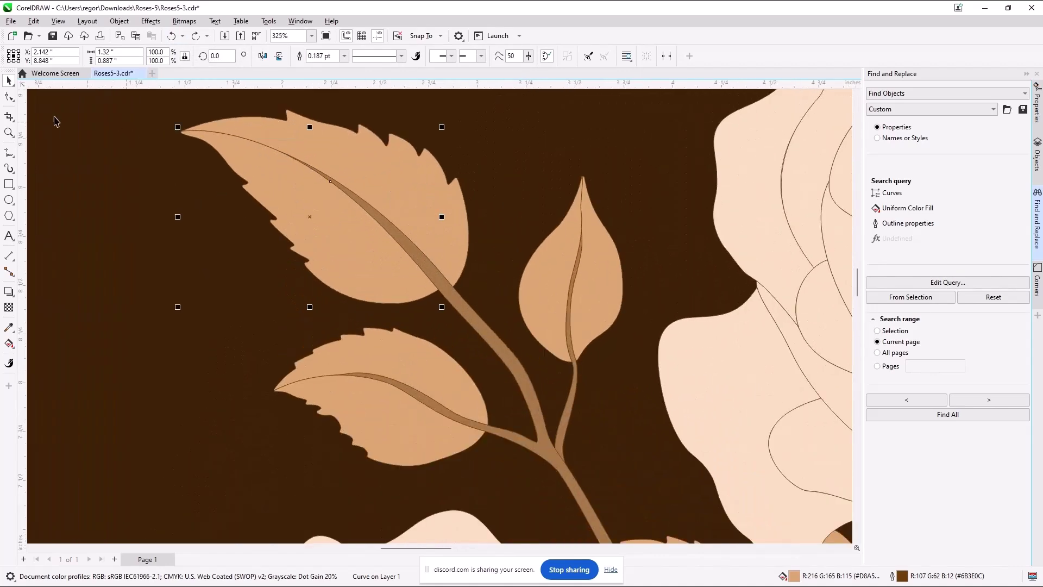
scroll(355, 193, down, 2)
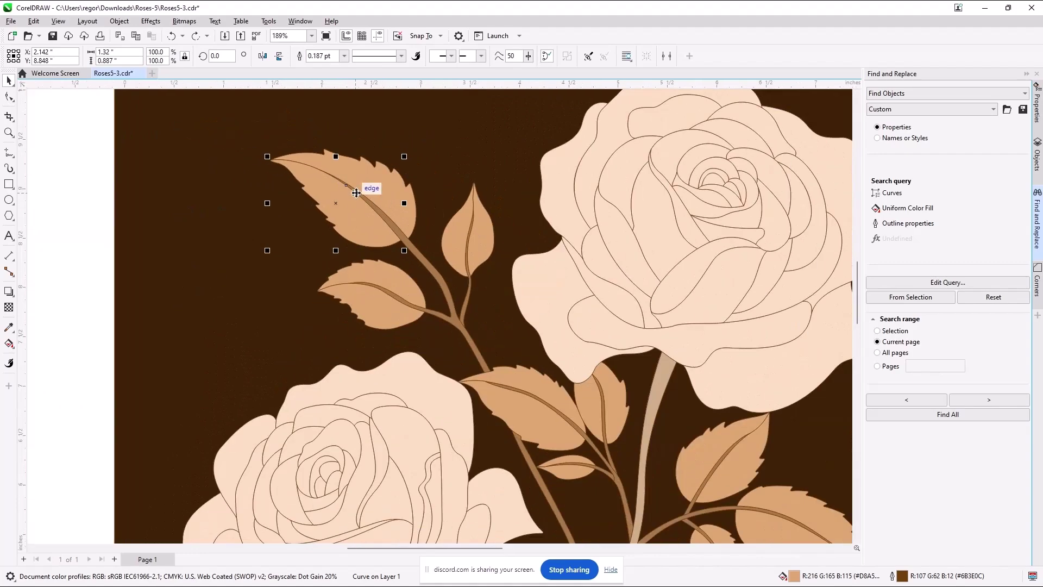
scroll(356, 193, down, 2)
click(162, 180)
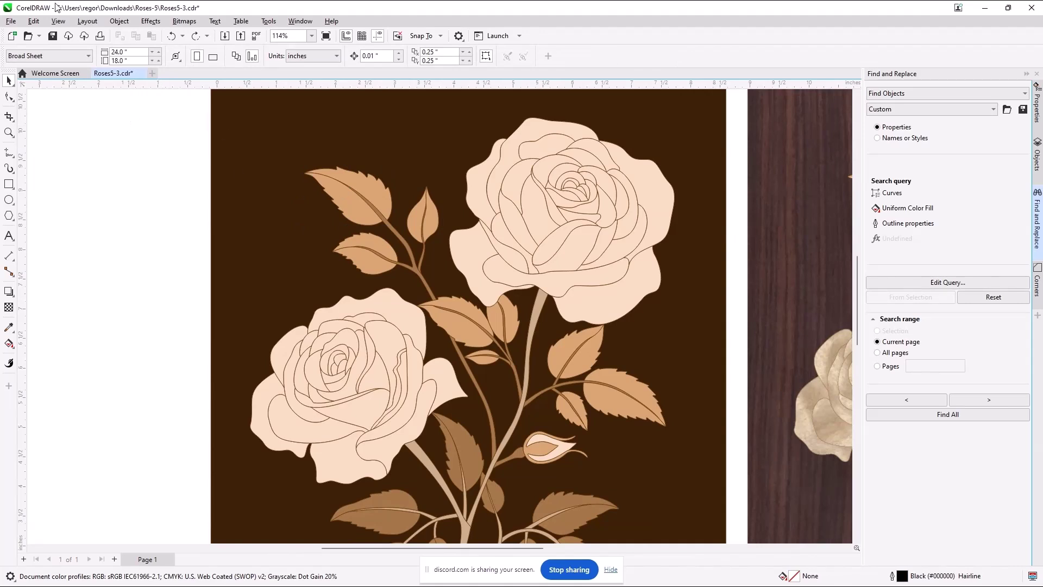
Step: Switch the drawing back to Wireframe view and inspect the lower stems, leaves and heart outline
click(67, 22)
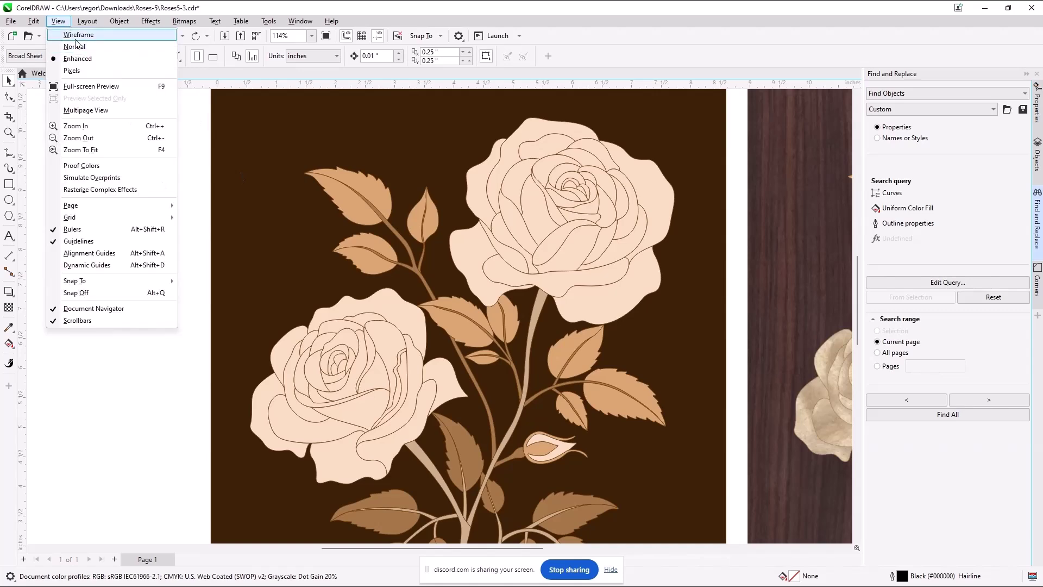
click(76, 43)
scroll(600, 271, down, 3)
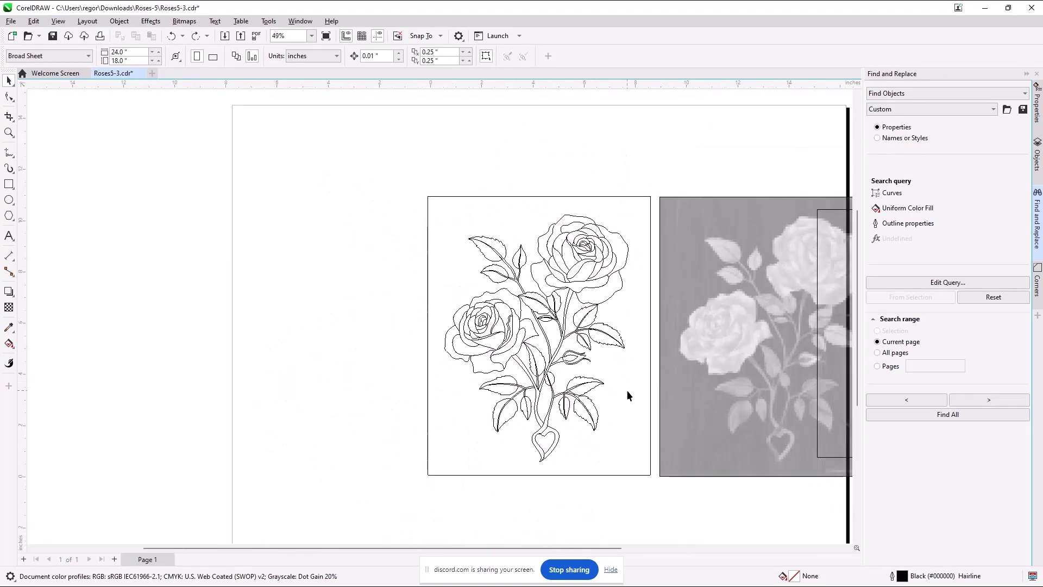
scroll(600, 433, up, 4)
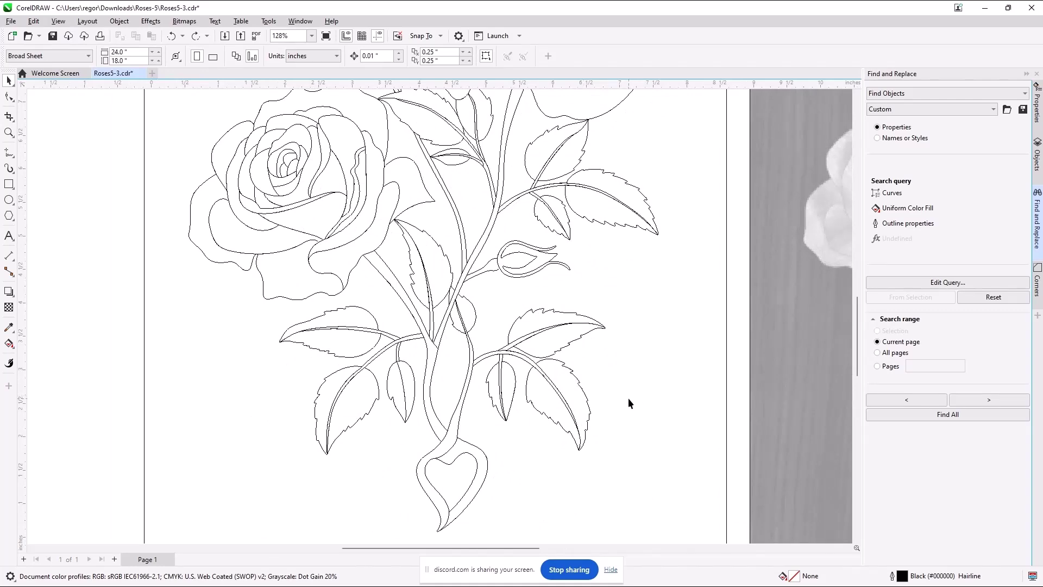
Step: Select the upper-left leaf curve, locate its highlighted entry in the object list, and delete it
scroll(629, 404, down, 3)
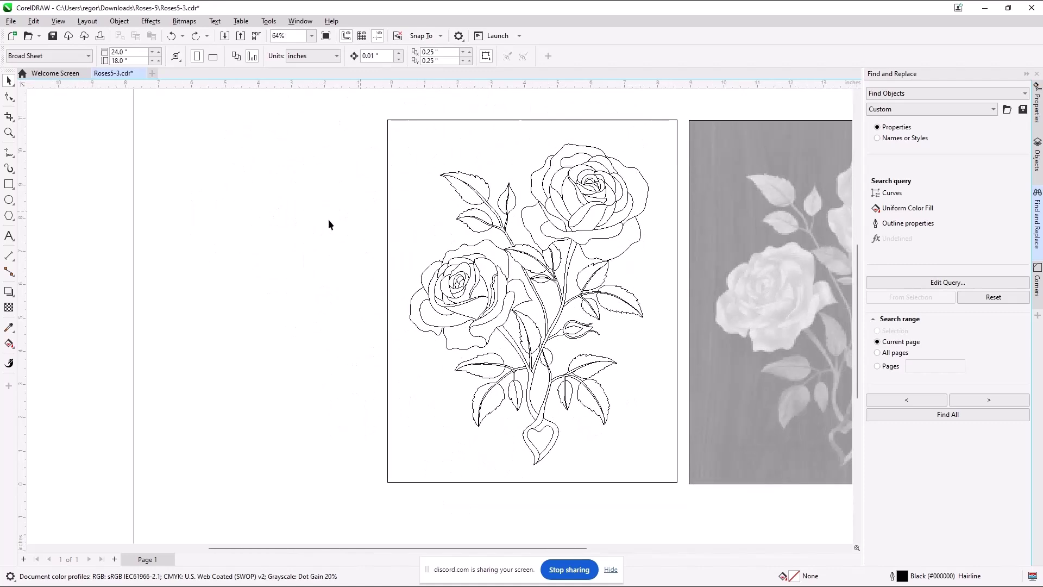
click(469, 194)
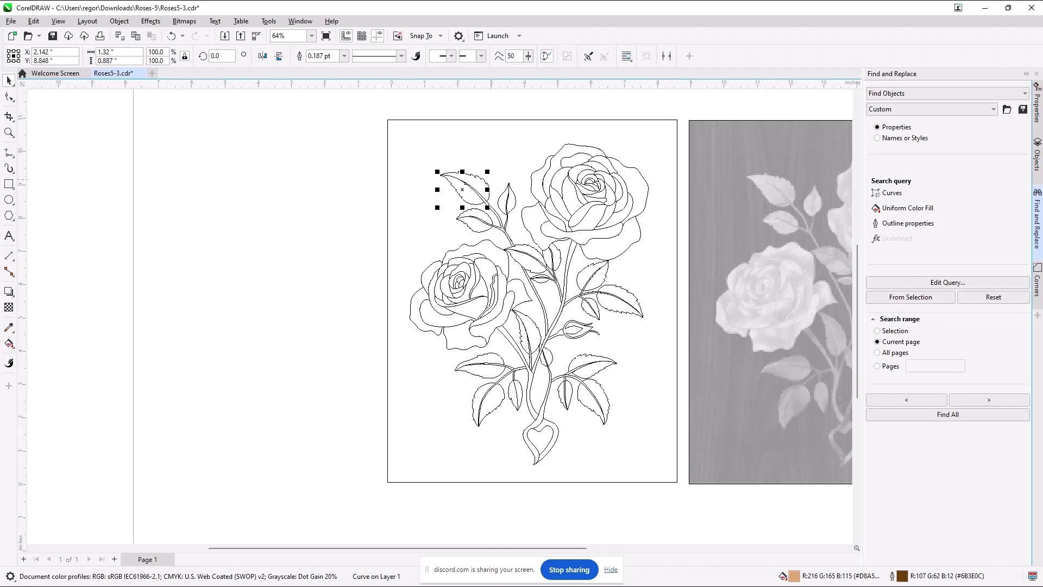
click(1038, 160)
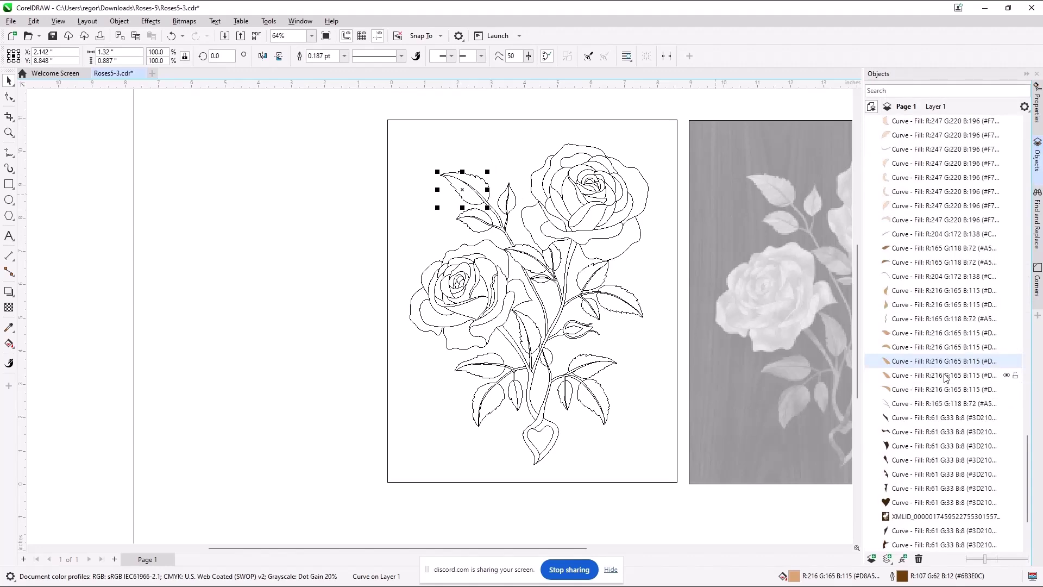
scroll(538, 265, up, 2)
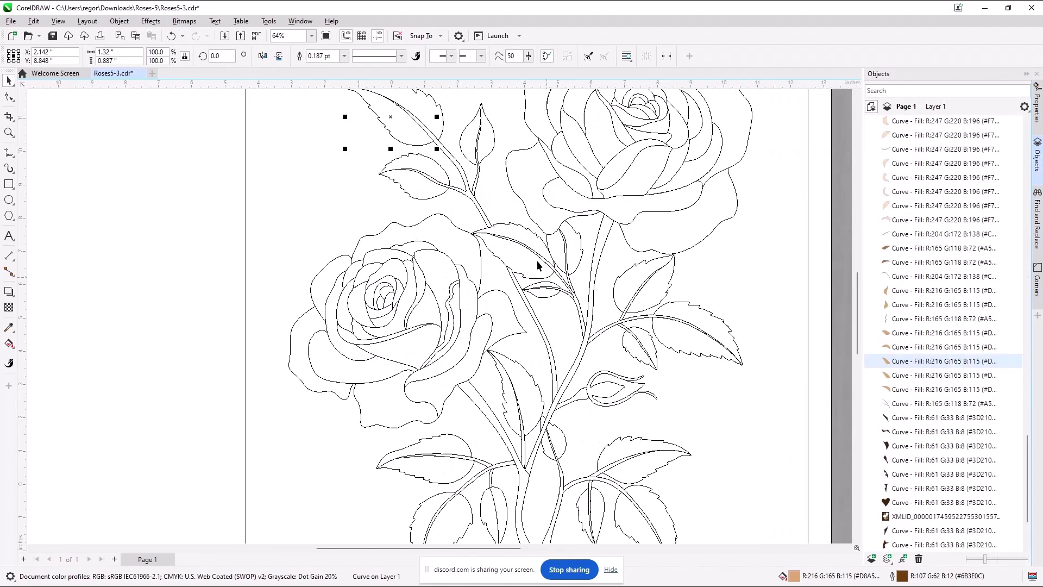
scroll(543, 261, down, 2)
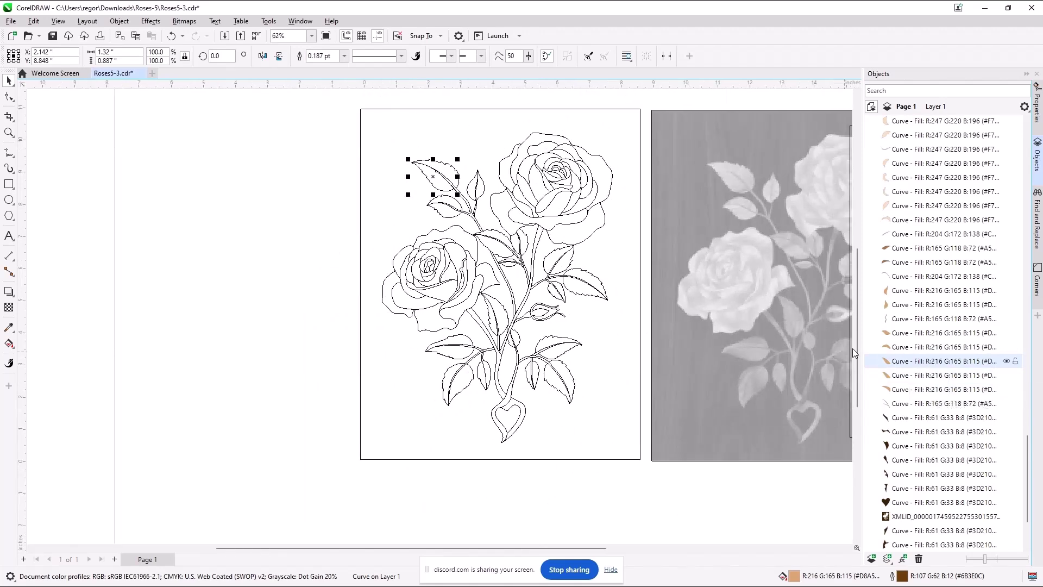
scroll(456, 212, up, 4)
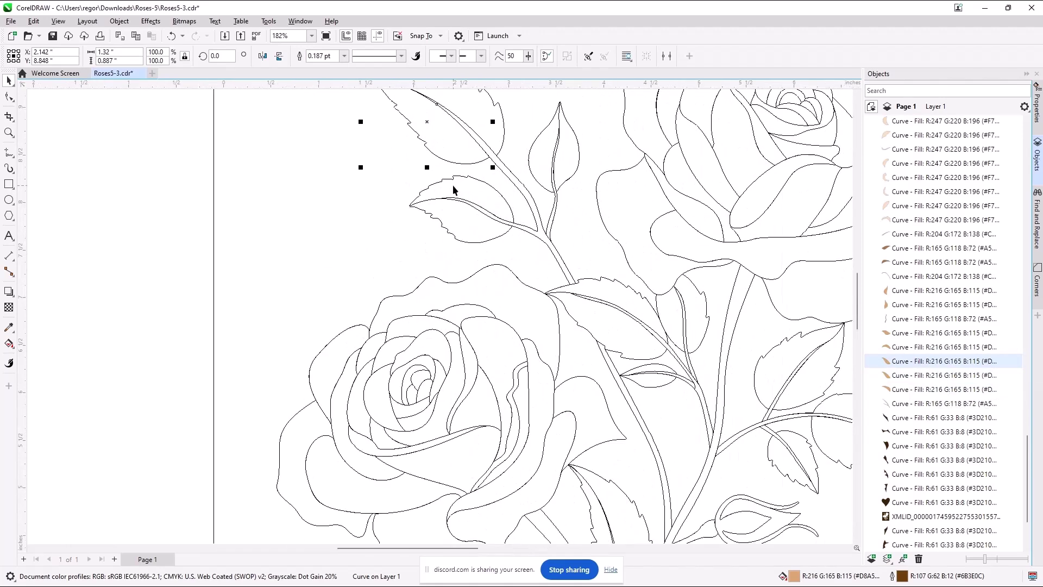
scroll(455, 213, down, 2)
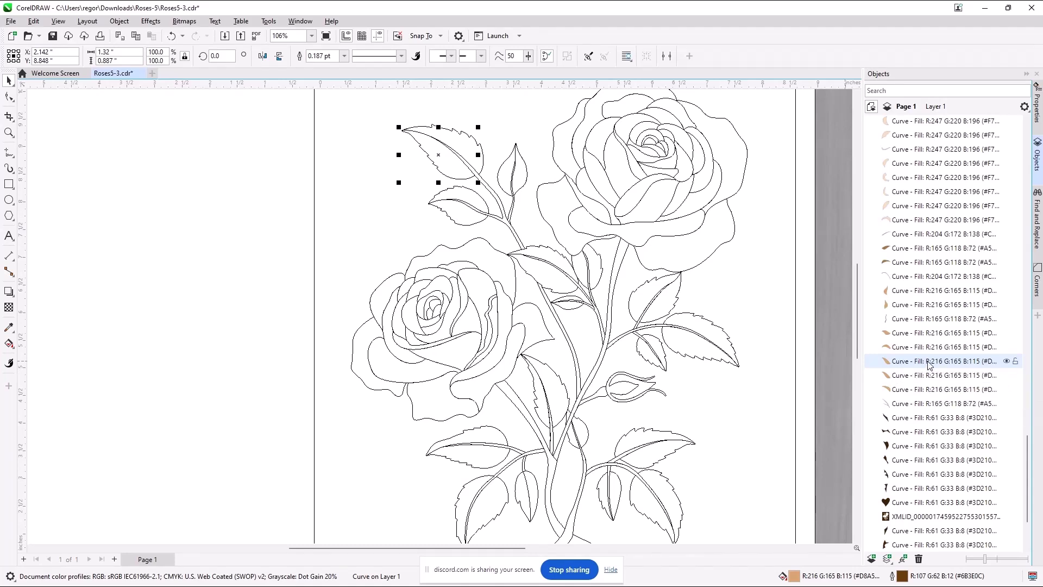
key(Delete)
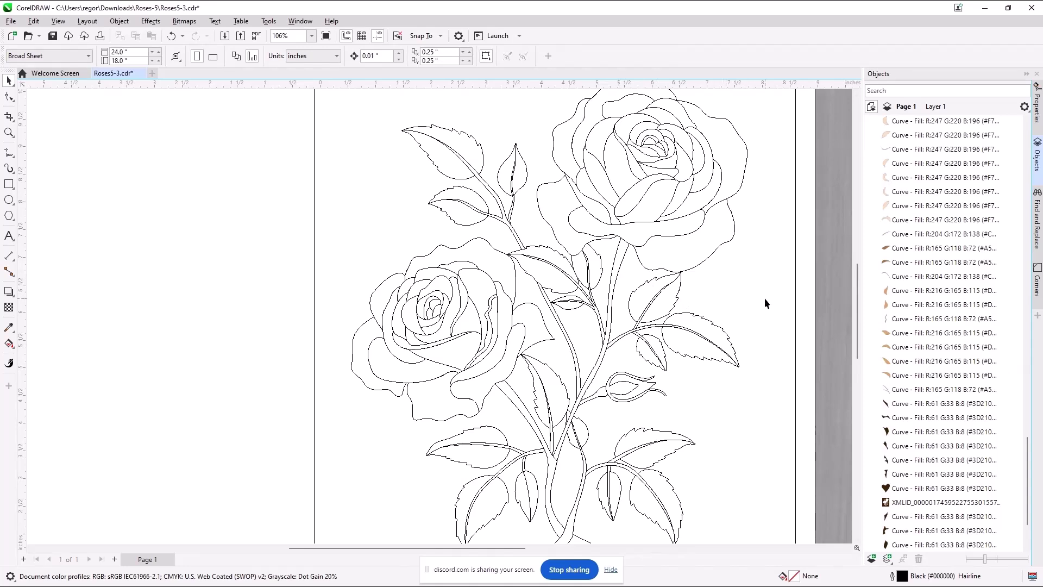
Step: Hide the lower-right outer petal of the upper rose and switch the drawing to Enhanced view
click(697, 253)
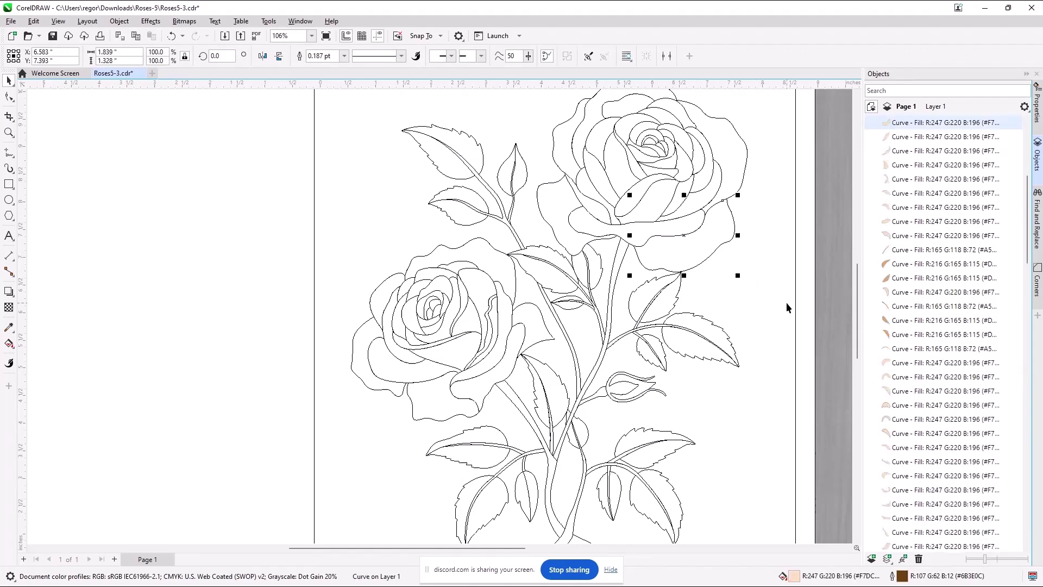
click(121, 22)
mouse_move(129, 221)
click(282, 223)
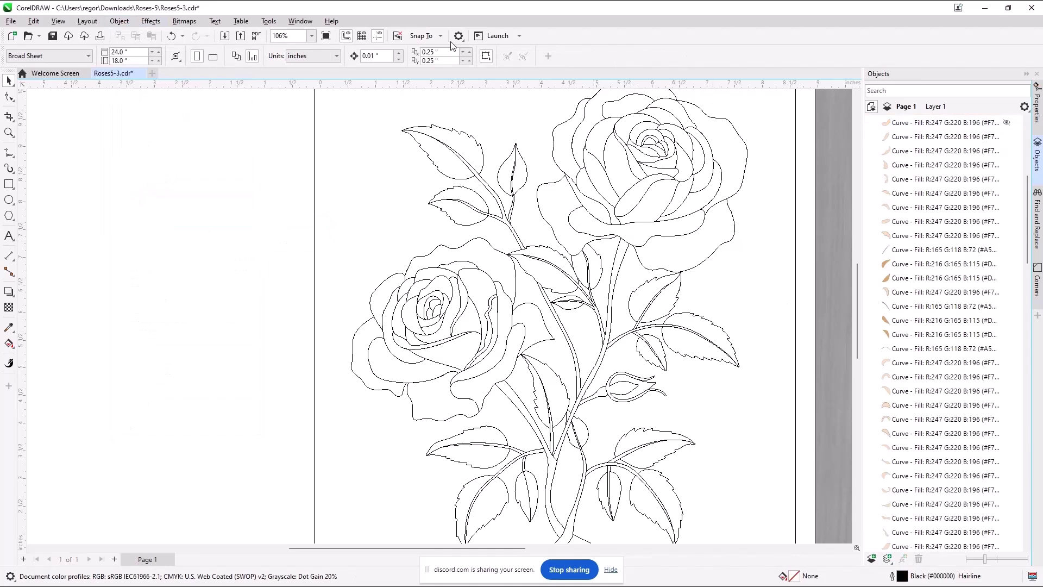
click(58, 21)
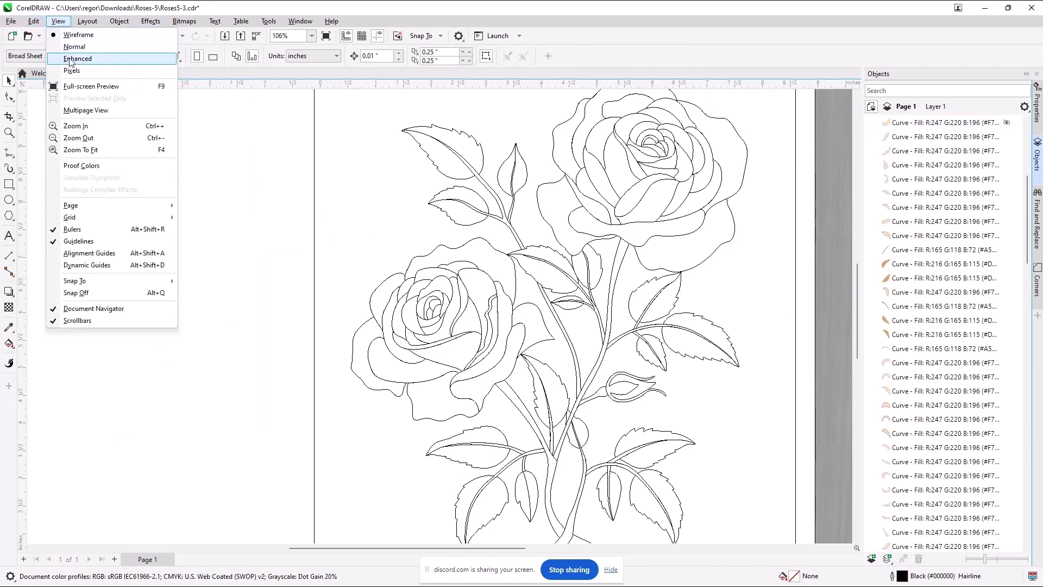
click(69, 58)
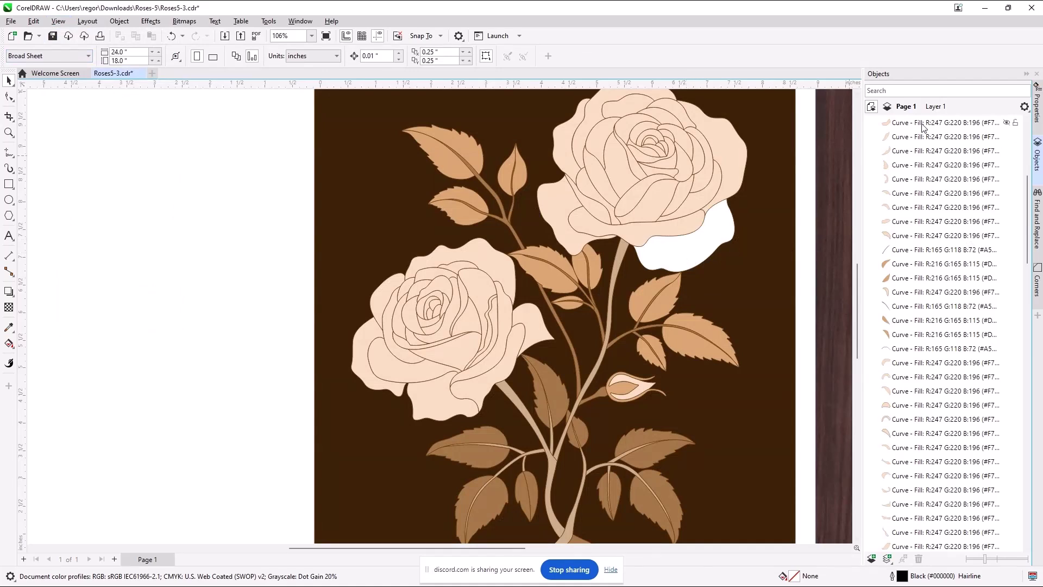
Step: Show the hidden petal of the upper rose again and clear the selection
click(1005, 124)
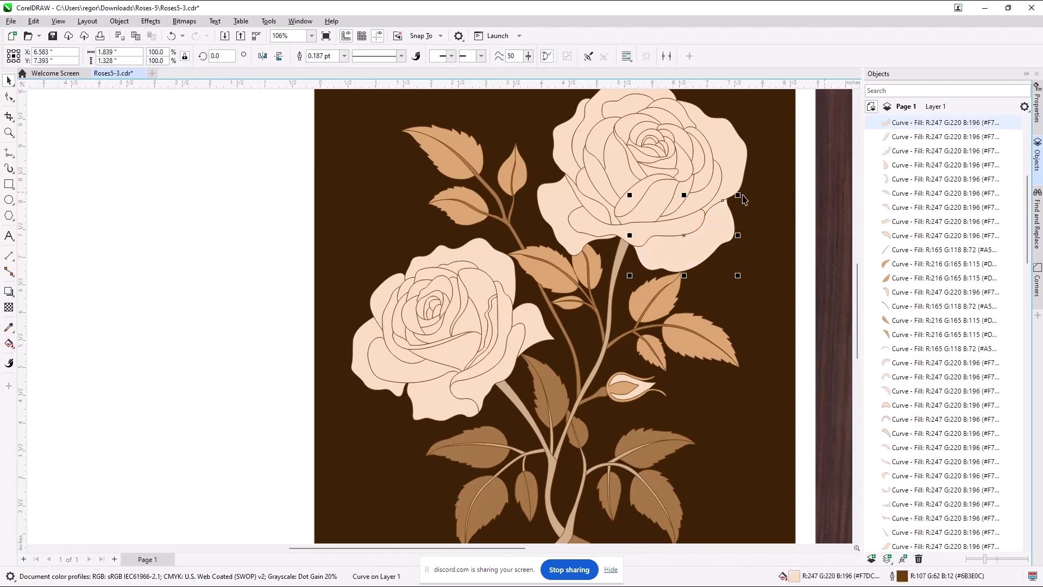
scroll(745, 211, down, 2)
scroll(745, 211, down, 3)
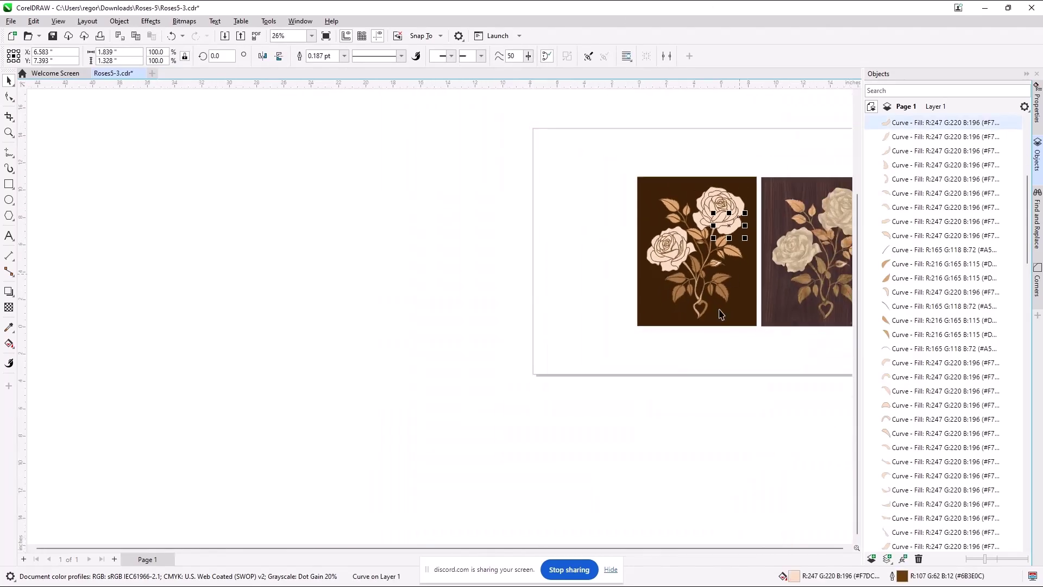
click(667, 364)
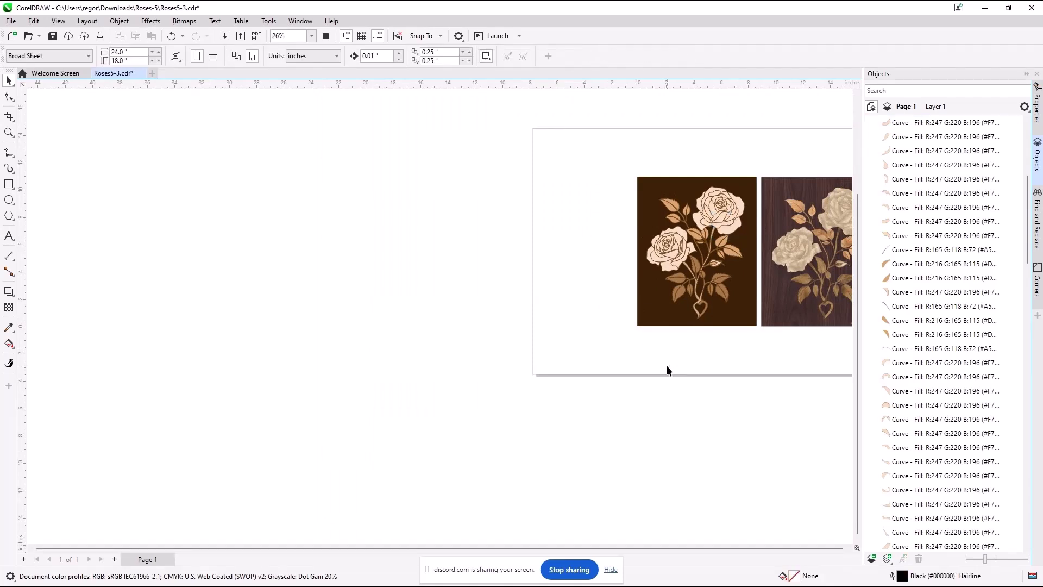
Step: Select the whole vector rose panel to check its overall width and height, and clear the selection
drag(603, 144, 757, 353)
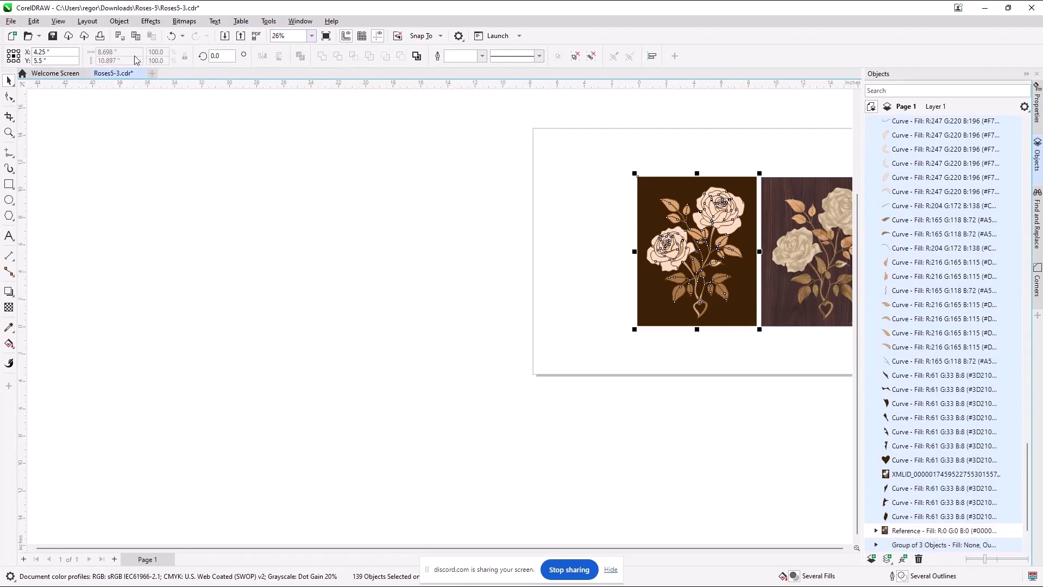
click(48, 52)
key(Return)
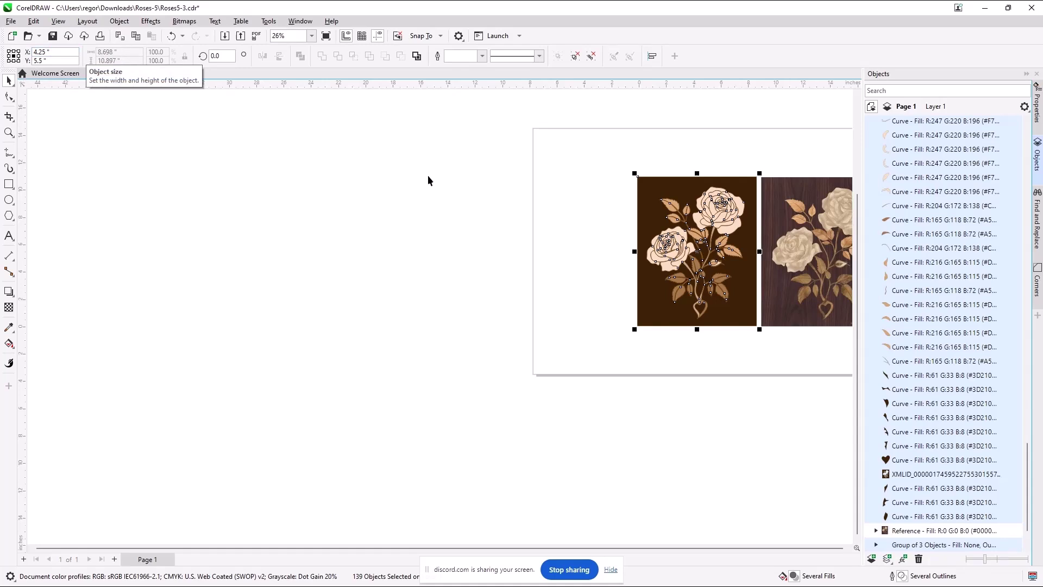
click(552, 236)
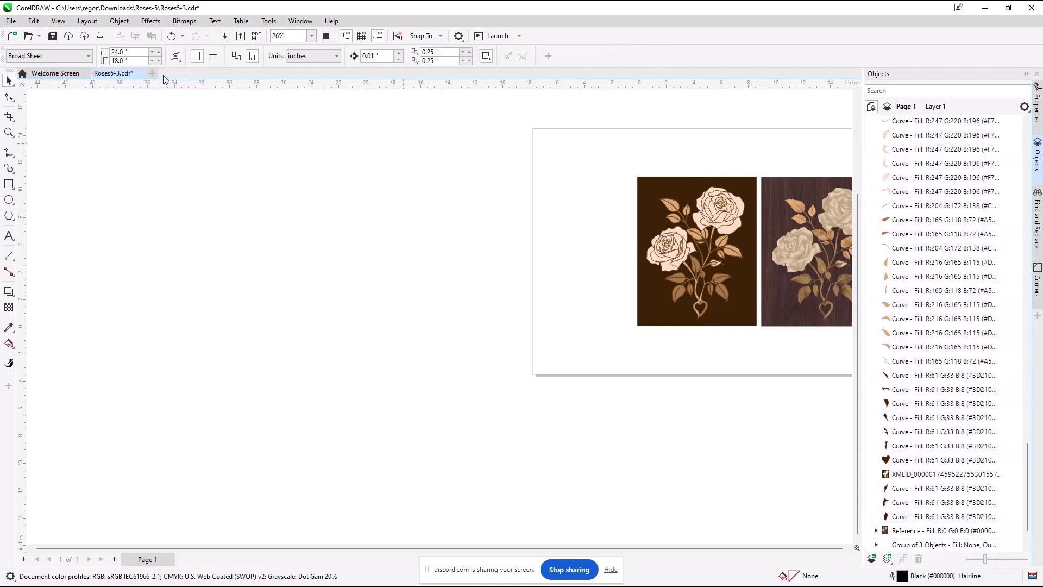
Step: Set the page size to 9 inches wide by 11 inches high
double_click(137, 50)
text(9)
key(Tab)
text(11)
key(Return)
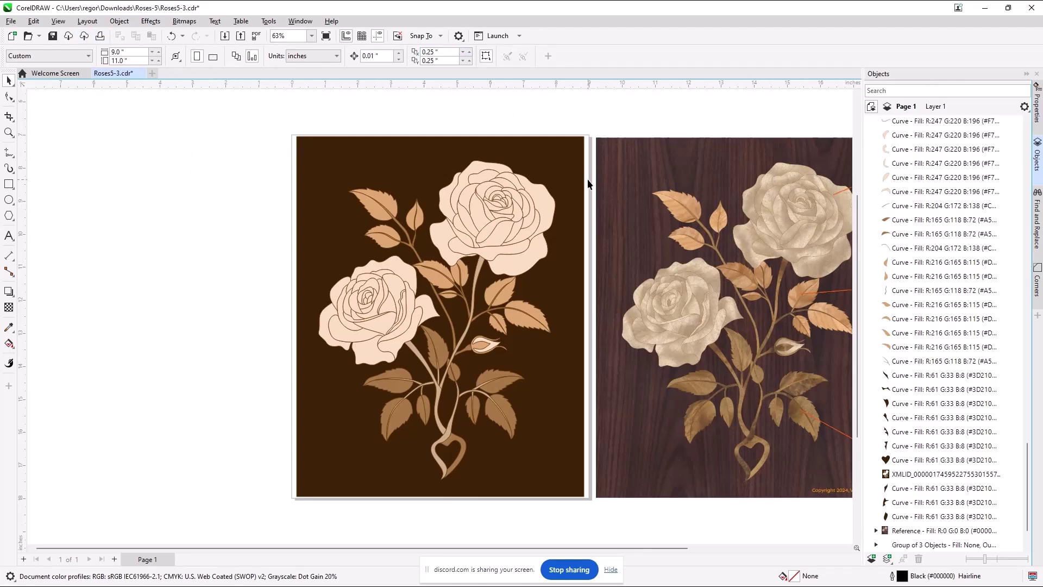
Step: Display the drawing in Wireframe view and switch it to Normal view
click(57, 21)
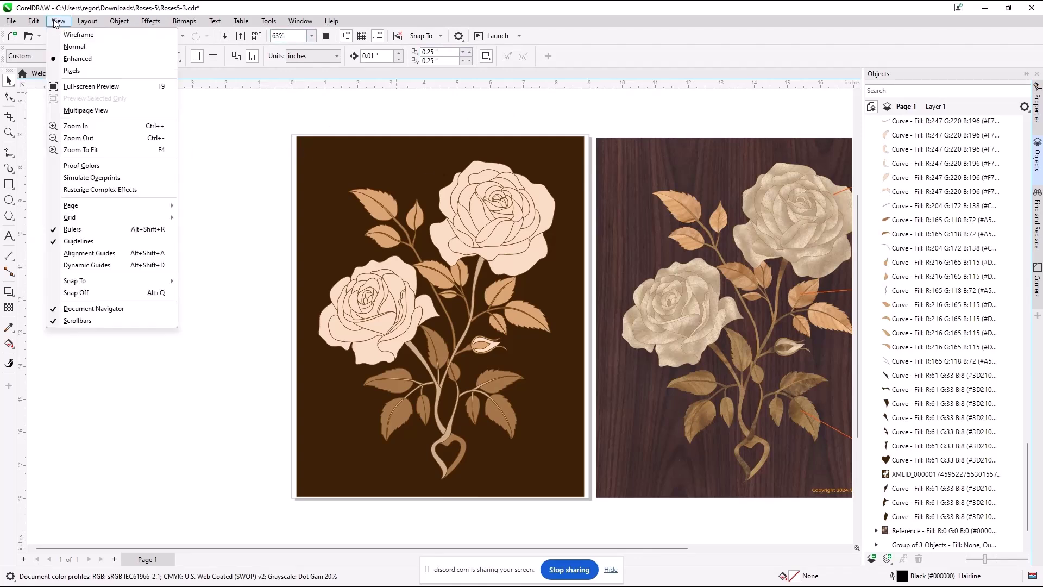
click(78, 35)
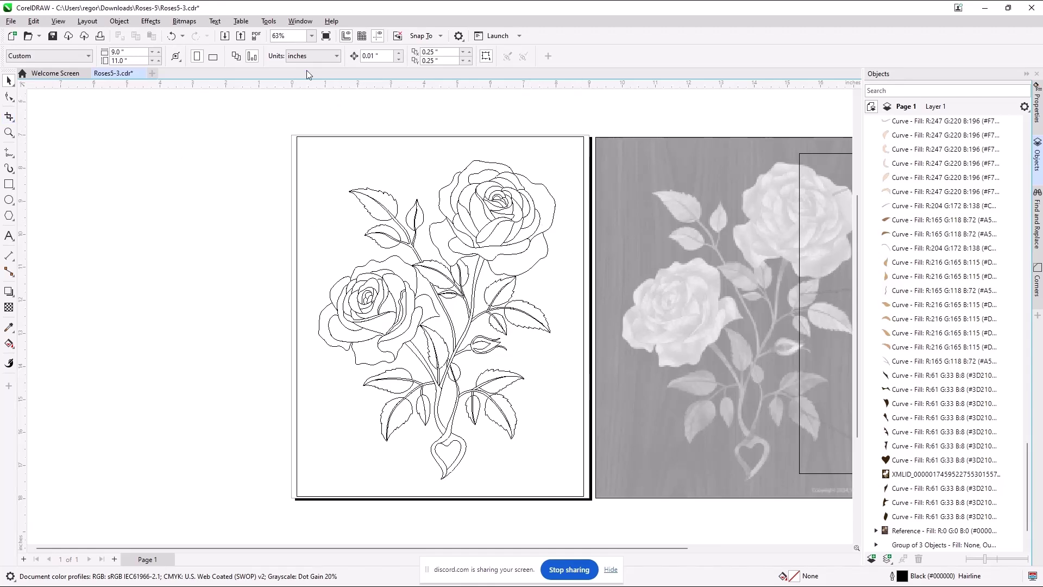
click(58, 20)
click(67, 48)
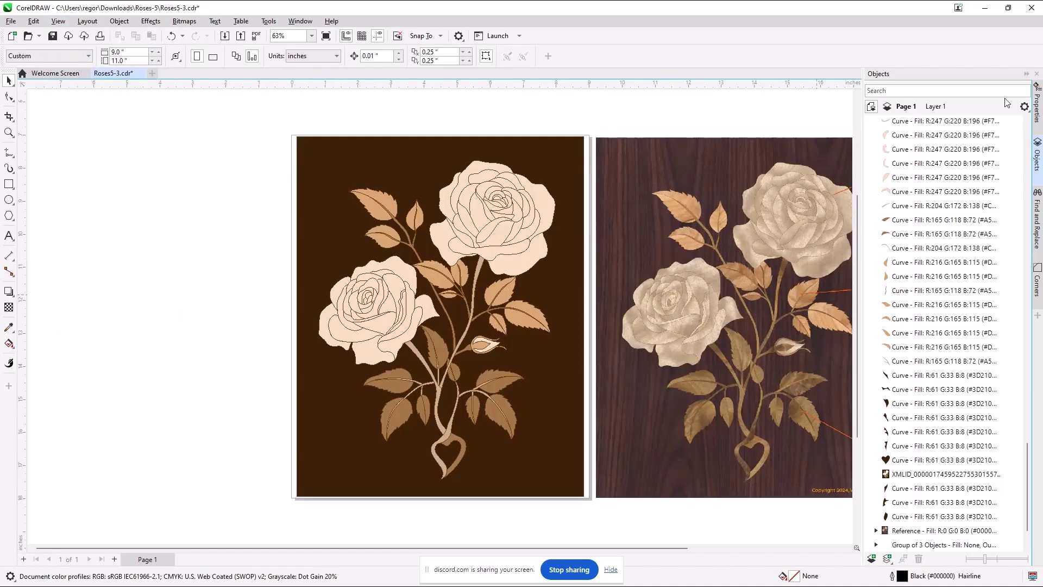
Step: Inspect the outline and curve properties of the right outer petal of the upper rose and clear the selection
click(1027, 75)
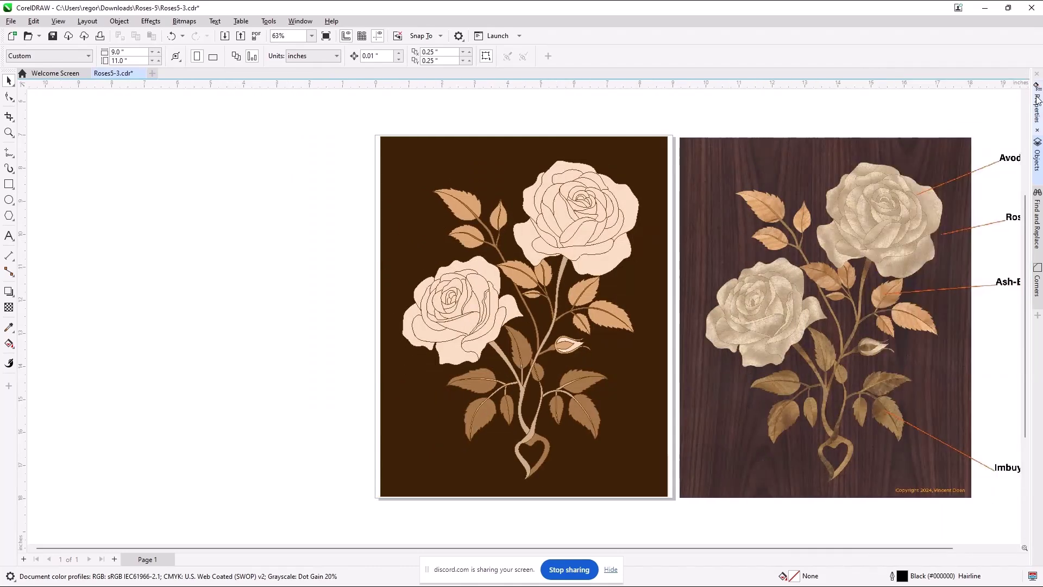
click(629, 206)
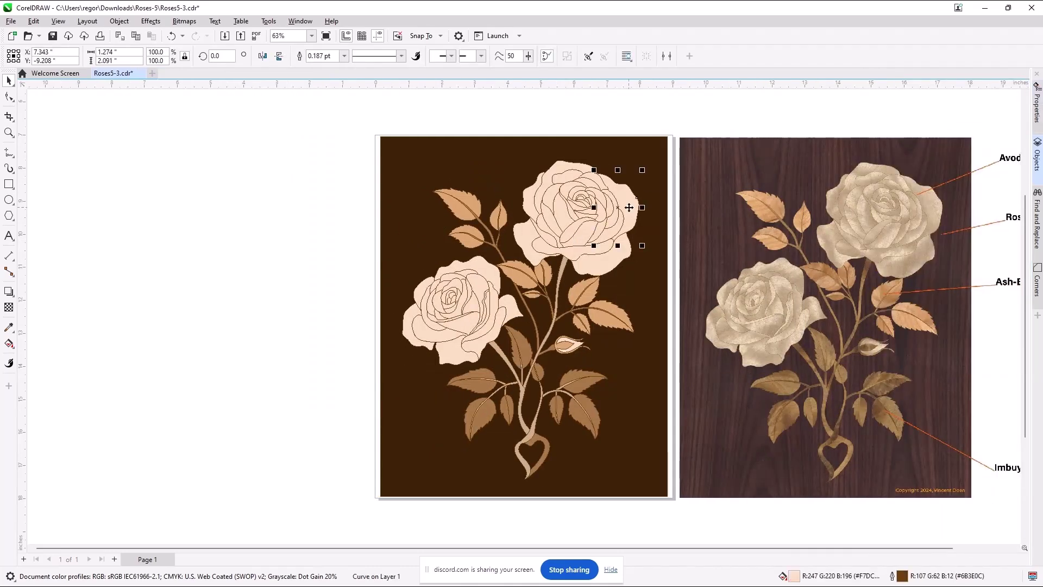
click(1036, 113)
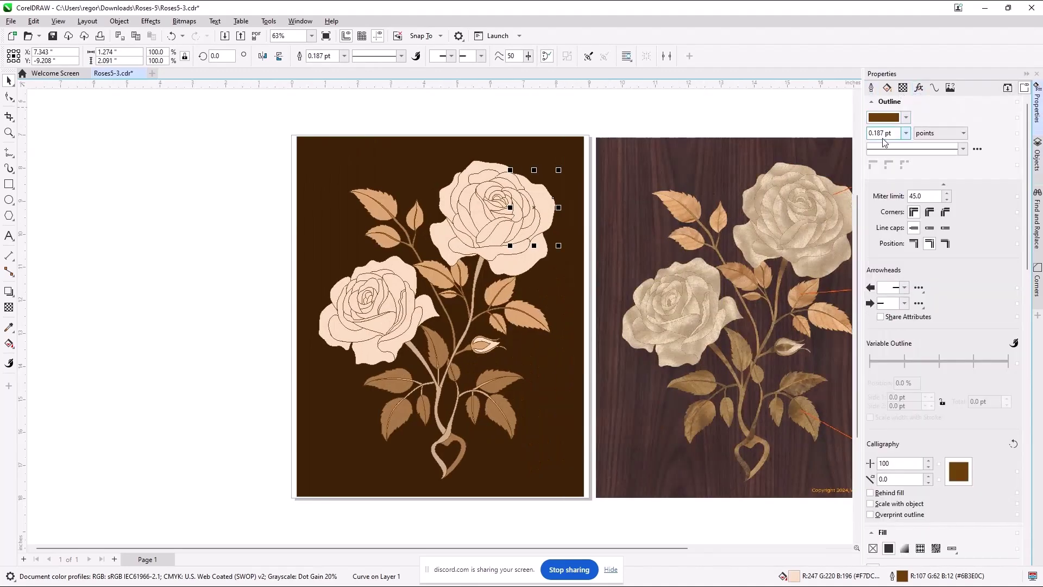
click(935, 88)
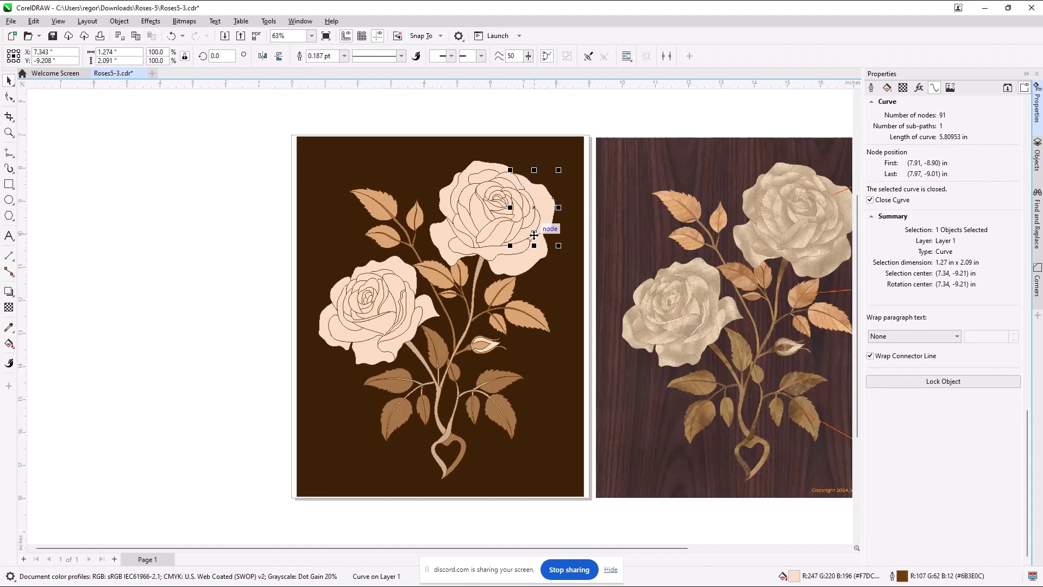
click(449, 111)
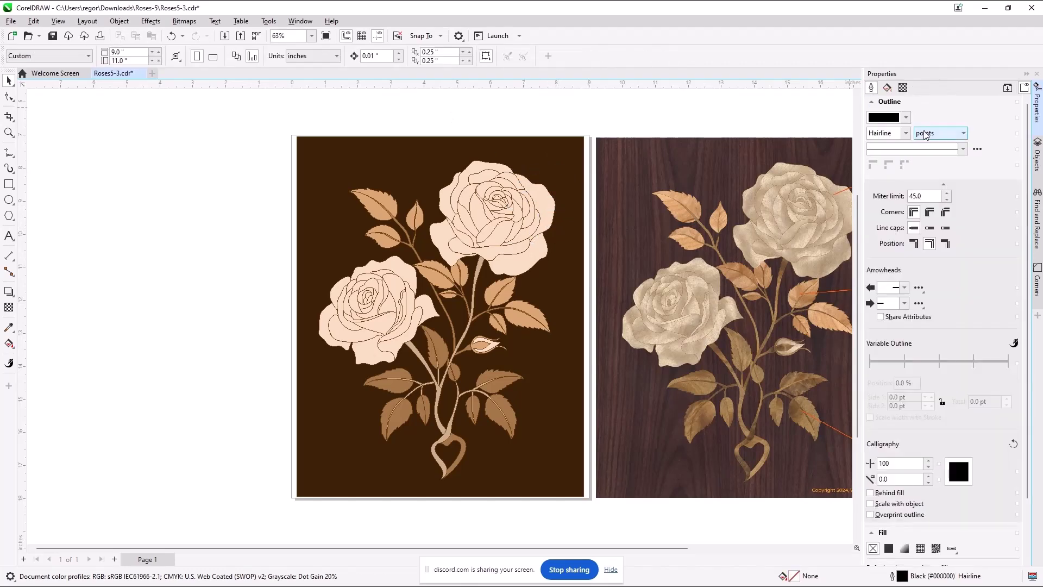
click(1027, 74)
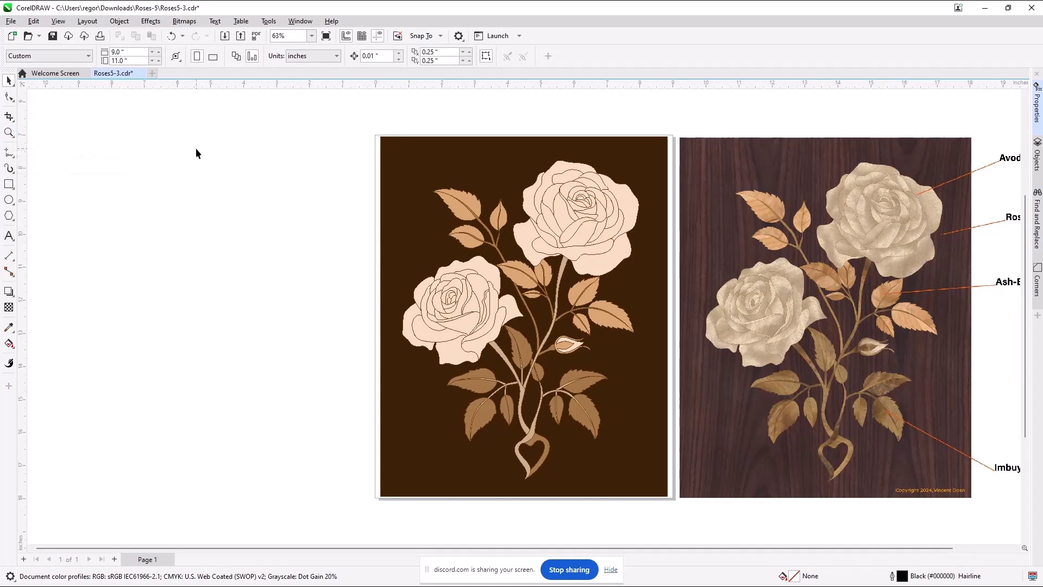
Step: Fit both rose panels and the veneer labels in view and return to the Pick tool
scroll(196, 148, down, 4)
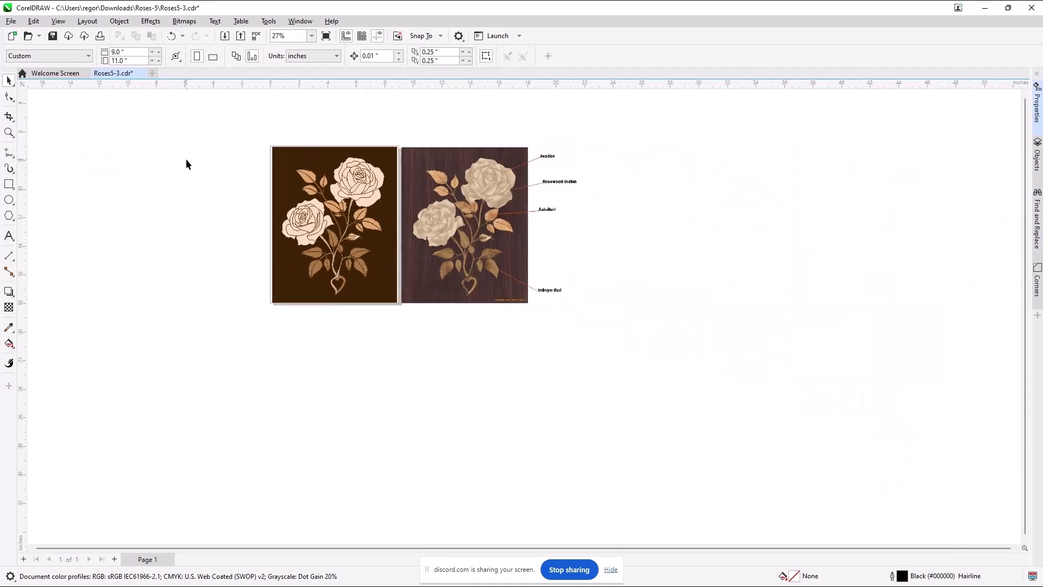
scroll(186, 159, up, 4)
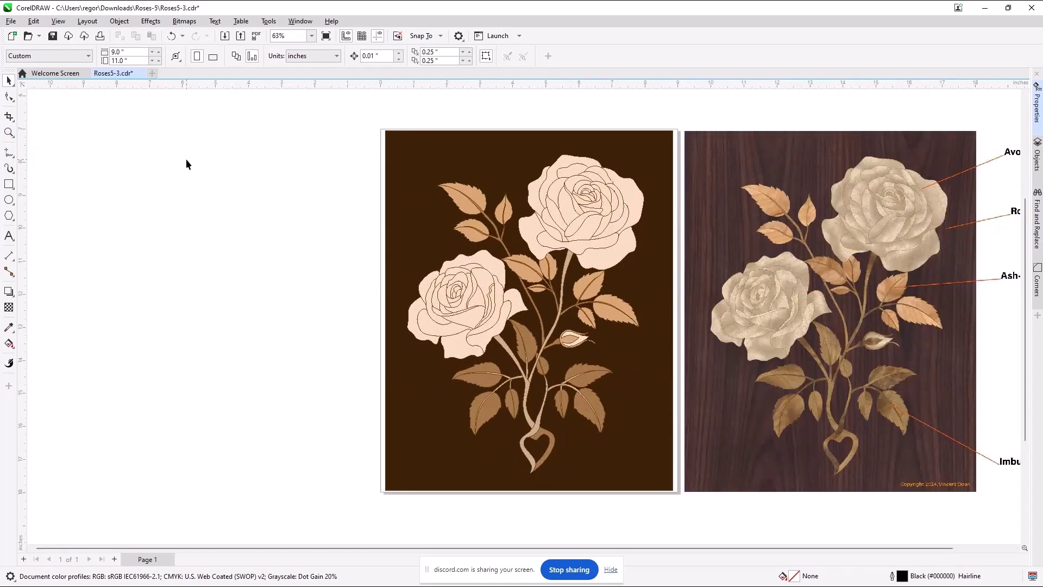
scroll(158, 216, up, 1)
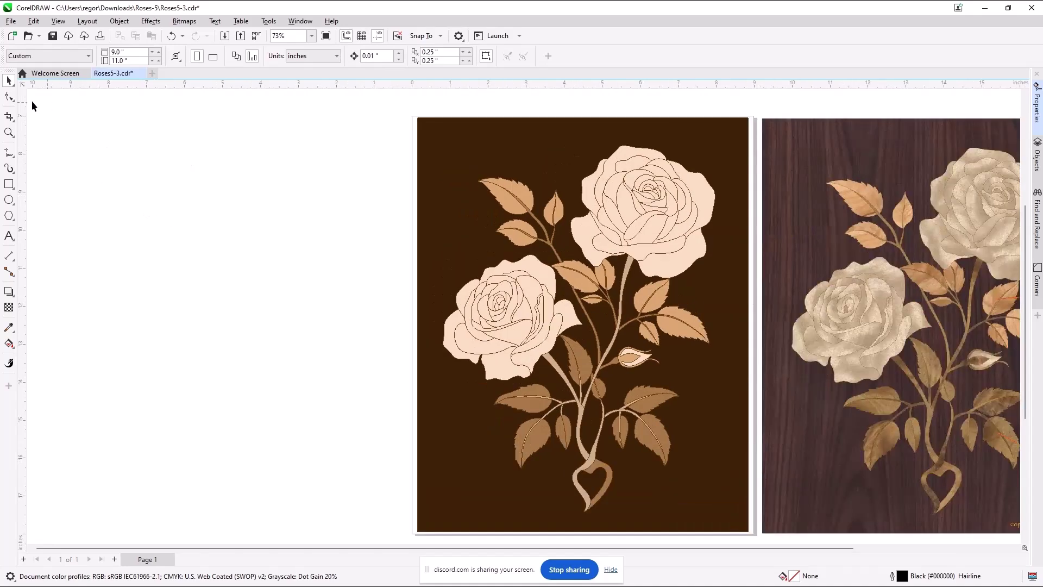
double_click(9, 132)
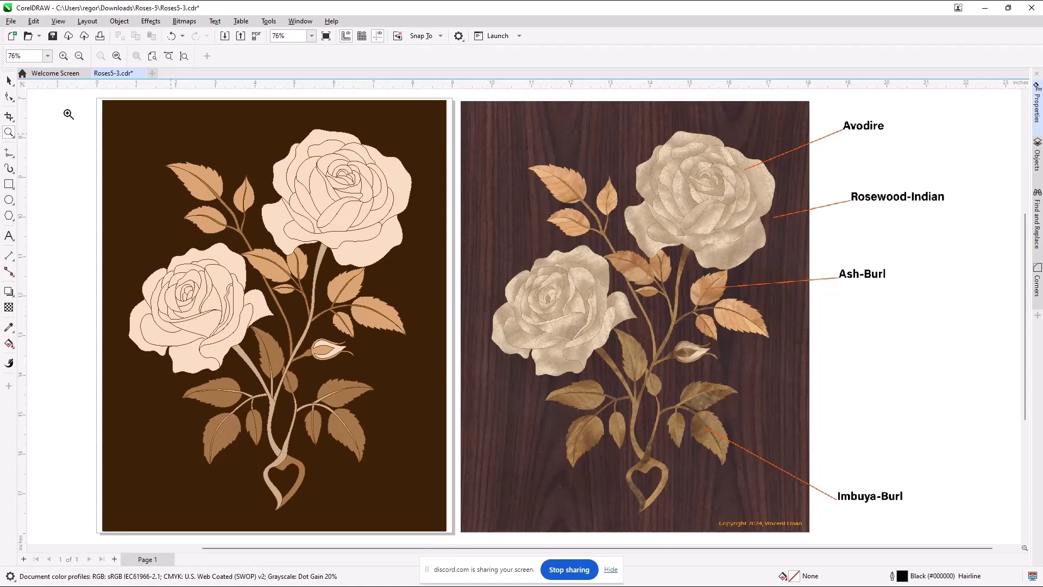
click(9, 117)
click(9, 81)
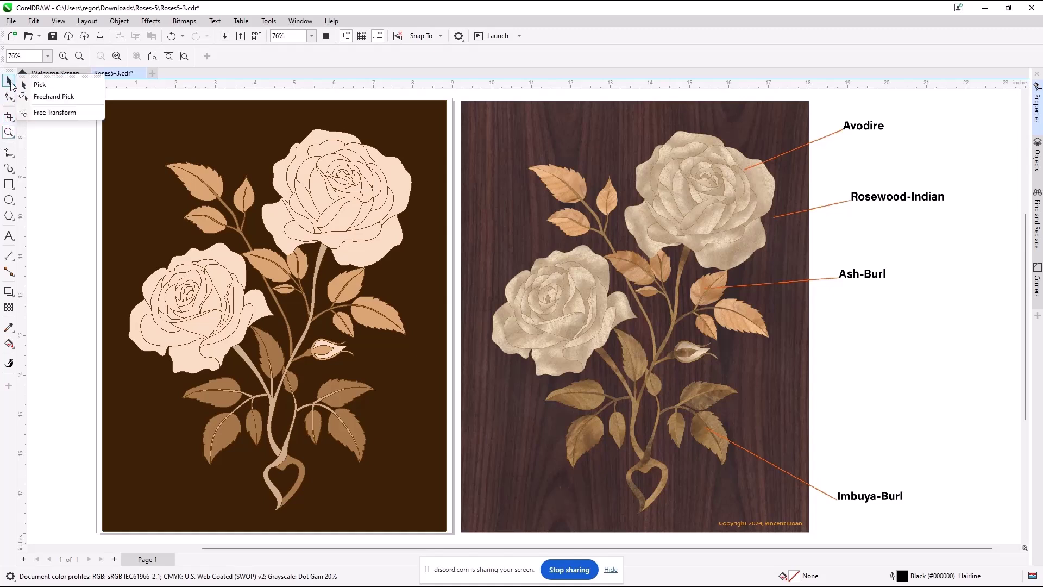
click(9, 81)
click(9, 82)
click(40, 84)
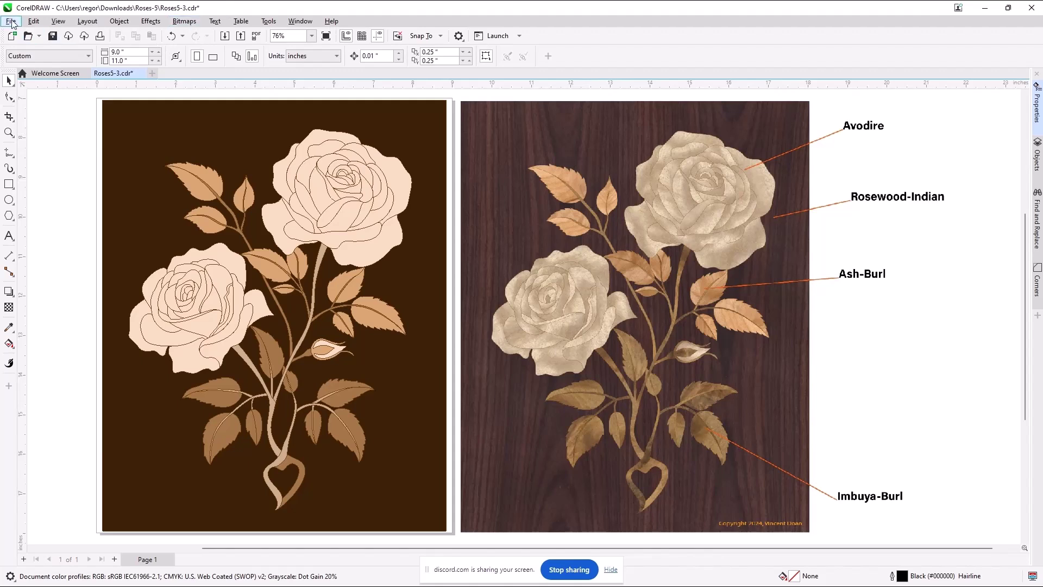
Step: Show the ImagePaint Inlay Panel beside the rose drawing
click(297, 22)
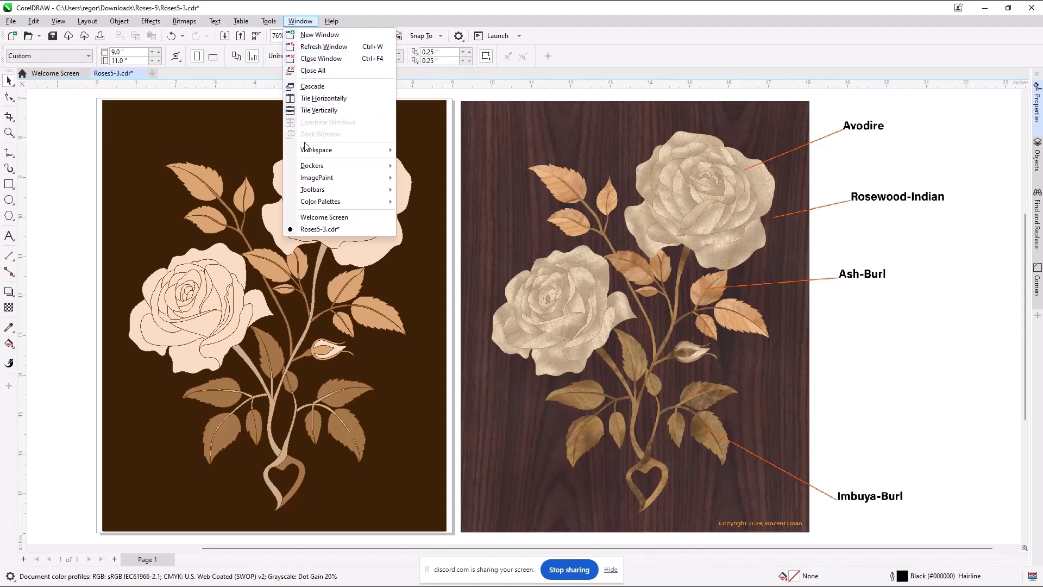
mouse_move(307, 151)
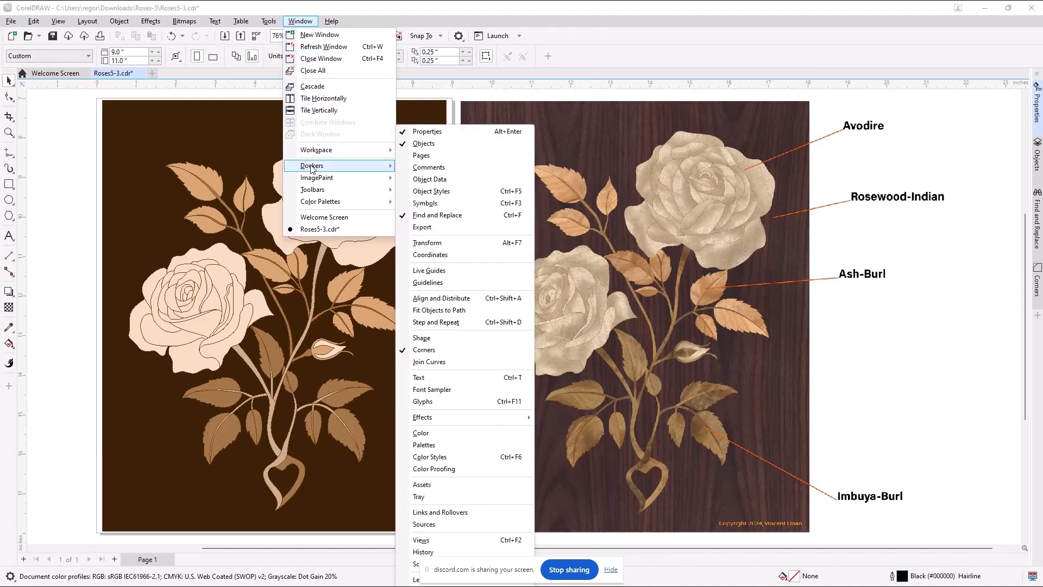
mouse_move(315, 179)
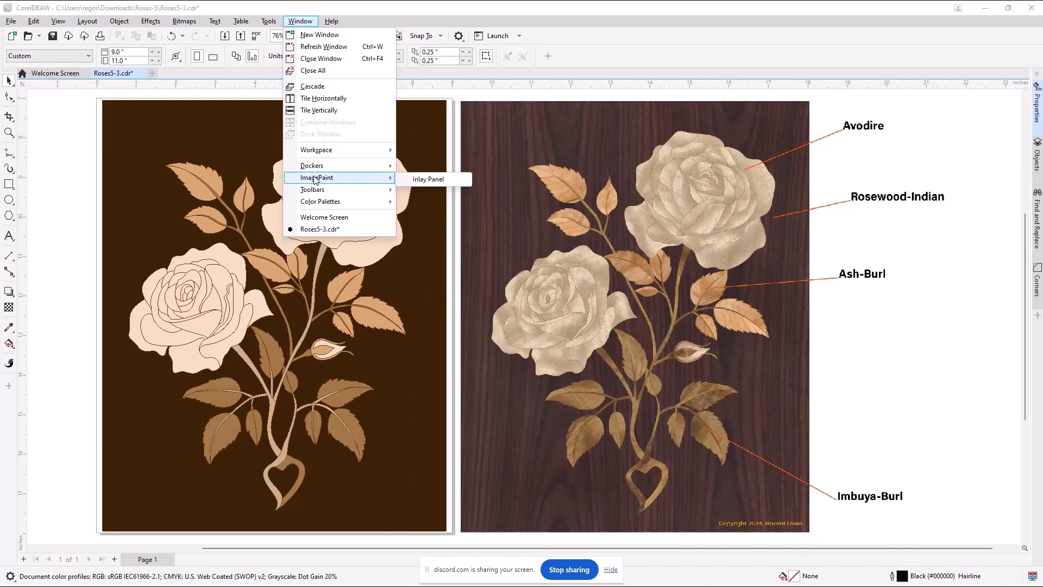
click(405, 179)
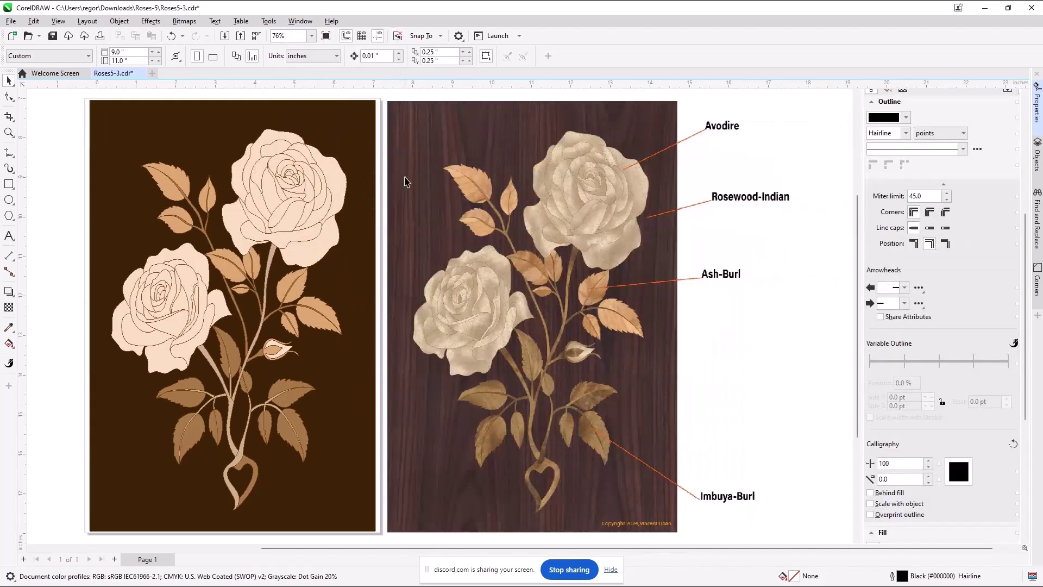
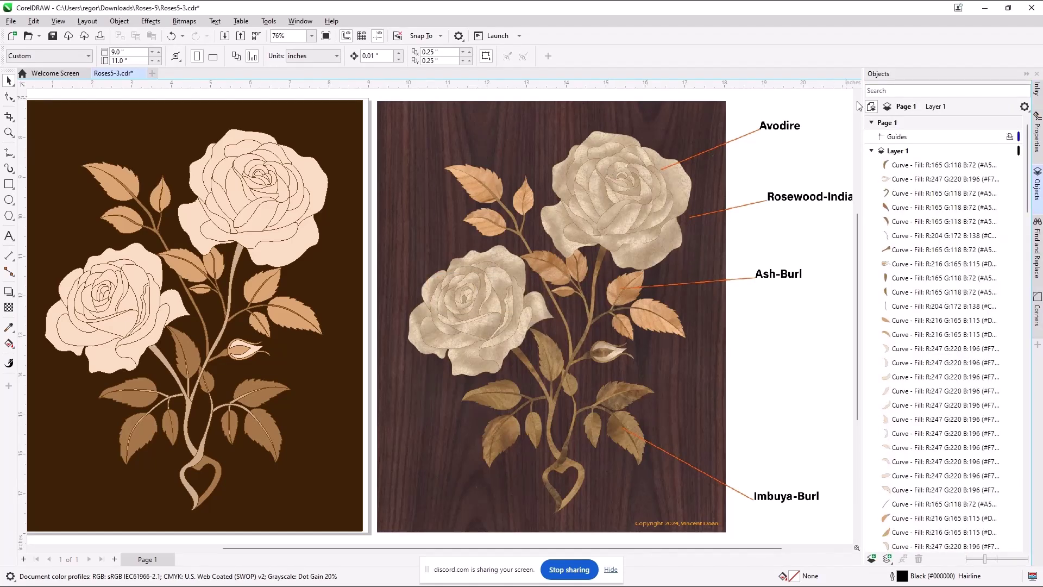
Step: Collapse Layer 1 in the object list and widen the Inlay panel so its laser and organizer settings fit
click(872, 151)
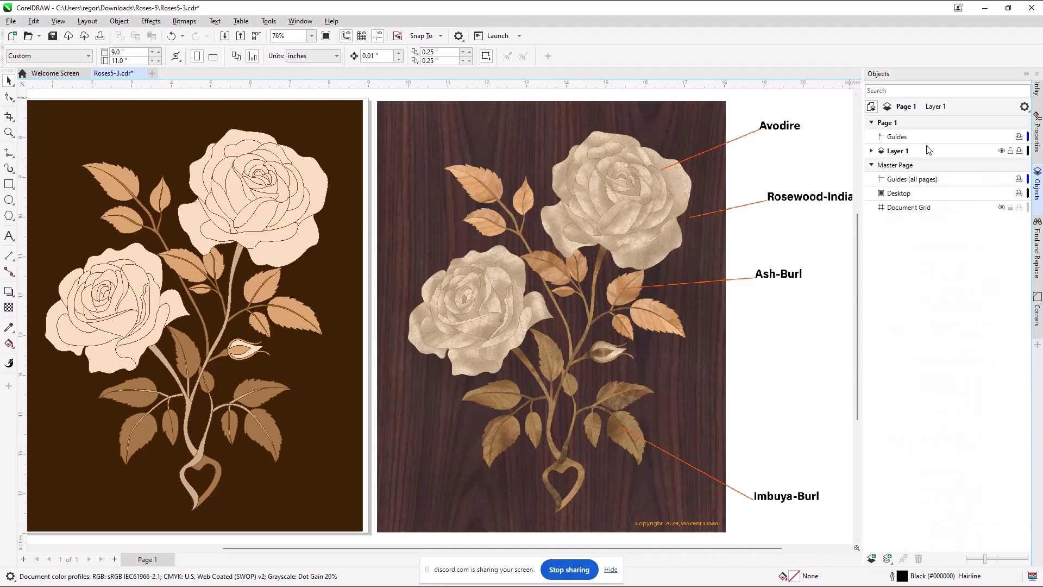
click(1039, 92)
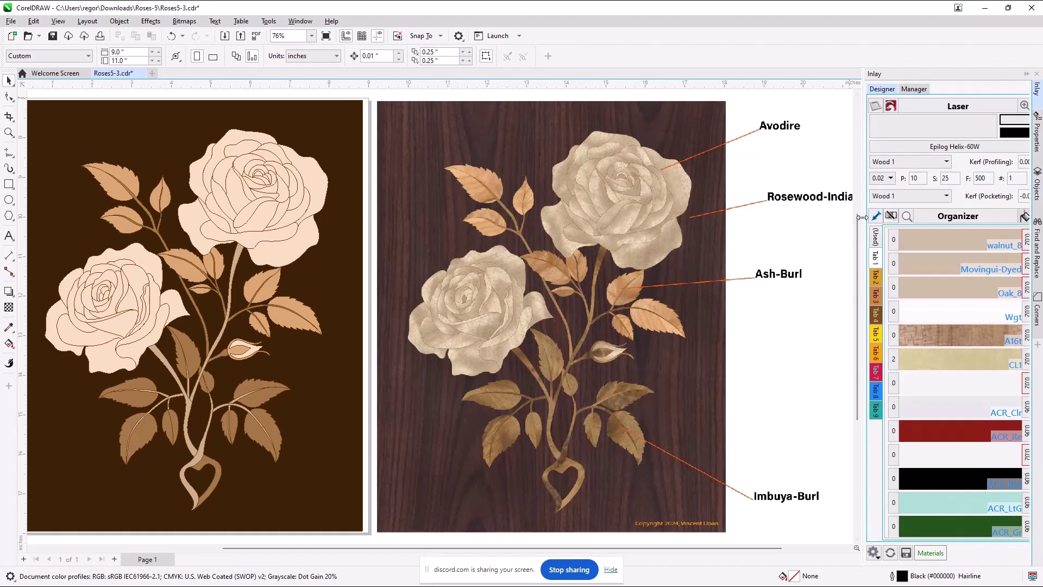
drag(863, 217, 826, 226)
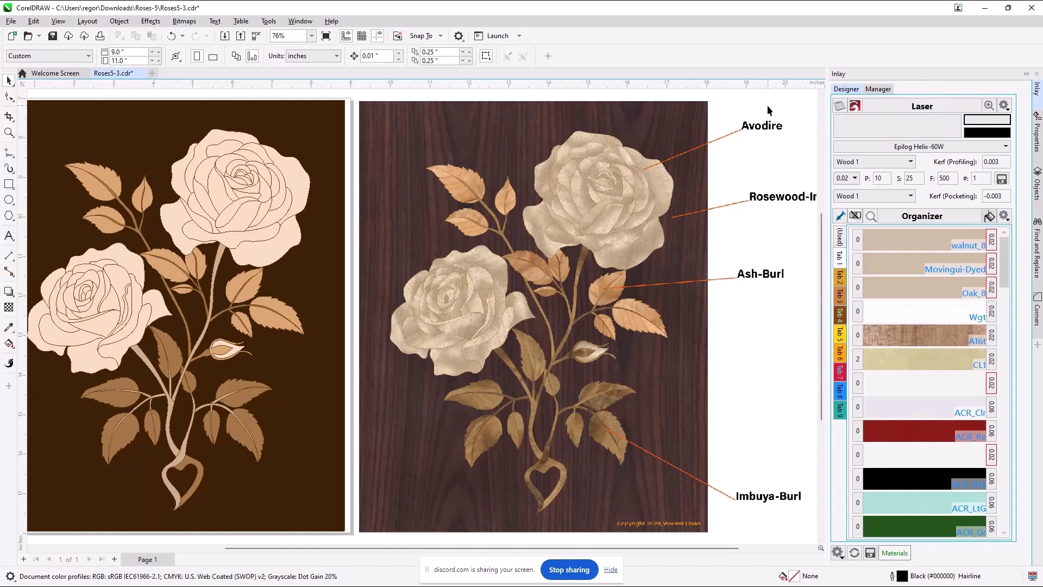
click(1037, 187)
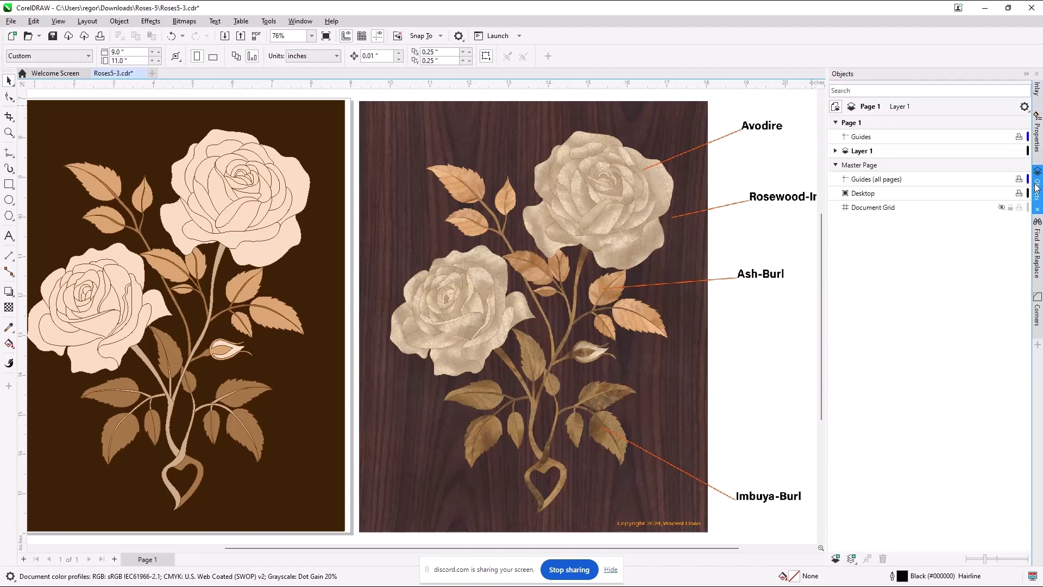
click(1038, 94)
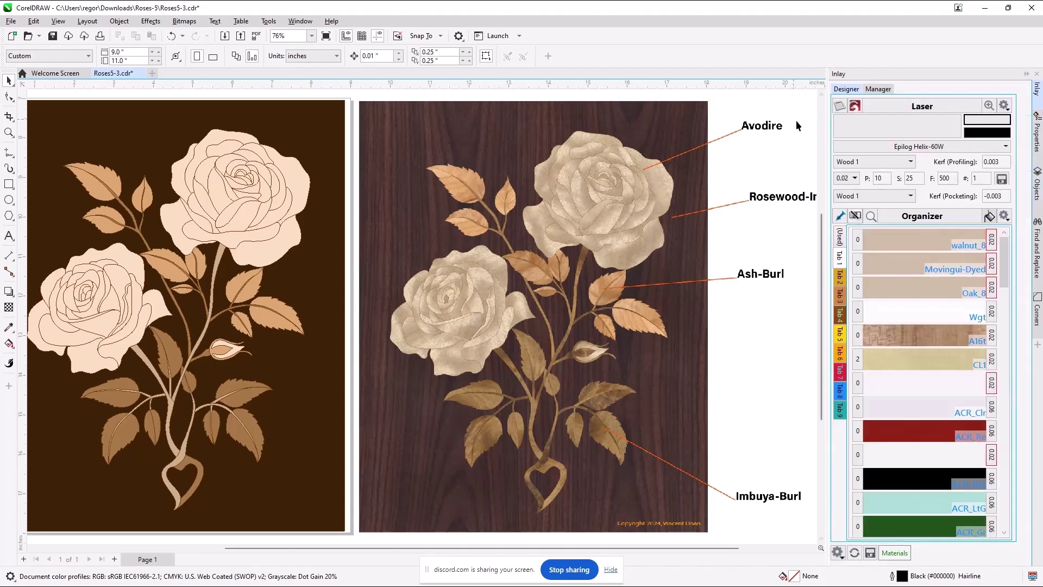
Step: Open the Inlay Manager's Categorizer and preview the individual veneer images stored under GumRed
click(879, 89)
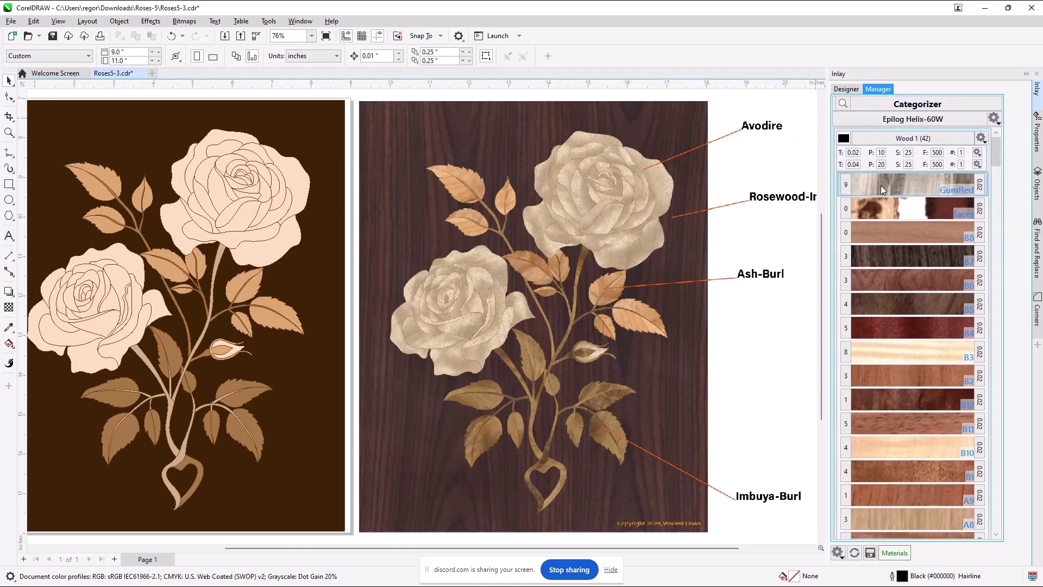
click(846, 186)
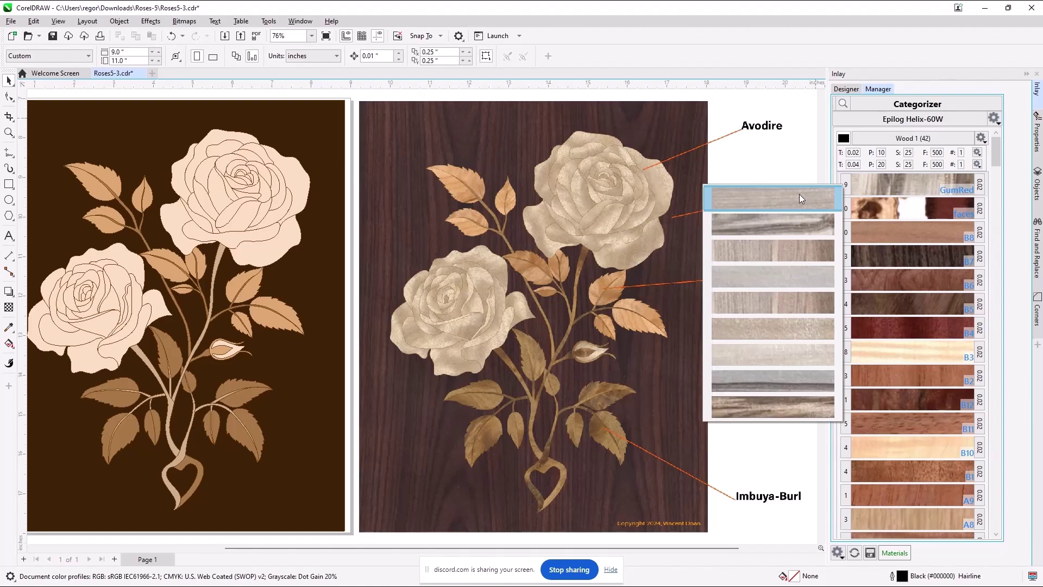
mouse_move(800, 194)
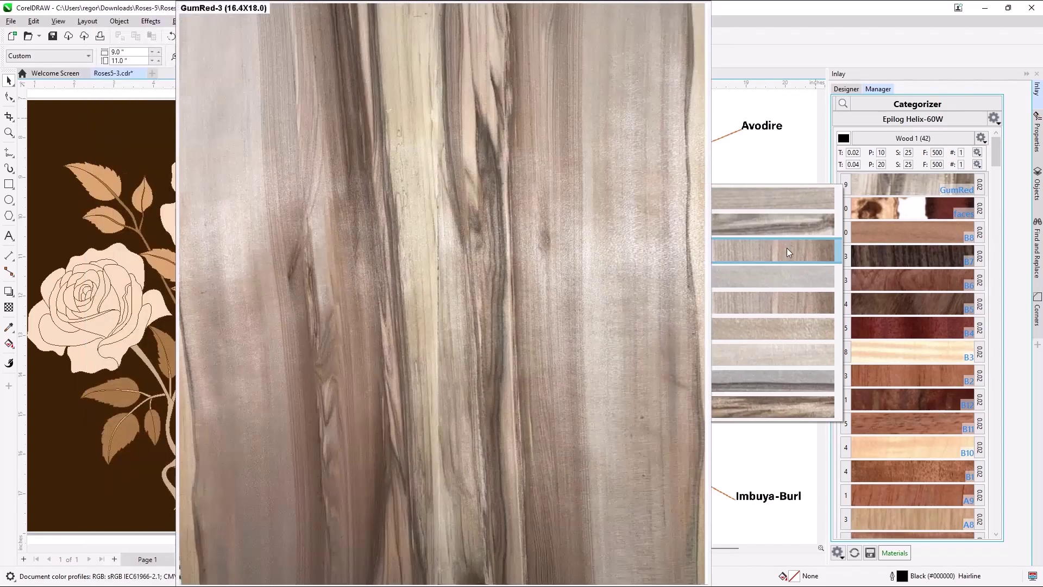
mouse_move(787, 276)
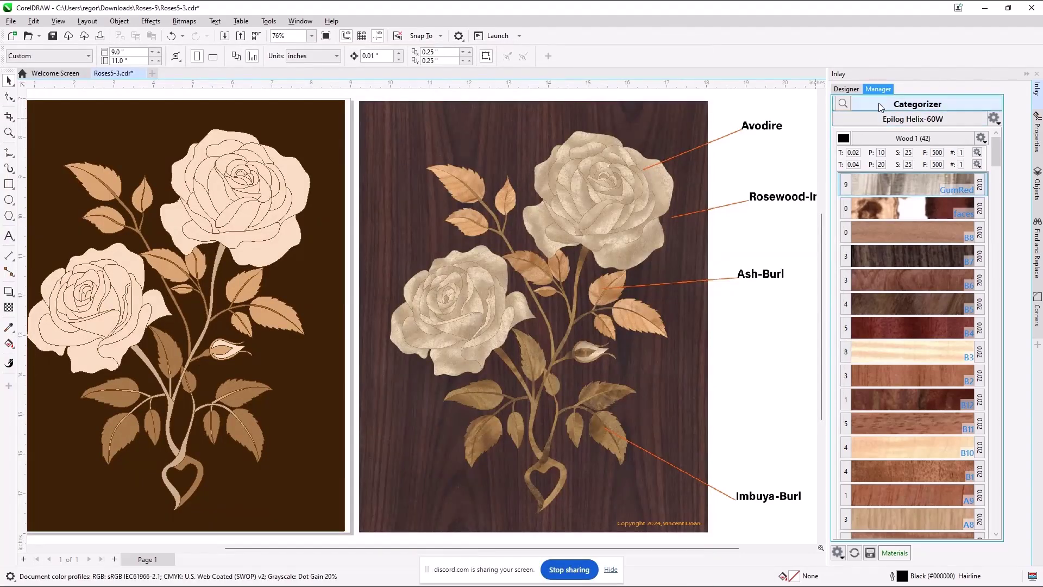
Step: Compare the machine options for Epilog Helix-60W with those for Ortur Master 3-10W, including the LightBurn Cut Library export
click(994, 118)
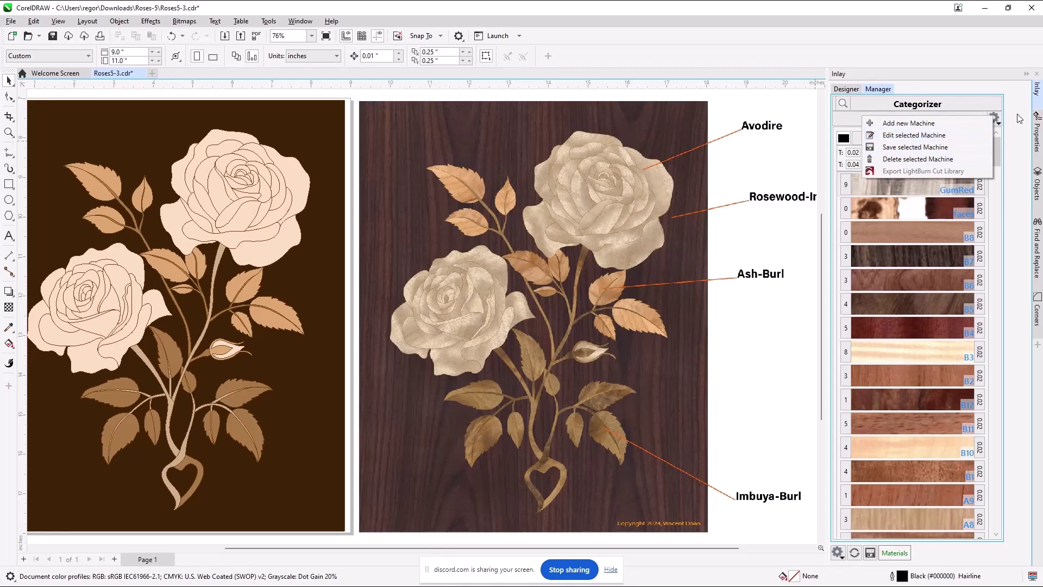
click(924, 122)
click(923, 120)
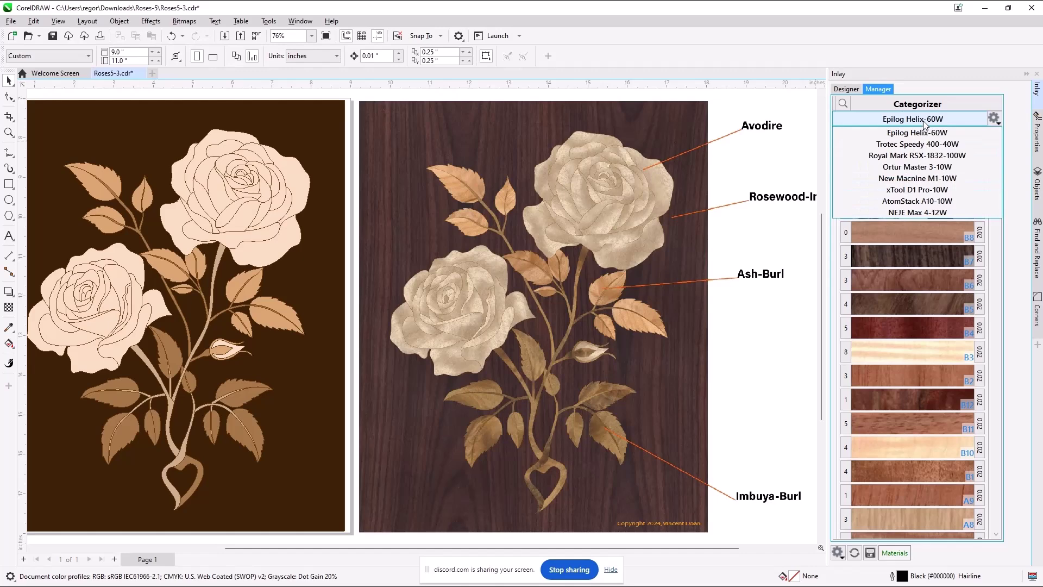
click(907, 169)
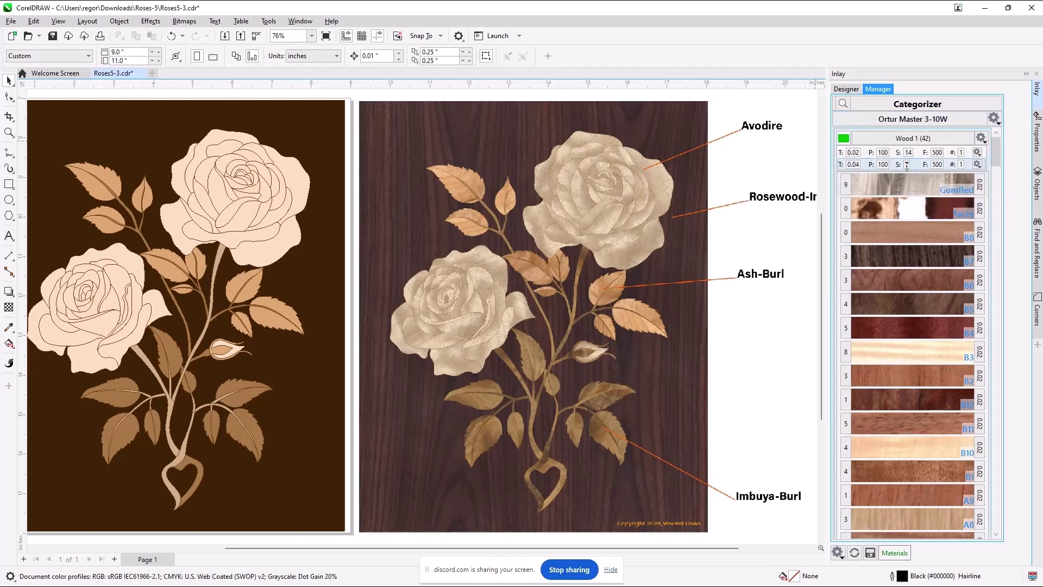
click(995, 117)
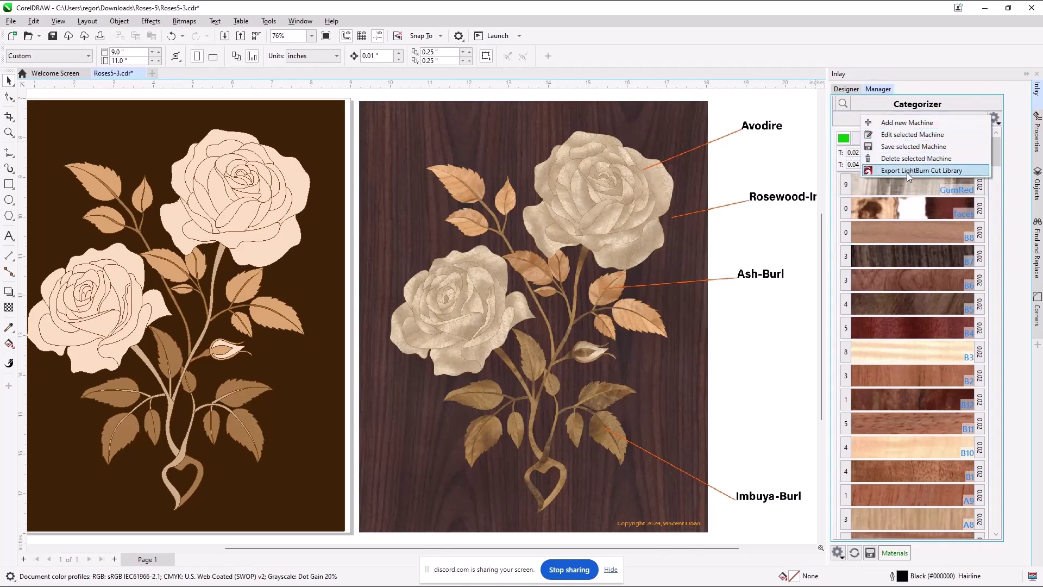
click(1018, 126)
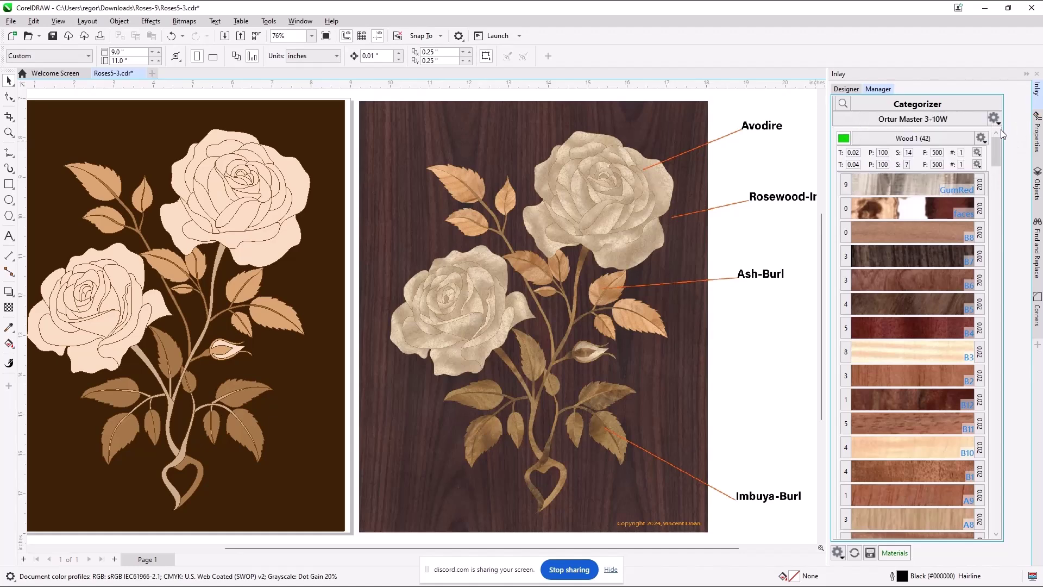
Step: Switch the machine to Epilog Helix-60W and view the colour palette available for the Wood 1 category
click(913, 119)
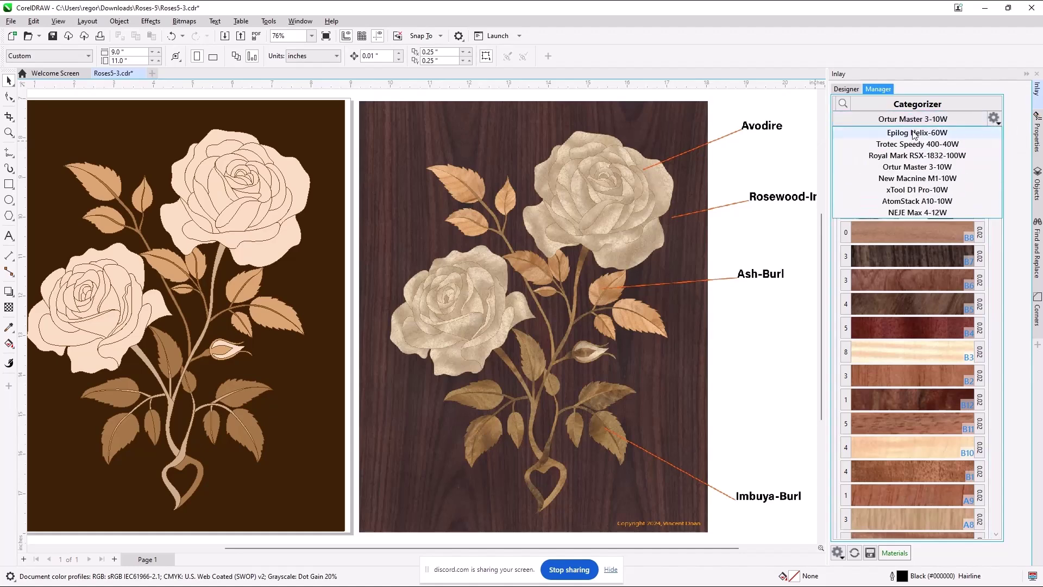
click(913, 133)
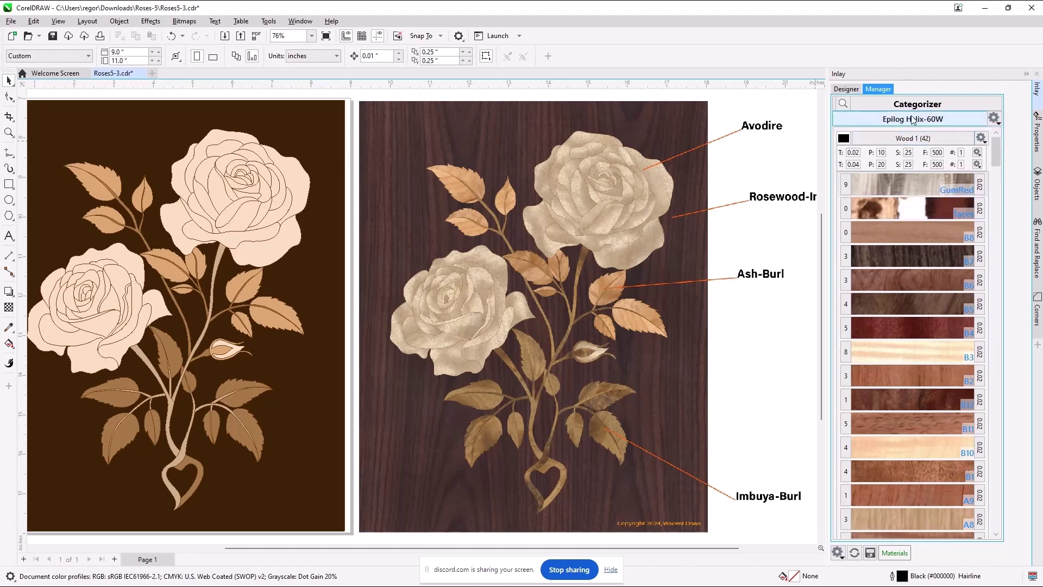
click(844, 138)
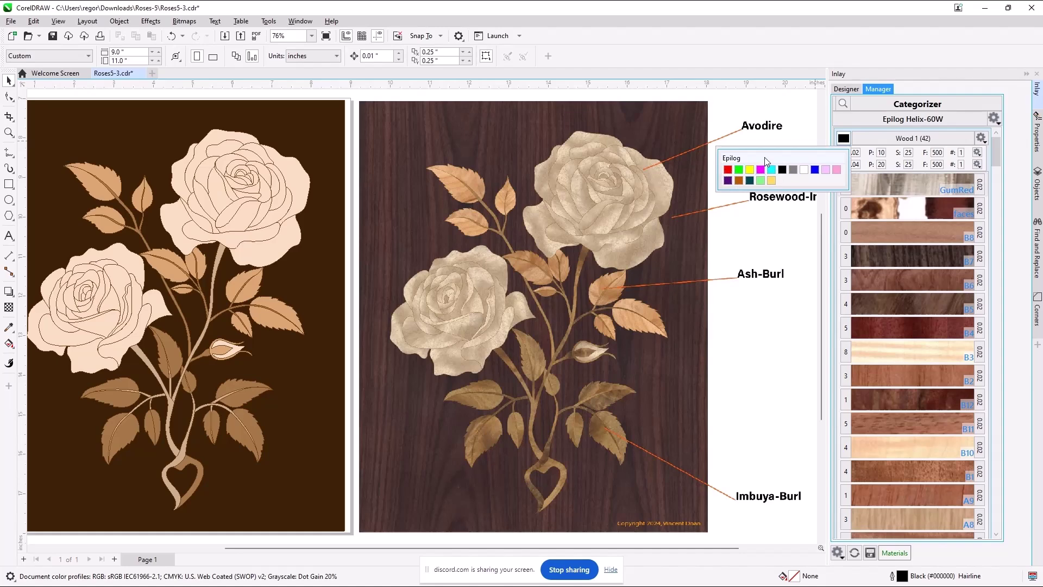
Step: Switch the machine to Ortur Master 3-10W and view its LightBurn colour palette for the Wood 1 category
click(882, 121)
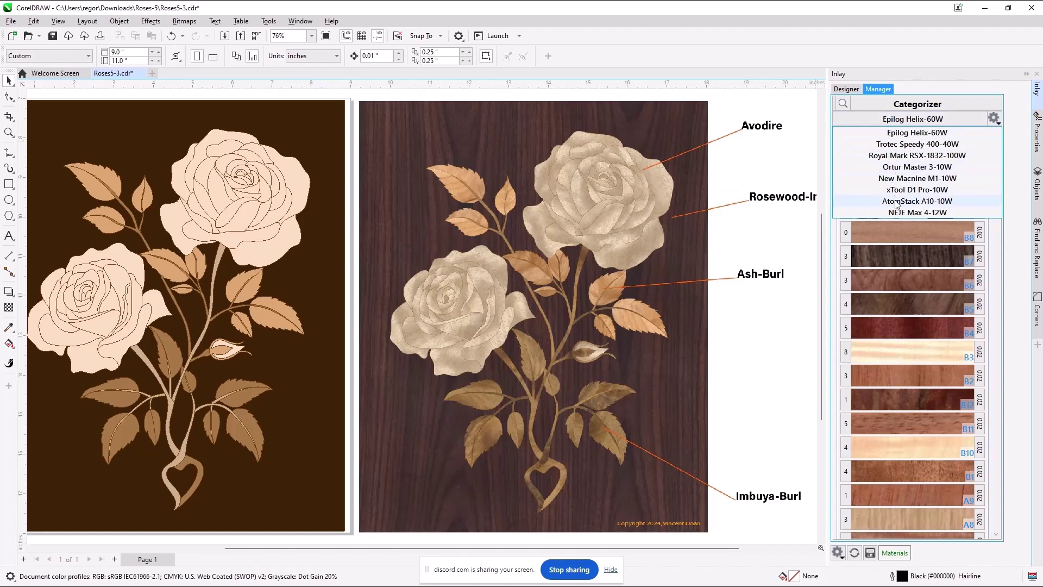
click(900, 167)
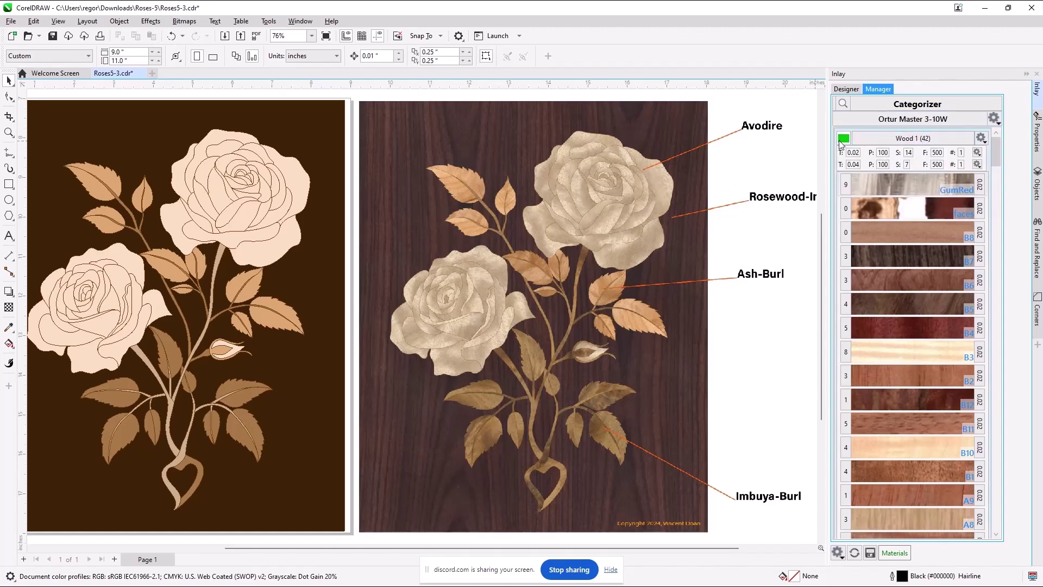
click(843, 141)
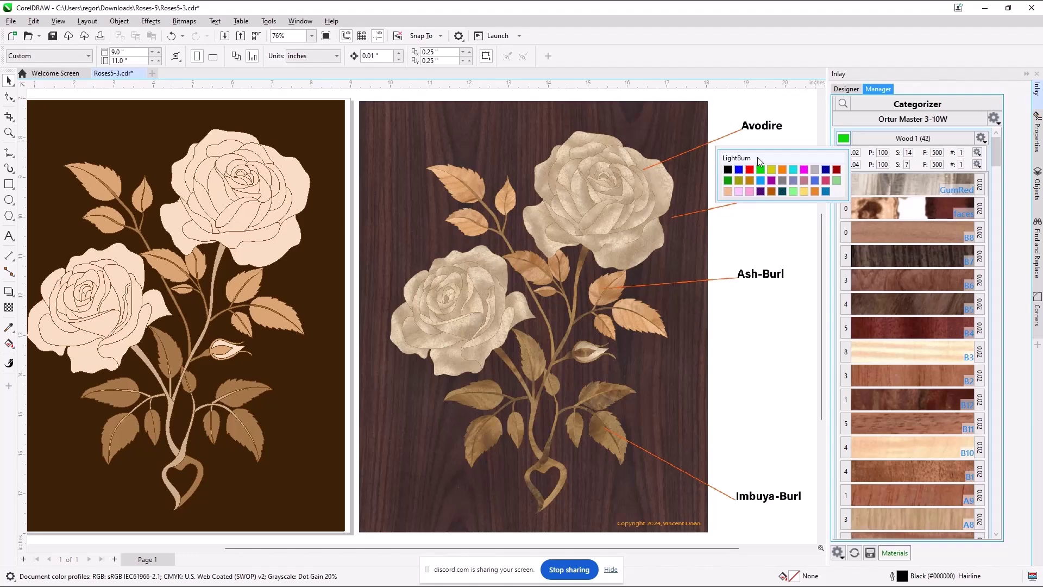
Step: Return the machine to Epilog Helix-60W and preview enlarged veneer images in Wood 1, starting with GumRed
click(917, 120)
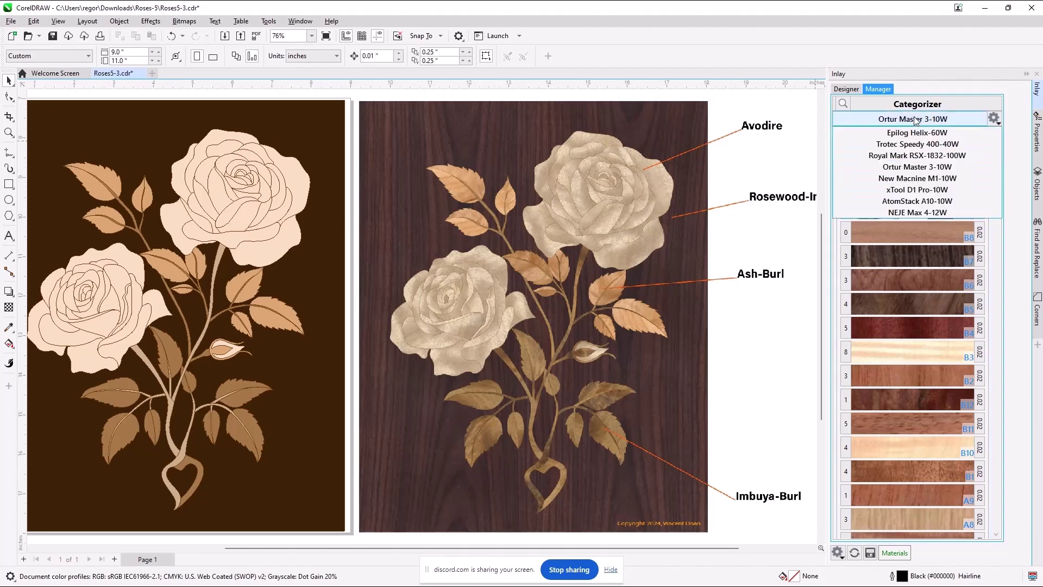
click(914, 133)
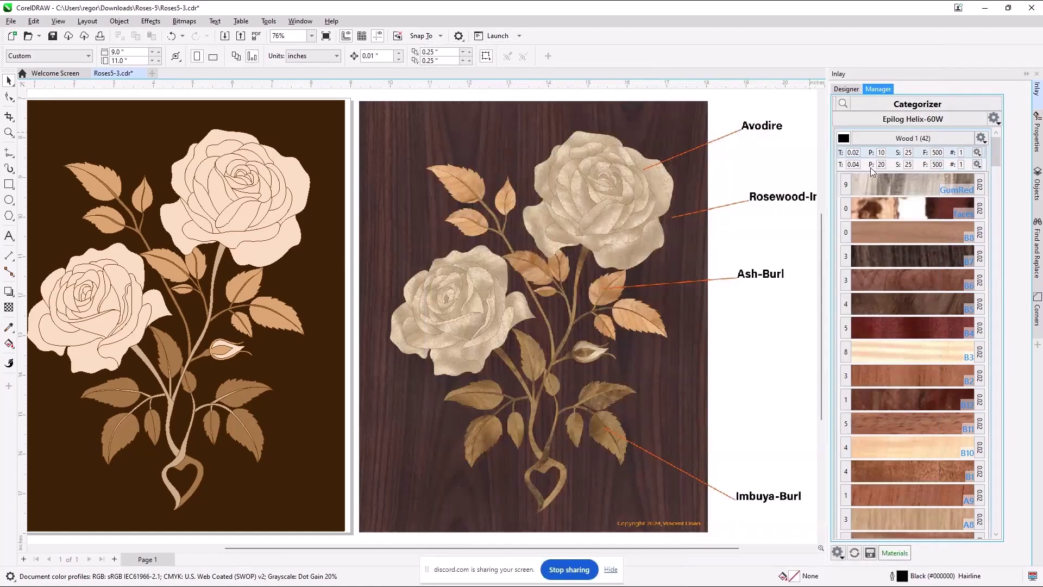
mouse_move(898, 185)
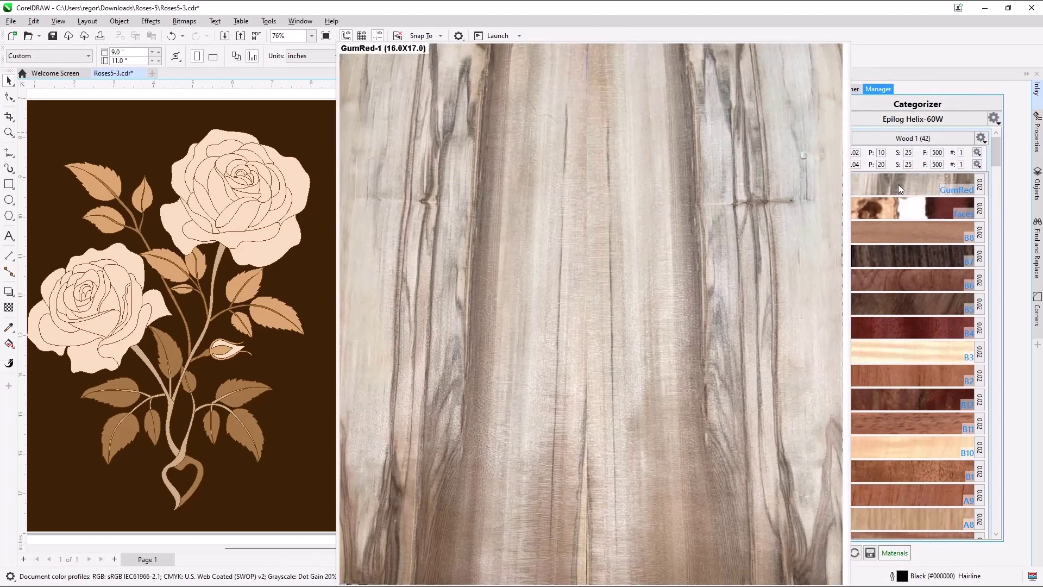
mouse_move(907, 258)
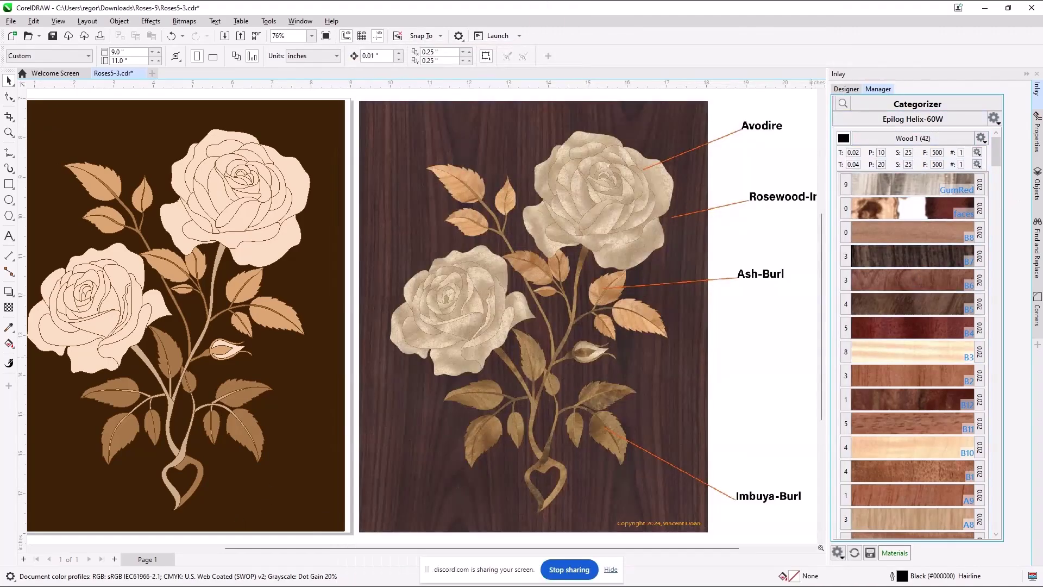
Step: Hide the species names on the material swatches through the Material Display Options and show them again
click(838, 554)
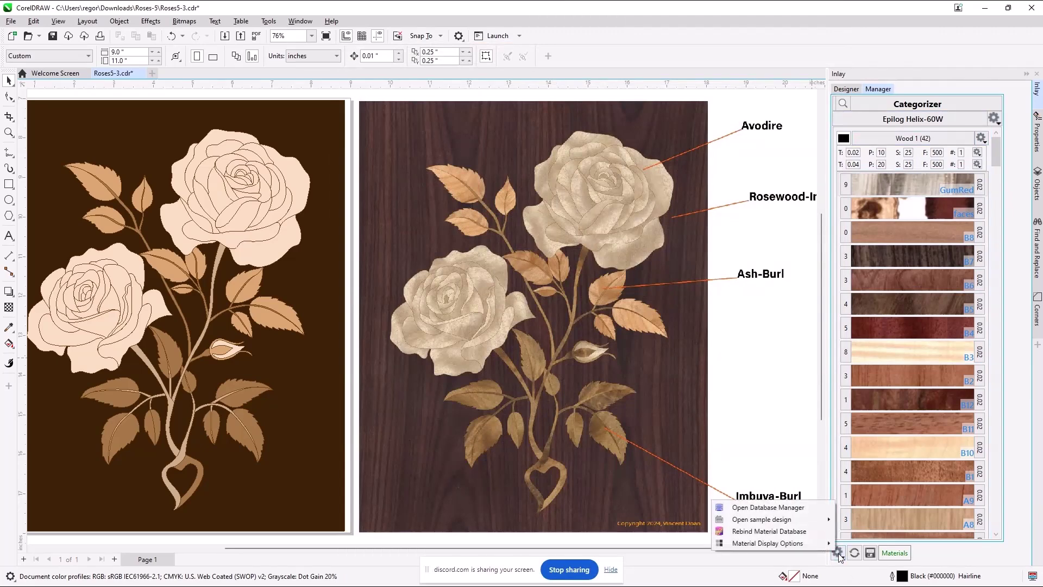
mouse_move(716, 545)
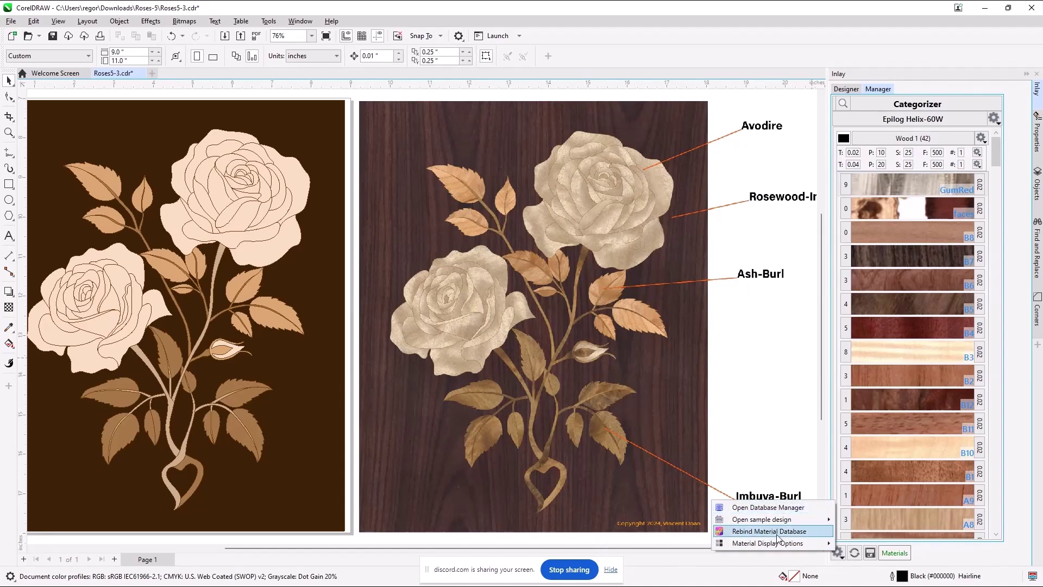
mouse_move(778, 526)
mouse_move(783, 546)
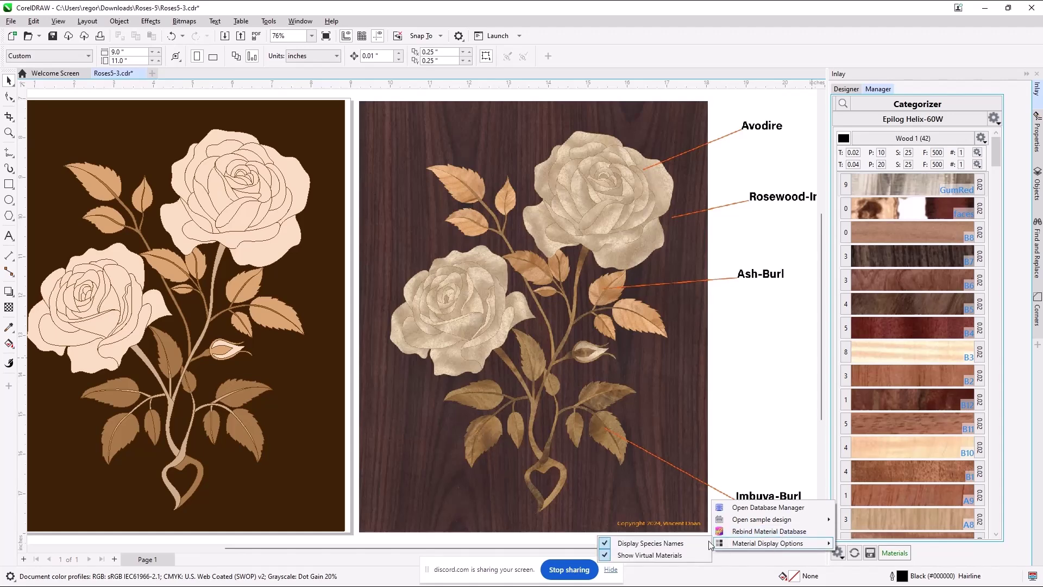
click(653, 543)
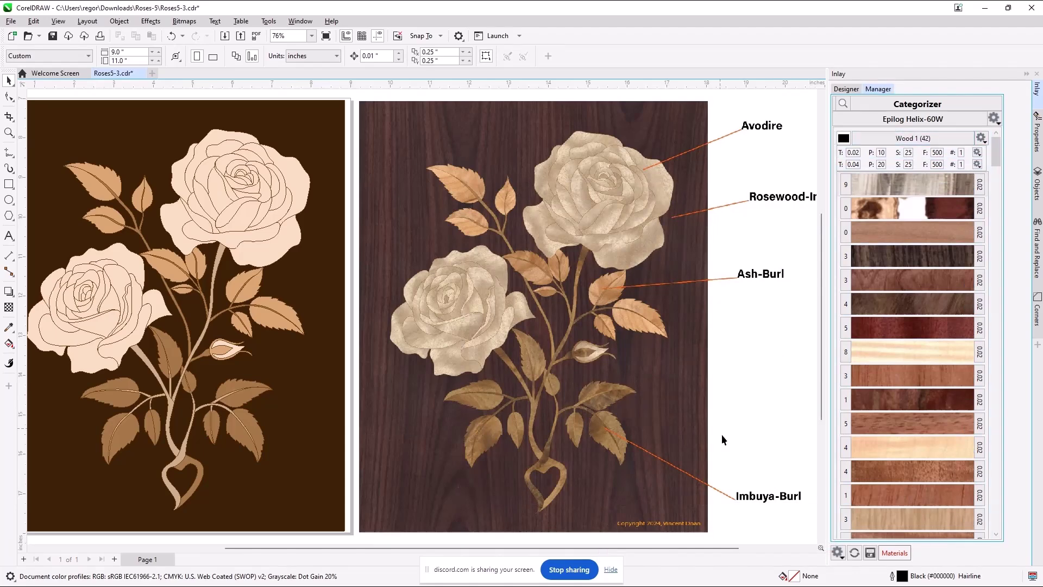
click(837, 553)
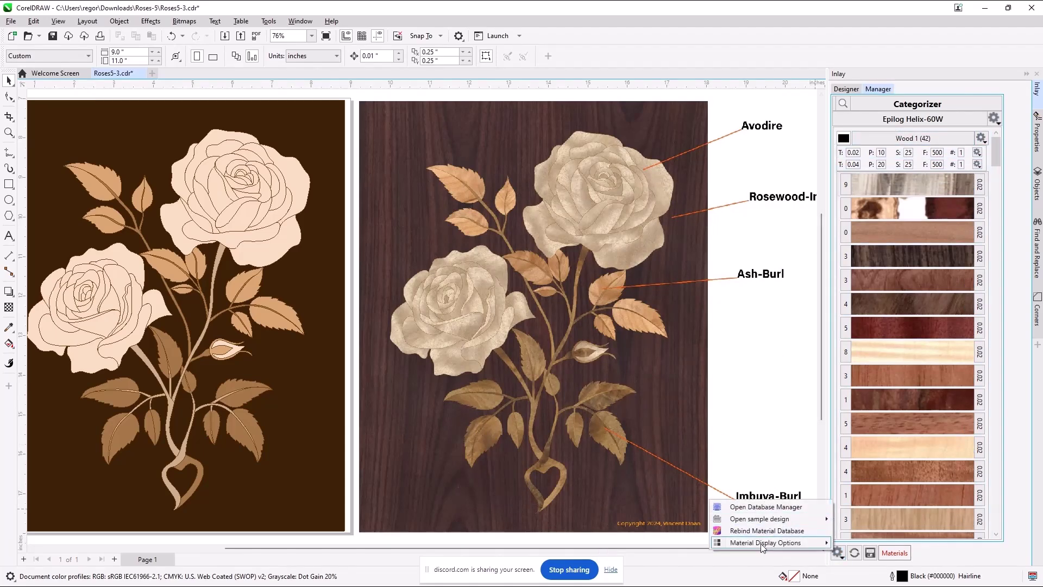
click(672, 545)
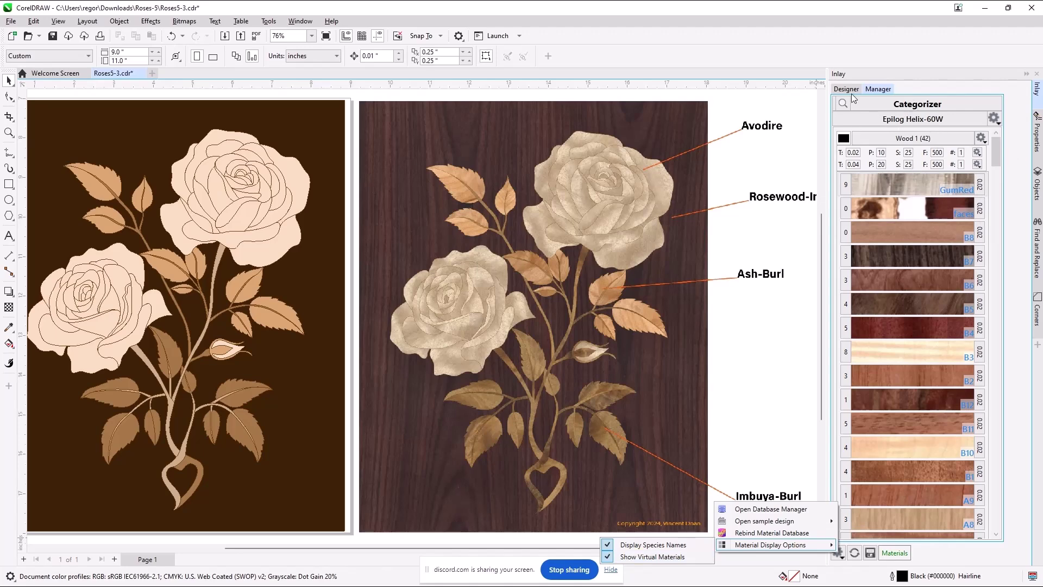
Step: Look through the Categorizer's materials down to Wood 7 and turn off Show Virtual Materials in the Material Display Options
click(997, 149)
drag(995, 153, 1003, 457)
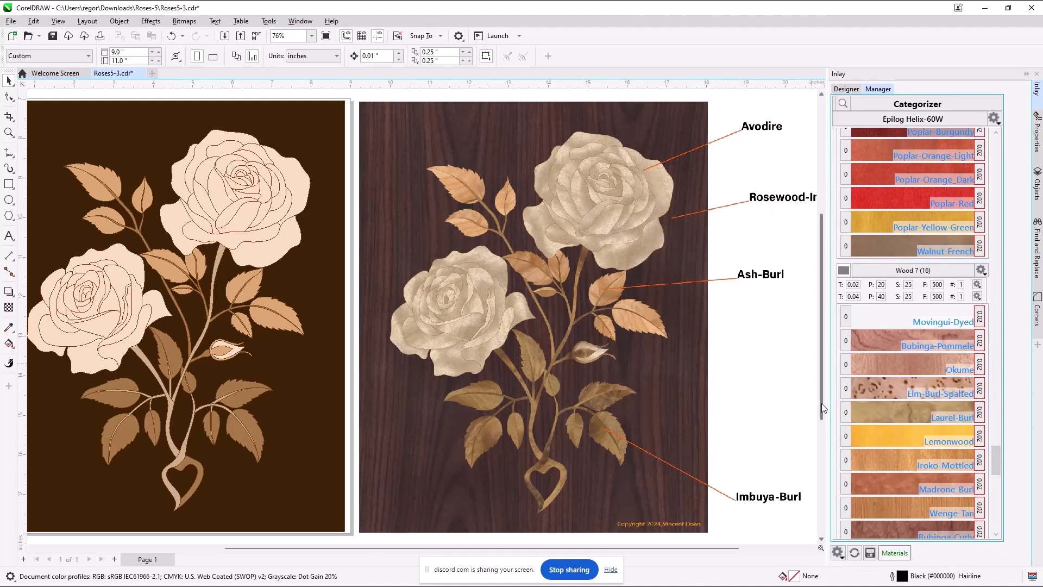
scroll(822, 408, down, 2)
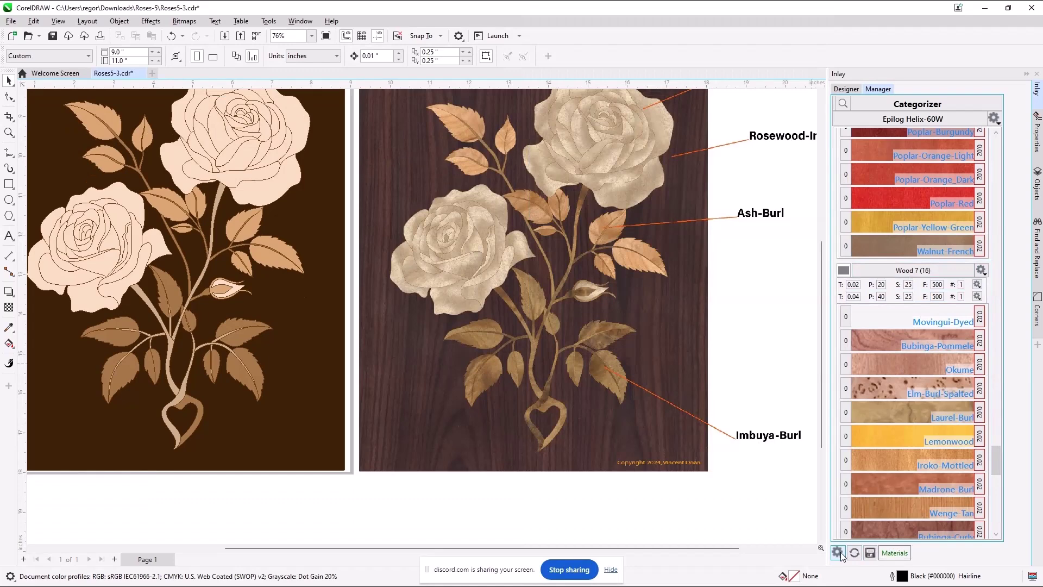
click(840, 552)
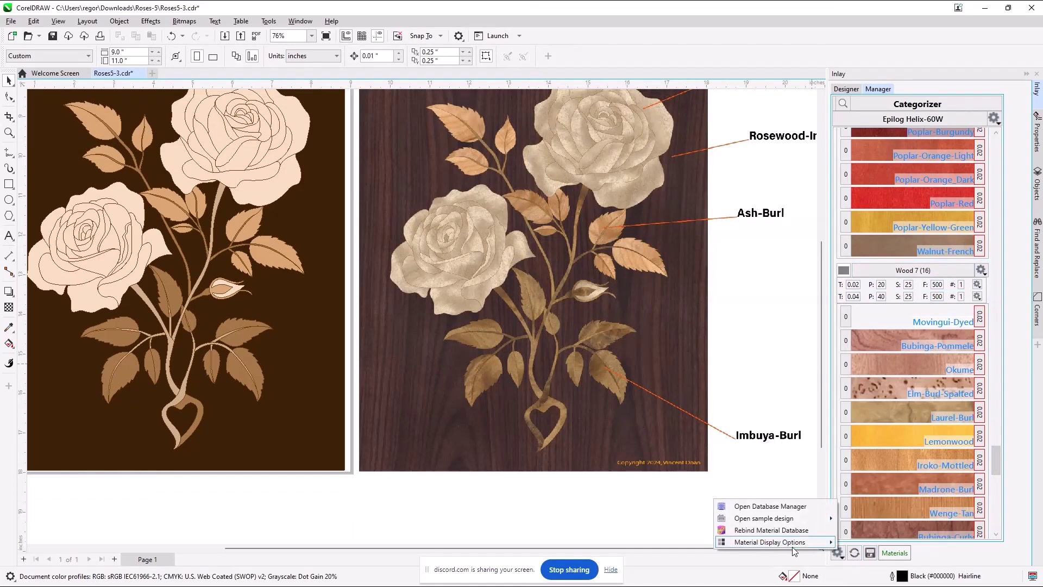
mouse_move(792, 546)
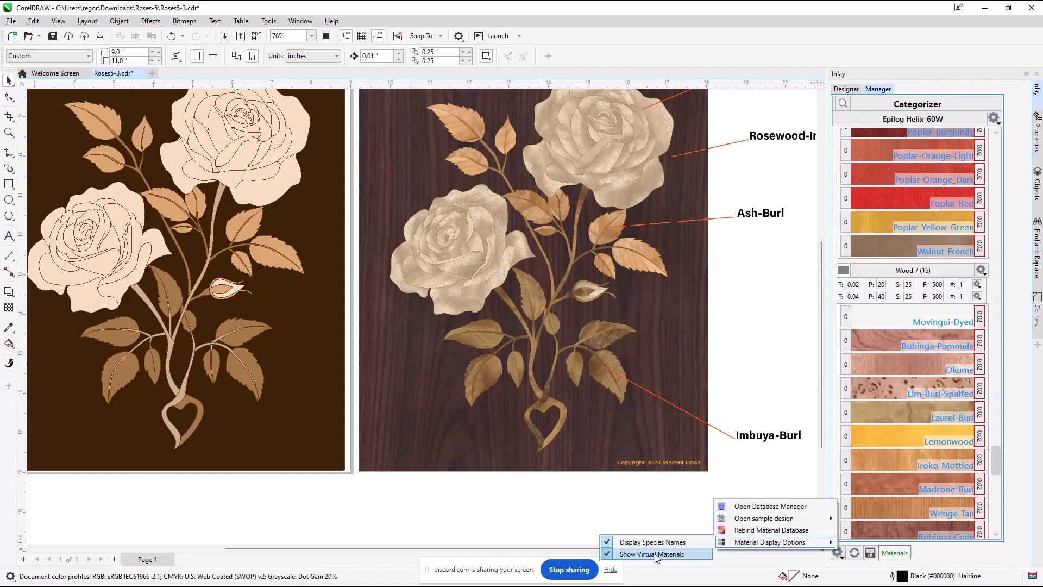
click(654, 554)
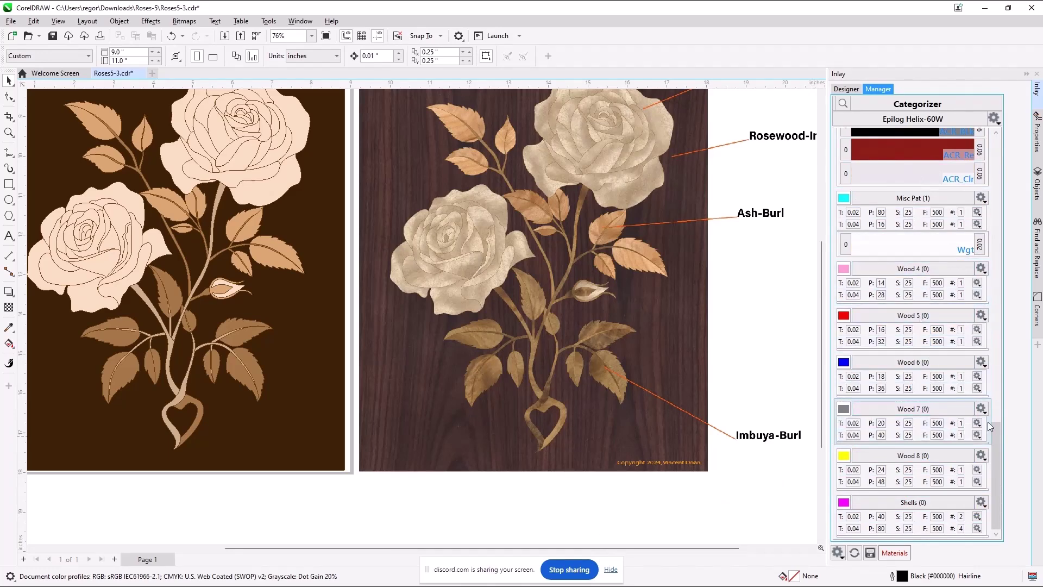
drag(997, 436, 842, 127)
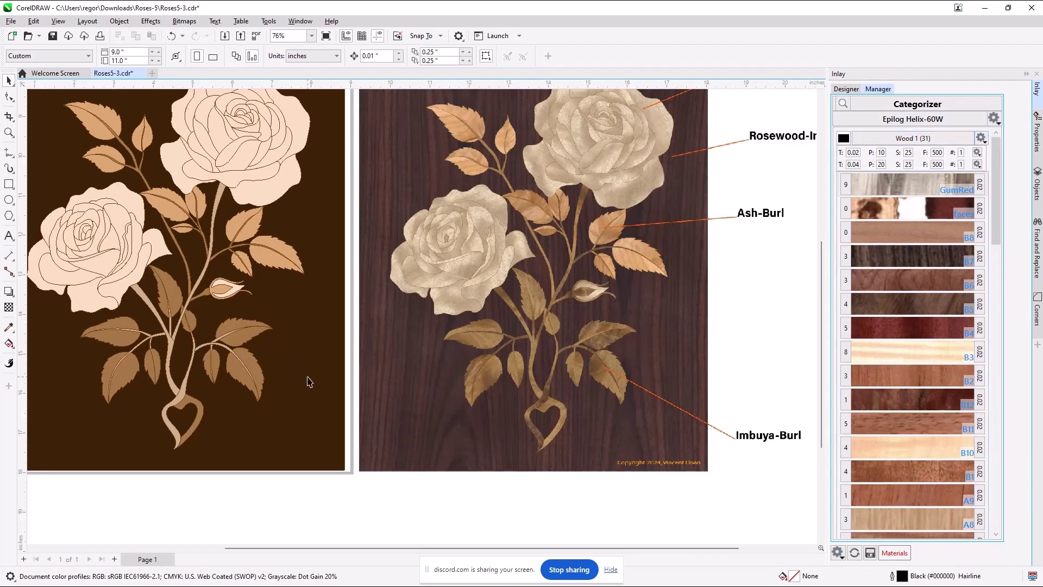
Step: Apply the GumRed veneer to the vector design's brown background and the B7 veneer to the lower petal of the upper rose
click(308, 382)
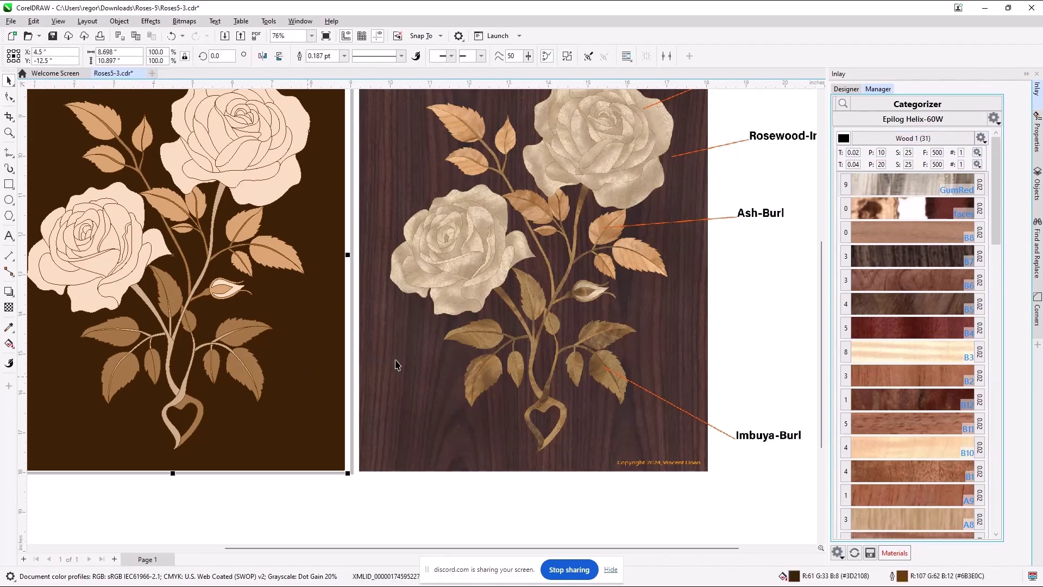
click(875, 184)
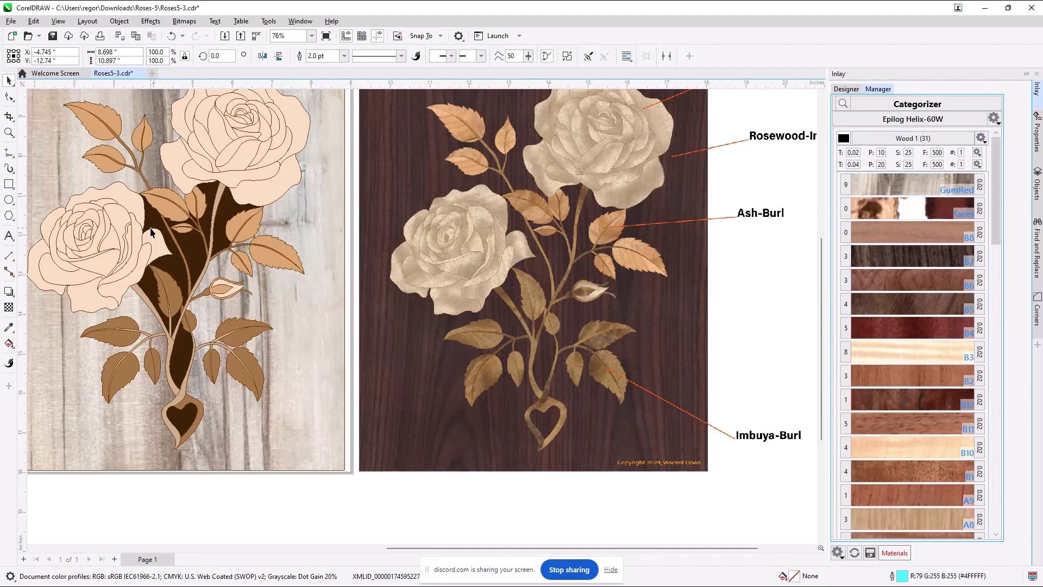
click(263, 190)
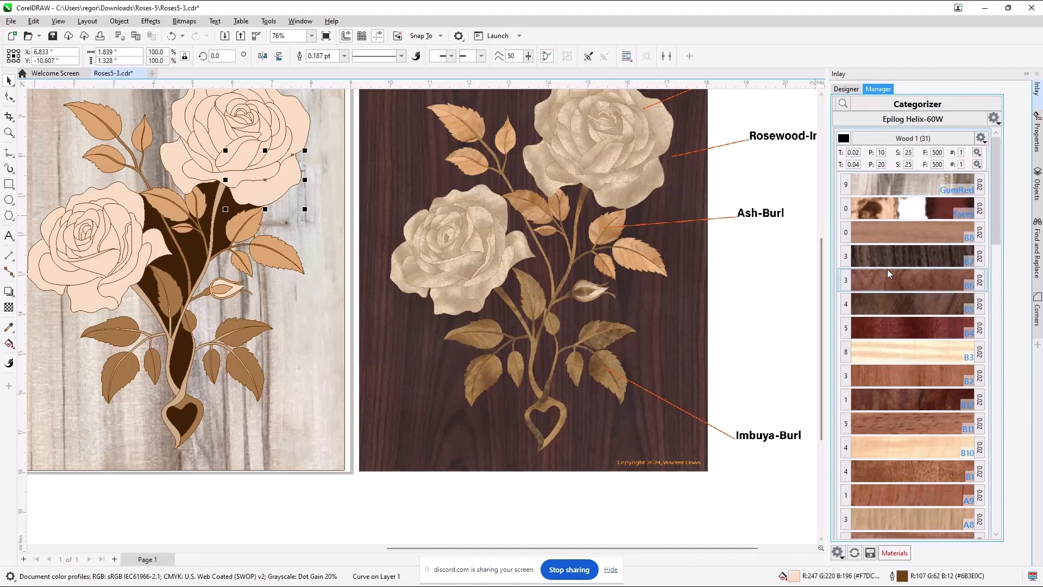
click(881, 256)
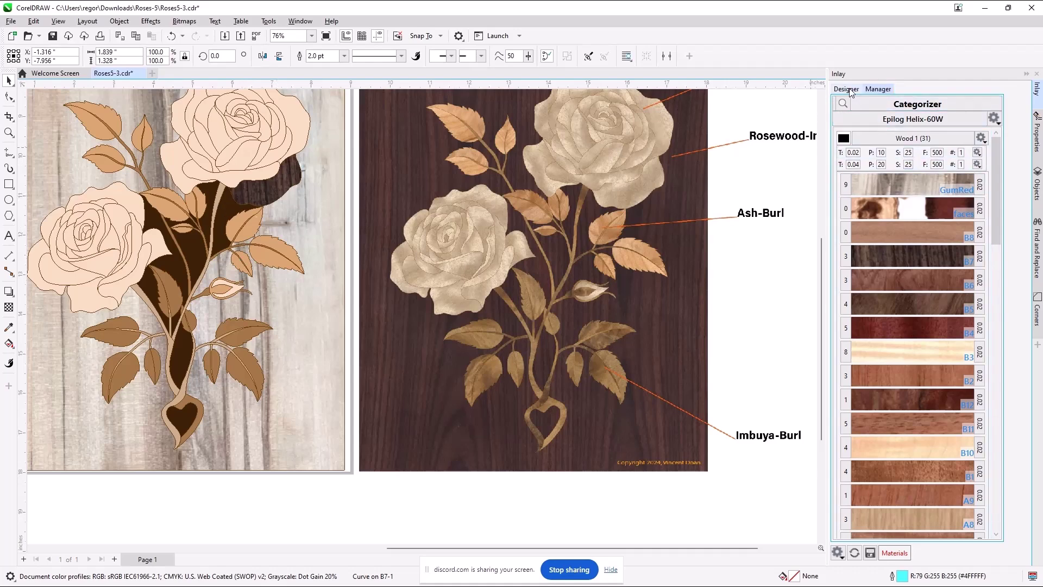
Step: View the management options available for the GumRed material in the Categorizer and dismiss them
click(878, 89)
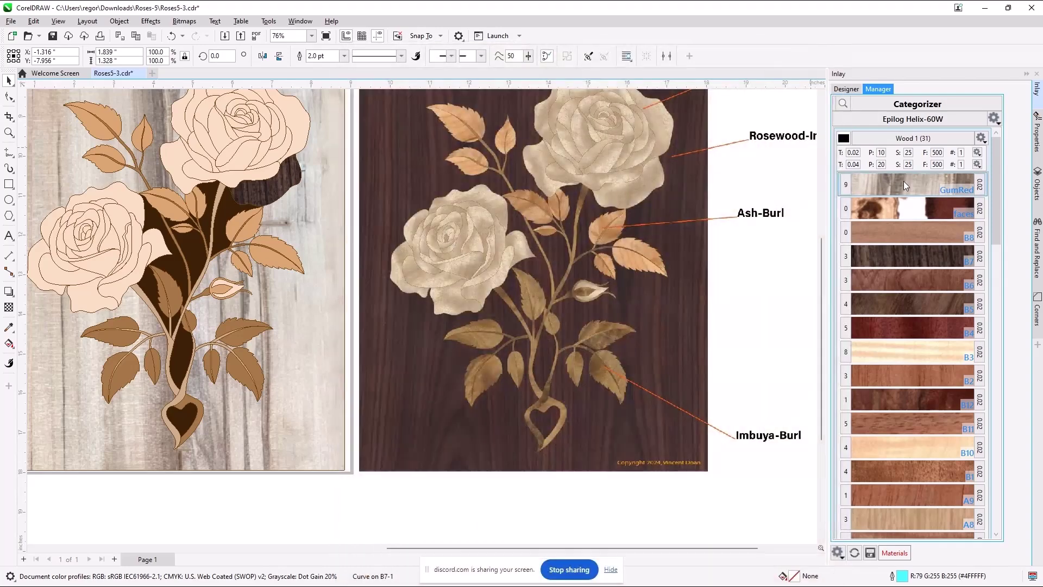
right_click(904, 181)
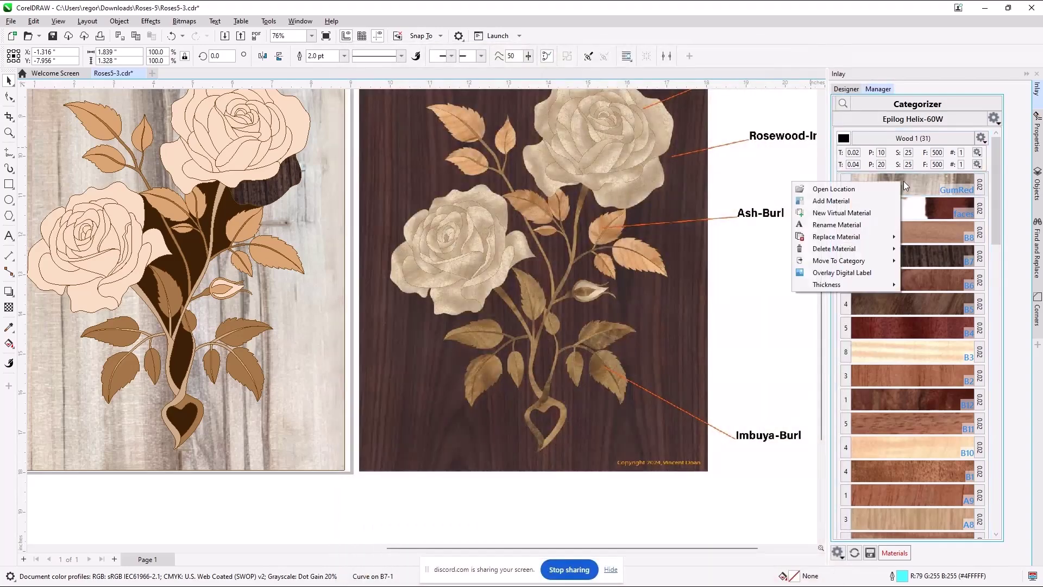
mouse_move(849, 263)
key(Escape)
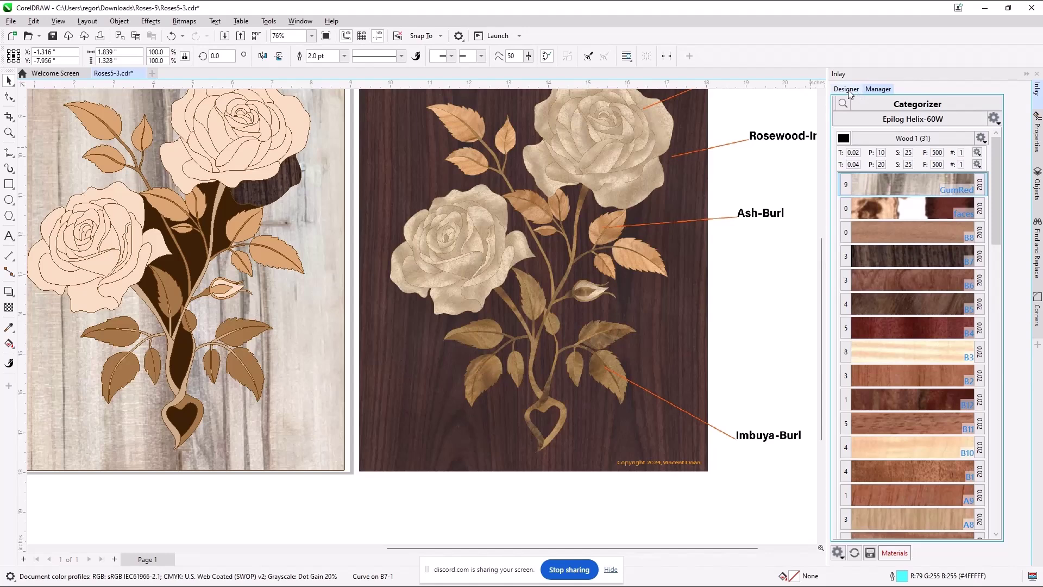
Step: Browse the Designer's Organizer tabs, view the (Used) materials of the design, and preview their enlarged veneer images
click(852, 91)
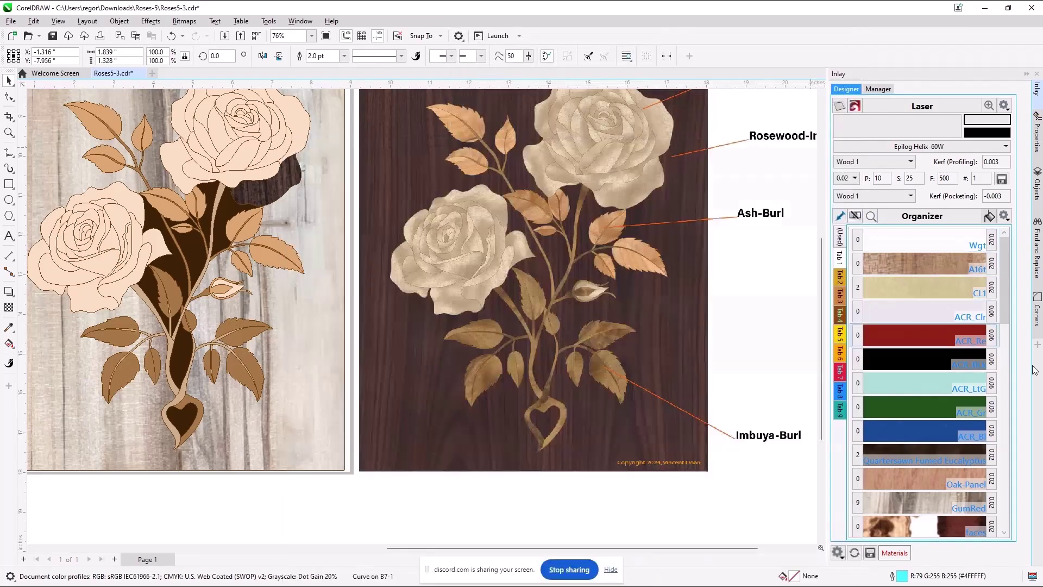
click(838, 279)
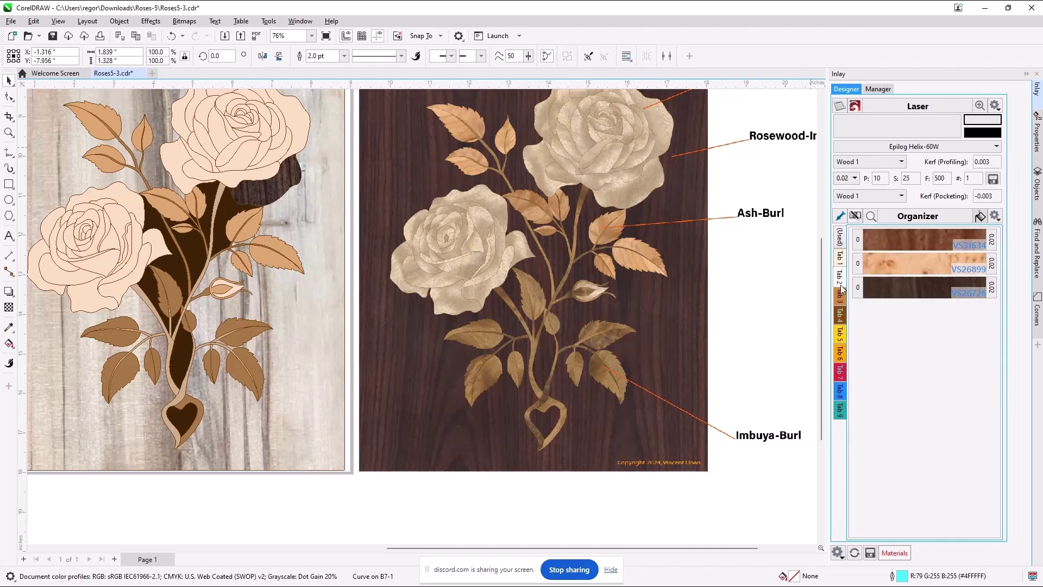
click(841, 295)
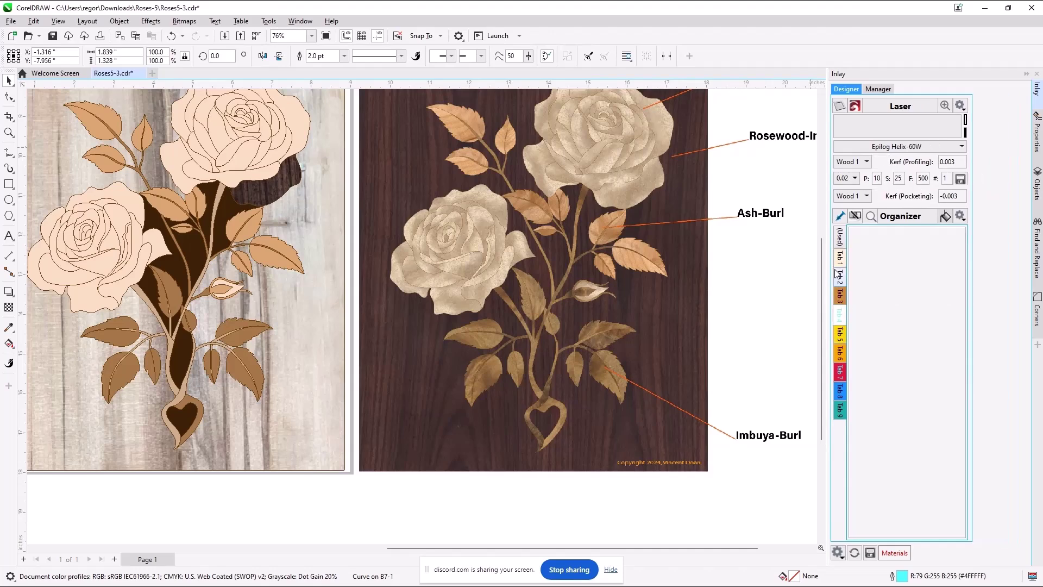
click(838, 279)
click(843, 258)
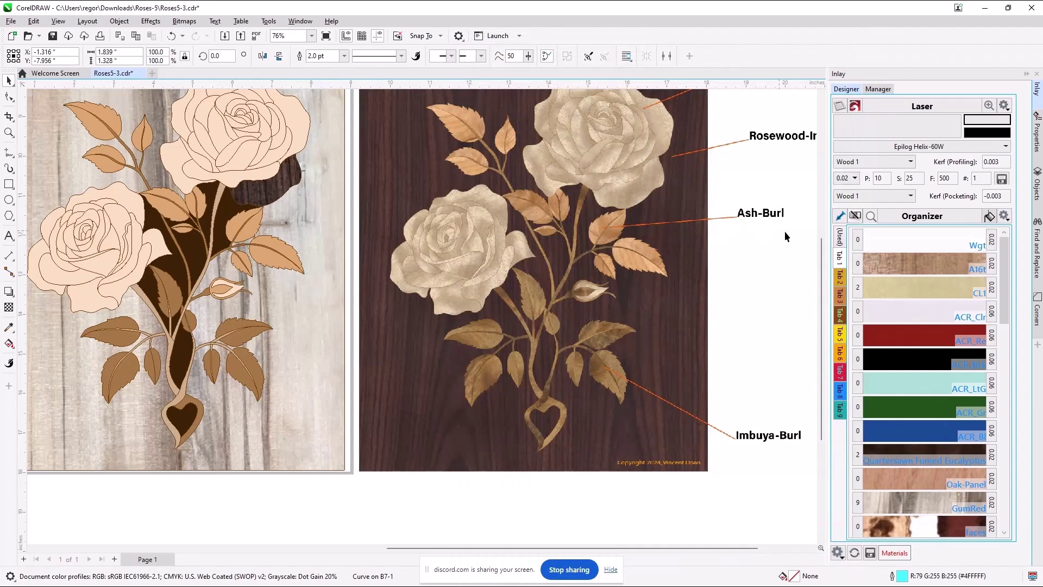
click(841, 239)
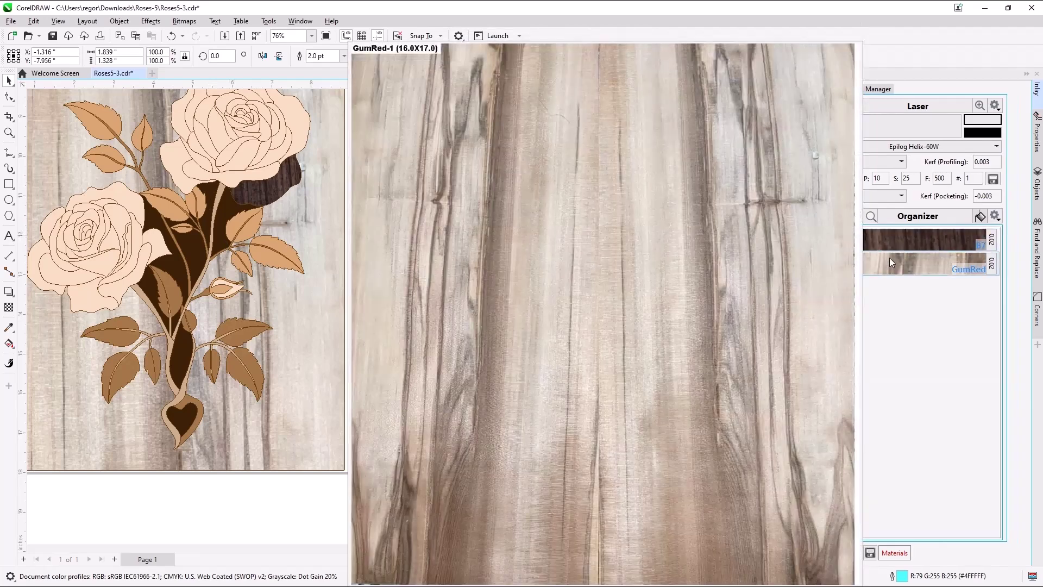
mouse_move(890, 236)
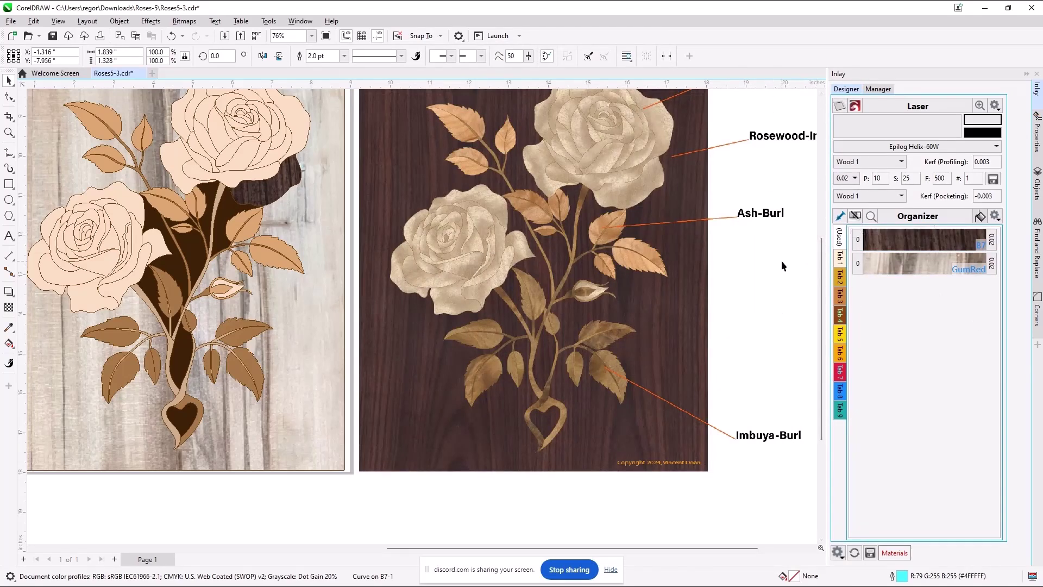
Step: Switch the Designer's machine to Ortur Master 3-10W to view its GRBL controls and return to Epilog Helix-60W
click(330, 338)
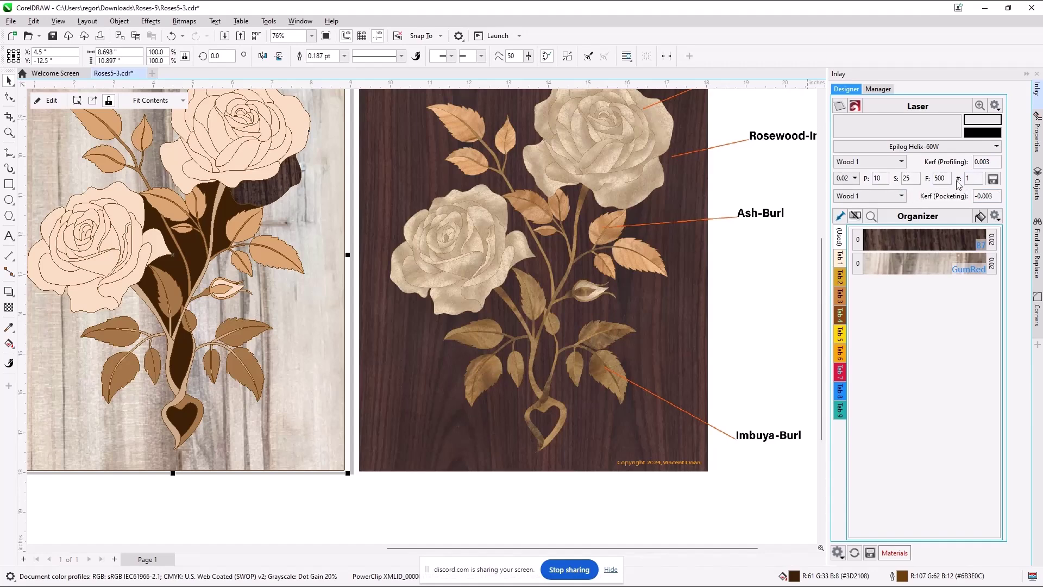
click(922, 148)
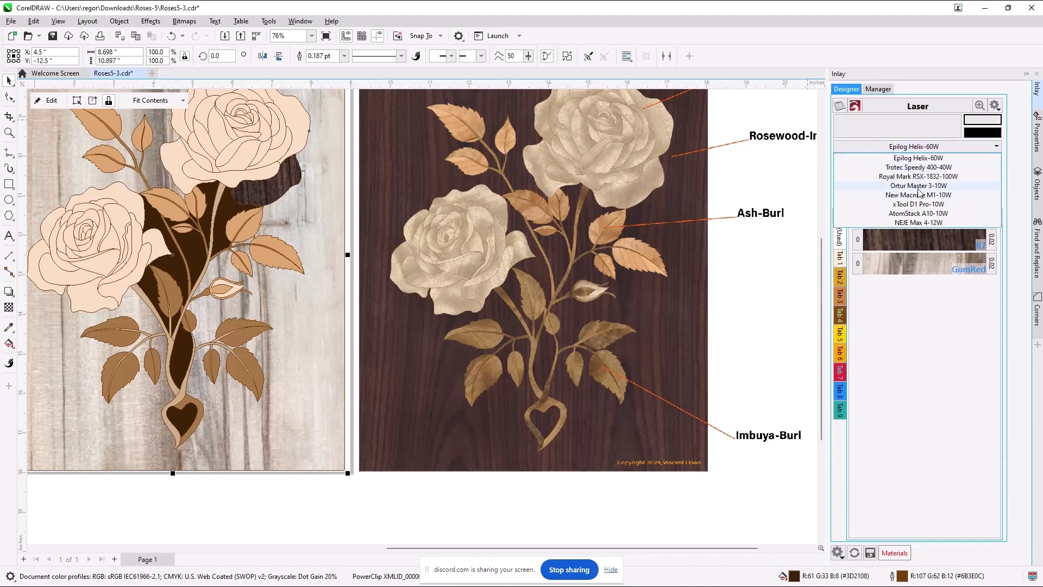
click(919, 186)
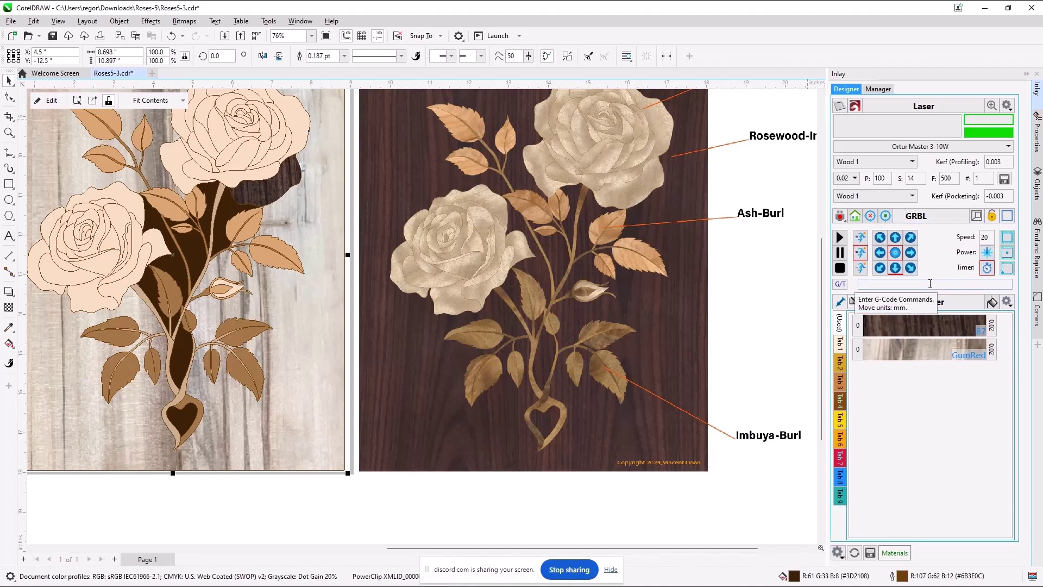
click(926, 146)
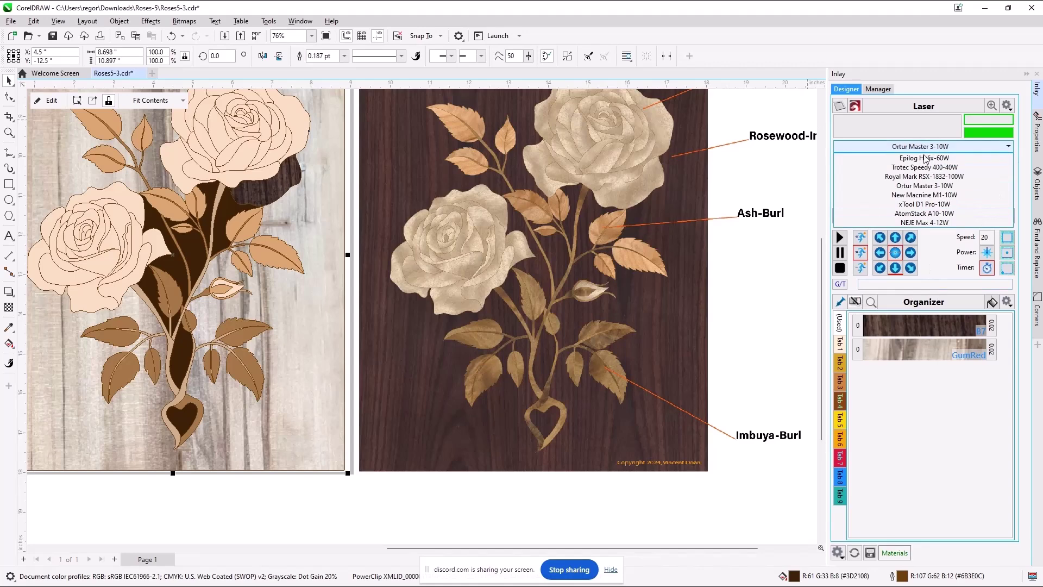
click(926, 159)
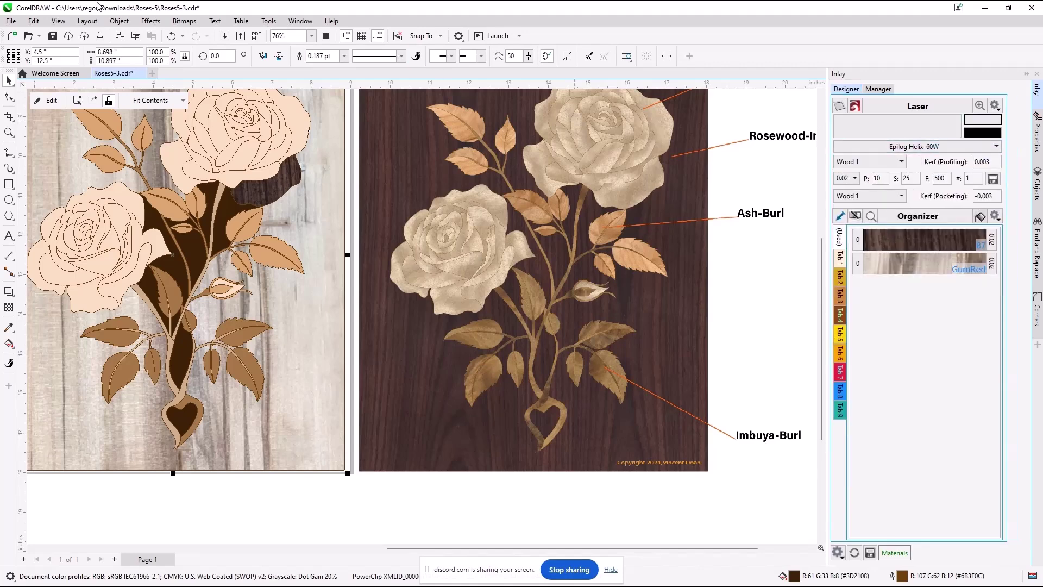
Step: Choose Epilog Engraver WinX64 as the printer, view its general and colour mapping properties, and cancel without printing
click(99, 37)
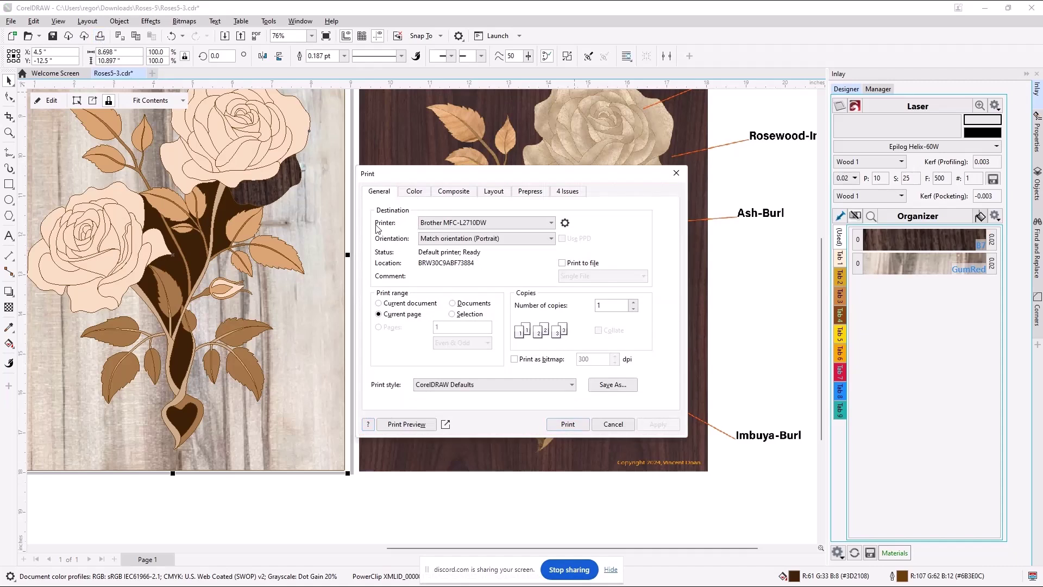
click(433, 224)
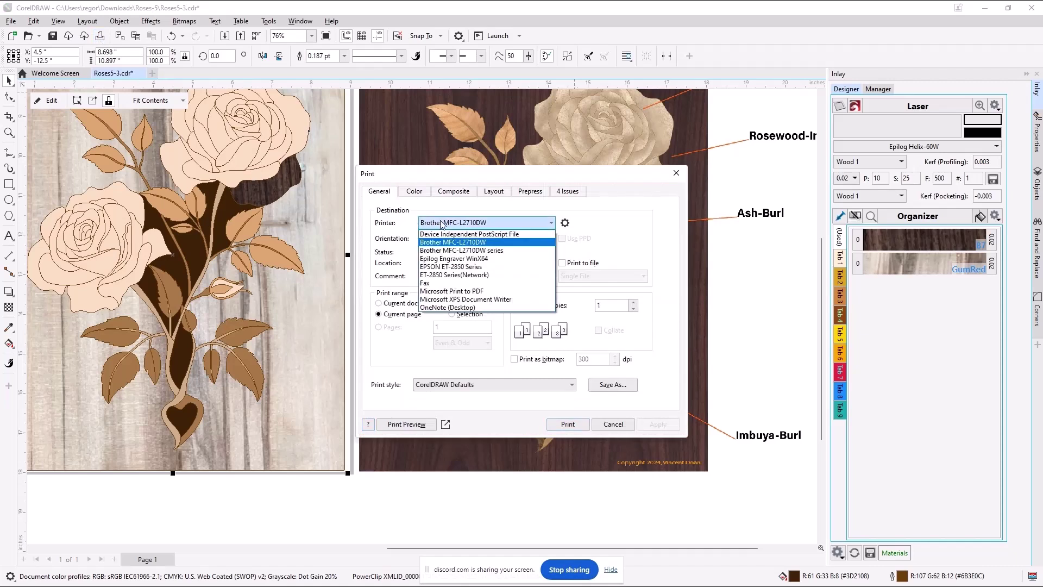
click(454, 260)
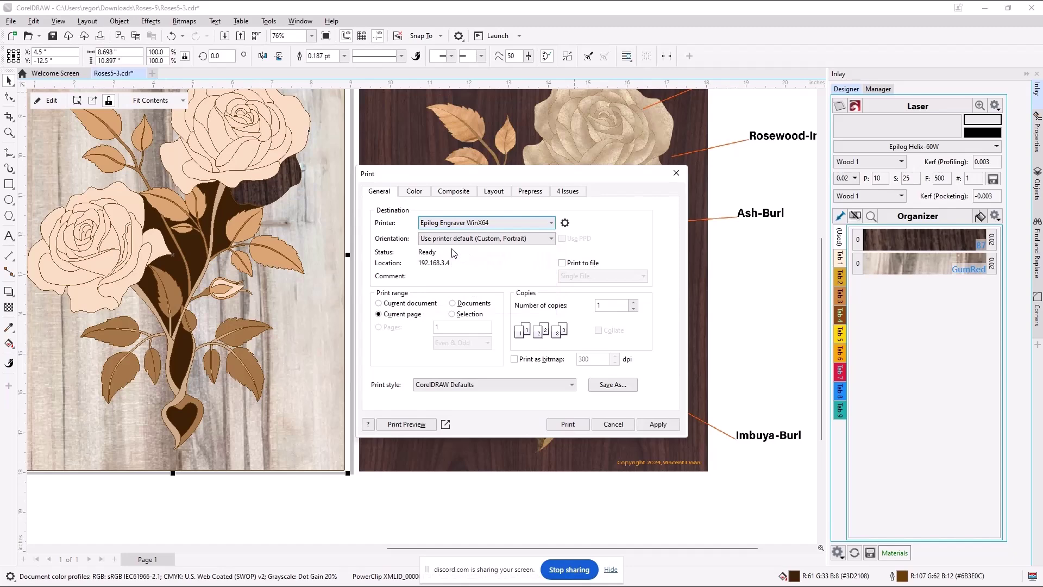
click(565, 222)
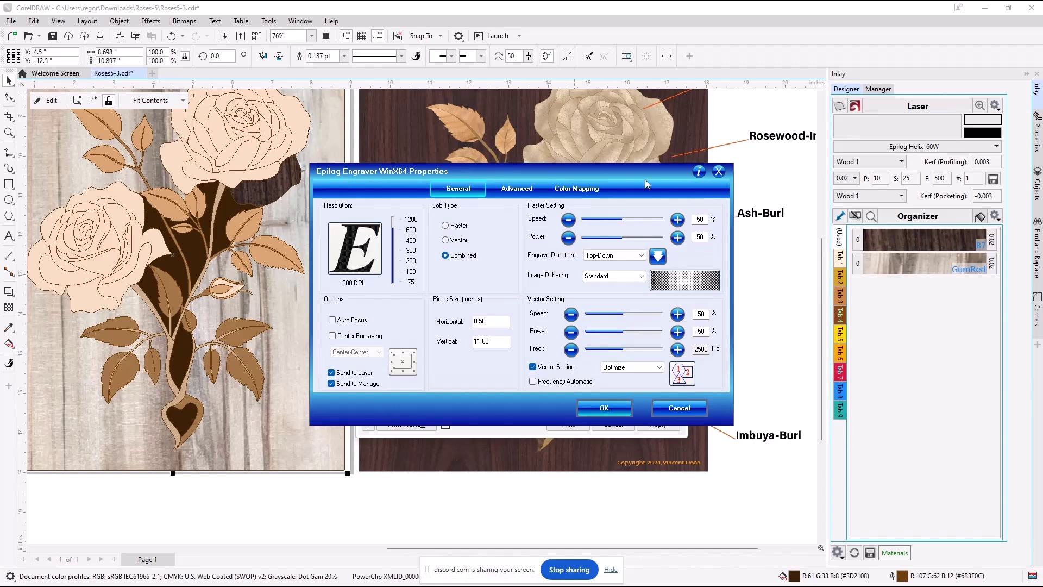
click(577, 190)
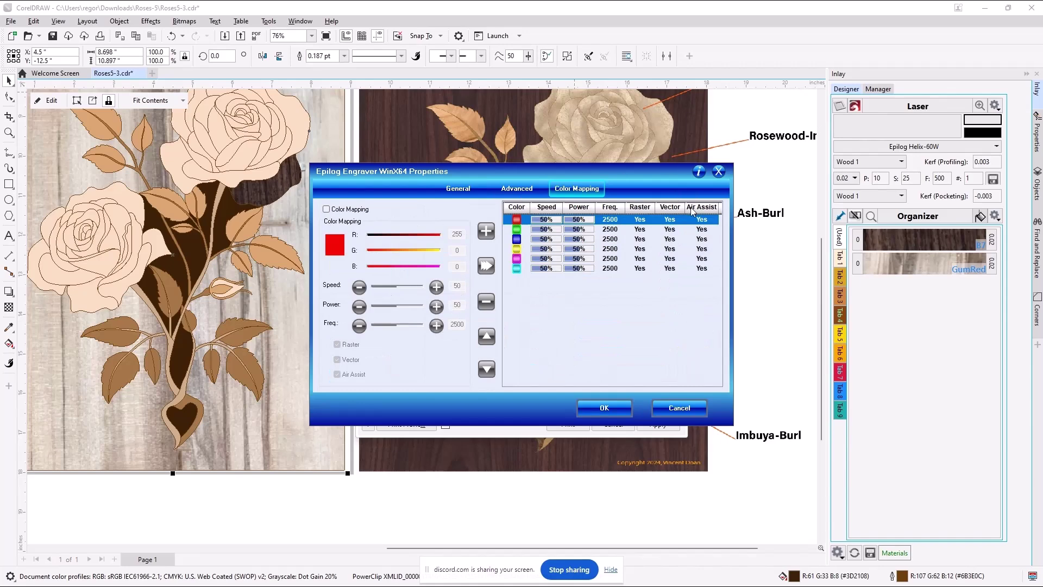
click(457, 188)
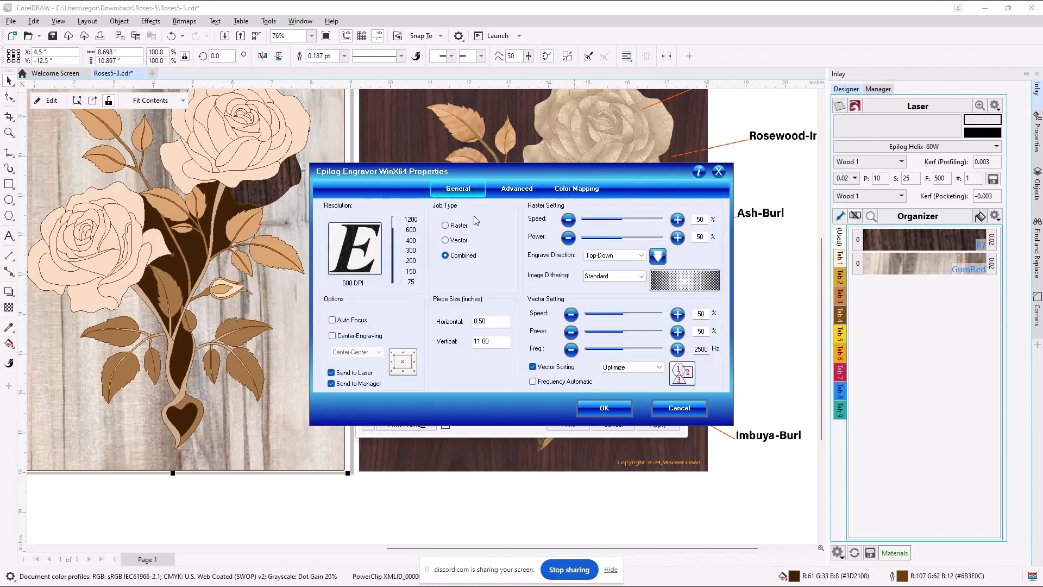
click(698, 410)
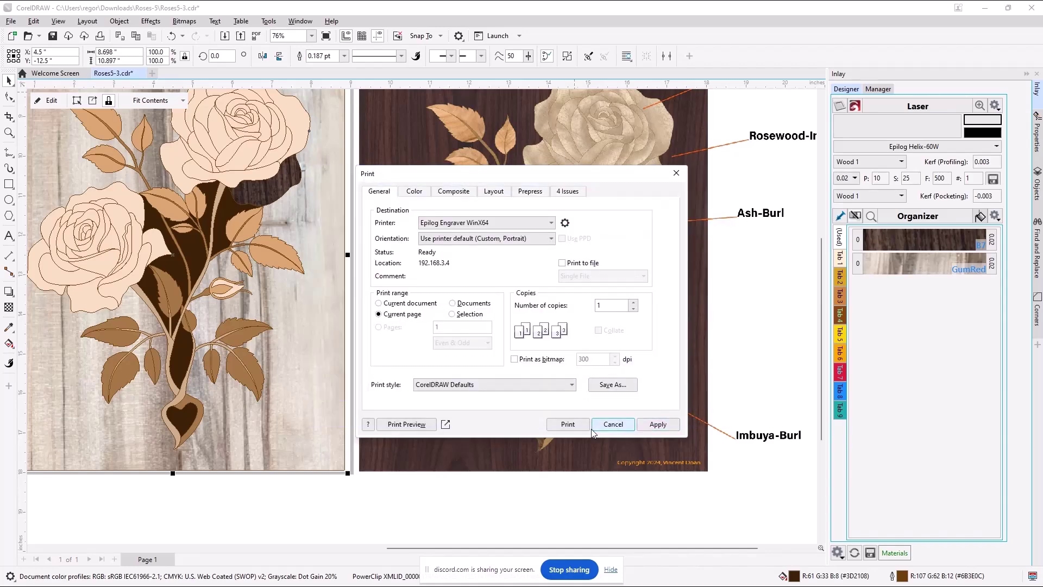
click(620, 426)
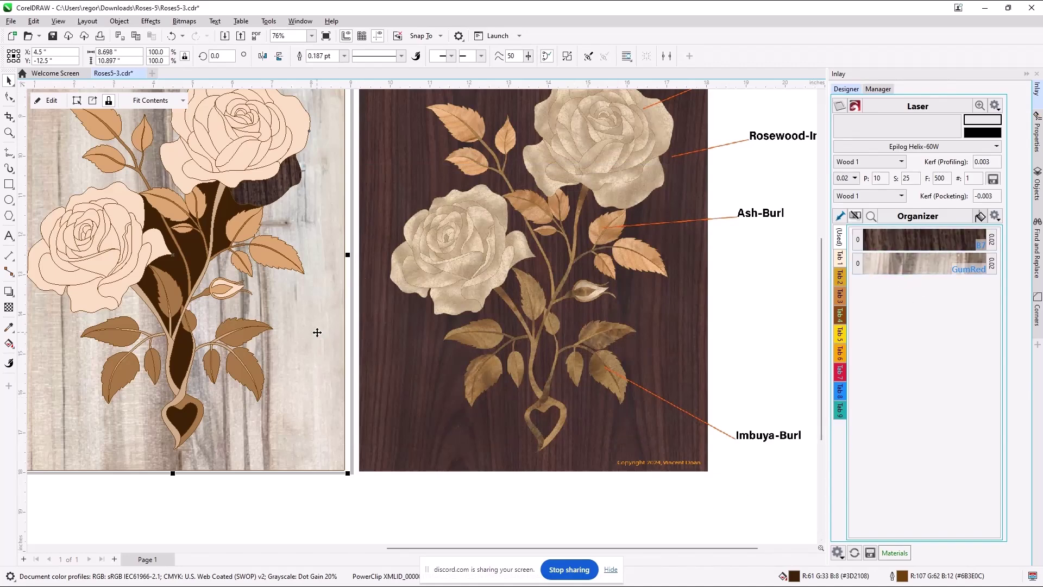
Step: Remove the veneer images from the vector design's background and from the upper rose's lower petal, restoring their plain fills
click(318, 504)
click(311, 425)
click(856, 217)
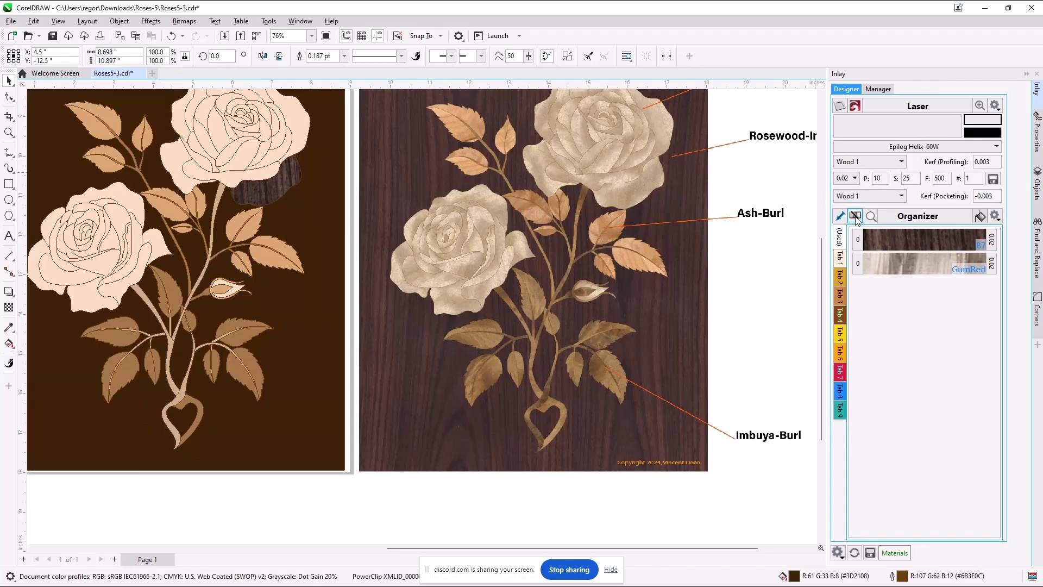
click(285, 193)
click(857, 216)
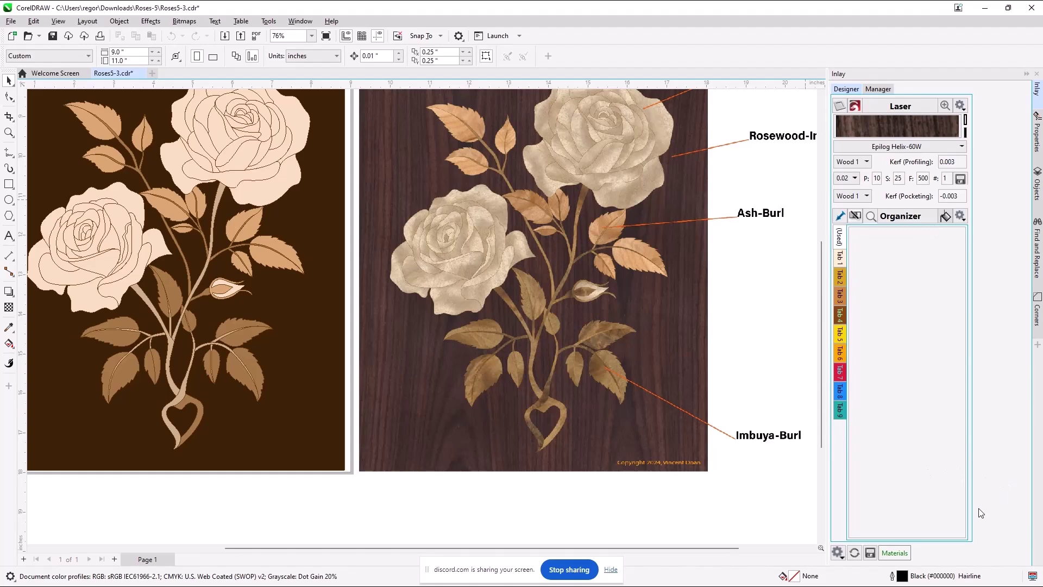
Step: Look through the available sample designs and open the Database Manager
click(837, 552)
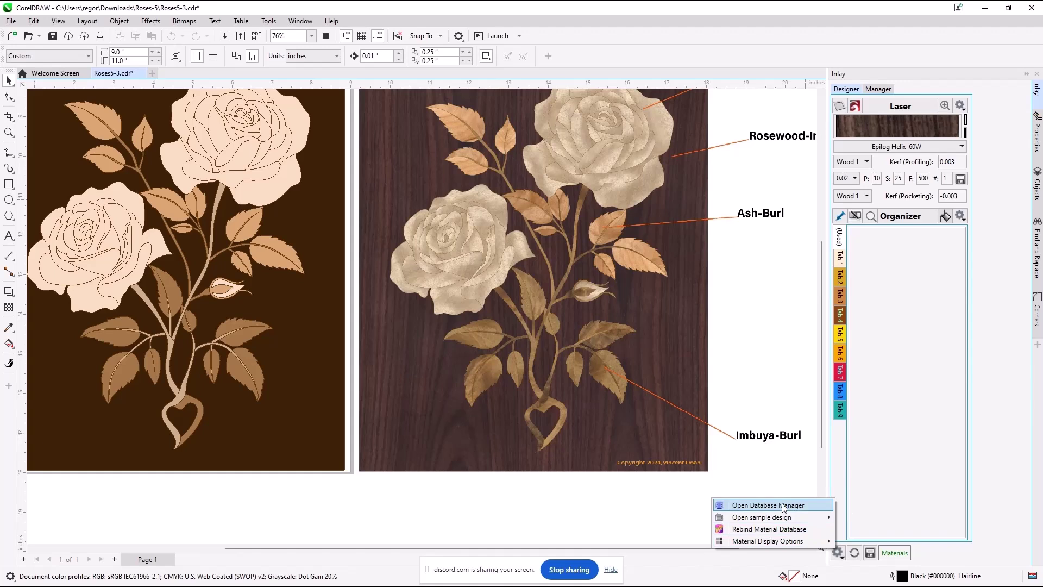
mouse_move(788, 542)
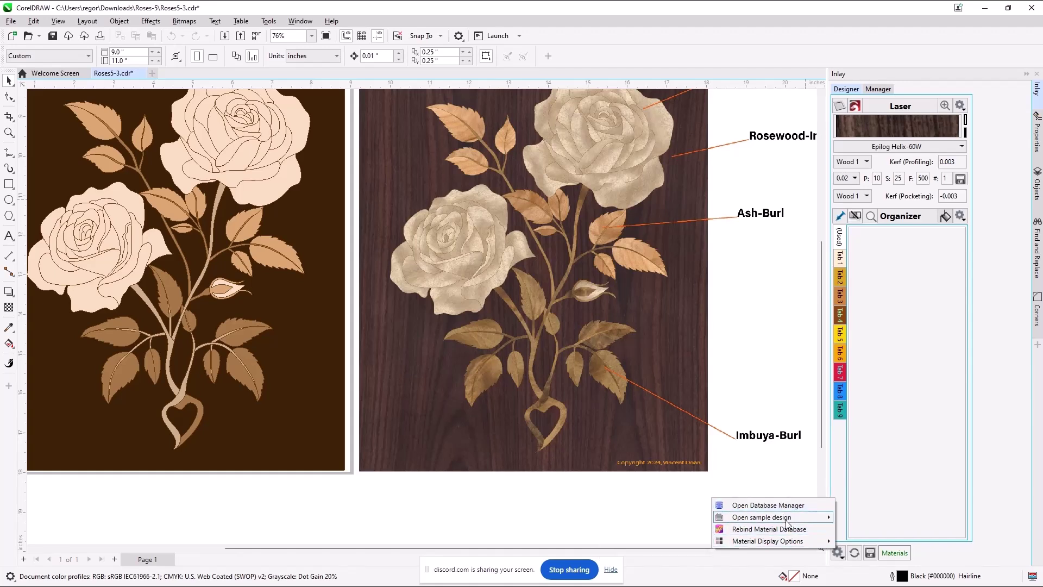
mouse_move(788, 523)
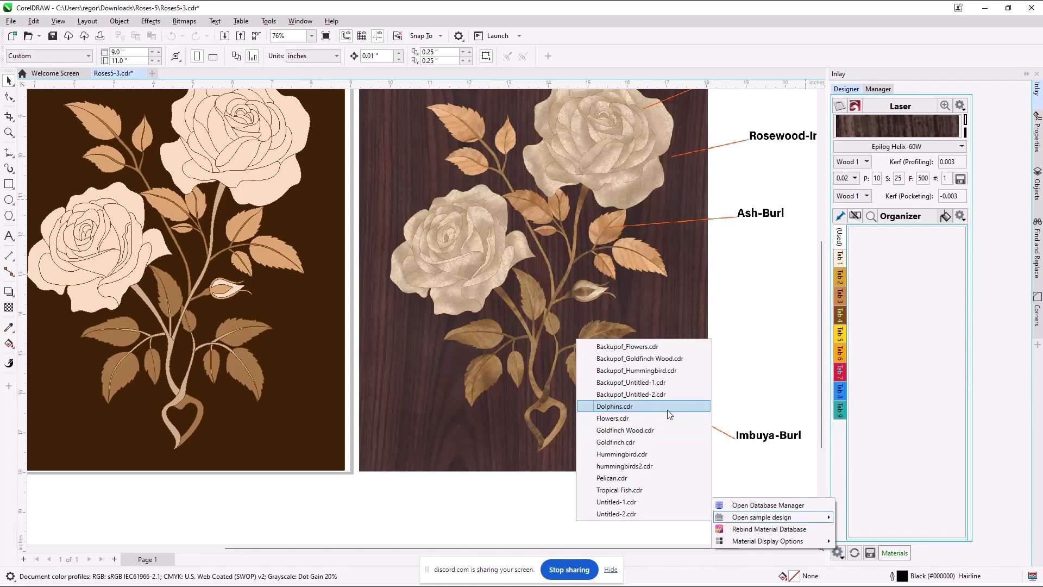
click(765, 505)
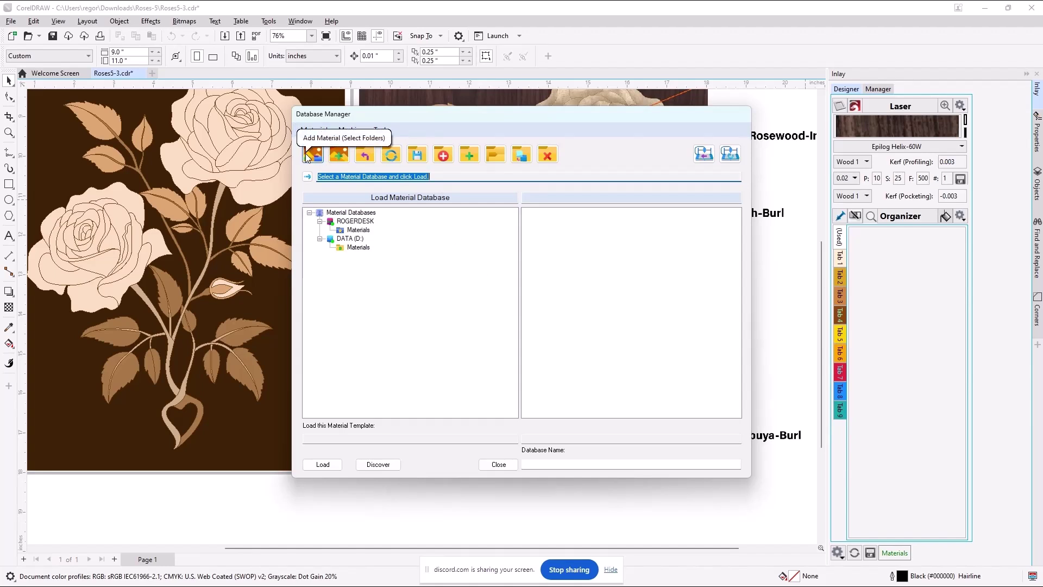
Step: Try to create a material database named Rose5 from the ImagePaint Default template
click(444, 158)
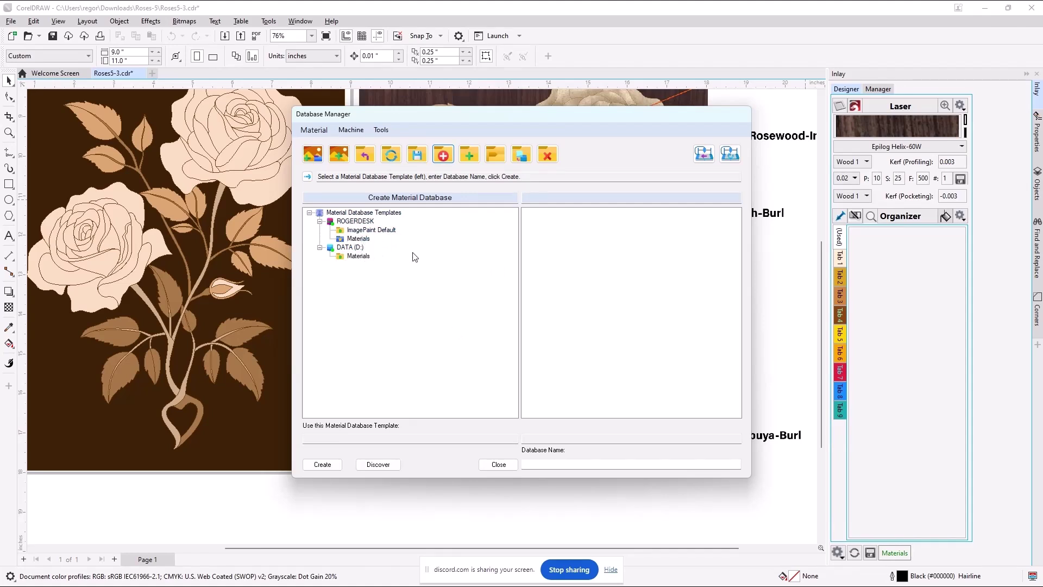
click(389, 232)
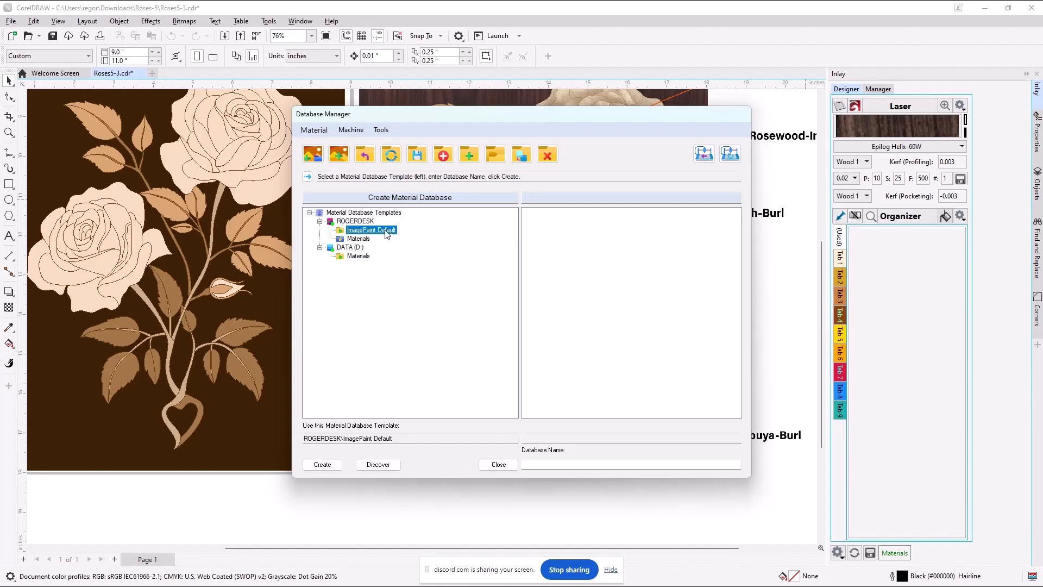
click(541, 462)
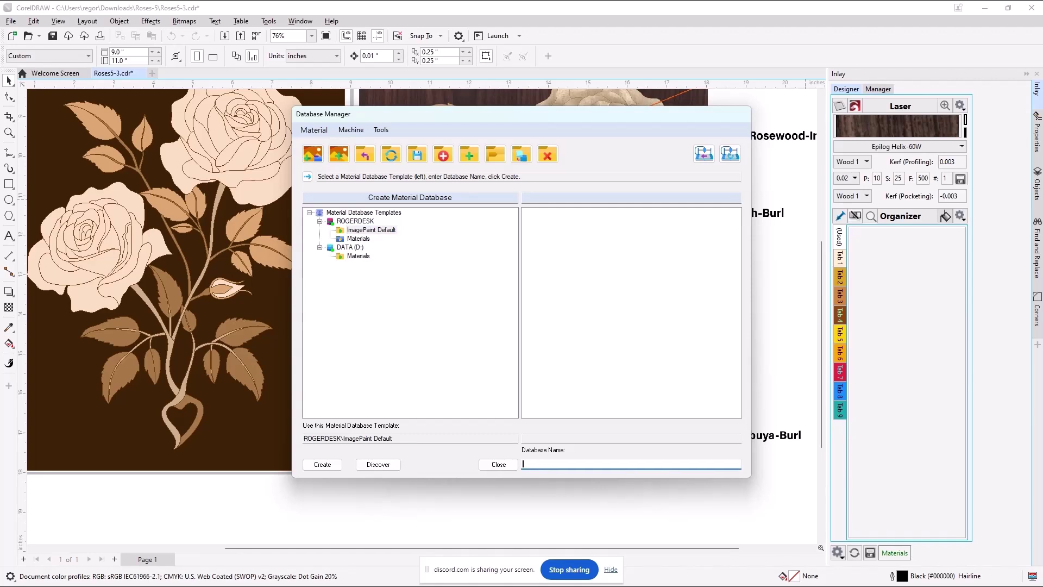
text(Rose5)
click(325, 466)
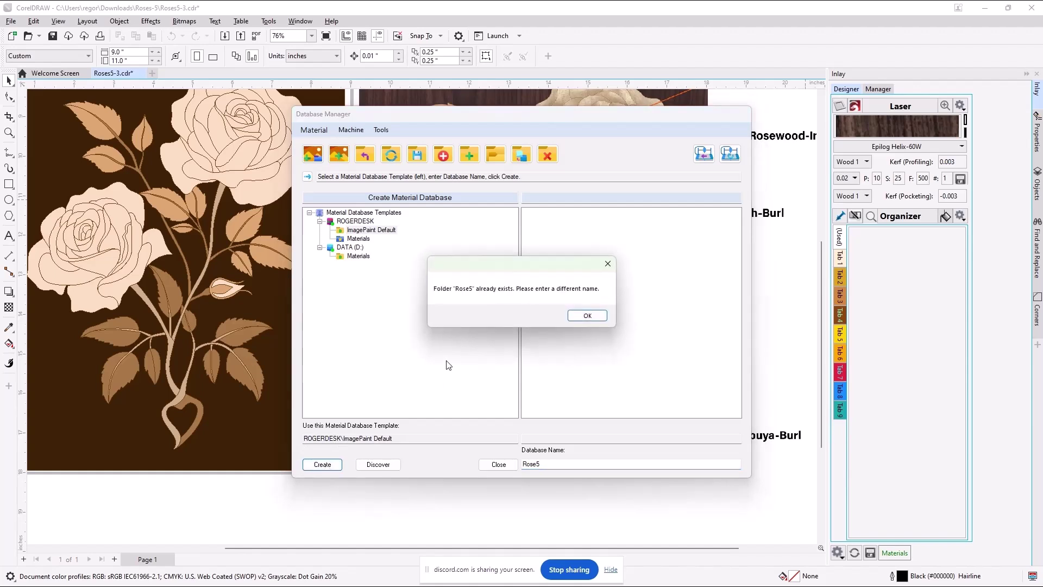
Step: Change the database name to Rose and create it, reassigning the document to it without saving the previous database's changes
click(587, 315)
click(541, 463)
drag(541, 463, 538, 462)
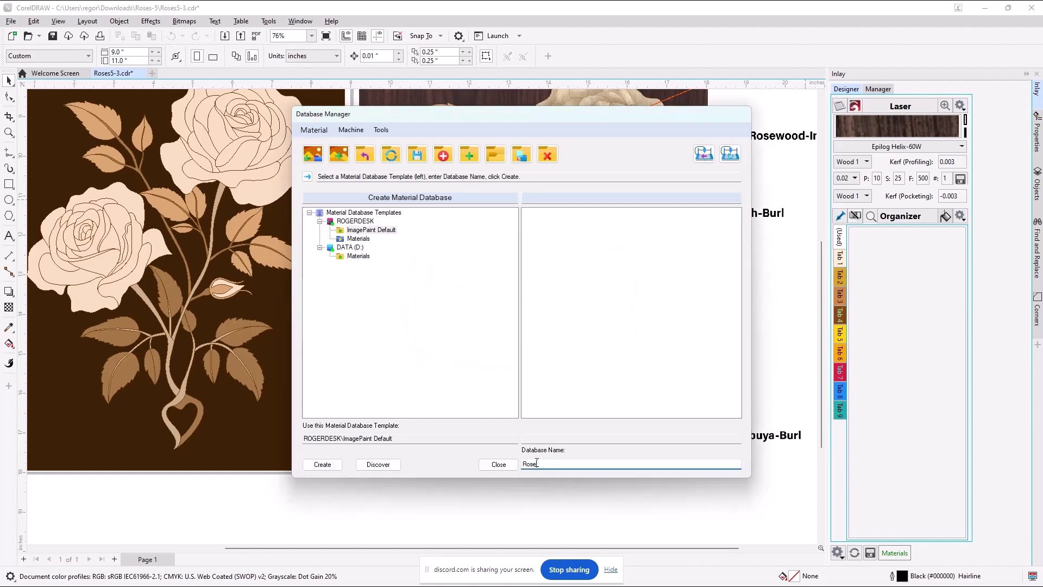
click(320, 465)
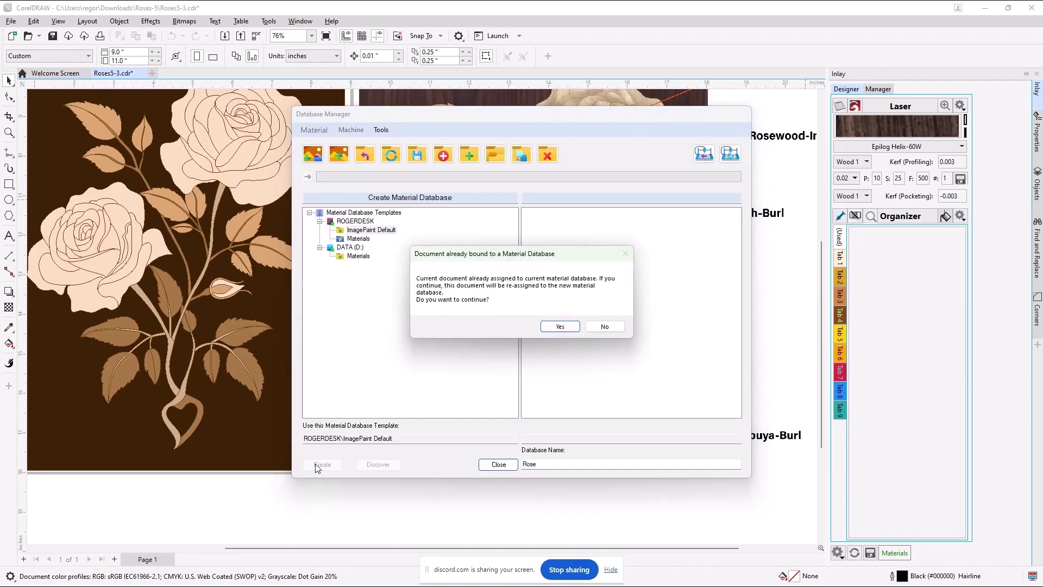
click(559, 326)
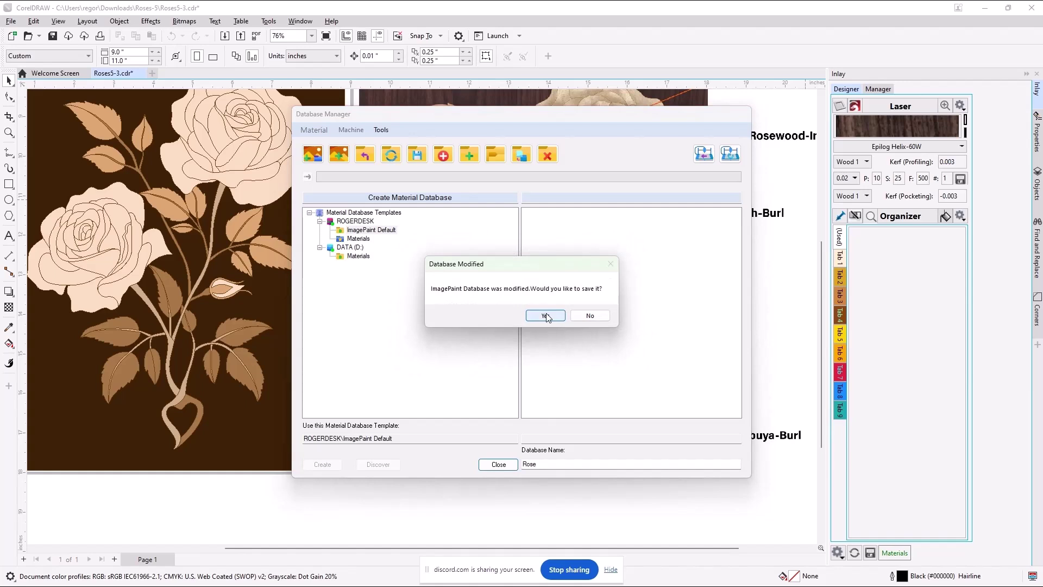
click(585, 317)
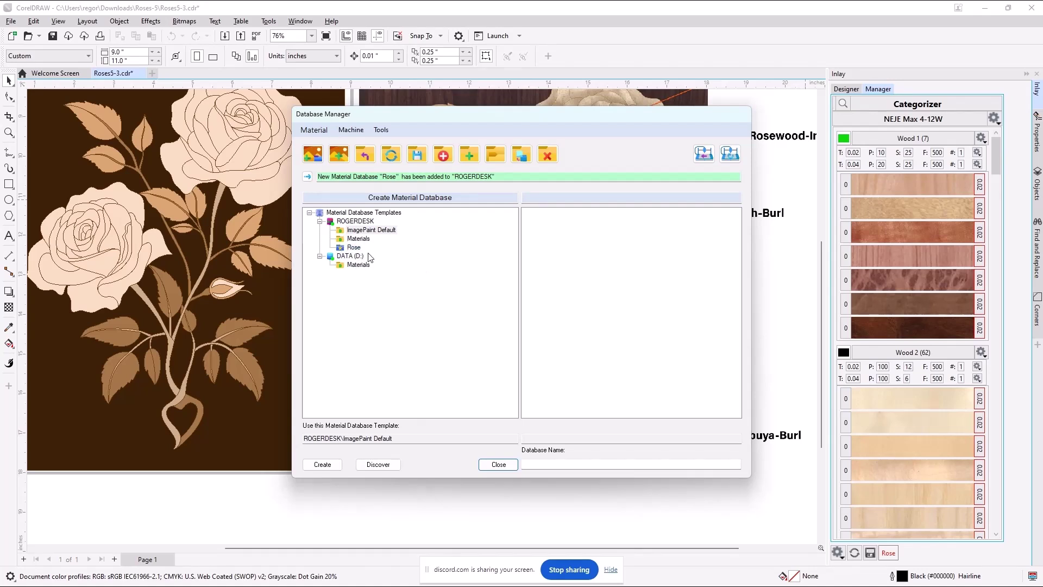
Step: Load the Rose material database, reassign the document to it, save the modified database, and close the Database Manager
click(353, 248)
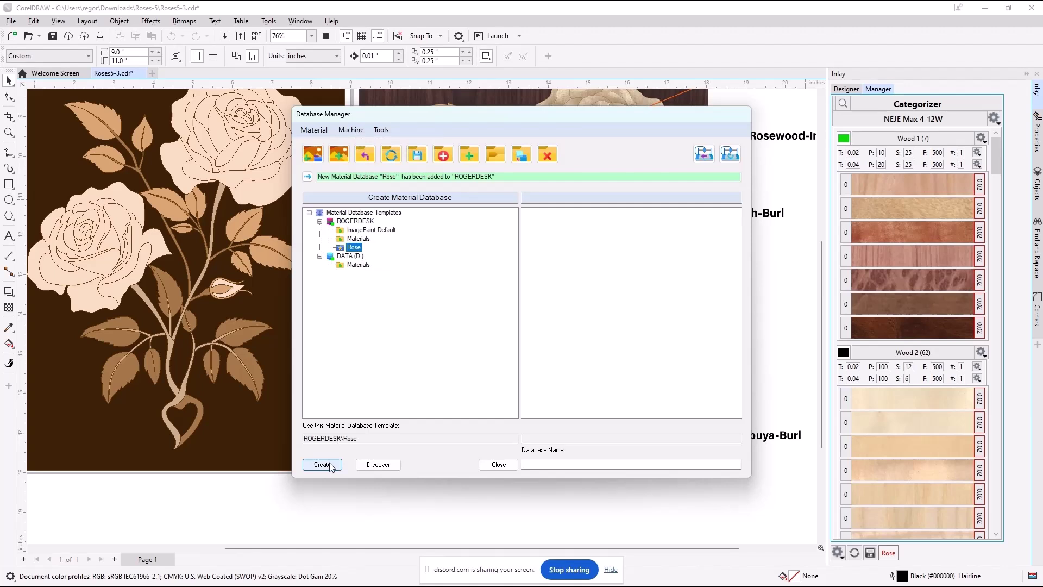
click(366, 156)
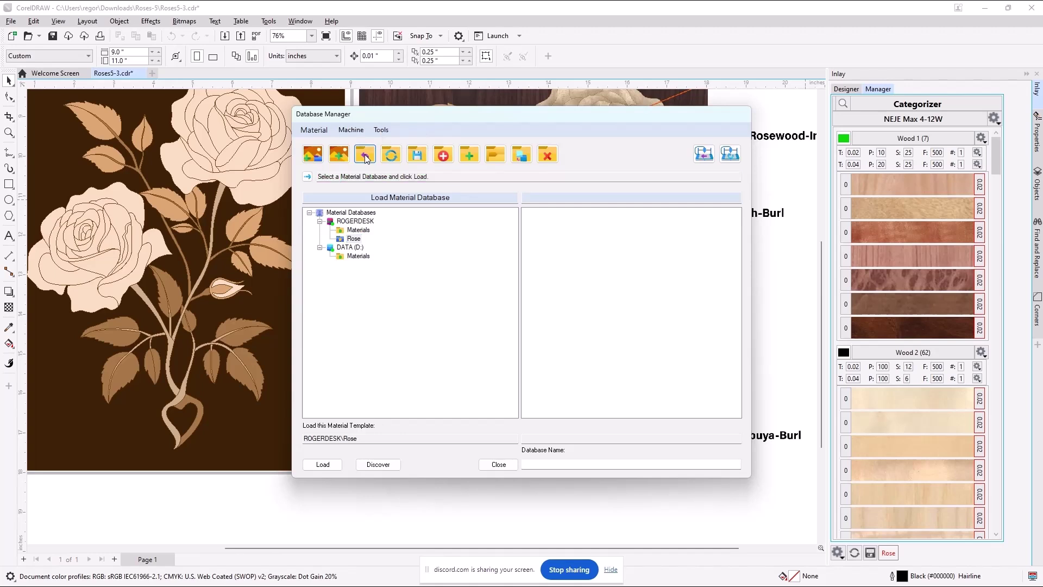
click(355, 239)
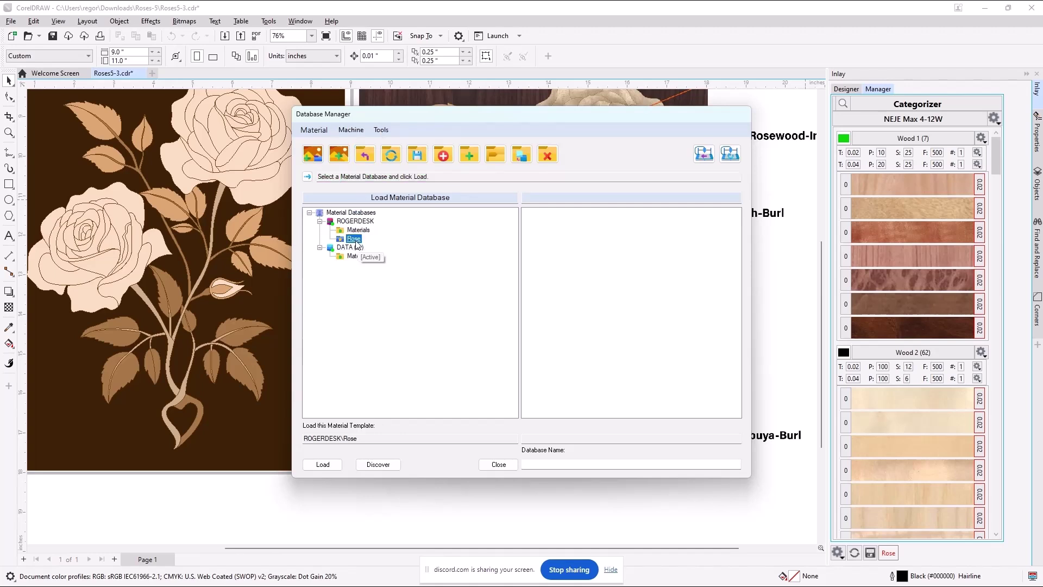
click(322, 465)
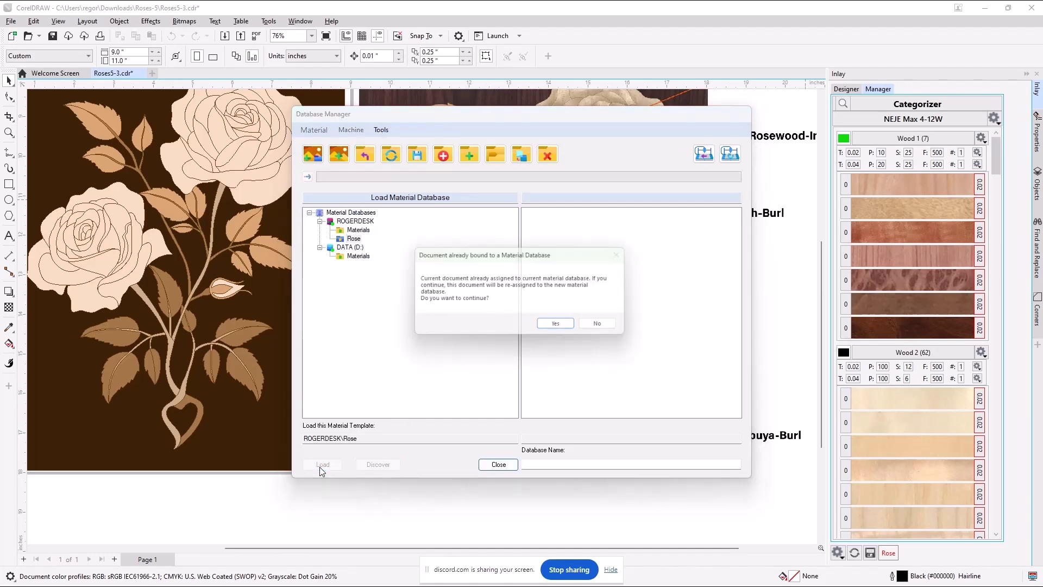
click(565, 330)
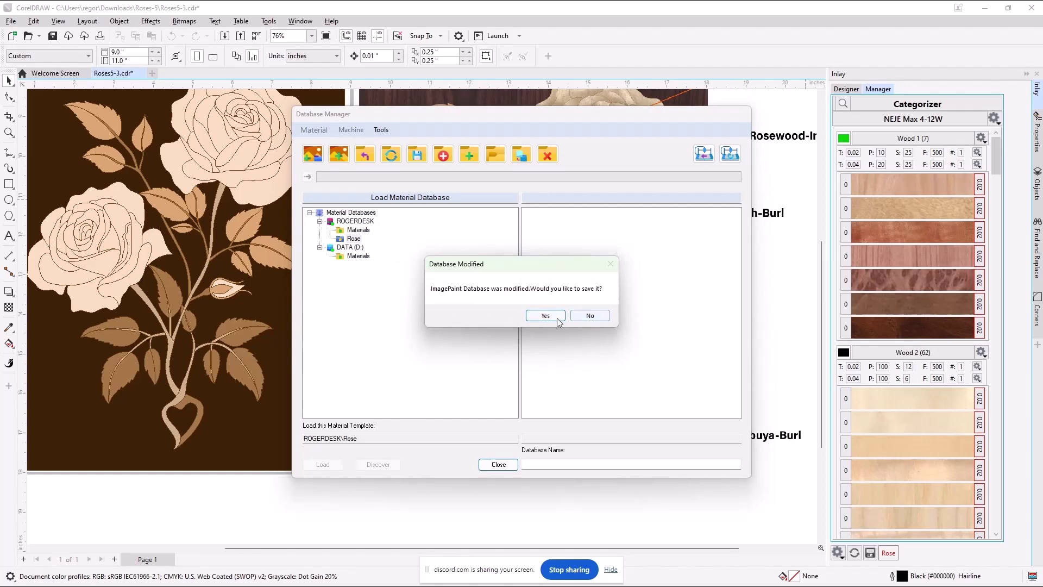
click(546, 316)
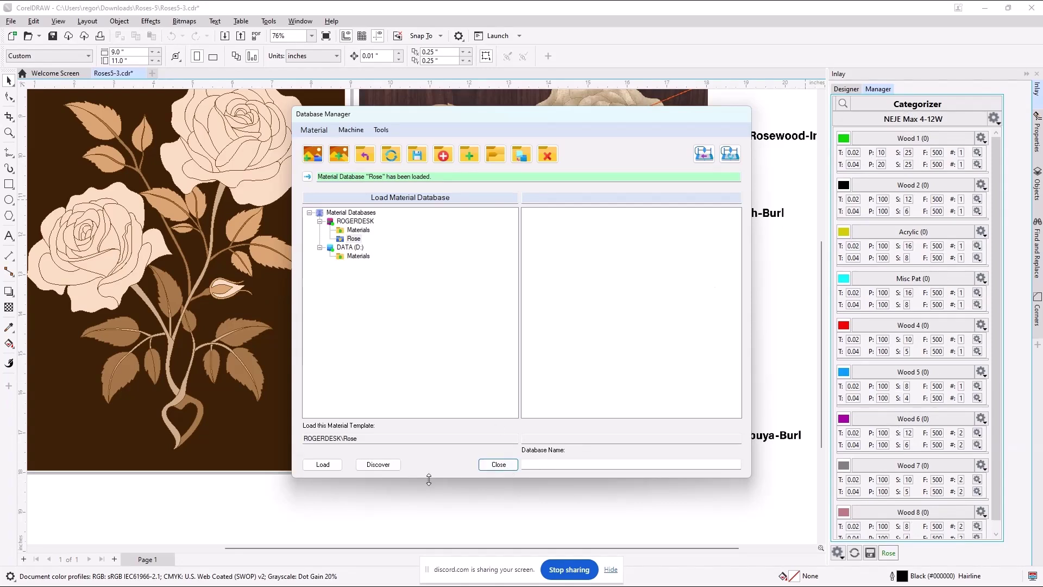
click(499, 466)
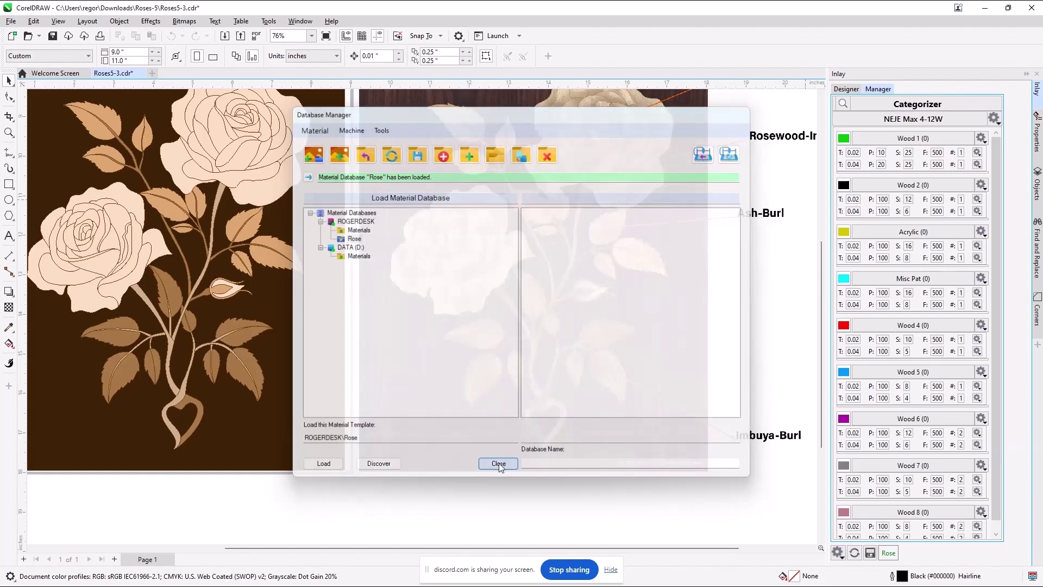
Step: Choose NEJE Max 4-12W as the Categorizer's machine and start adding material files to the Rose database
click(917, 119)
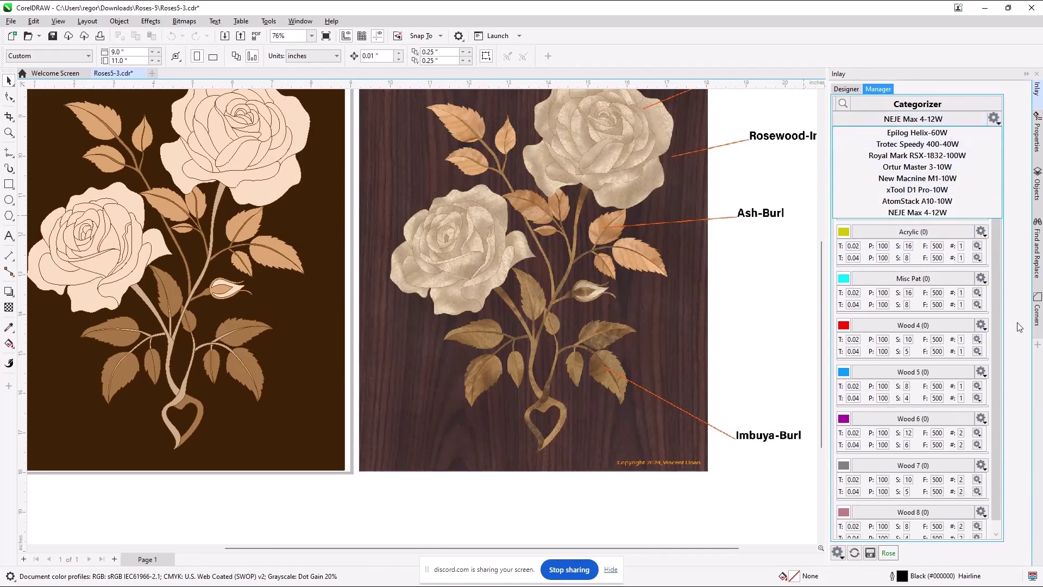
click(917, 213)
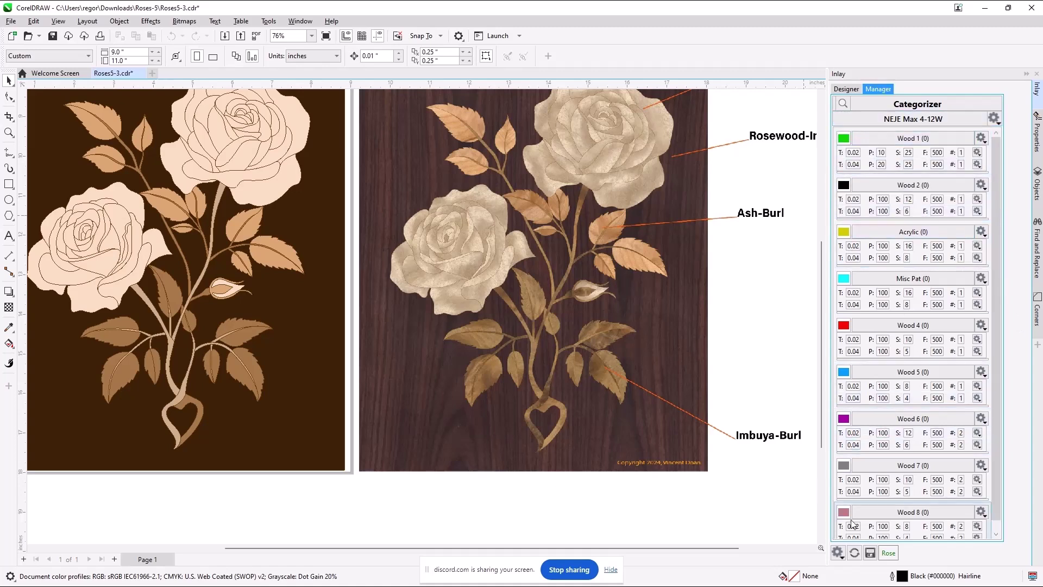
click(837, 553)
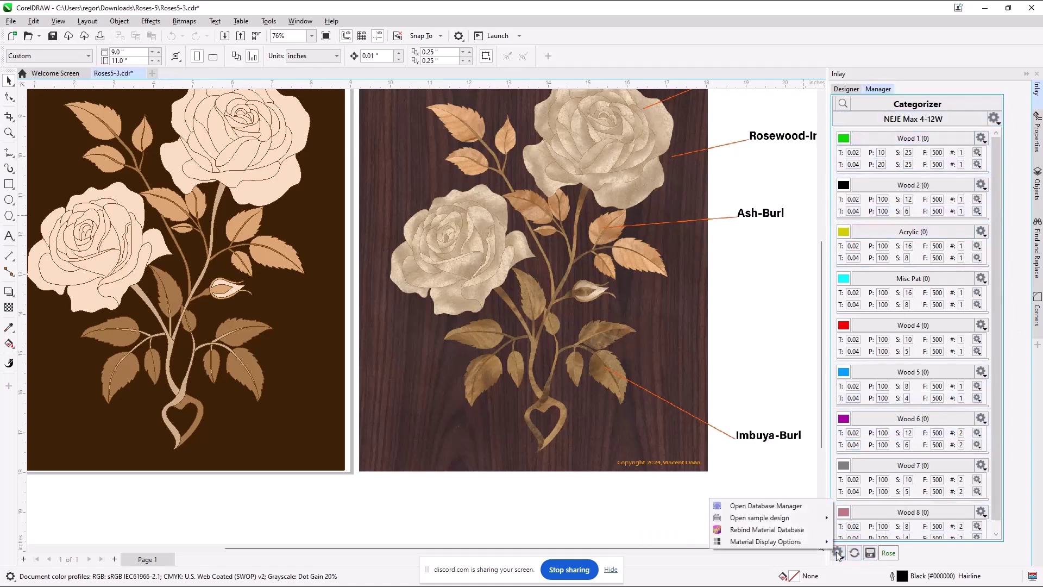
click(768, 508)
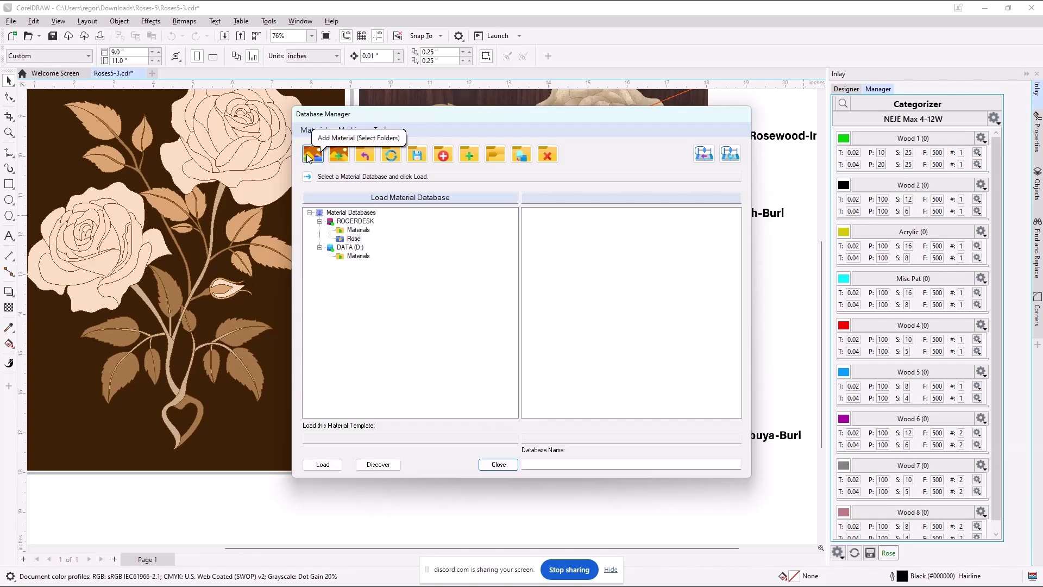
click(339, 154)
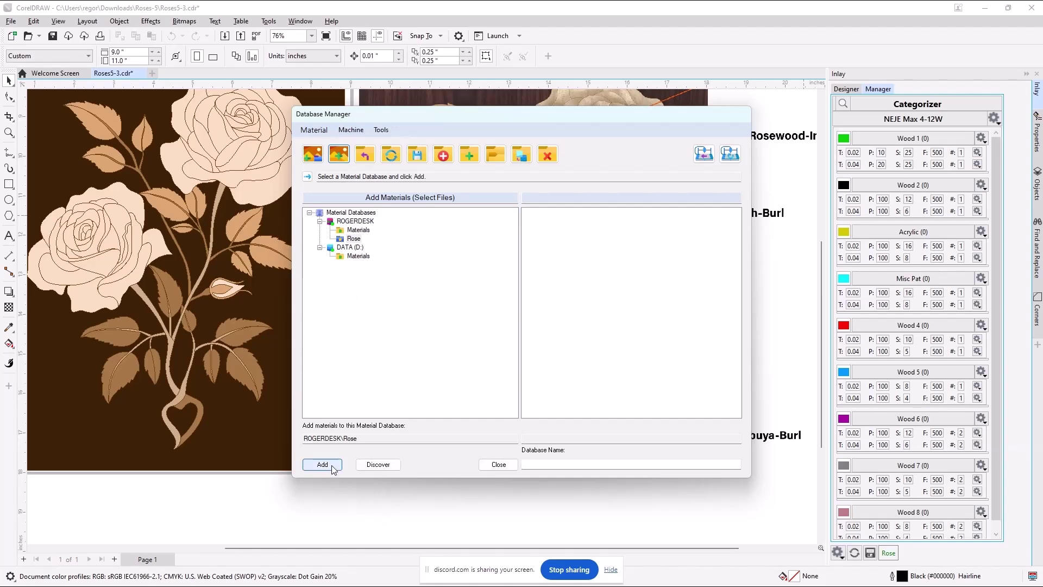
click(316, 468)
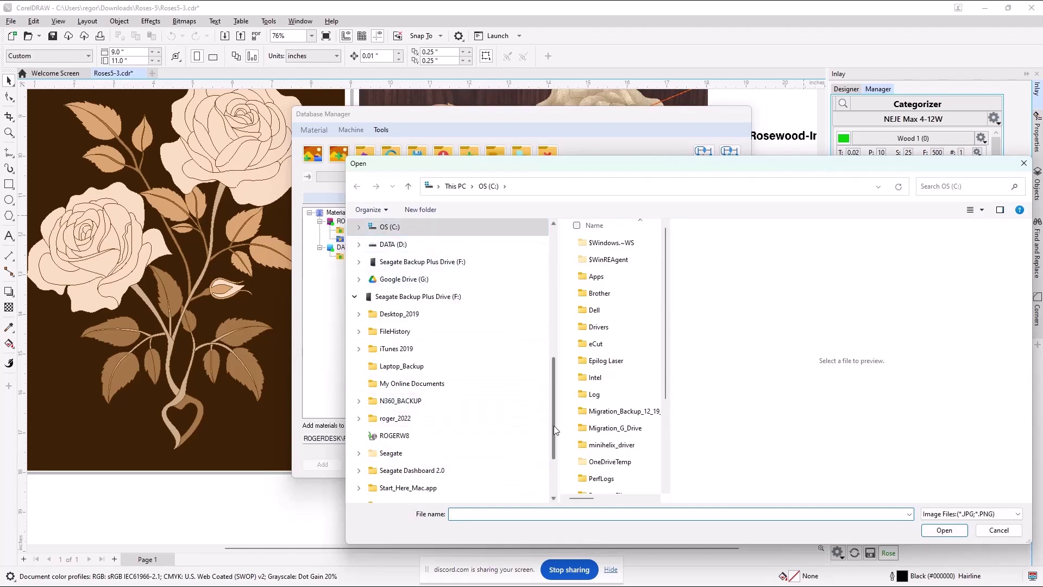
Step: Browse to the Roses-5 folder in Downloads for the veneer image files
scroll(553, 426, up, 7)
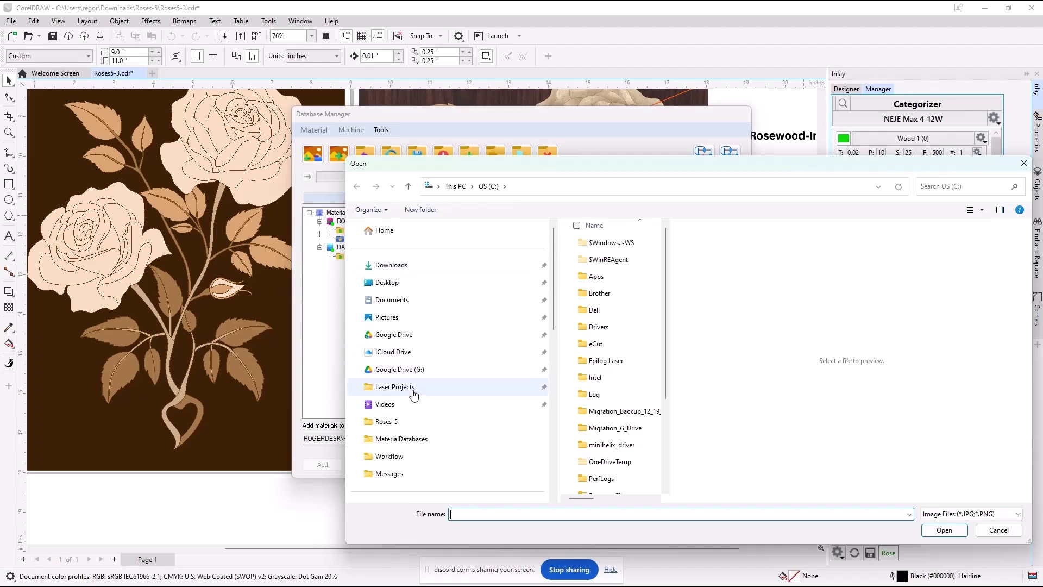
click(385, 267)
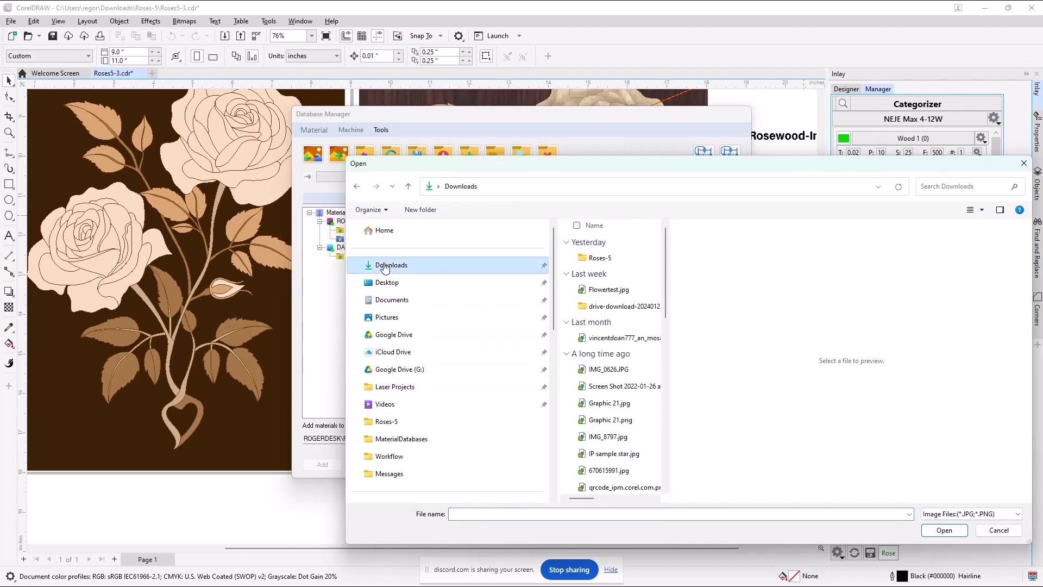
click(598, 258)
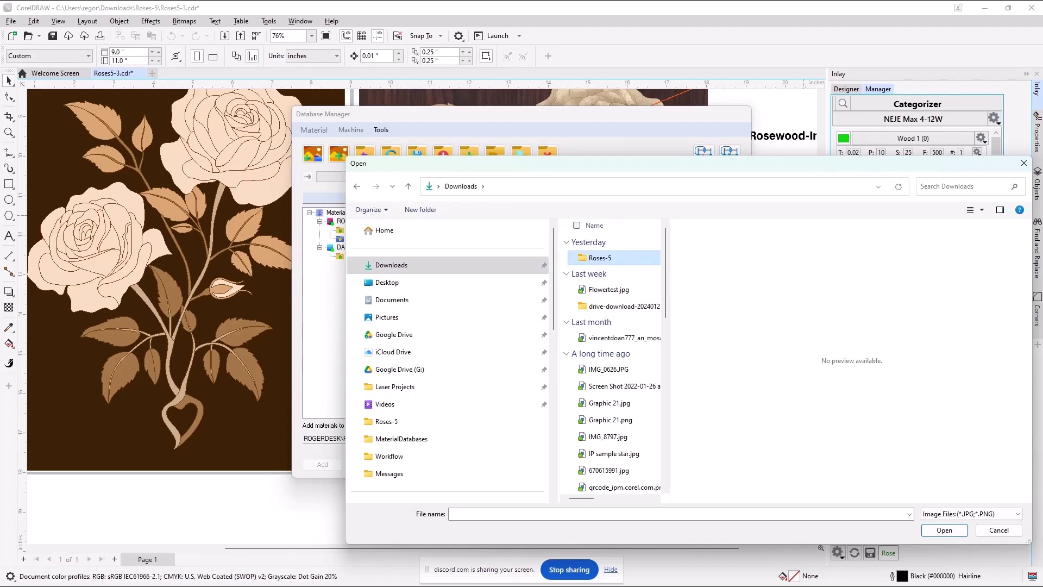
click(943, 532)
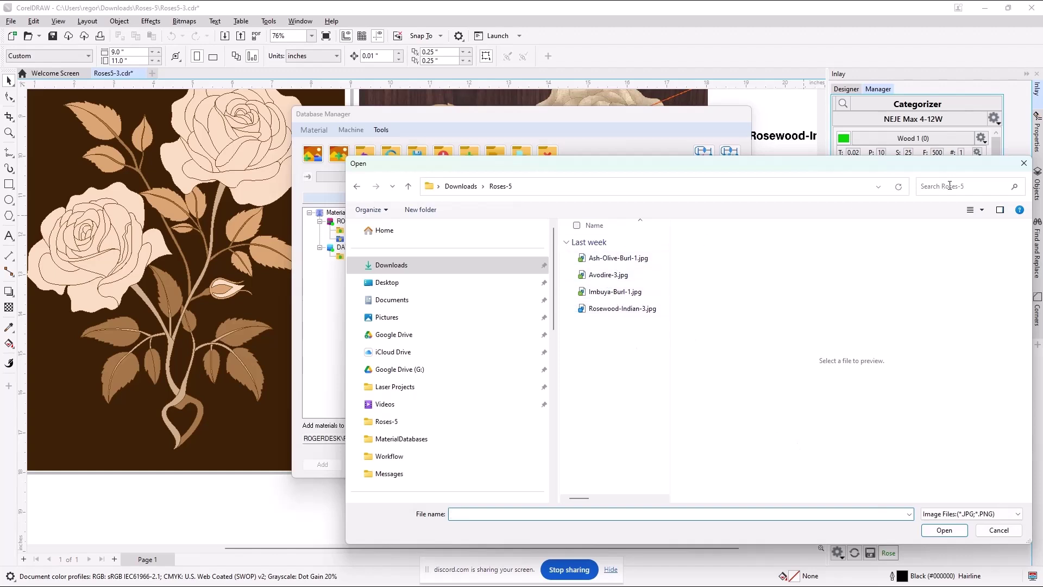
Step: Select the four veneer images from Ash-Olive-Burl-1.jpg to Rosewood-Indian-3.jpg, and clear the selection and file names
click(982, 210)
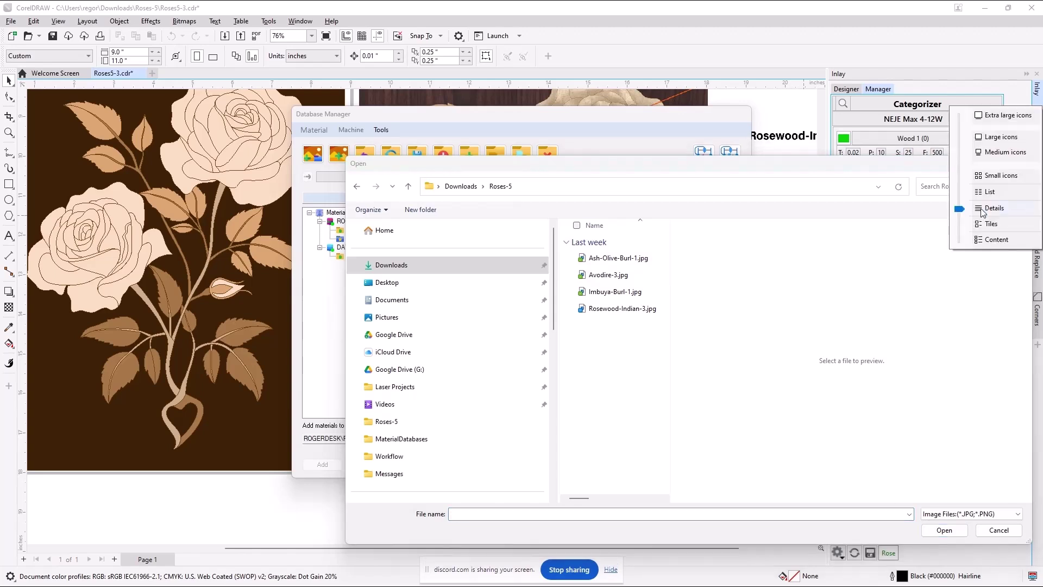
click(611, 259)
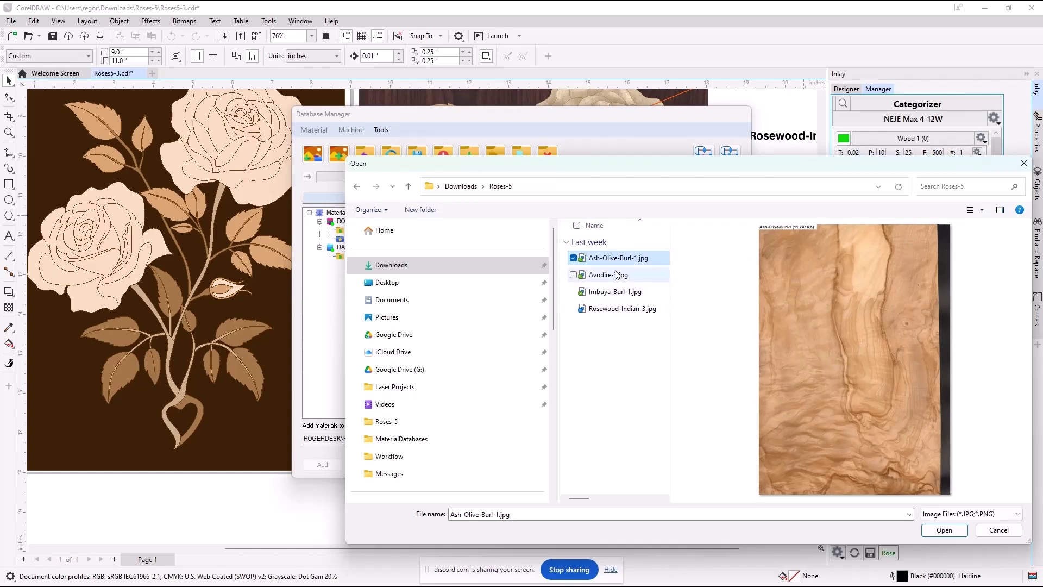
shift+click(630, 313)
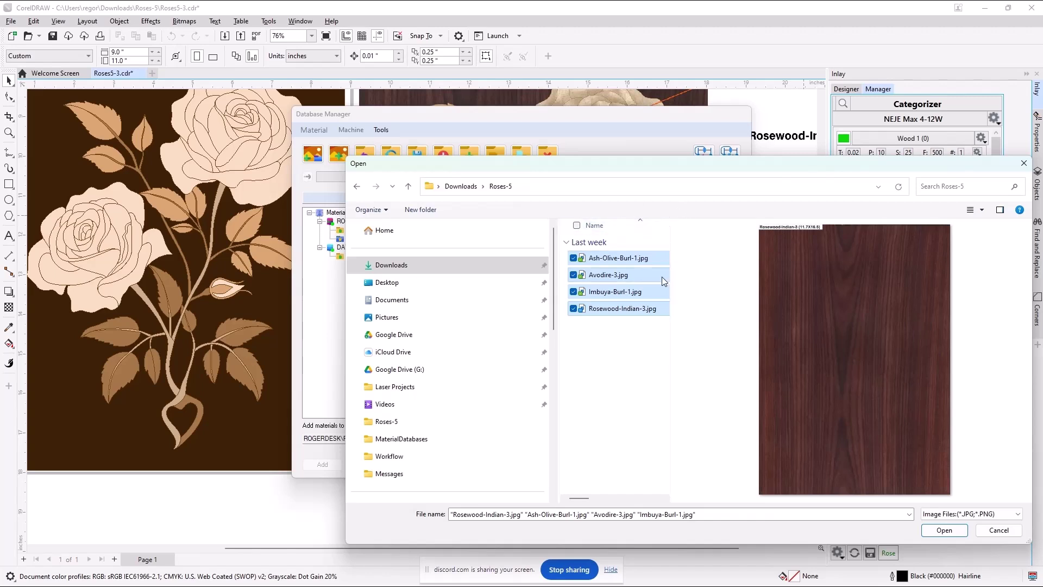
click(679, 515)
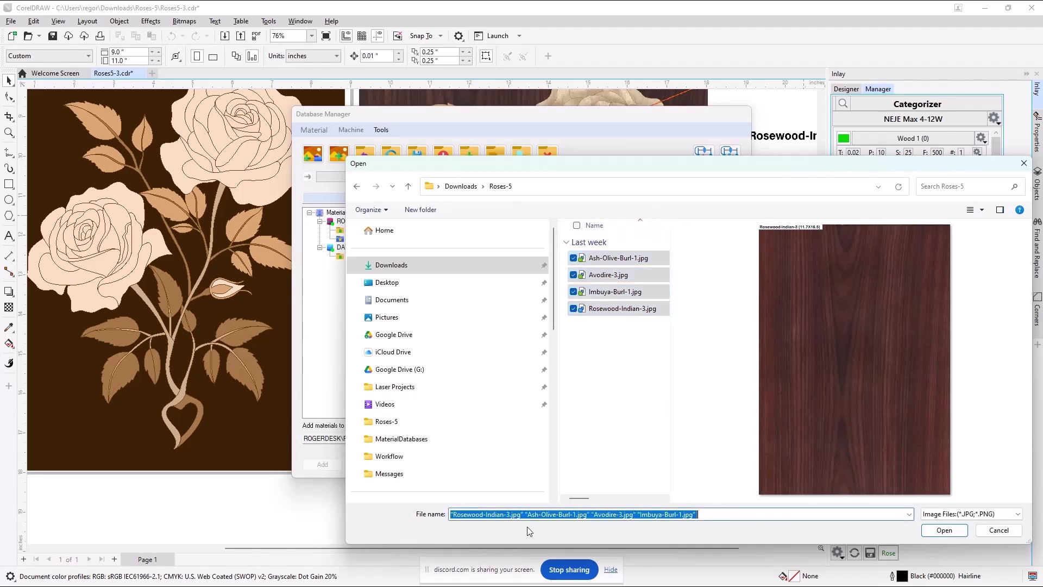
key(BackSpace)
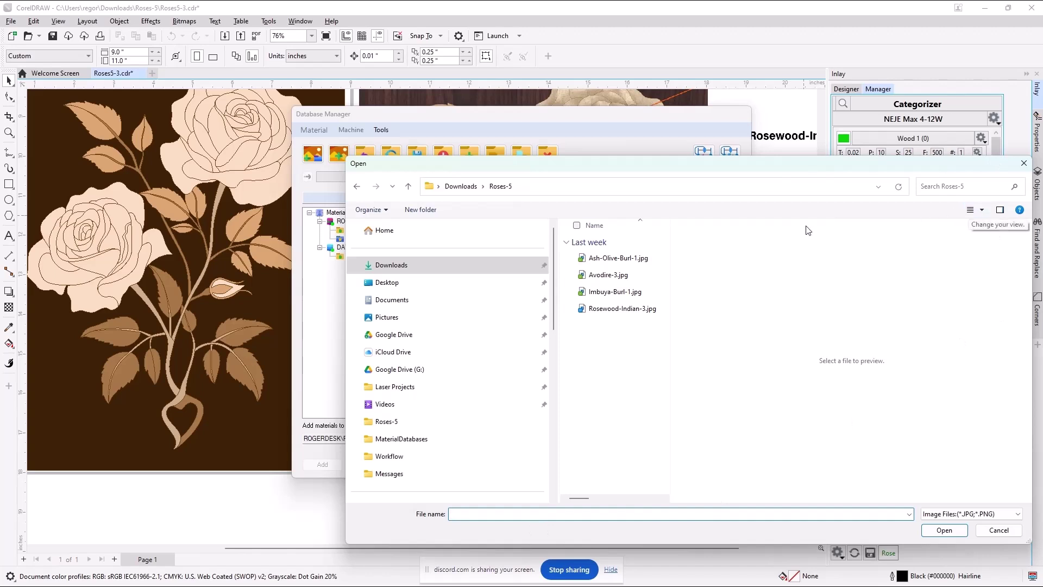
Step: Hide the preview pane of the file browser to make room for the file detail columns
right_click(614, 228)
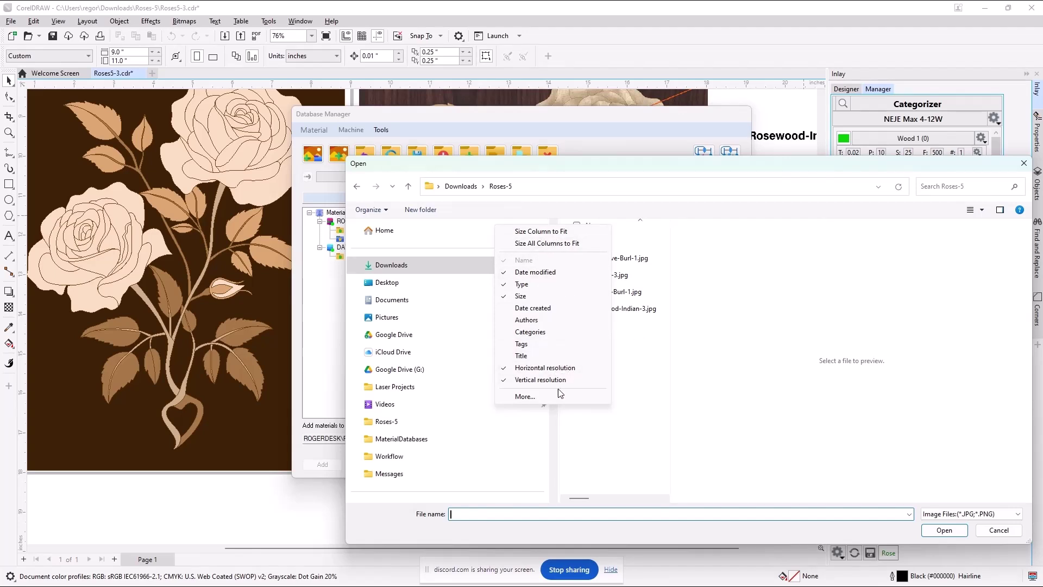
click(778, 210)
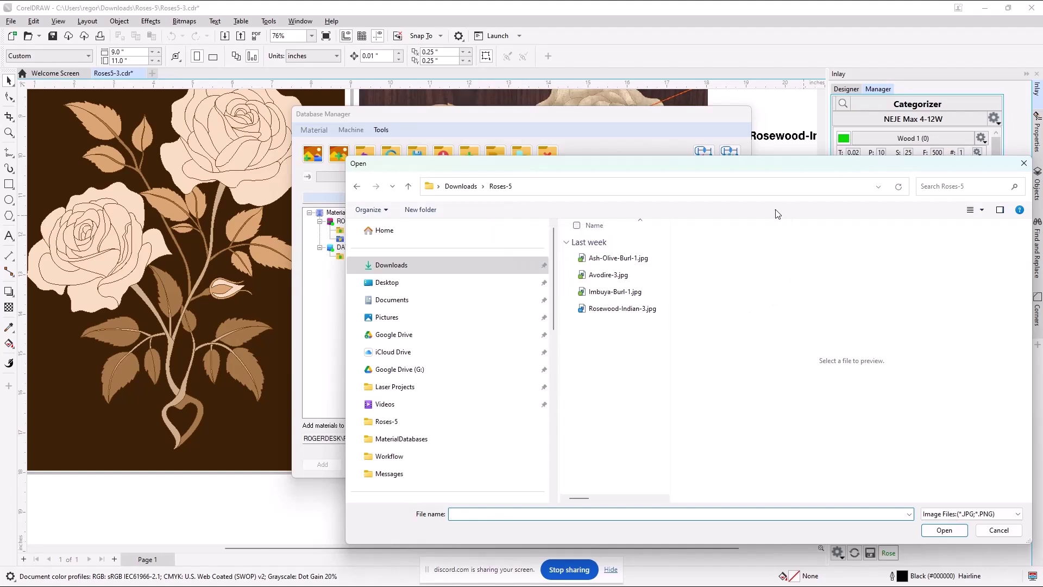
click(1000, 210)
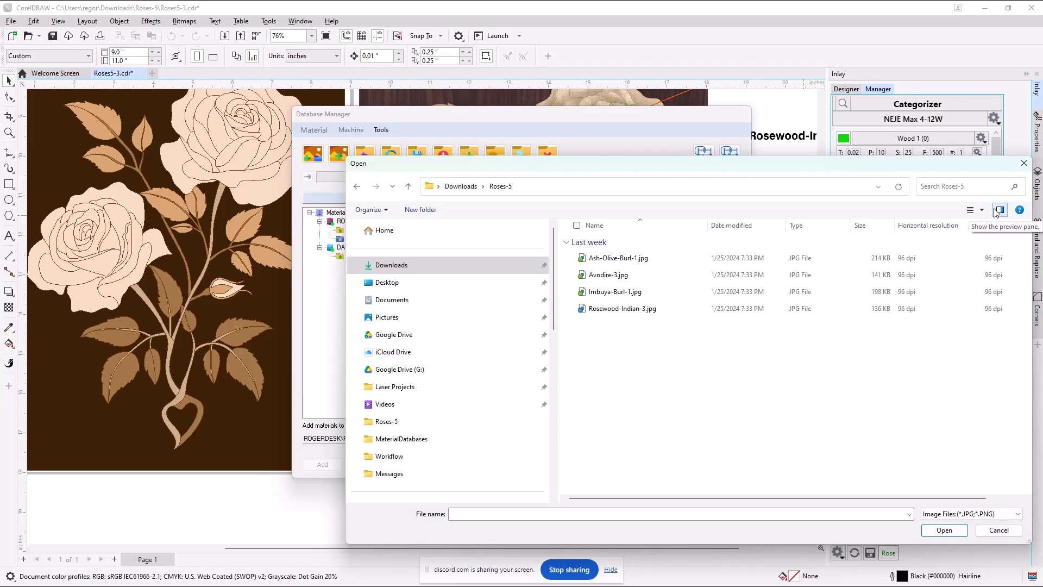
right_click(657, 230)
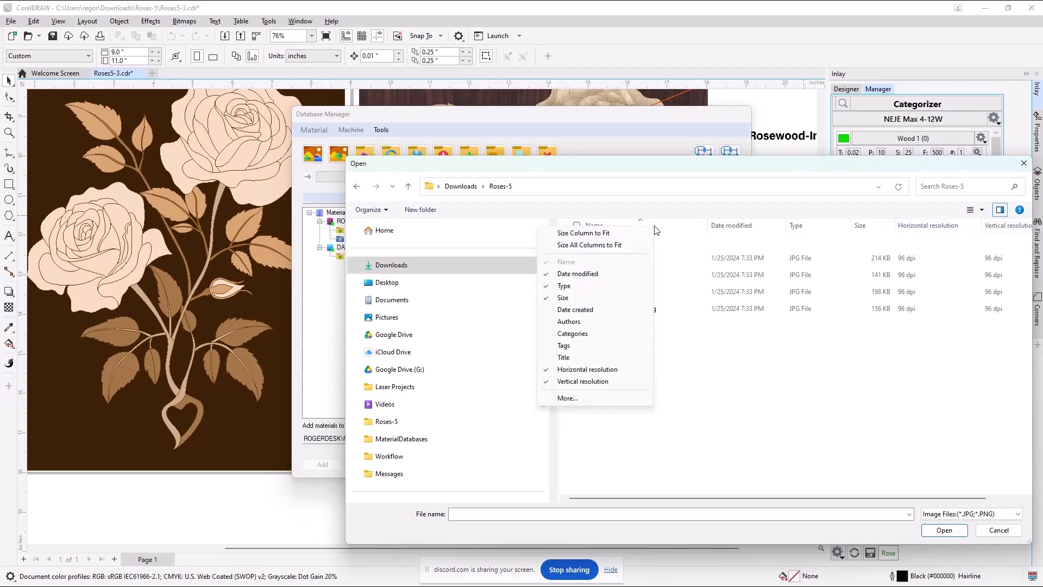
click(566, 398)
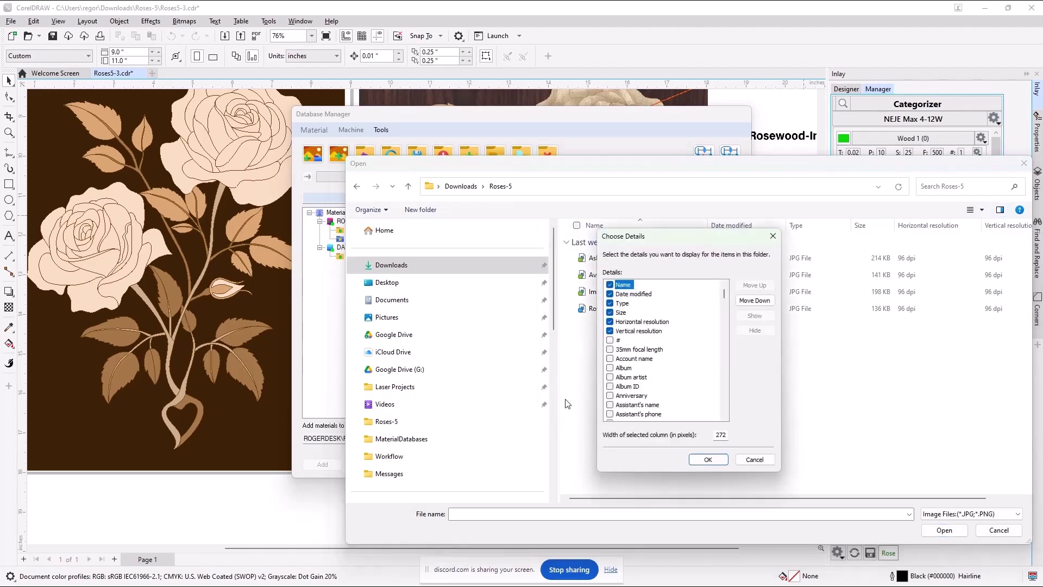
click(696, 325)
key(h)
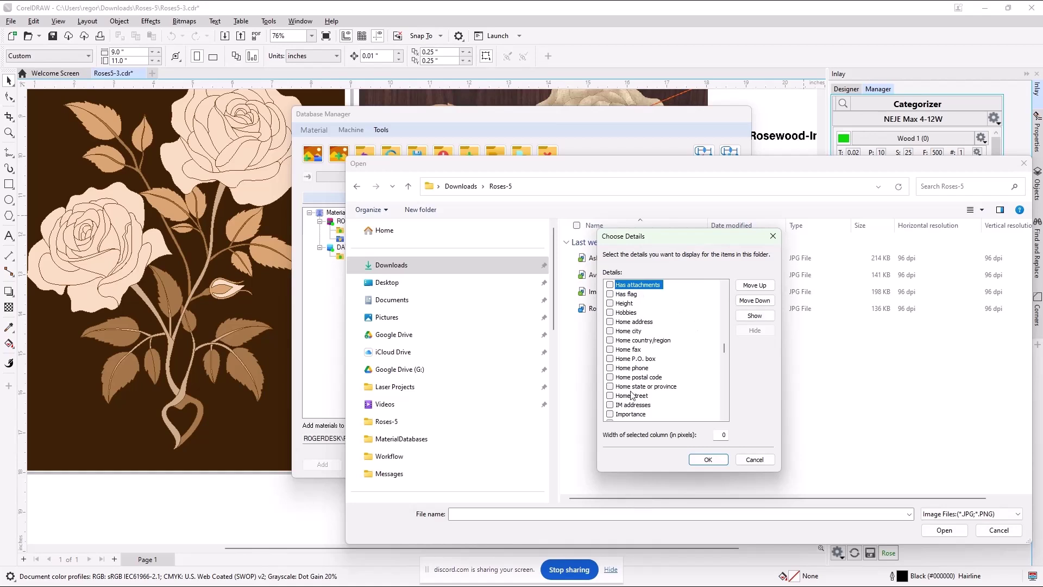
scroll(663, 319, up, 3)
scroll(665, 318, up, 20)
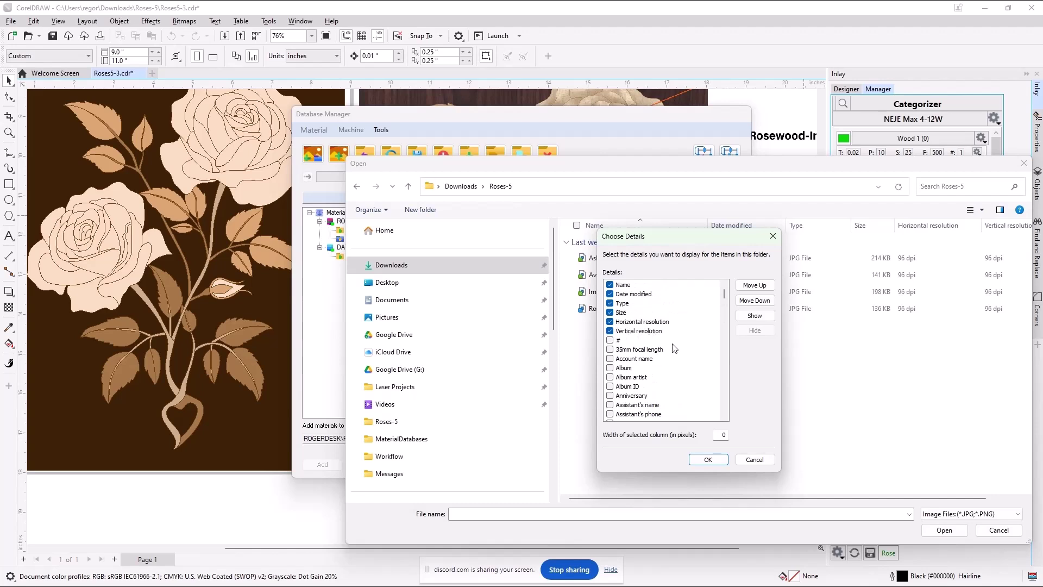
scroll(674, 348, down, 20)
click(673, 349)
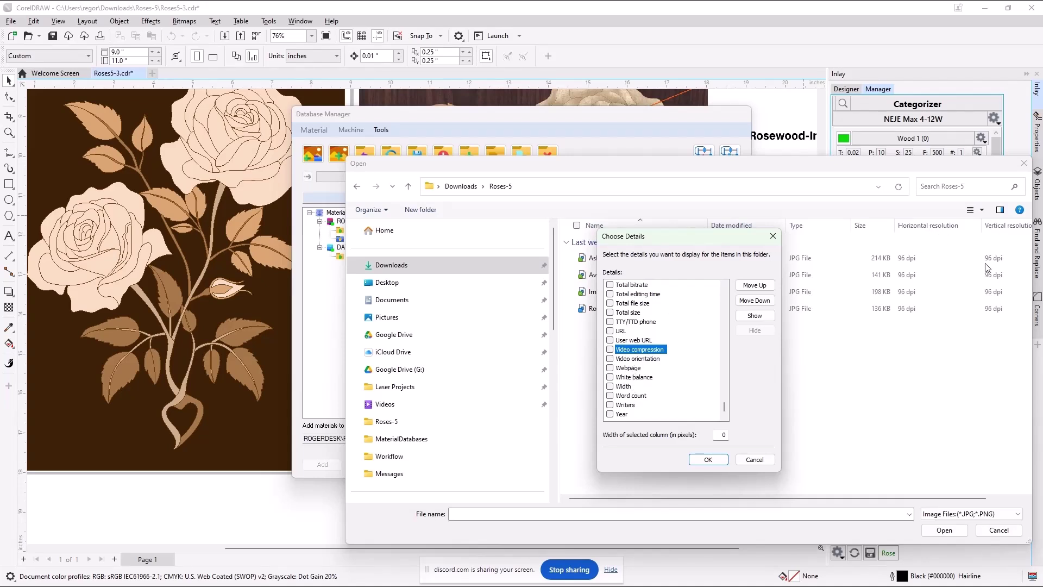
click(754, 459)
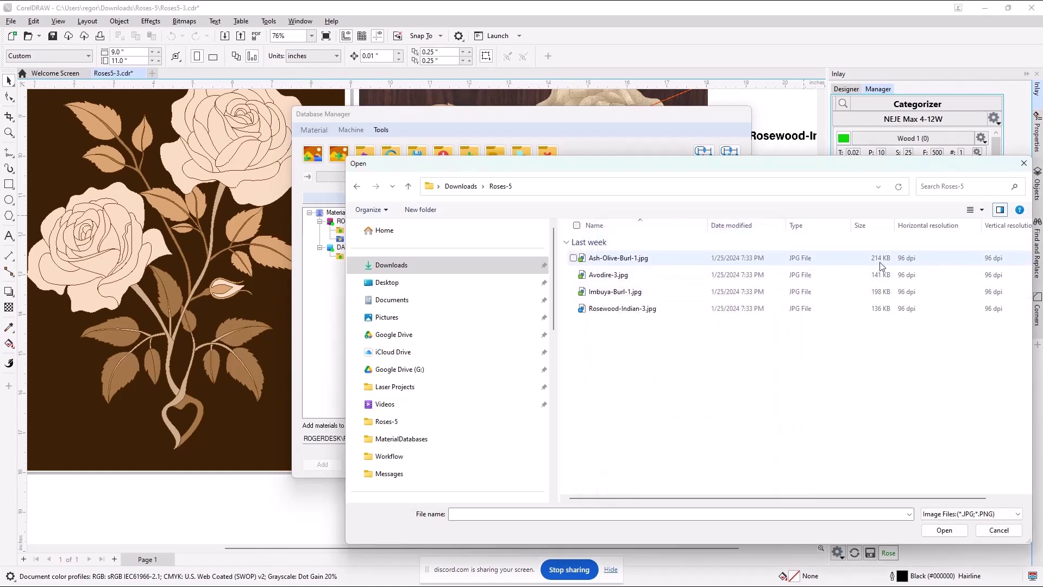
Step: Add the four images from Ash-Olive-Burl-1.jpg to Rosewood-Indian-3.jpg to the Rose database without renaming, with digital labels overlaid, and close the Database Manager
click(612, 260)
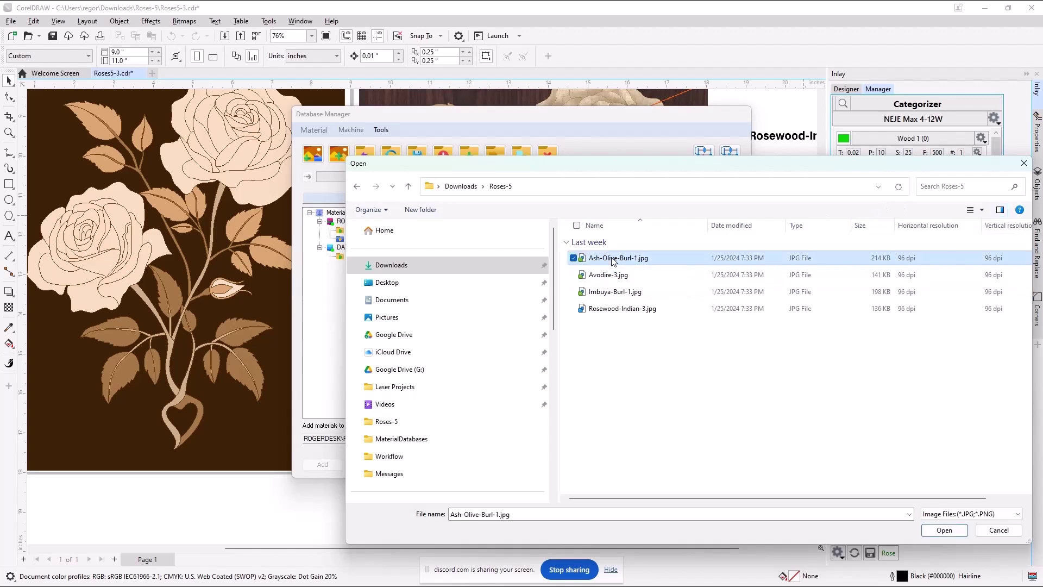
shift+click(612, 308)
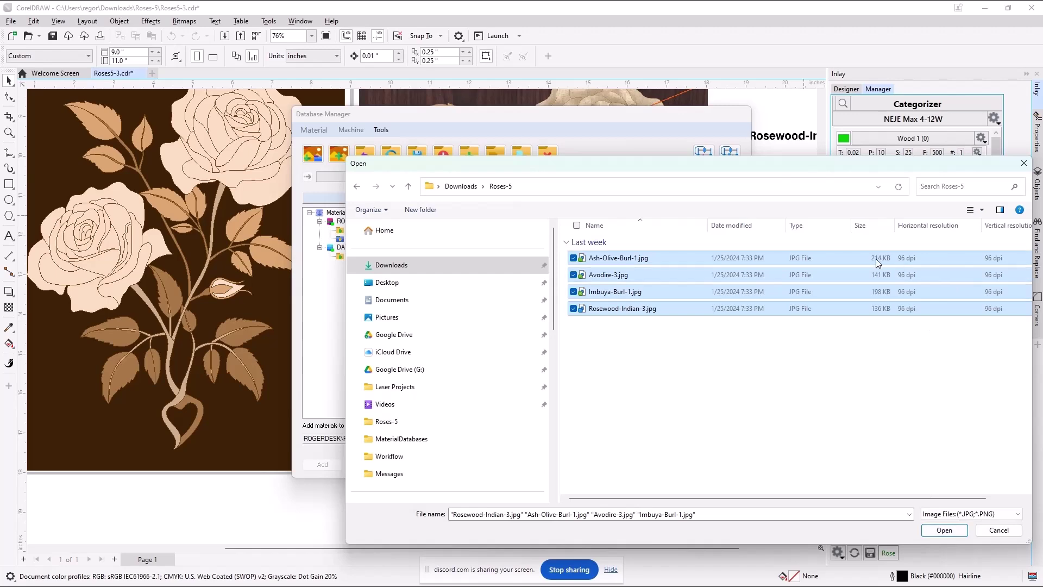
click(944, 531)
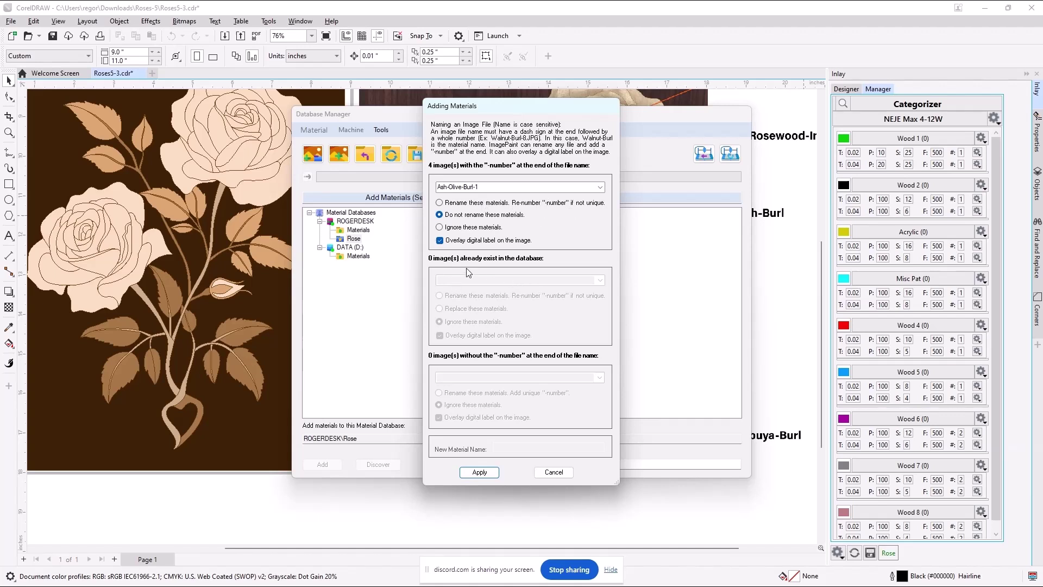
click(481, 473)
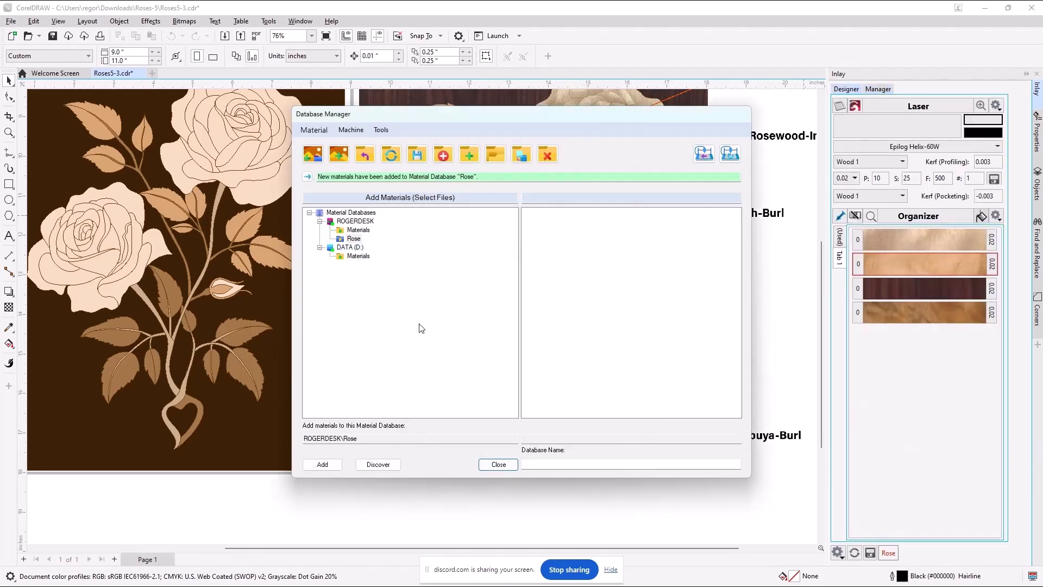
click(499, 464)
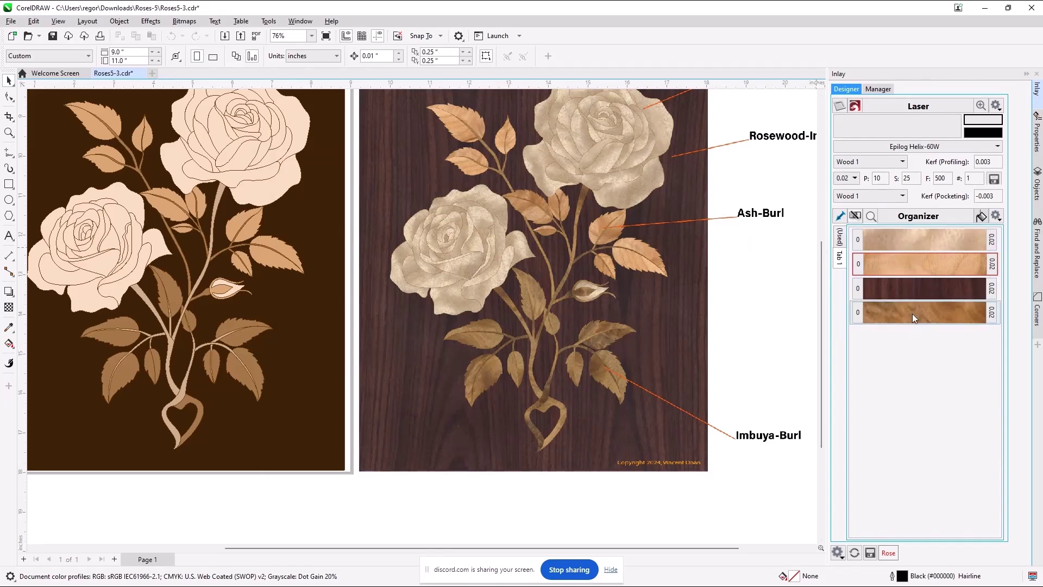
Step: Preview the added veneers in the Organizer and set the Categorizer's machine to Epilog Helix-60W
mouse_move(912, 318)
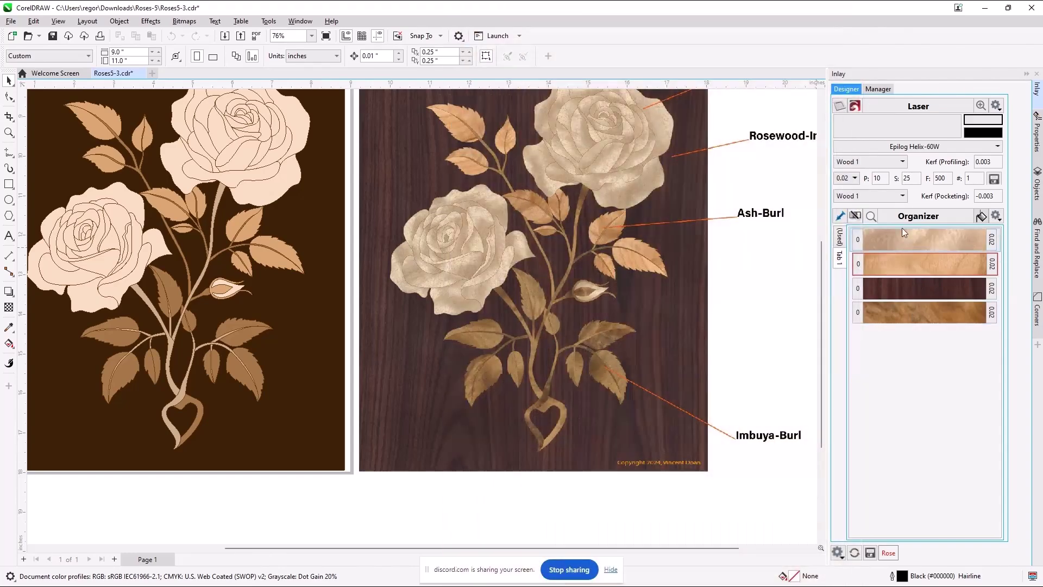
mouse_move(891, 239)
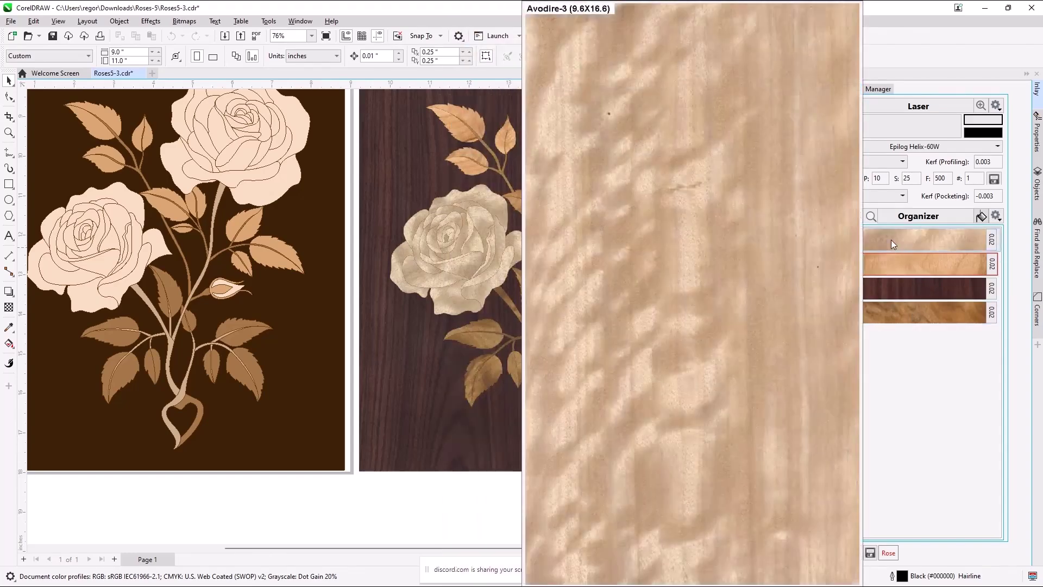
scroll(748, 259, up, 1)
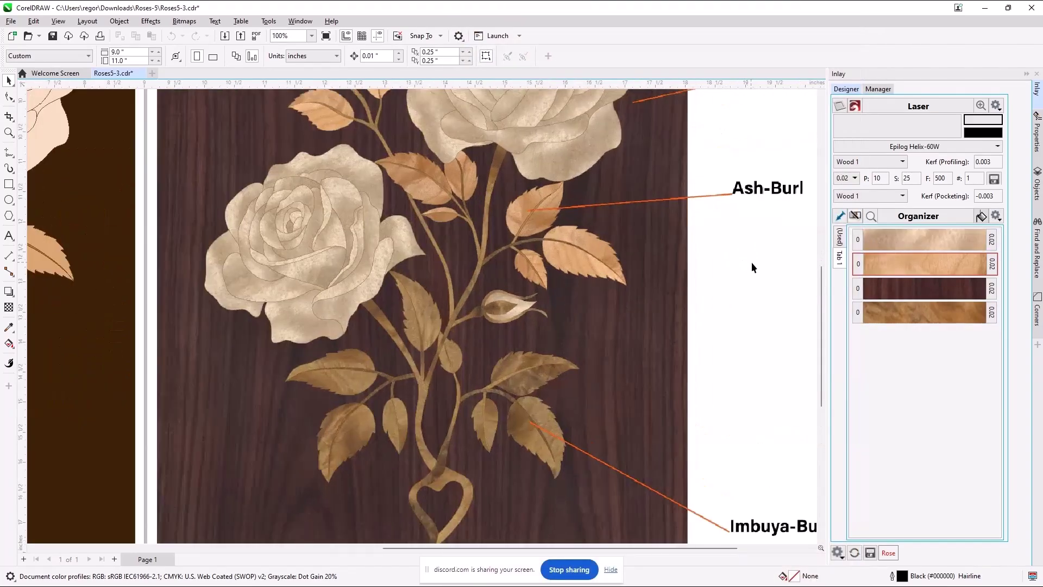
scroll(760, 276, down, 2)
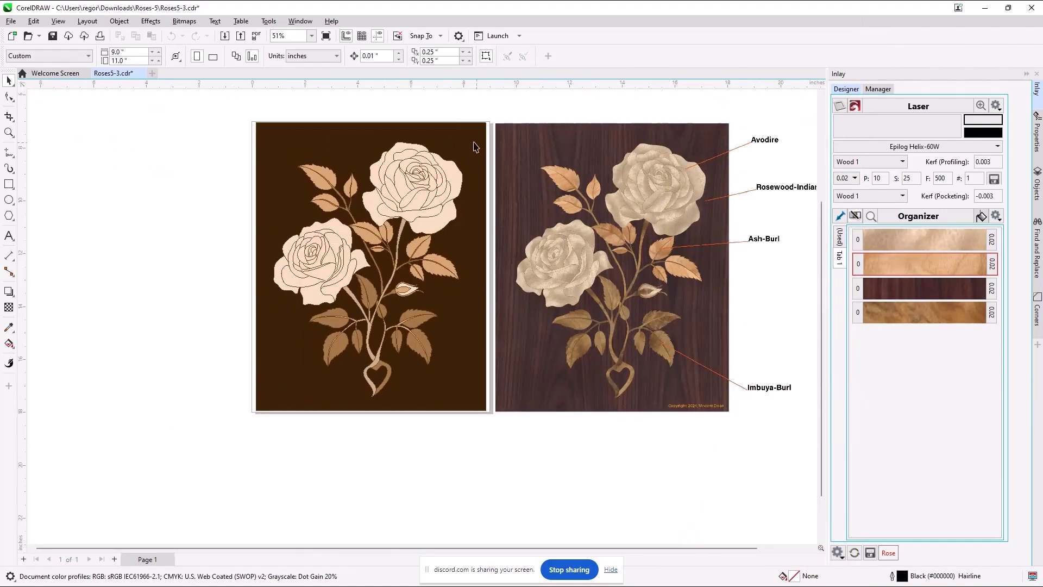
click(877, 90)
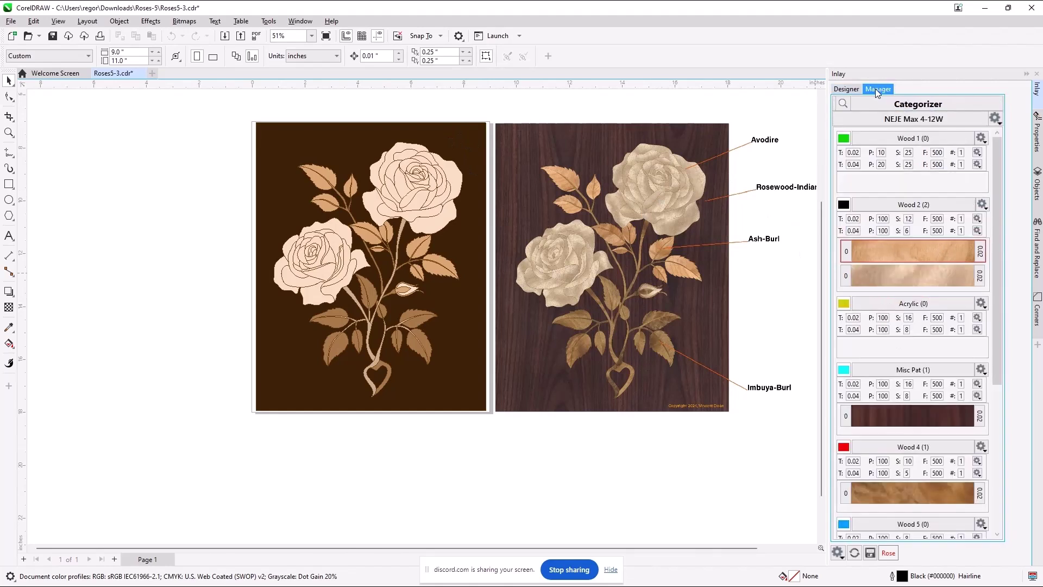
click(905, 119)
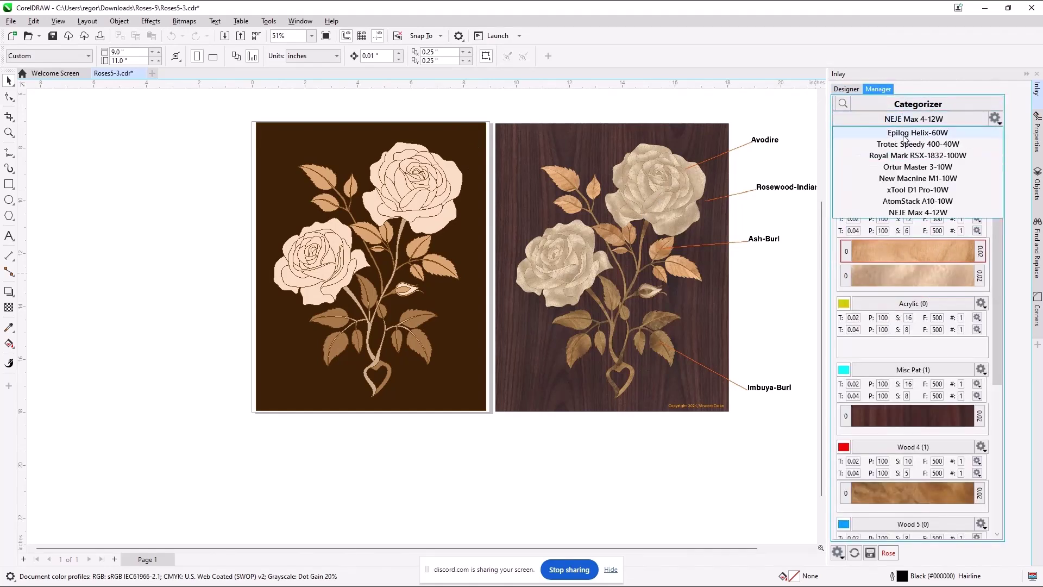
click(906, 134)
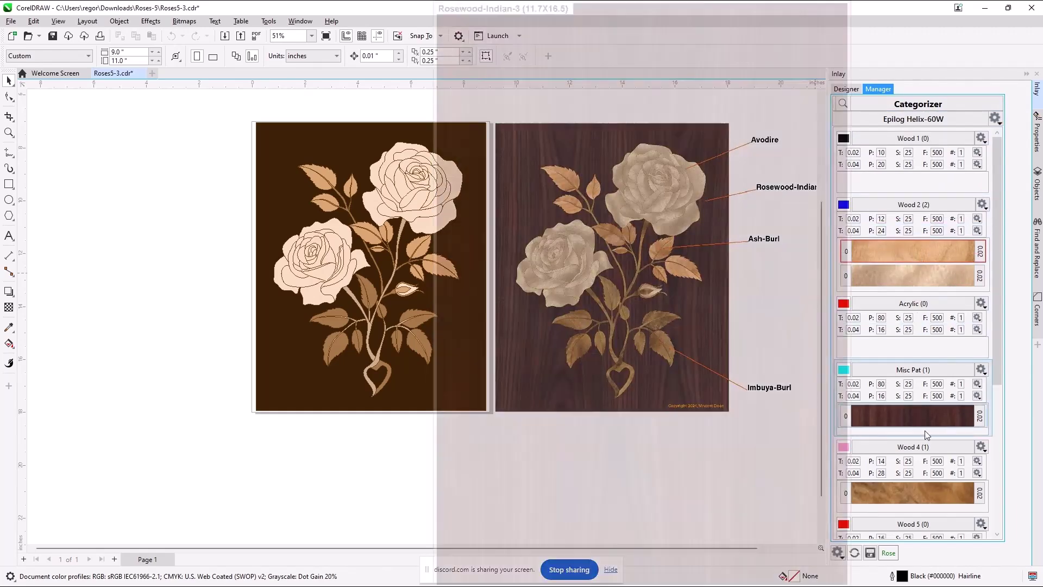
mouse_move(935, 406)
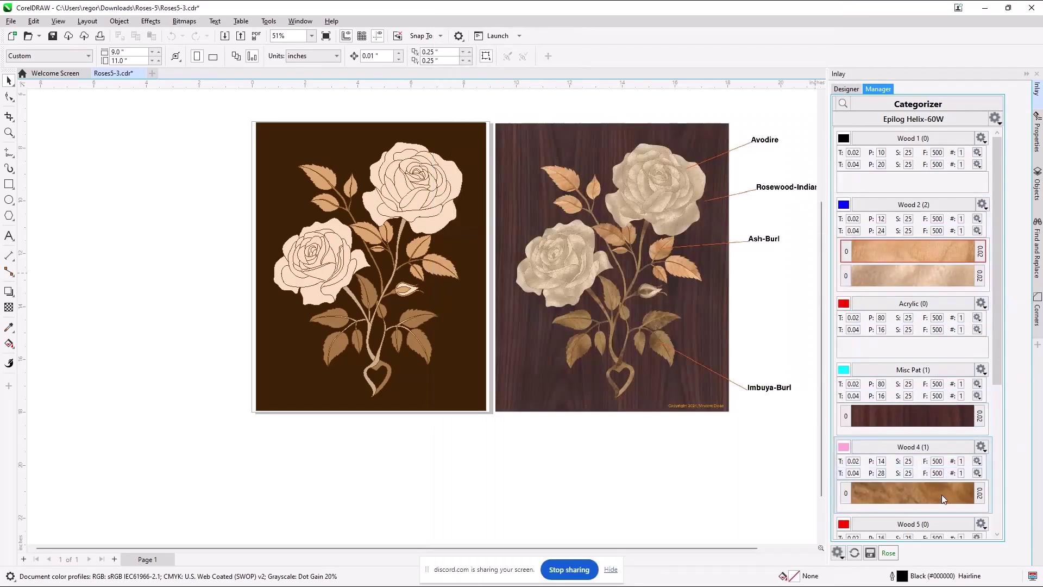
mouse_move(940, 508)
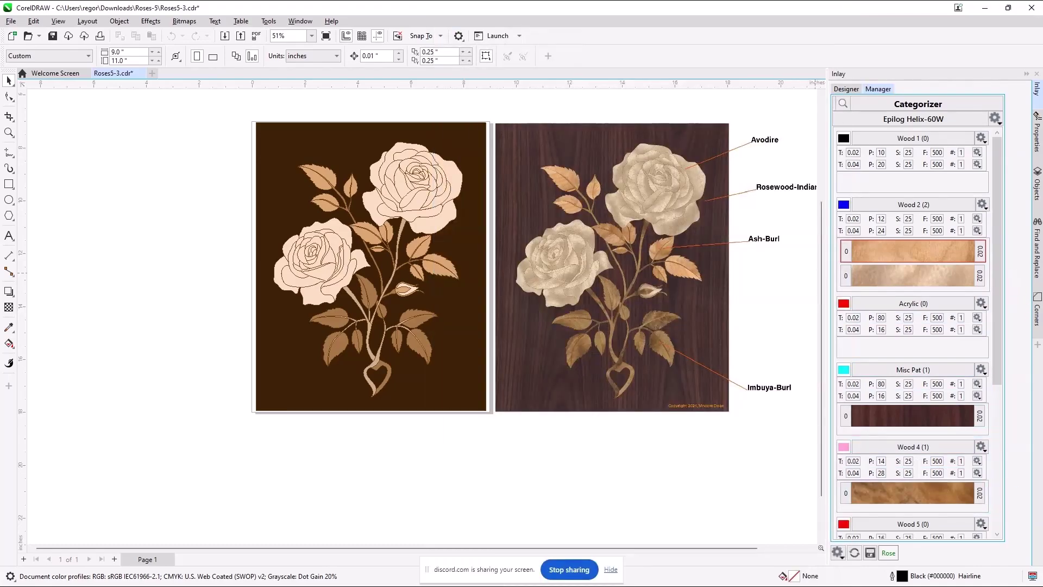
click(930, 372)
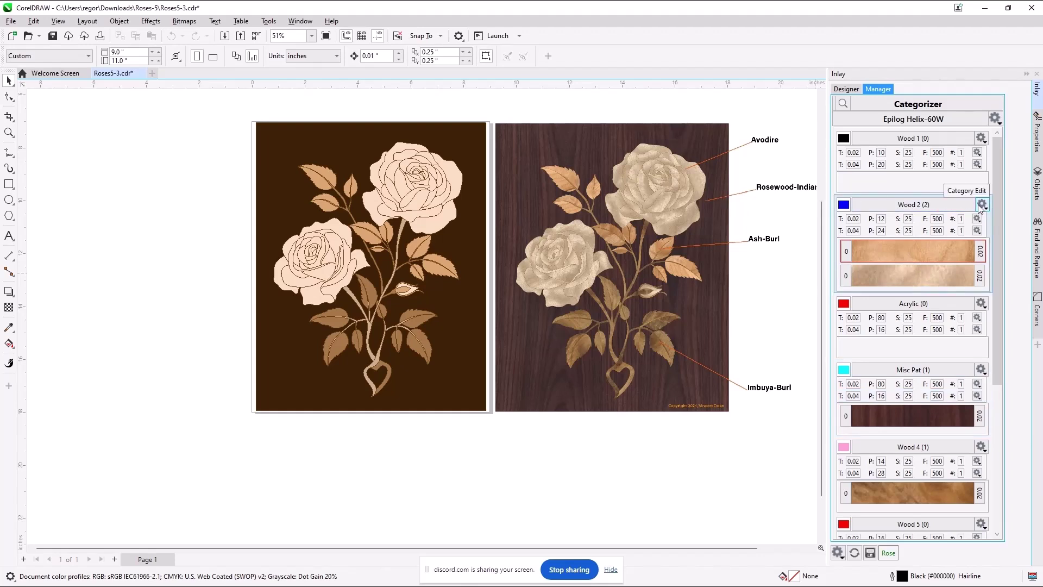
Step: Select a dark brown background piece between the stems and find all objects on the current page with the same properties
click(845, 90)
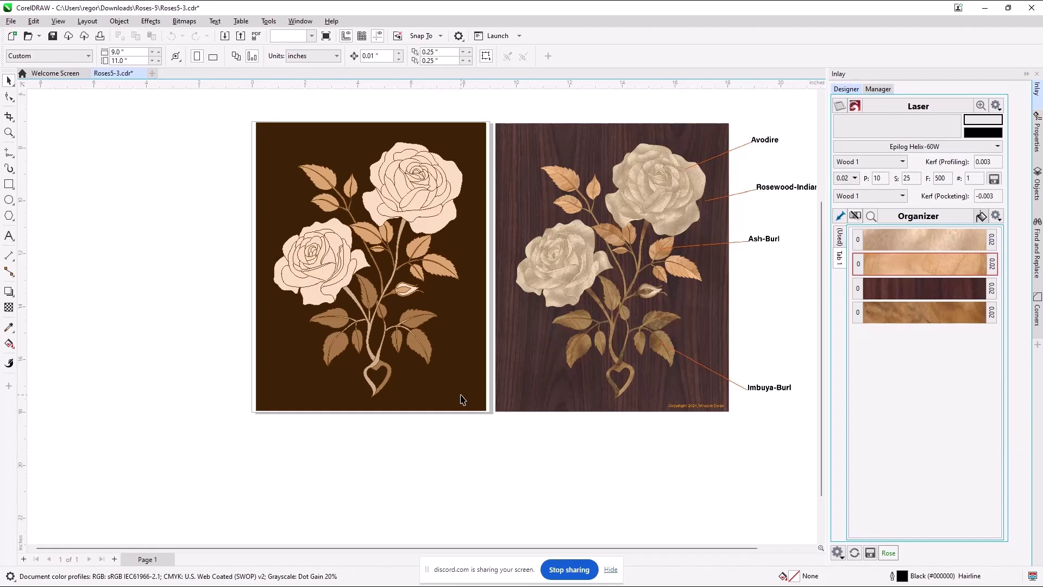
click(460, 400)
ctrl+click(382, 268)
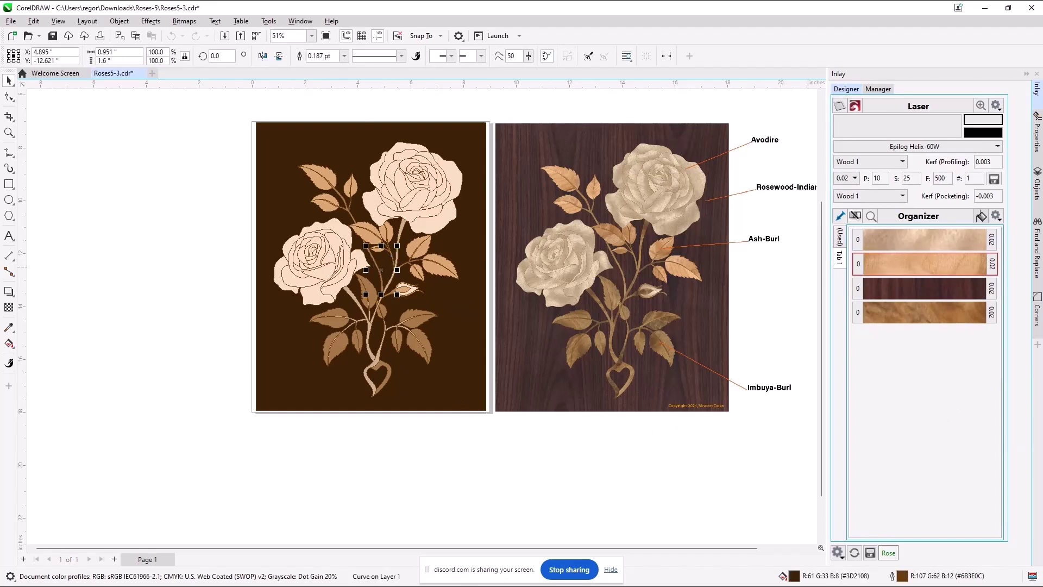
click(1037, 250)
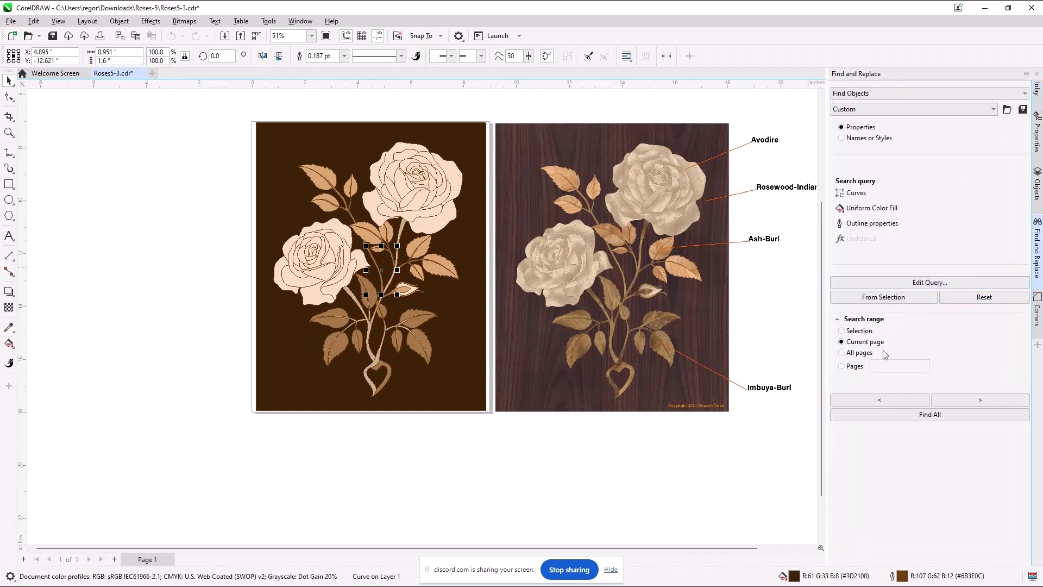
click(881, 299)
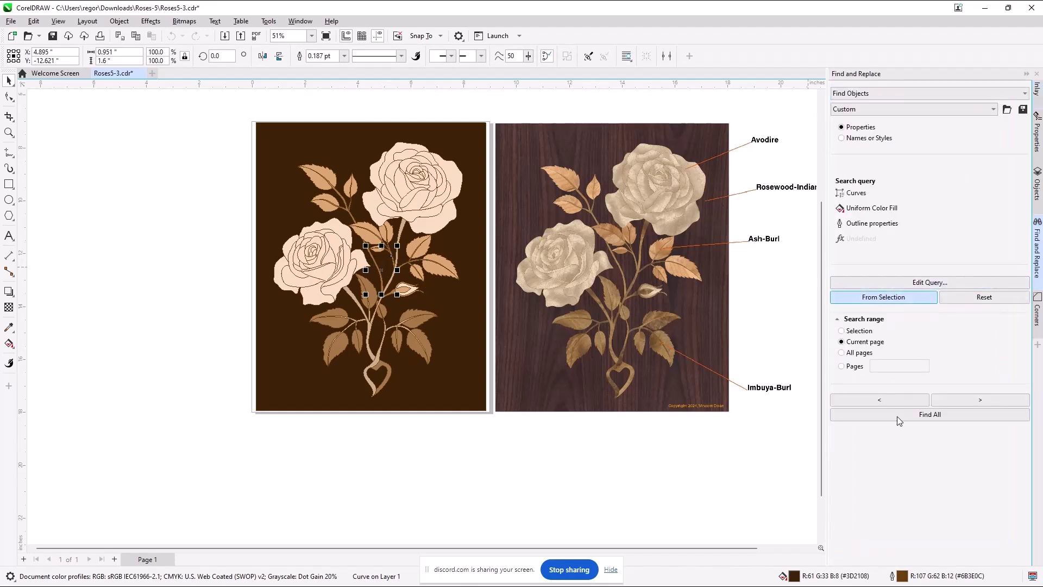
click(950, 419)
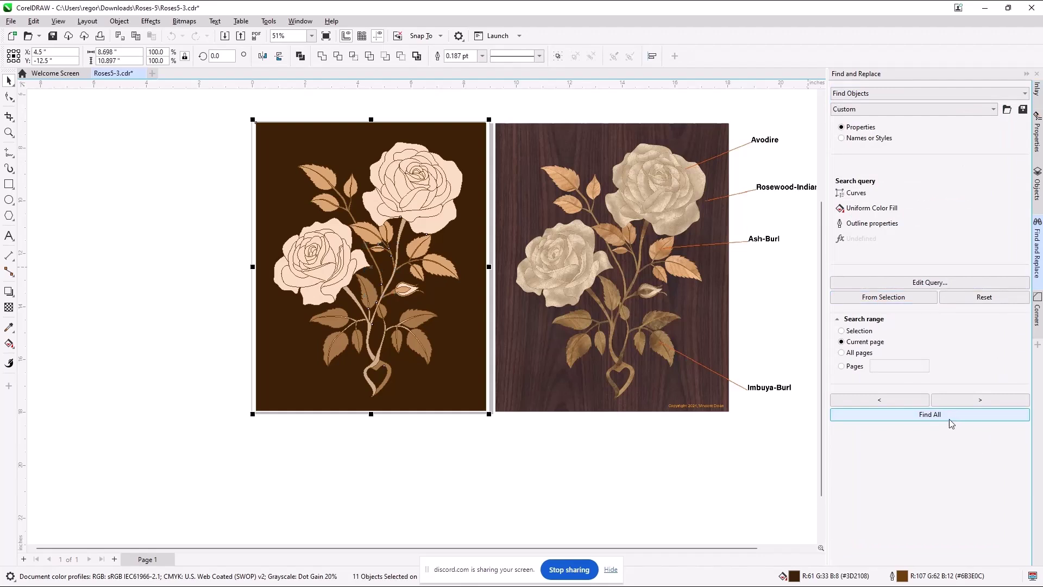
Step: Fill the selected background pieces with veneer, trying Avodire-3 and Imbuya-Burl-1 before applying Rosewood-Indian-3
click(1036, 89)
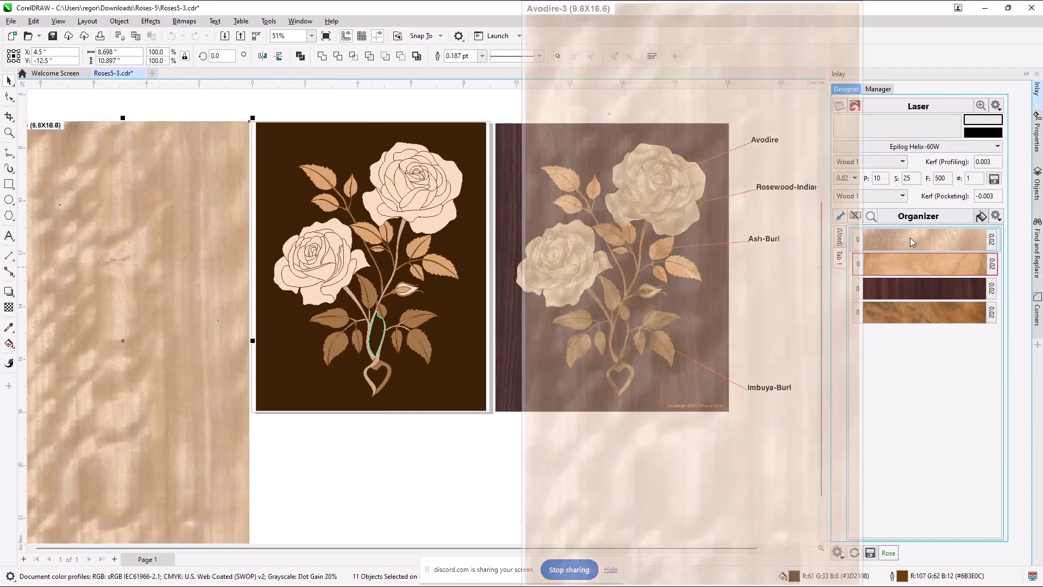
click(910, 237)
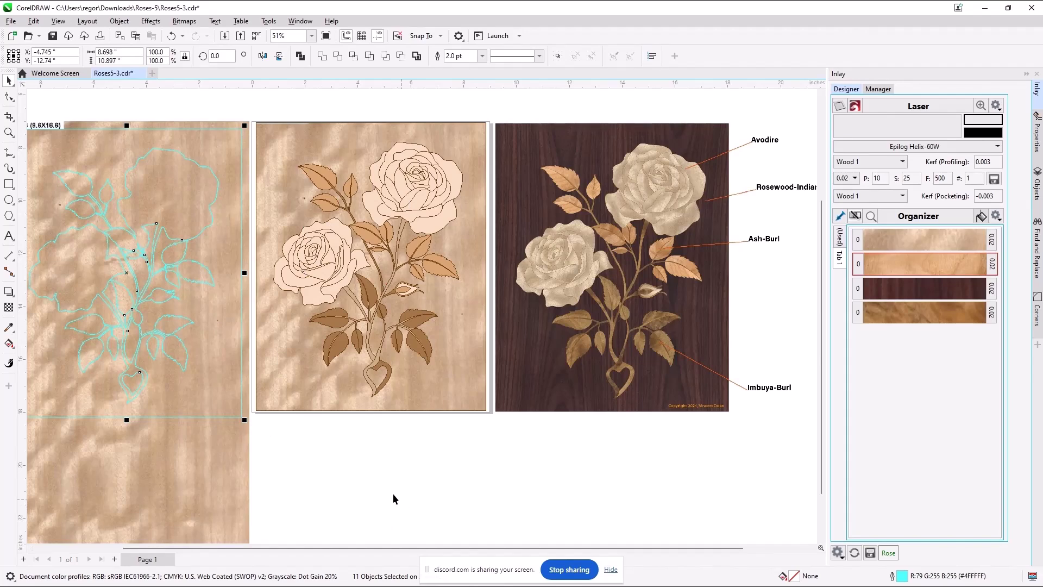
click(907, 305)
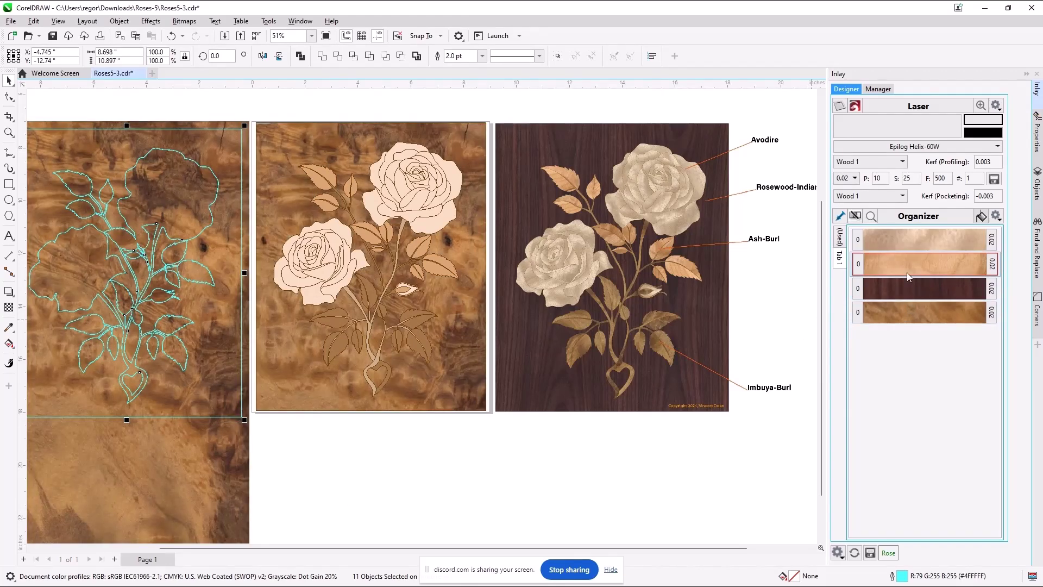
click(905, 283)
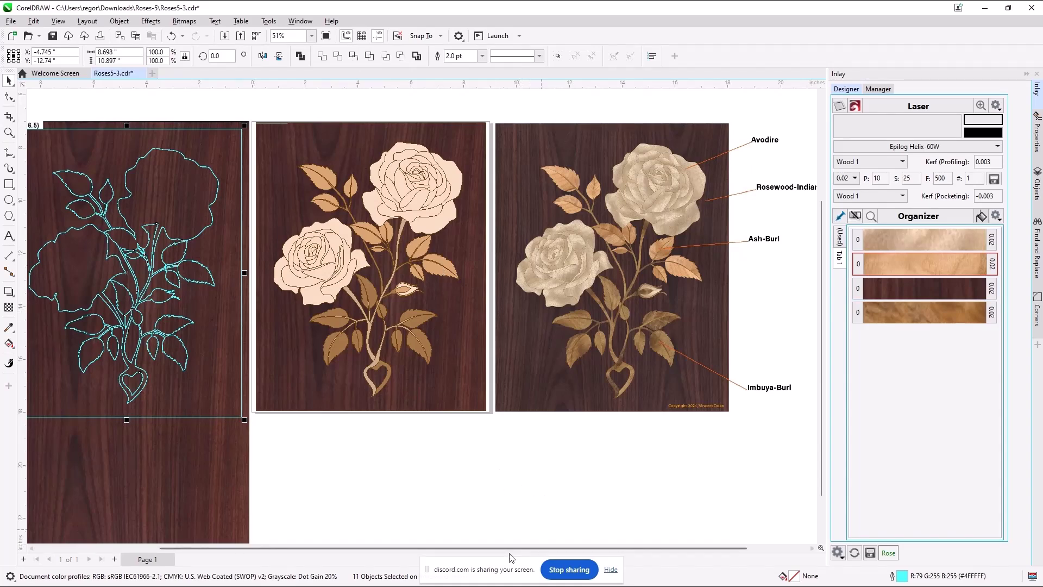
drag(498, 547, 410, 559)
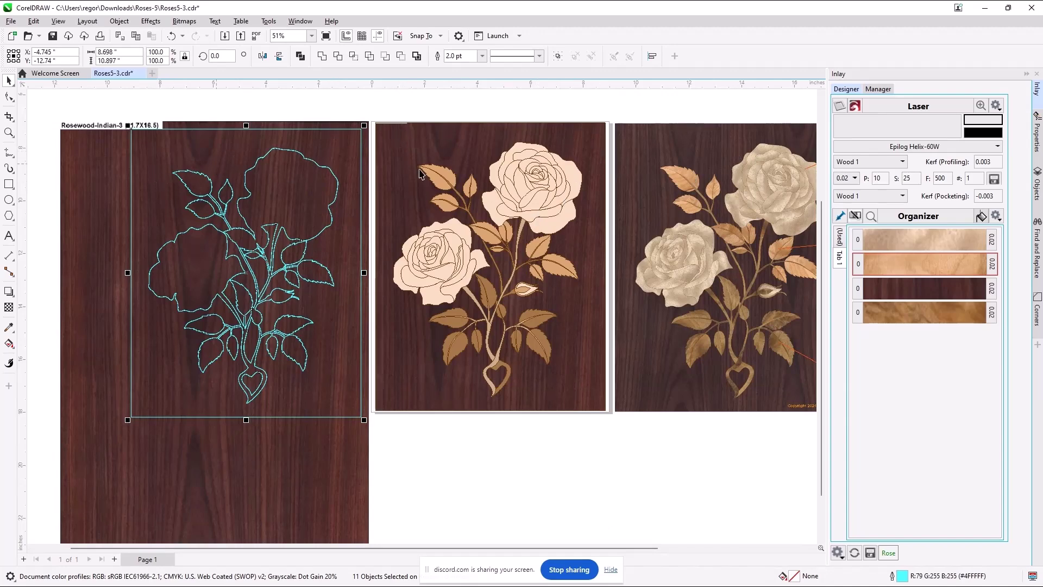
scroll(296, 235, up, 1)
scroll(297, 234, down, 3)
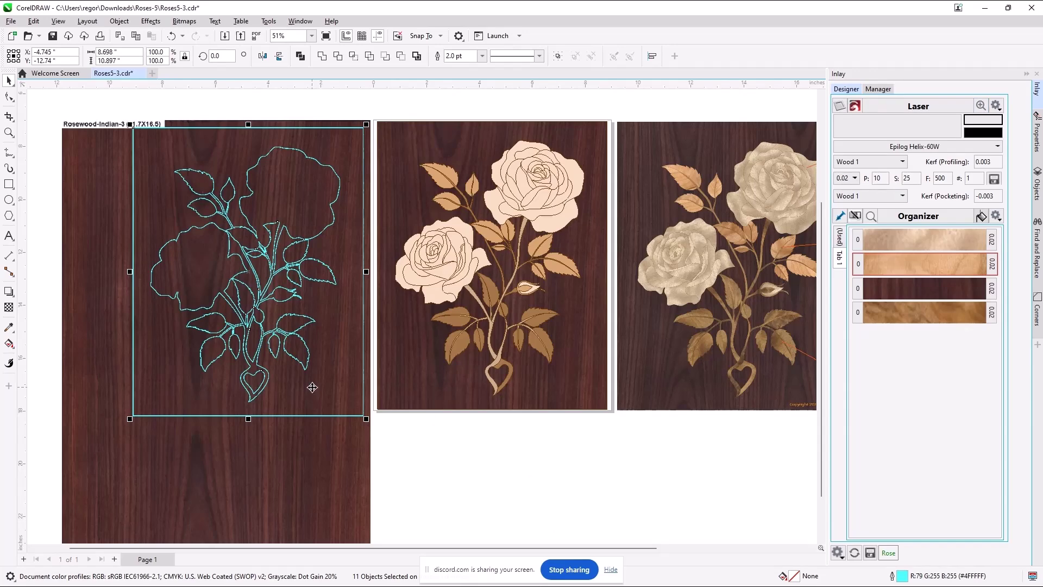
Step: Move the linked background outlines lower on the Rosewood-Indian-3 sheet, then shift them back toward its side edge
drag(278, 424, 250, 489)
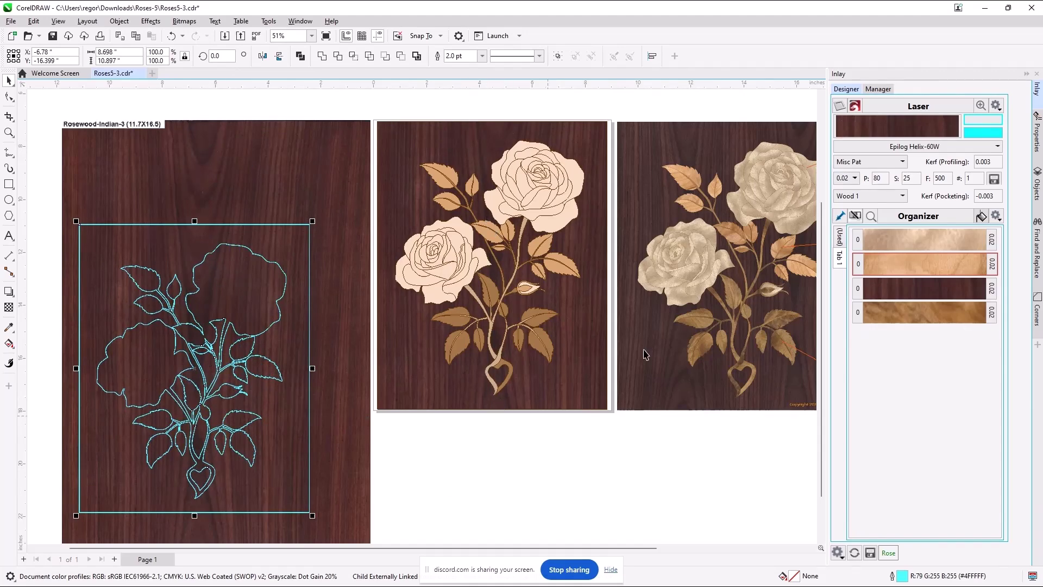
drag(179, 230, 233, 235)
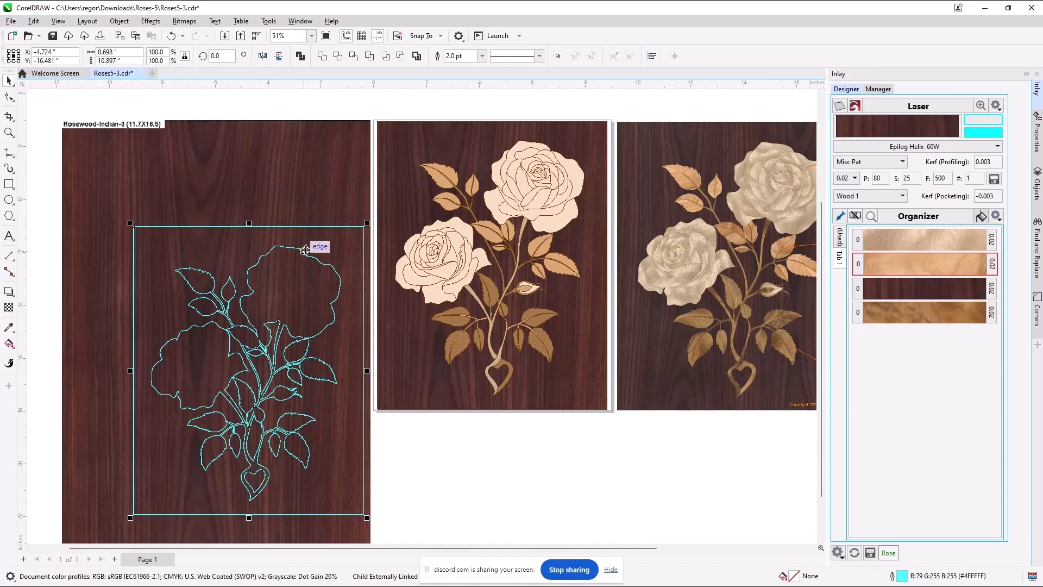
Step: Examine the Rosewood-Indian-3 layer's outline curves and their matching Layer 1 pieces in a wireframe view
click(57, 22)
click(76, 35)
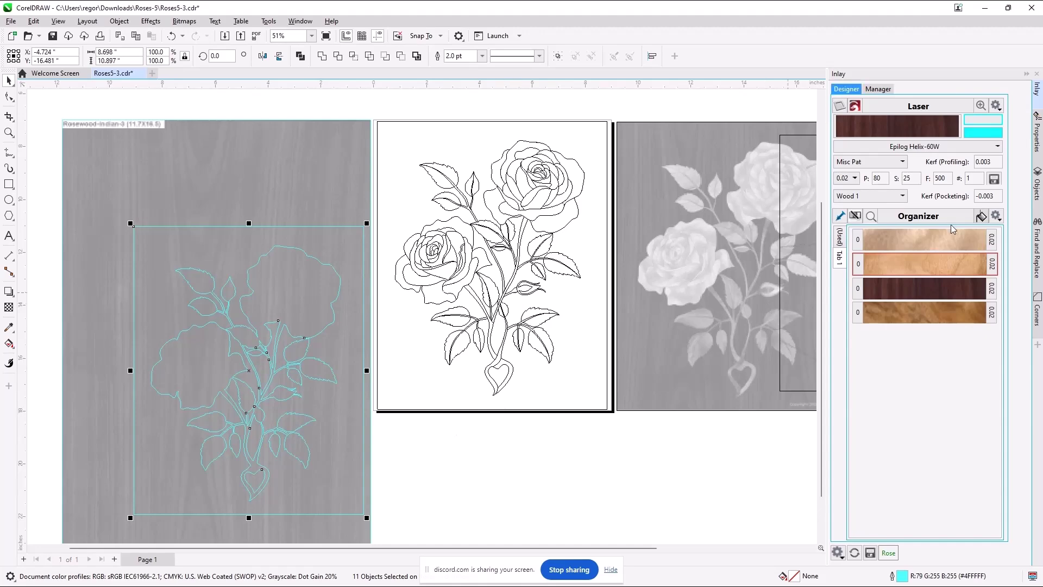
click(1039, 191)
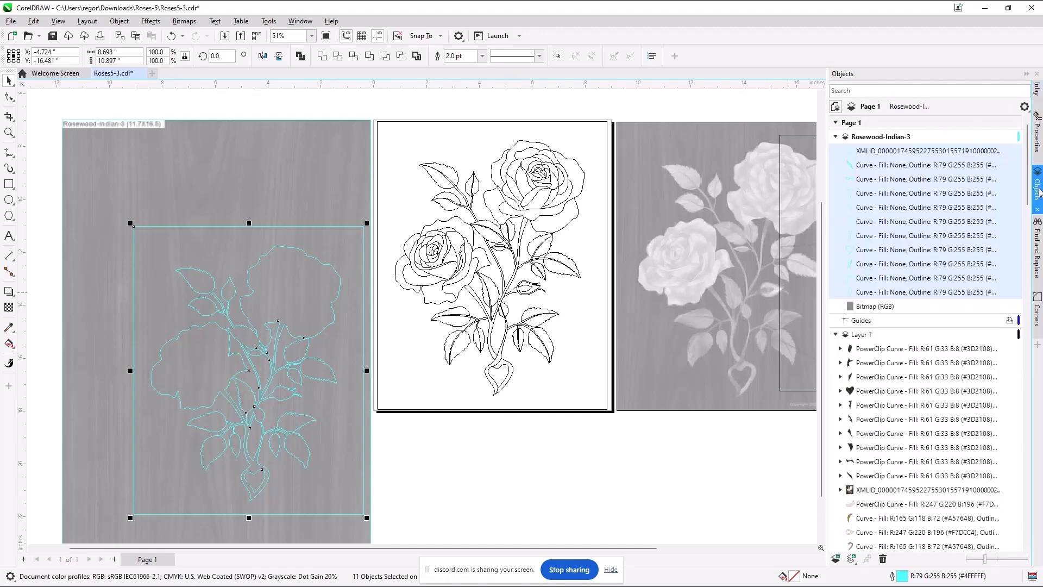
click(883, 349)
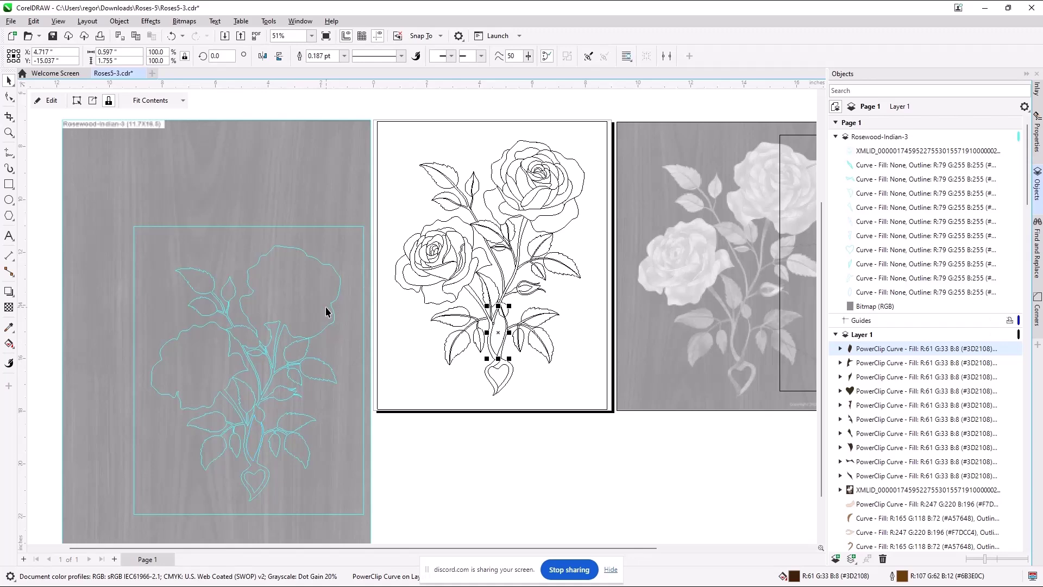
click(335, 253)
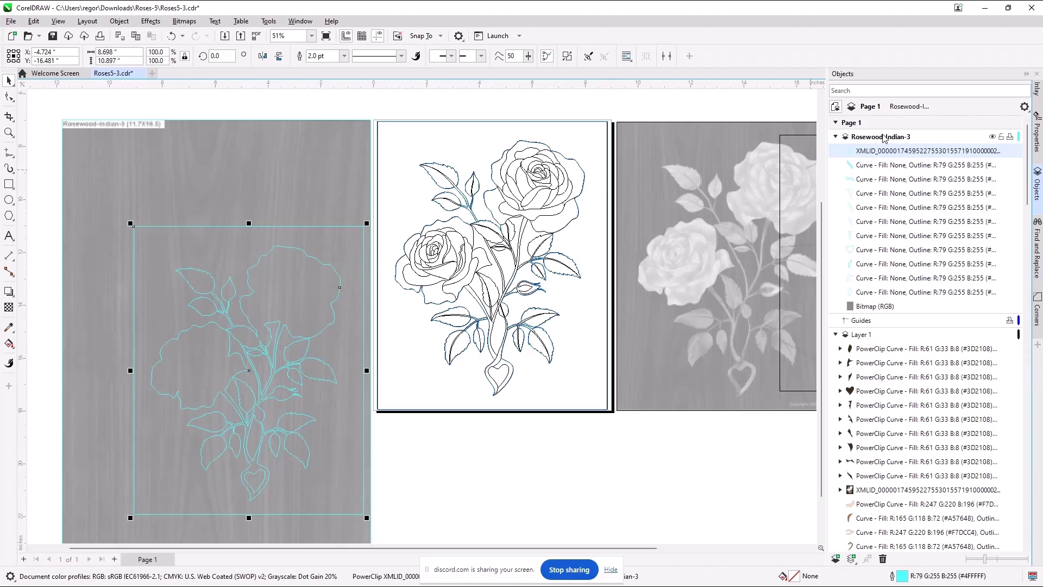
click(881, 166)
click(897, 207)
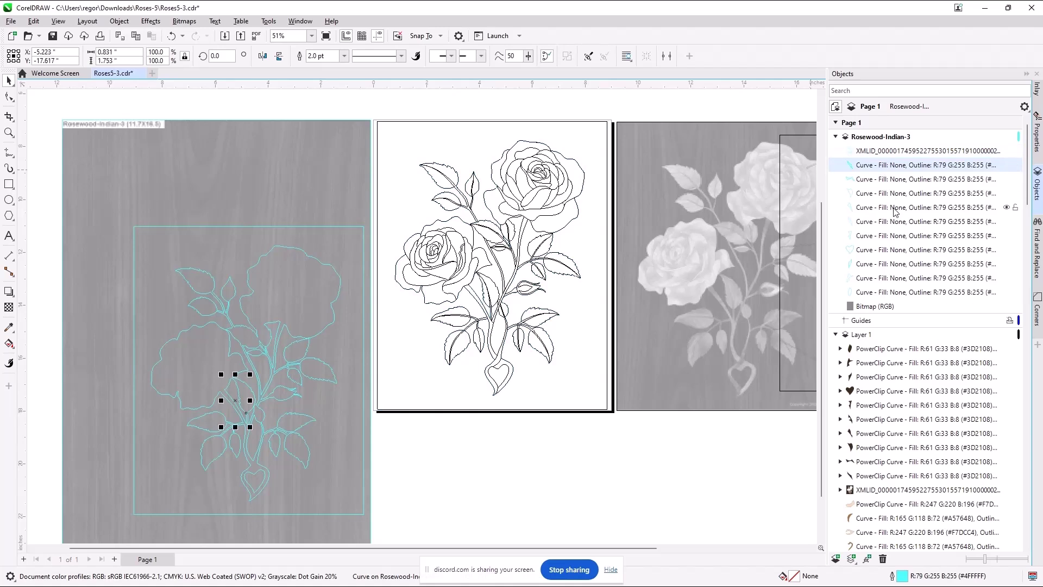
click(918, 294)
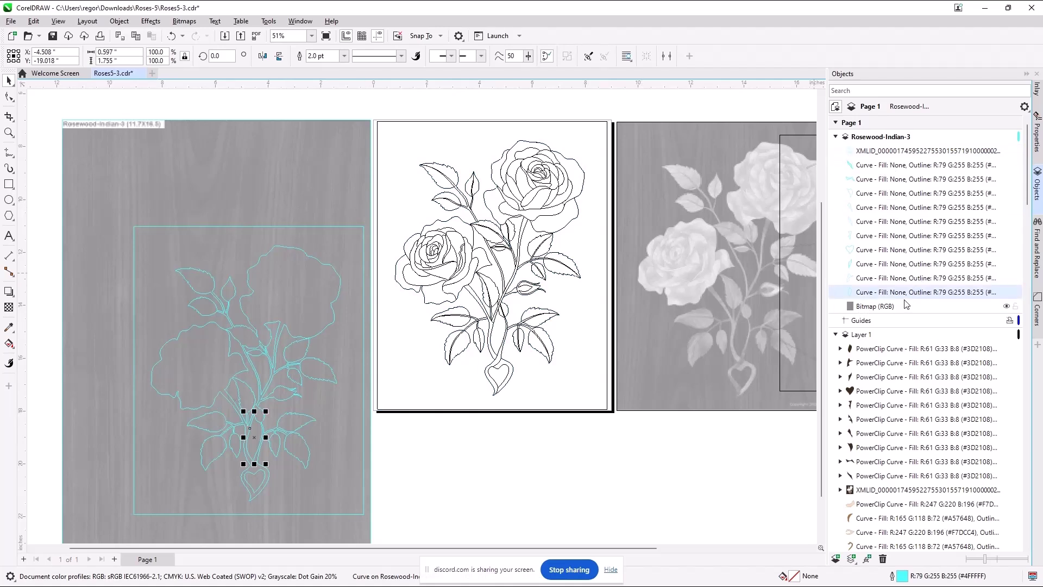
Step: Hide the Rosewood-Indian-3 layer's bitmap, return to the full-colour view, and show the bitmap again
click(1006, 307)
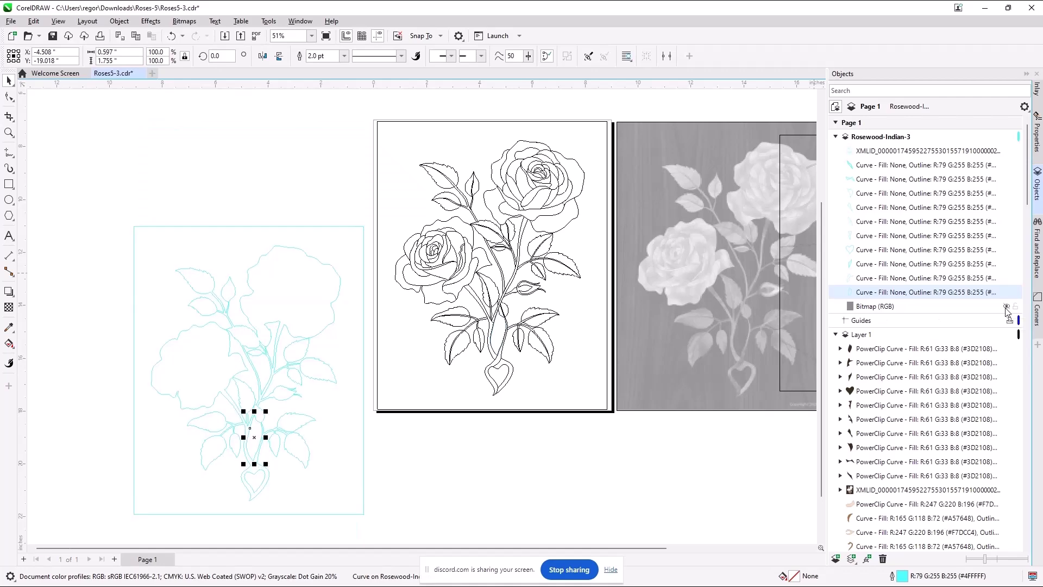
click(58, 21)
click(80, 58)
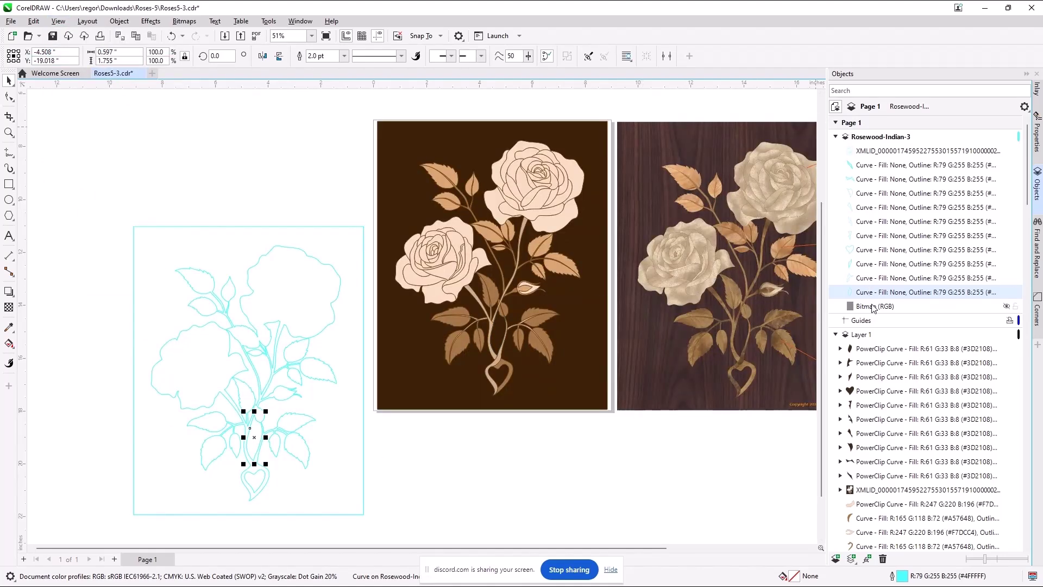
click(1006, 307)
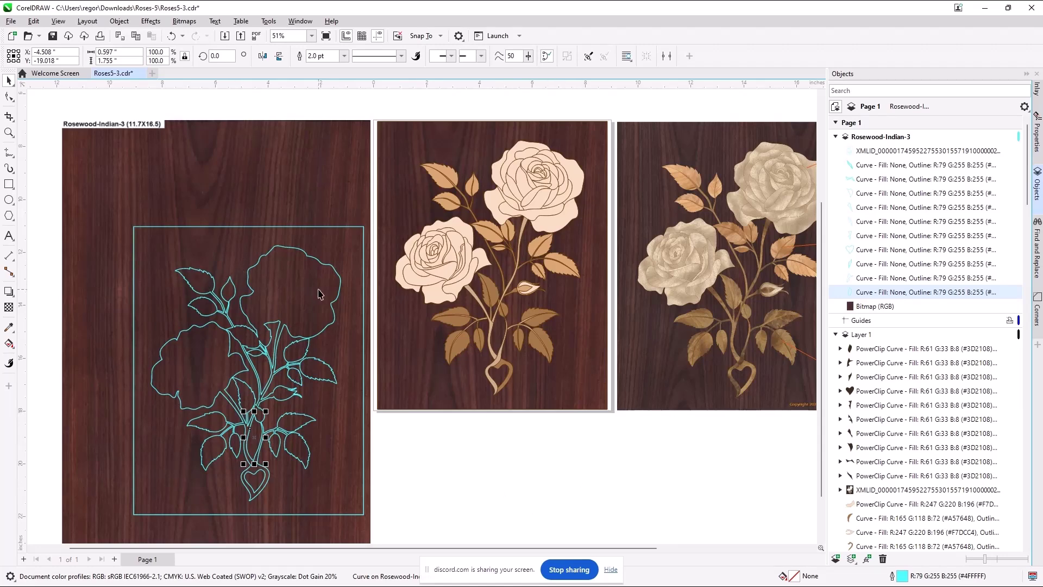
Step: Compare the main background outline on the veneer sheet with its linked filled piece in the rose design
click(363, 243)
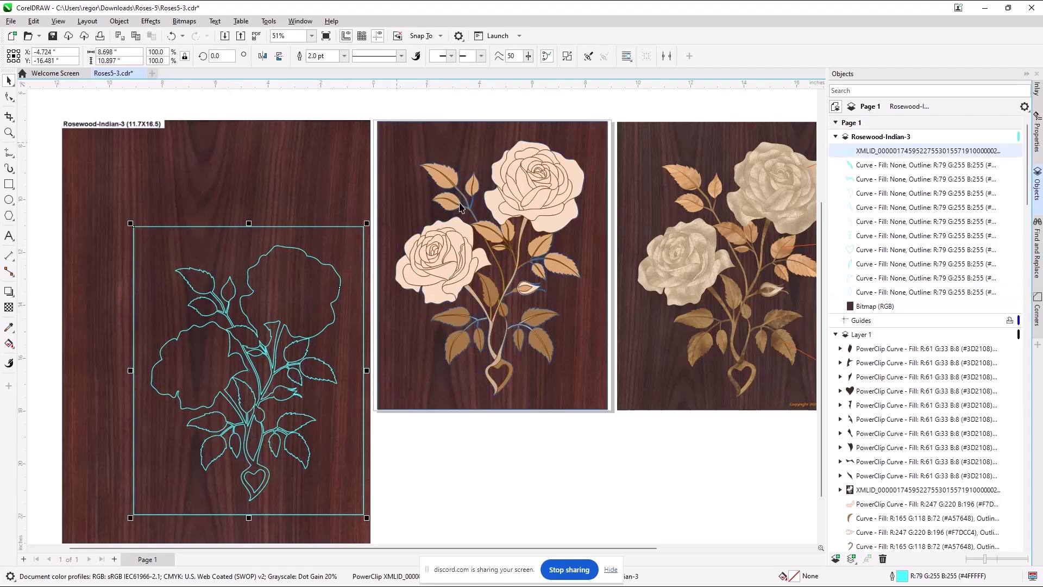
scroll(463, 212, up, 3)
scroll(235, 222, down, 3)
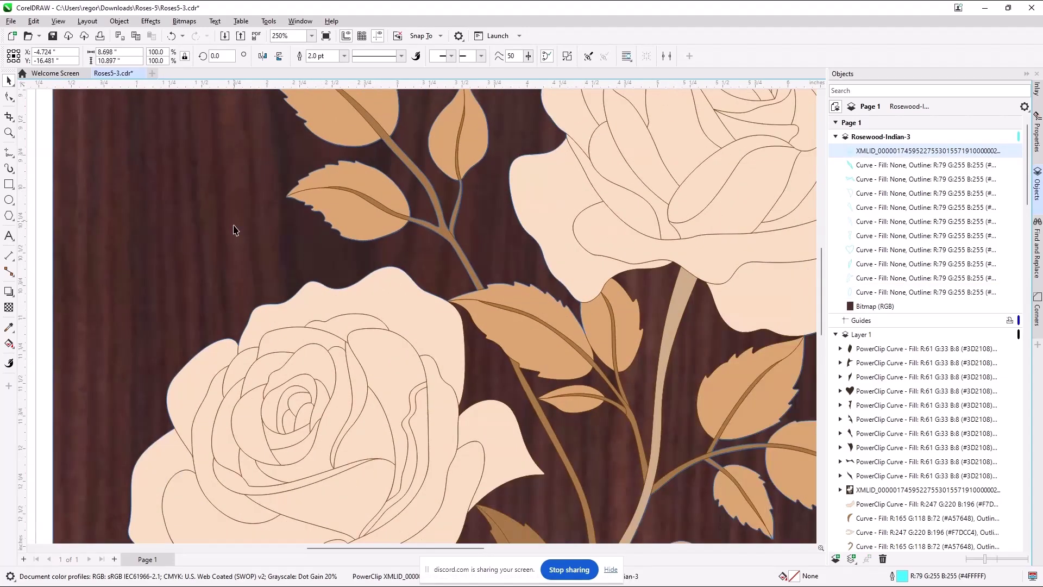
scroll(471, 219, down, 3)
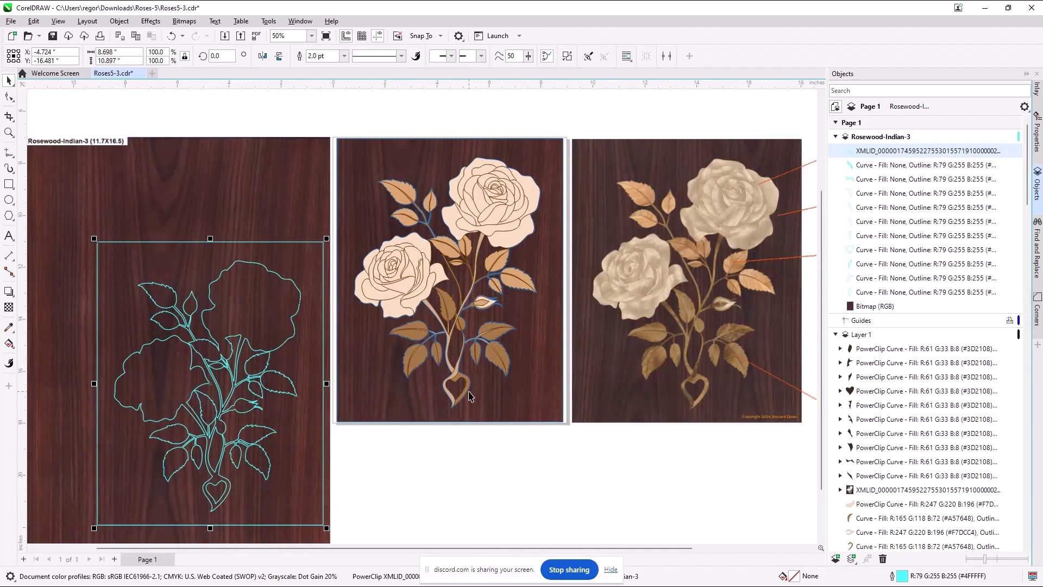
click(484, 483)
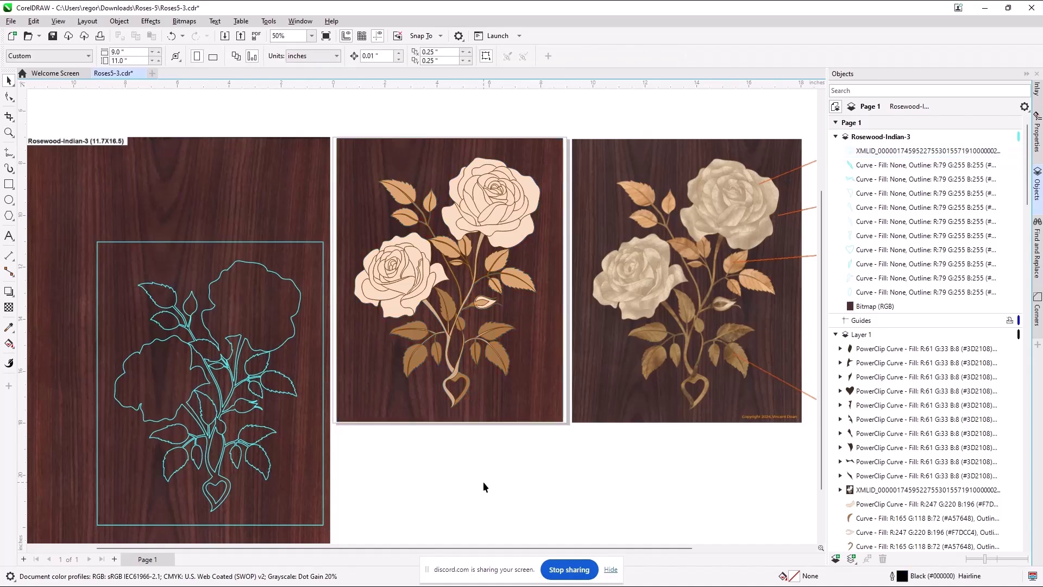
click(552, 386)
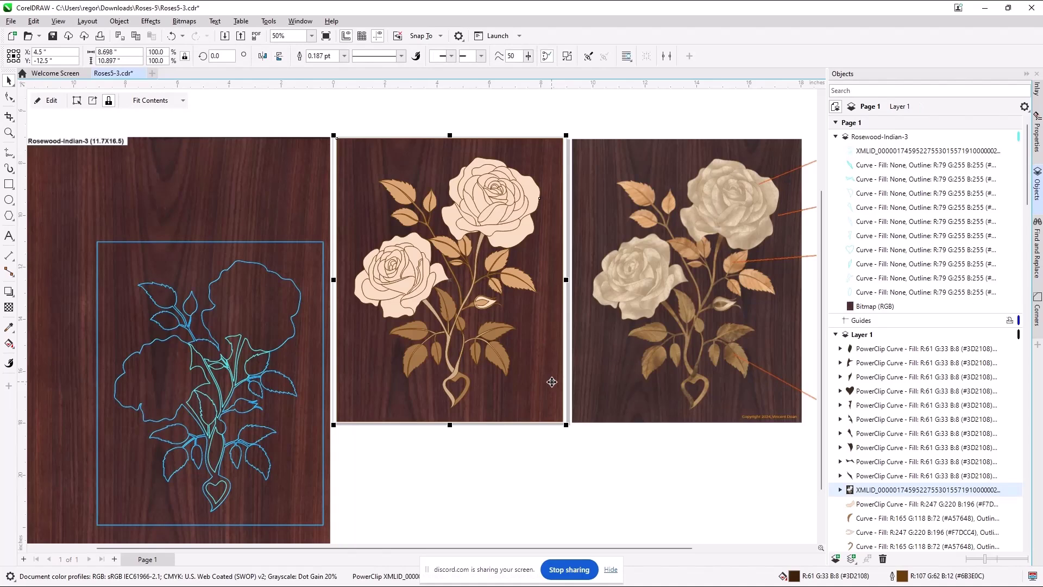
click(312, 360)
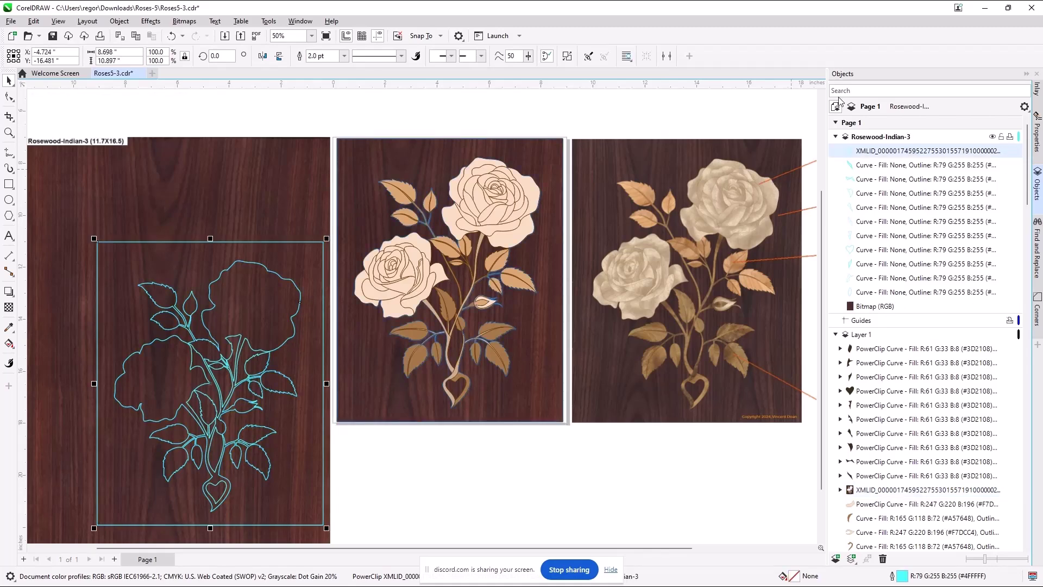
Step: Remove the veneer fill from the main background piece and from the ten smaller background pieces
click(1037, 88)
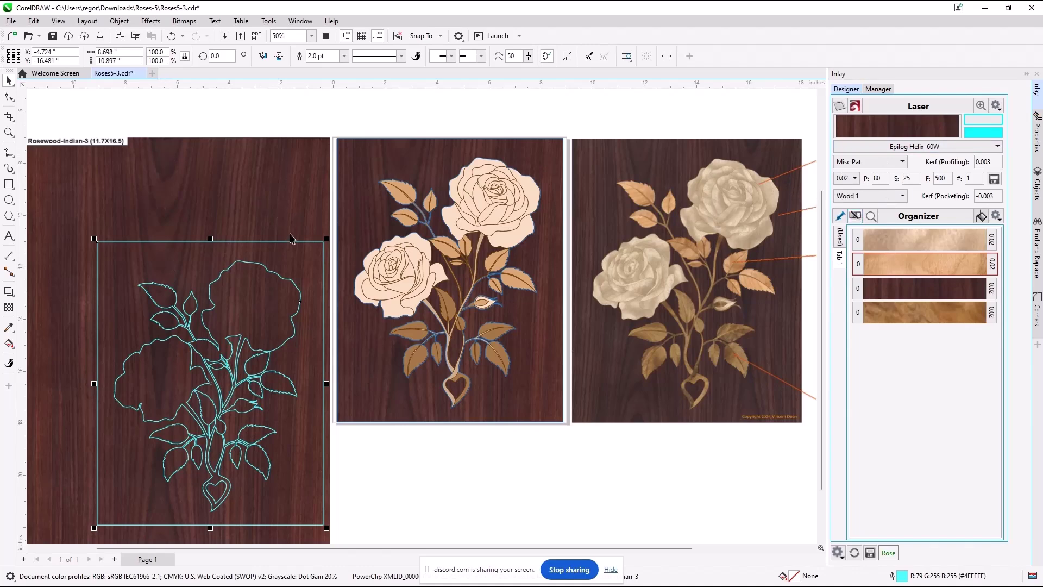
click(856, 216)
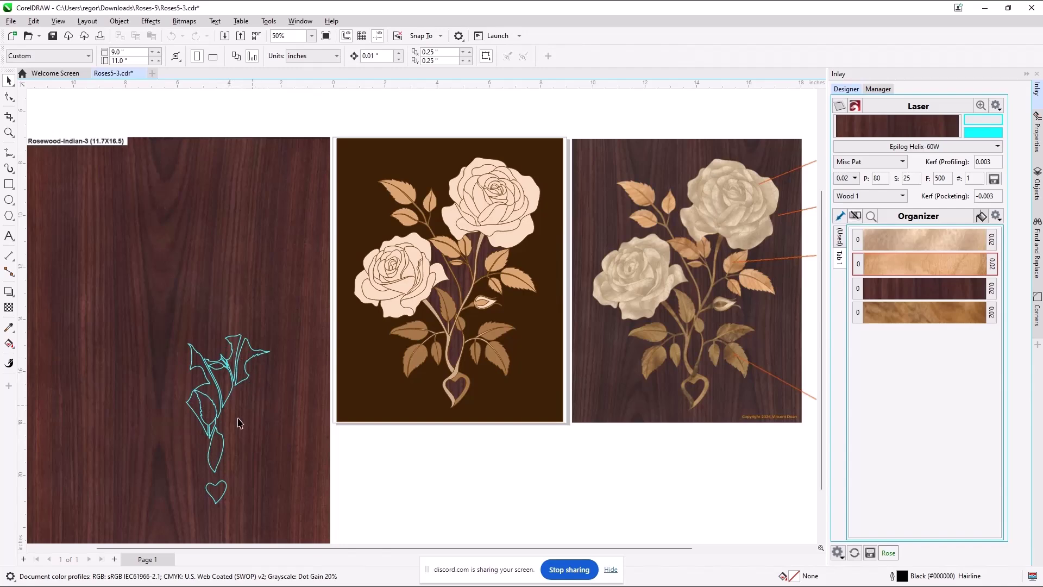
scroll(403, 513, down, 1)
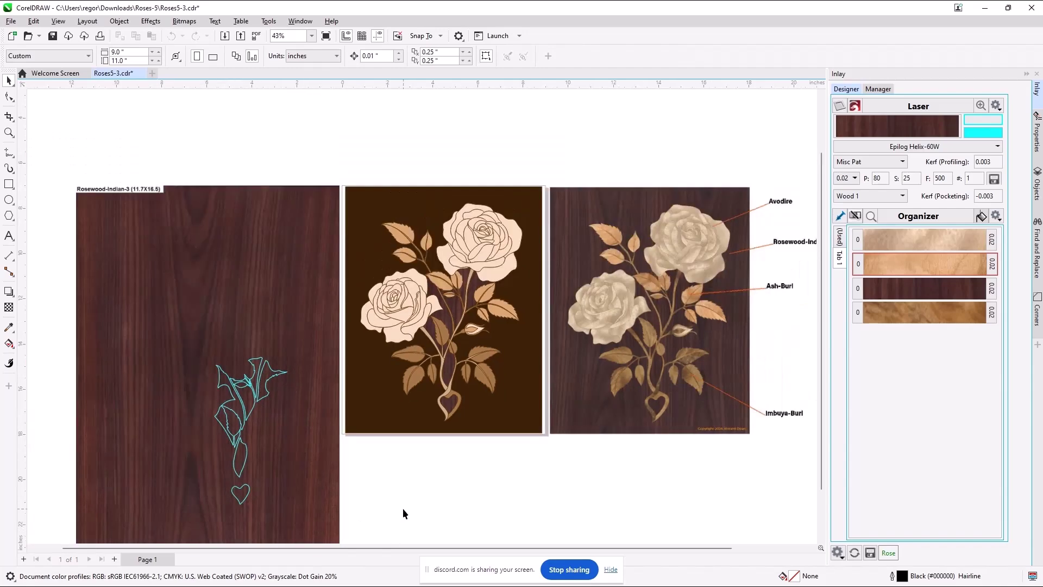
drag(49, 297, 296, 511)
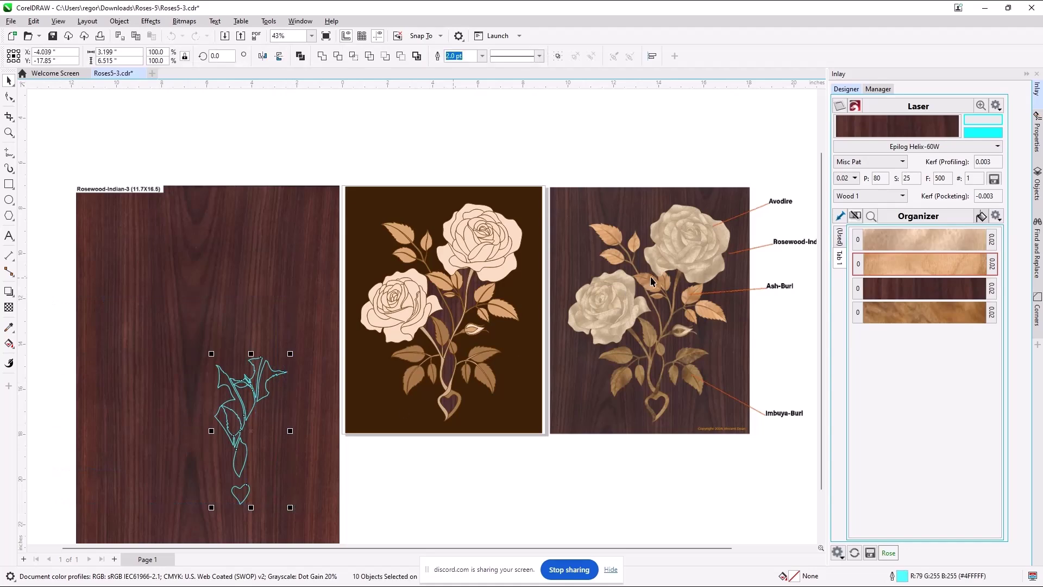
click(856, 216)
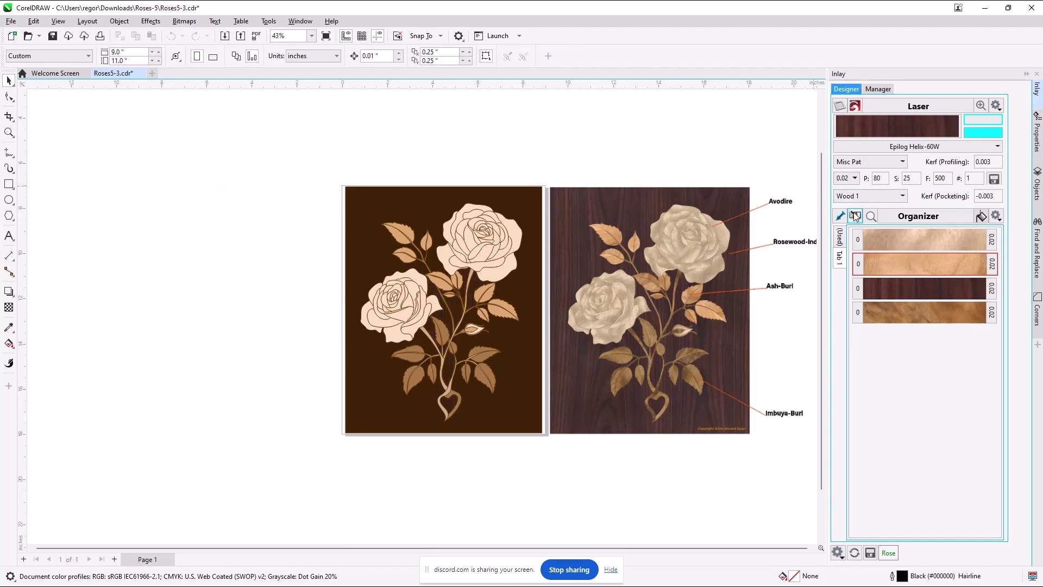
Step: Fill only the main background piece around the roses with the Rosewood-Indian-3 veneer
click(535, 198)
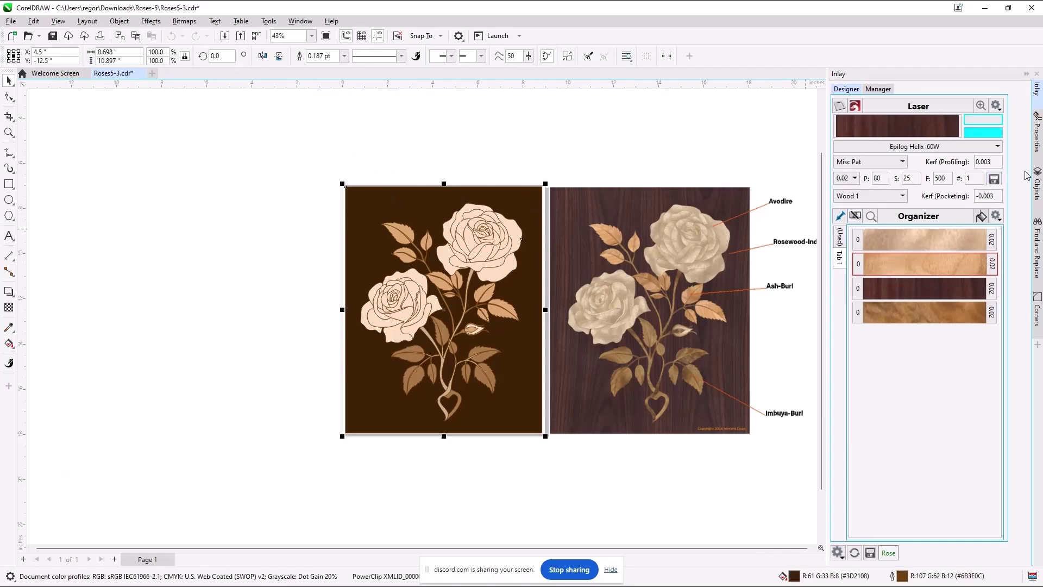
click(1037, 185)
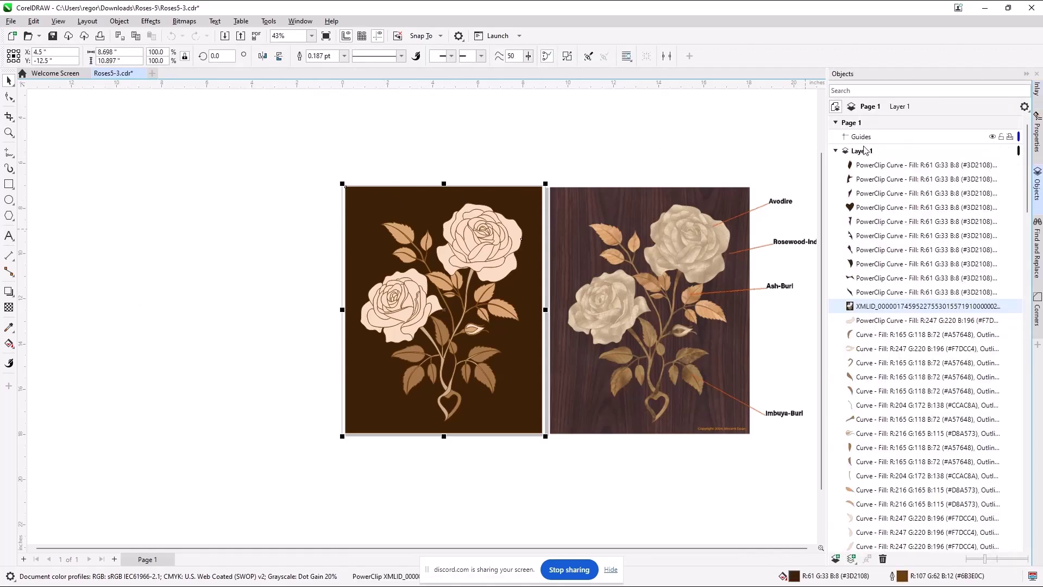
click(537, 142)
click(527, 201)
click(1038, 89)
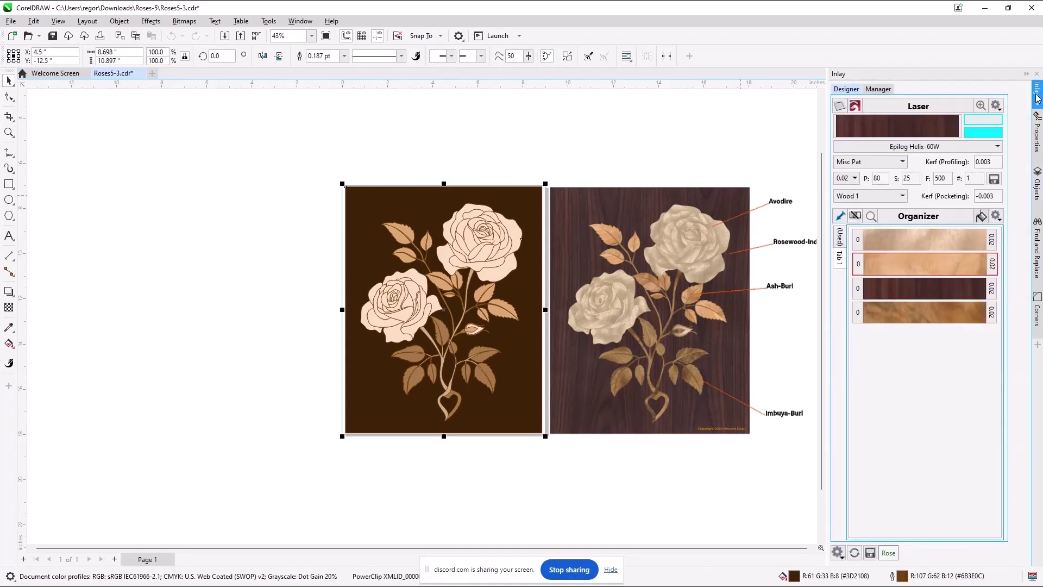
mouse_move(901, 291)
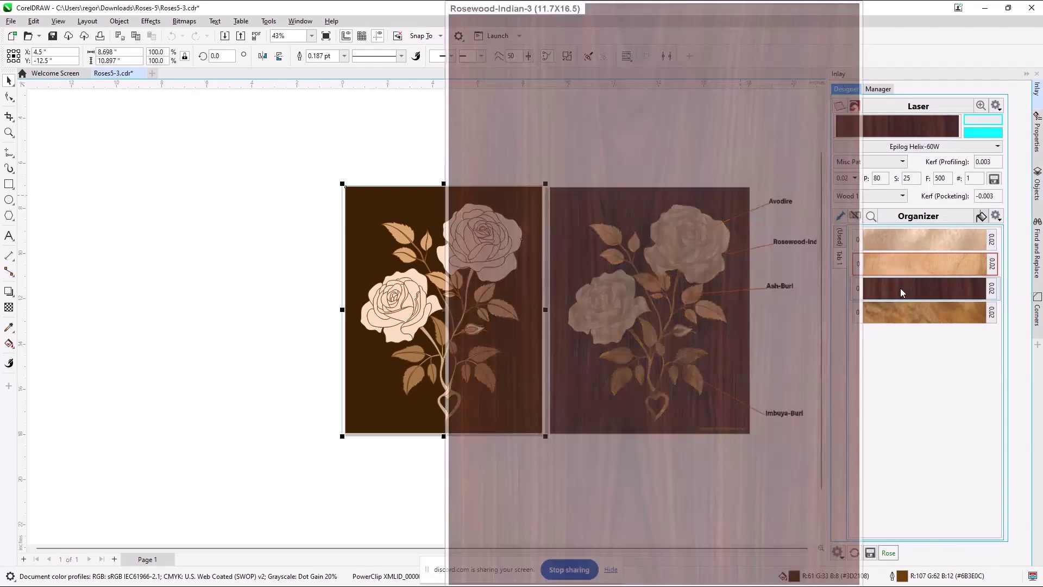
click(901, 288)
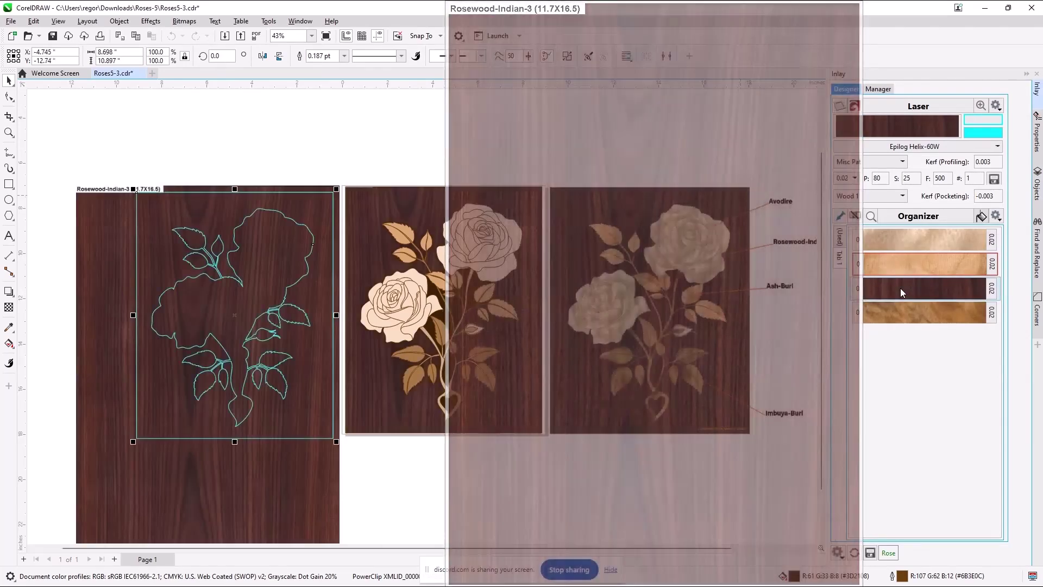
Step: Rotate the background outline about 92 degrees and move it fully inside the Rosewood-Indian-3 sheet's upper area
click(177, 208)
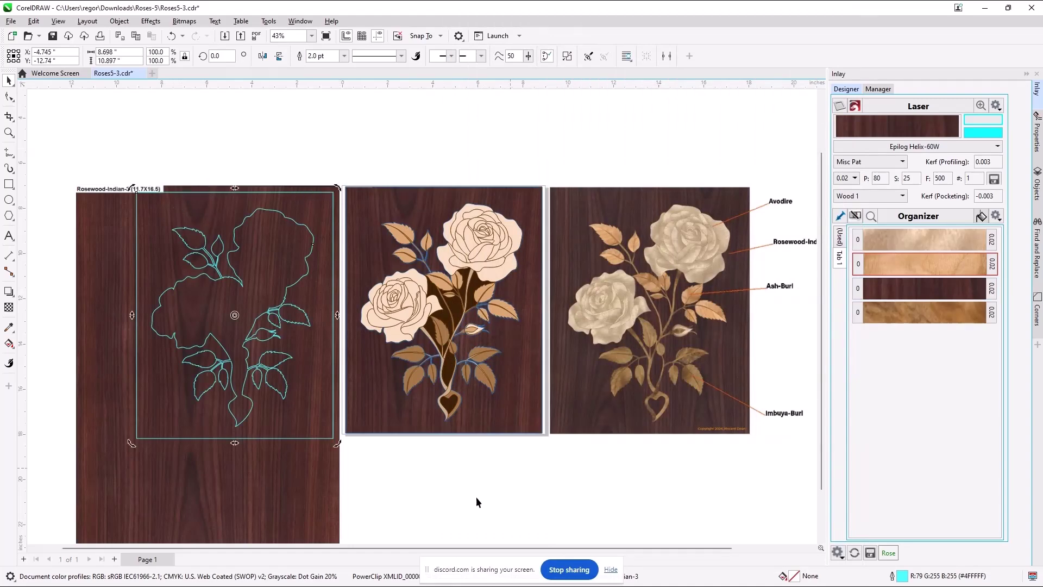
scroll(416, 548, left, 2)
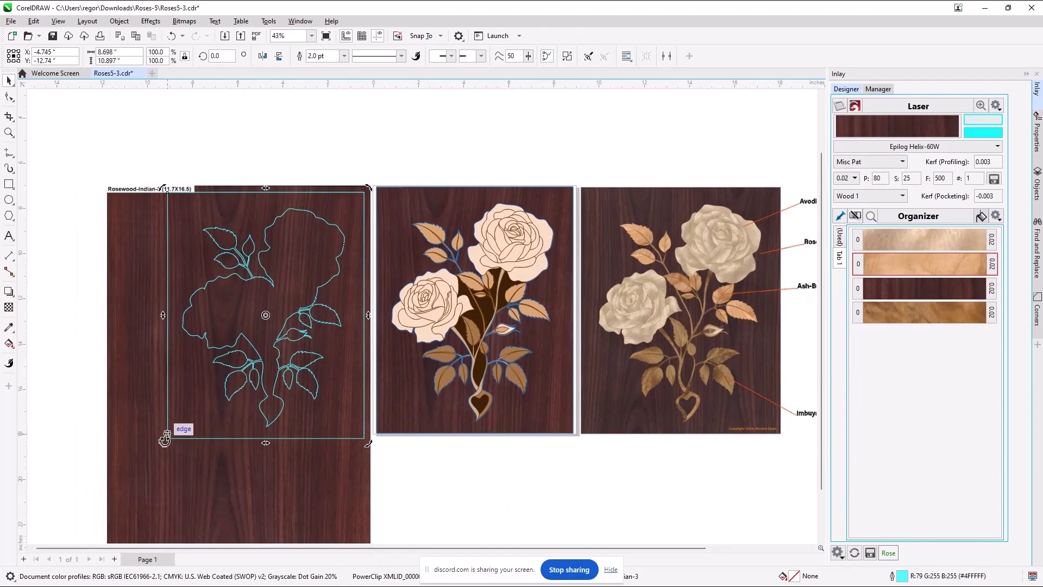
drag(163, 441, 310, 342)
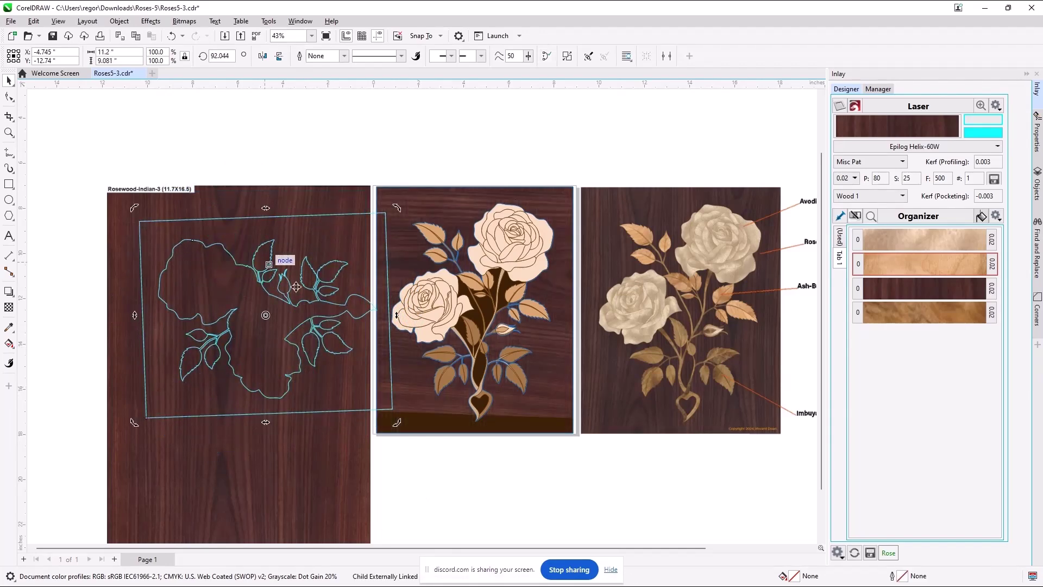
click(334, 375)
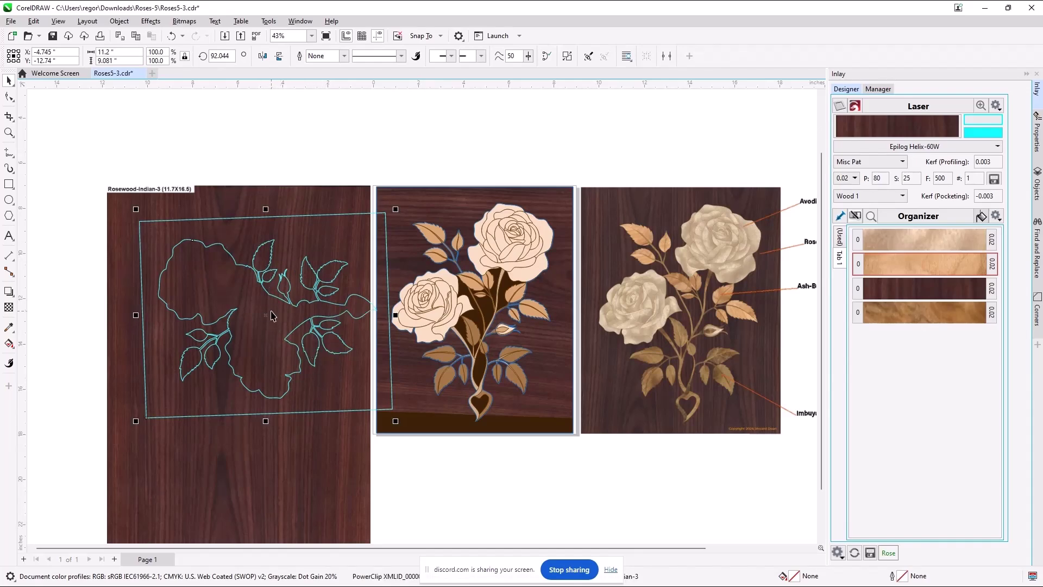
drag(266, 315, 237, 297)
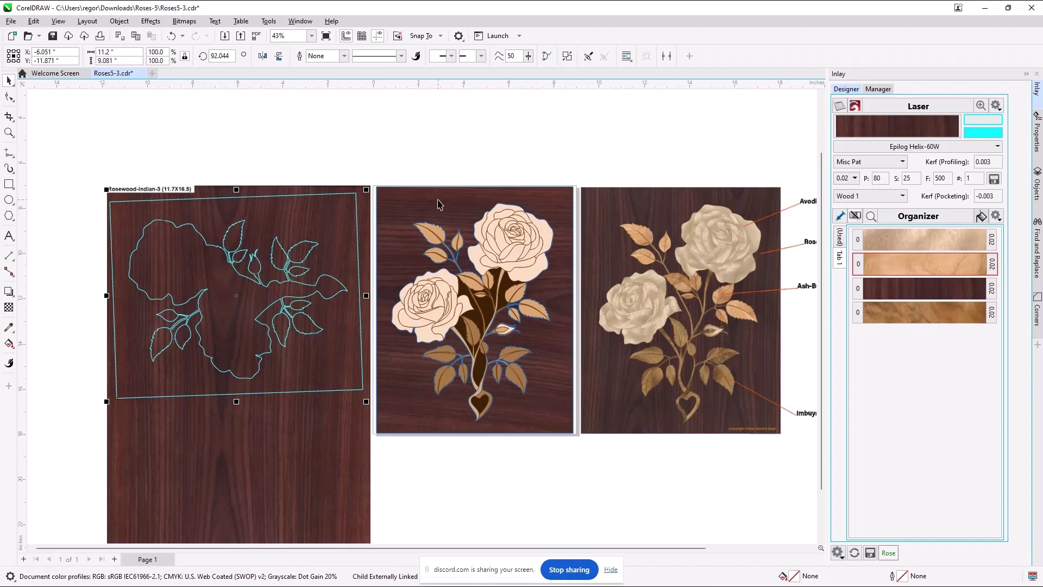
Step: Fill the small dark brown background piece just below the upper rose with Rosewood-Indian-3
click(433, 156)
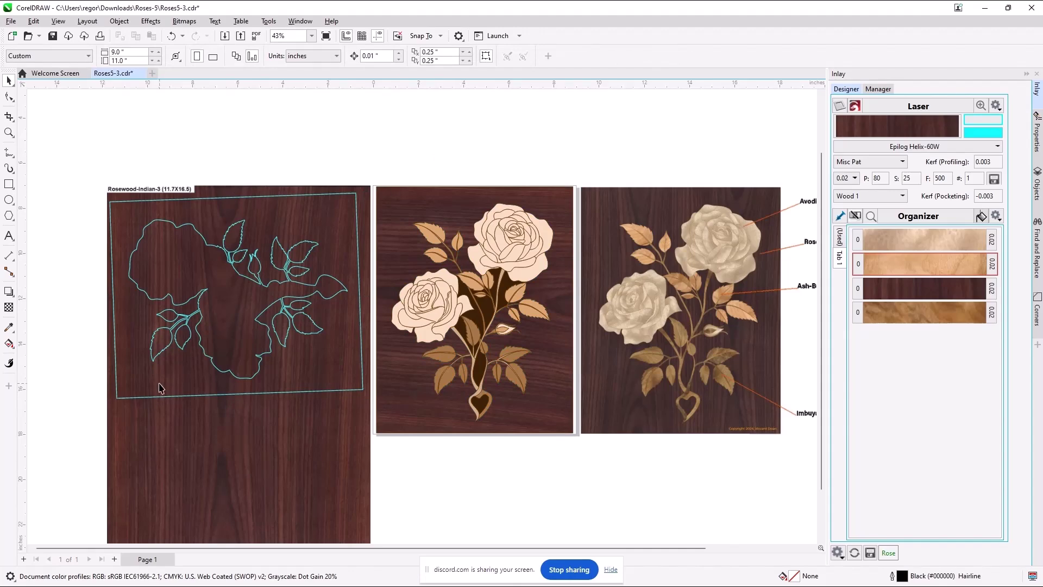
click(504, 289)
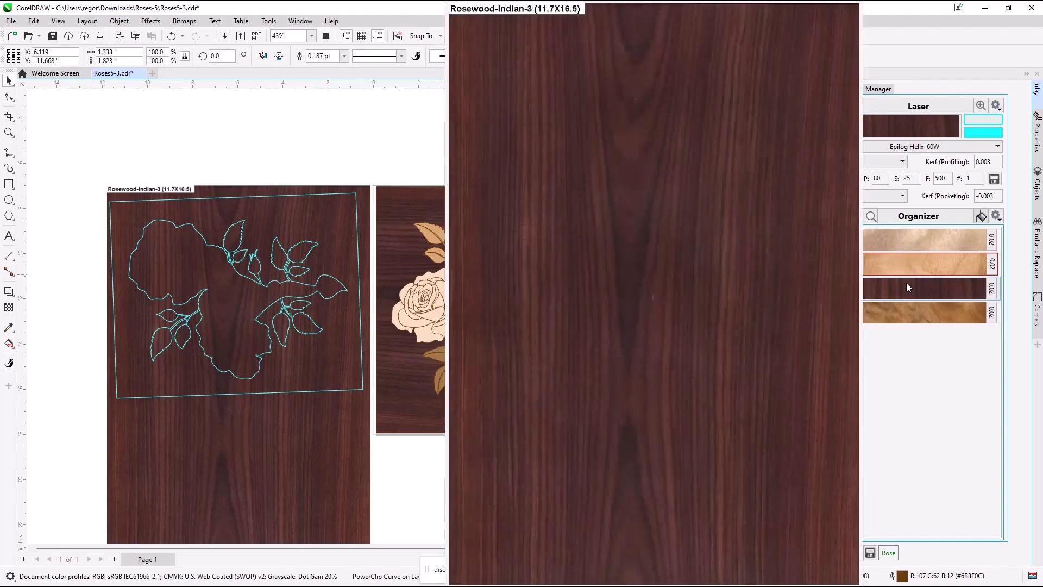
click(906, 288)
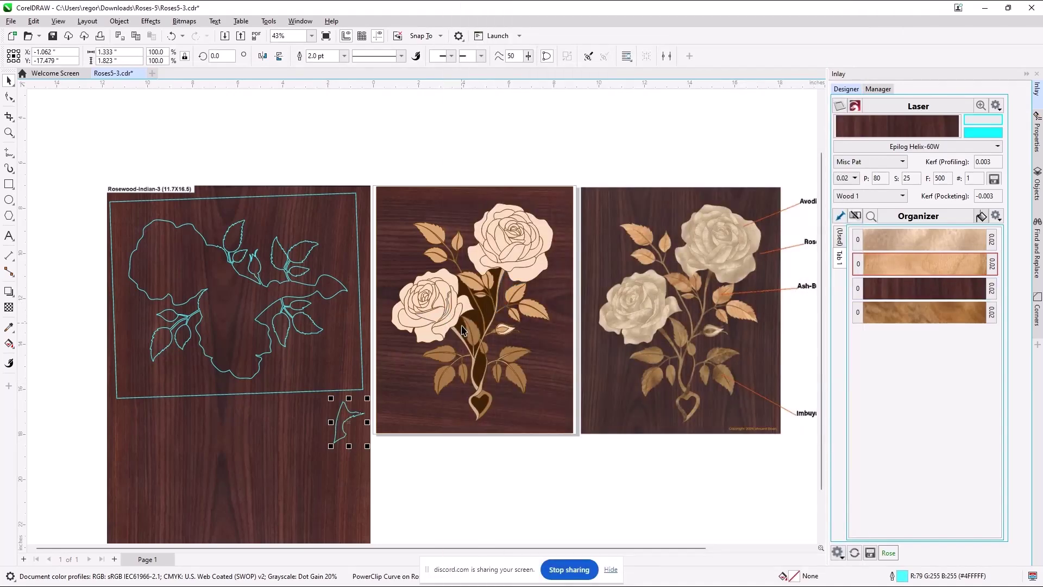
Step: Fill the central piece between the stems and the narrow piece just below the upper rose with Rosewood-Indian-3
click(481, 306)
click(884, 289)
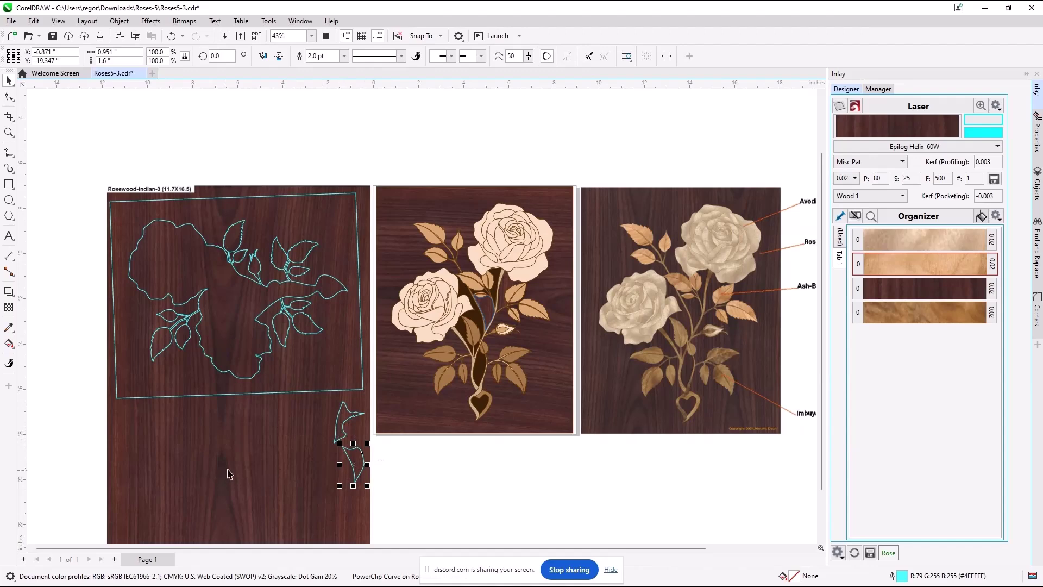
click(496, 270)
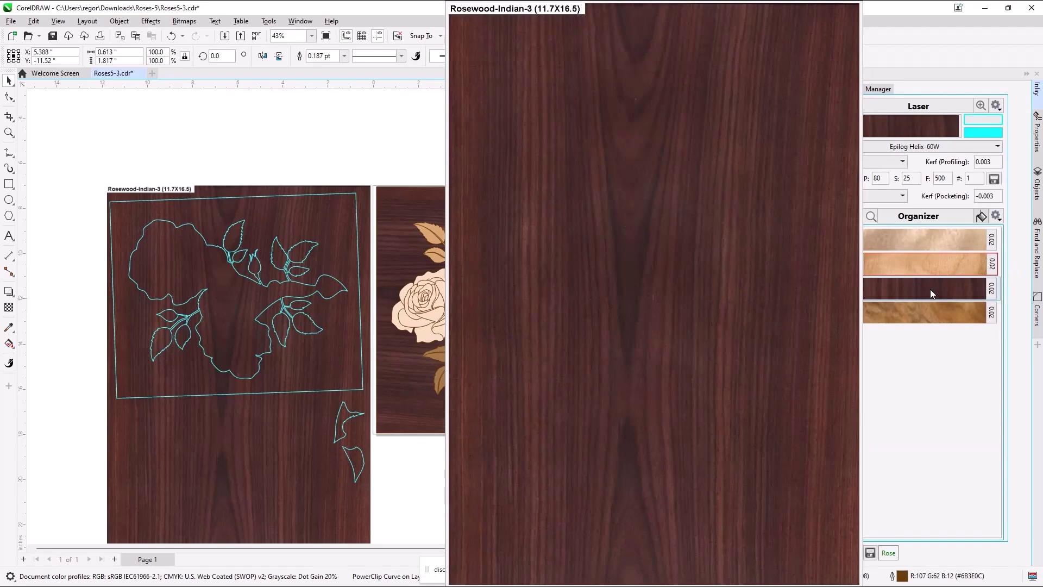
click(930, 291)
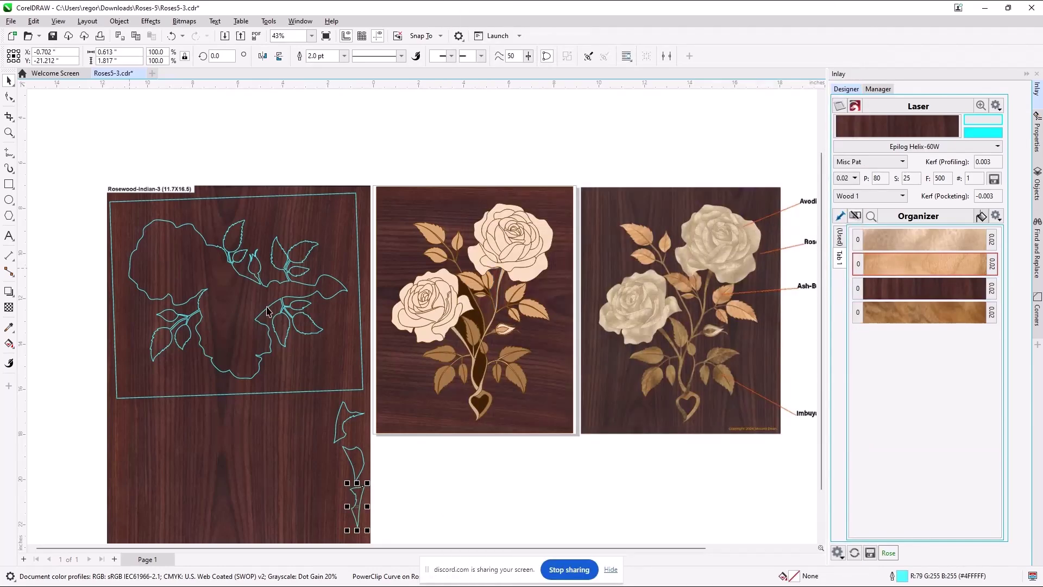
Step: Try the light ash veneer on the long background piece beside the lower rose, moving its outline off the sheet's dark edge
scroll(526, 290, up, 3)
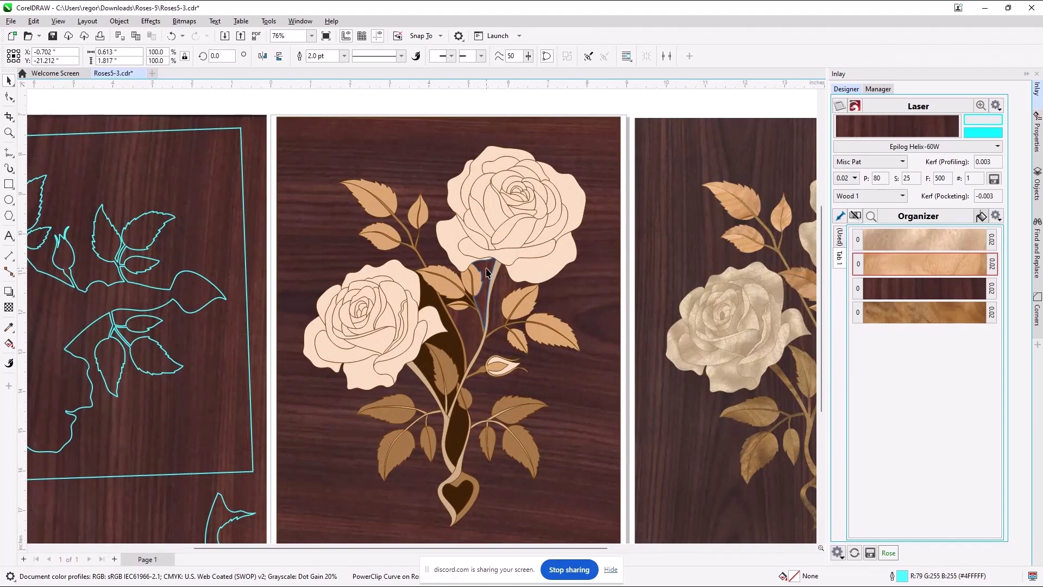
click(454, 350)
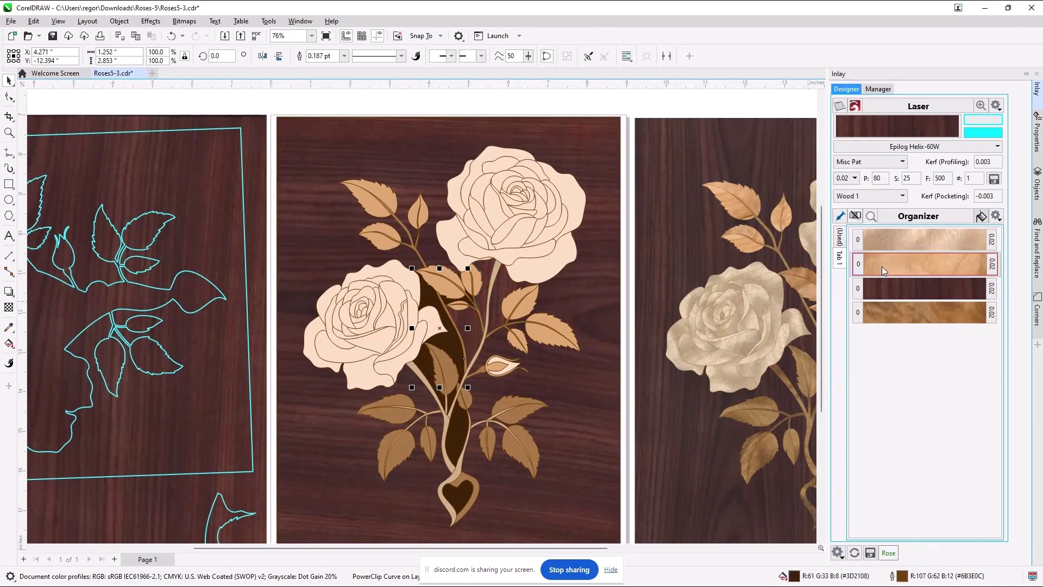
click(423, 328)
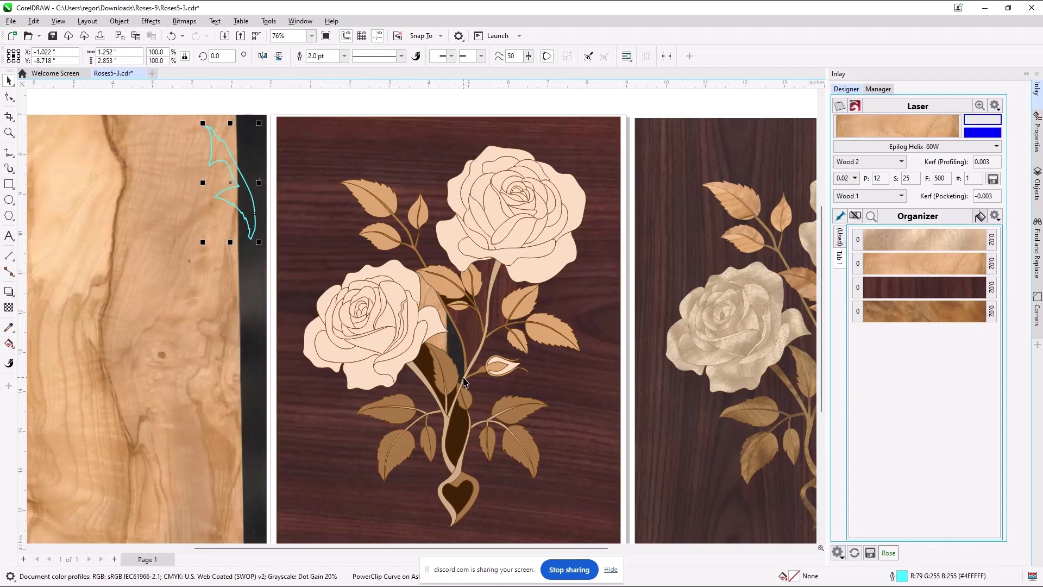
scroll(357, 383, down, 1)
scroll(318, 386, down, 1)
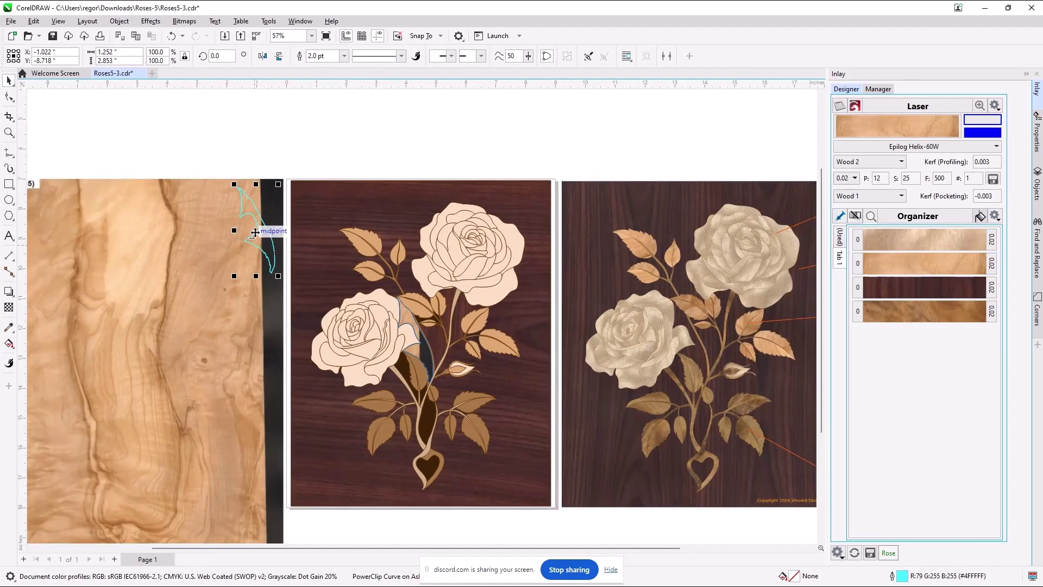
drag(255, 234, 167, 237)
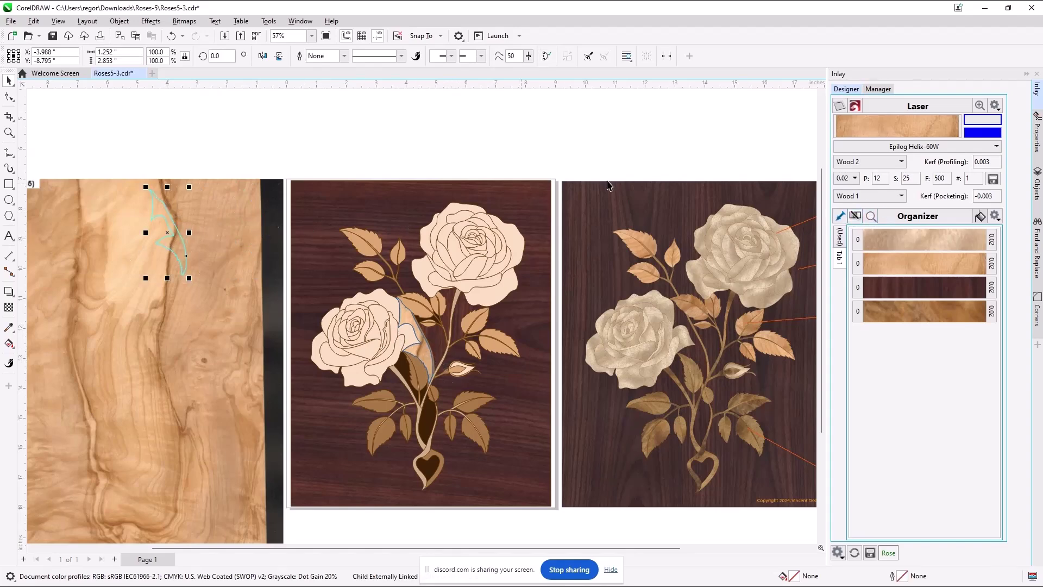
Step: Remove the ash veneer fill from the long background piece beside the lower rose
click(841, 216)
click(9, 81)
click(856, 217)
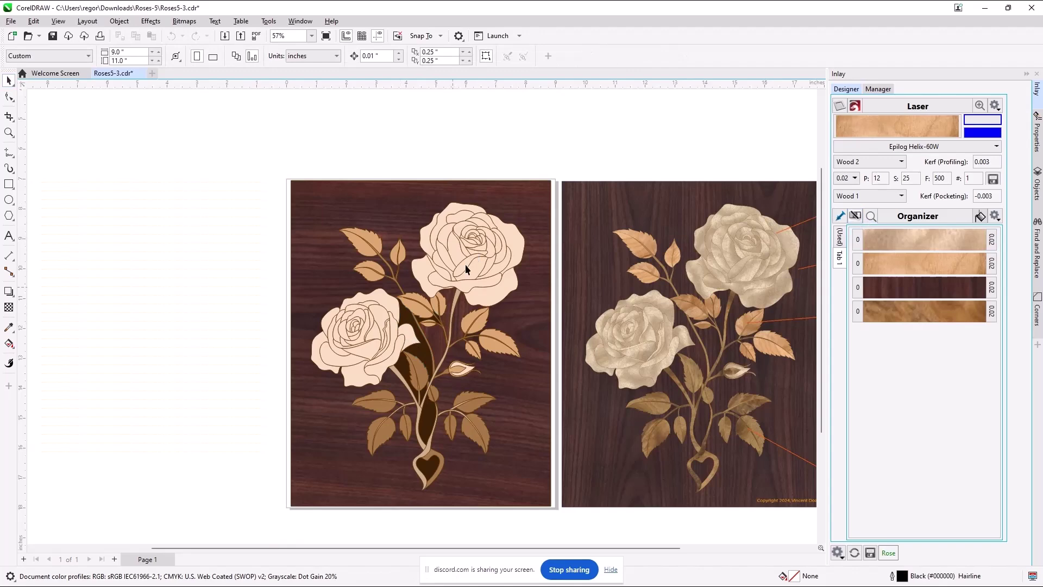
Step: Remove the Rosewood-Indian-3 fill from the main background piece and the three small background pieces around the upper rose's stem
click(526, 217)
click(429, 307)
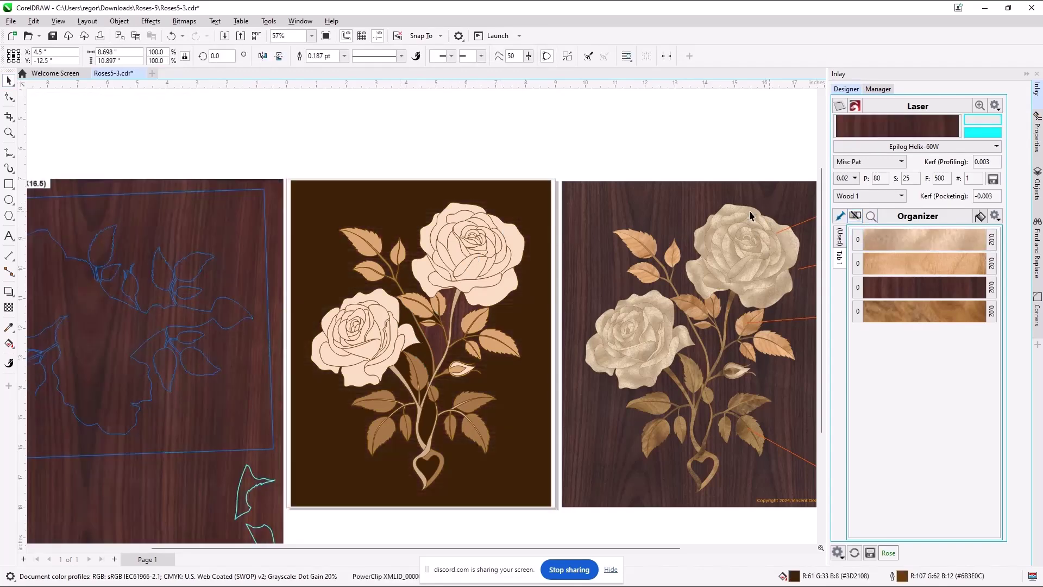
click(466, 315)
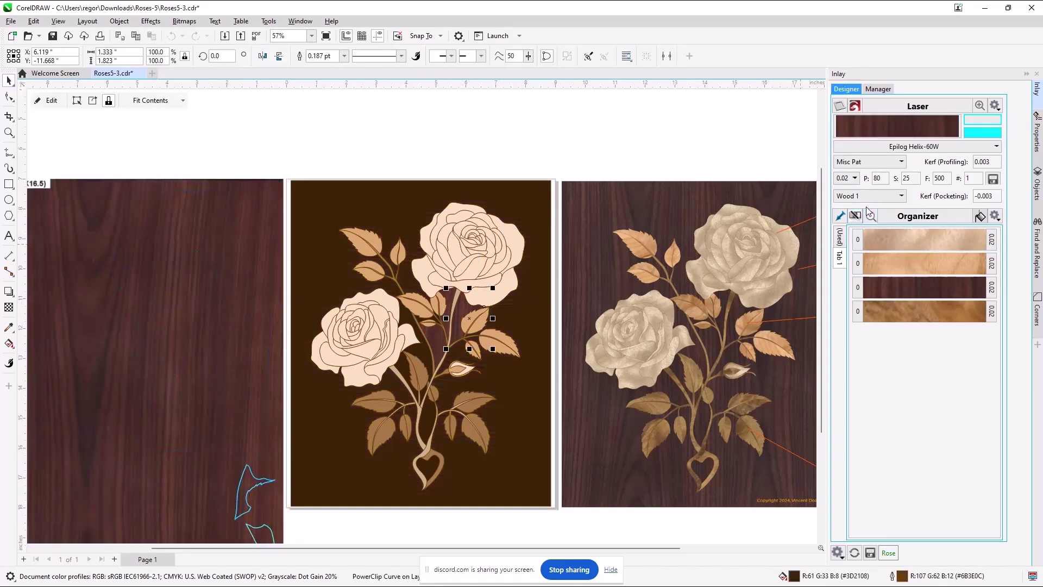
click(856, 217)
click(450, 298)
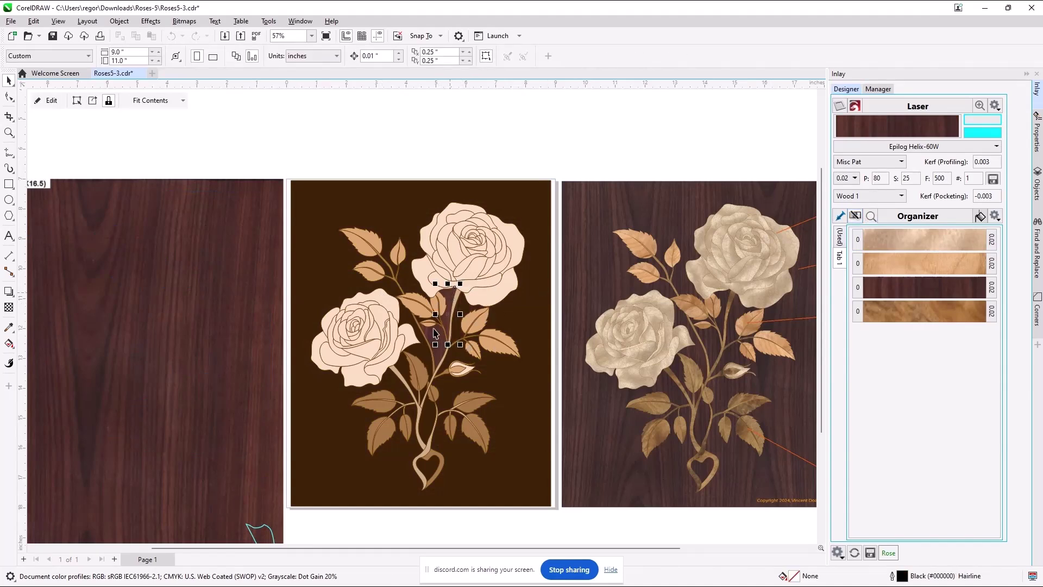
key(Escape)
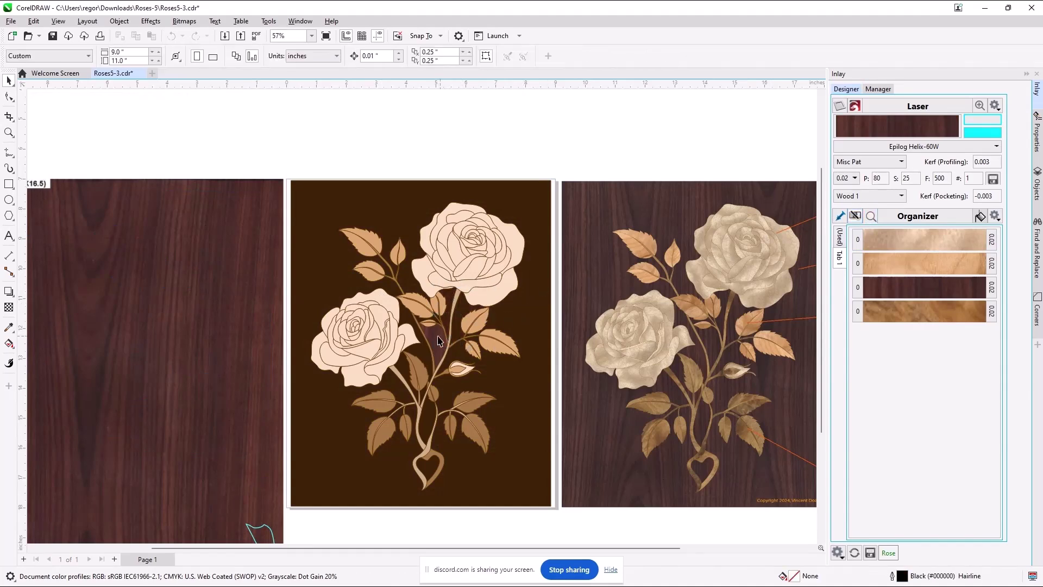
click(430, 340)
key(Escape)
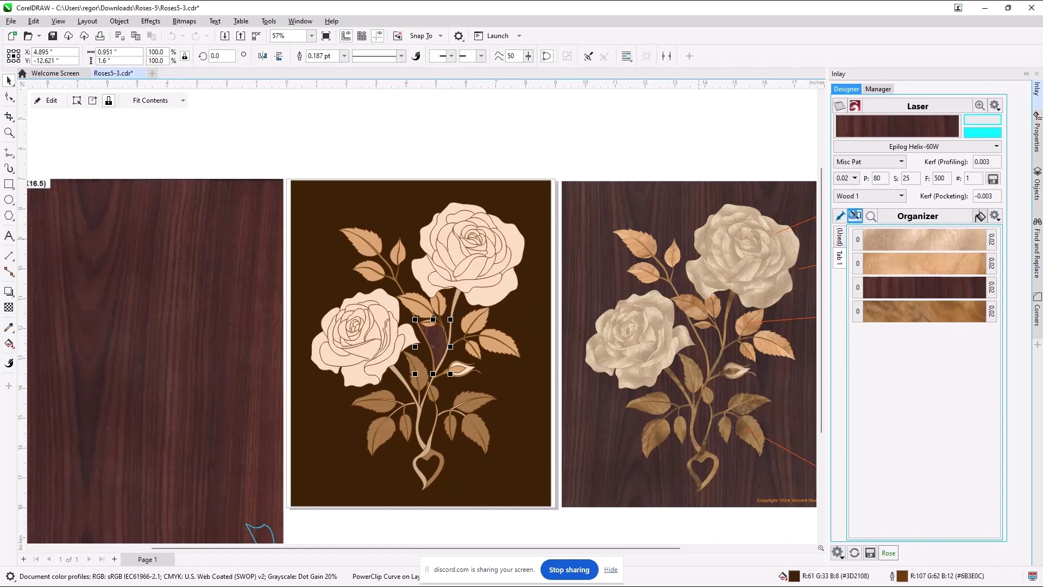
Step: Remove the dark wood veneer material from the selected background shape between the two roses
click(856, 216)
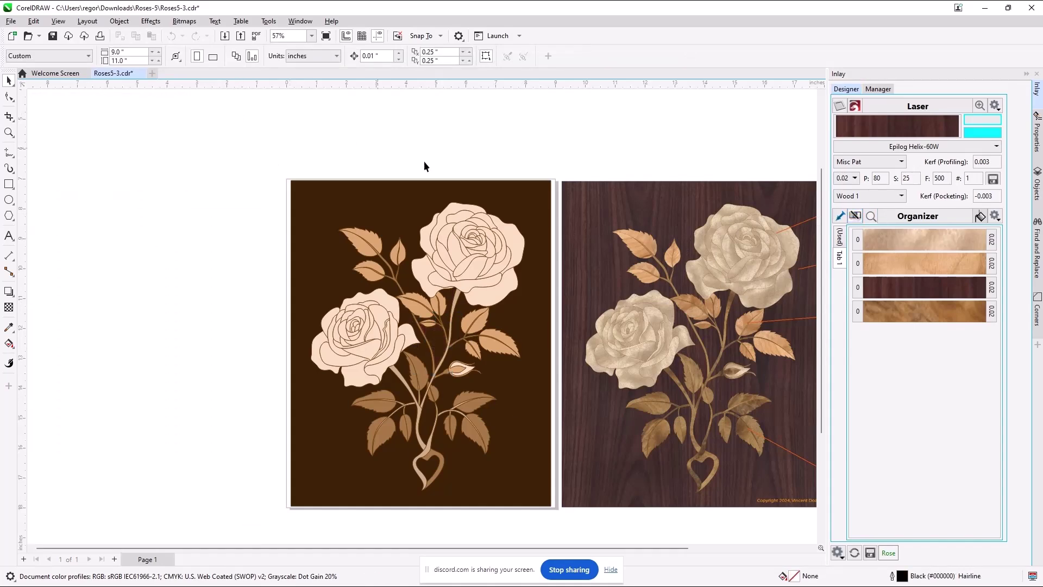
Step: Find and select all curves on the current page sharing the fill and outline of the upper rose's outer petal, and check their nodes
scroll(514, 192, up, 1)
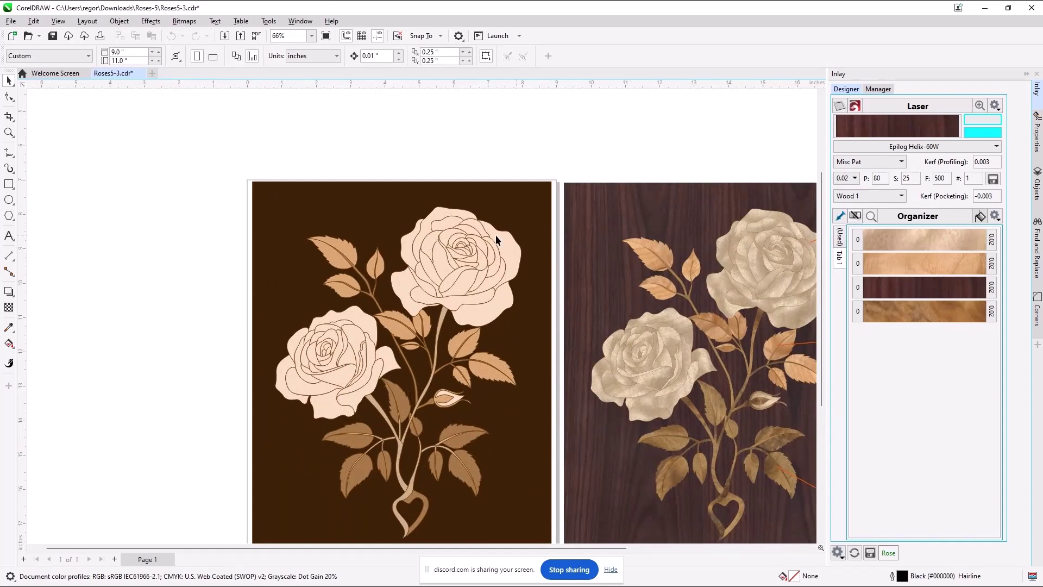
click(510, 249)
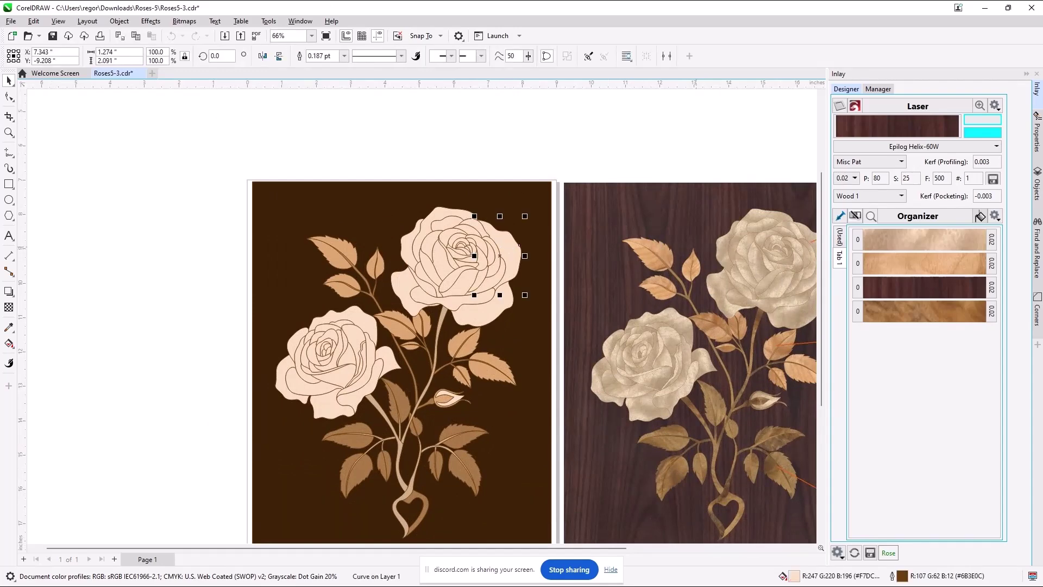
click(1034, 255)
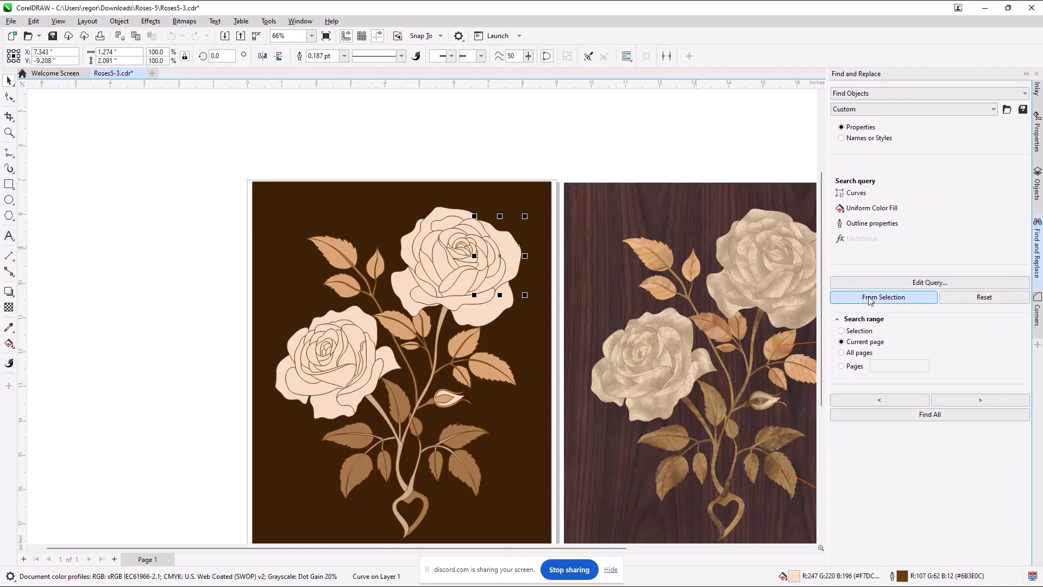
click(894, 416)
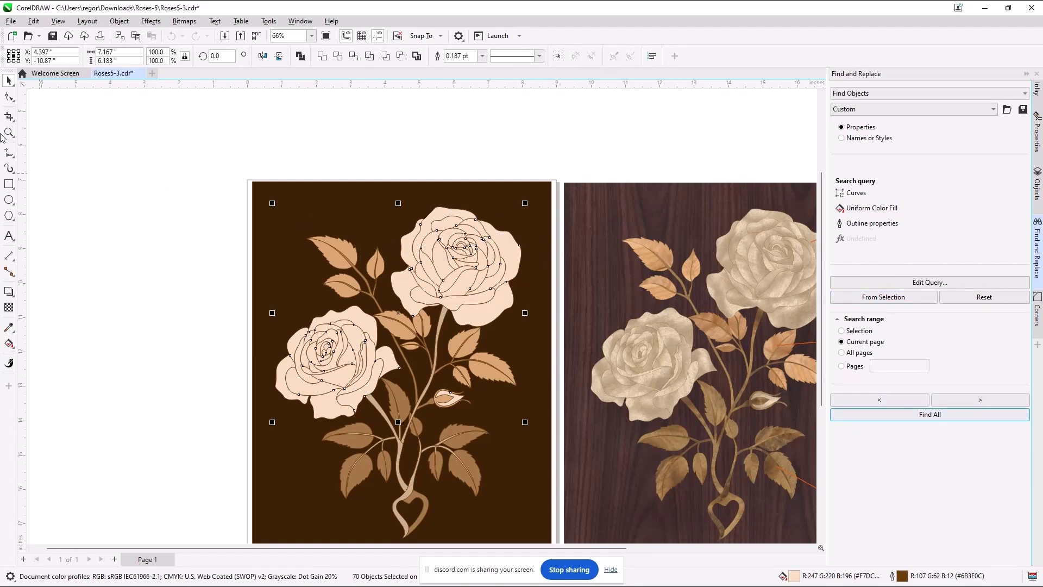
click(9, 97)
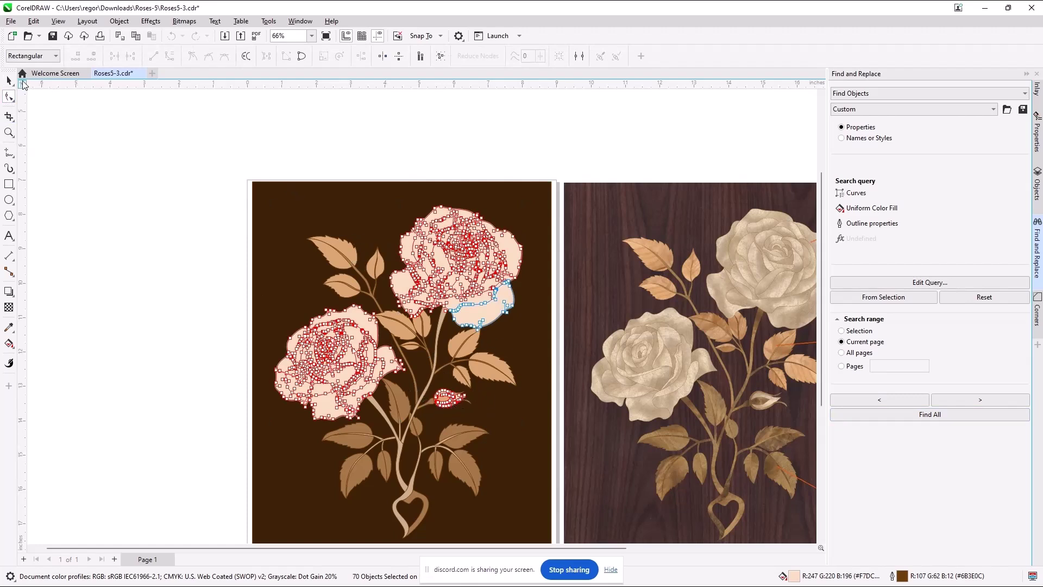
key(space)
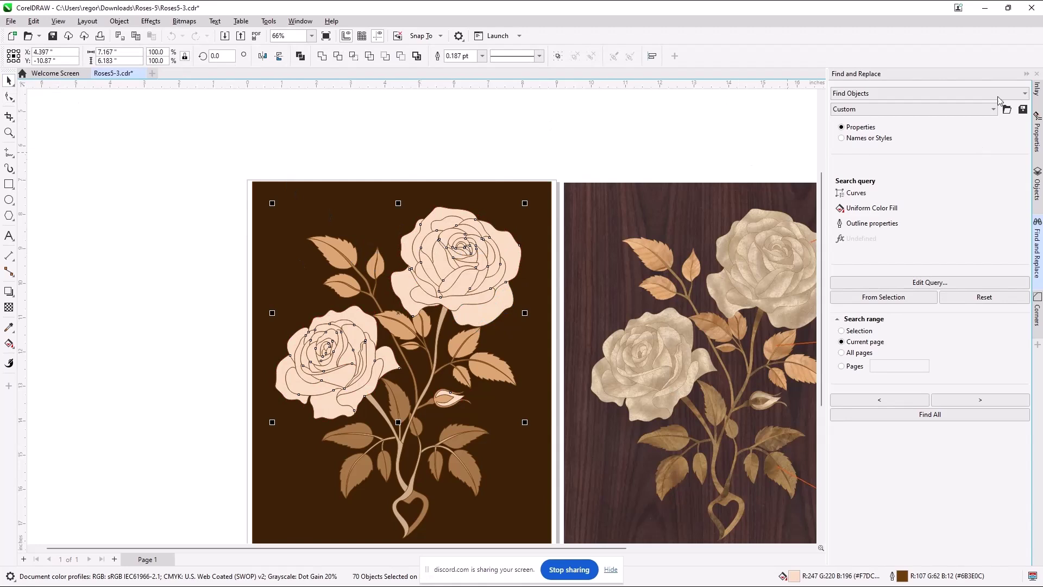
Step: Apply the Avodire-3 veneer from the Inlay organizer to the selected rose petals and bud
click(1037, 88)
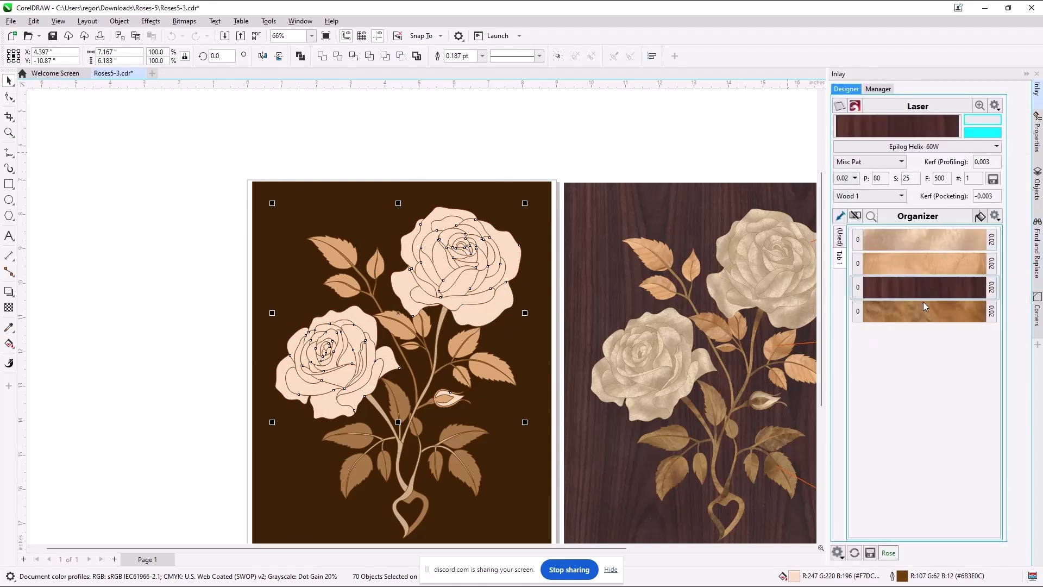
mouse_move(911, 237)
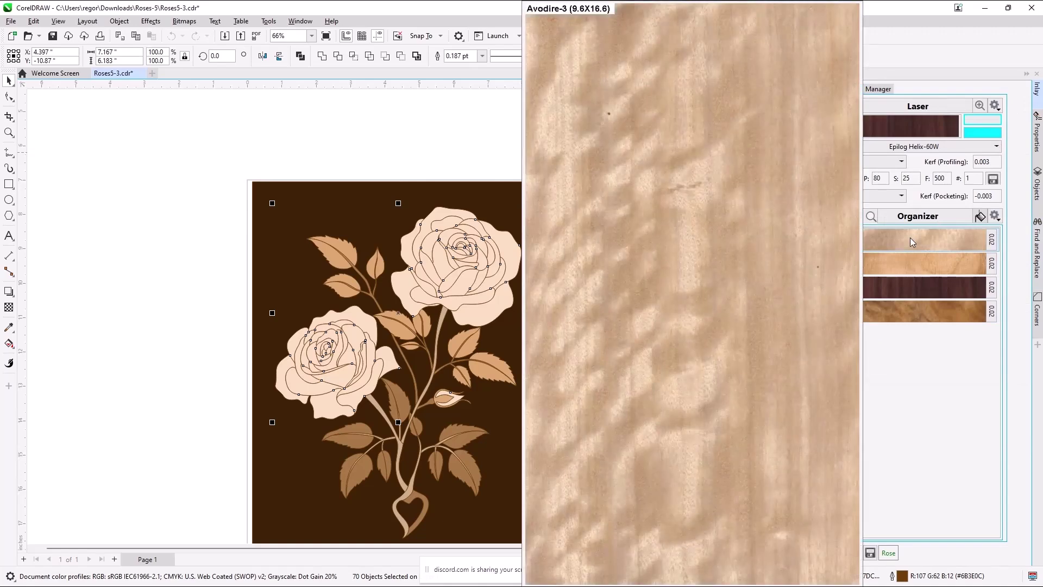
click(910, 237)
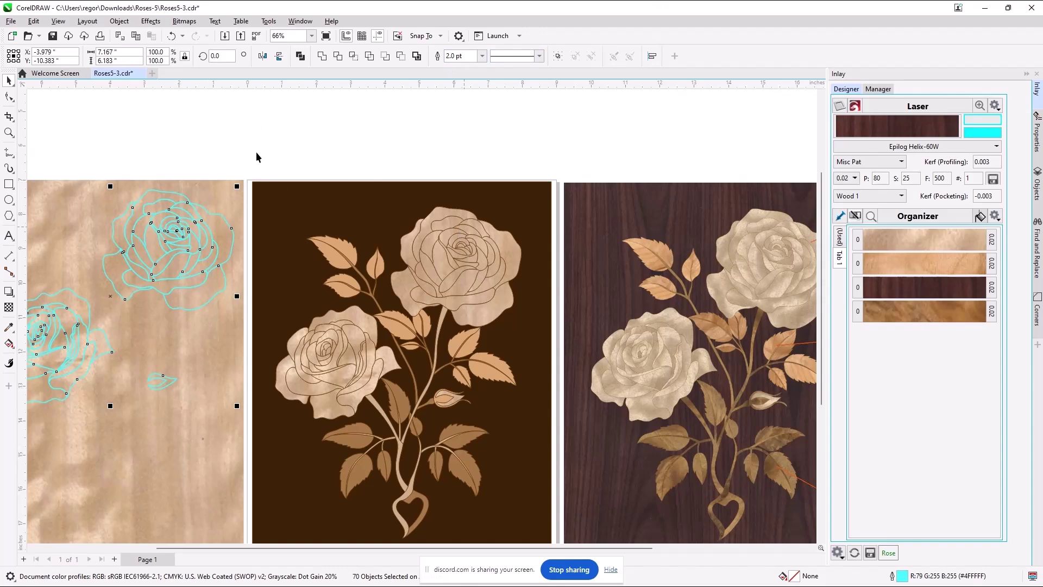
Step: Select the entire rose artwork on the page and set its outline width to None
drag(250, 137, 560, 488)
key(shift+F2)
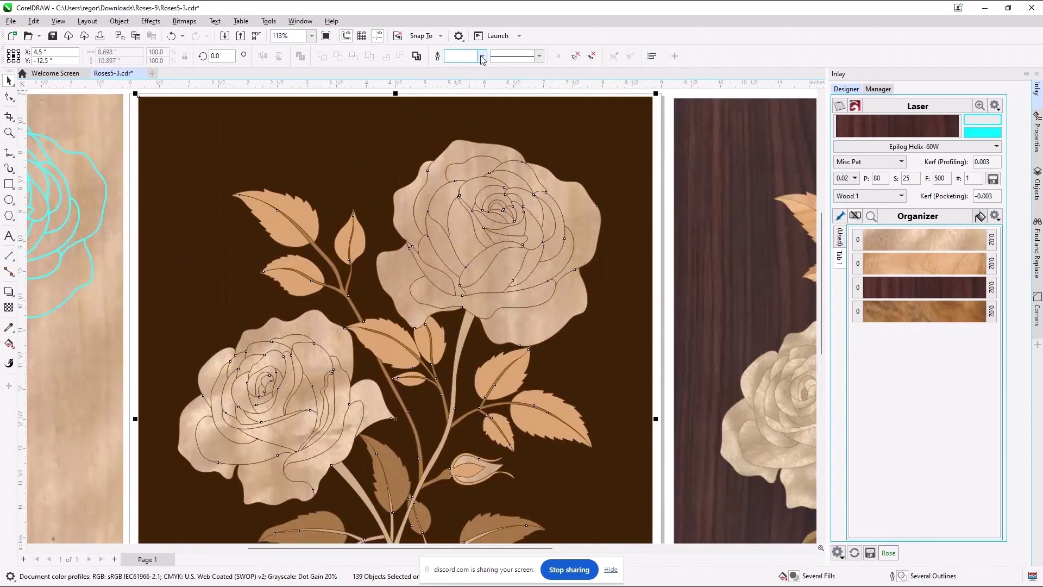
click(482, 57)
click(466, 68)
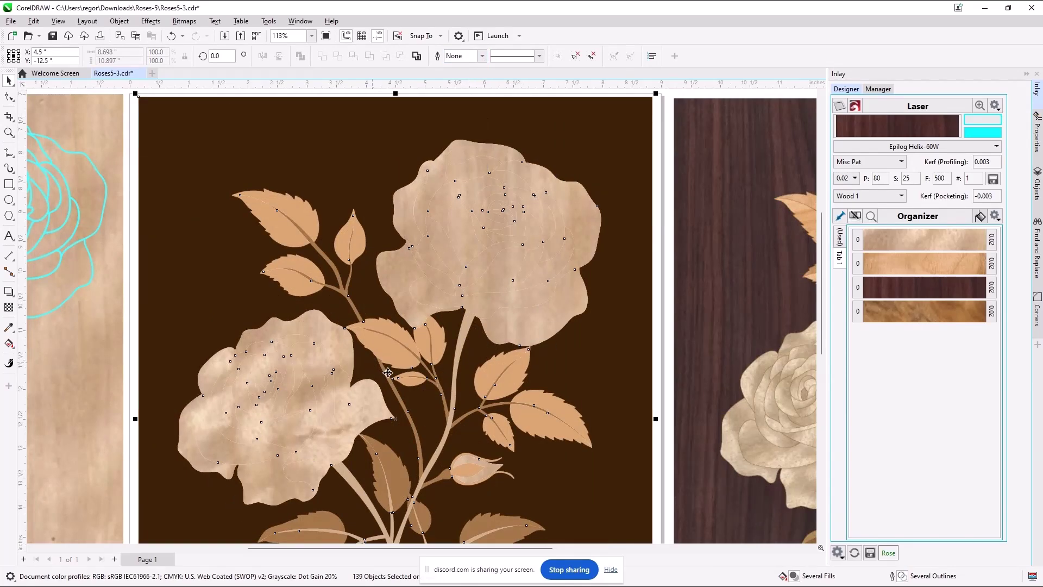
Step: Compare the veneer-filled roses with the reference picture and examine the upper rose's outer petal outline on the Avodire sheet
scroll(388, 372, down, 5)
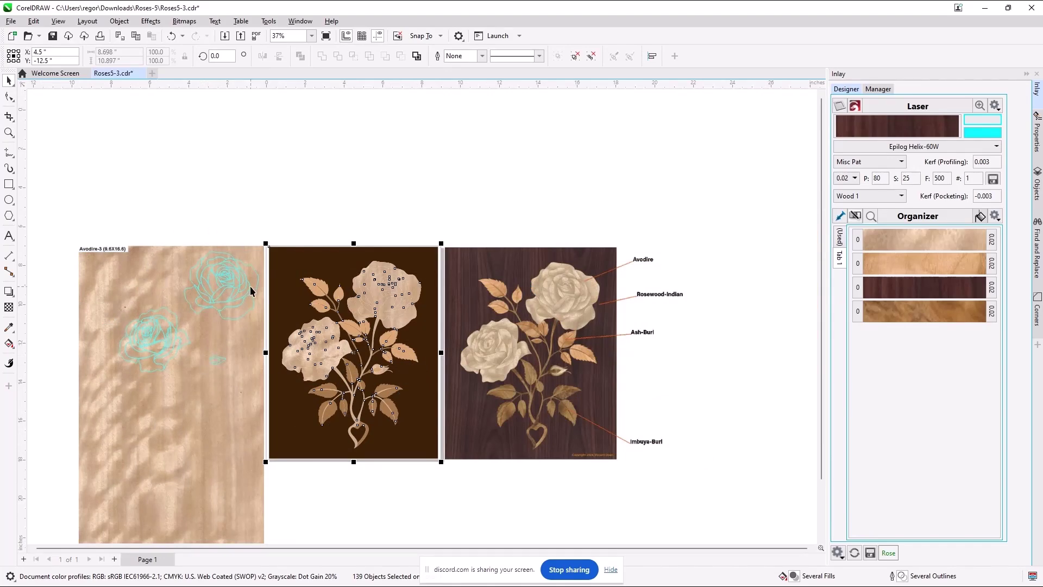
scroll(390, 313, up, 2)
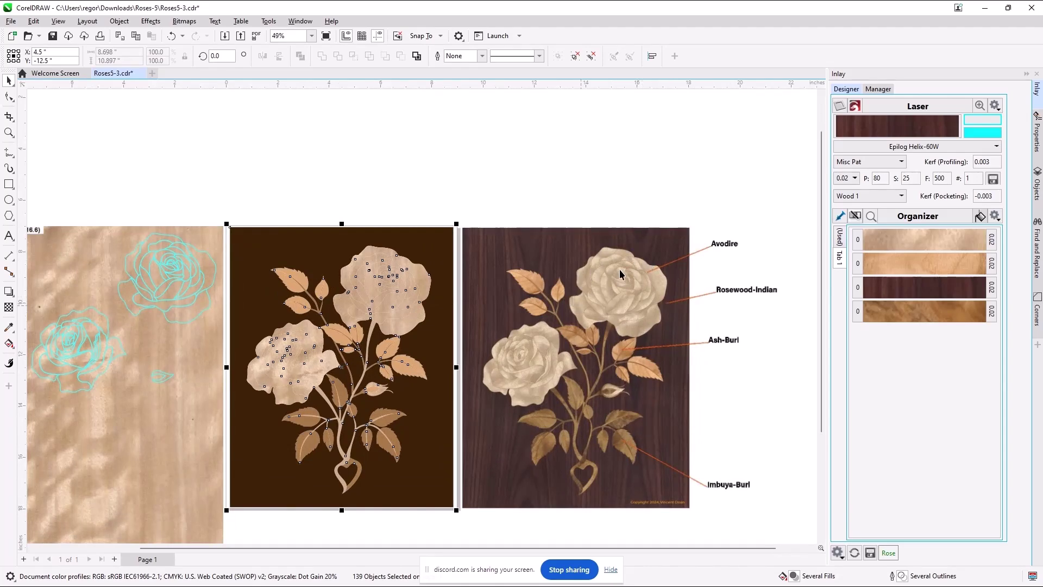
scroll(217, 282, up, 3)
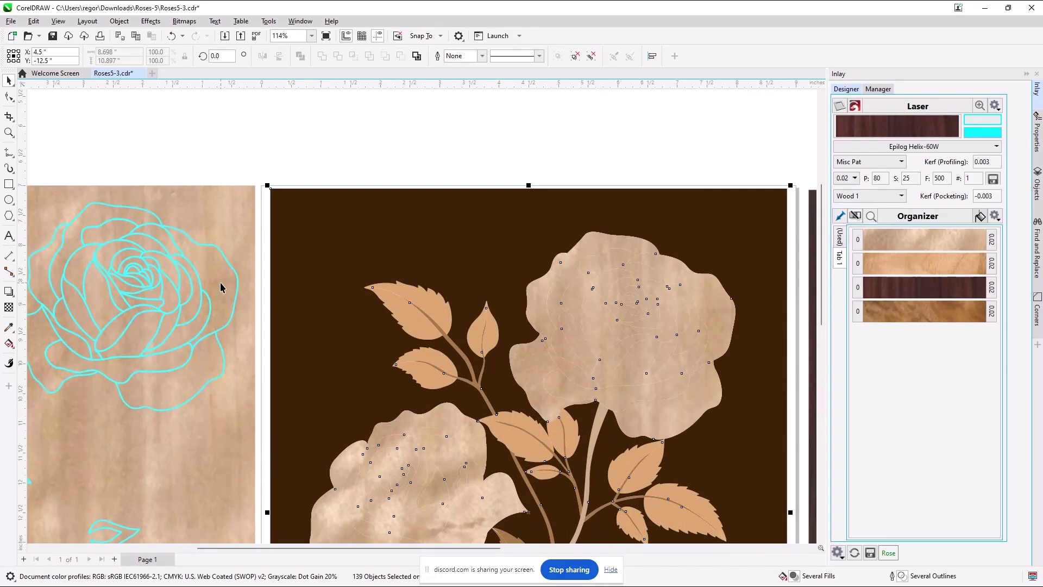
click(220, 287)
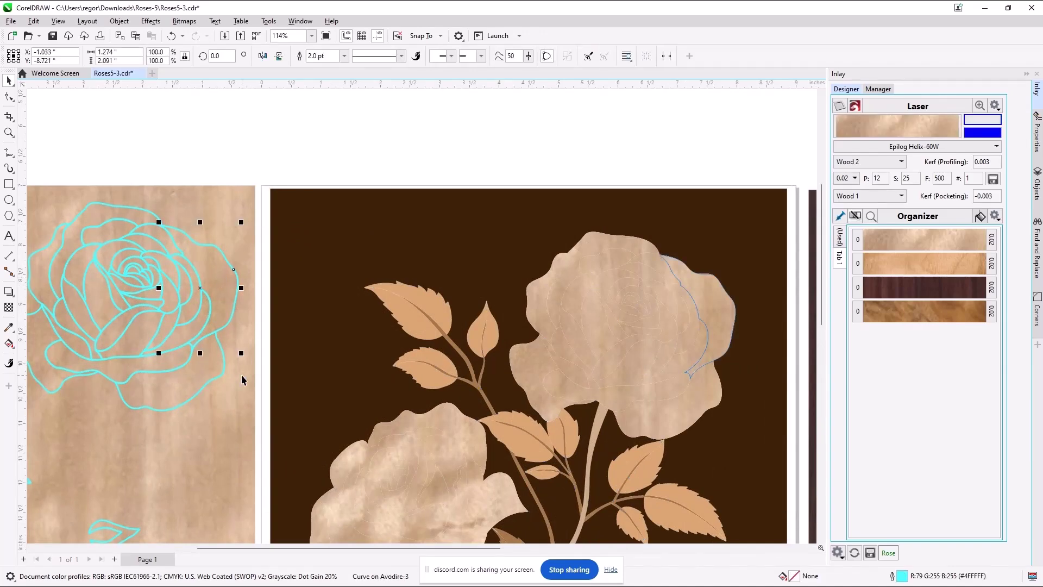
scroll(200, 416, down, 1)
scroll(200, 416, down, 1)
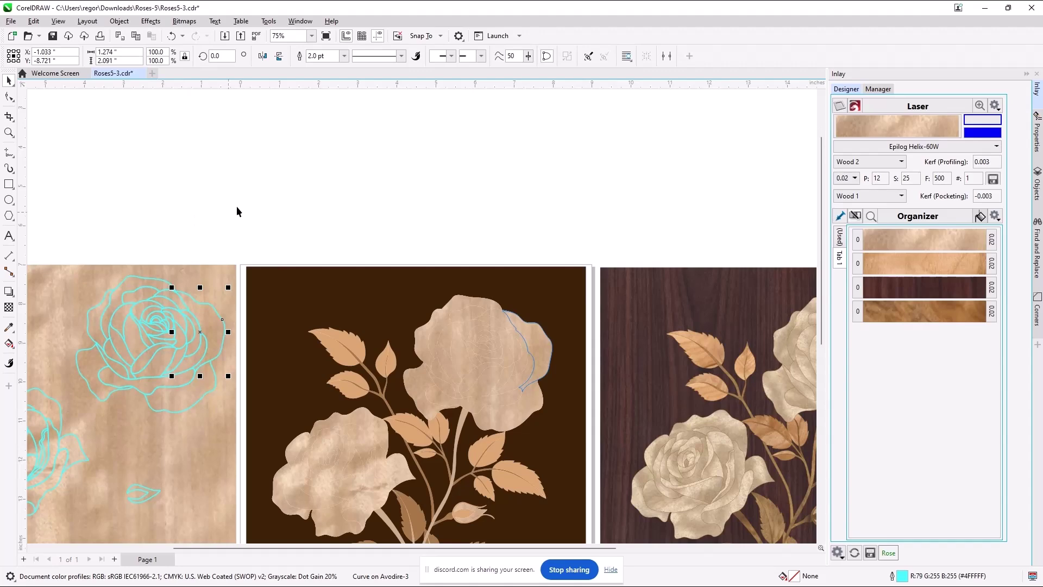
scroll(183, 404, down, 1)
scroll(183, 404, down, 2)
scroll(125, 435, up, 4)
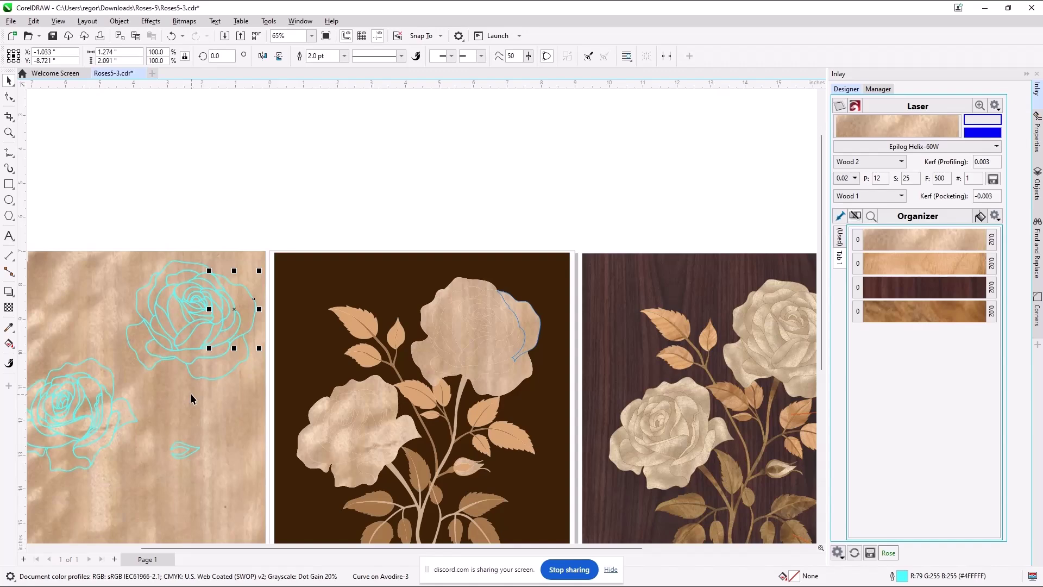
scroll(191, 393, down, 3)
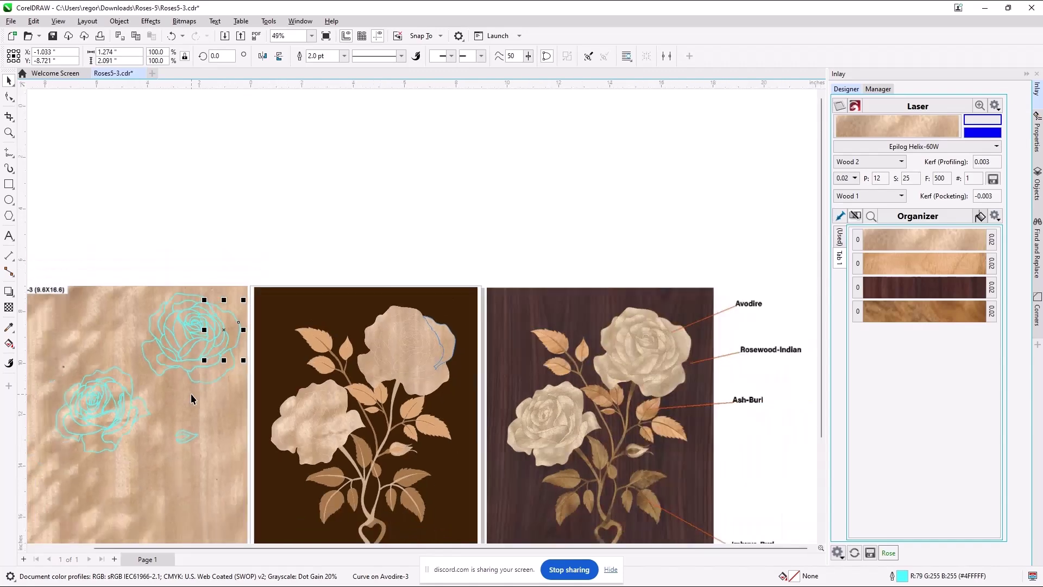
Step: Move the Avodire veneer image beneath its cutting outlines to about X -5.08 and Y -14.47 inches
click(39, 337)
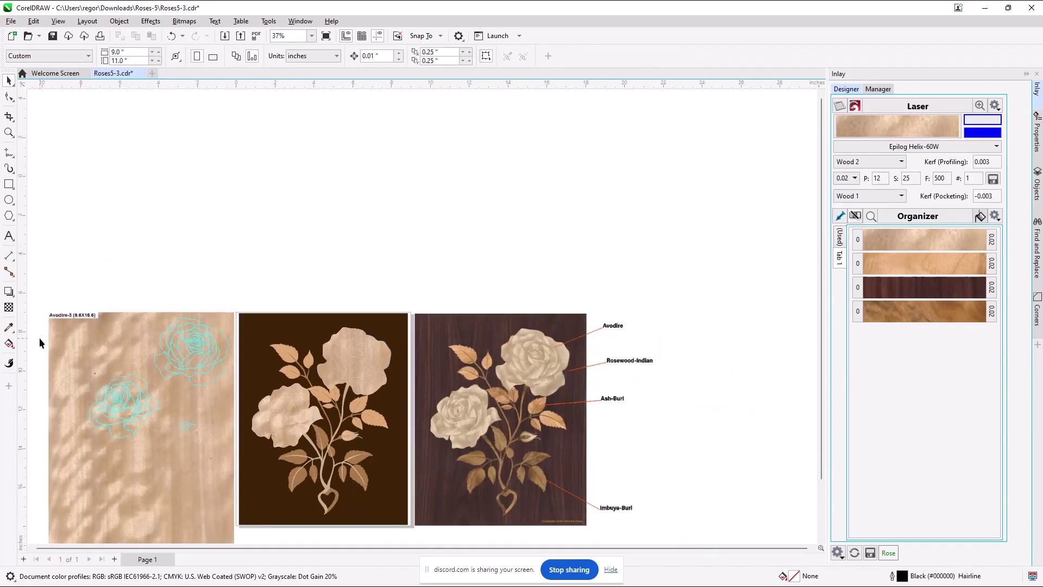
drag(34, 349, 155, 485)
click(109, 327)
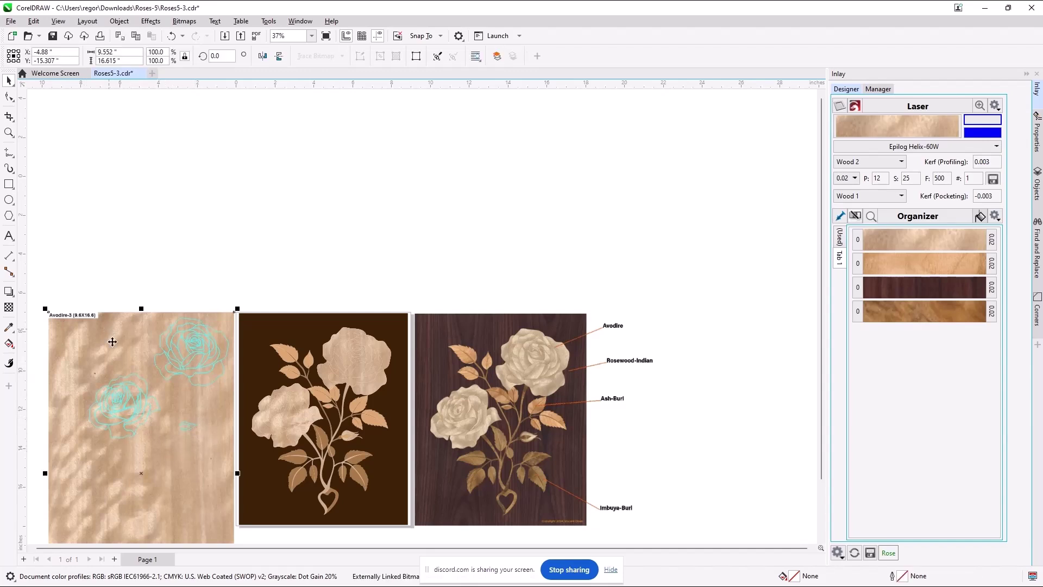
drag(104, 337, 125, 318)
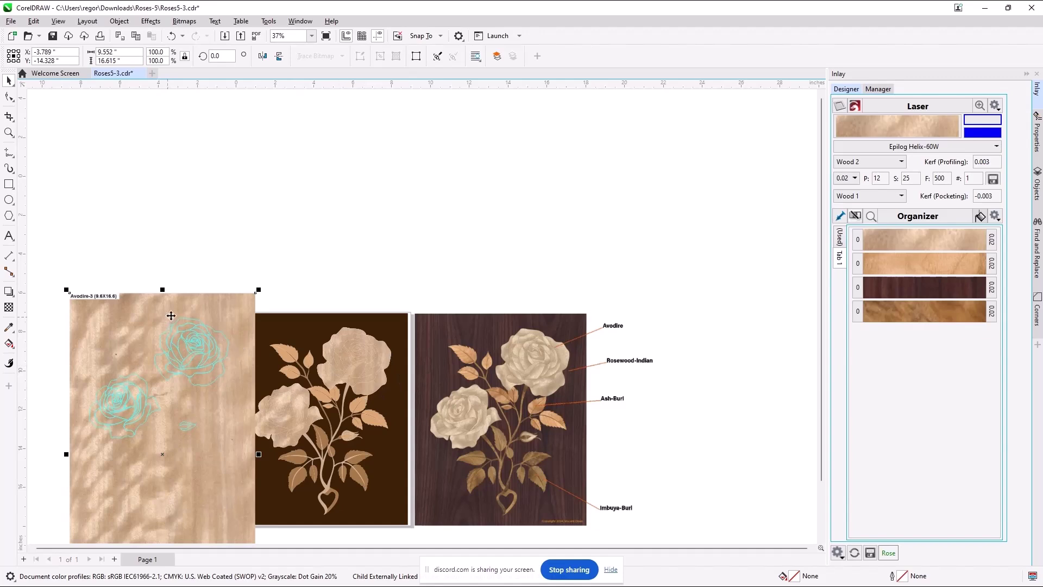
click(172, 35)
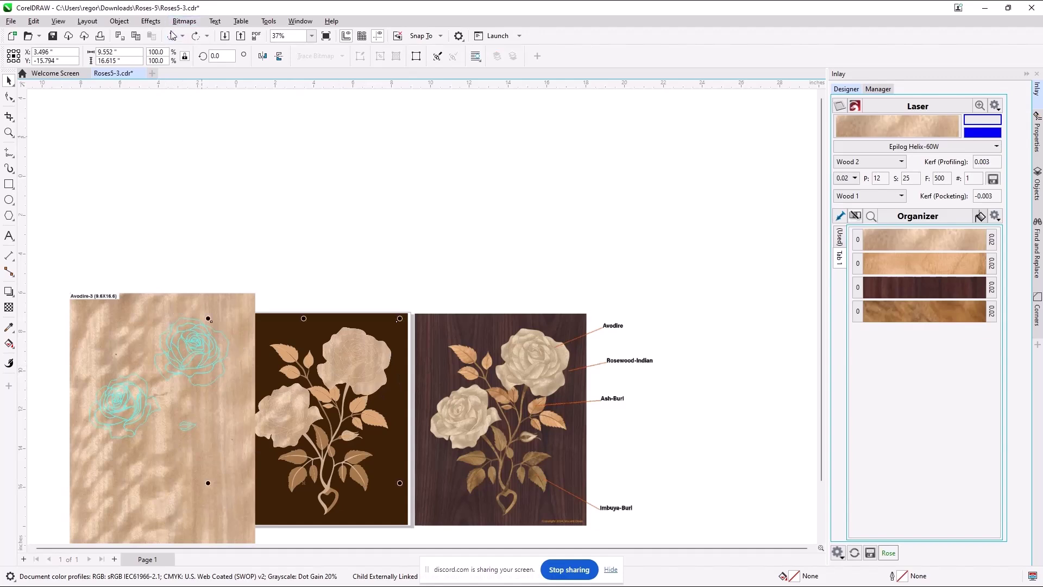
drag(122, 317, 98, 321)
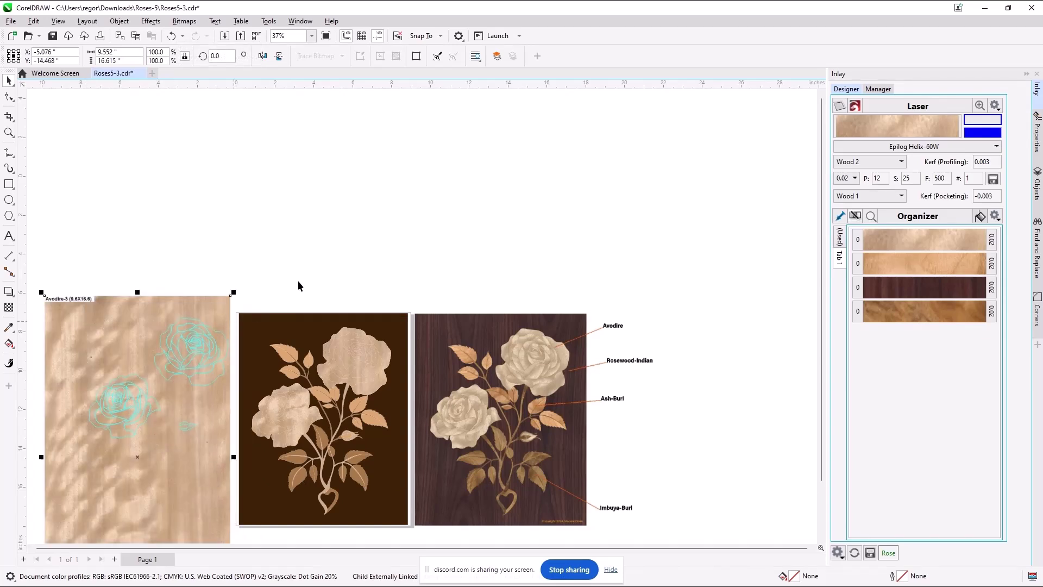
Step: Review the list of past operations in the undo history, and clear the veneer image selection
click(183, 36)
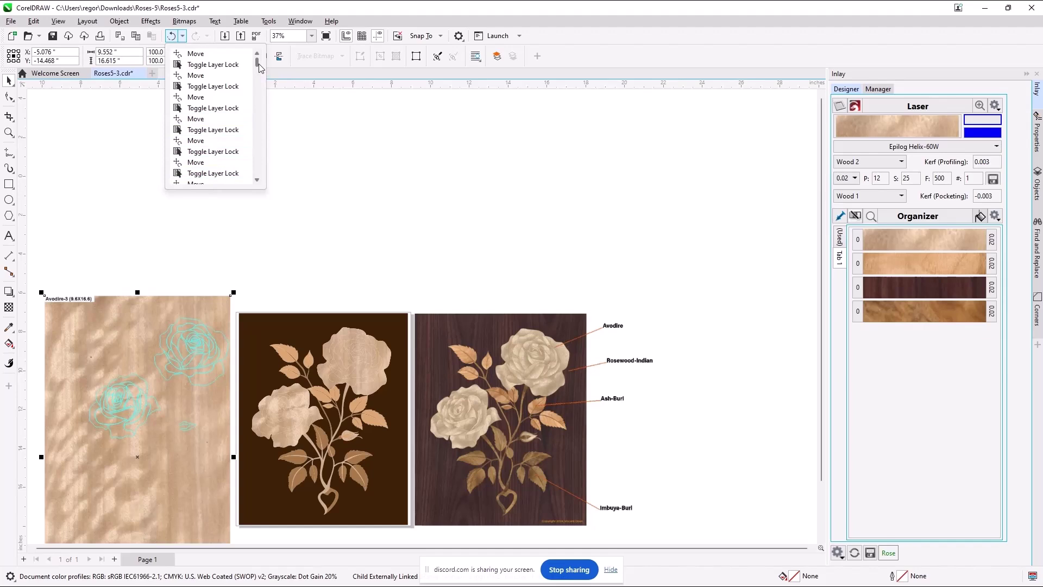
drag(262, 68, 262, 182)
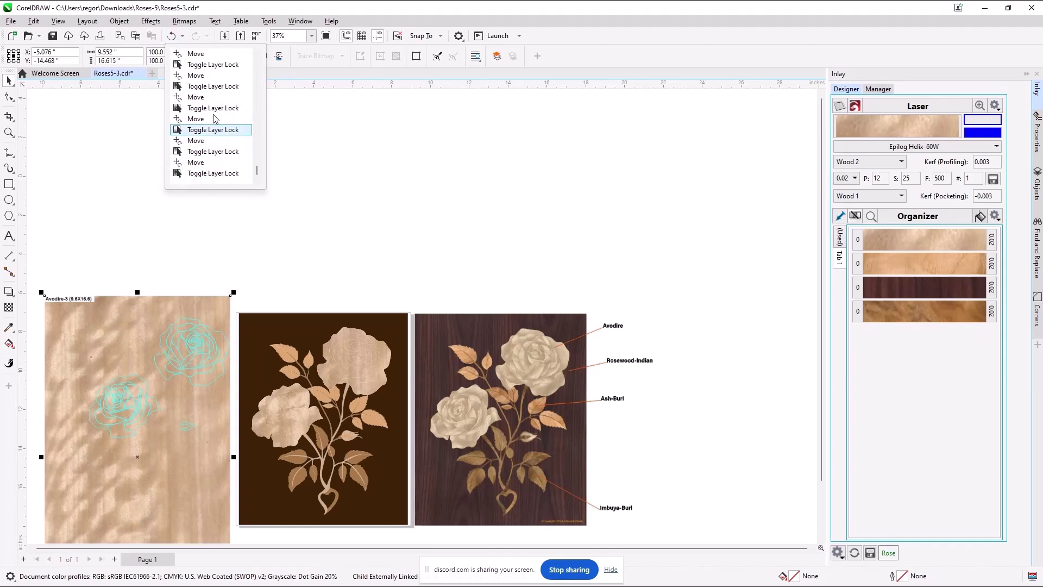
click(69, 238)
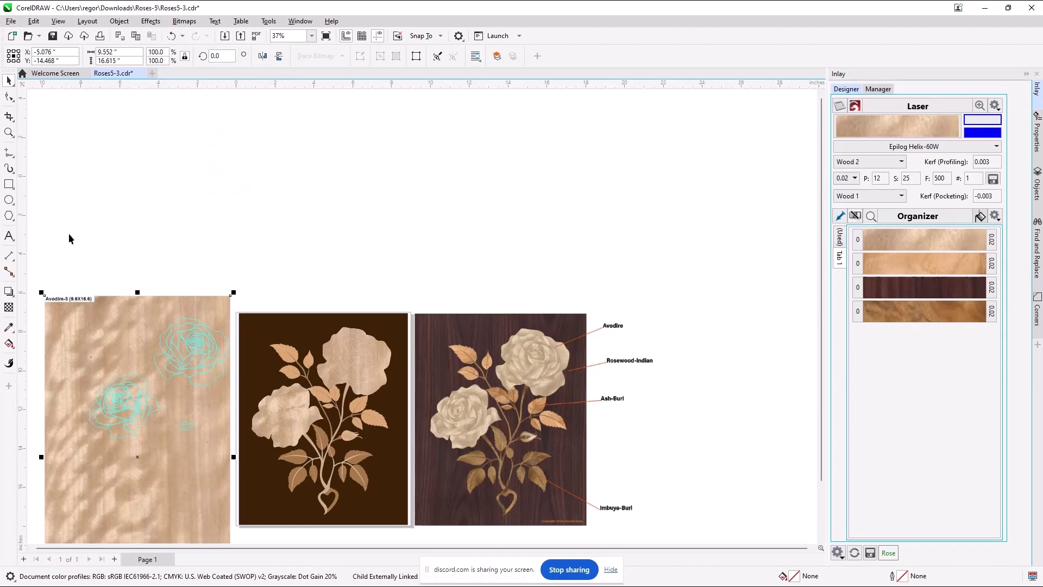
click(167, 261)
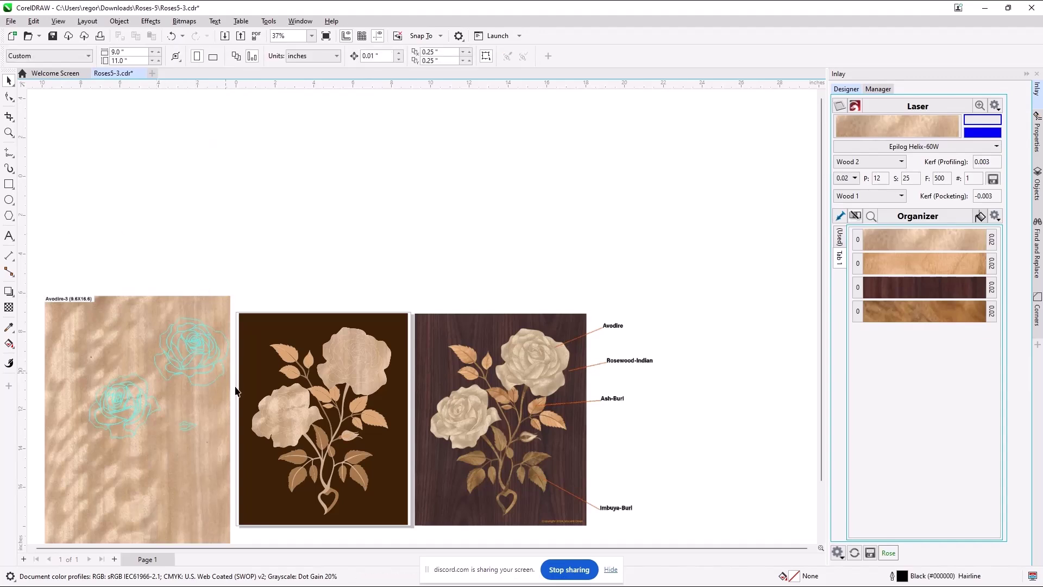
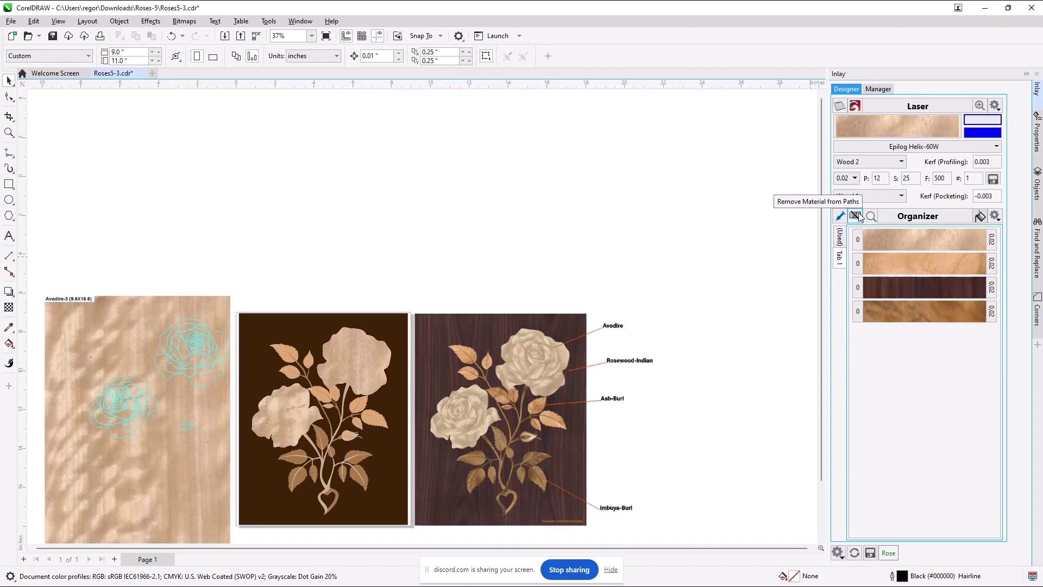
Step: Select the lower rose's and the bud's cutting outlines on the Avodire sheet with the Freehand Pick tool
click(820, 499)
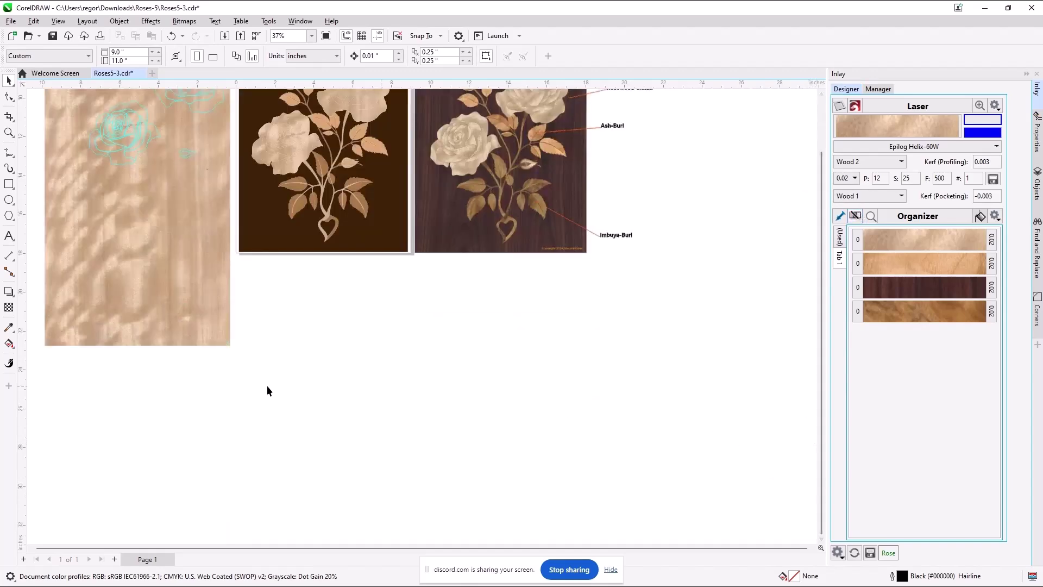
scroll(62, 276, down, 2)
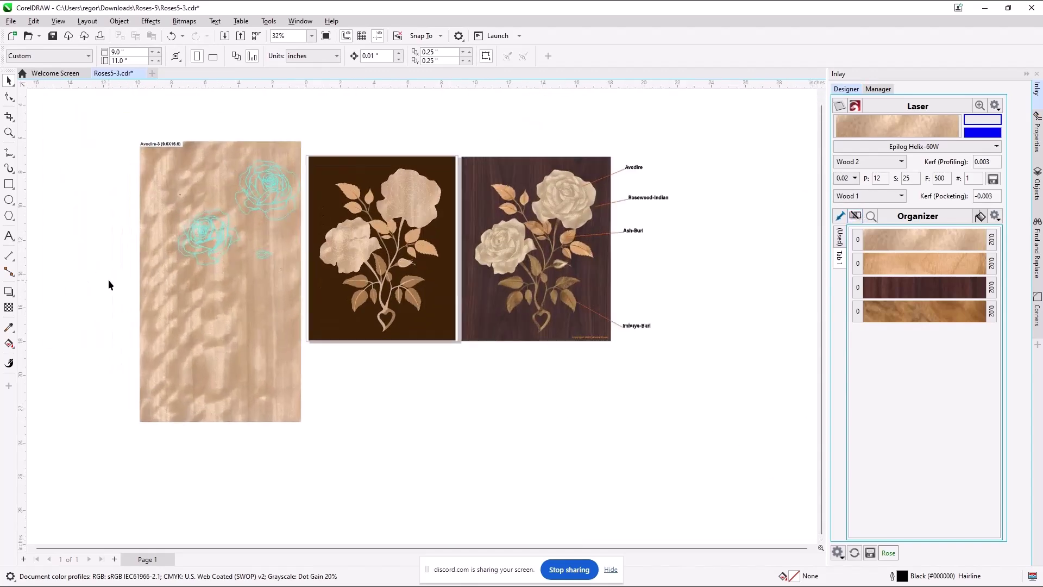
click(13, 101)
click(6, 83)
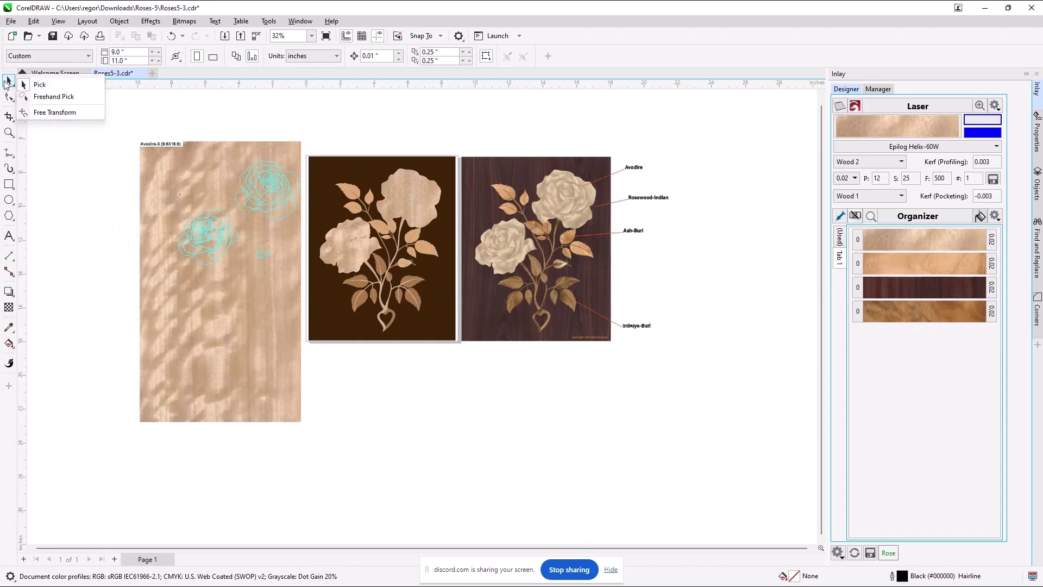
click(42, 98)
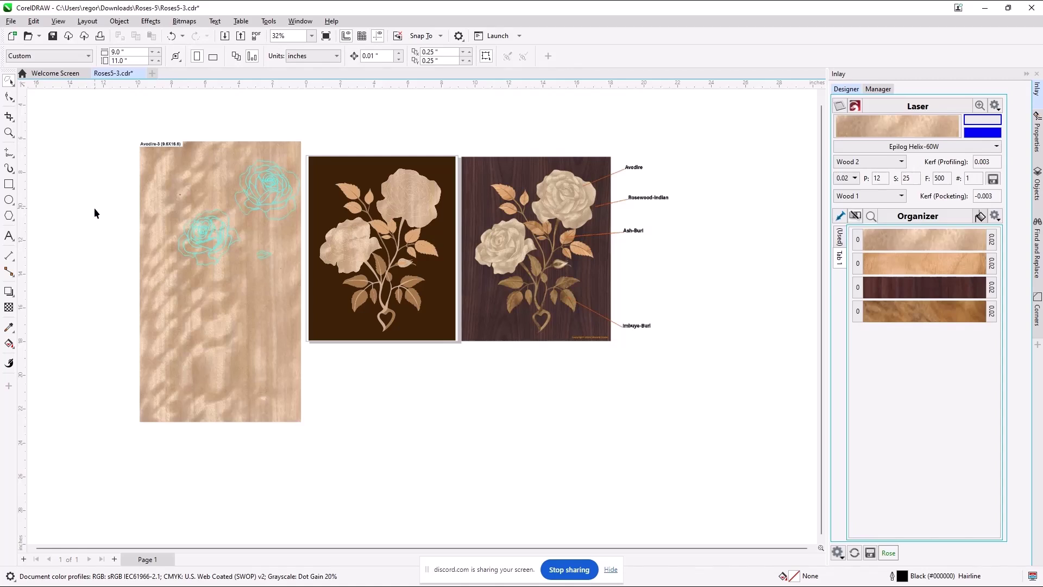
mouse_move(144, 200)
mouse_down()
mouse_move(222, 203)
mouse_move(275, 257)
mouse_move(268, 270)
mouse_move(210, 283)
mouse_move(172, 273)
mouse_up()
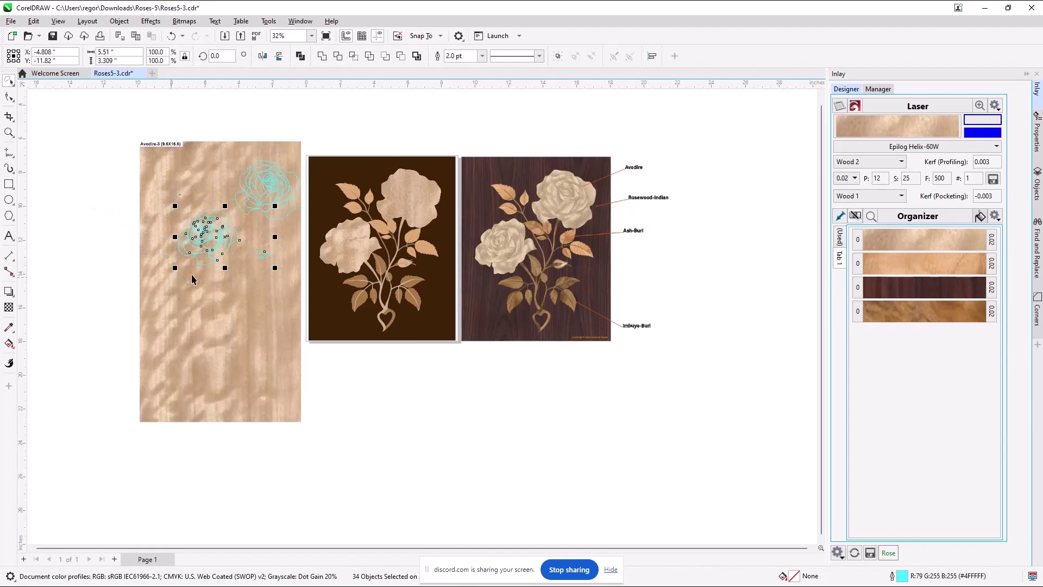
Step: Remove the veneer material from the selected lower rose and bud paths
click(9, 98)
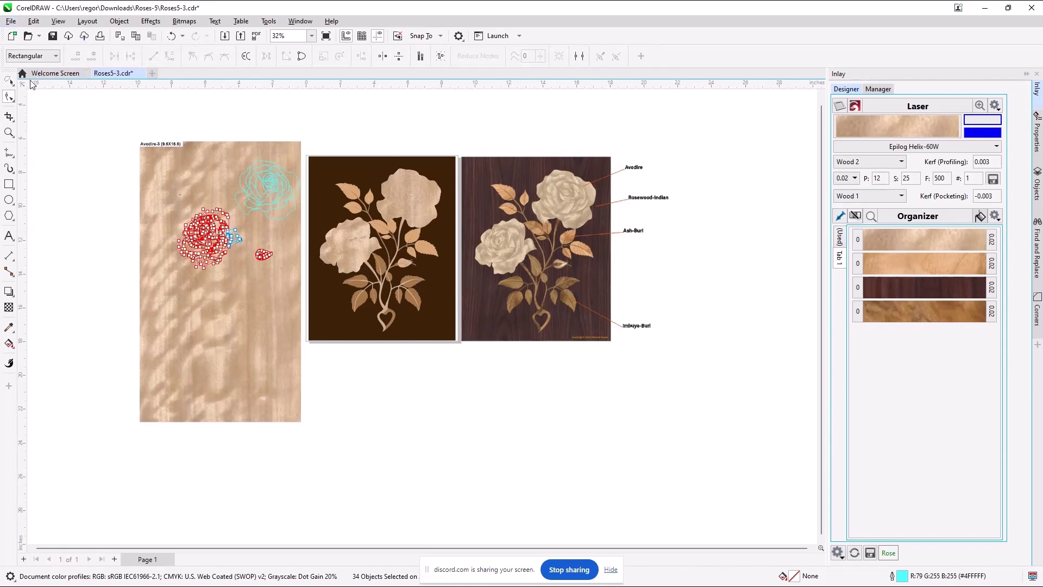
click(9, 80)
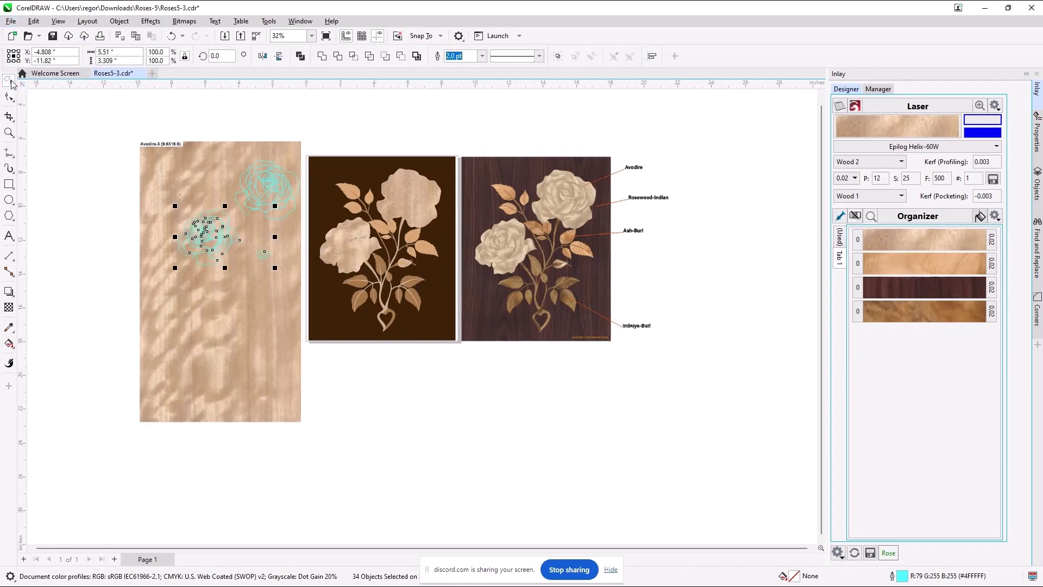
click(856, 216)
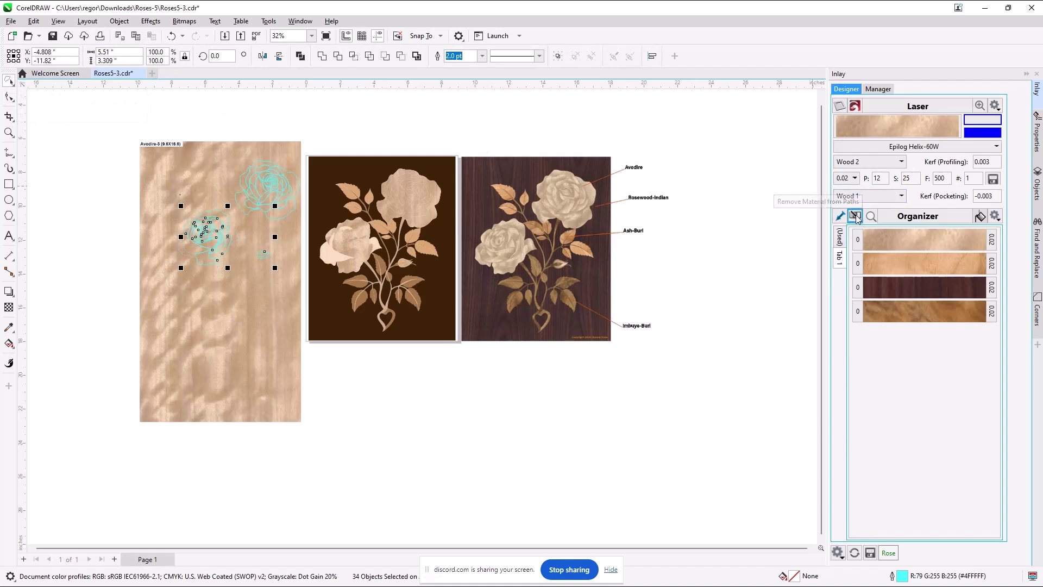
click(856, 216)
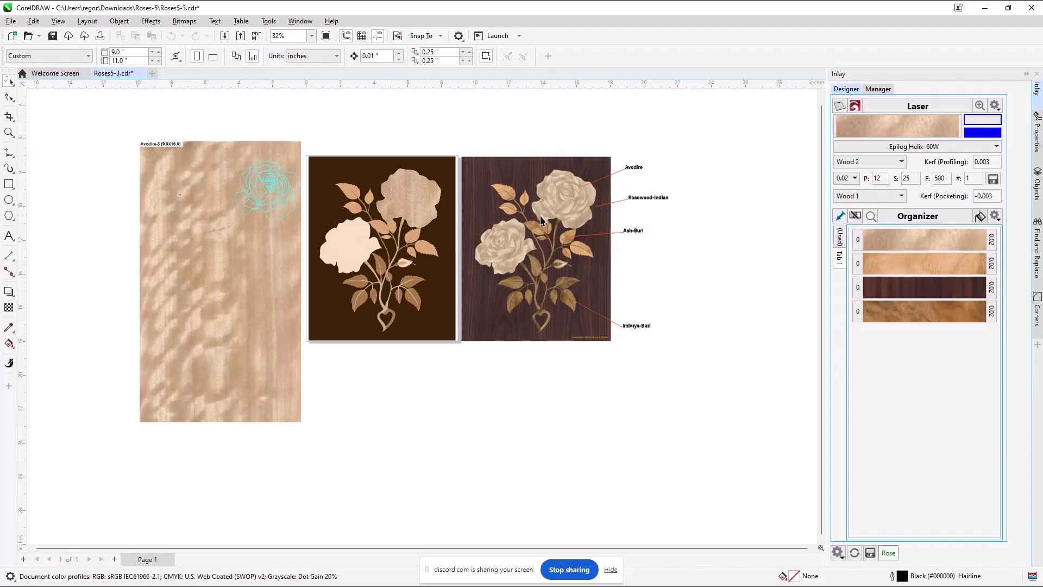
Step: Move three lower outer petal outlines of the upper rose down the Avodire sheet, the last to about X -4.165 and Y -13.732 inches
scroll(541, 215, up, 3)
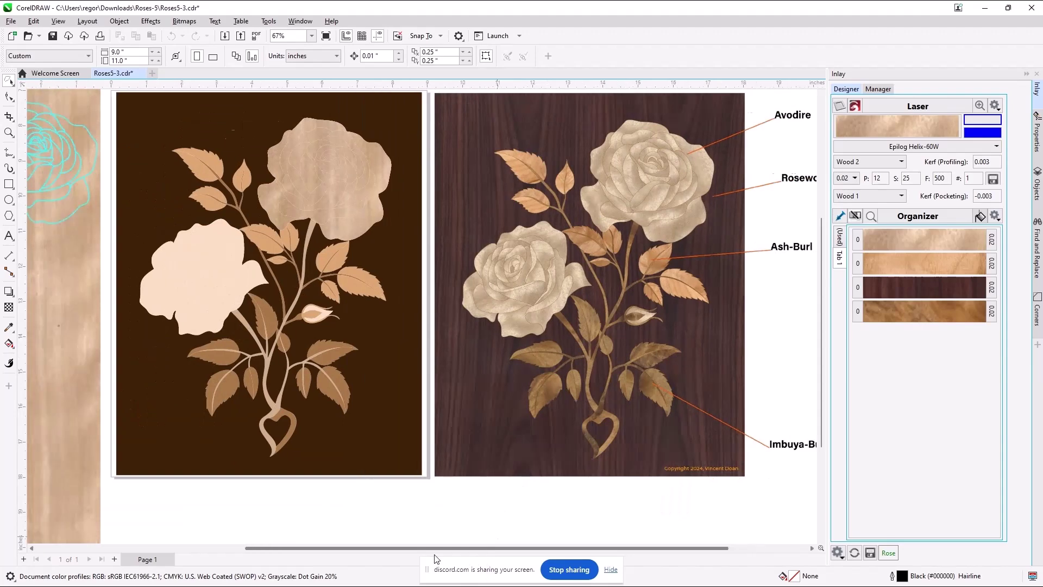
drag(508, 547, 413, 548)
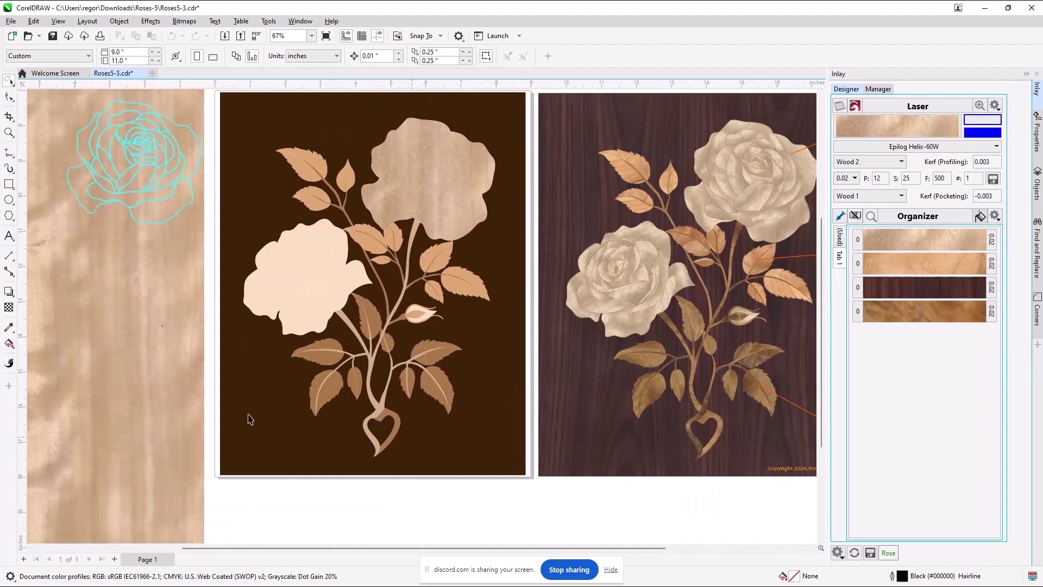
drag(71, 181, 57, 242)
click(63, 308)
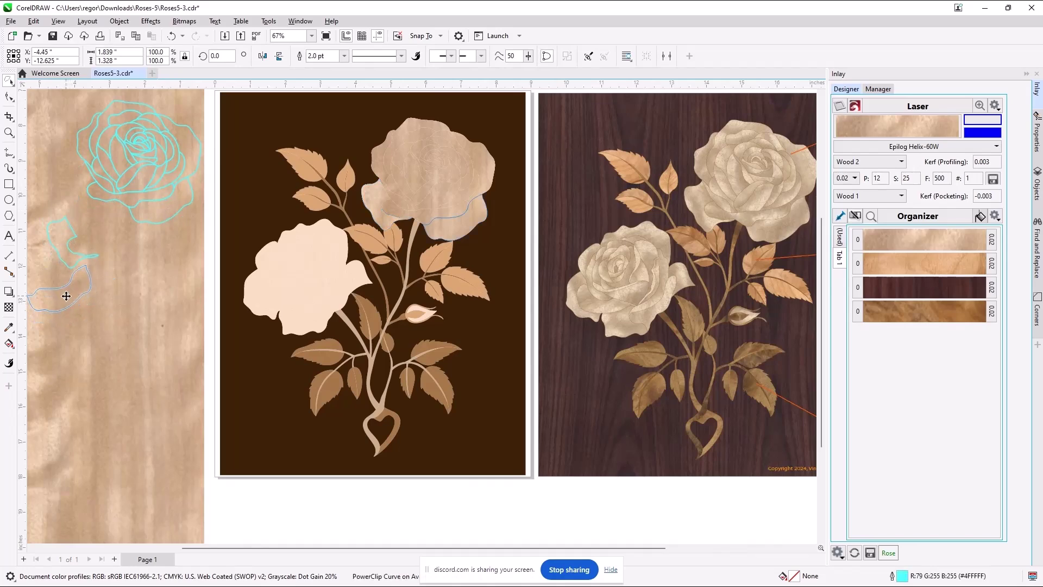
click(73, 258)
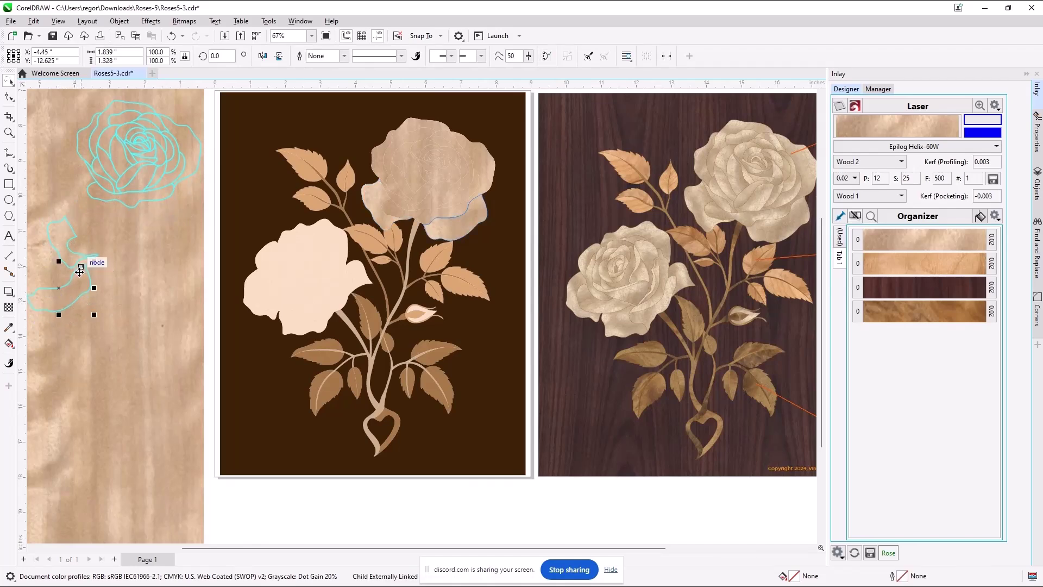
drag(127, 195, 63, 326)
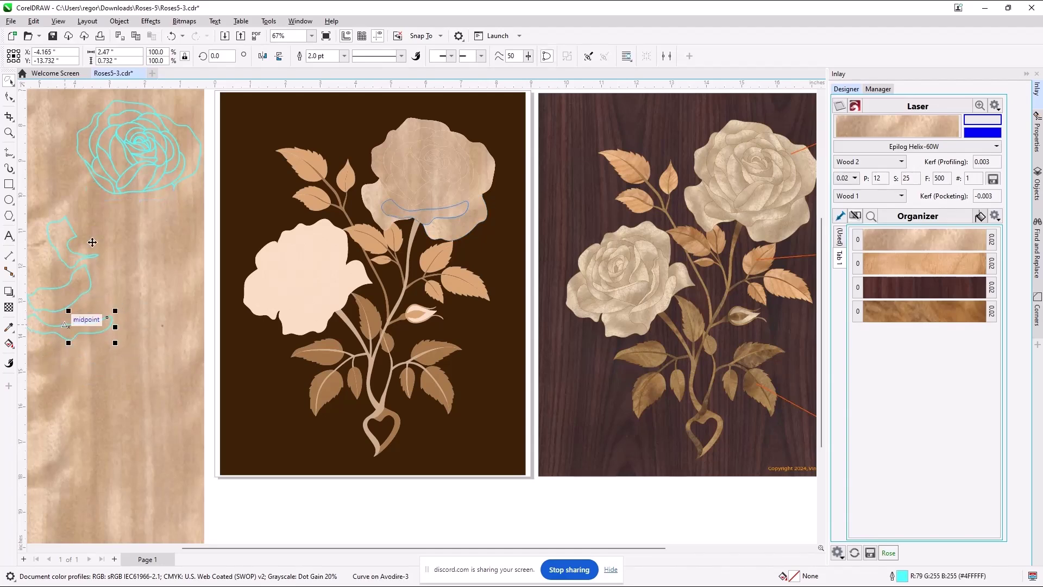
Step: Move the upper rose's right outer petal outline to about X -1.455, Y -11.601 and its left one to about X -6.759, Y -8.78 inches
scroll(139, 273, down, 2)
scroll(119, 216, up, 5)
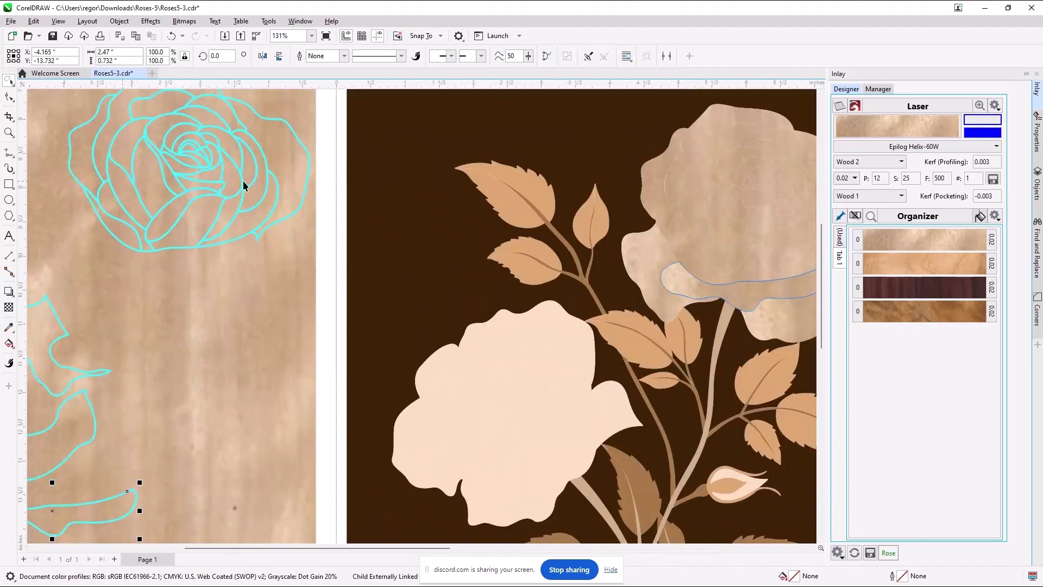
click(258, 364)
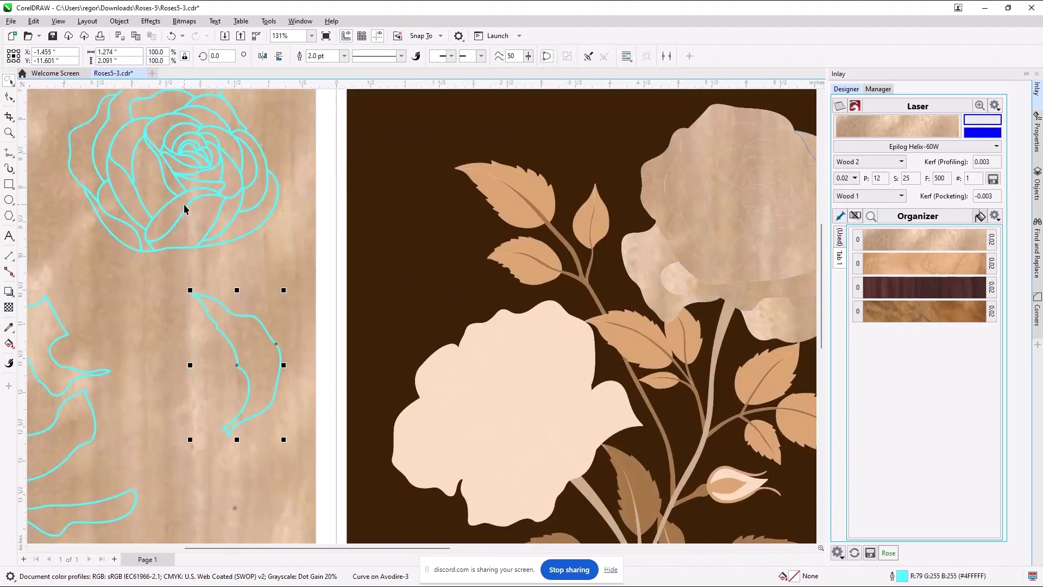
scroll(244, 391, down, 3)
scroll(217, 386, down, 4)
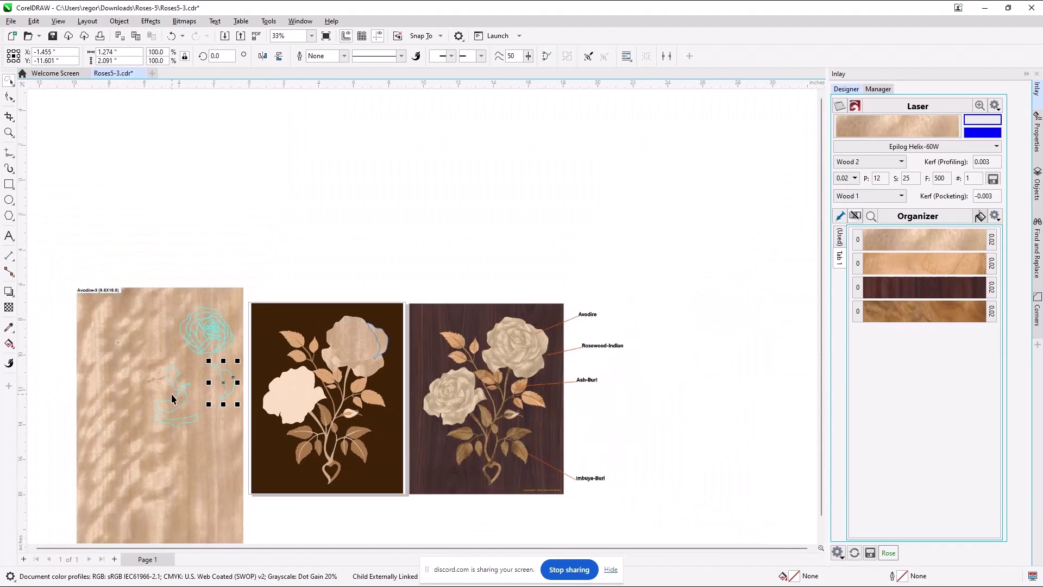
click(139, 334)
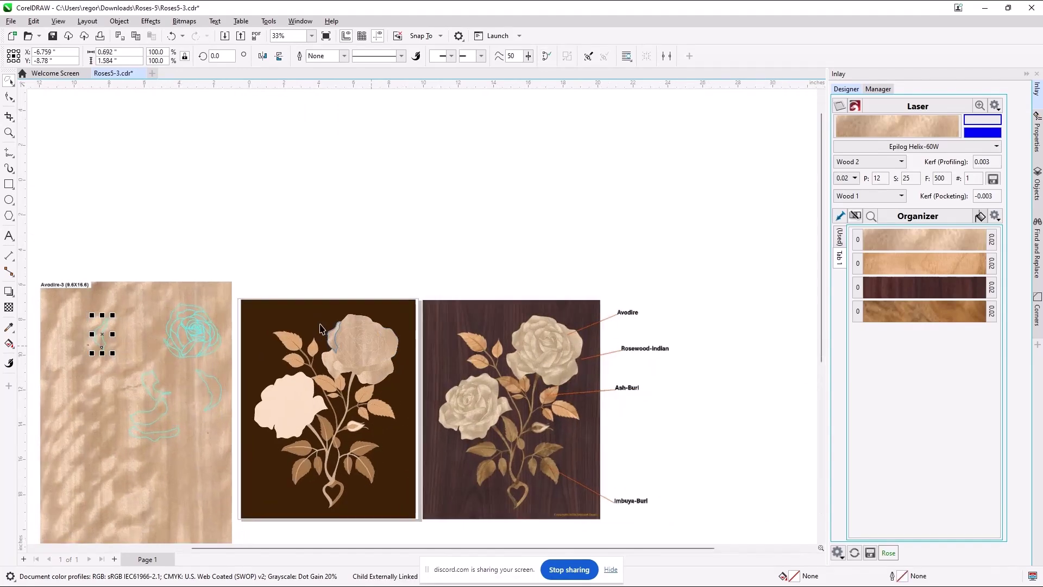
scroll(393, 353, up, 7)
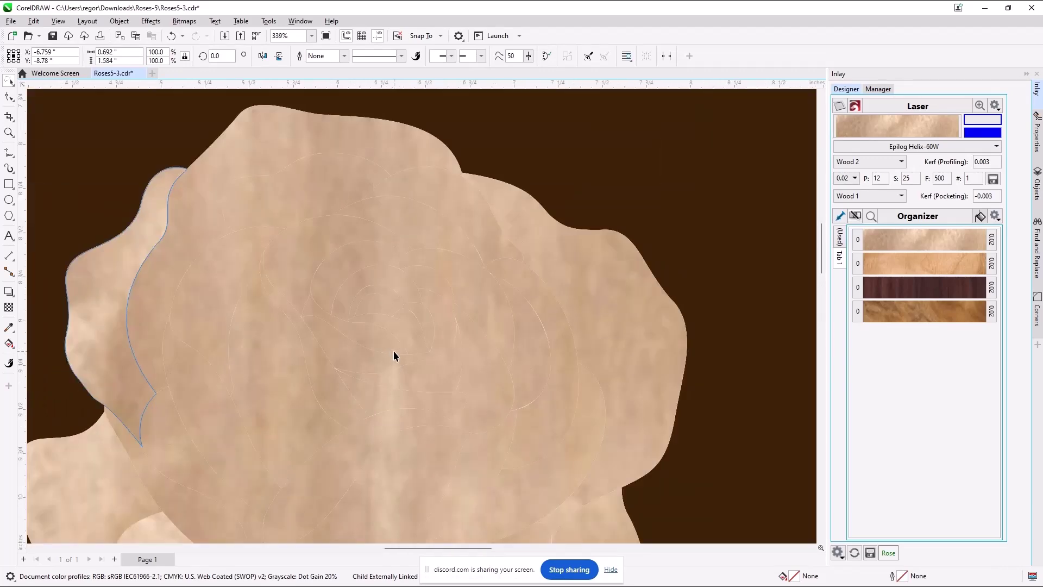
scroll(393, 351, down, 4)
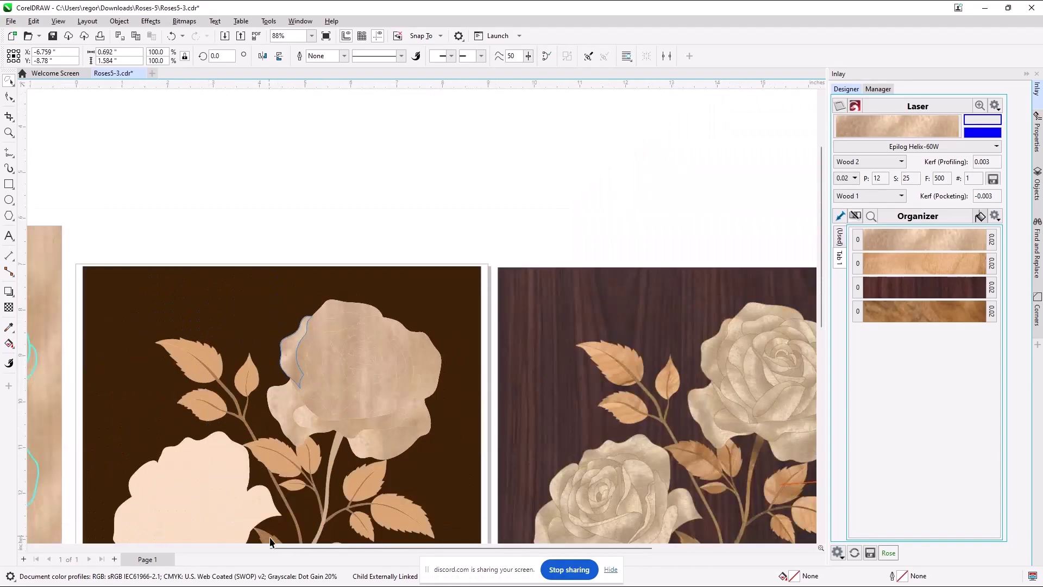
Step: Move two small centre petal outlines out of the upper rose to about X -0.731, Y -8.428 and X -0.881, Y -9.819 inches
drag(286, 549, 200, 430)
scroll(198, 340, up, 2)
scroll(204, 340, up, 2)
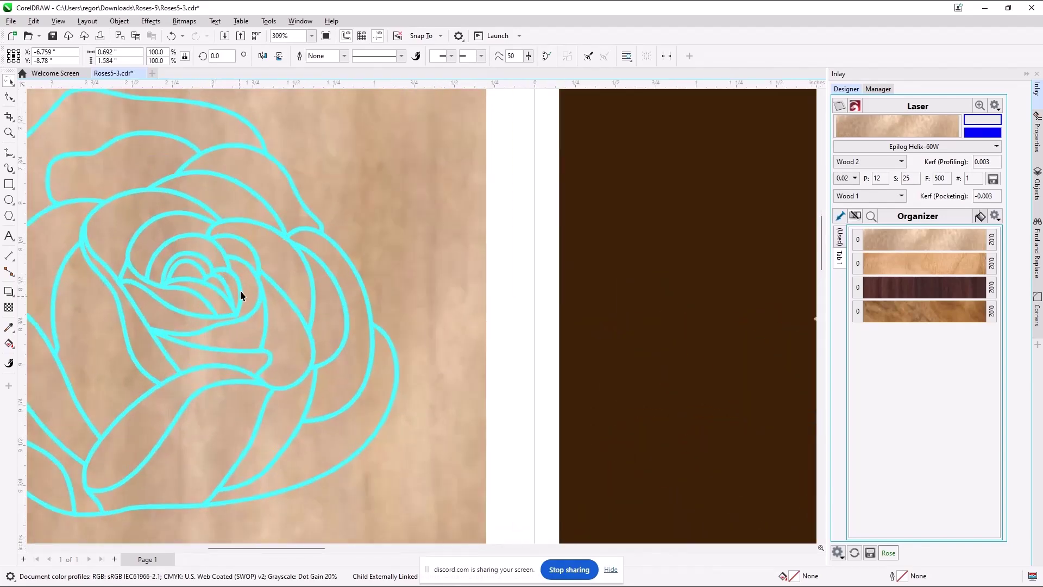
drag(232, 283, 423, 263)
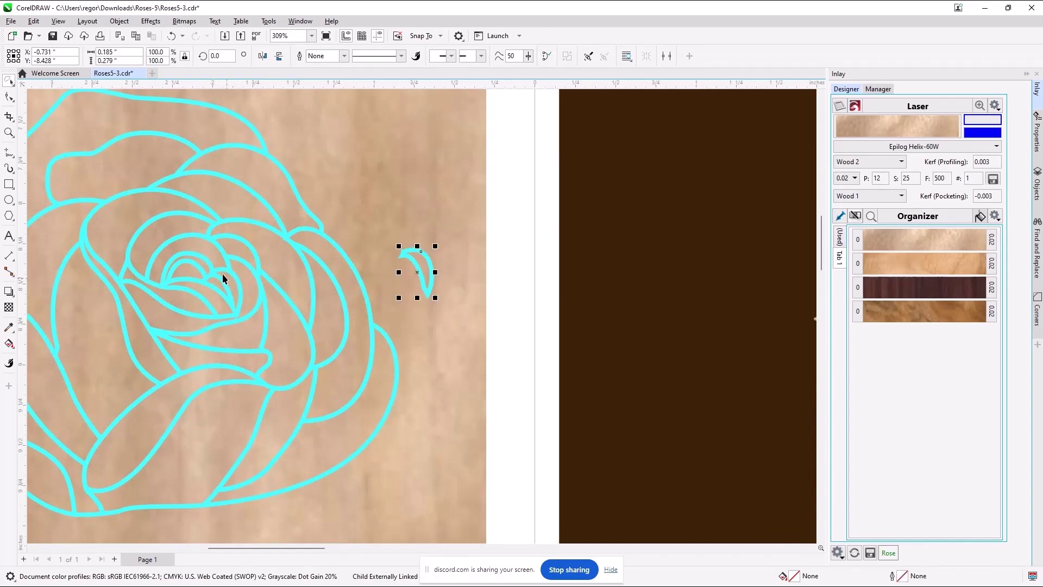
drag(220, 282, 396, 486)
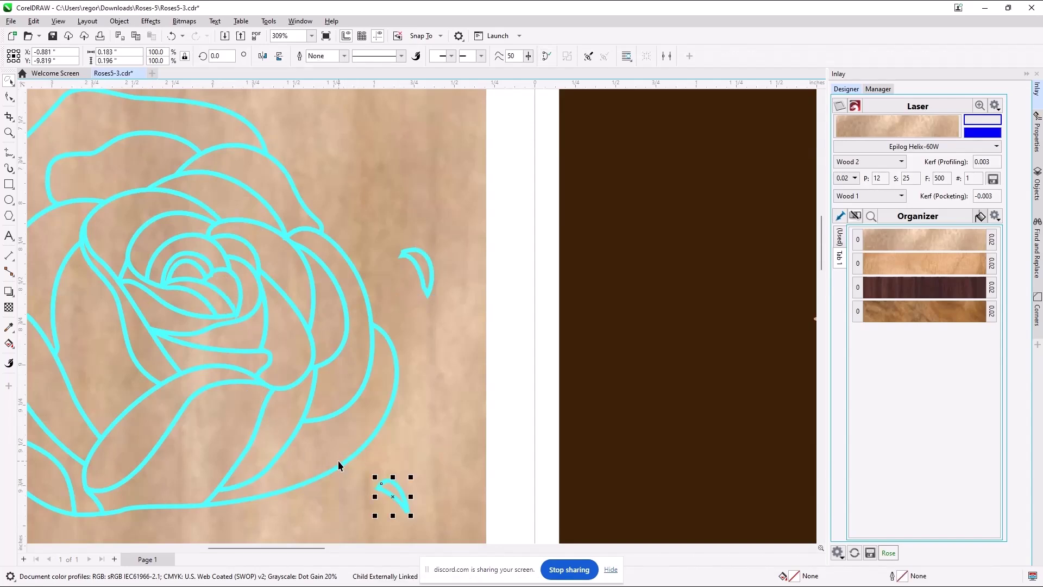
Step: Move the rose's lower-right petal outline outward on the Avodire sheet to about X -1.357 and Y -9.545 inches
drag(338, 464, 338, 507)
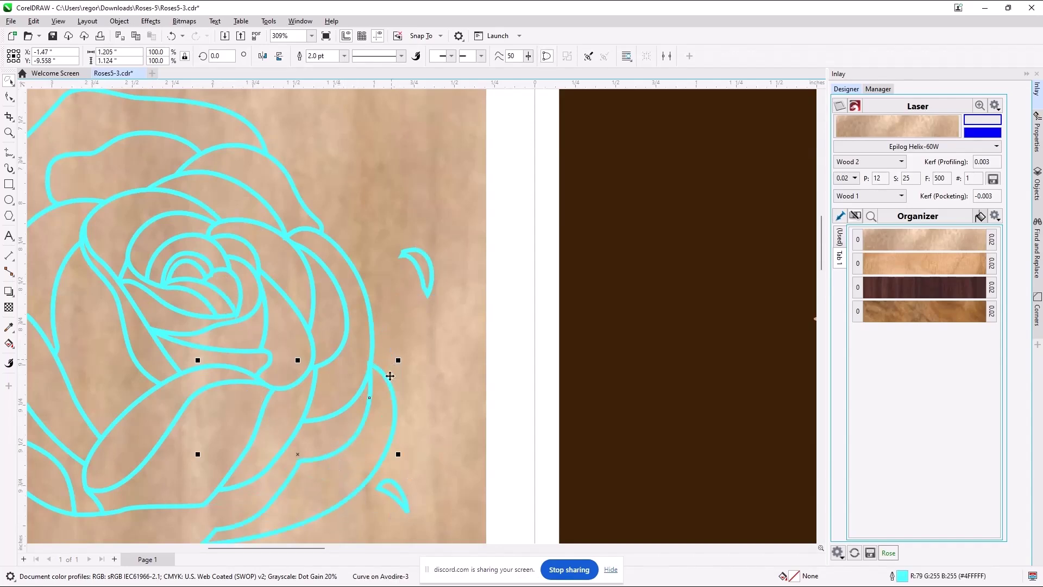
drag(391, 389, 410, 388)
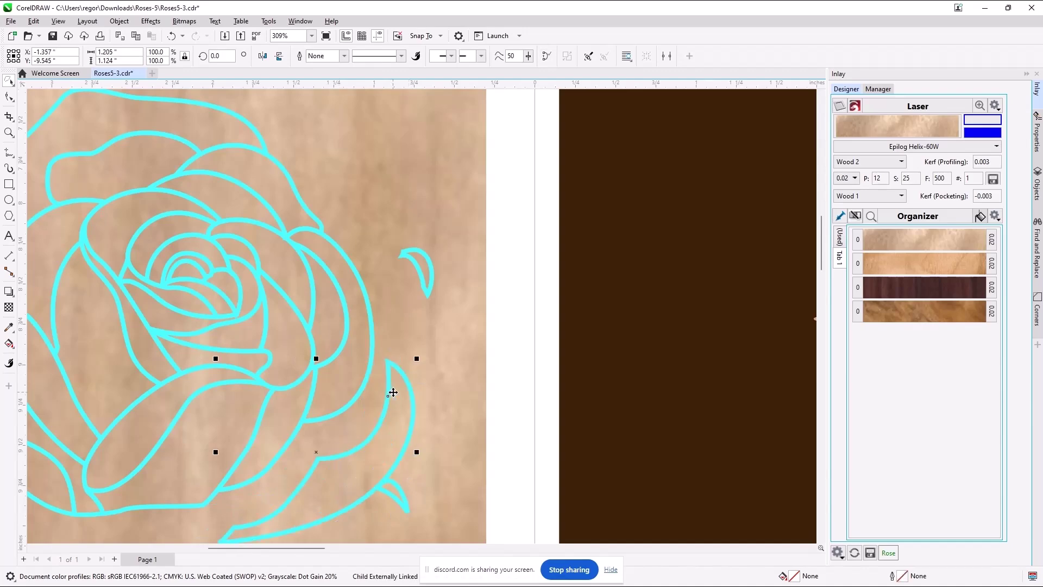
scroll(393, 392, down, 5)
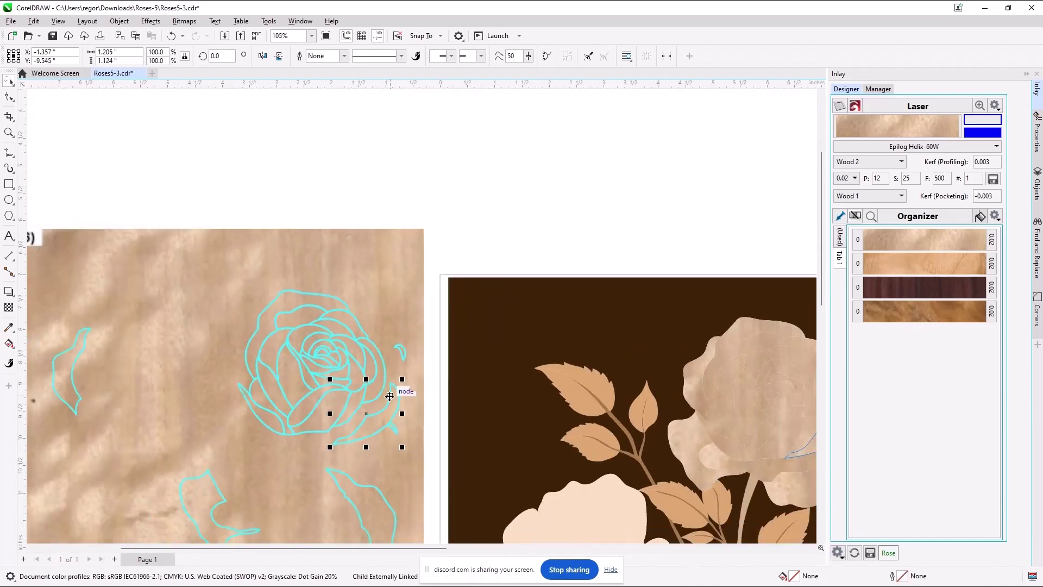
scroll(383, 404, down, 1)
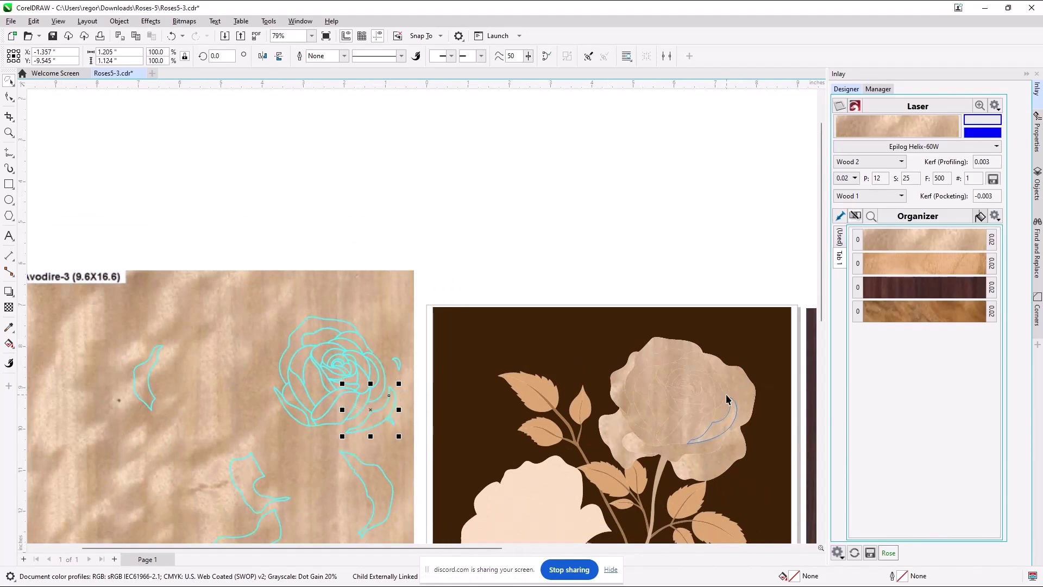
Step: Move the upper-left petal outline to about X -8.185, Y -8.468 and the small crescent petal beneath it to about X -8.276, Y -9.975 inches
drag(286, 345, 79, 397)
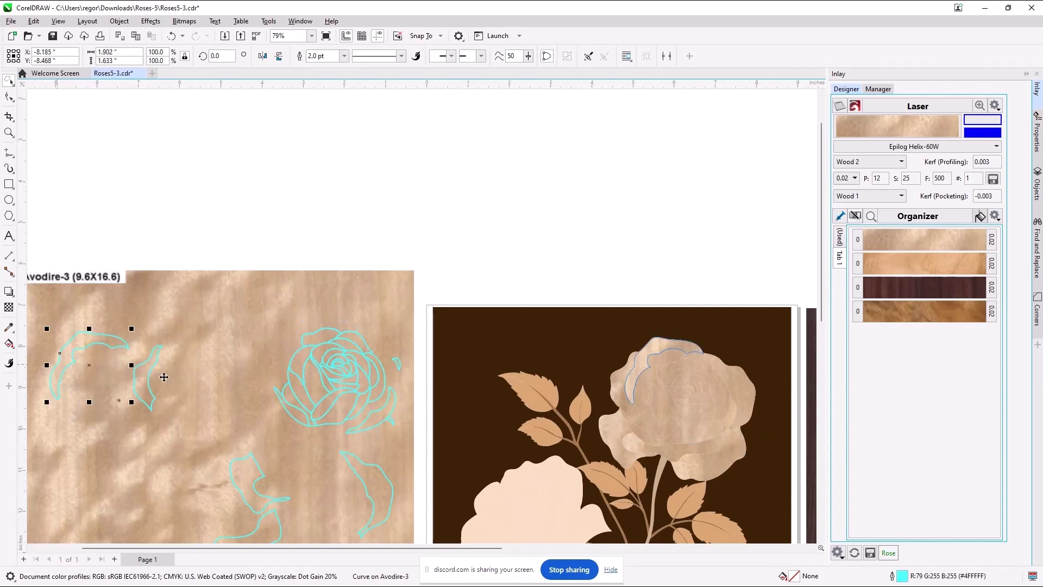
drag(304, 359, 76, 421)
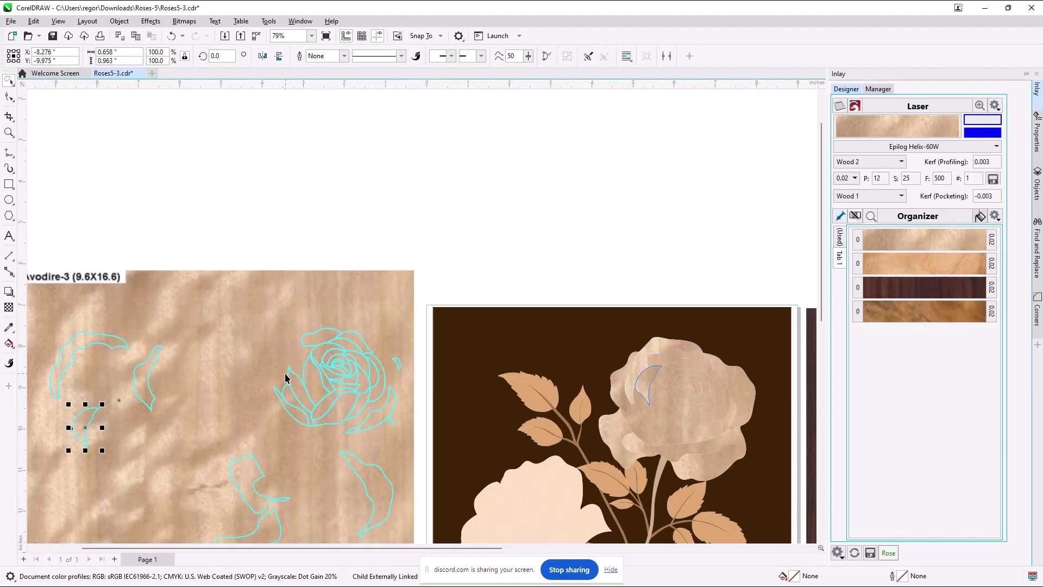
scroll(542, 501, down, 1)
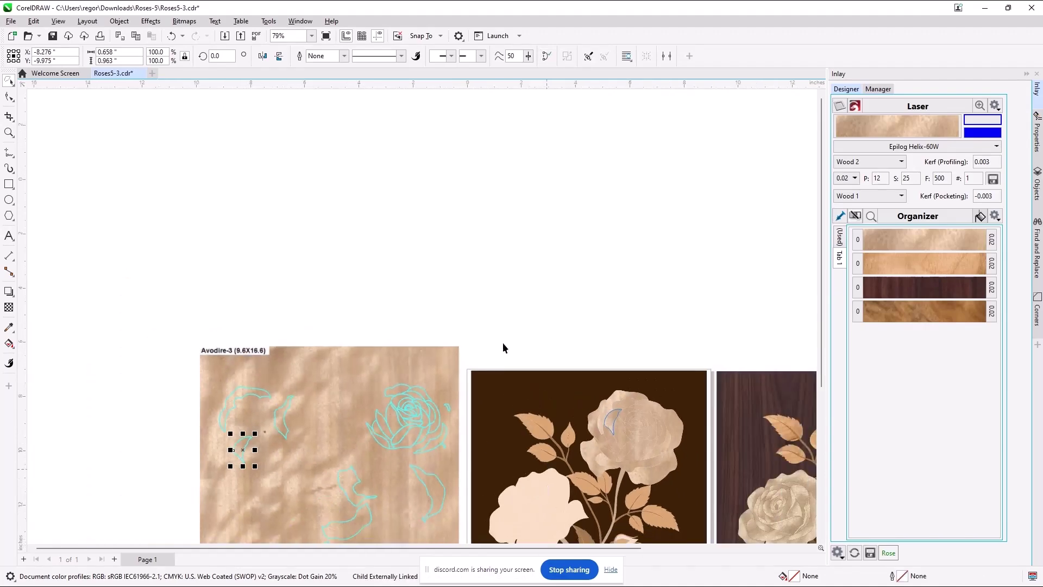
drag(462, 321, 659, 366)
click(9, 116)
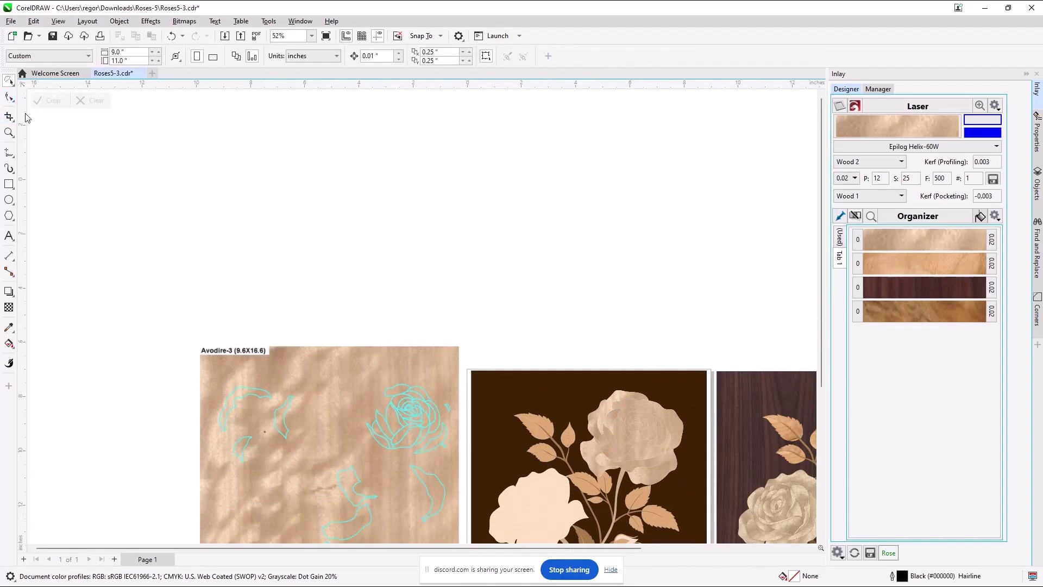
drag(467, 337, 712, 480)
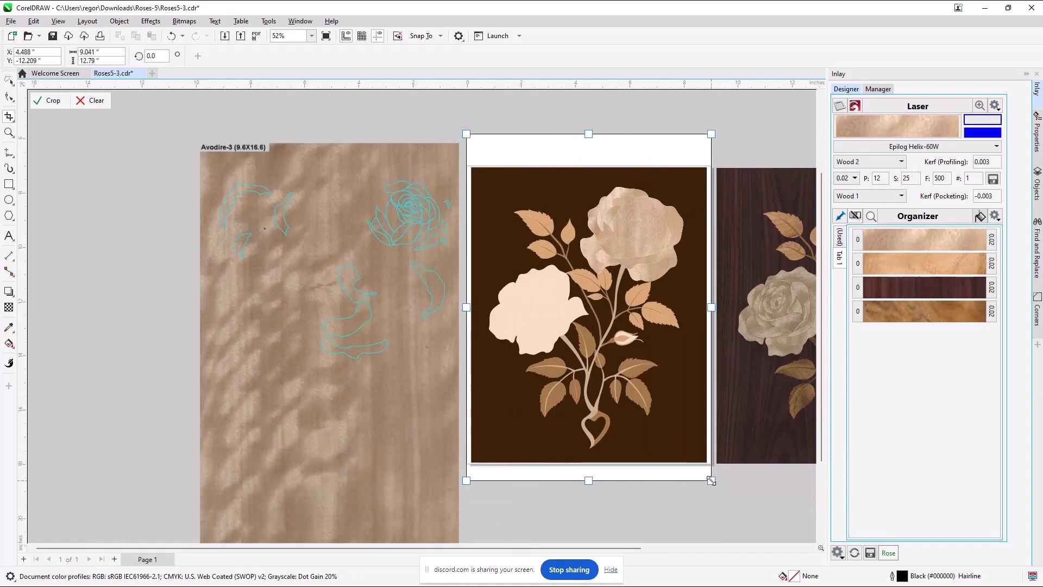
click(84, 104)
Step: Select the entire rose artwork on the page with the Pick tool
click(11, 81)
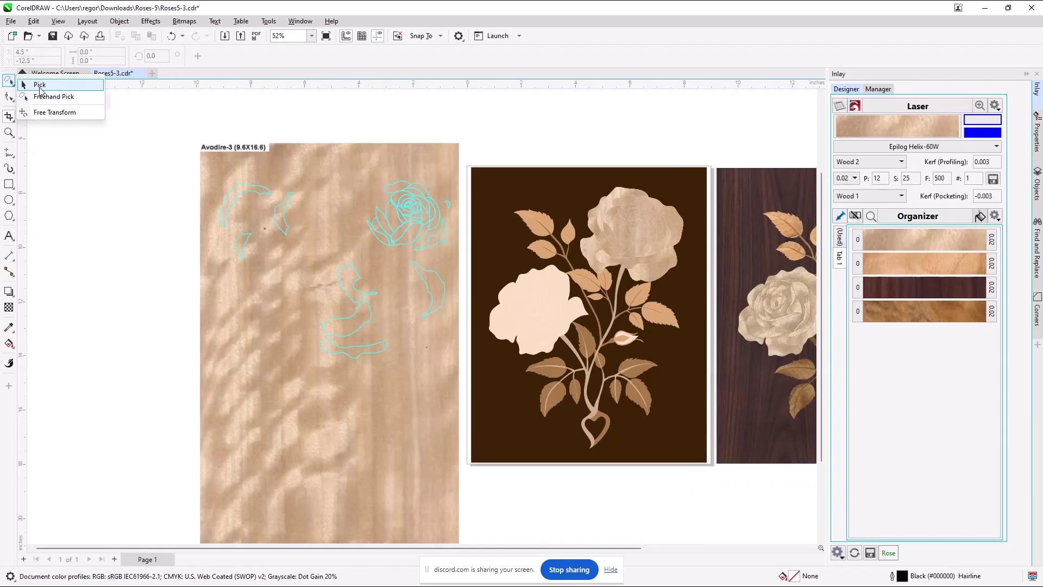
click(38, 85)
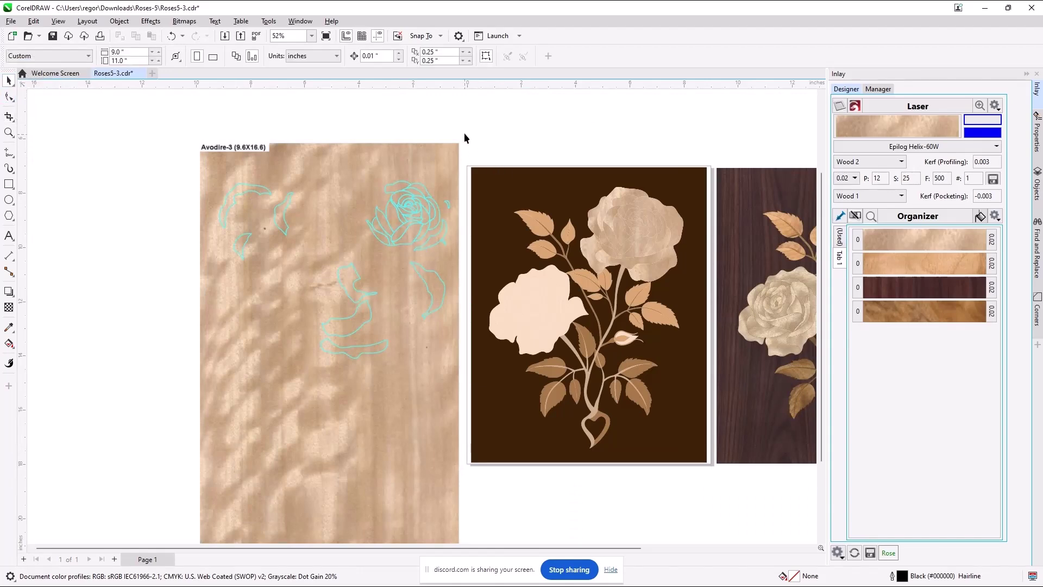
drag(465, 125, 711, 387)
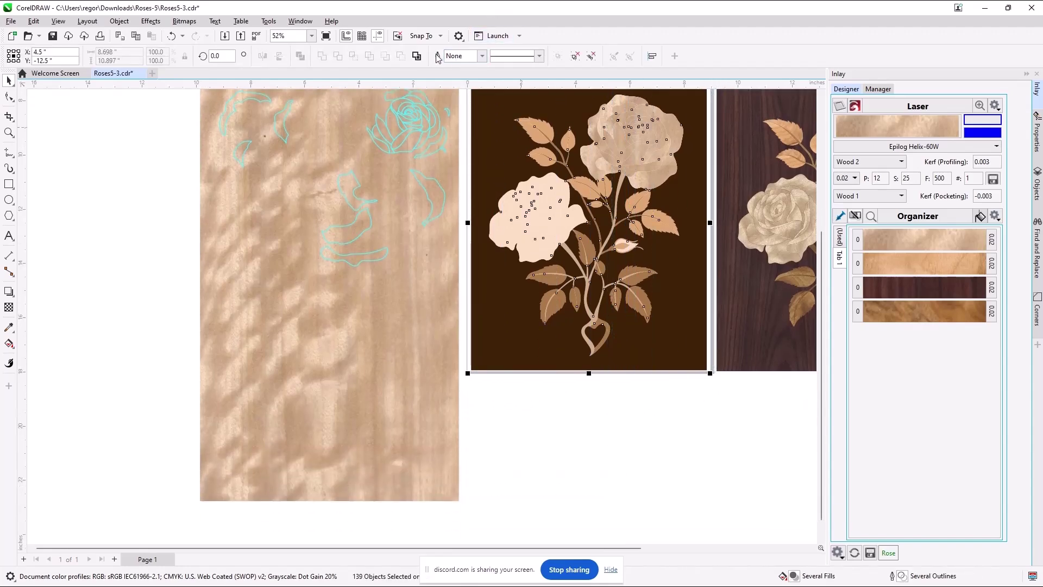
Step: Set the outline width of the whole selected rose artwork to Hairline and clear the selection
click(481, 56)
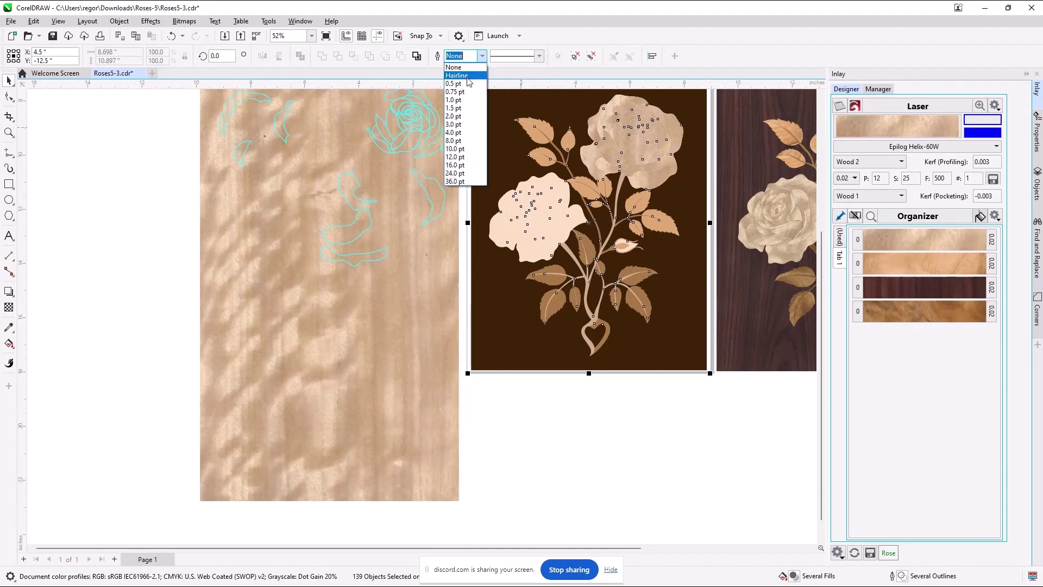
click(457, 132)
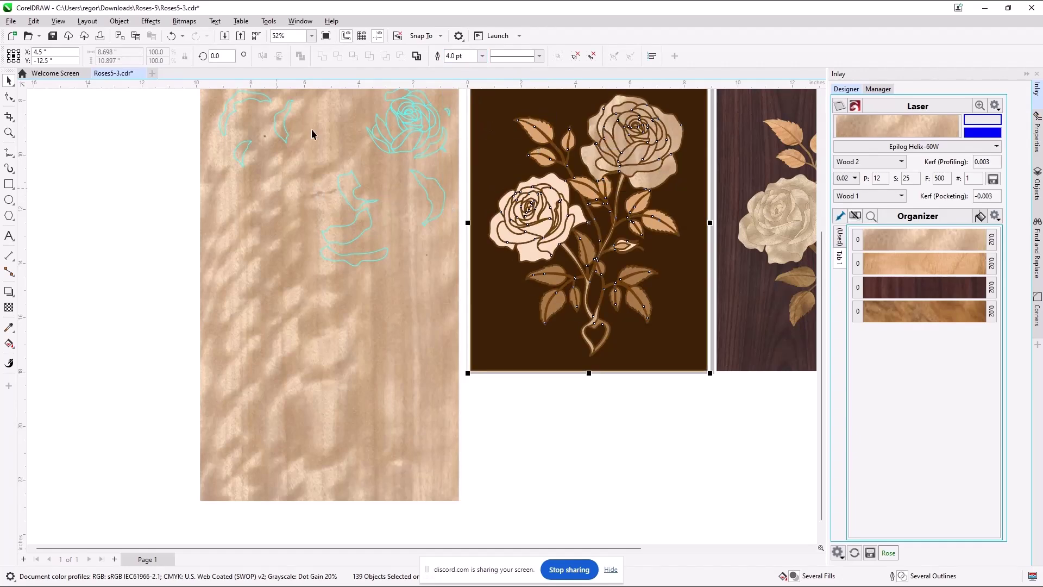
click(481, 56)
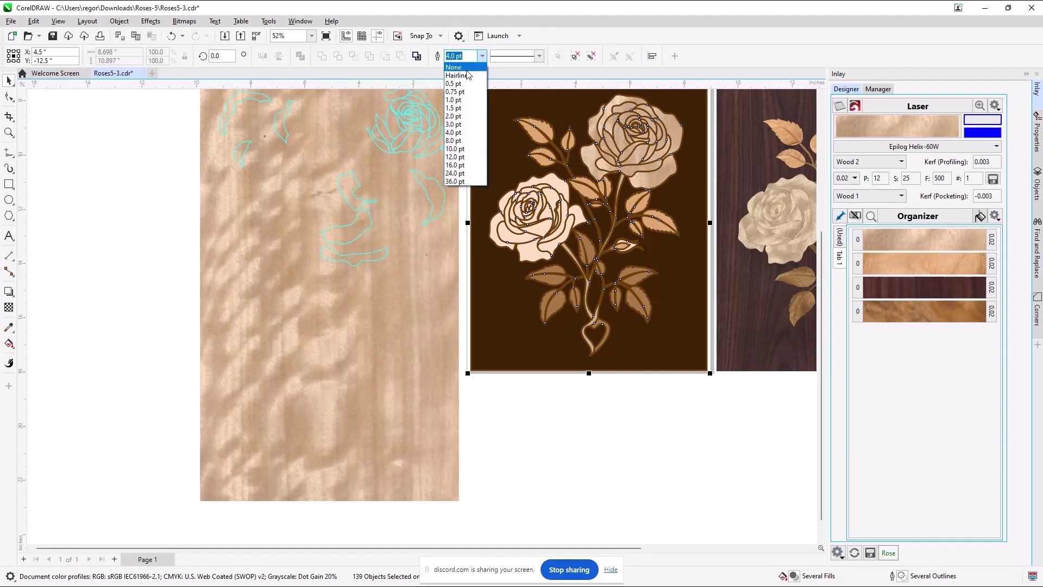
click(469, 77)
click(610, 411)
scroll(619, 176, up, 2)
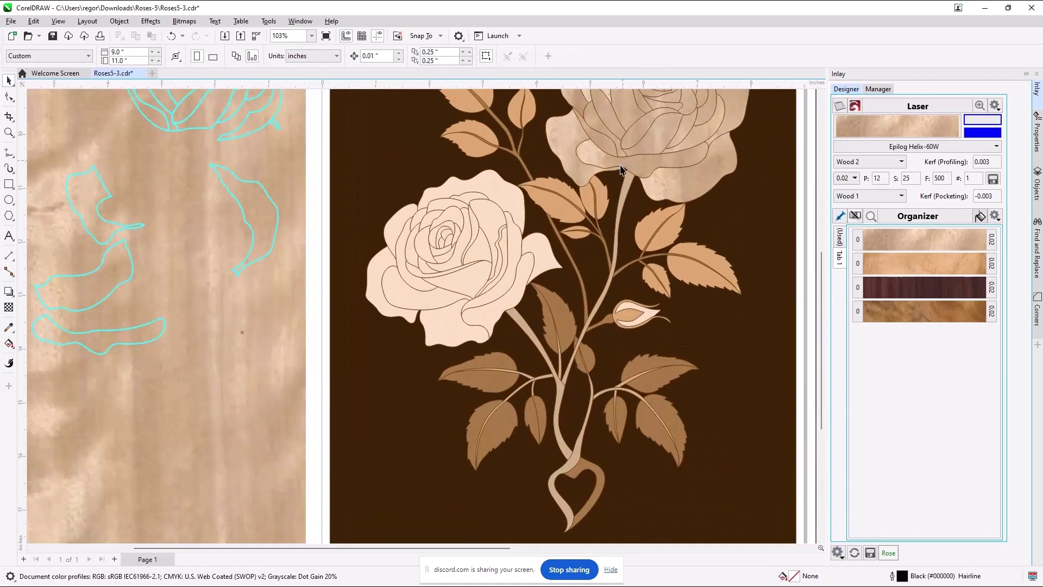
Step: Select all the cyan petal outlines on the Avodire sheet and delete them
scroll(621, 170, down, 3)
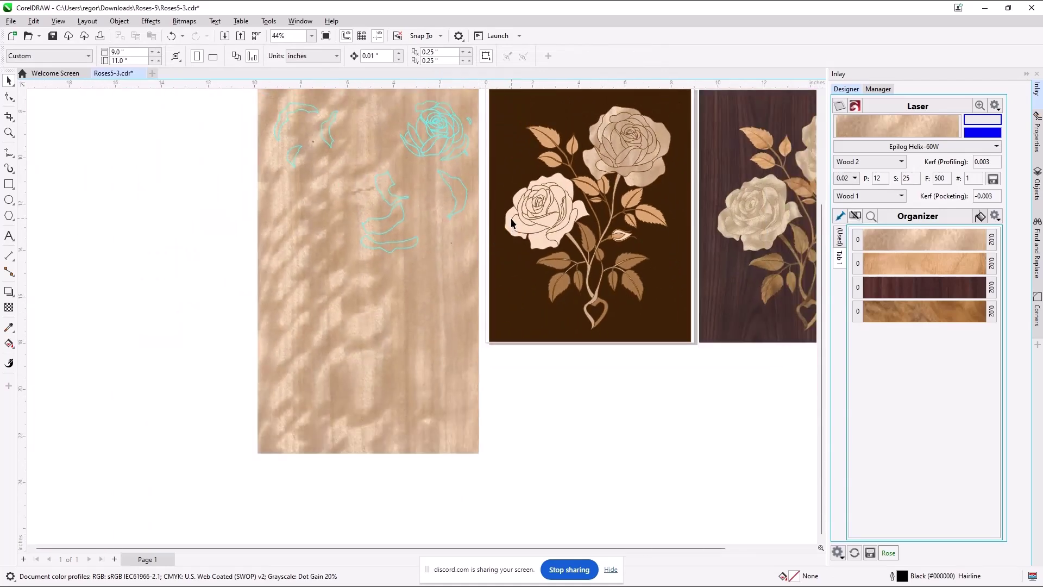
drag(211, 96, 476, 257)
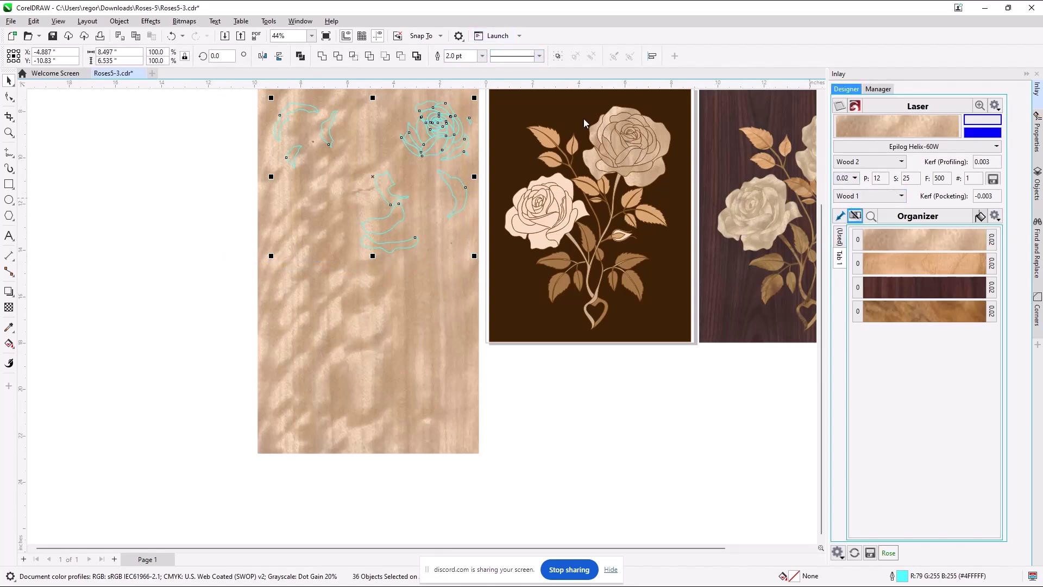
key(Delete)
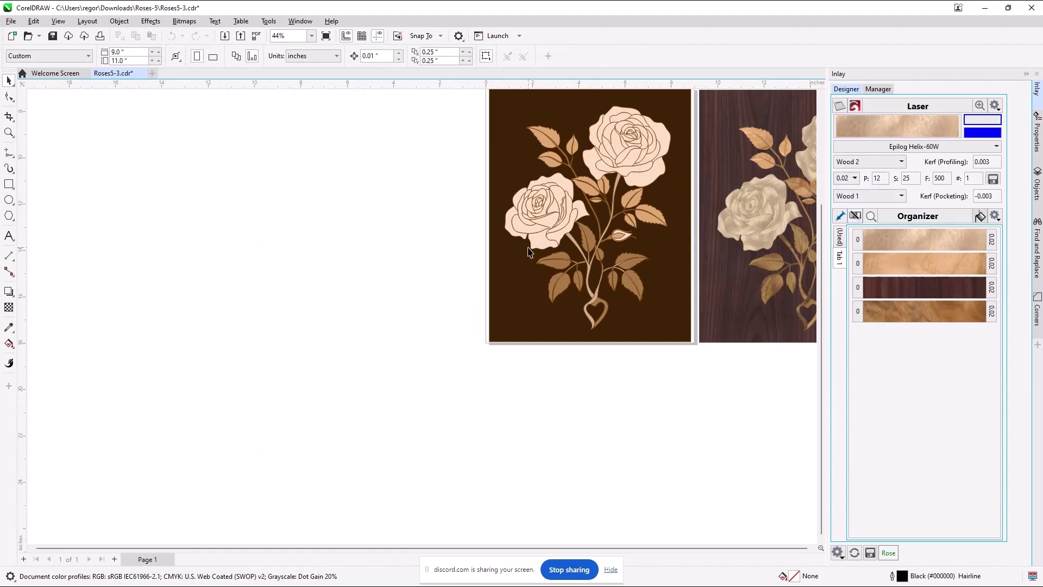
Step: Fill the lower rose's two lower-left petals with Avodire and move their sheet outlines to about X -7.934, Y -9.233 and X -7.373, Y -10.89 inches
click(511, 230)
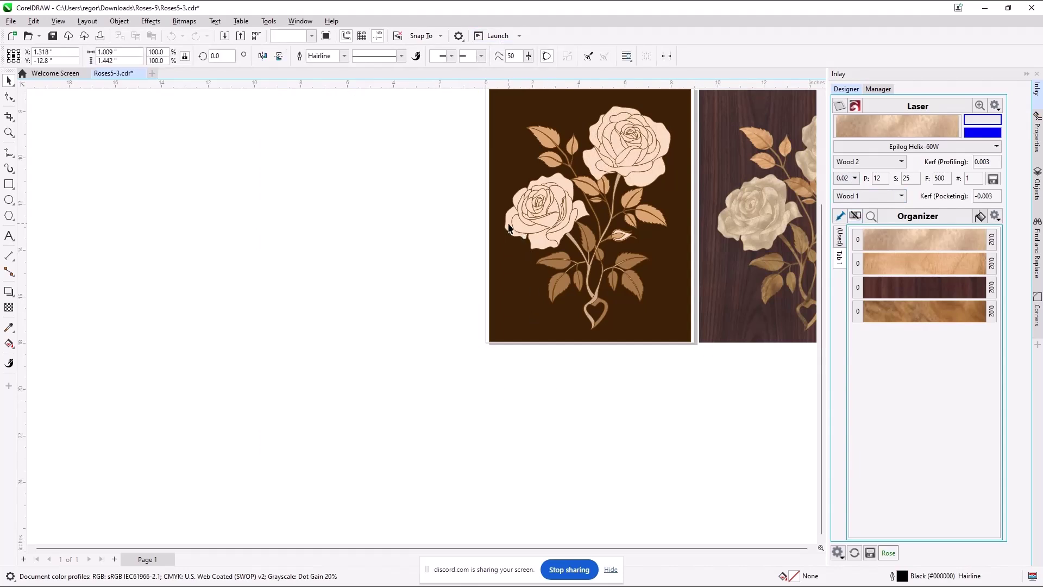
click(898, 238)
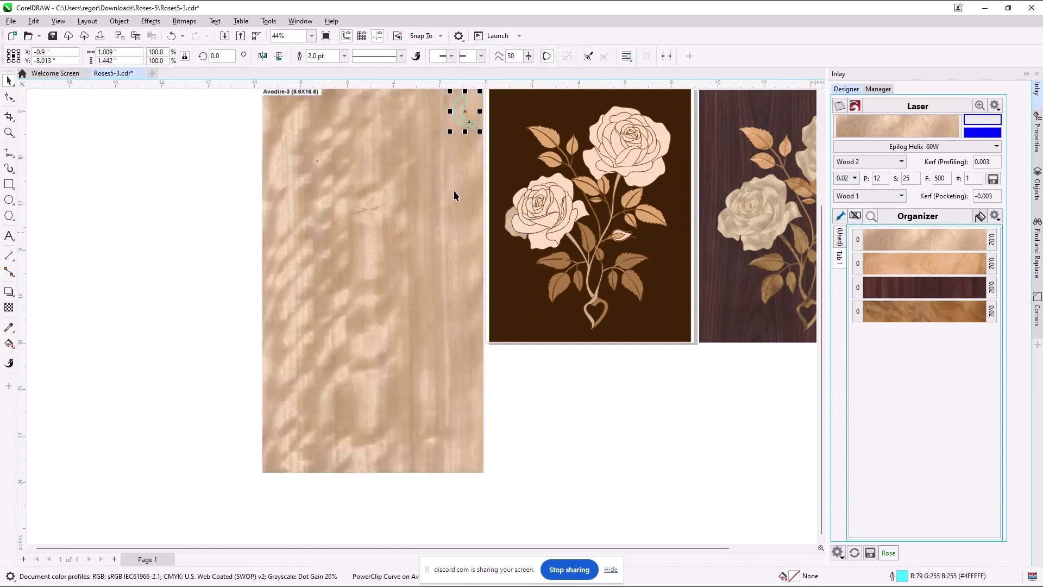
click(535, 232)
click(892, 243)
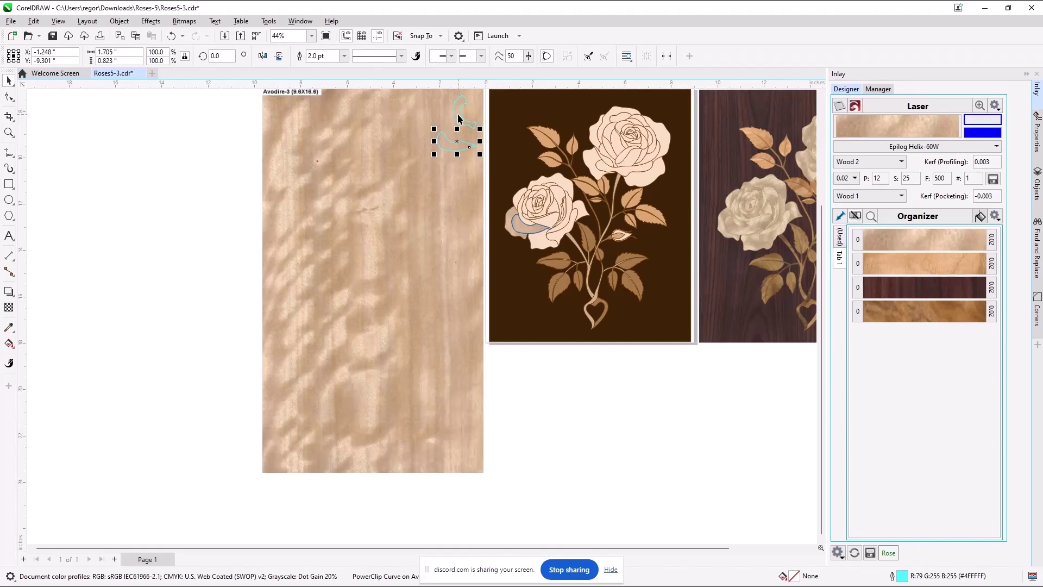
drag(458, 117, 298, 141)
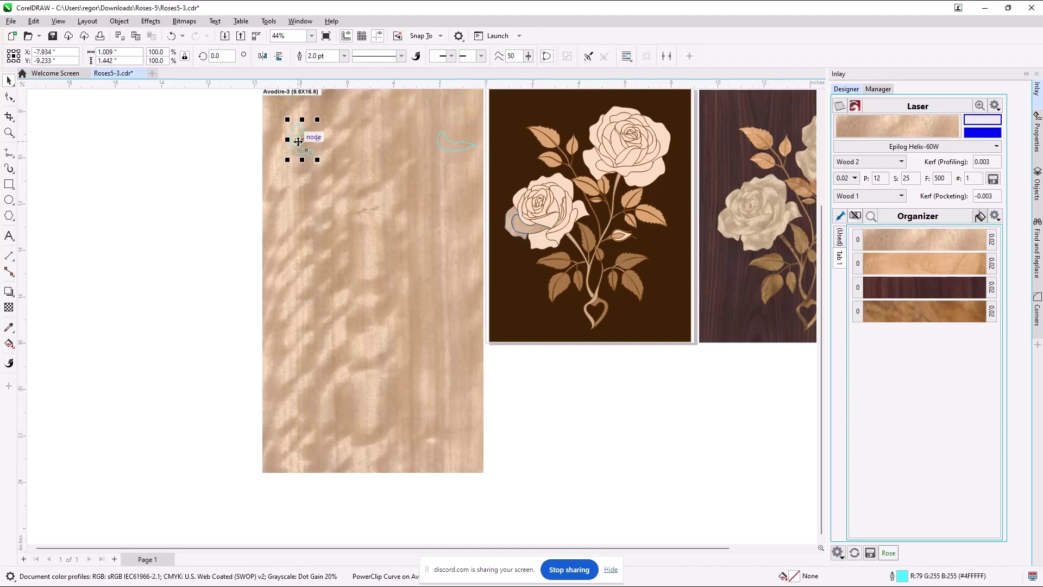
drag(469, 145, 312, 188)
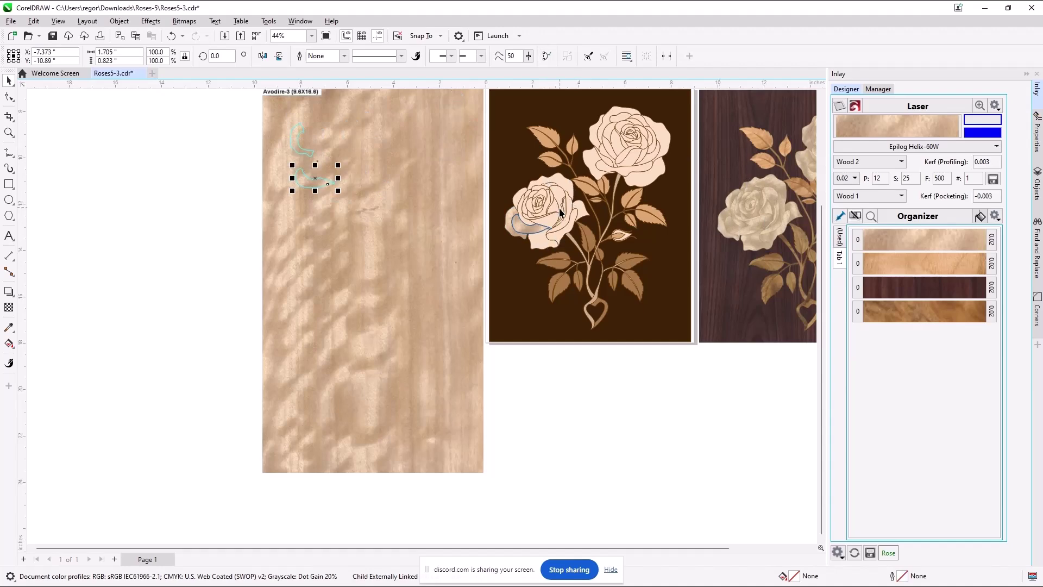
Step: Fill the narrow curved petal sliver at the right of the lower rose with the Avodire veneer
scroll(548, 197, up, 3)
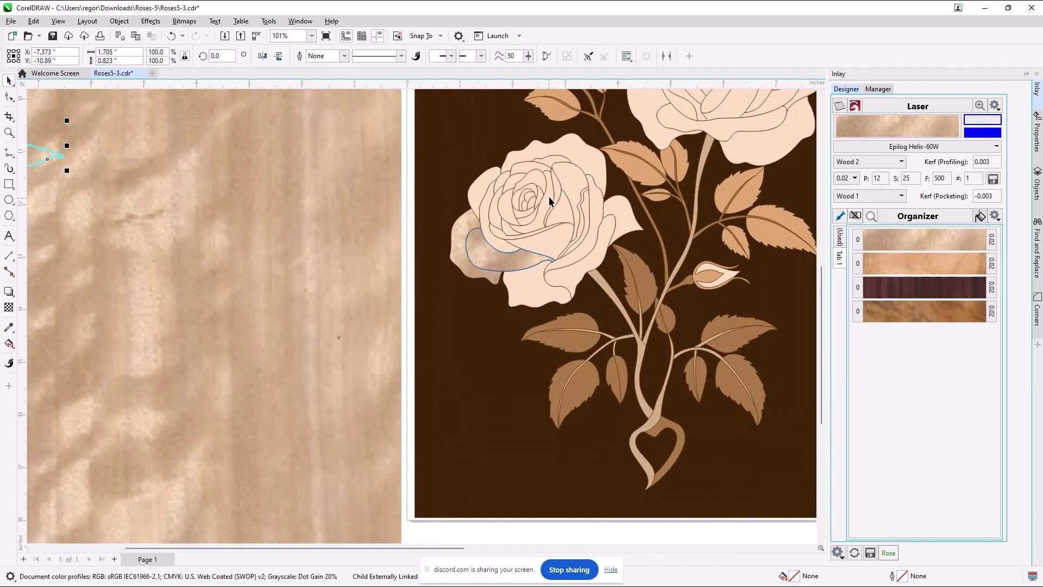
scroll(549, 197, up, 2)
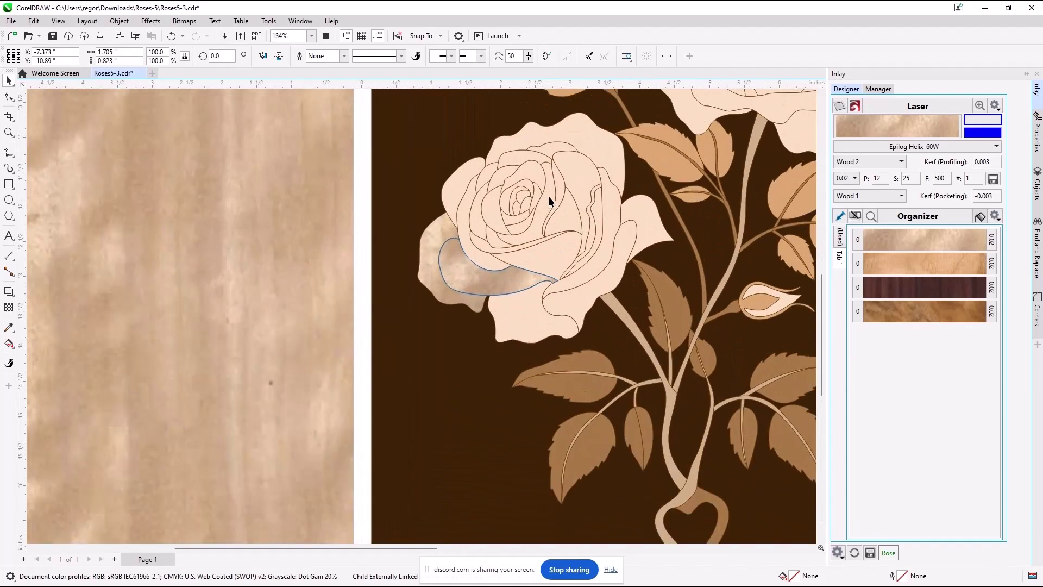
click(591, 238)
click(958, 246)
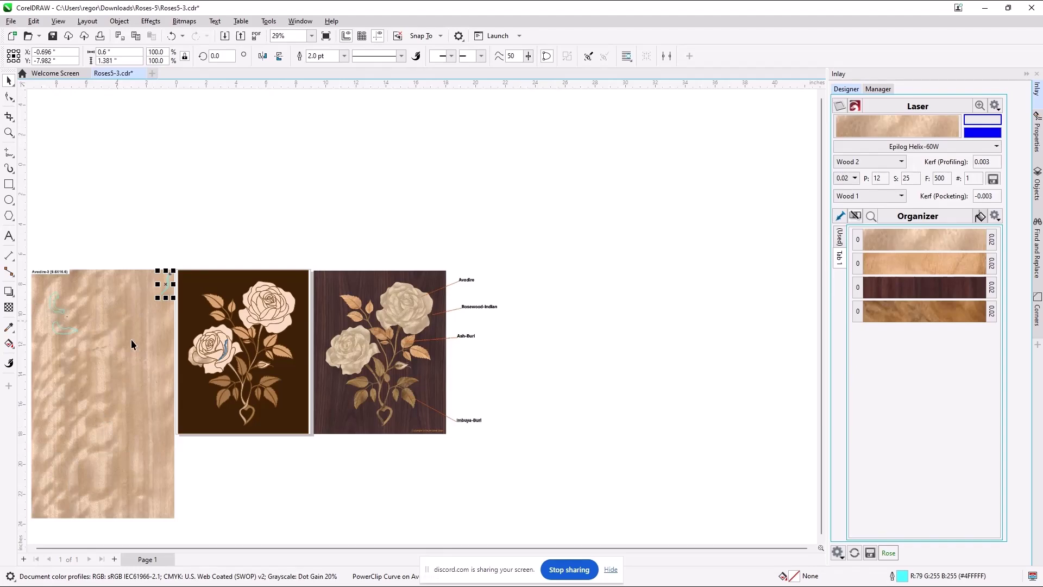
Step: Rotate the narrow petal outline on the Avodire sheet to about 287.136 degrees and move it to about X -1.587, Y -8.066 inches
scroll(161, 298, up, 5)
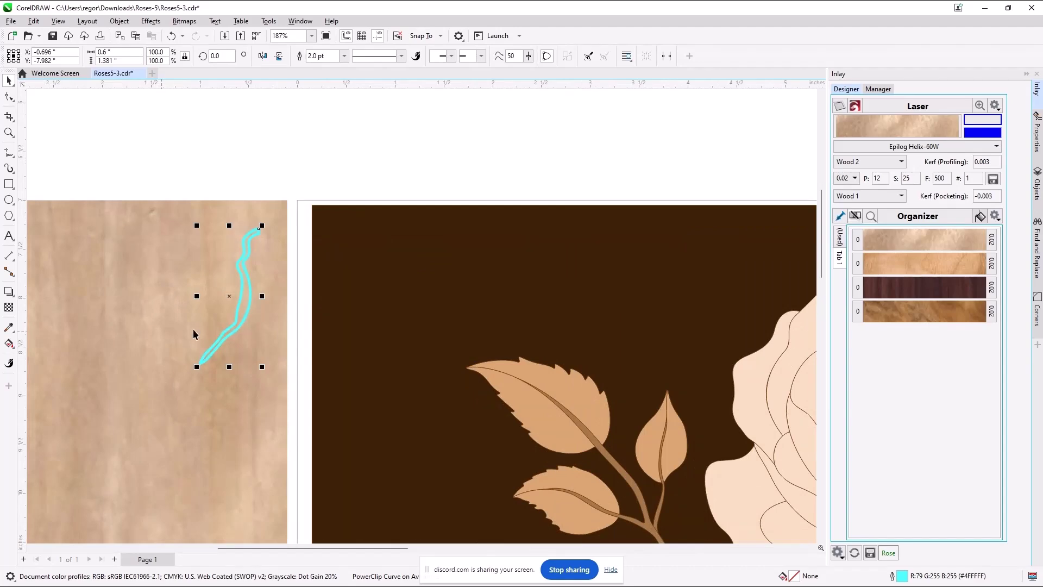
scroll(182, 299, down, 1)
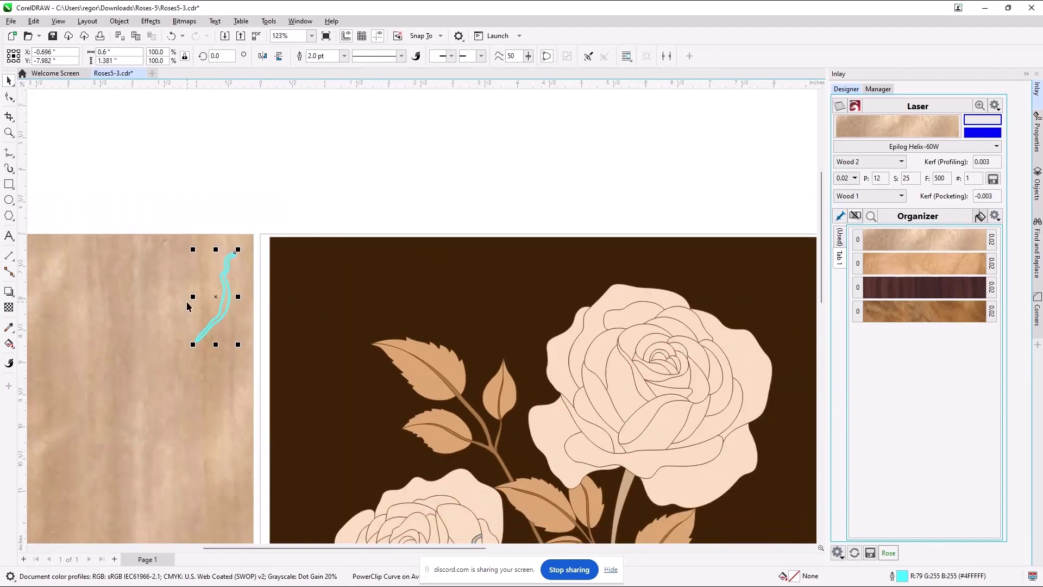
click(216, 293)
drag(194, 348, 157, 295)
drag(223, 306, 157, 303)
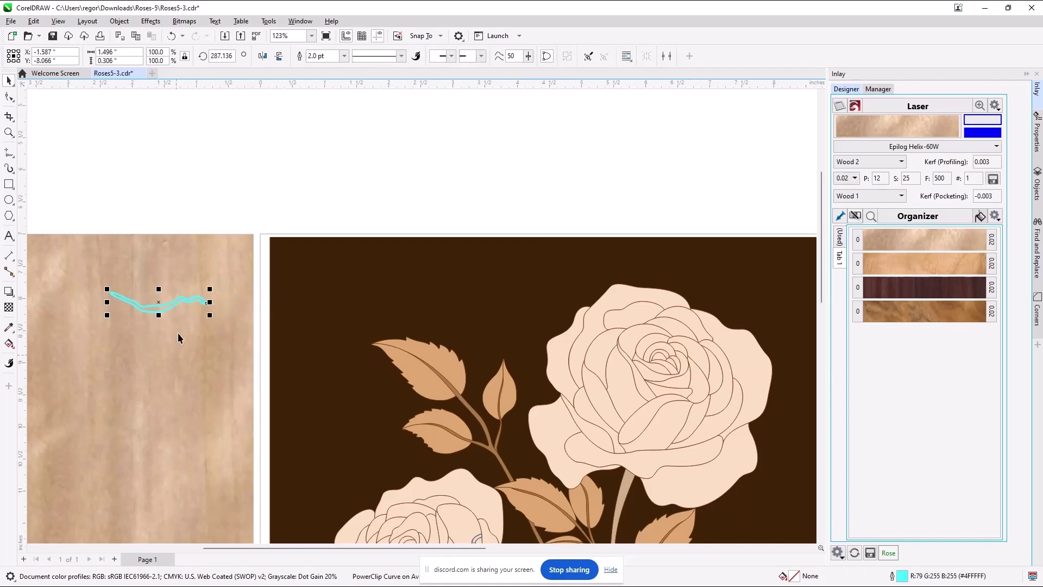
scroll(137, 364, up, 3)
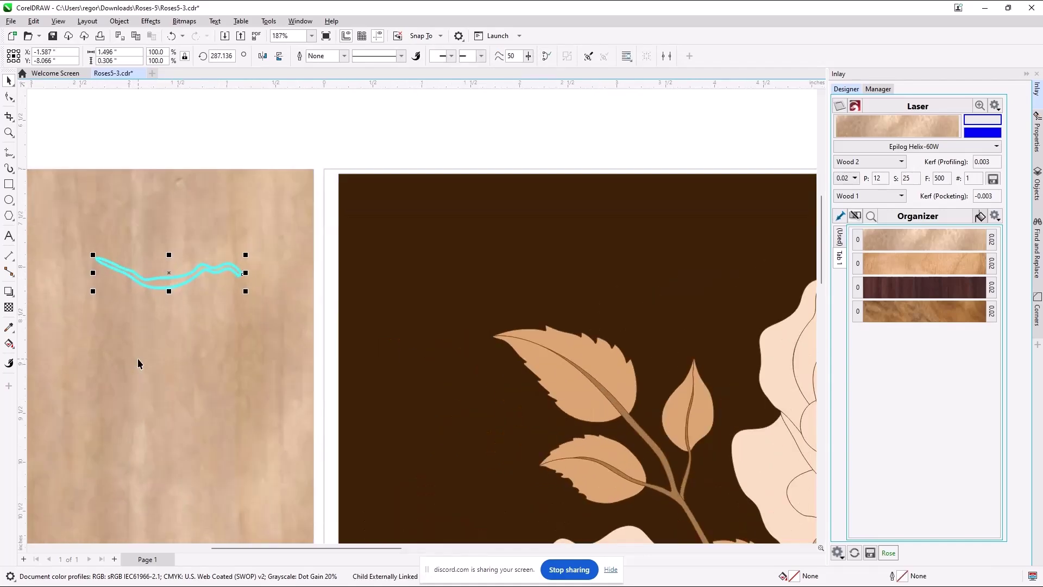
Step: Examine the nodes of the upper-left leaf, the dark background and the leaf's branching stem with the Shape tool
scroll(140, 364, down, 3)
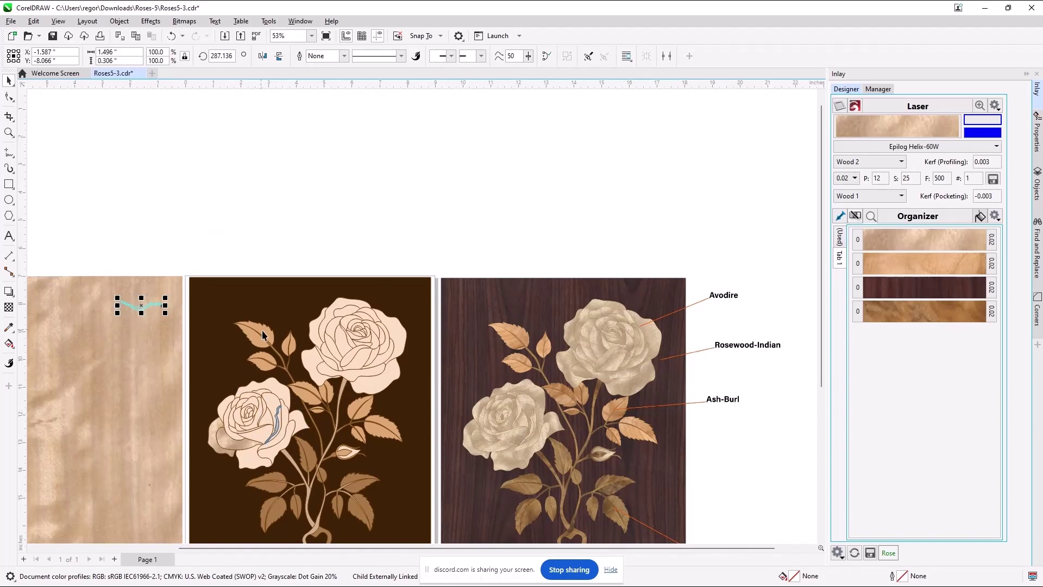
scroll(261, 330, up, 2)
scroll(262, 349, up, 2)
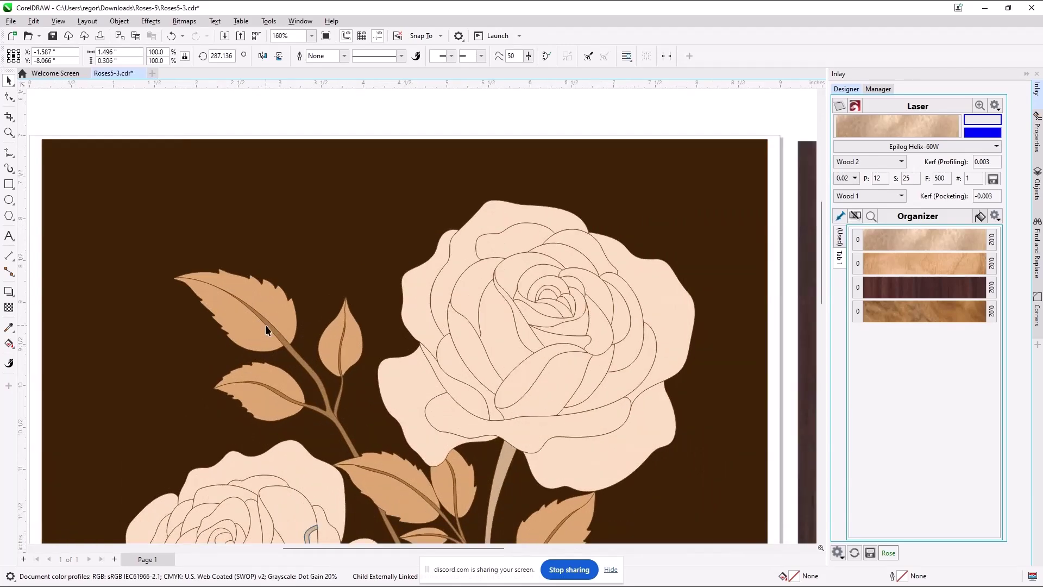
click(269, 329)
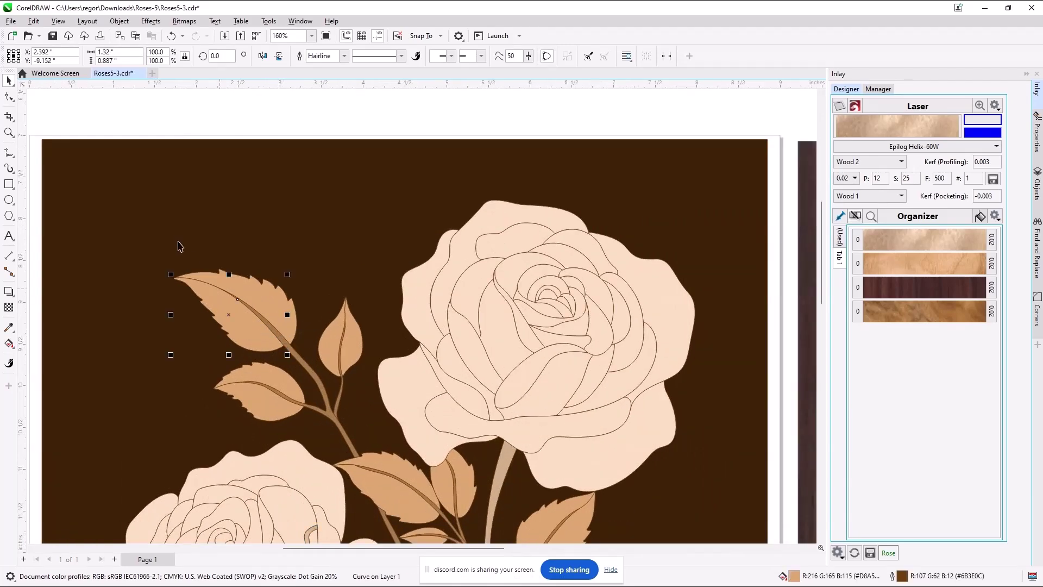
click(9, 97)
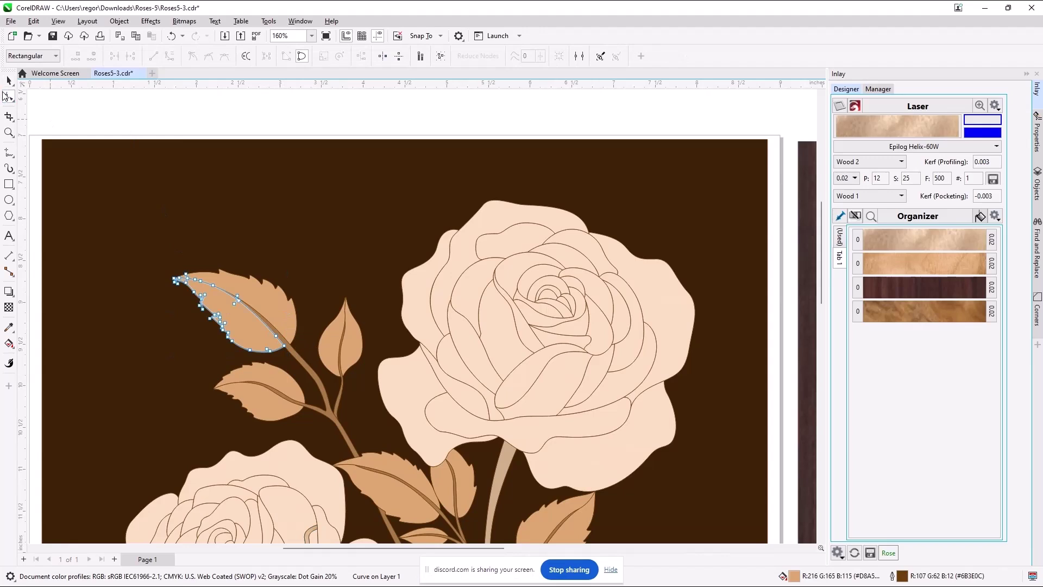
click(300, 363)
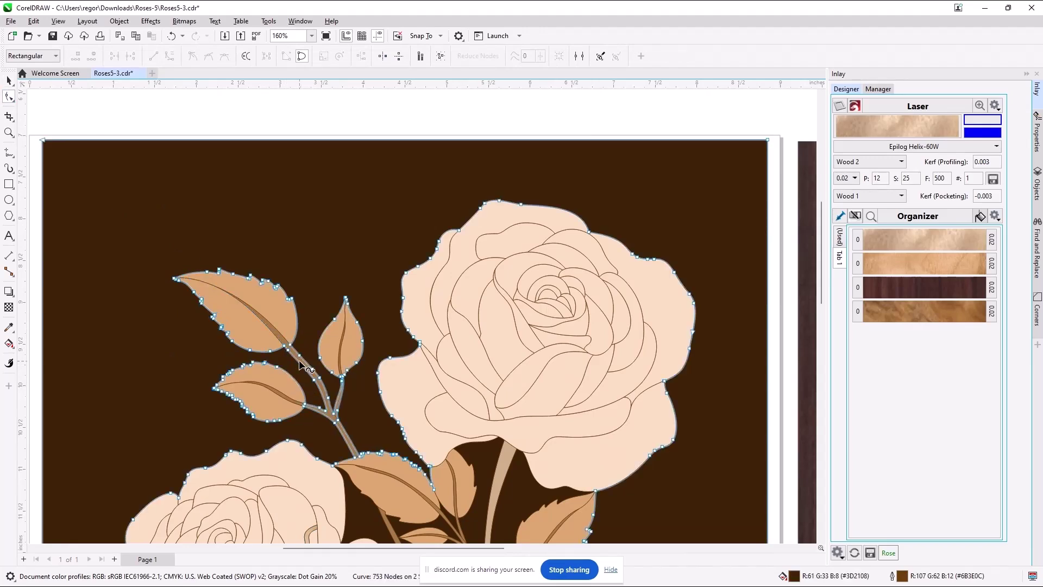
click(272, 328)
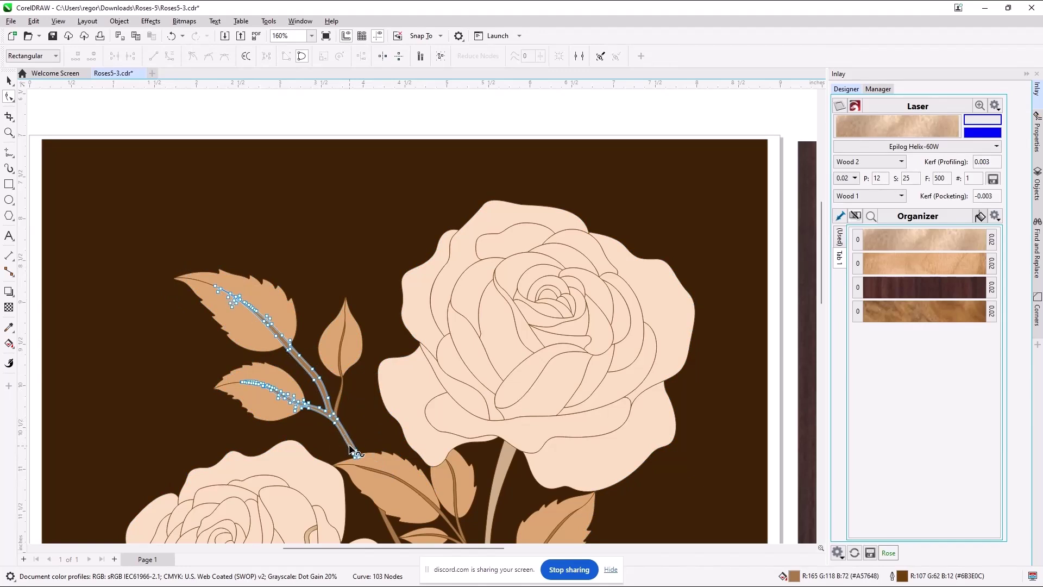
Step: Fill the lower rose's upper-left outer petal with the Avodire veneer
drag(822, 266, 826, 356)
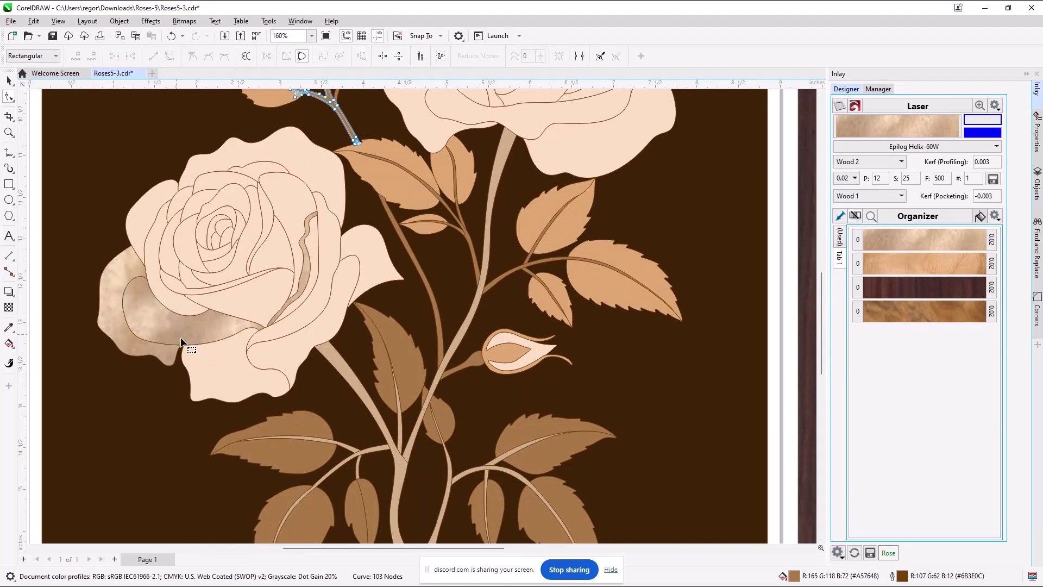
click(138, 219)
click(9, 82)
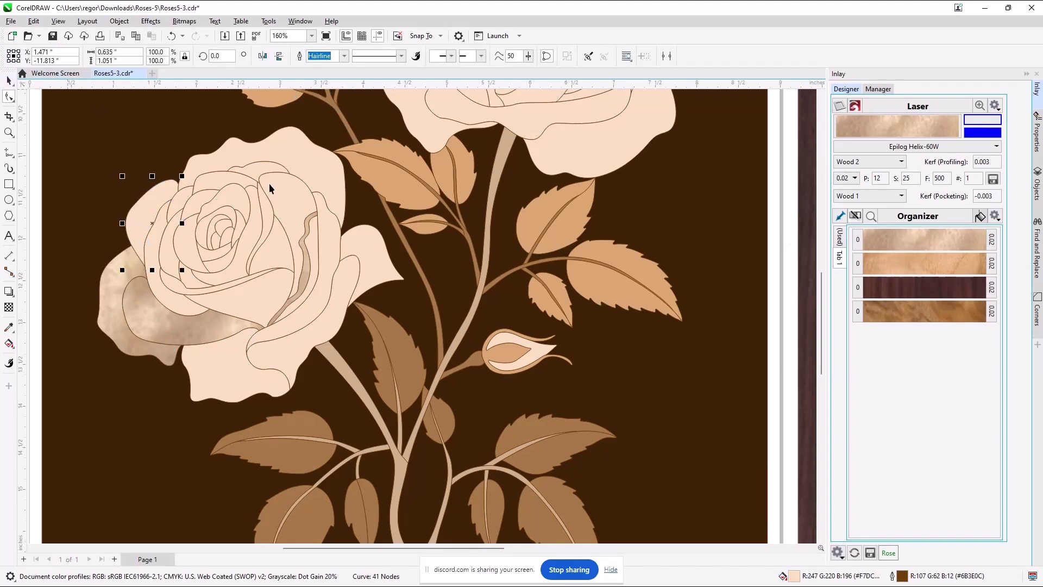
click(928, 242)
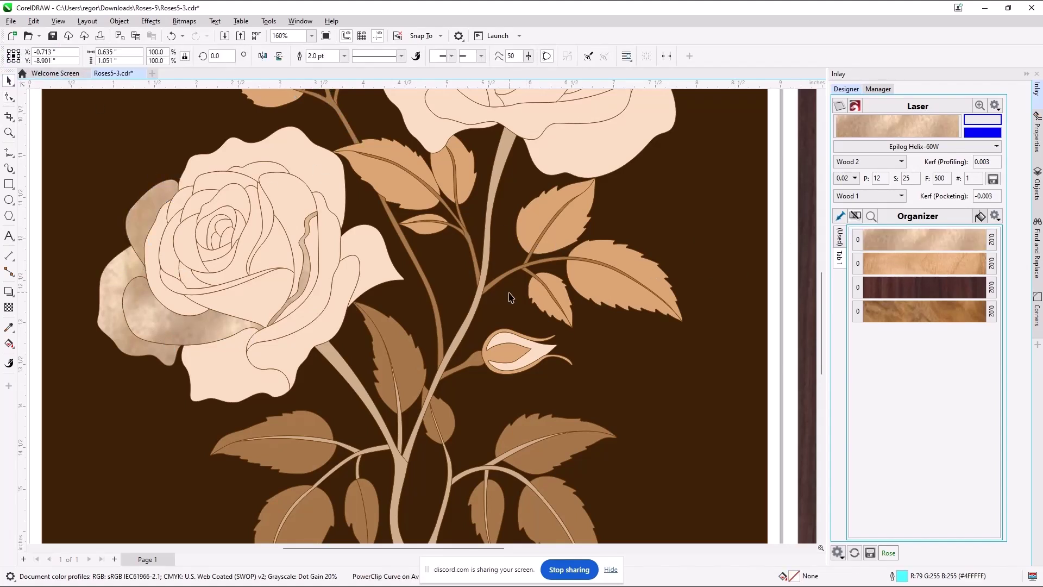
Step: Fill the petal just right of the lower rose's centre with Avodire and move its outline beneath the lower of the two left-hand sheet outlines
drag(439, 550, 219, 551)
scroll(300, 426, down, 1)
scroll(300, 430, down, 1)
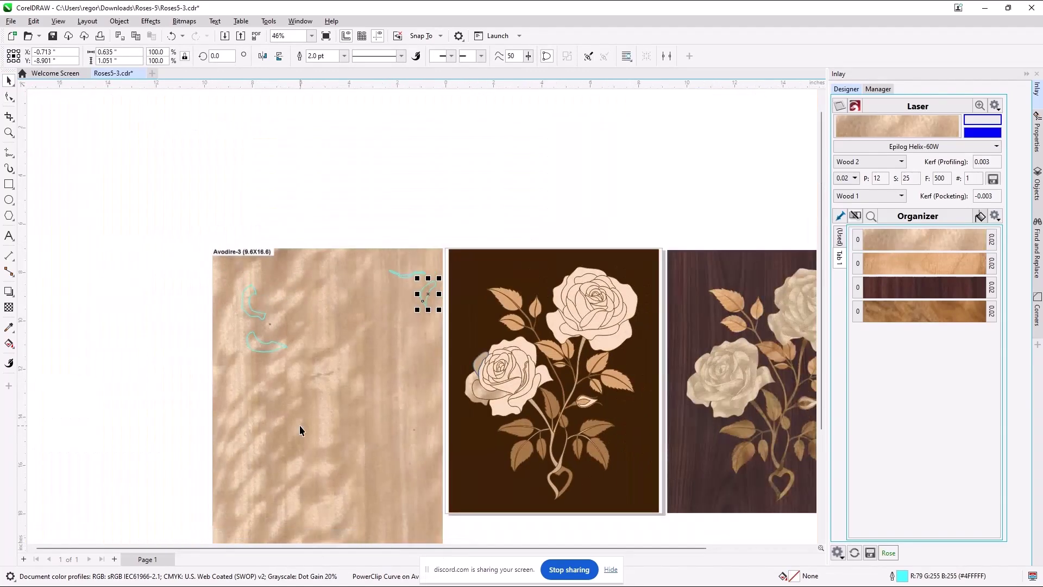
click(516, 369)
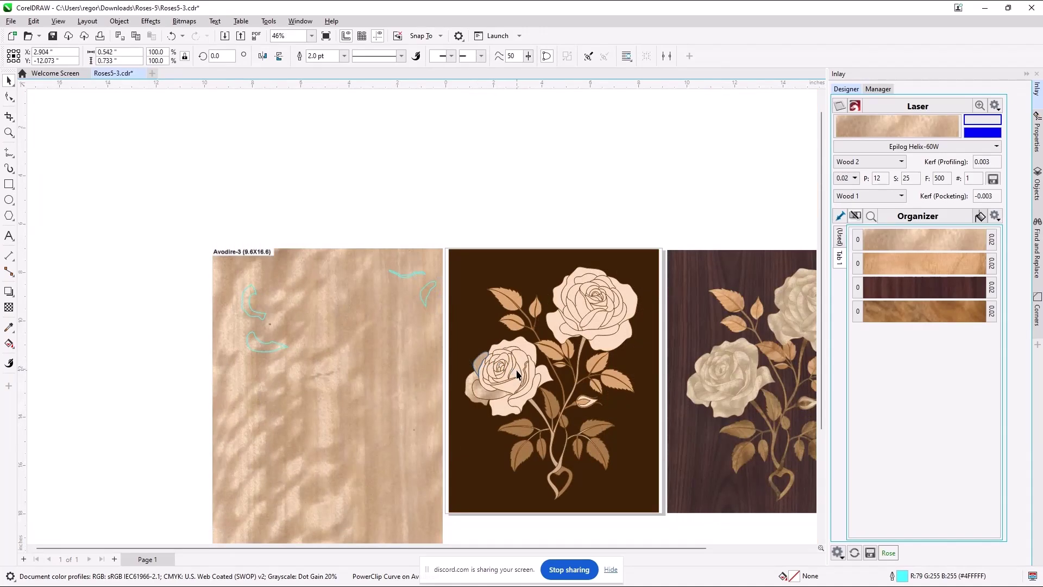
click(897, 239)
drag(428, 319, 285, 370)
Step: Fill the lower rose's large top outer petal with Avodire and move its sheet outline to about X -8.29, Y -12.899 inches
click(524, 345)
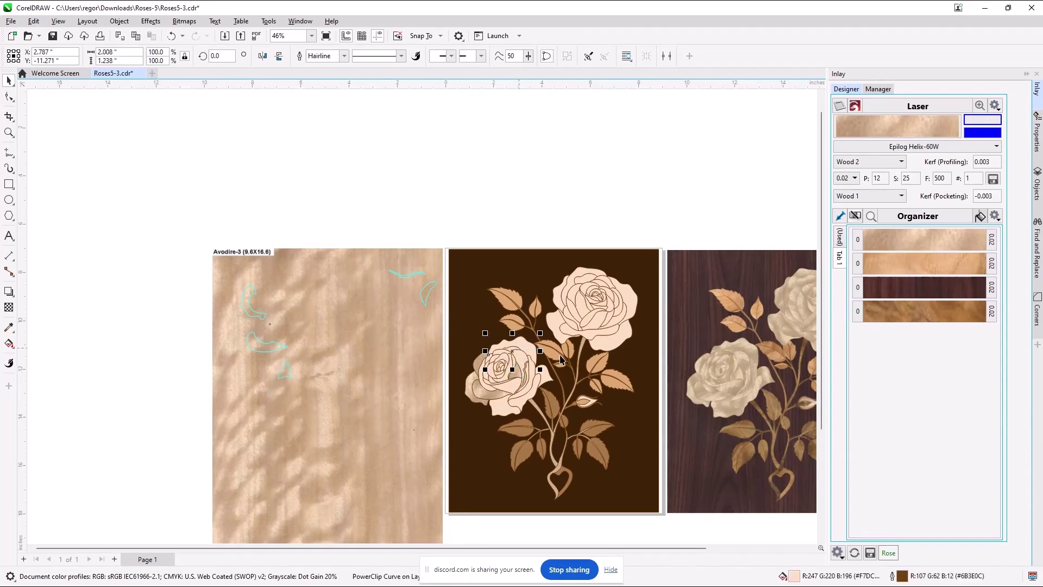
click(906, 237)
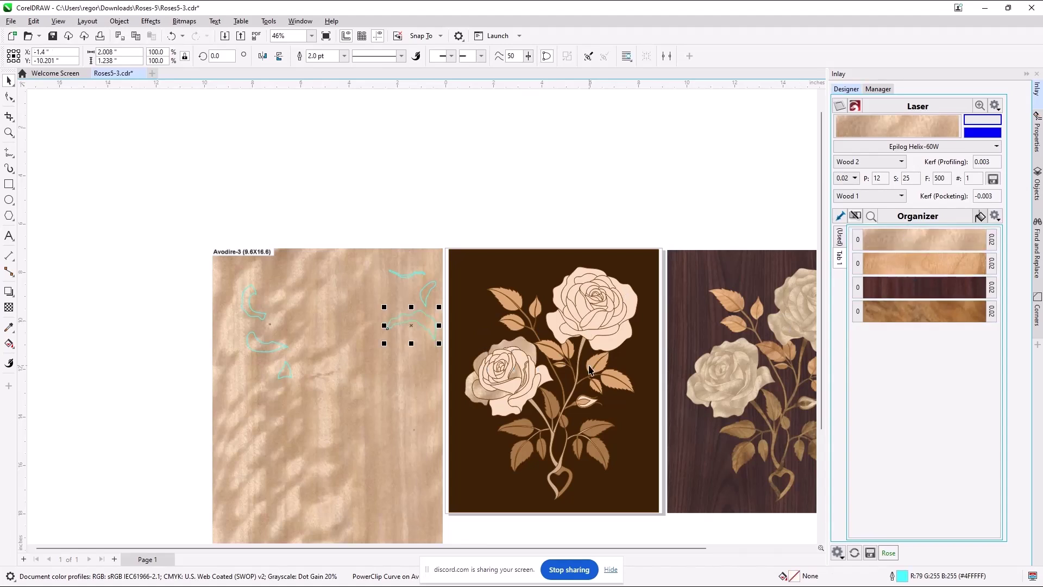
drag(429, 323, 247, 395)
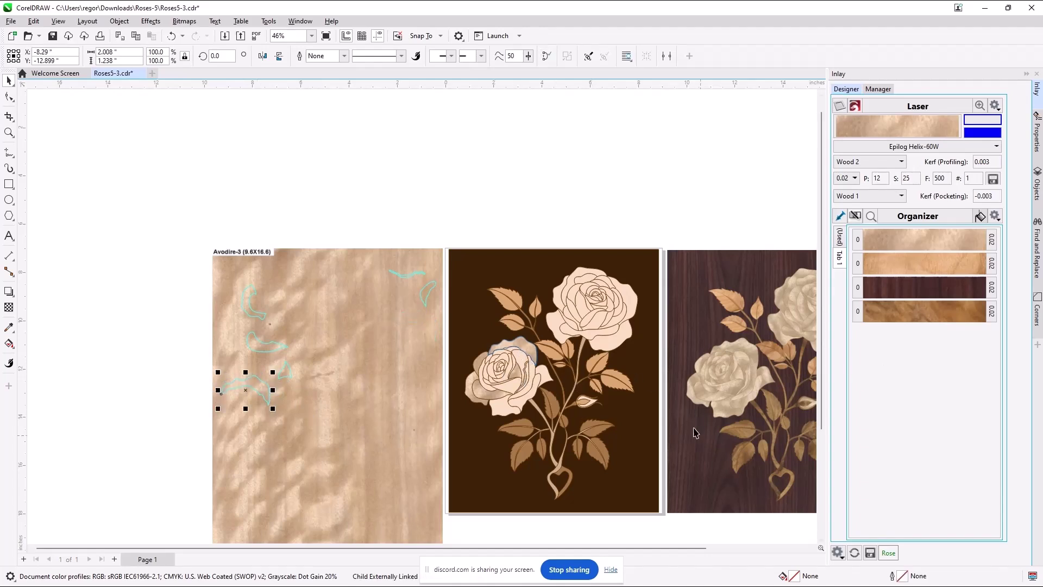
Step: Fill the three small petal pieces along the lower rose's upper and right inner edge with Avodire as one selection
scroll(665, 417, up, 2)
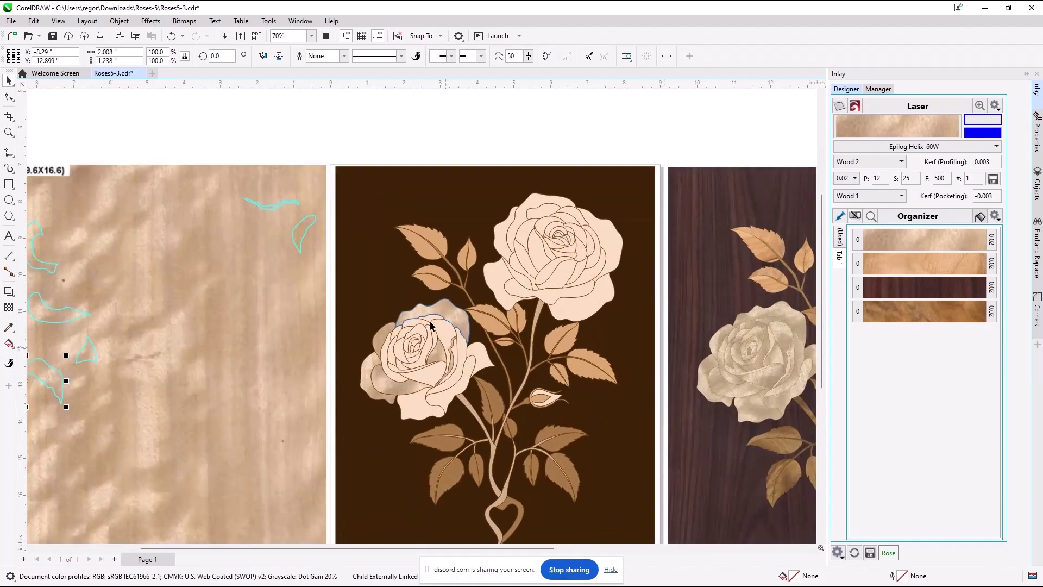
scroll(427, 321, up, 1)
click(409, 326)
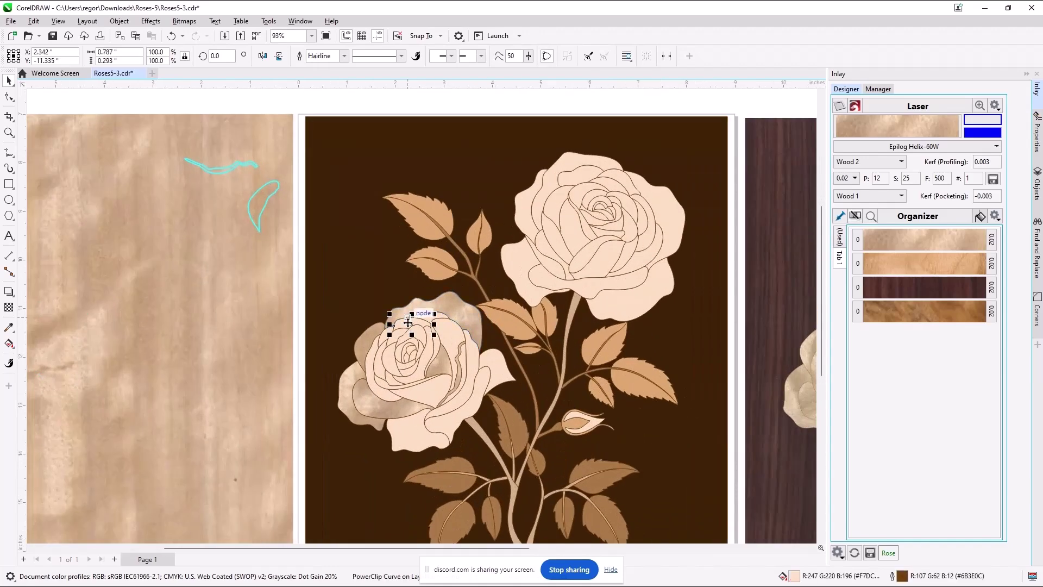
shift+click(445, 328)
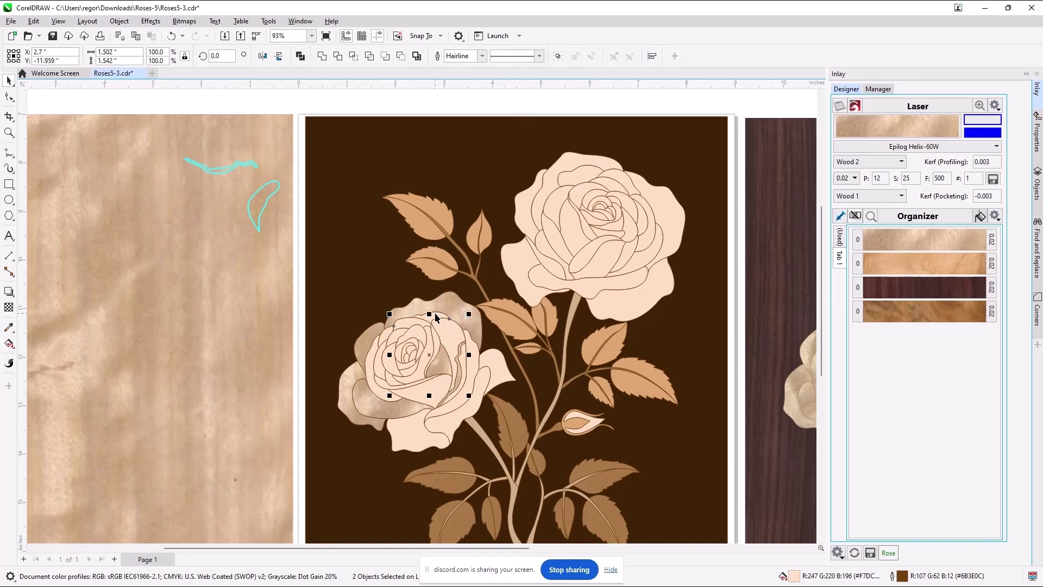
shift+click(443, 319)
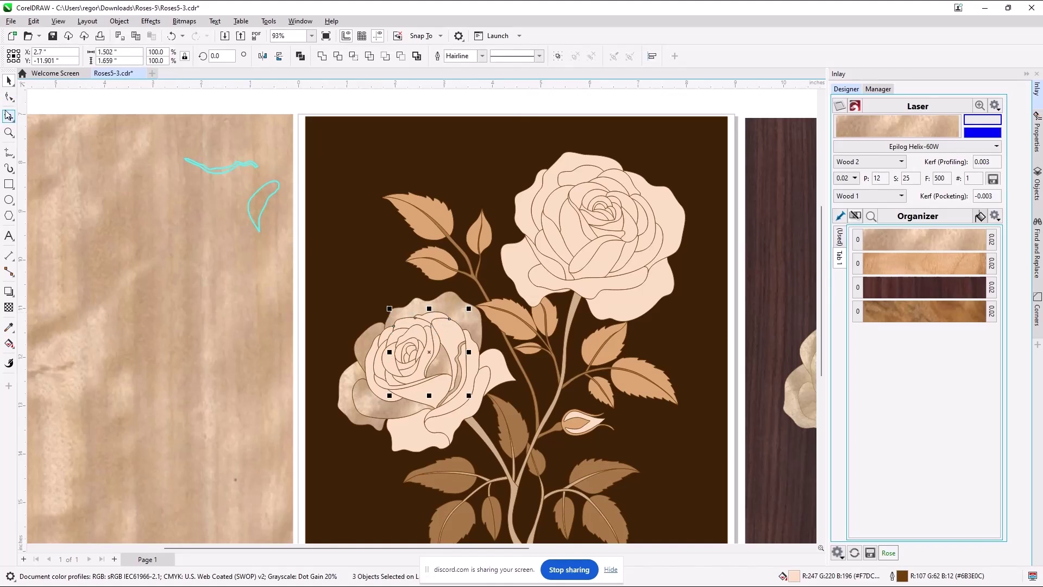
click(8, 97)
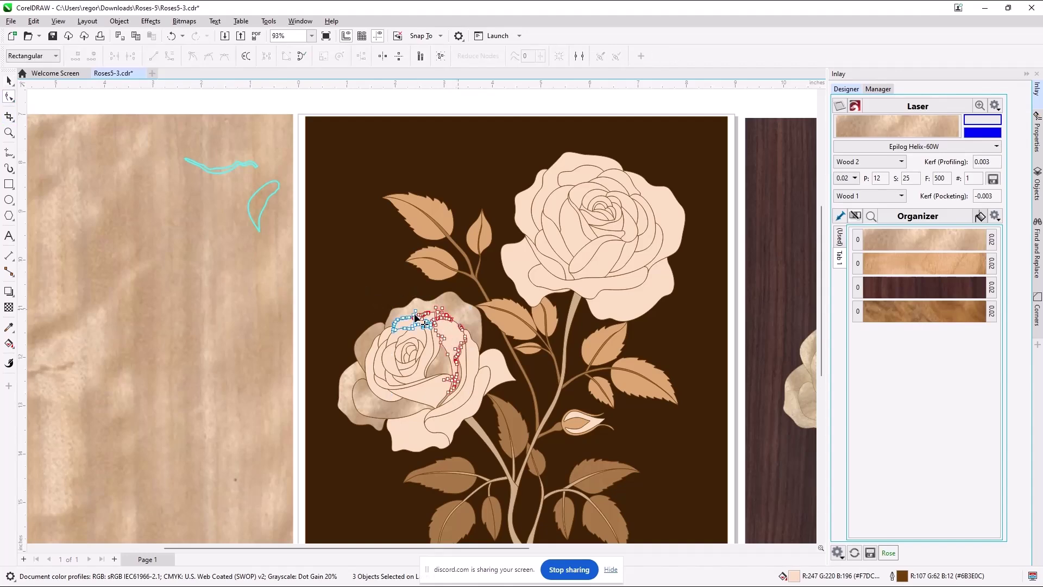
click(9, 80)
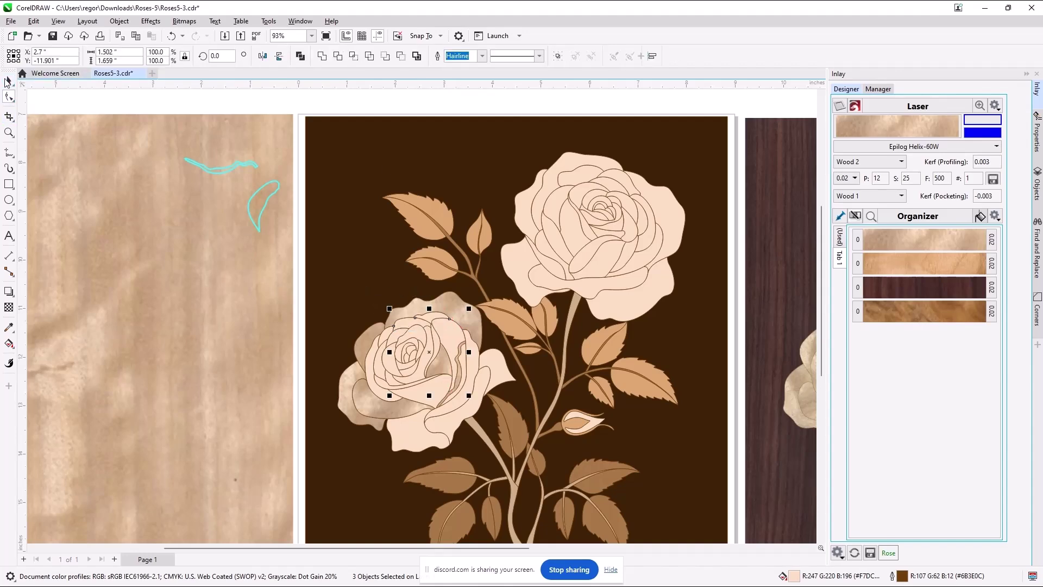
click(897, 242)
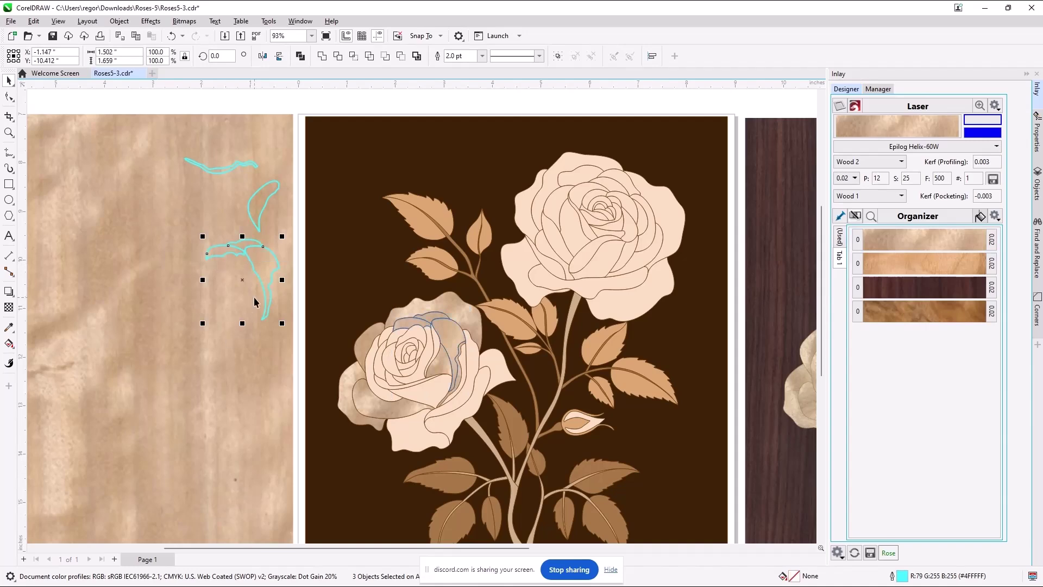
Step: Spread the three new petal outlines apart on the Avodire sheet, moving each one down toward the more figured grain
click(221, 256)
drag(221, 256, 86, 325)
drag(246, 243, 120, 349)
click(261, 263)
drag(268, 293, 159, 379)
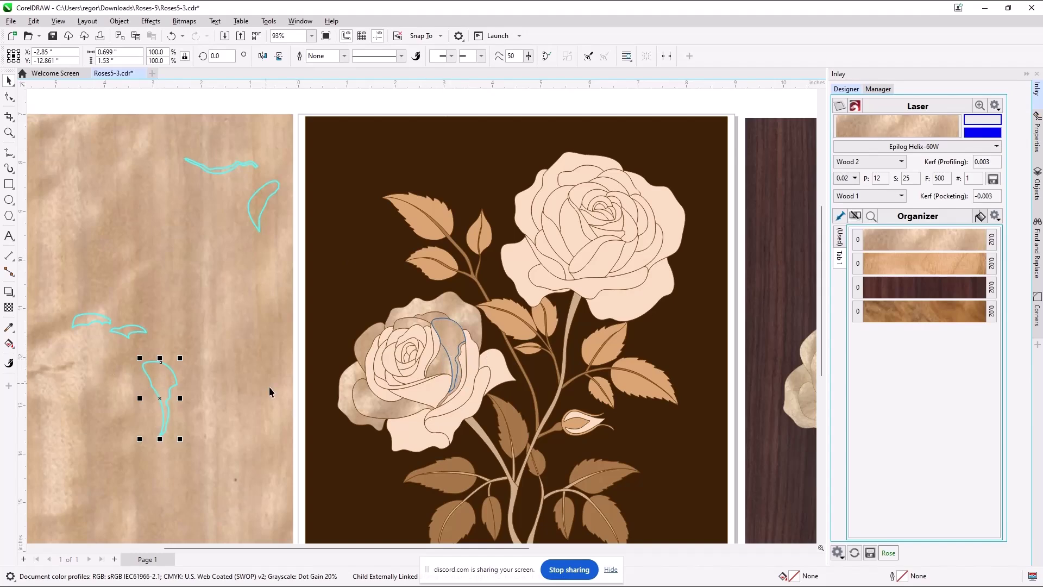
scroll(196, 391, down, 2)
drag(172, 390, 109, 388)
Step: Rotate the narrow wavy petal's outline to about 27.3° and move it to about X -2.19, Y -11.163 inches on the Avodire sheet
click(213, 250)
click(213, 250)
mouse_move(240, 242)
mouse_down()
mouse_move(221, 212)
mouse_move(193, 211)
mouse_up()
key(Escape)
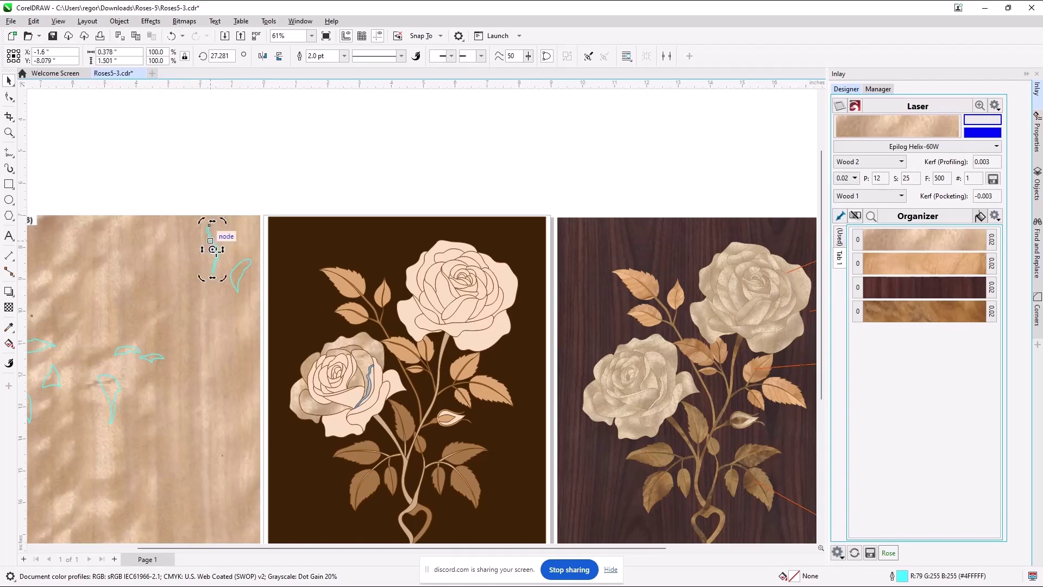
click(171, 327)
drag(216, 253, 197, 353)
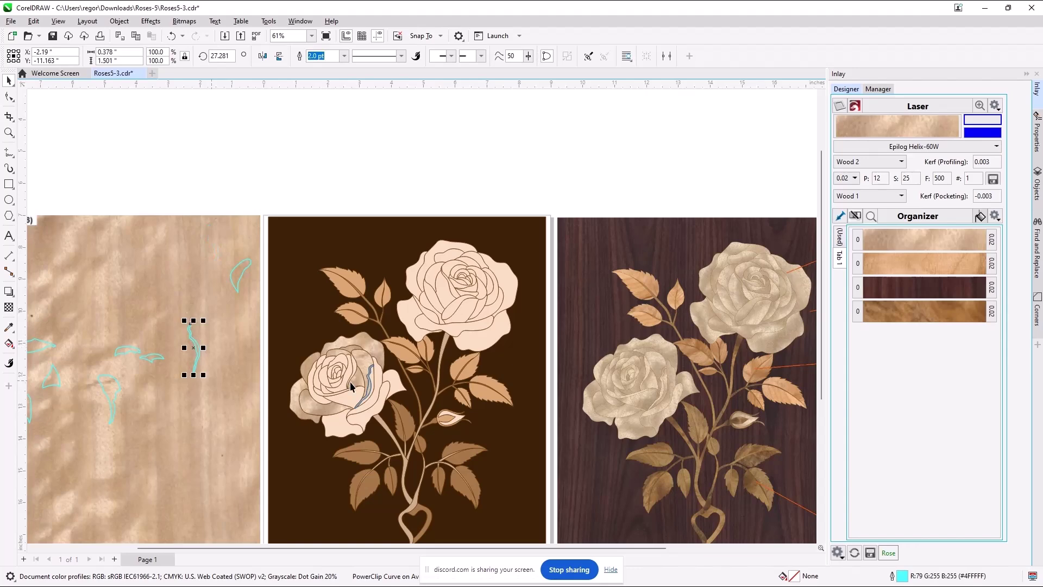
Step: Select the lower-left half of the upper-left leaf and turn on Display Species Names for the materials
scroll(364, 395, up, 2)
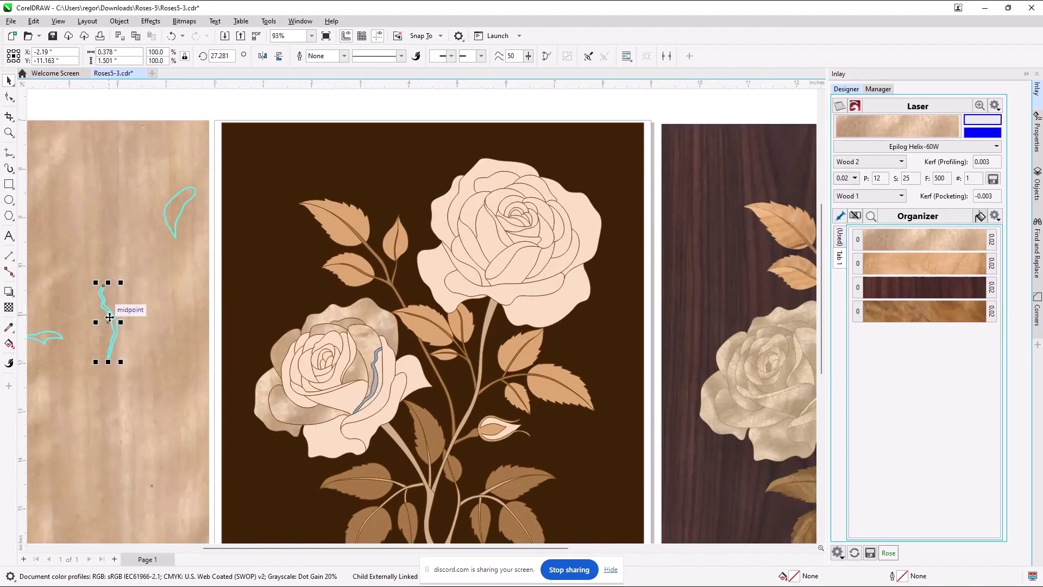
click(406, 370)
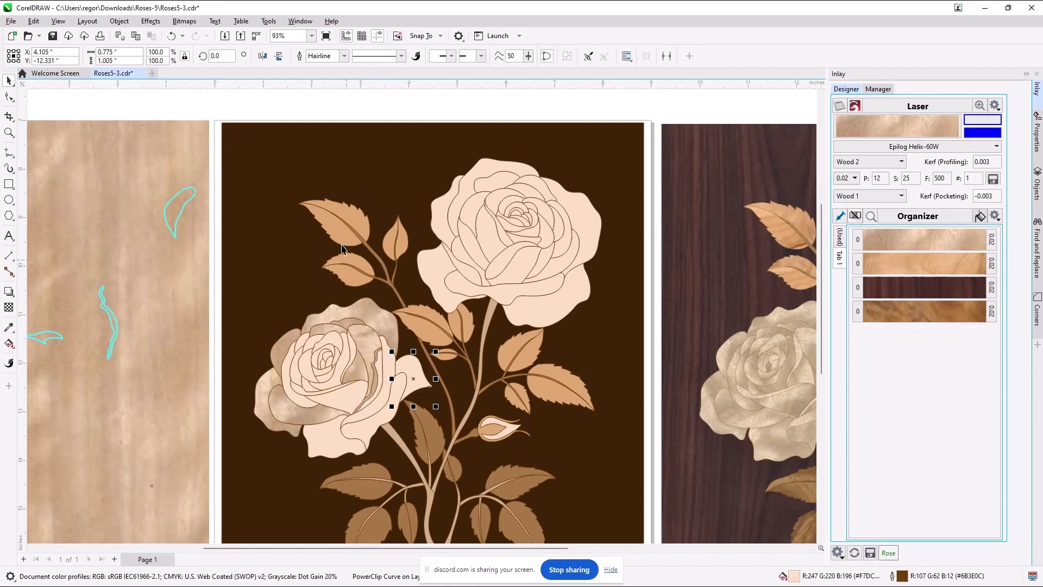
click(340, 233)
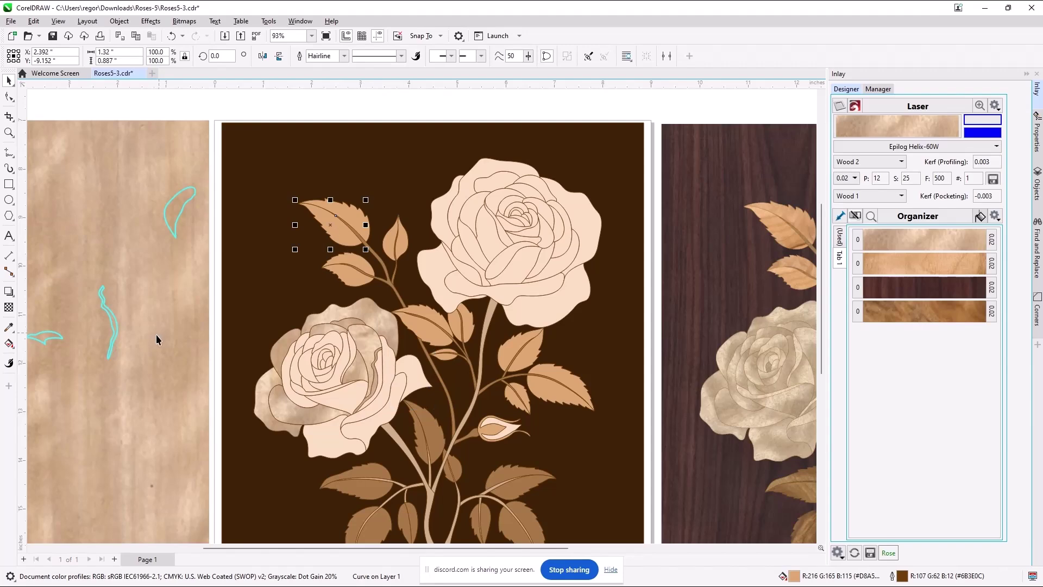
scroll(155, 337, down, 5)
scroll(93, 398, up, 3)
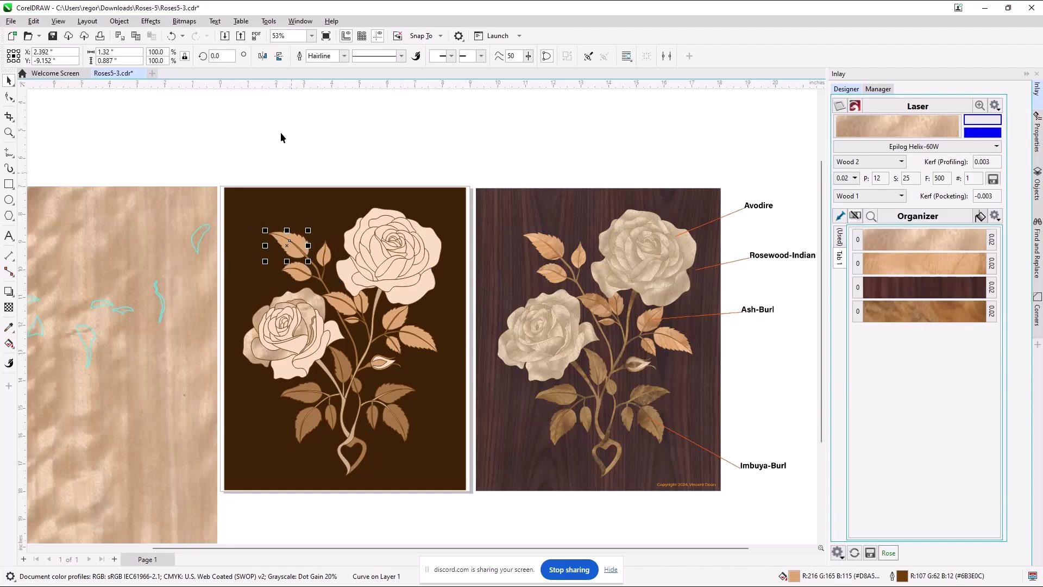
click(289, 248)
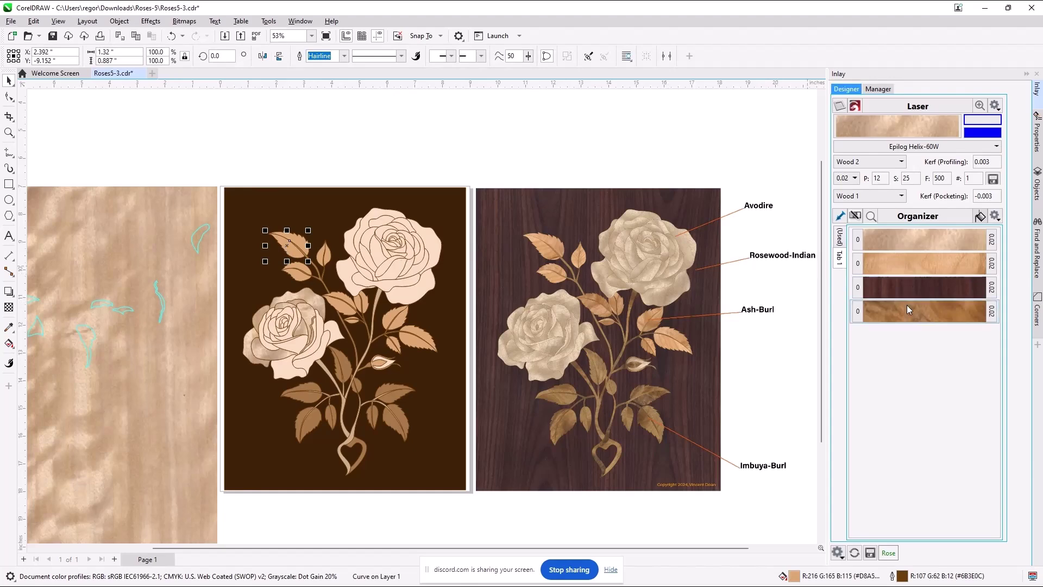
mouse_move(929, 315)
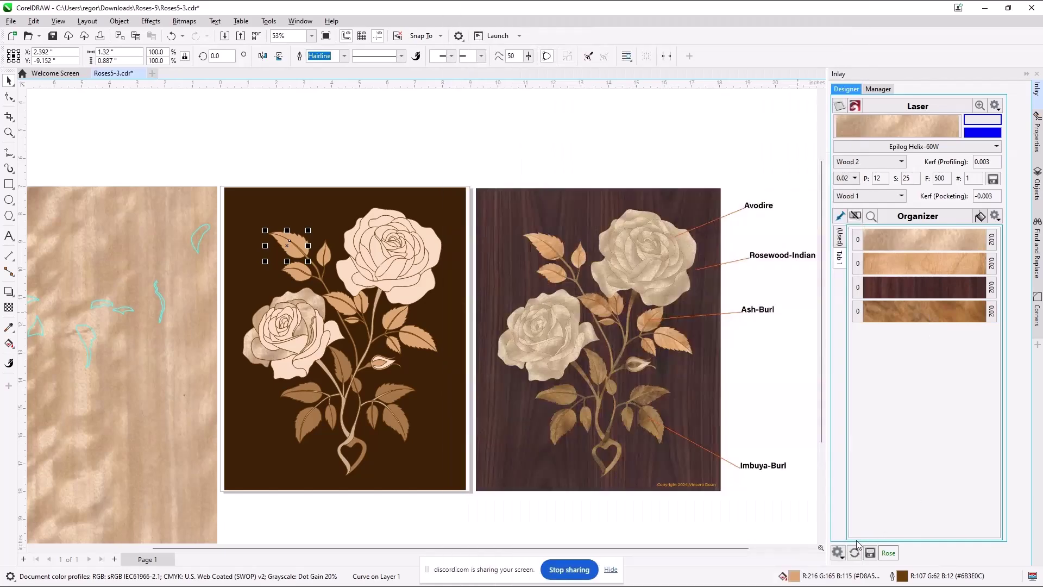
click(838, 553)
mouse_move(763, 541)
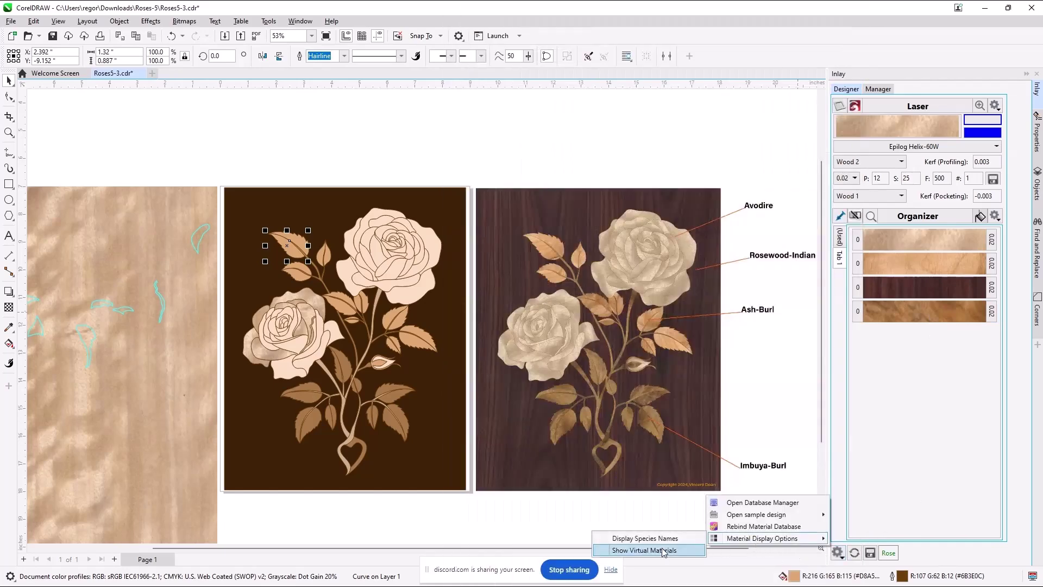
click(647, 537)
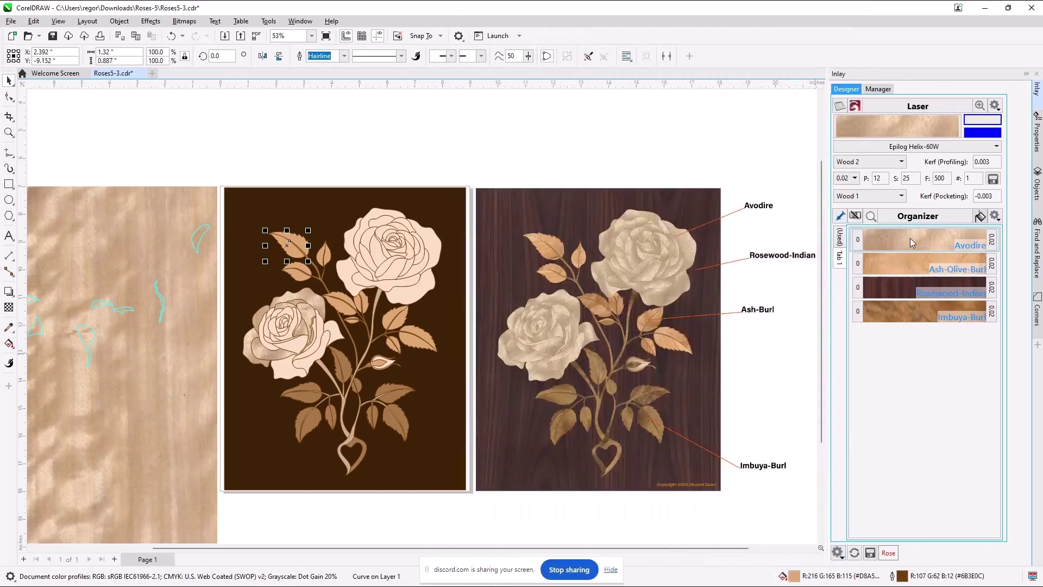
Step: Fill the selected leaf half with Ash-Olive-Burl, move its outline off the sheet's dark edge and rotate it to about 66.2°
click(895, 266)
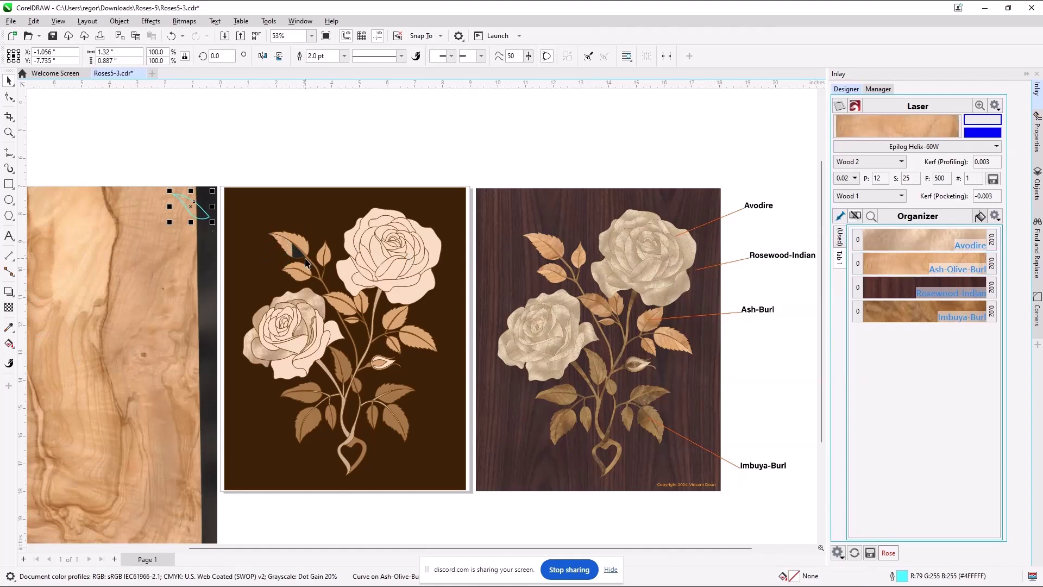
drag(194, 207, 145, 229)
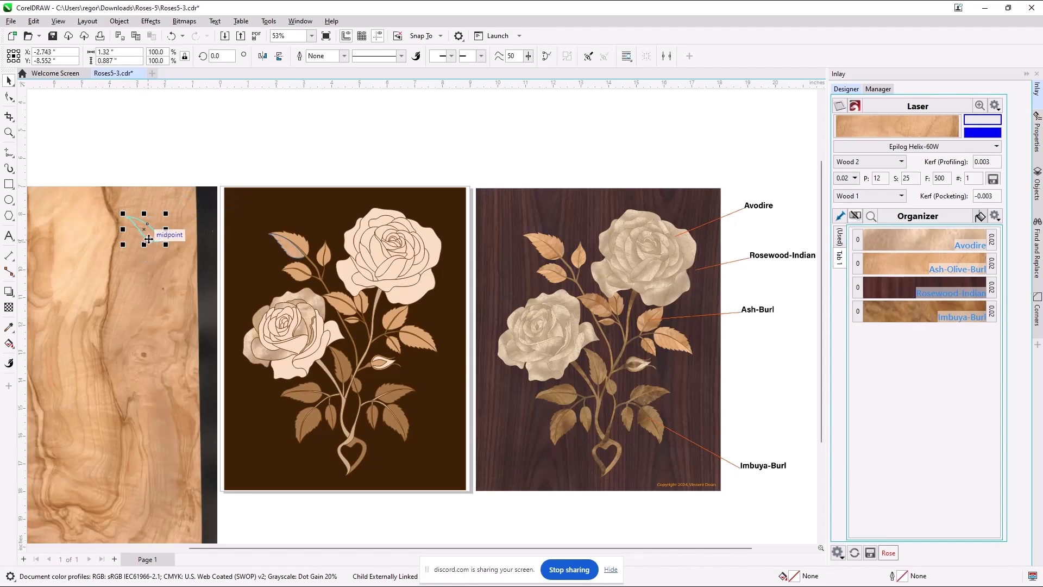
click(146, 231)
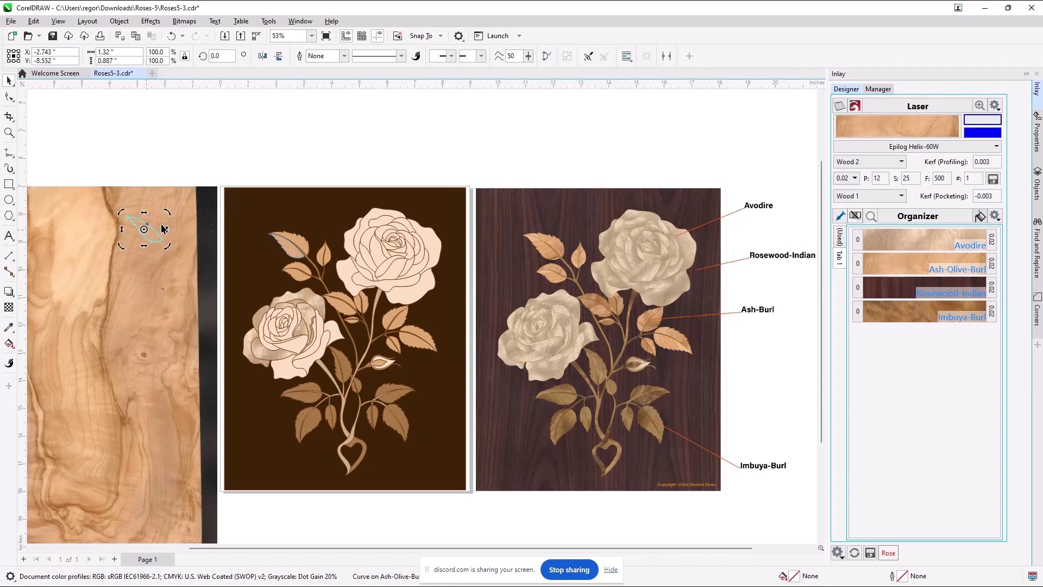
drag(166, 213, 128, 227)
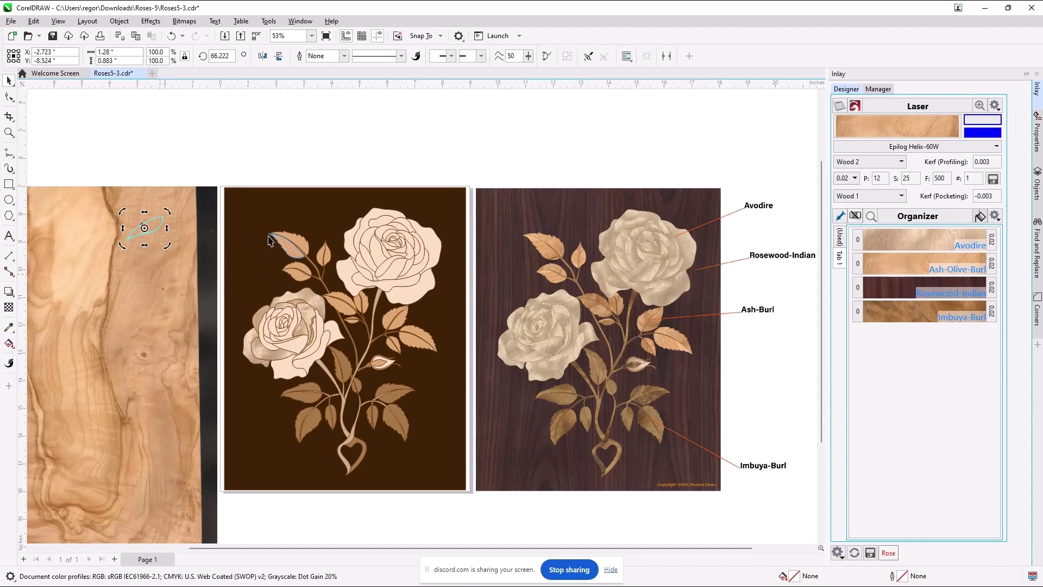
Step: Fill the upper-right half of the same leaf with Ash-Olive-Burl and move its outline to about X -2.188, Y -9.441 inches
click(296, 241)
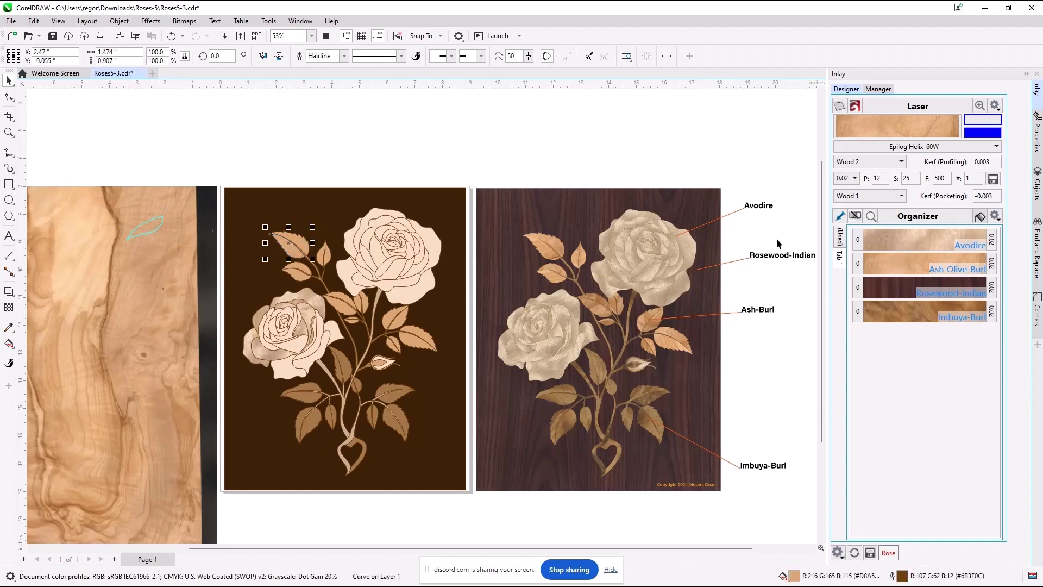
click(842, 239)
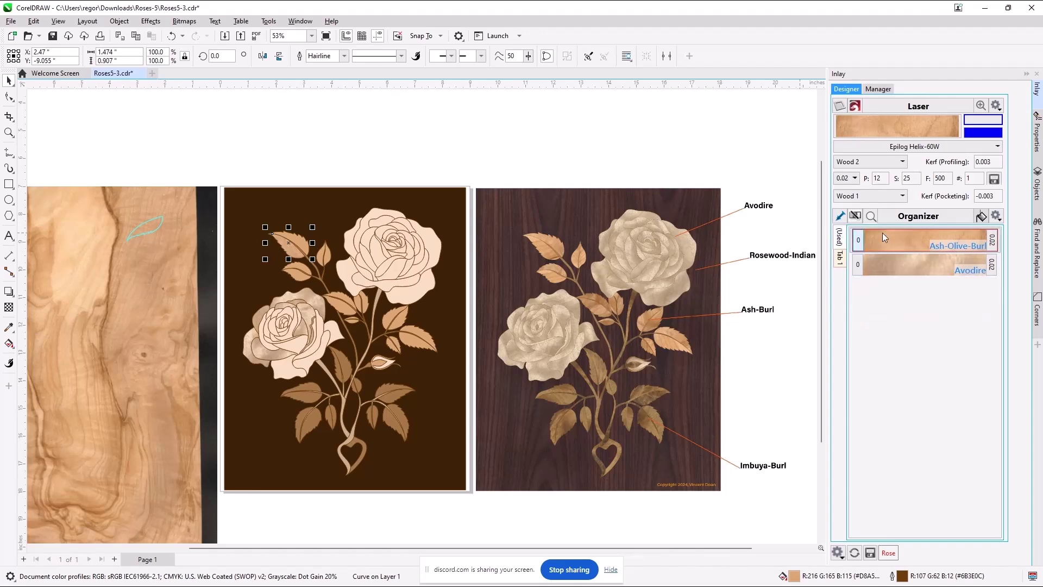
click(898, 240)
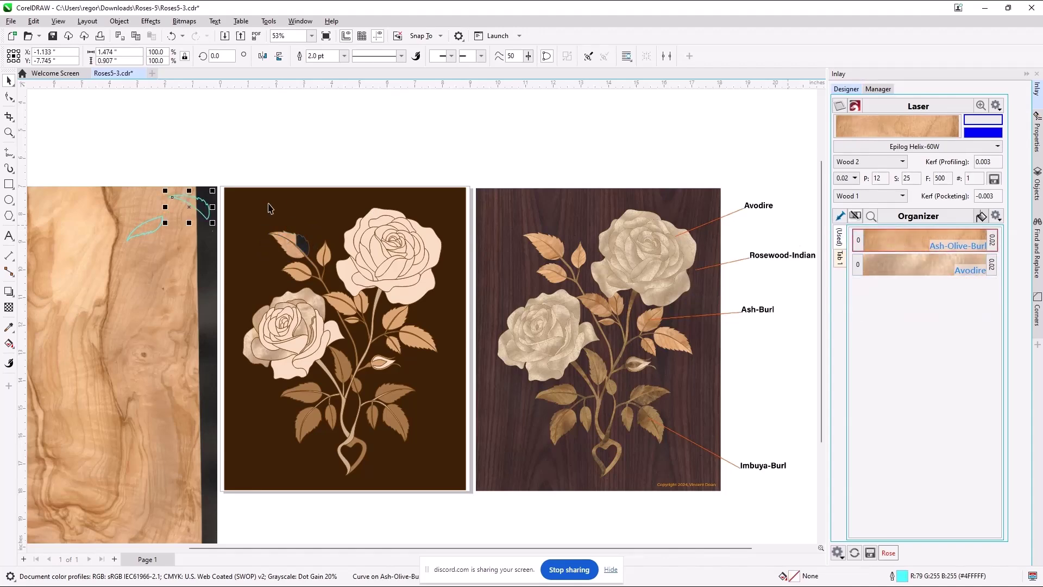
drag(203, 206, 173, 246)
scroll(292, 245, up, 5)
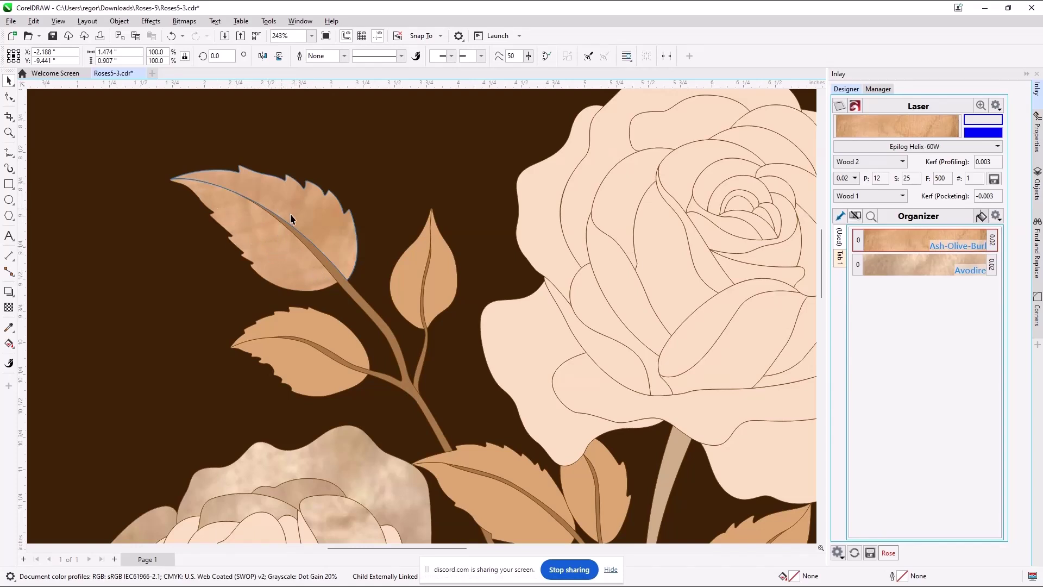
scroll(324, 230, down, 4)
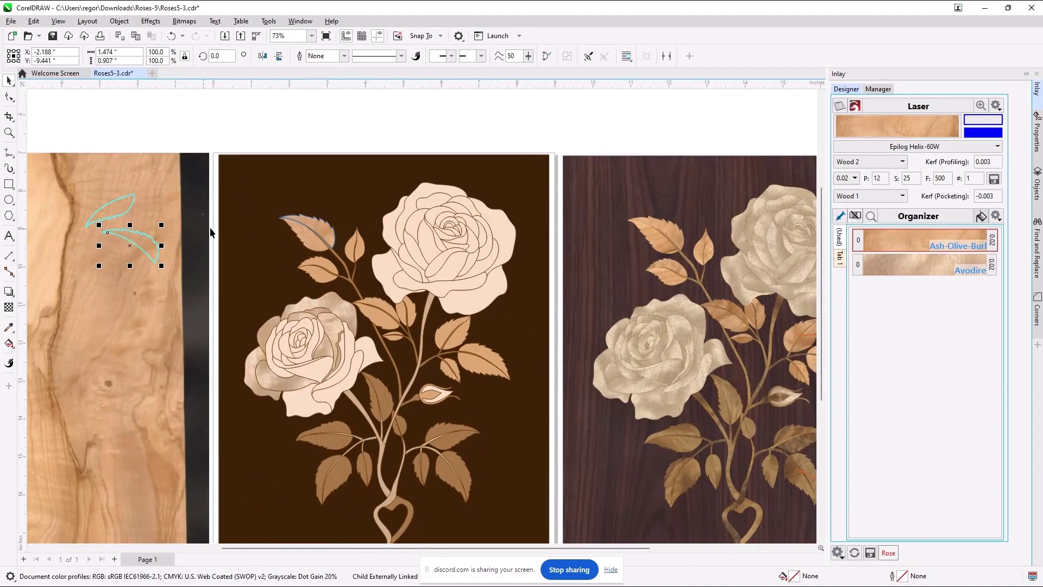
Step: Separate the two leaf outlines on the Ash-Olive-Burl sheet, moving the rotated one to about X -3.195, Y -7.827 inches
drag(148, 244, 150, 267)
drag(113, 211, 93, 188)
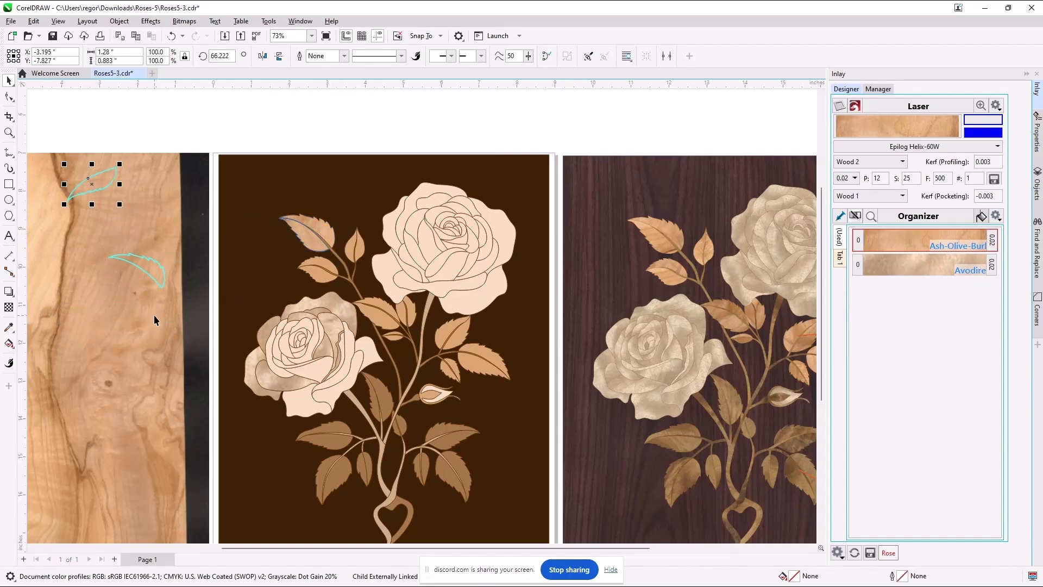
click(145, 126)
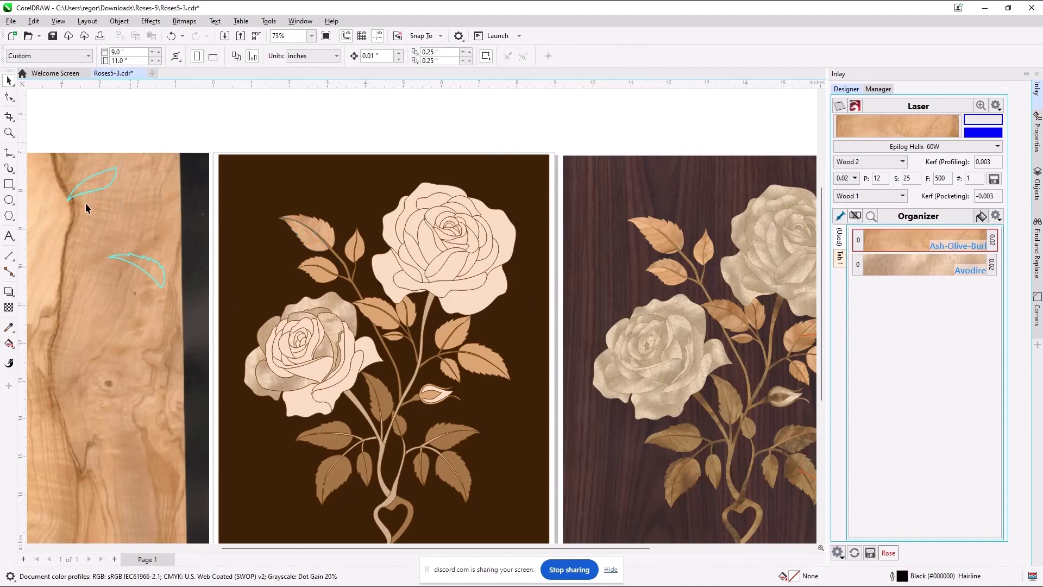
Step: Return to the Avodire sheet via the lower rose's large top outer petal and rotate that petal's outline to about 275.4°
click(841, 262)
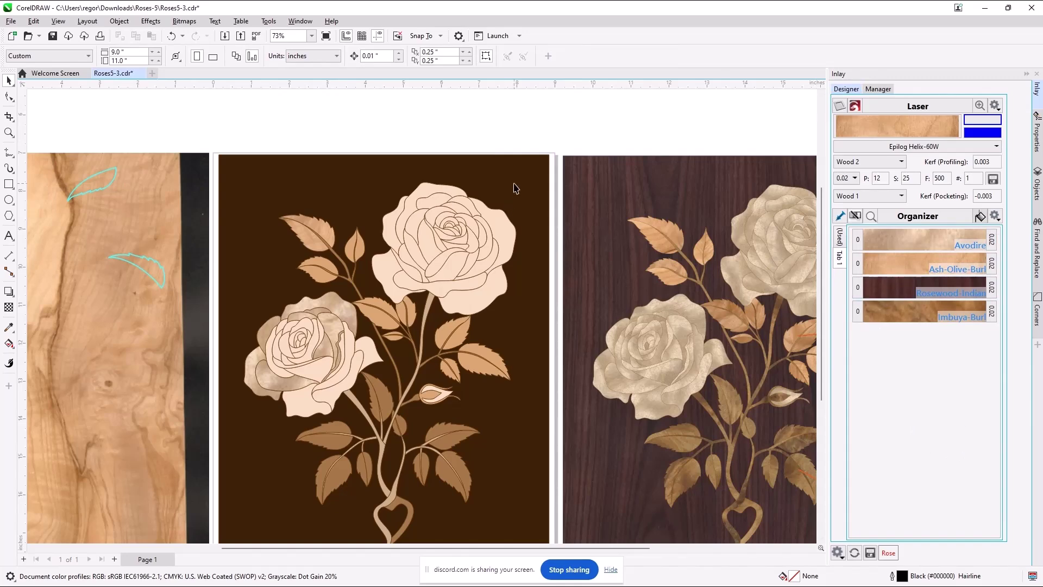
scroll(143, 342, down, 2)
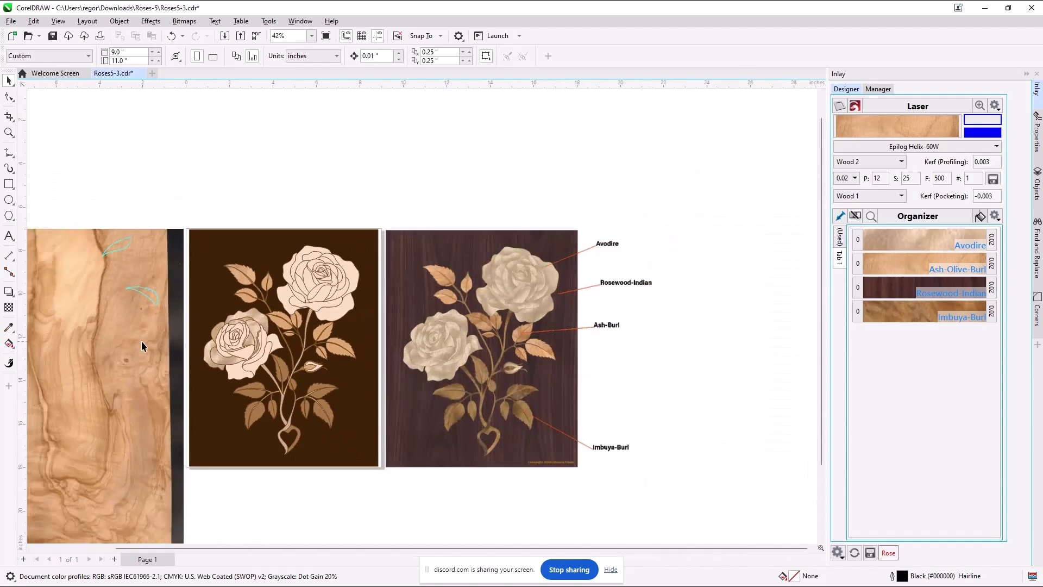
click(259, 316)
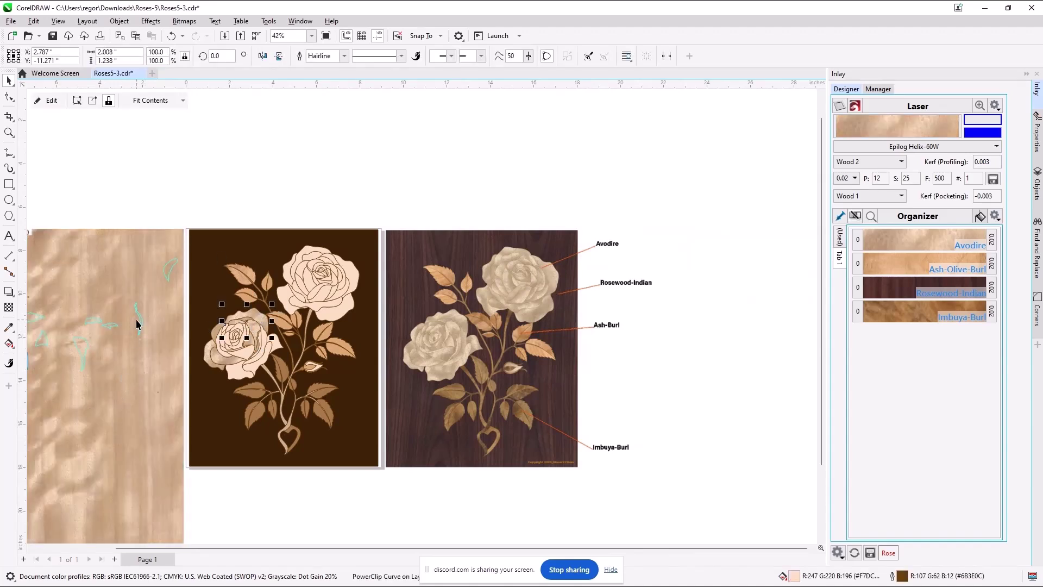
drag(334, 546, 286, 548)
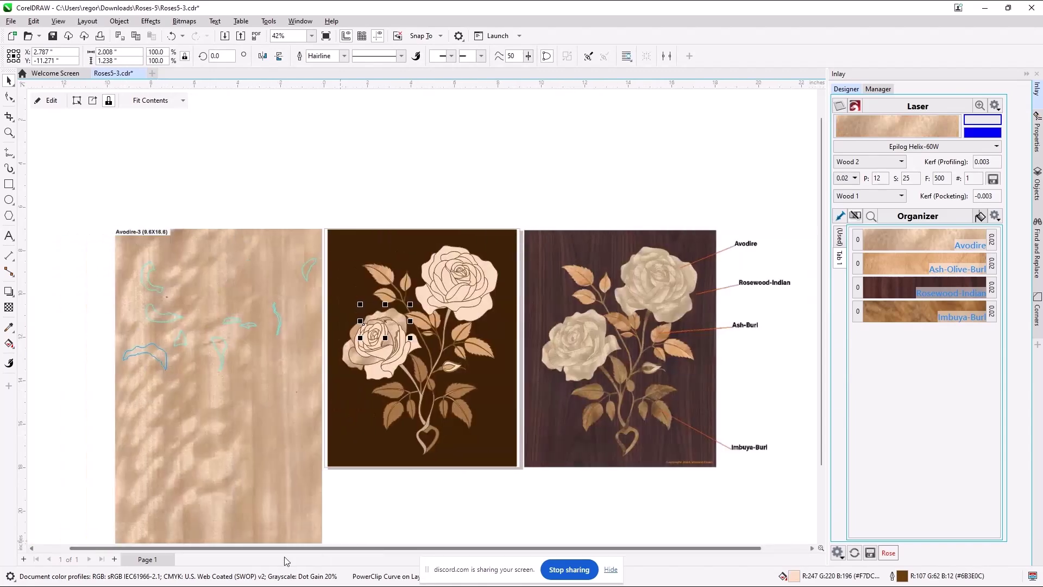
click(163, 359)
click(163, 359)
drag(171, 338, 175, 387)
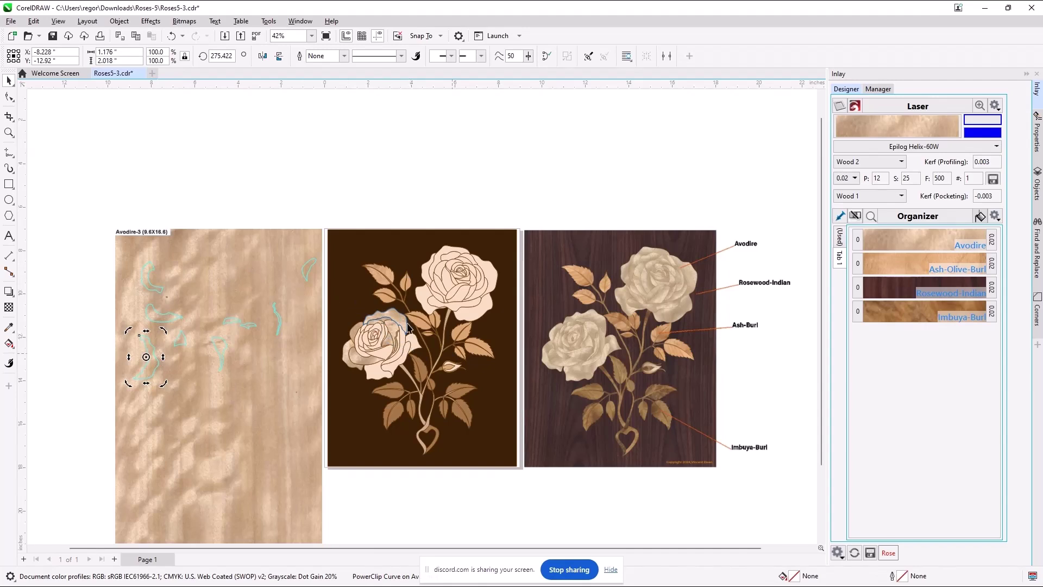
click(418, 239)
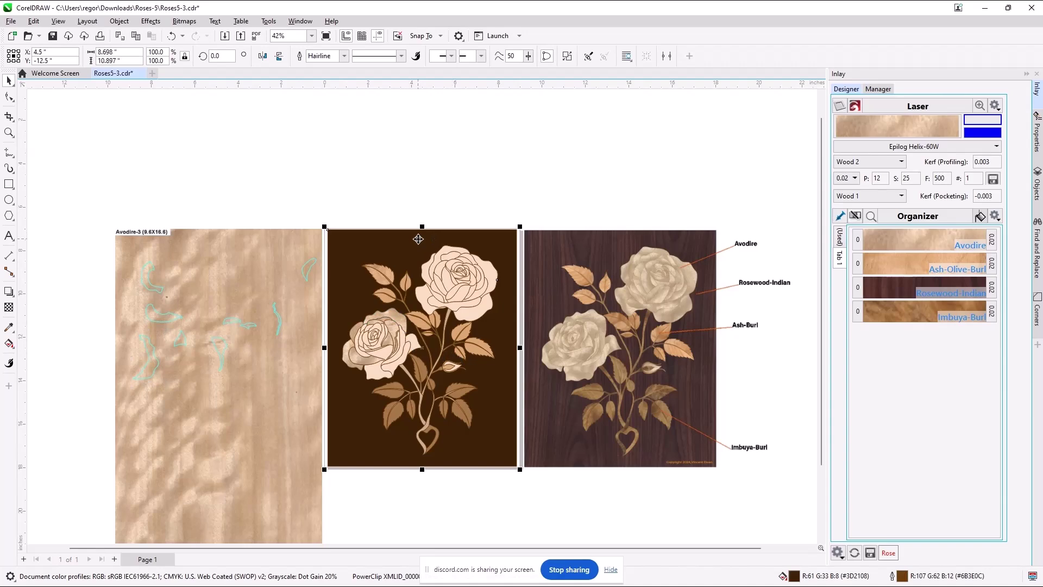
Step: Select every background piece sharing the dark-brown piece's properties on the current page and fill them with Rosewood-Indian
ctrl+click(451, 322)
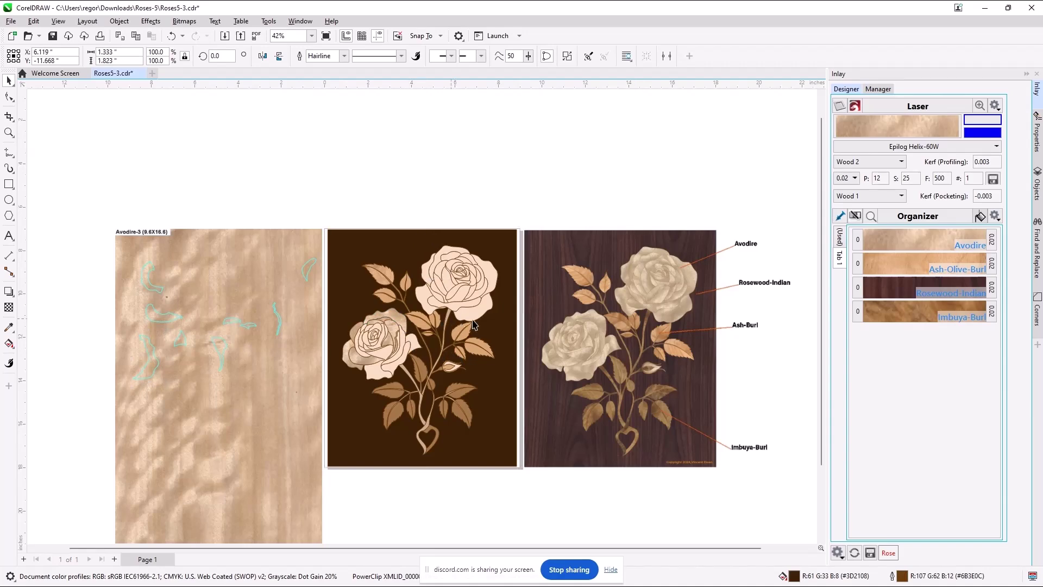
click(1038, 253)
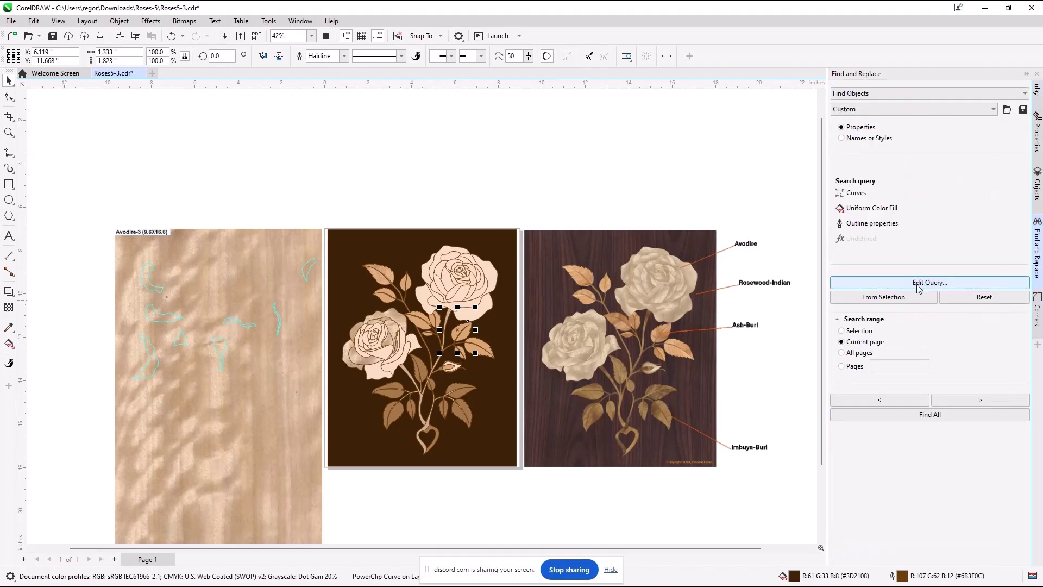
click(897, 303)
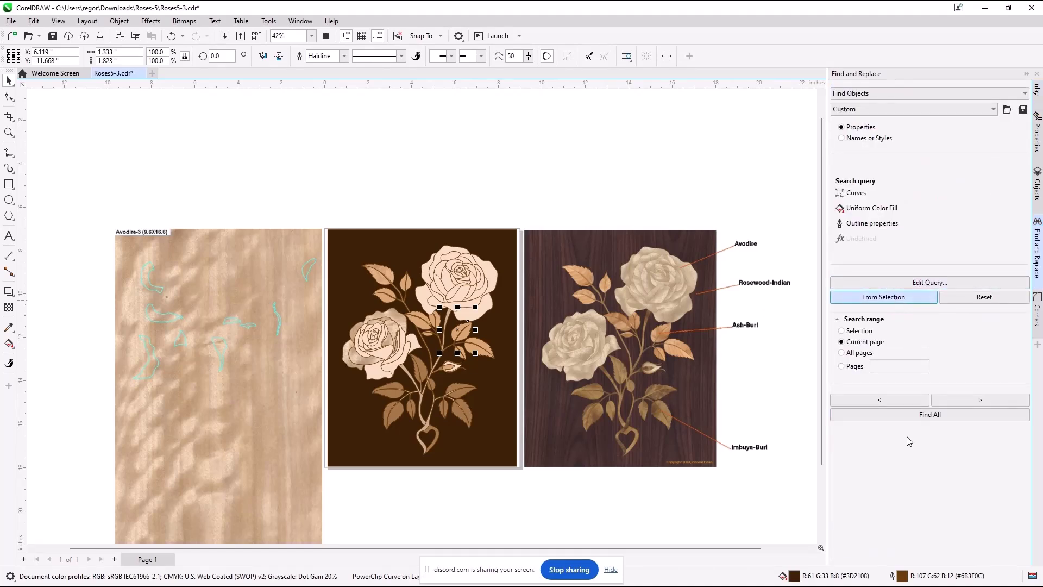
click(915, 417)
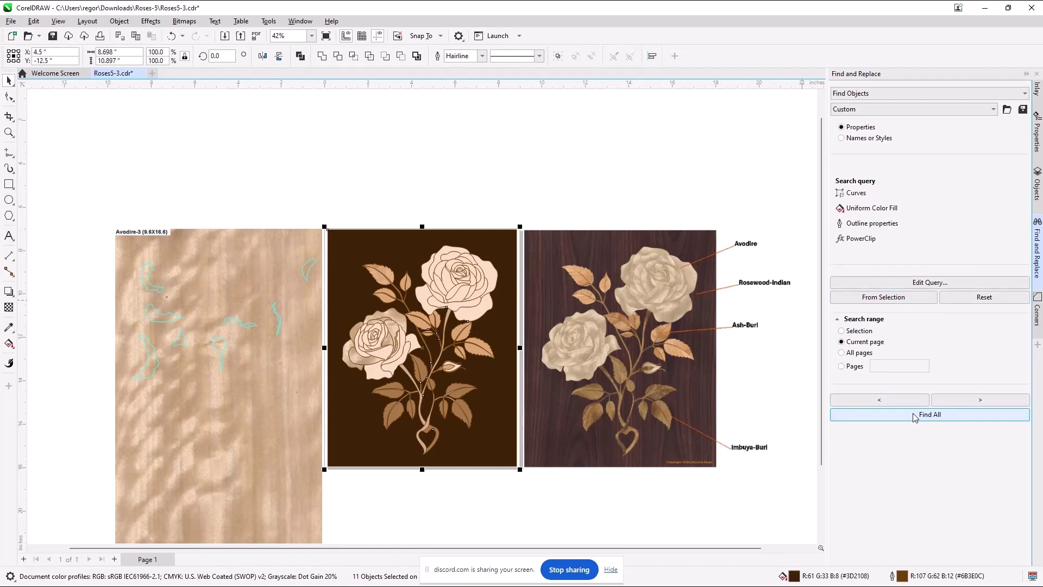
click(1036, 92)
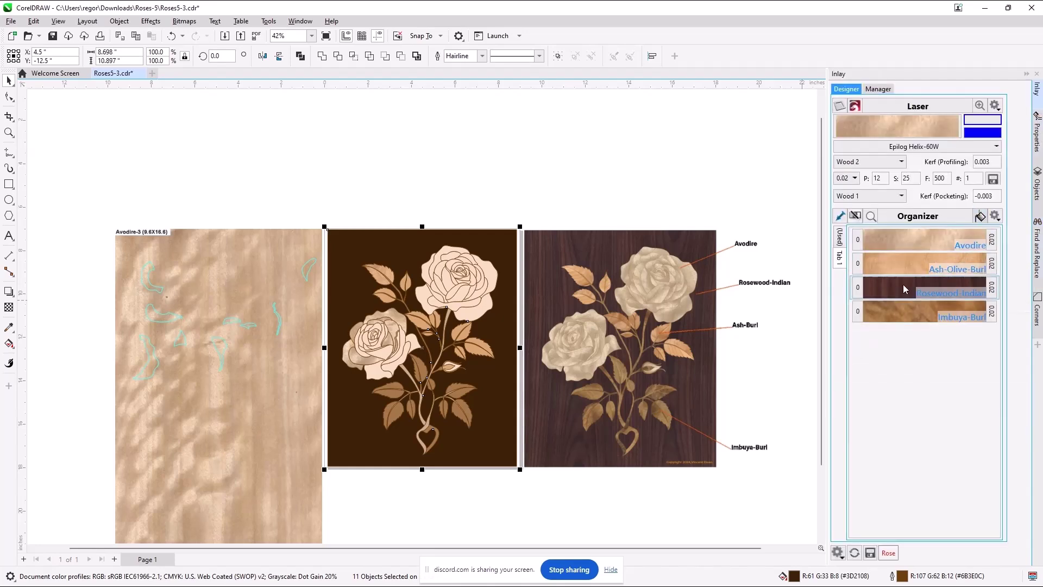
click(904, 288)
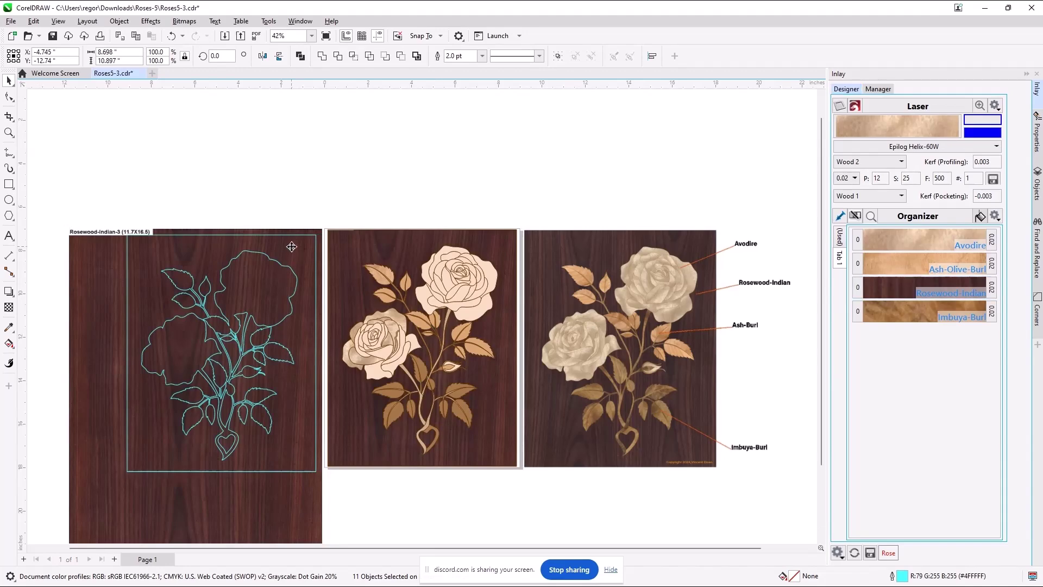
Step: Move the background outlines on the Rosewood-Indian sheet to about X -6.463, Y -12.908 inches, checking the grain placement
drag(292, 254, 256, 276)
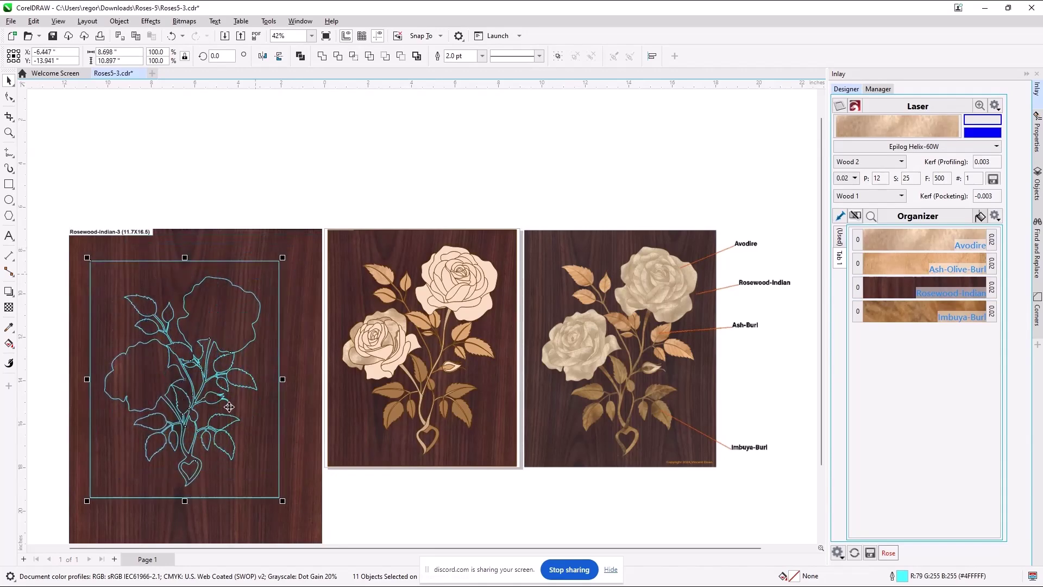
scroll(173, 350, up, 6)
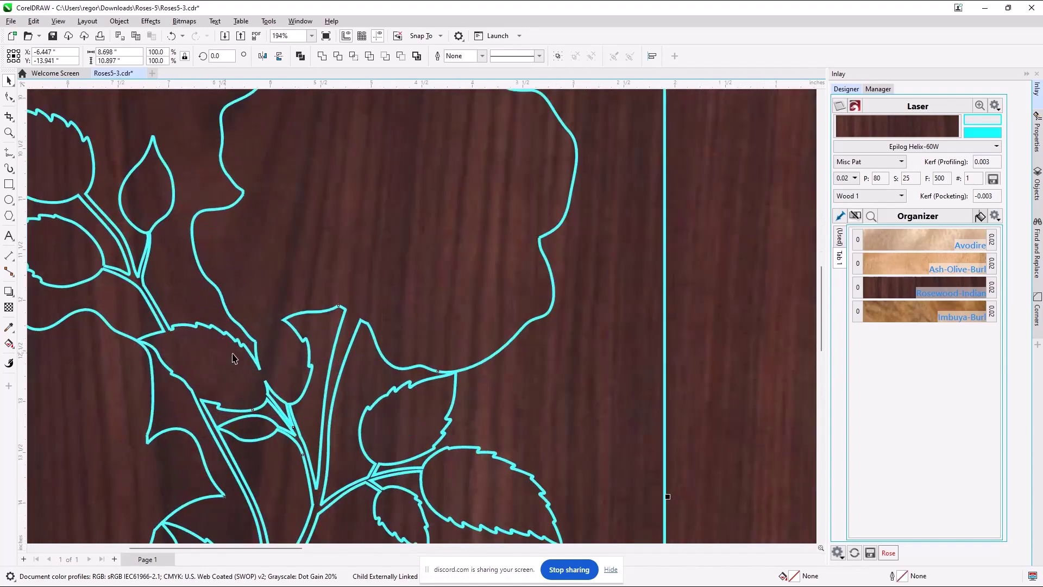
scroll(351, 371, down, 5)
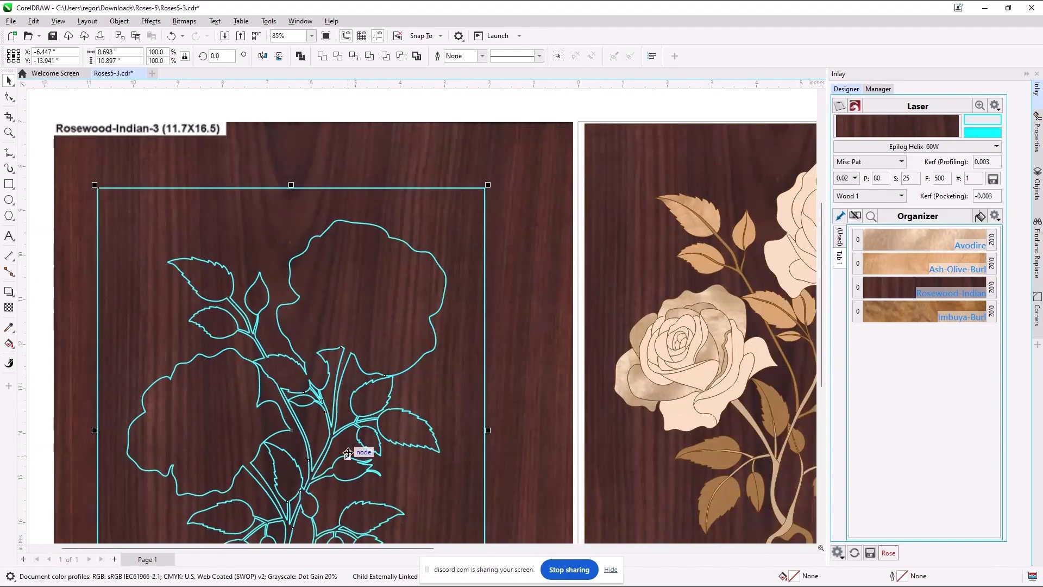
scroll(348, 454, up, 7)
scroll(344, 453, down, 4)
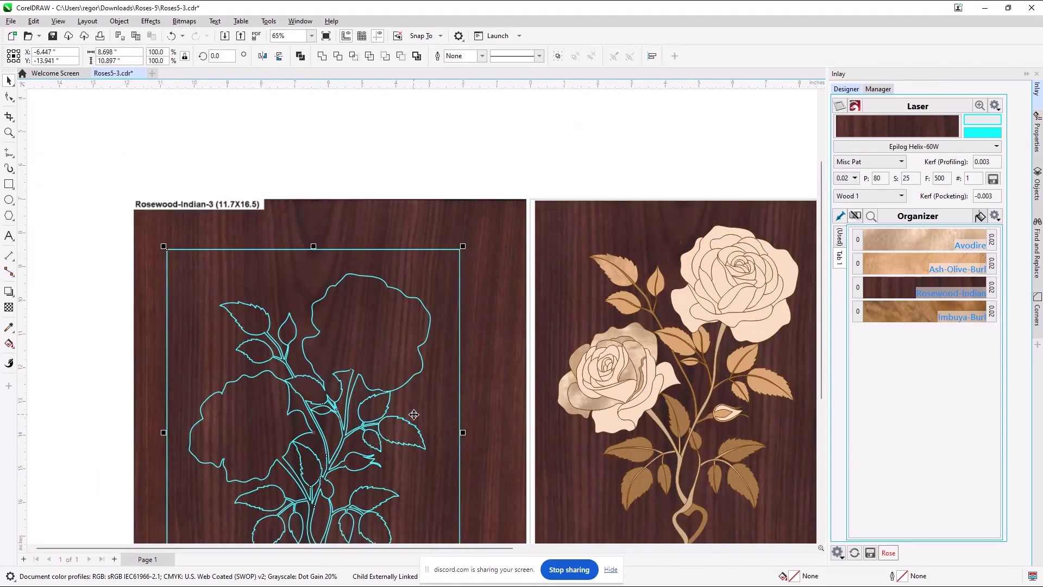
drag(300, 268, 347, 255)
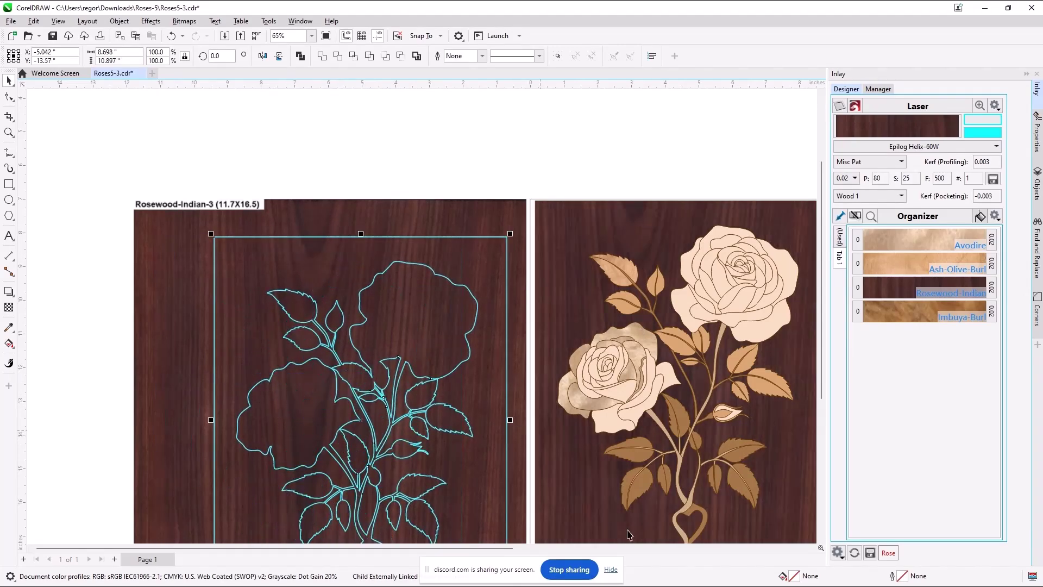
drag(315, 255, 267, 233)
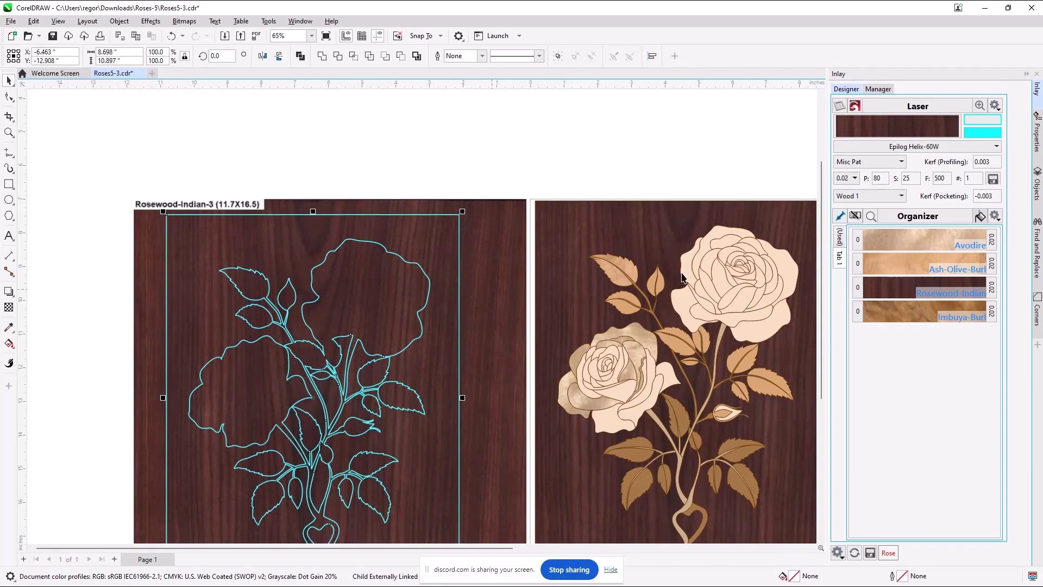
drag(821, 306, 826, 369)
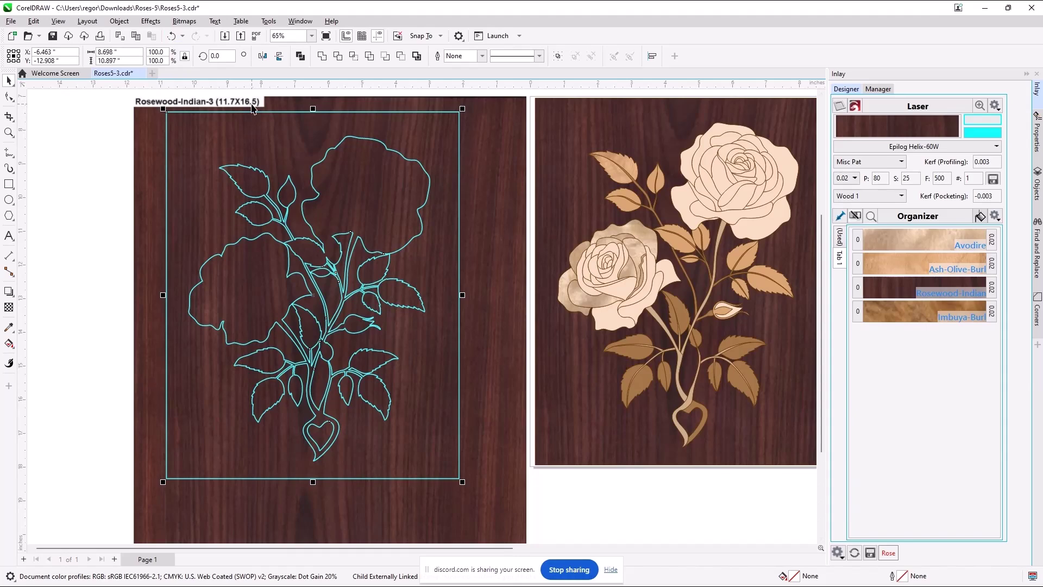
Step: Create profile cutter paths for the used Rosewood-Indian material, view the generated cutter page and return to Page 1
click(498, 224)
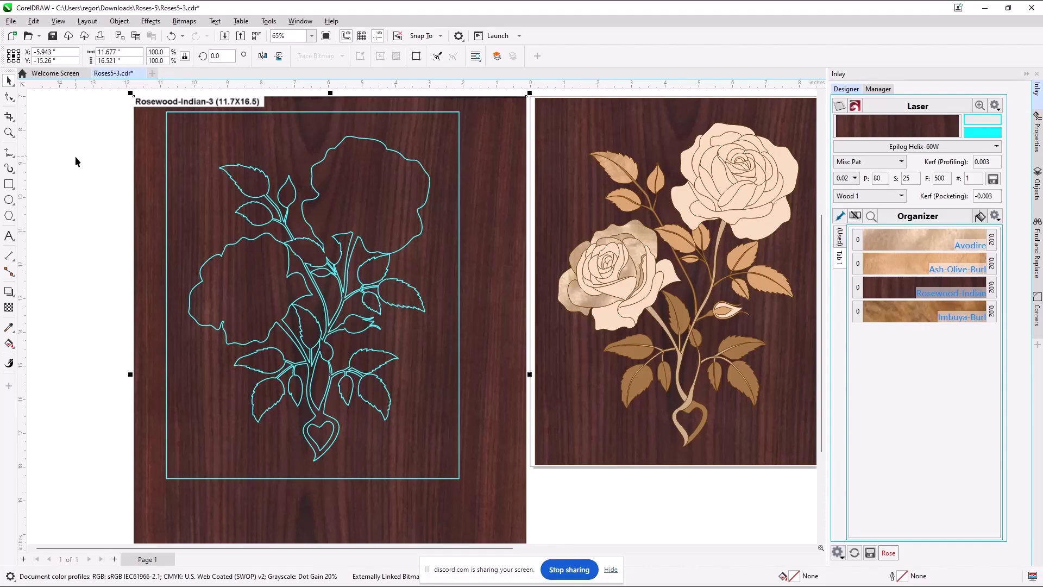
click(840, 239)
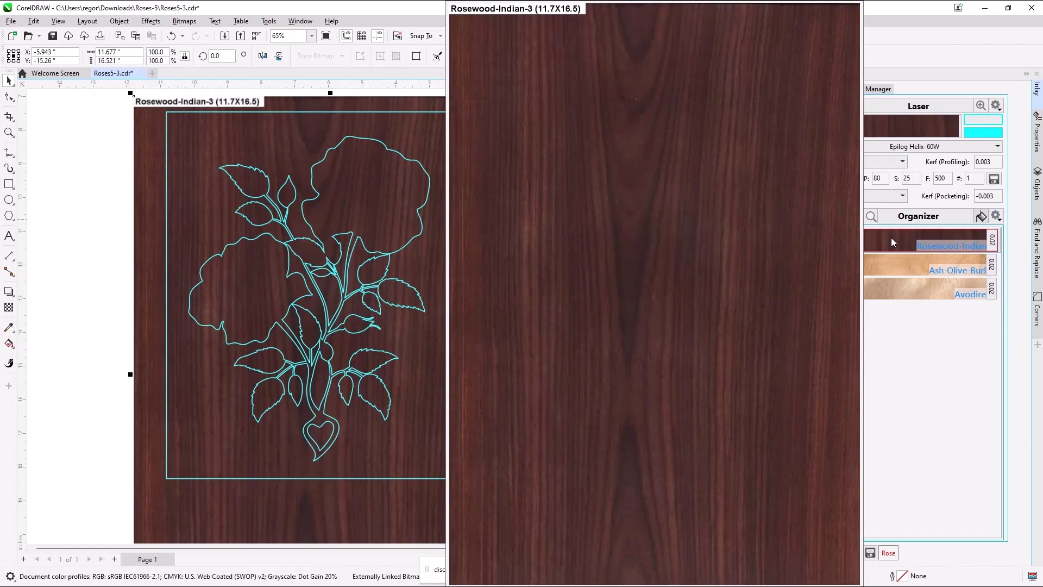
right_click(891, 237)
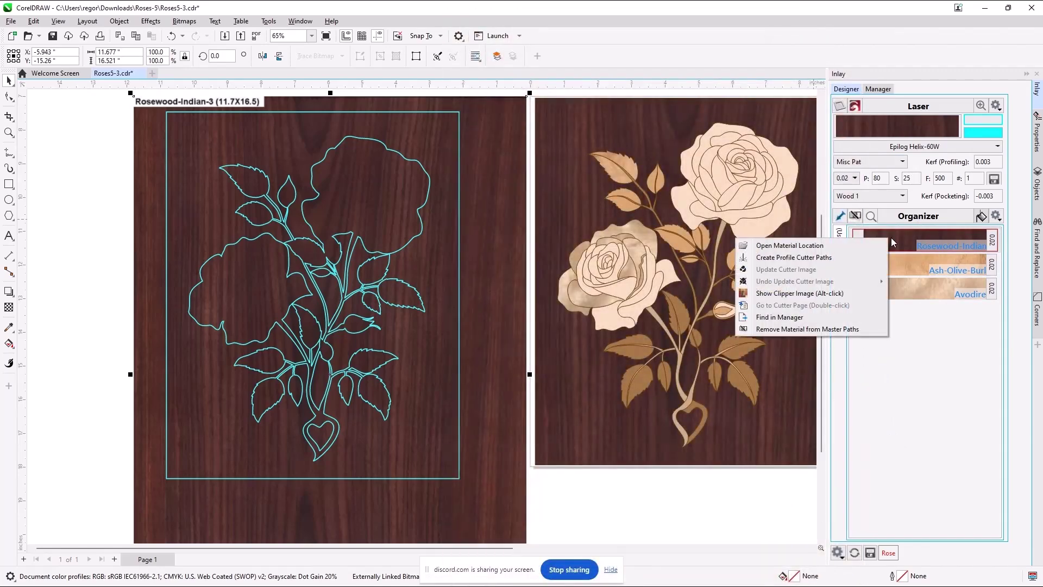
click(951, 365)
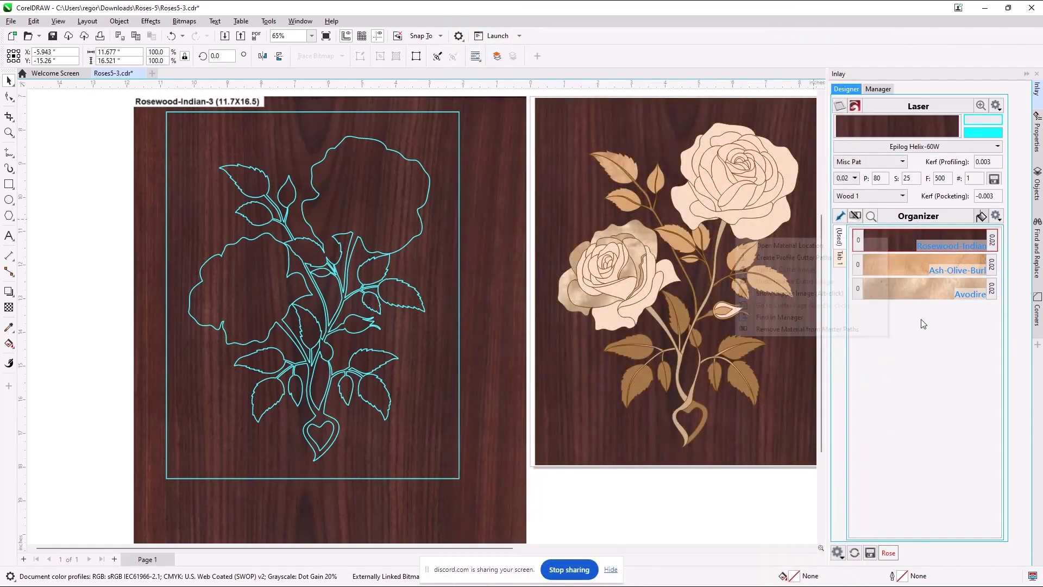
click(840, 259)
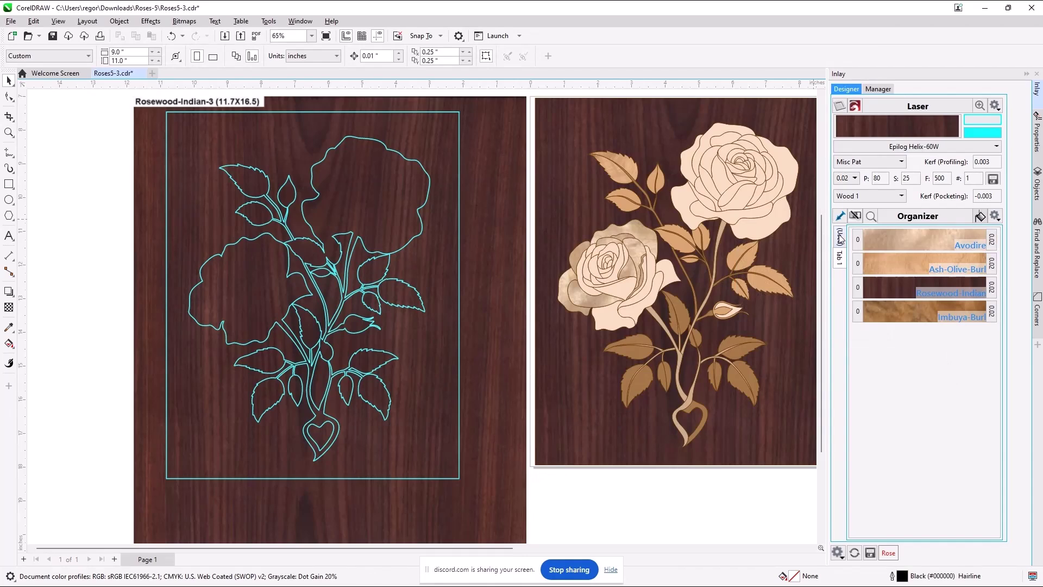
click(840, 237)
right_click(891, 238)
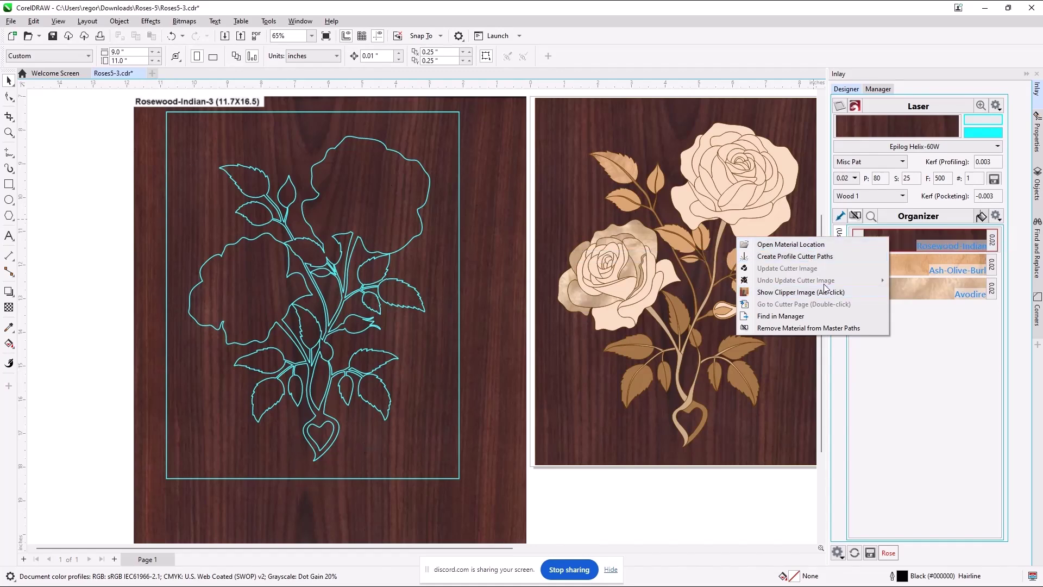
click(788, 257)
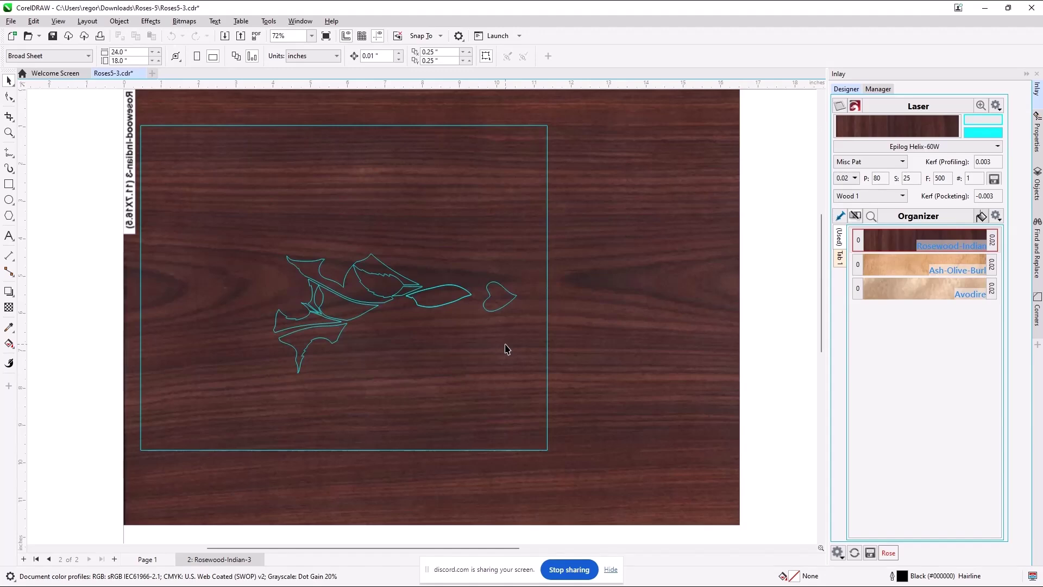
scroll(505, 349, down, 5)
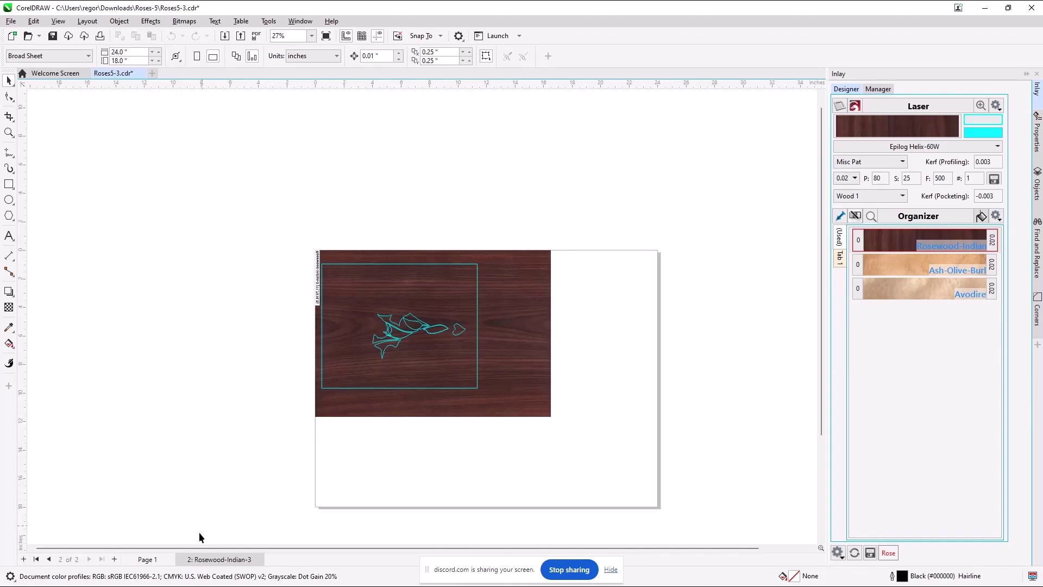
click(148, 559)
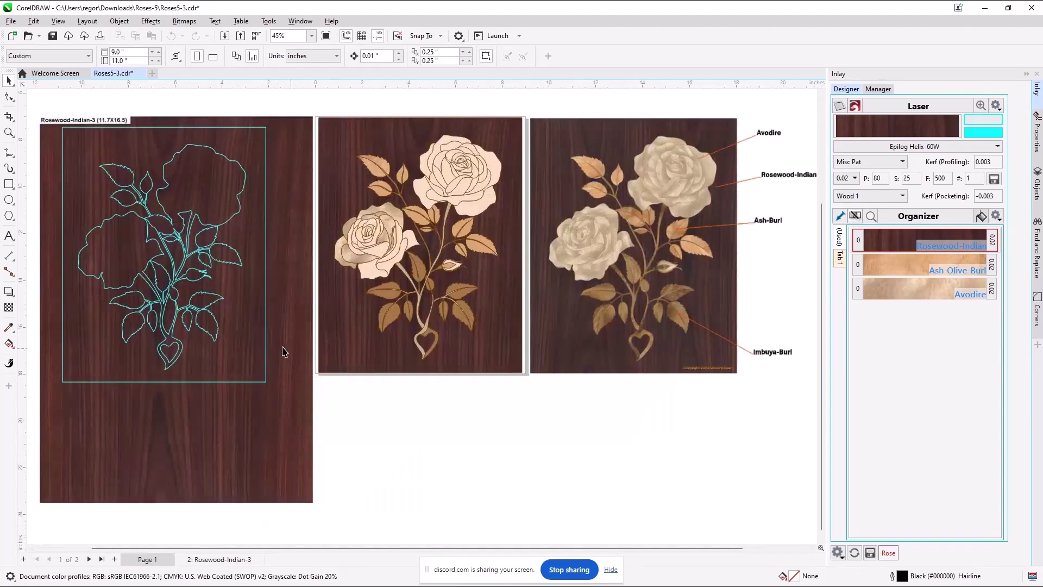
Step: Select the large background piece, create the Rosewood-Indian profile cutter paths again and return to Page 1
click(352, 343)
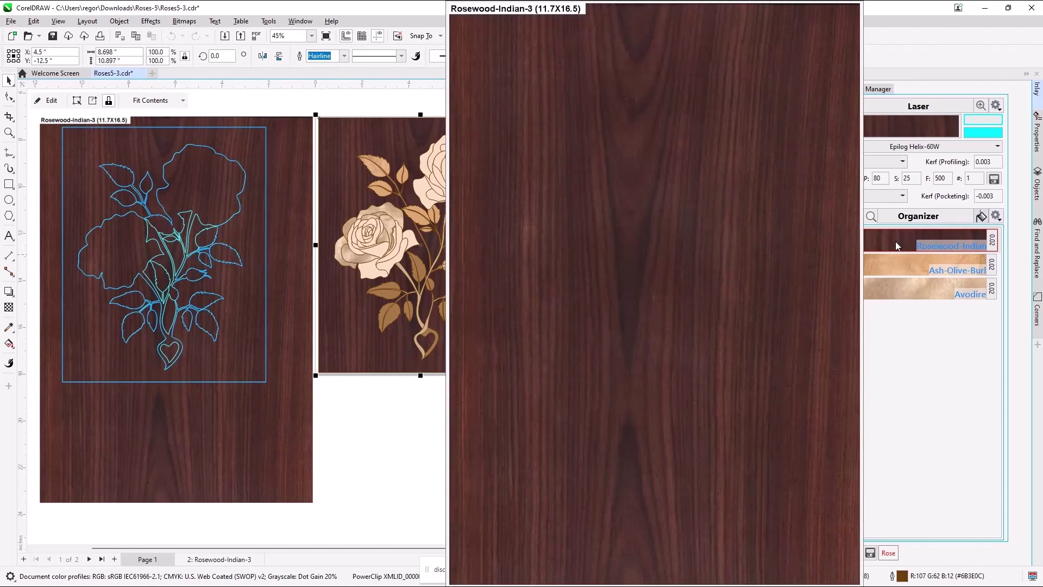
right_click(895, 242)
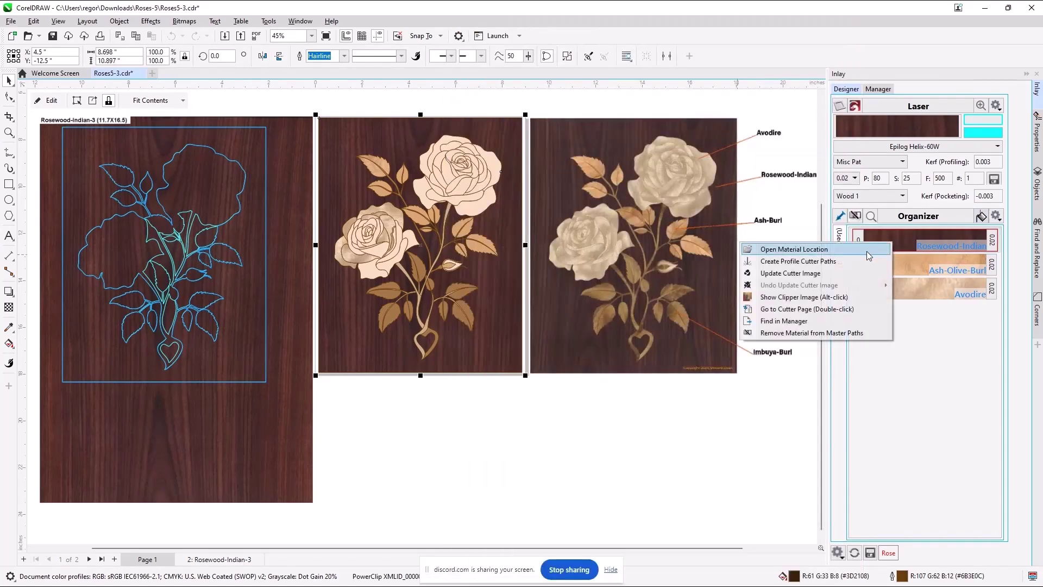
click(838, 263)
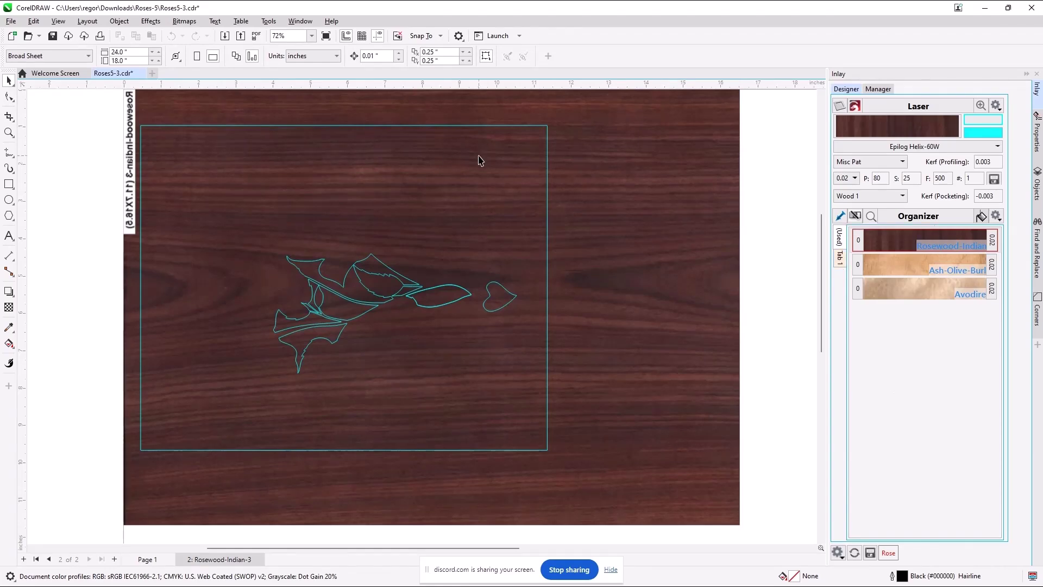
click(144, 560)
scroll(399, 190, down, 3)
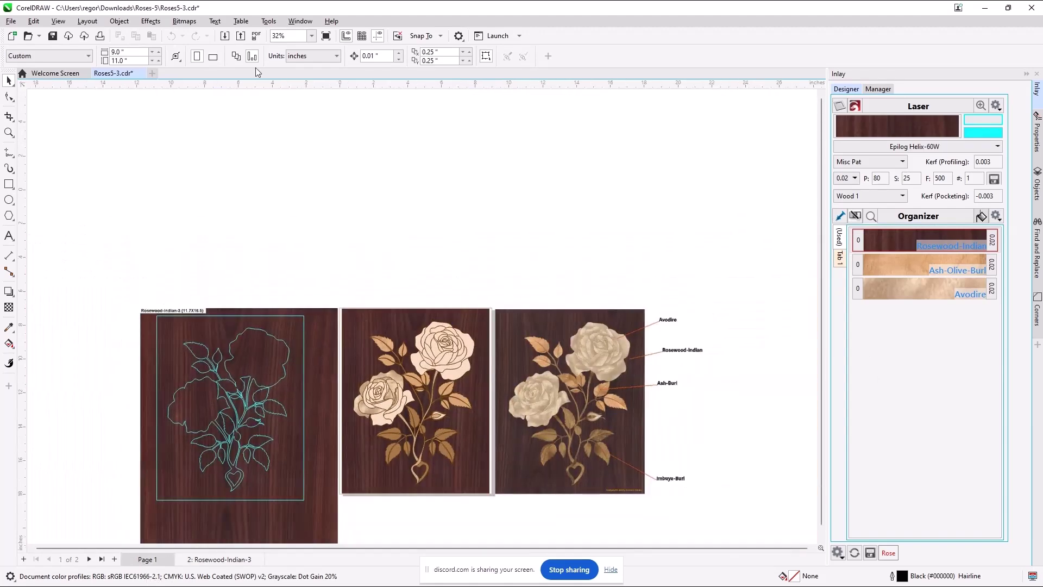
Step: Examine the nodes of the large background outline on the Rosewood-Indian sheet with the Shape tool
click(8, 97)
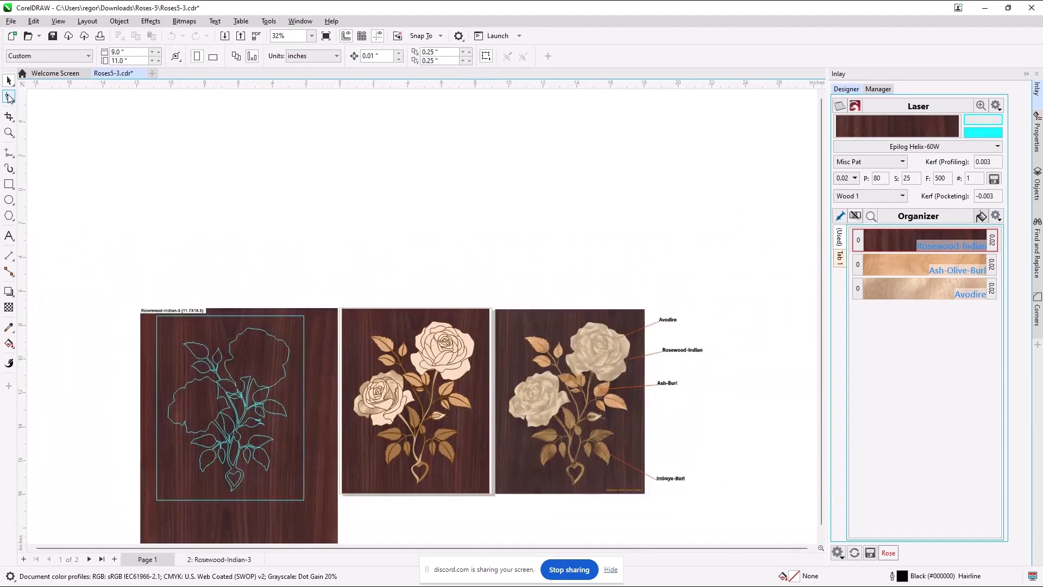
click(295, 341)
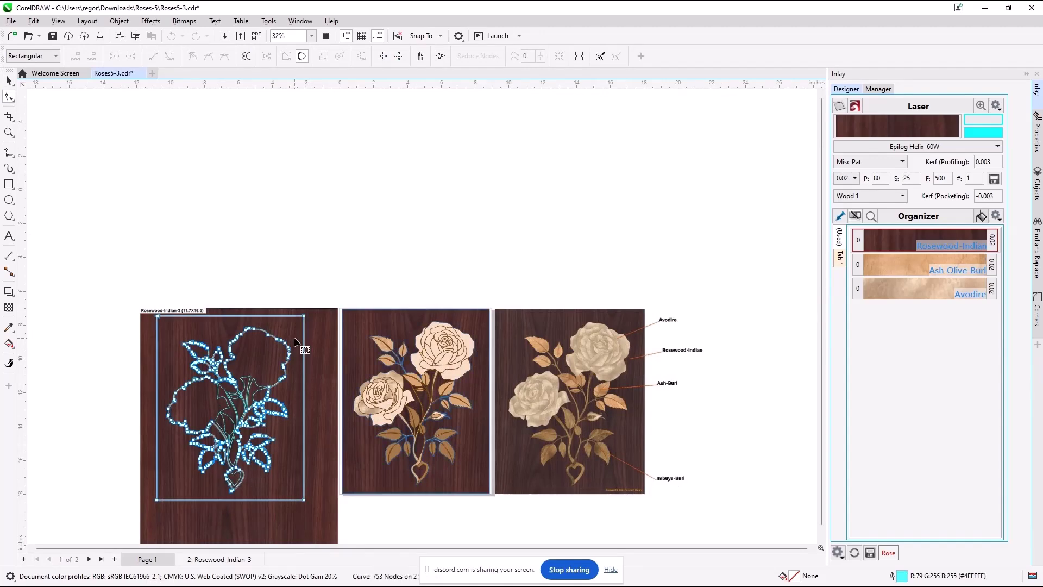
scroll(253, 413, up, 2)
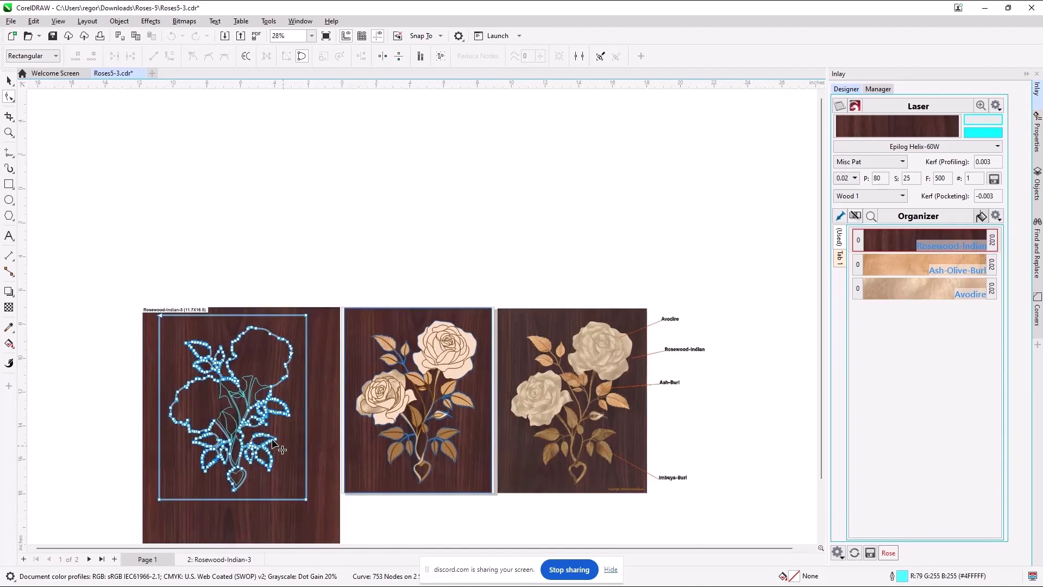
scroll(243, 375, up, 4)
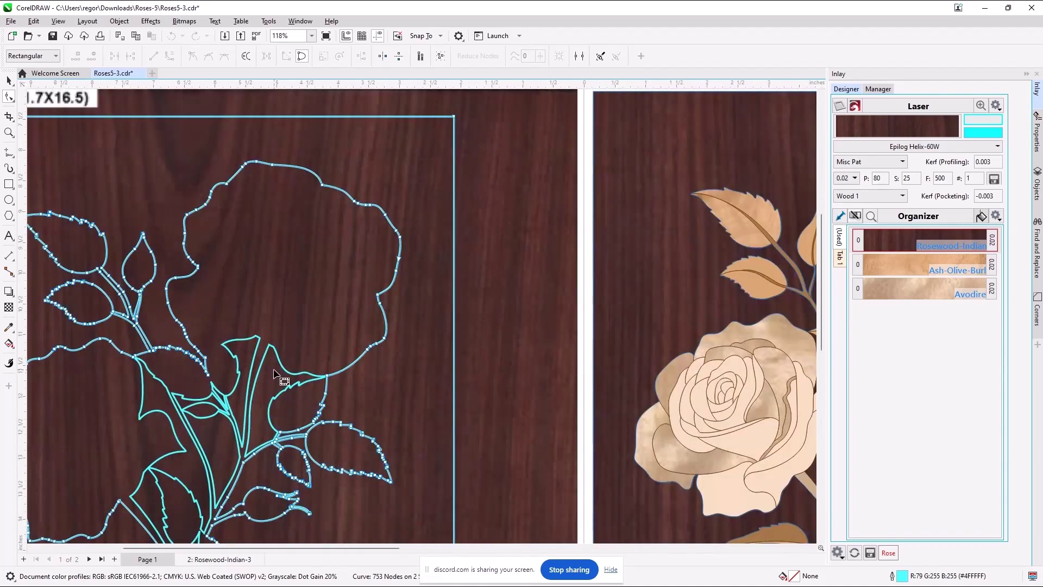
scroll(397, 400, down, 2)
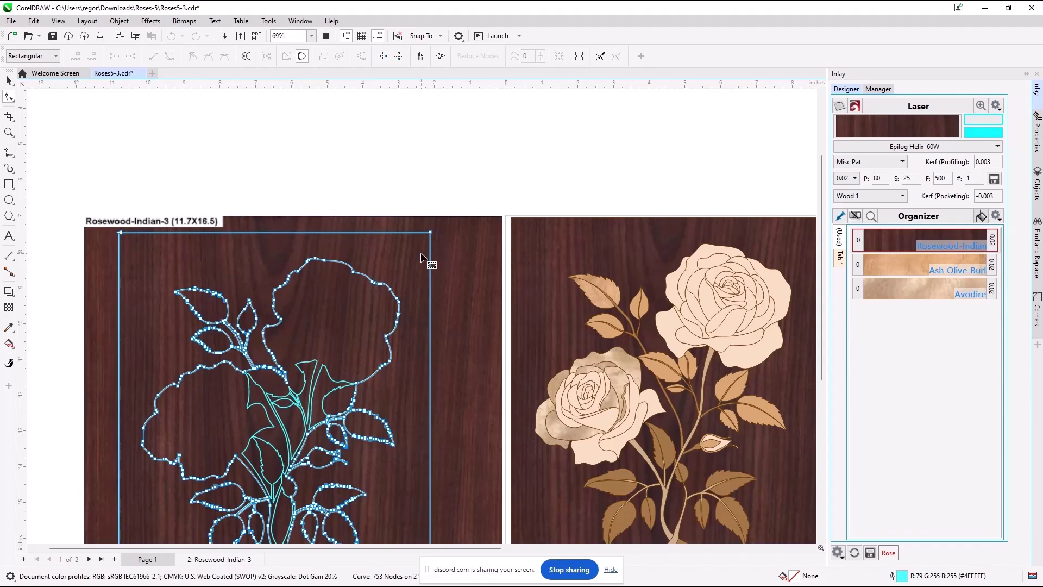
scroll(302, 262, down, 3)
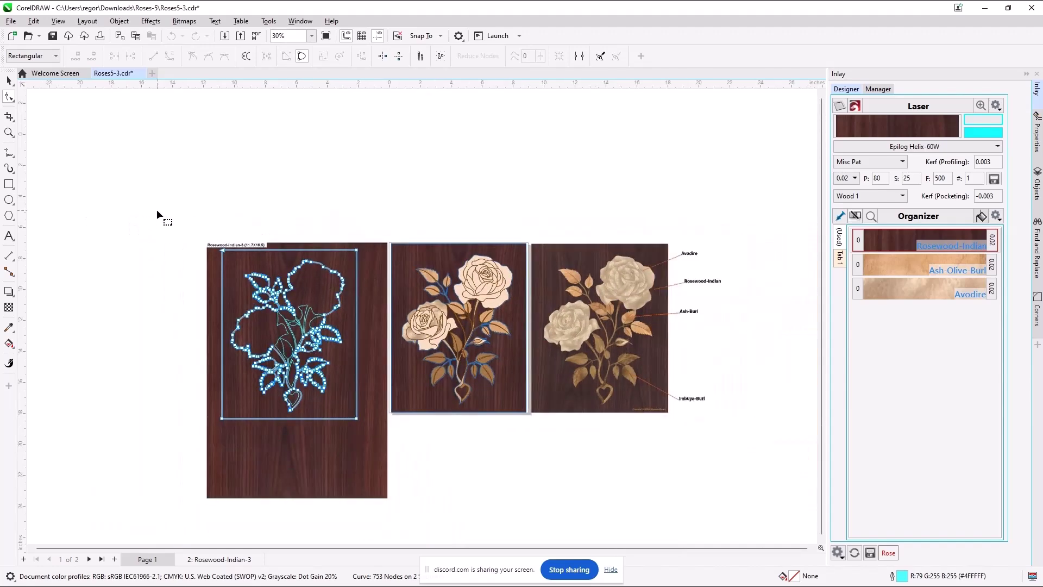
Step: Select all outlines on the Rosewood-Indian sheet and remove the veneer material from the background pieces
drag(156, 210, 163, 384)
click(8, 81)
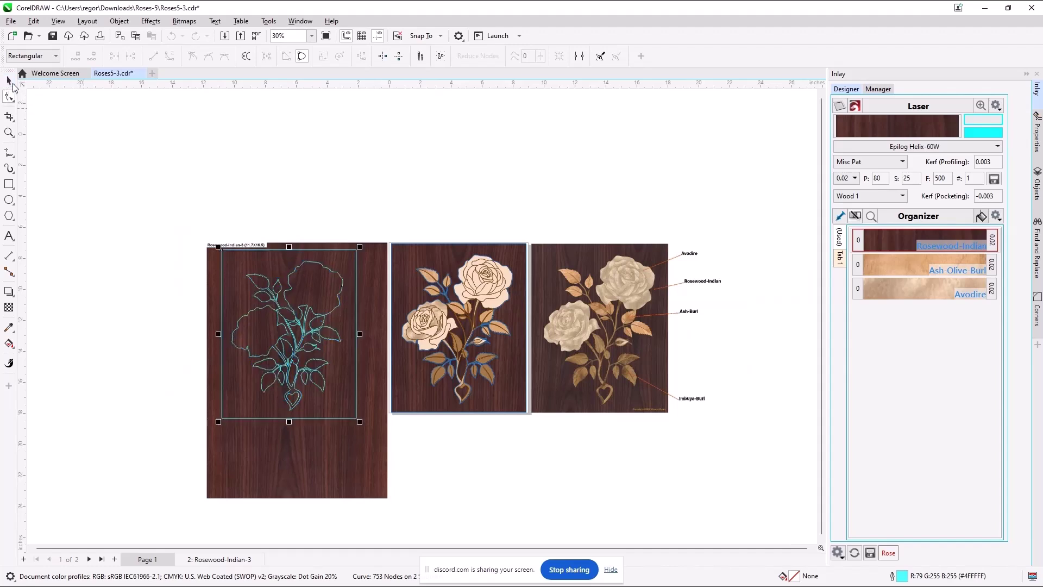
drag(151, 209, 375, 429)
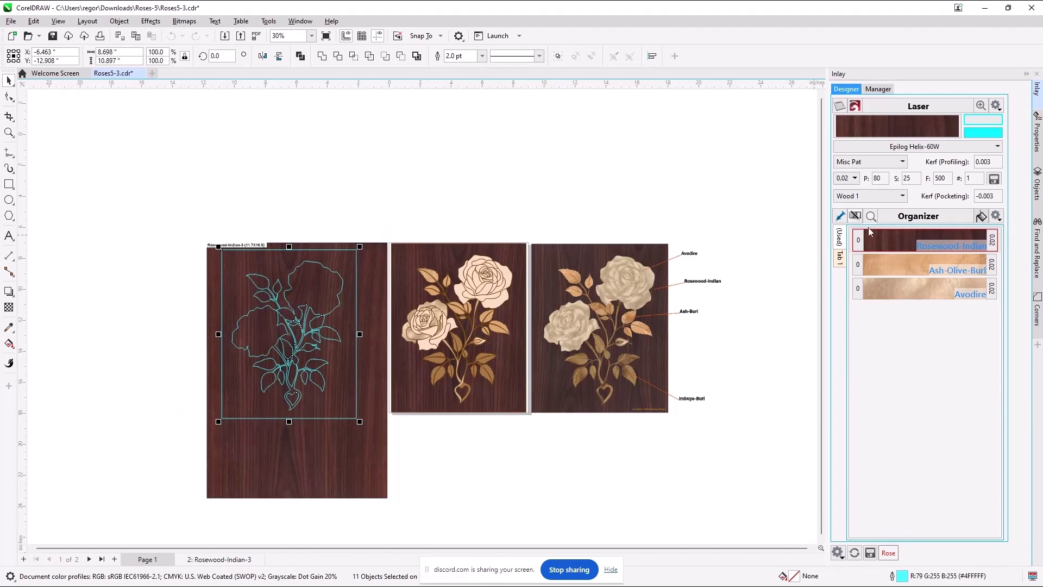
click(856, 216)
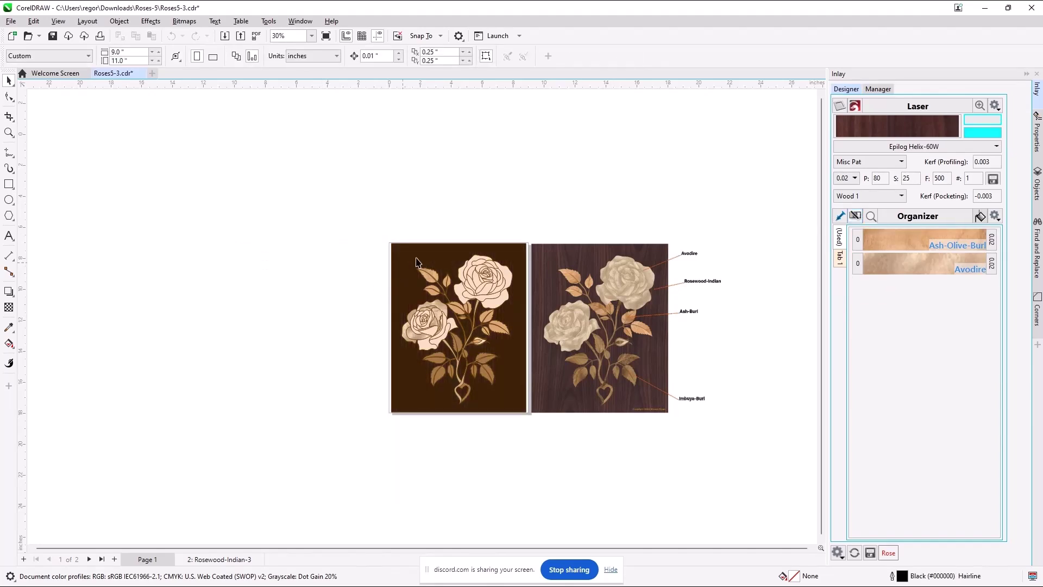
Step: Find all dark brown background pieces on the current page and show the selected pieces in the object list
click(1036, 252)
click(951, 401)
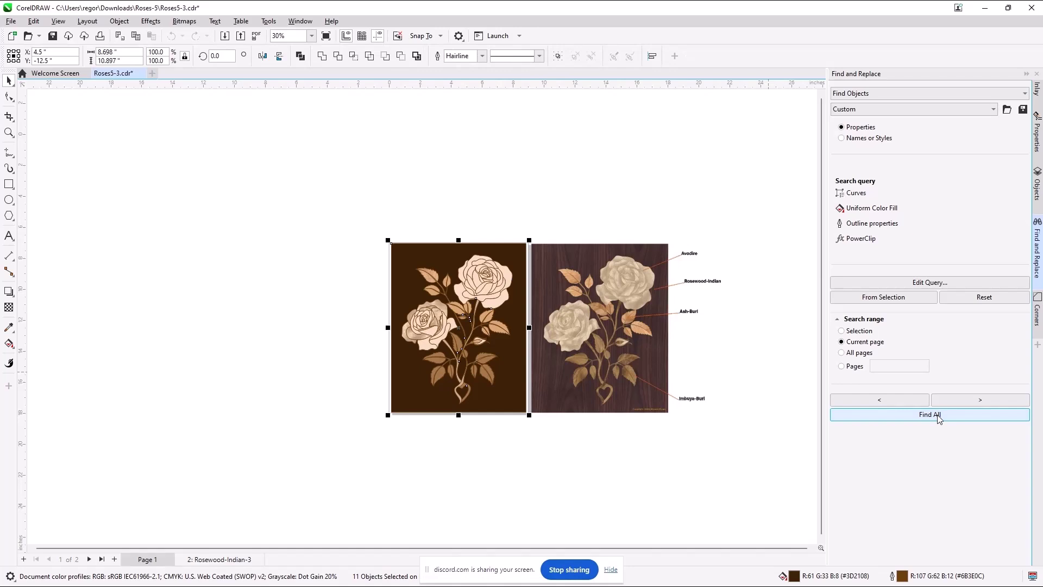
click(1038, 186)
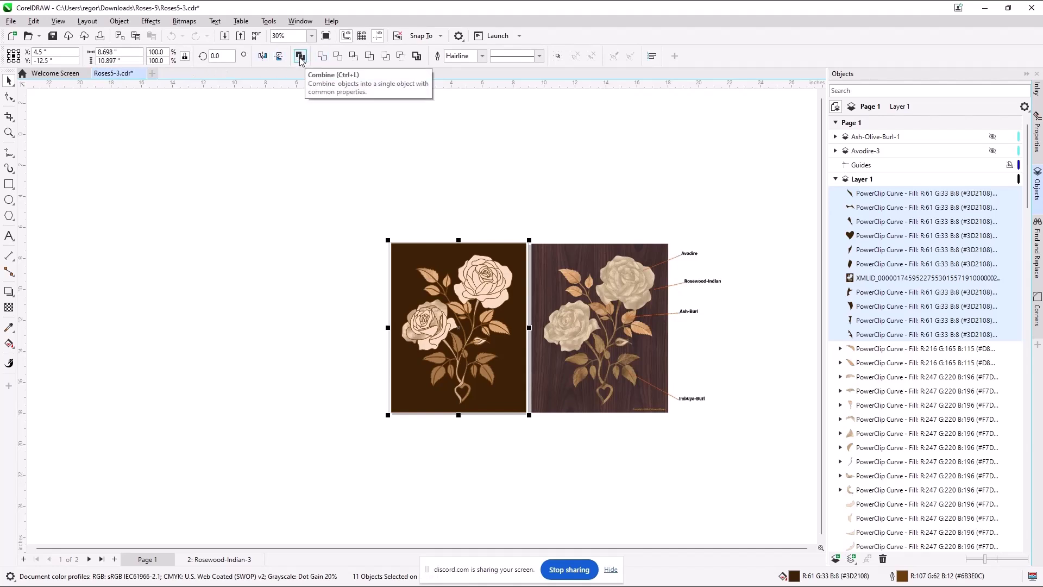
Step: Examine the nodes of the selected background pieces with the Shape tool and return to the Pick tool
click(9, 98)
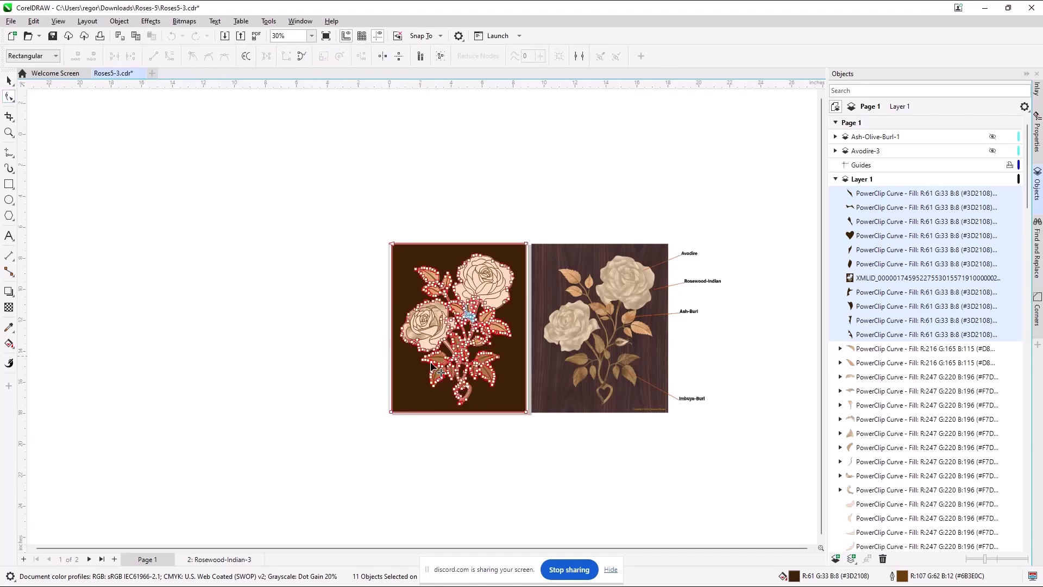
scroll(438, 319, up, 2)
scroll(503, 289, up, 3)
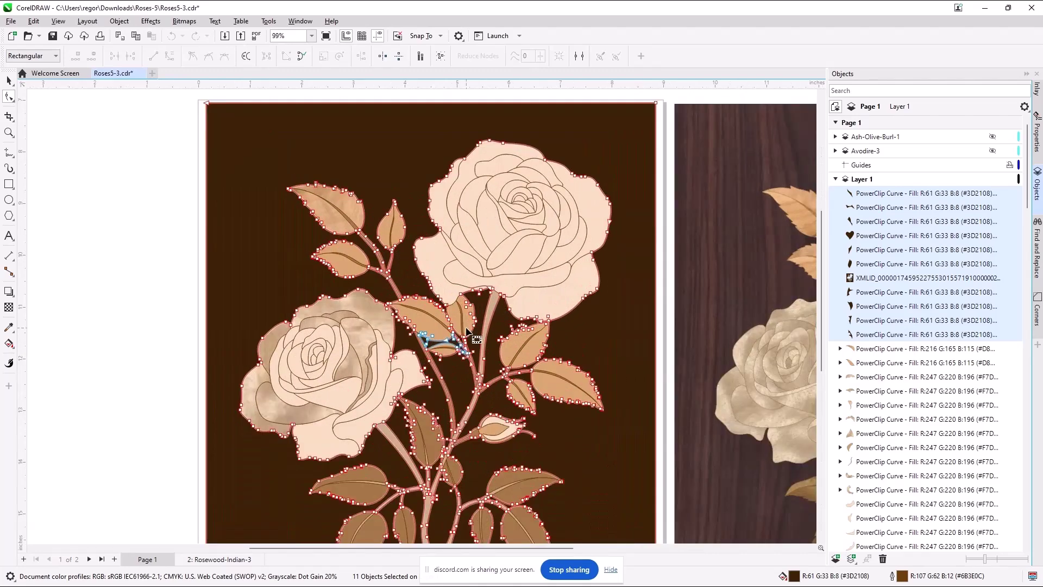
scroll(466, 329, down, 2)
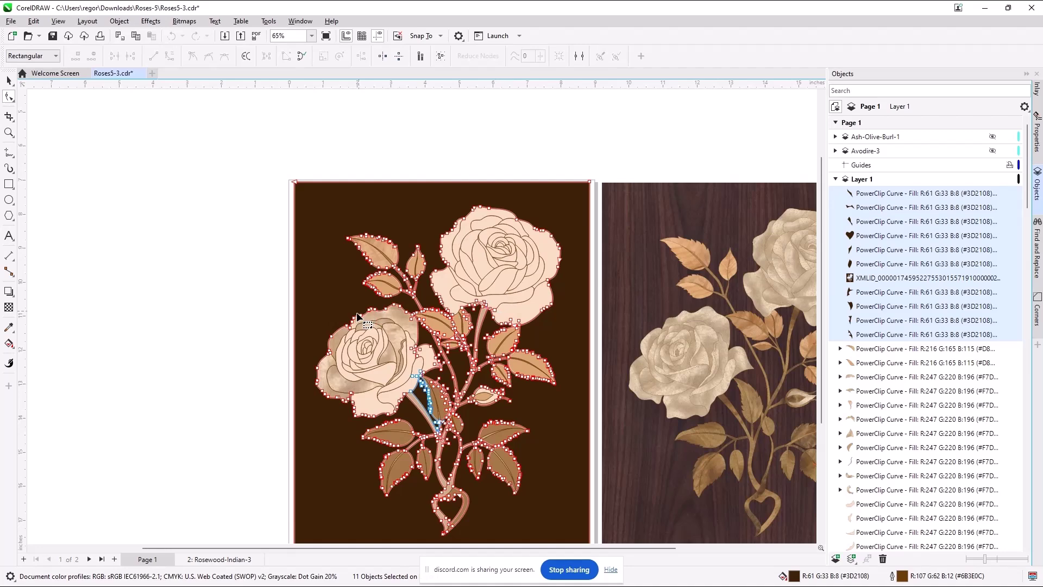
scroll(358, 317, down, 3)
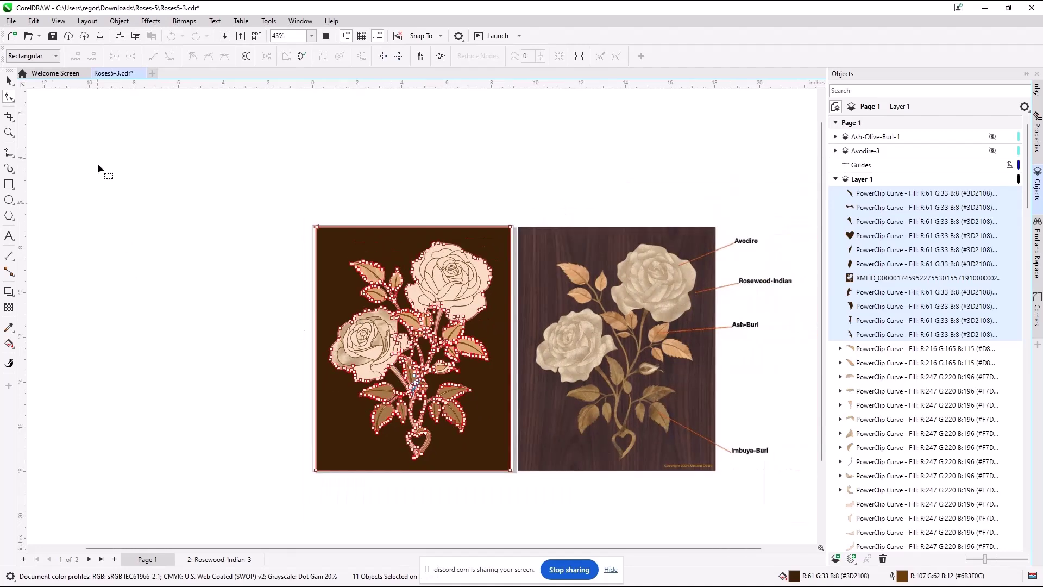
click(9, 80)
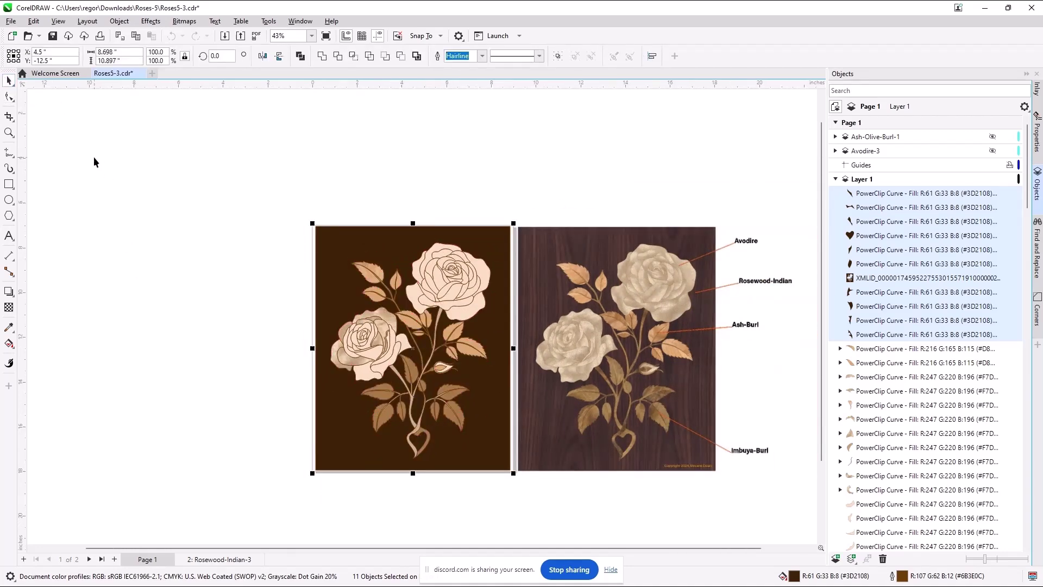
Step: Combine the selected background pieces into a single curve and check its nodes with the Shape tool
click(301, 56)
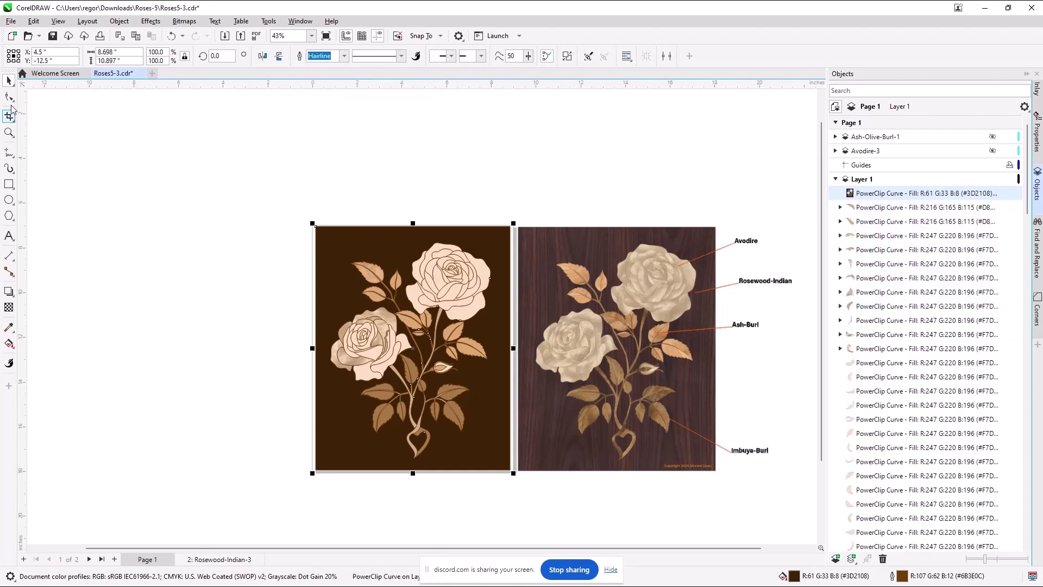
click(9, 97)
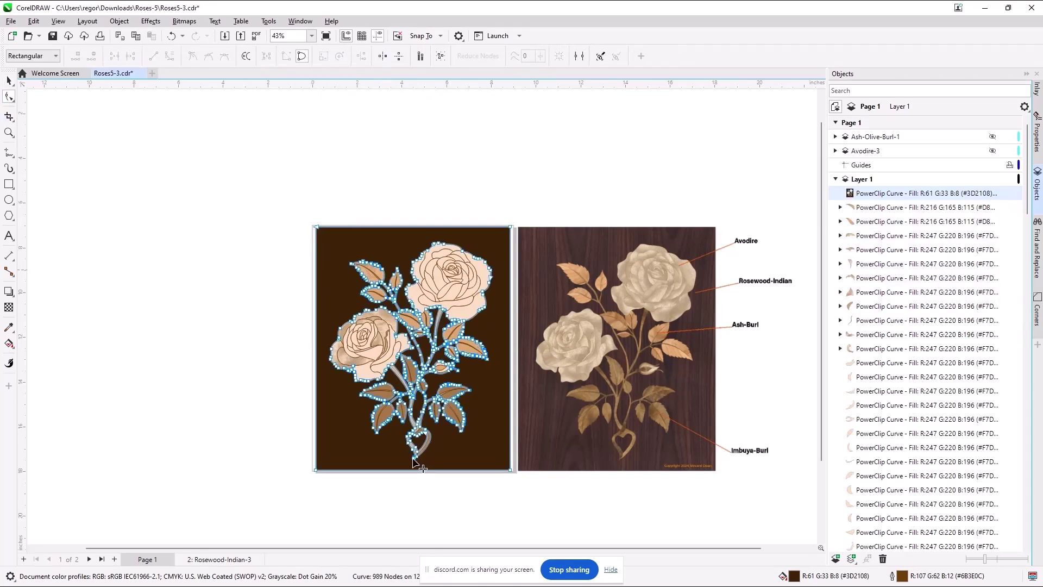
click(8, 81)
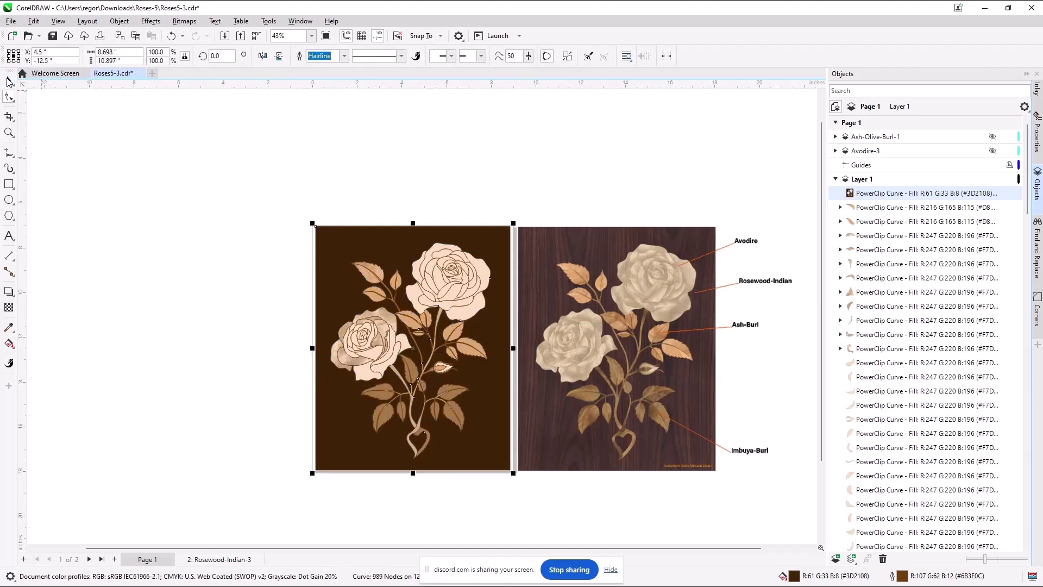
Step: Fill the combined background curve with the Rosewood-Indian veneer
click(1036, 92)
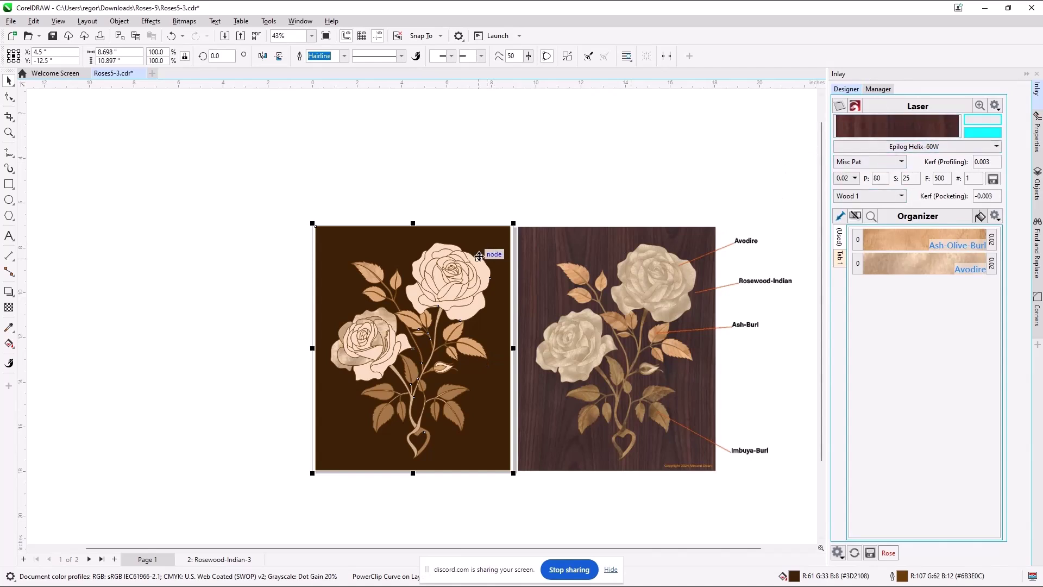
click(840, 257)
click(899, 283)
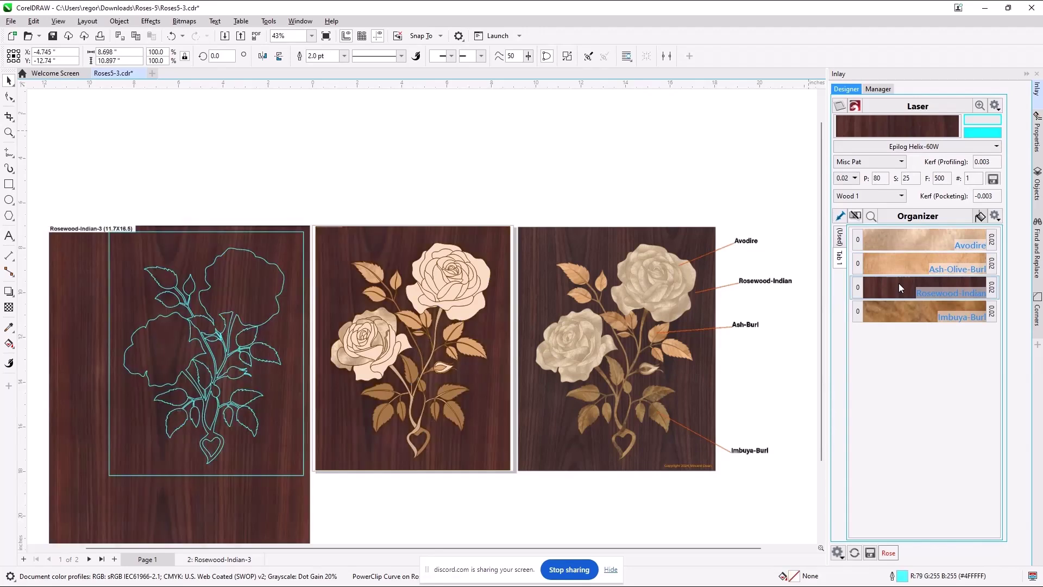
Step: Create profile cutter paths for the used Rosewood-Indian material, view the cutter page and return to Page 1
click(840, 237)
right_click(888, 238)
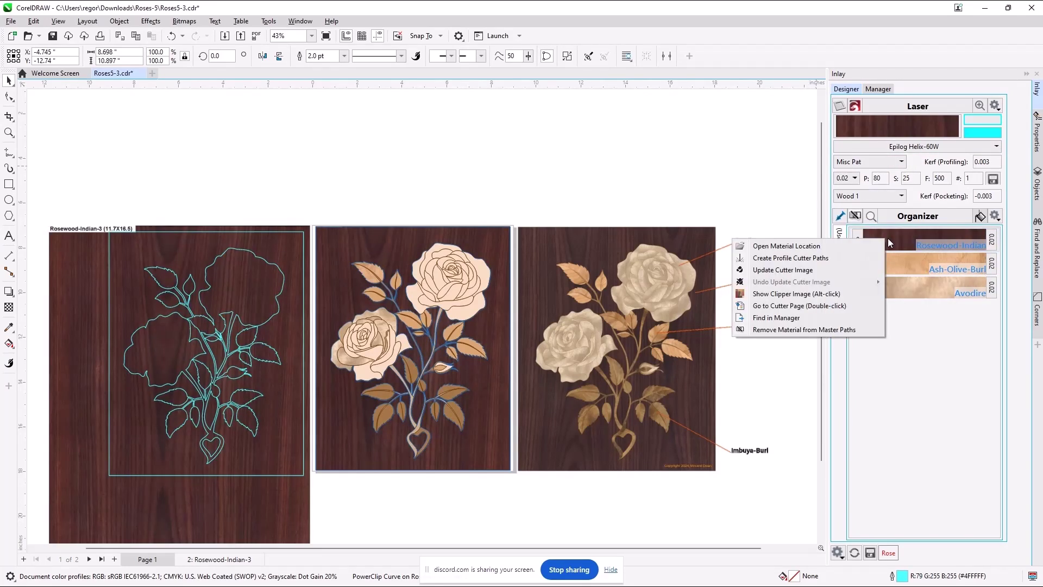
click(808, 258)
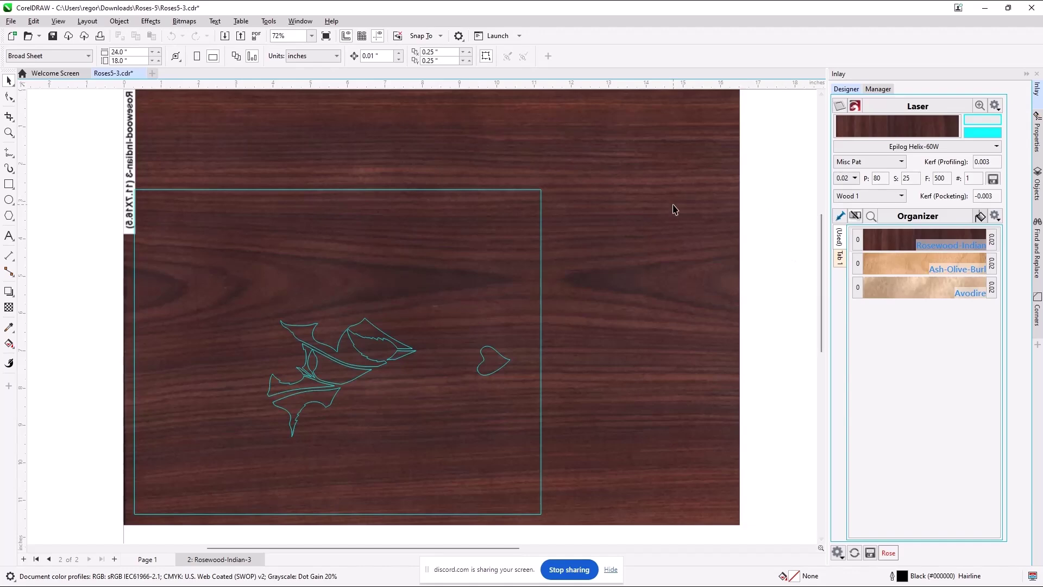
click(147, 559)
scroll(354, 372, down, 2)
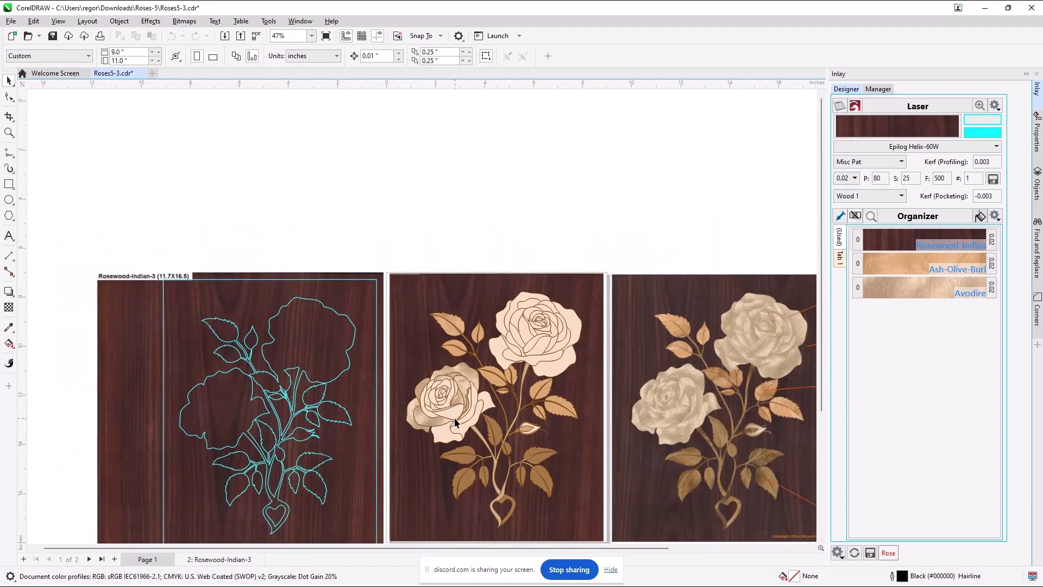
Step: Select the back petal of the lower rose to view its outline on the Avodire sheet
scroll(455, 417, up, 2)
click(475, 366)
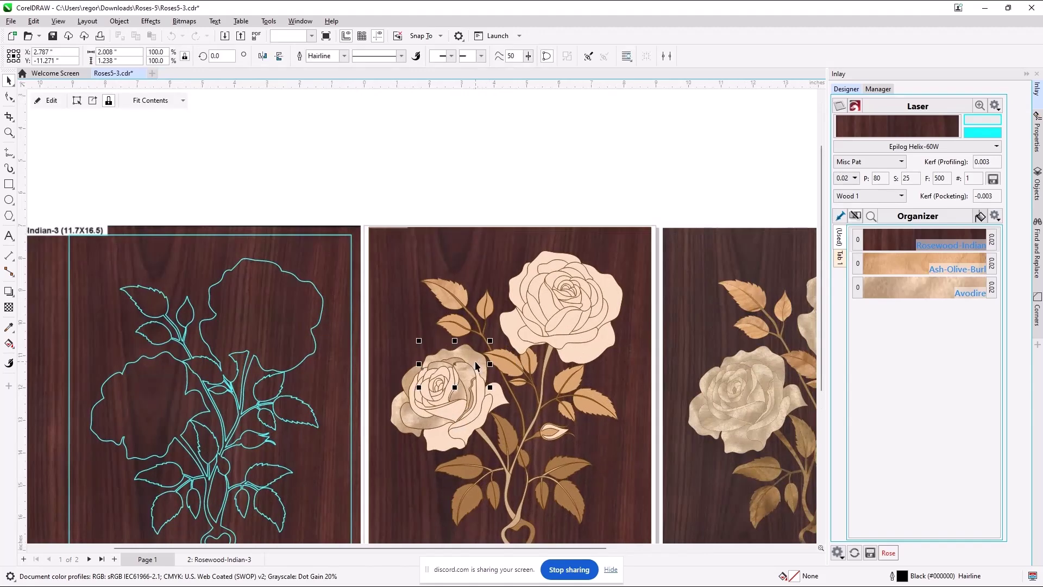
scroll(214, 474, down, 1)
scroll(214, 474, down, 2)
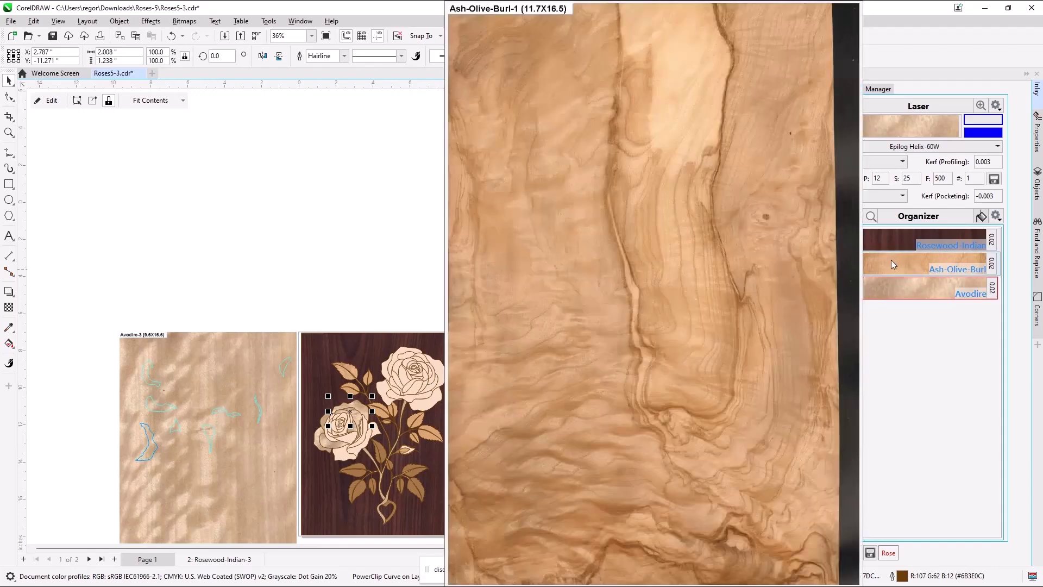
Step: Create profile cutter paths for the used Ash-Olive-Burl material and view the generated cutter page
mouse_move(896, 236)
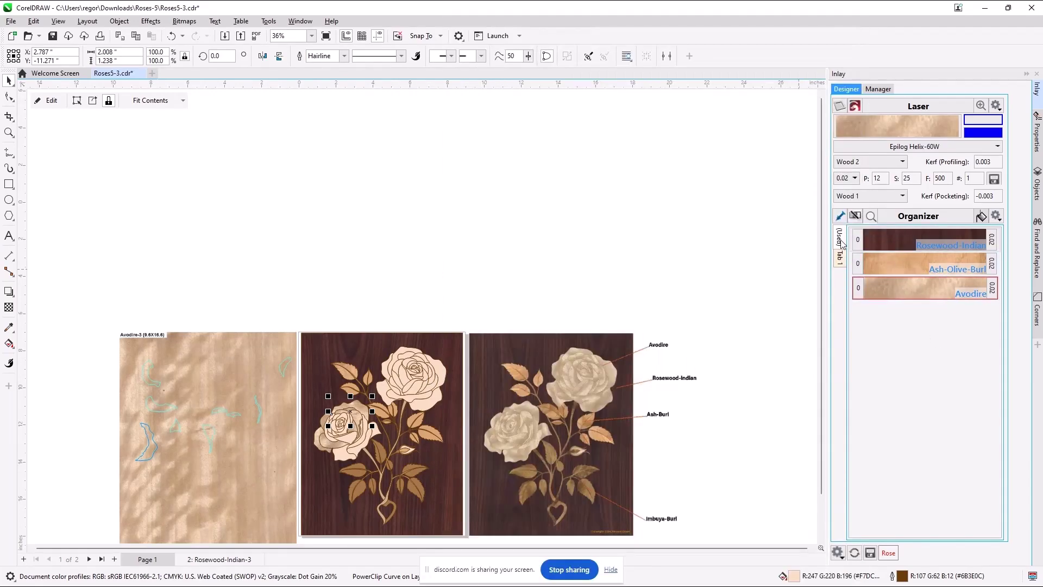
right_click(897, 261)
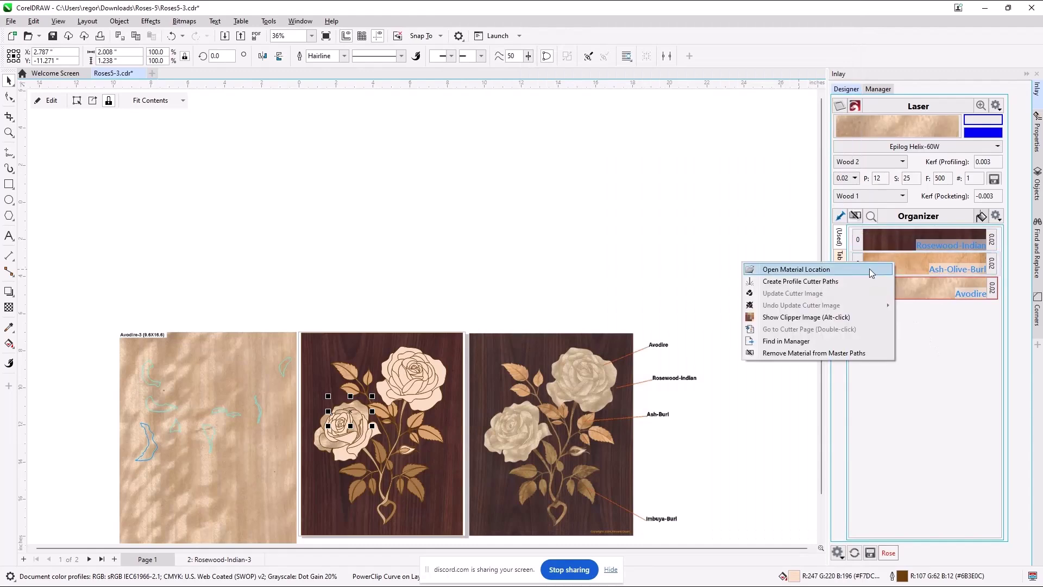
click(834, 286)
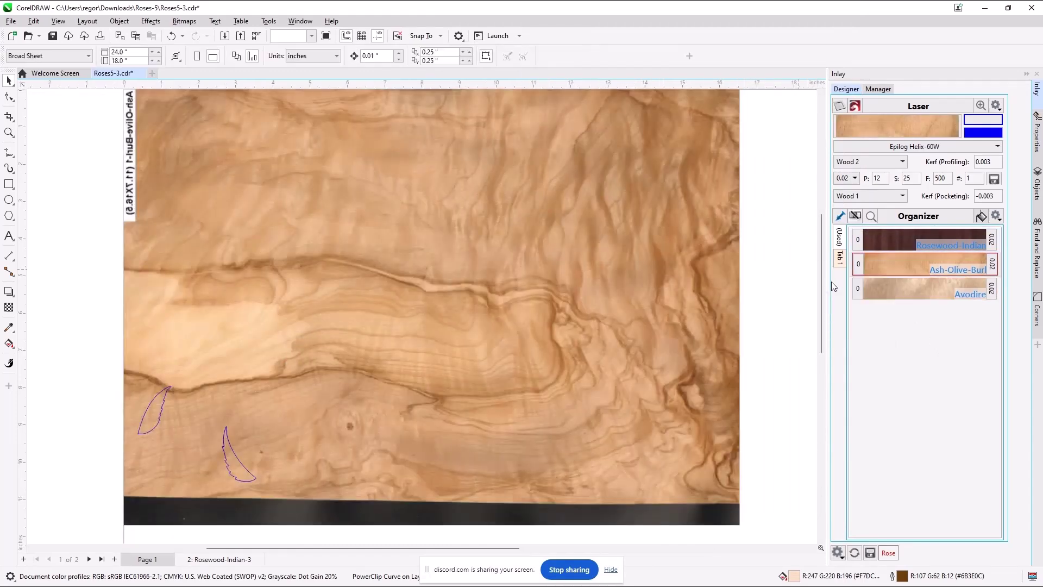
scroll(505, 348, down, 2)
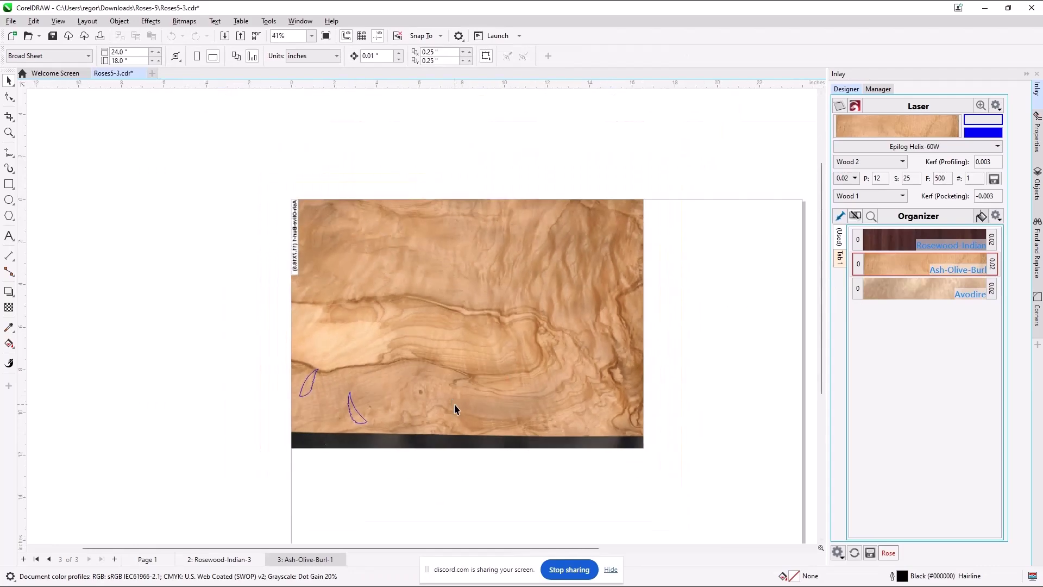
scroll(301, 376, up, 2)
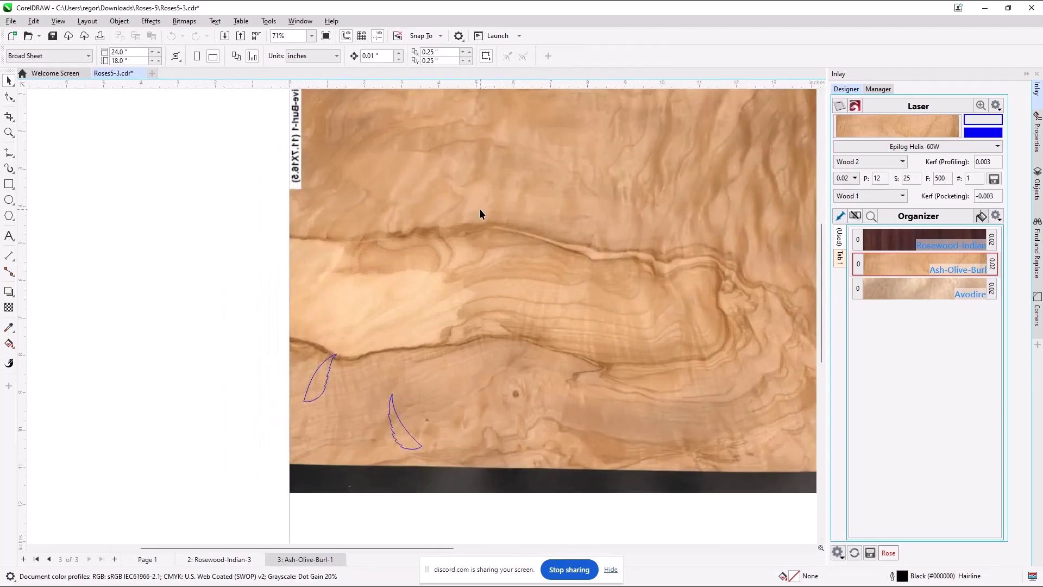
scroll(481, 213, down, 3)
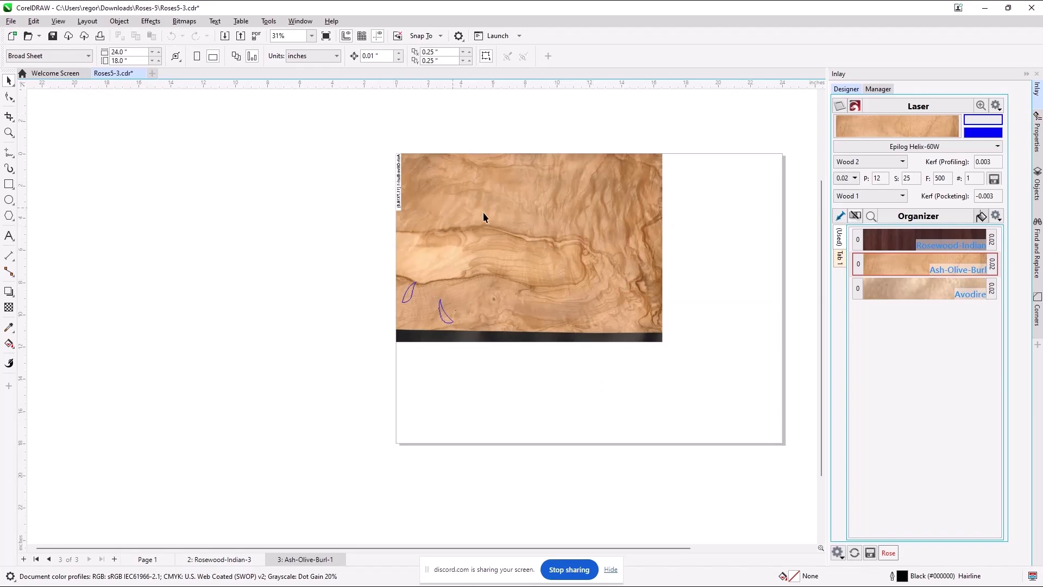
Step: Try moving the lower leaf outline against the other one on the Ash-Olive-Burl-1 page and undo the move
drag(445, 323, 422, 308)
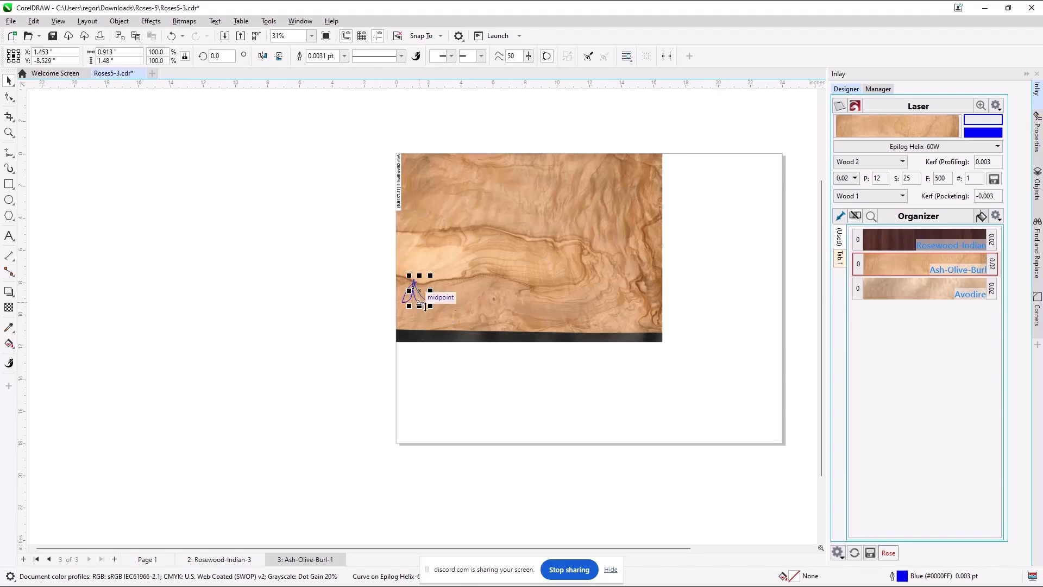
scroll(422, 307, up, 5)
scroll(413, 296, up, 1)
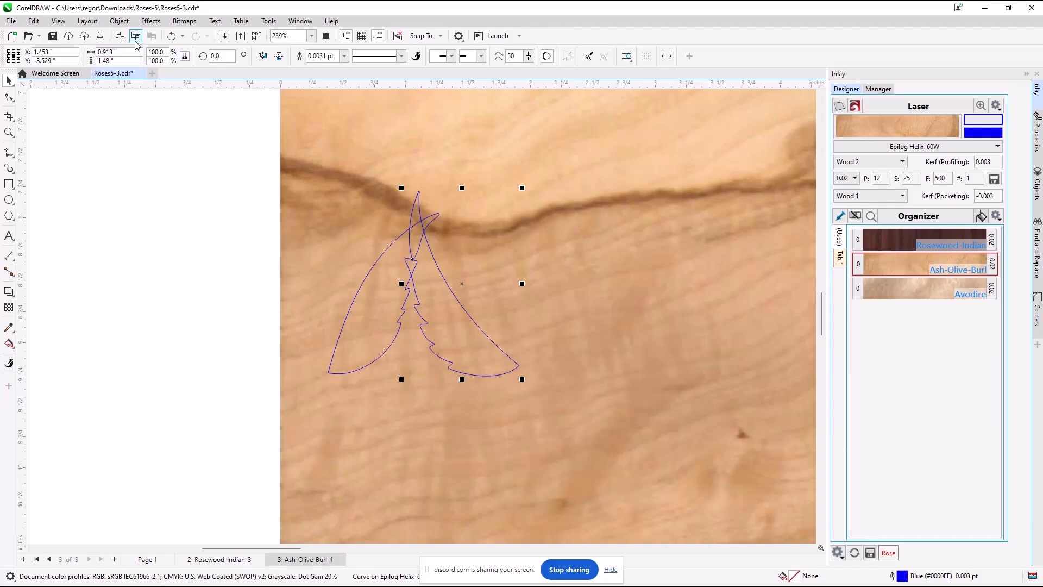
click(171, 38)
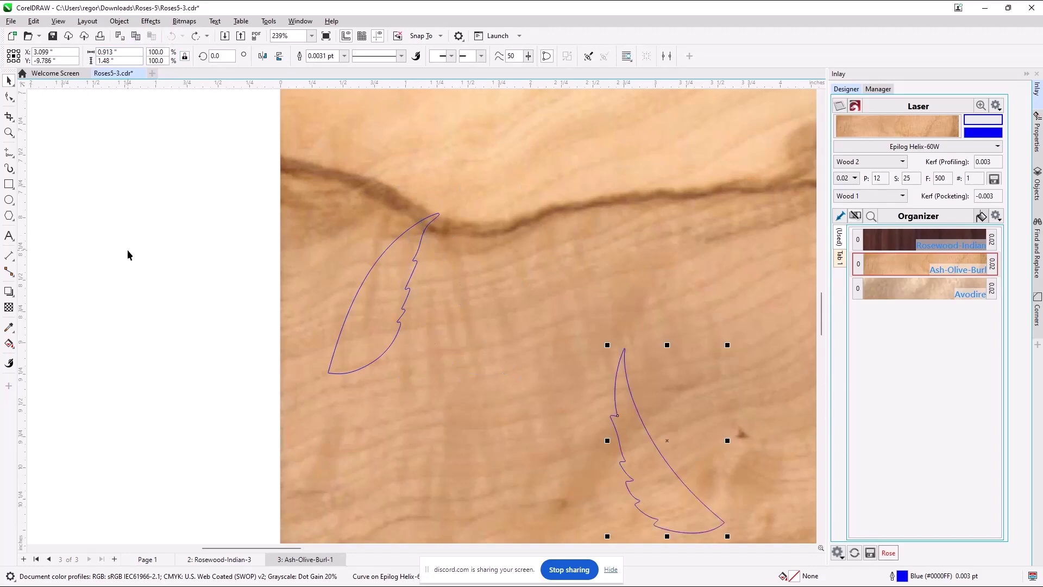
Step: Return to Page 1 and examine the upper leaf outline on the Ash-Olive-Burl sheet up close
scroll(128, 254, down, 1)
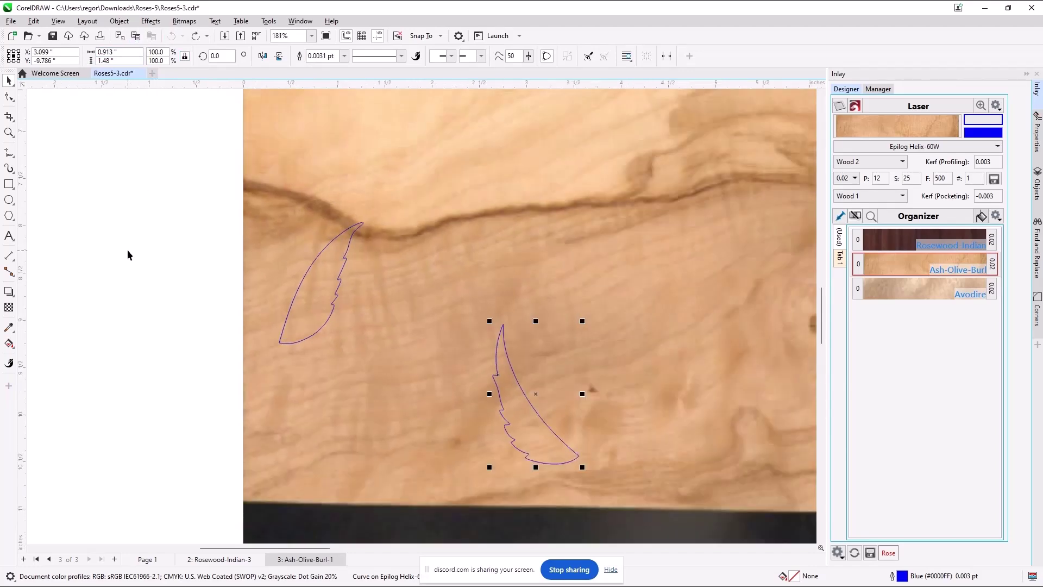
scroll(128, 254, down, 1)
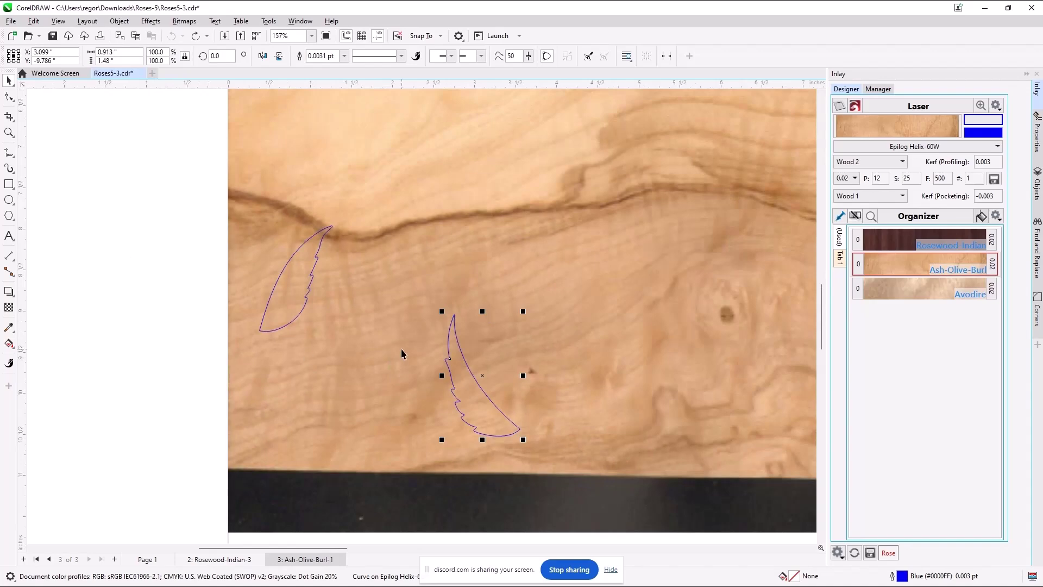
scroll(380, 363, down, 4)
scroll(368, 375, down, 1)
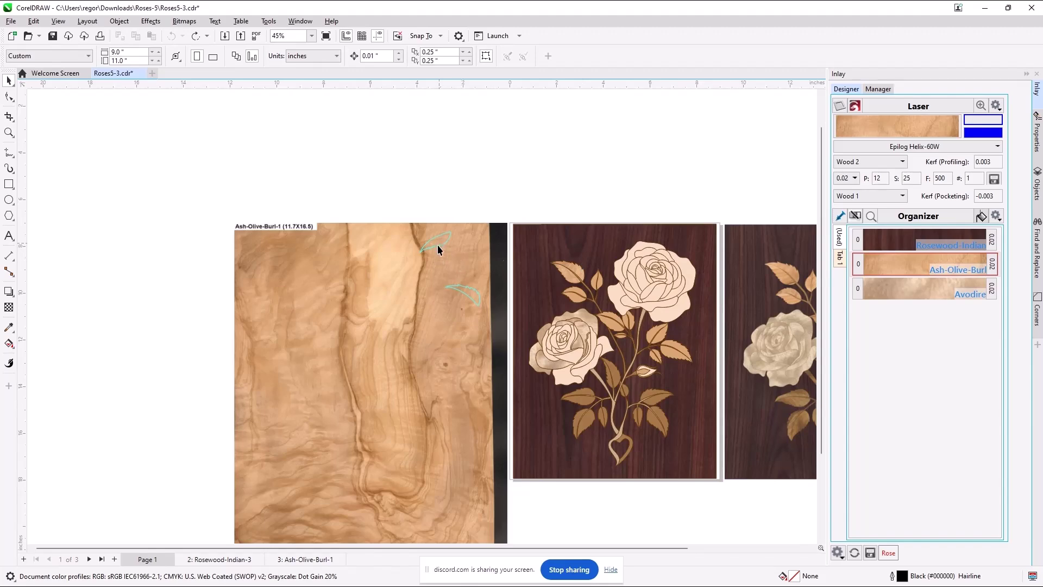
scroll(438, 244, up, 6)
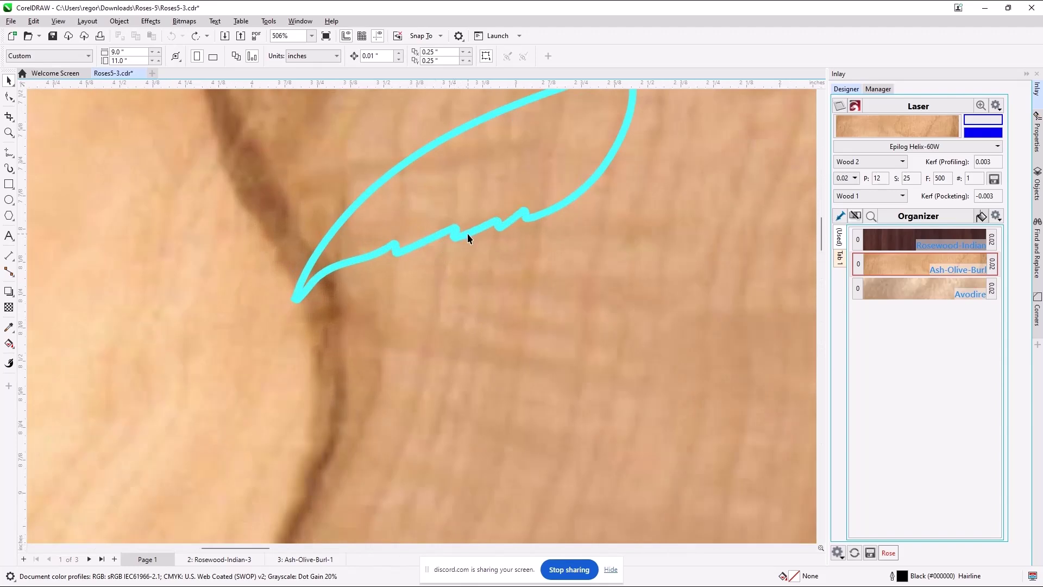
click(468, 234)
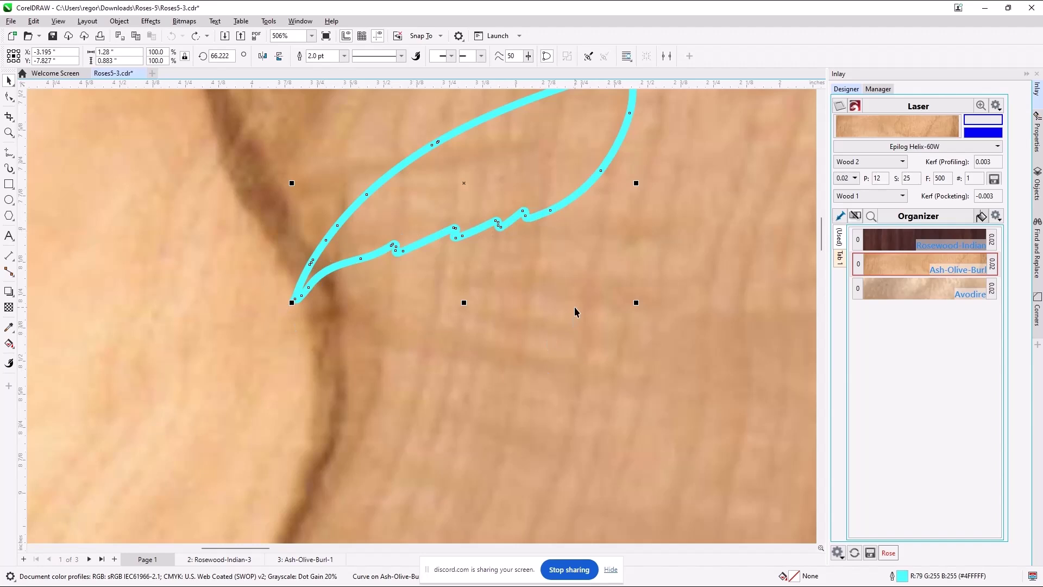
scroll(575, 310, down, 2)
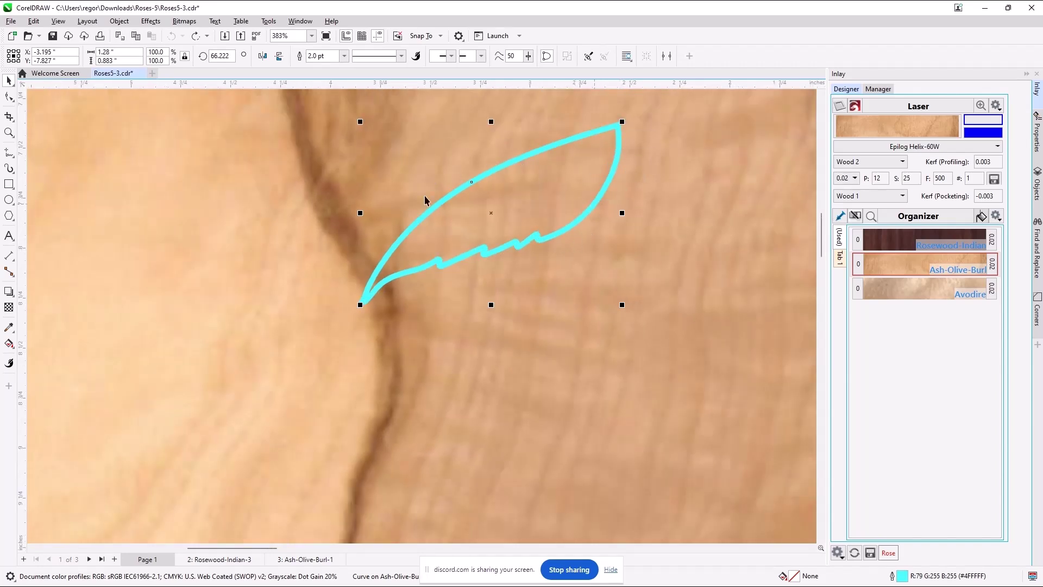
Step: Go to the Ash-Olive-Burl-1 cutter page and inspect the spacing of the two leaf outlines
click(303, 559)
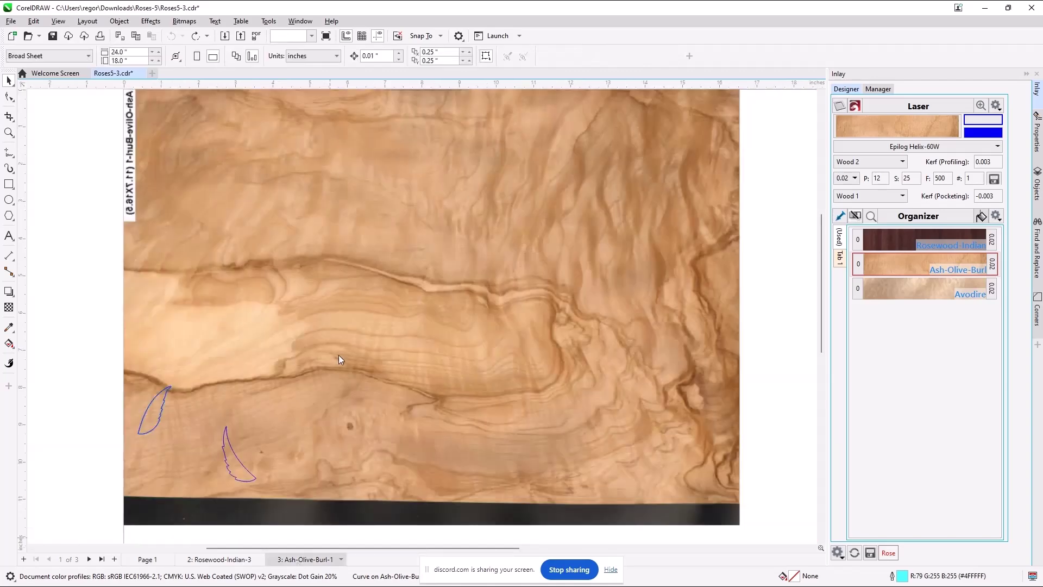
scroll(231, 474, up, 4)
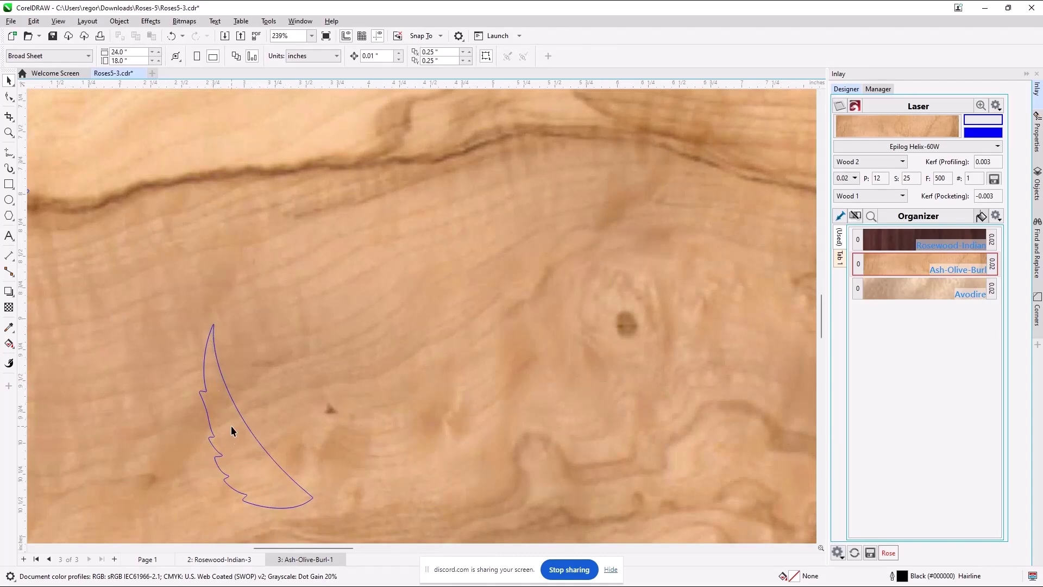
scroll(230, 425, down, 2)
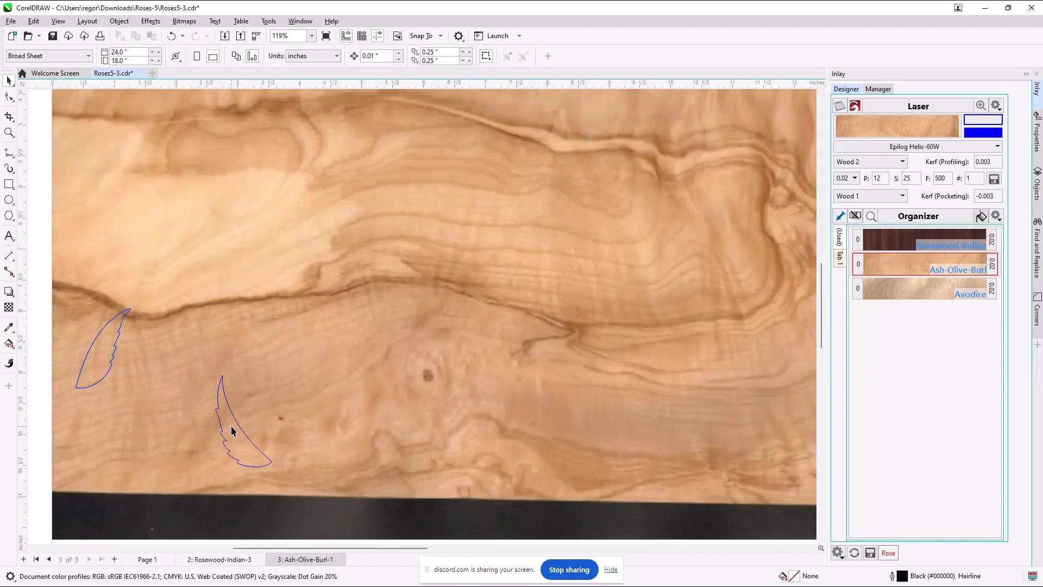
Step: Examine the Rosewood-Indian-3 and Ash-Olive-Burl-1 cutter pages with the object list open, selecting the Ash-Olive-Burl bitmap and a leaf outline
scroll(355, 346, down, 3)
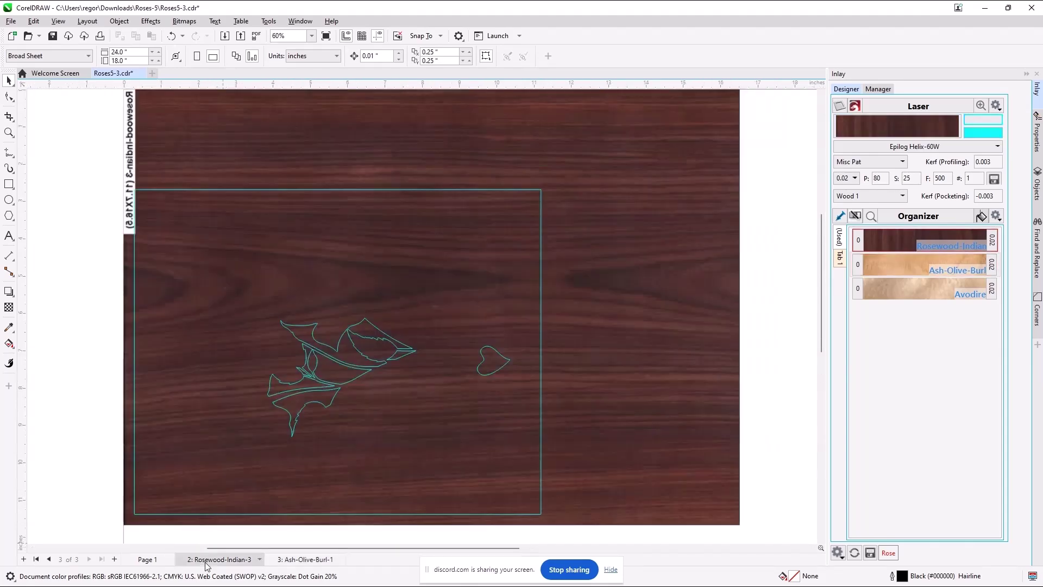
click(209, 562)
click(1038, 186)
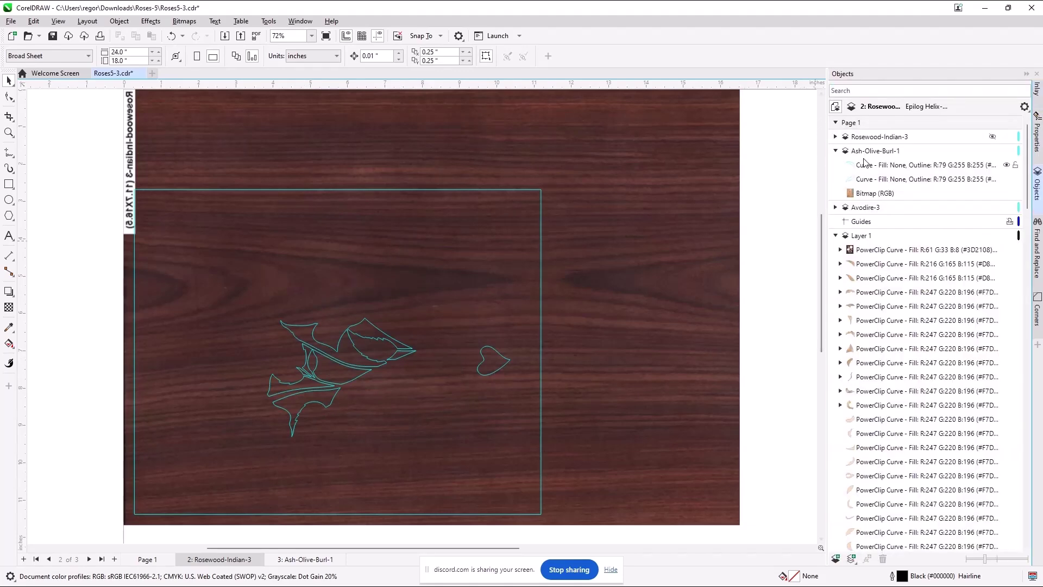
click(322, 561)
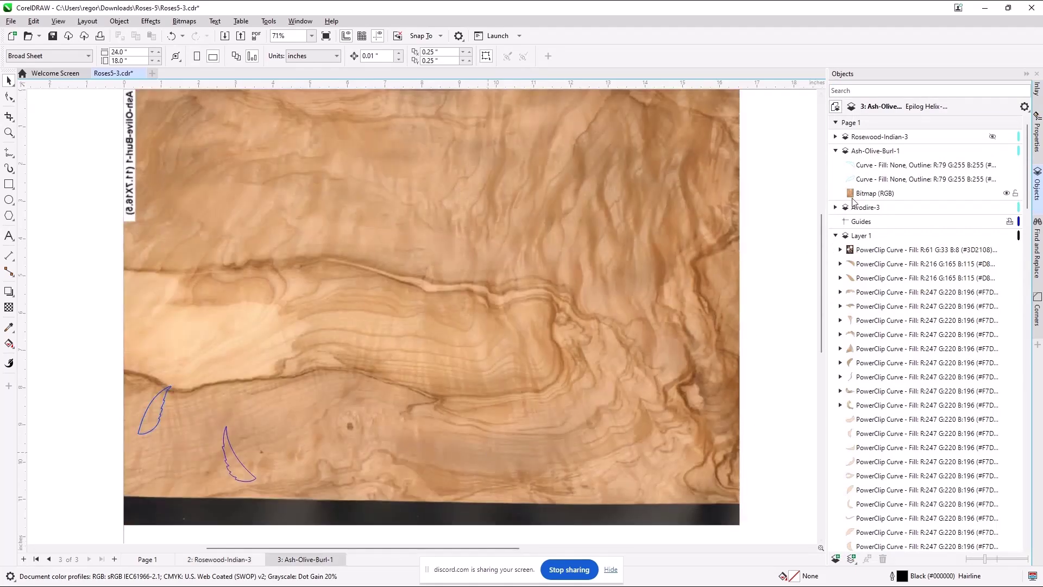
click(394, 431)
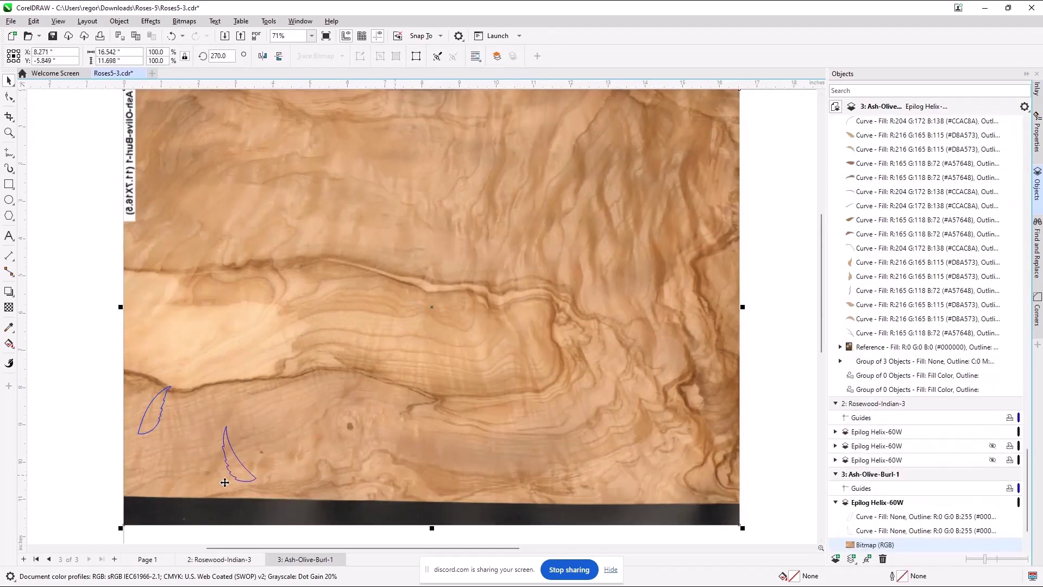
scroll(891, 519, down, 2)
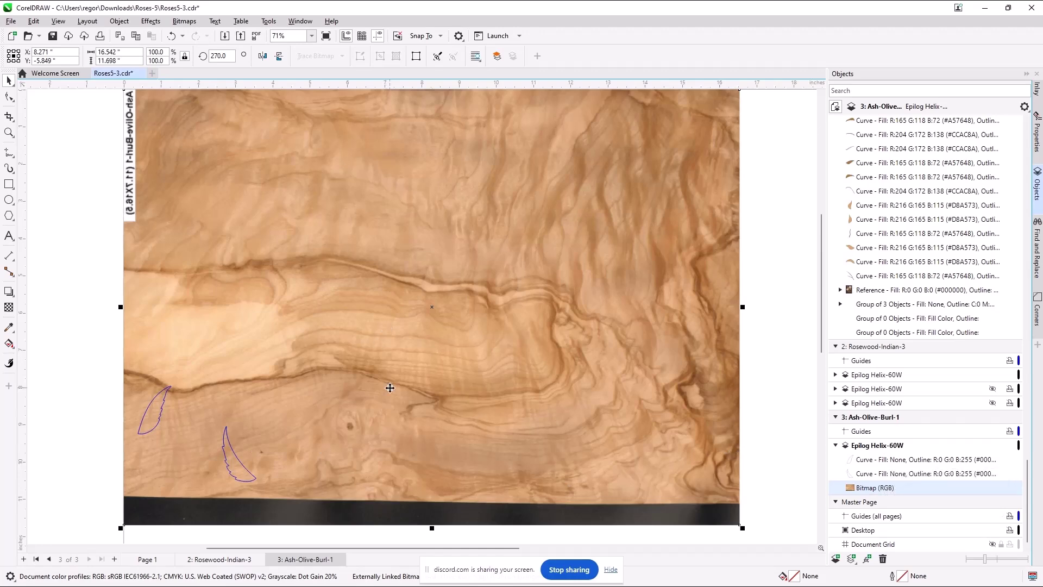
click(100, 417)
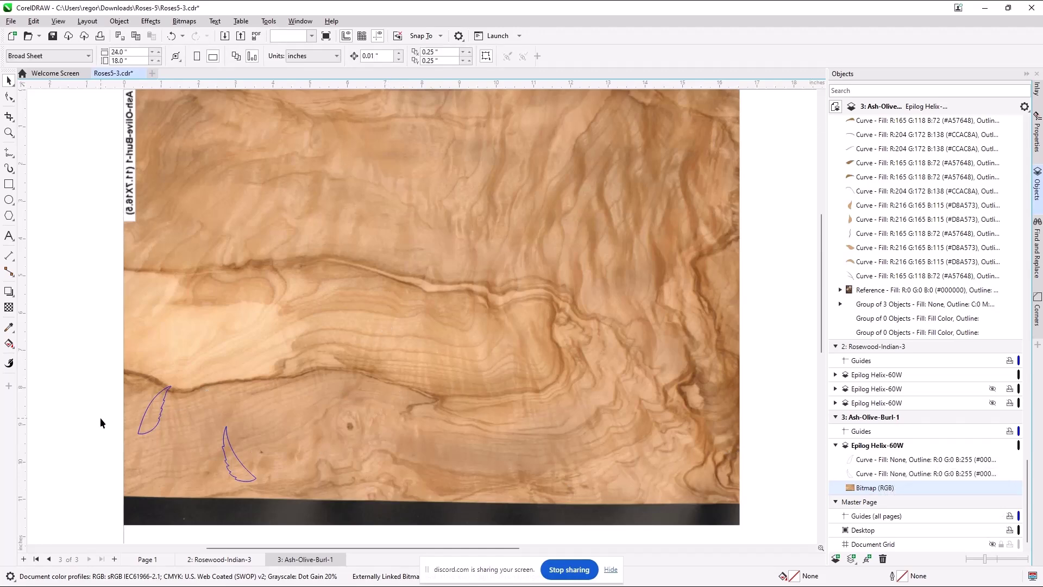
click(157, 422)
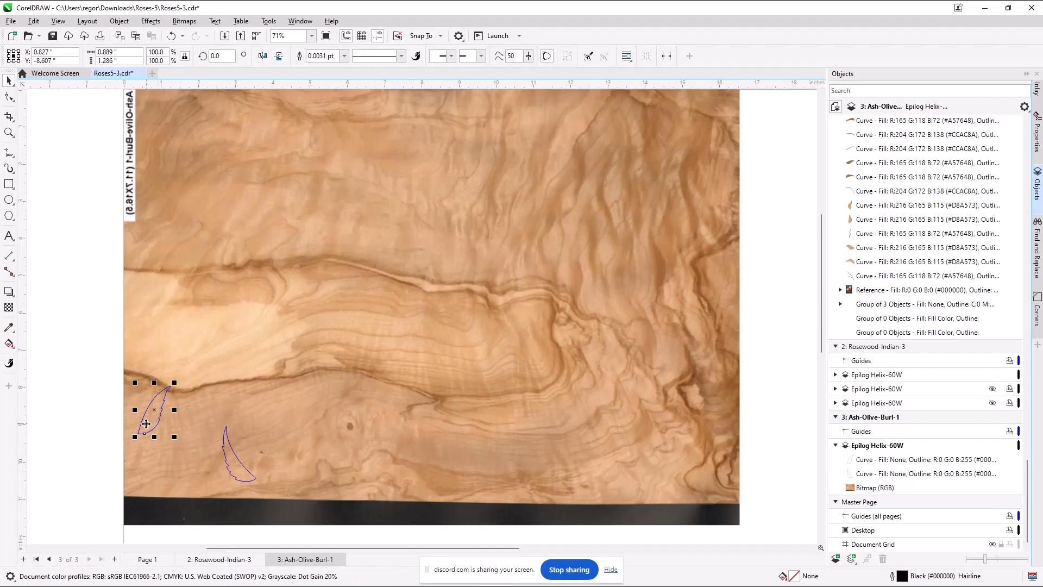
Step: Compare the upper leaf on Page 1 with the cutter curves on the Rosewood-Indian-3 and Ash-Olive-Burl-1 pages
click(160, 563)
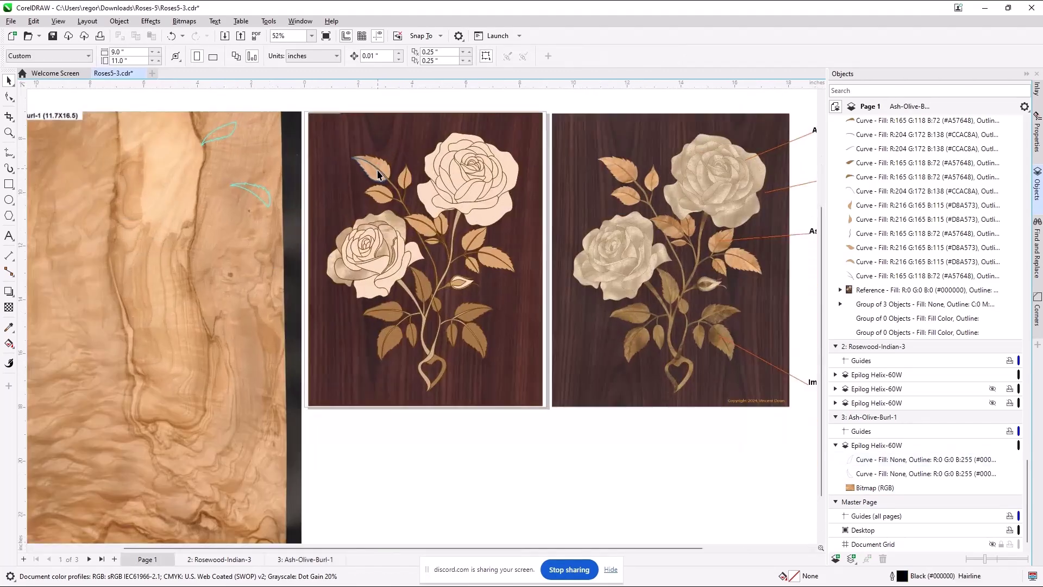
scroll(379, 171, up, 3)
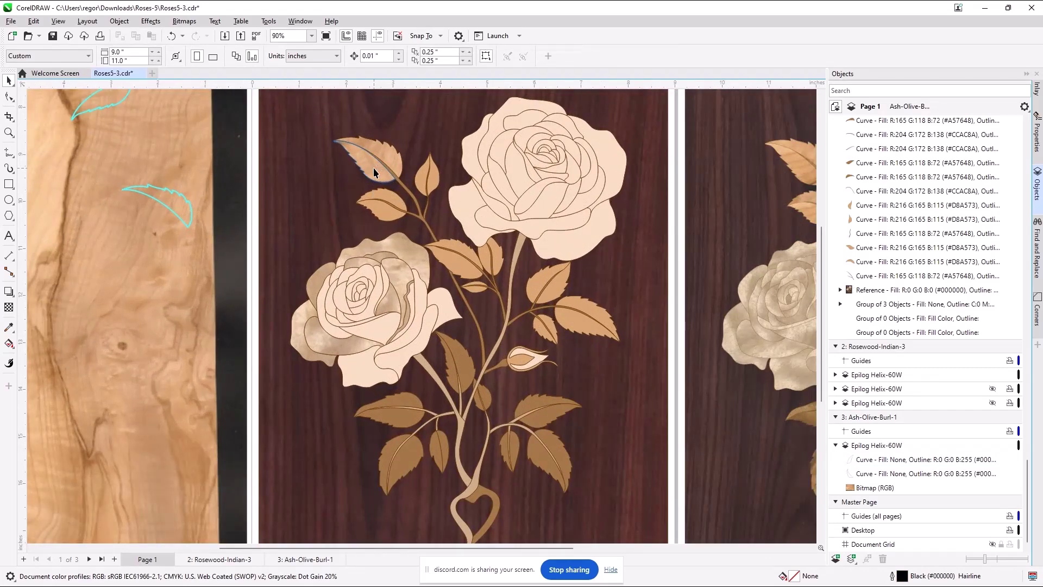
click(220, 560)
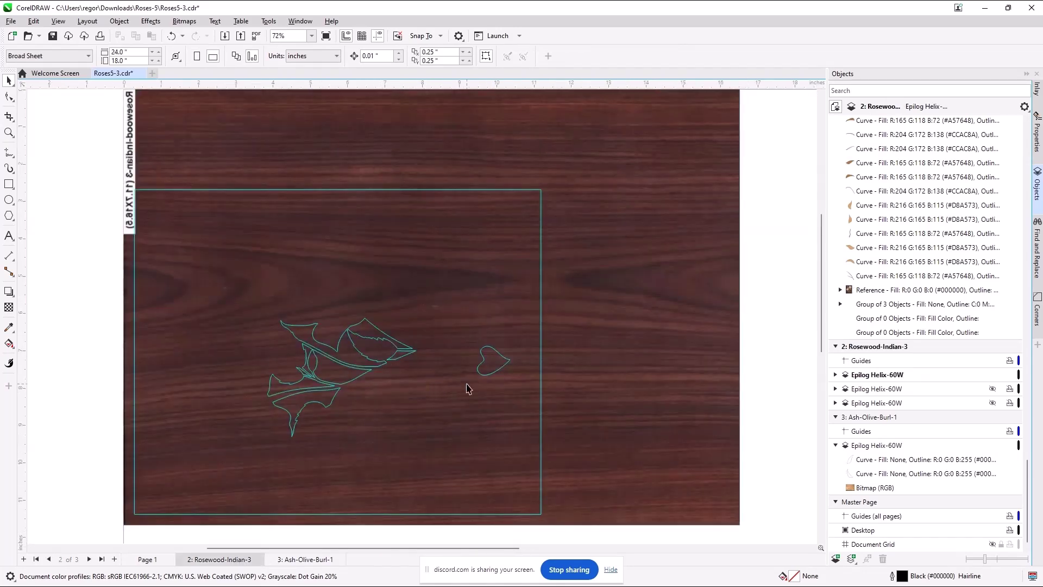
click(488, 372)
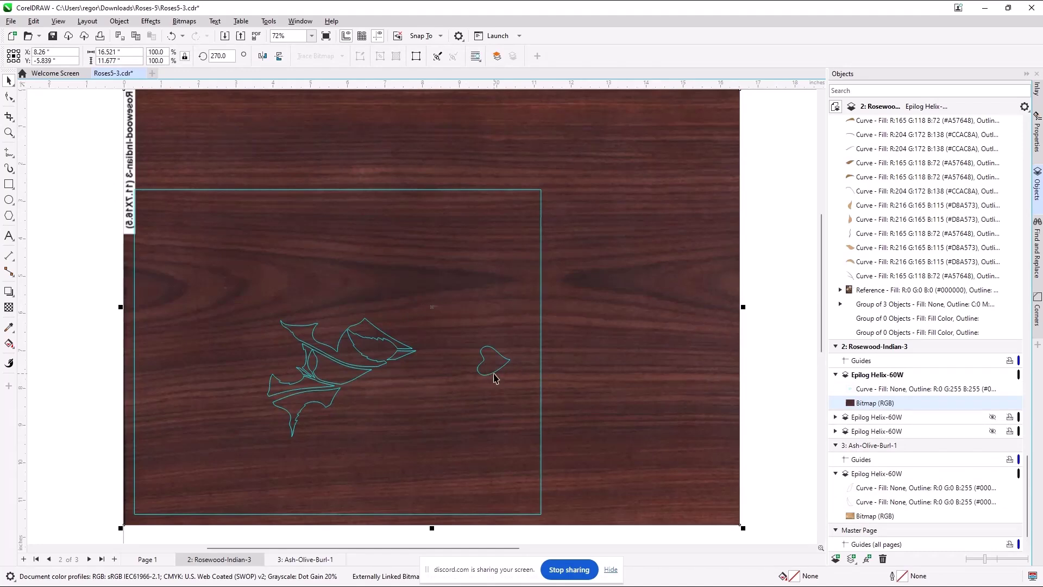
click(494, 375)
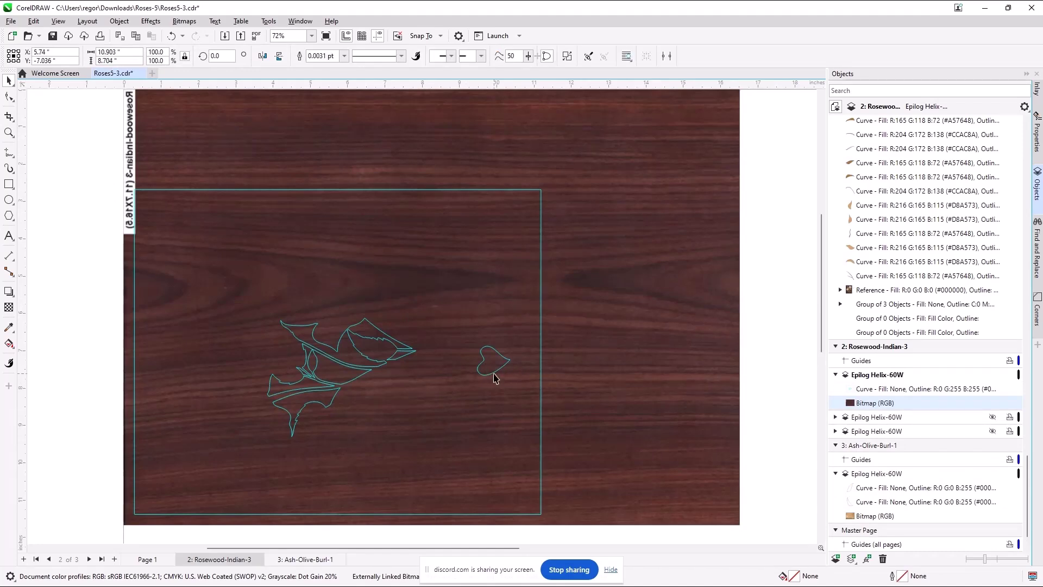
click(674, 542)
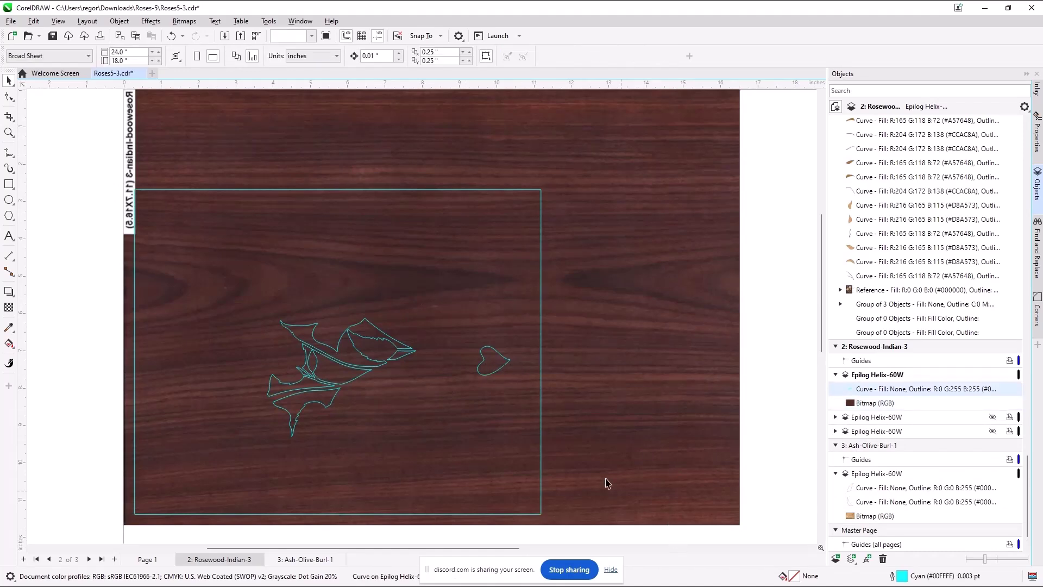
click(492, 377)
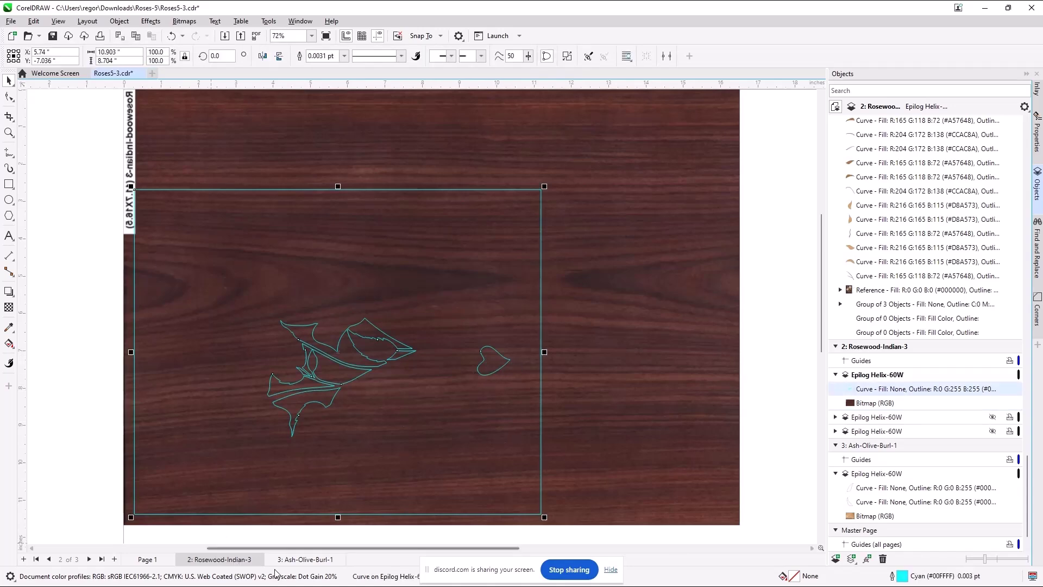
click(300, 560)
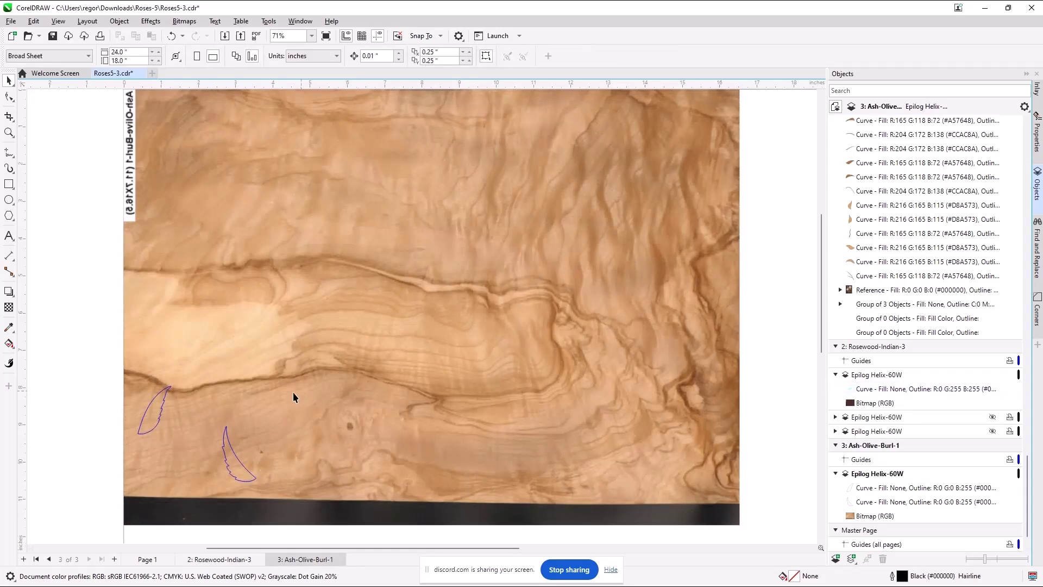
click(154, 418)
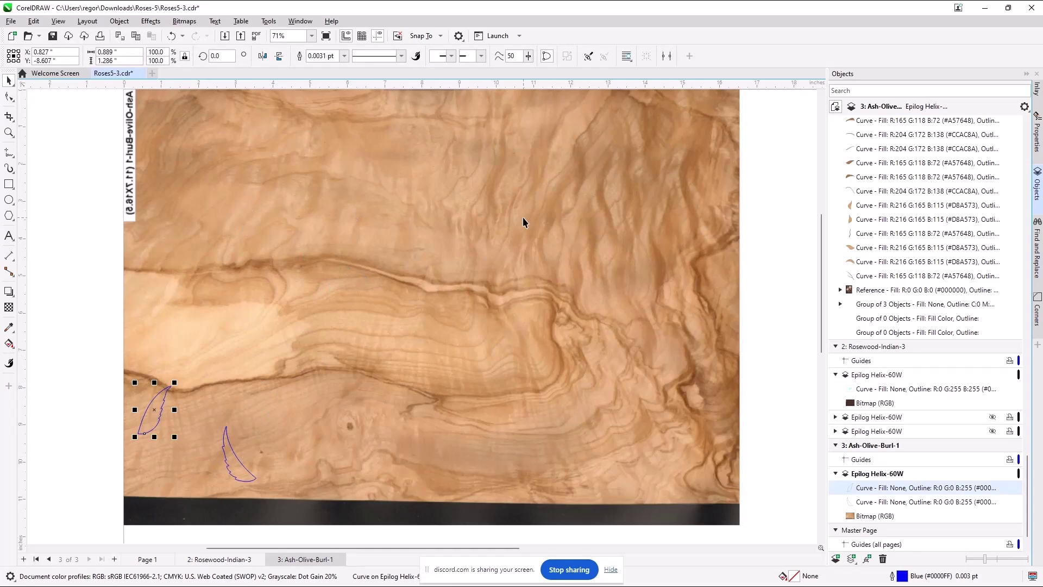
Step: Return to Page 1, pick the lower rose's upper outer petal and create profile cutter paths for its Avodire material
click(154, 560)
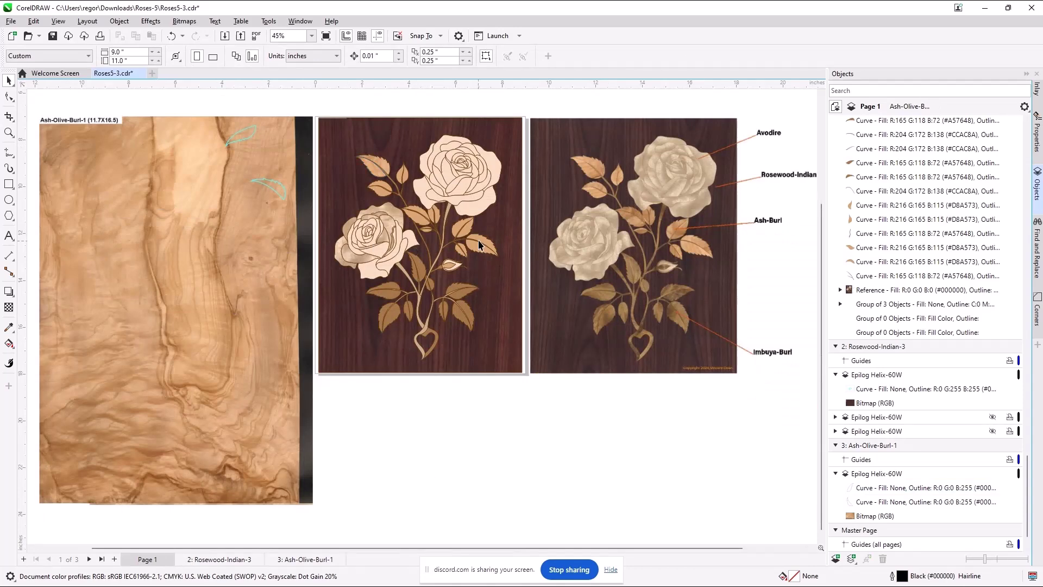
click(393, 210)
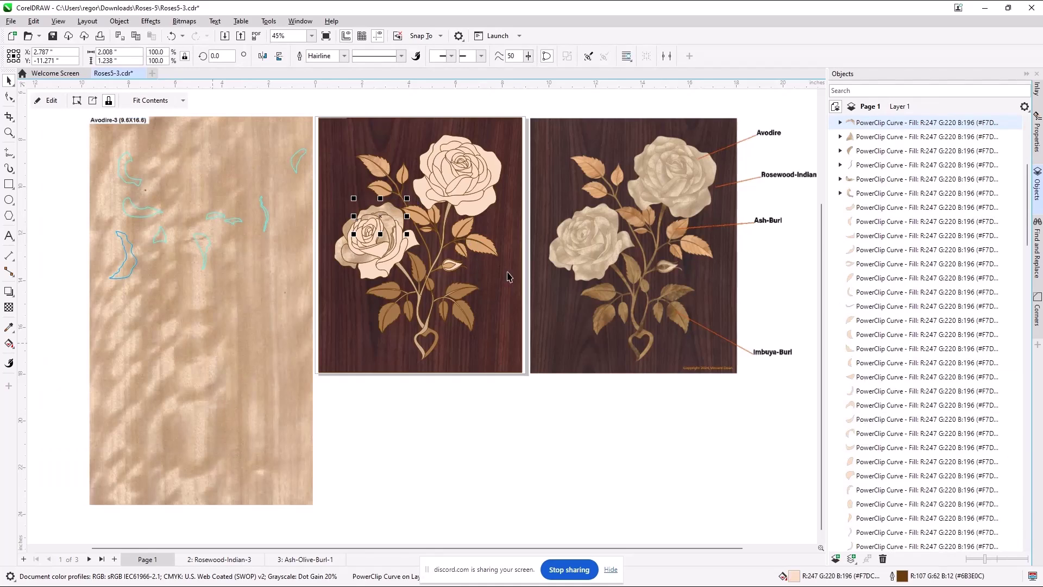
click(1038, 90)
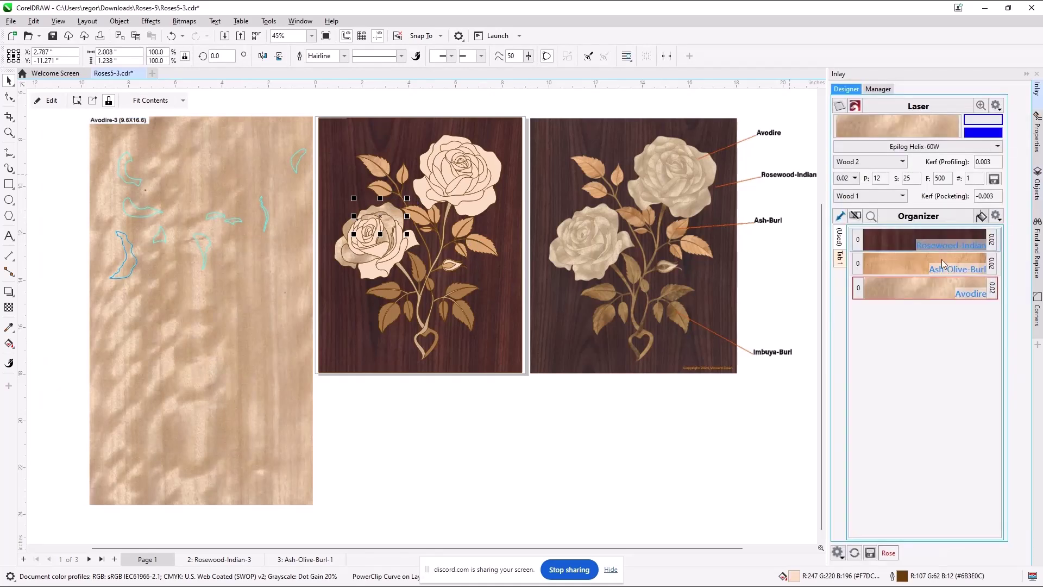
right_click(893, 284)
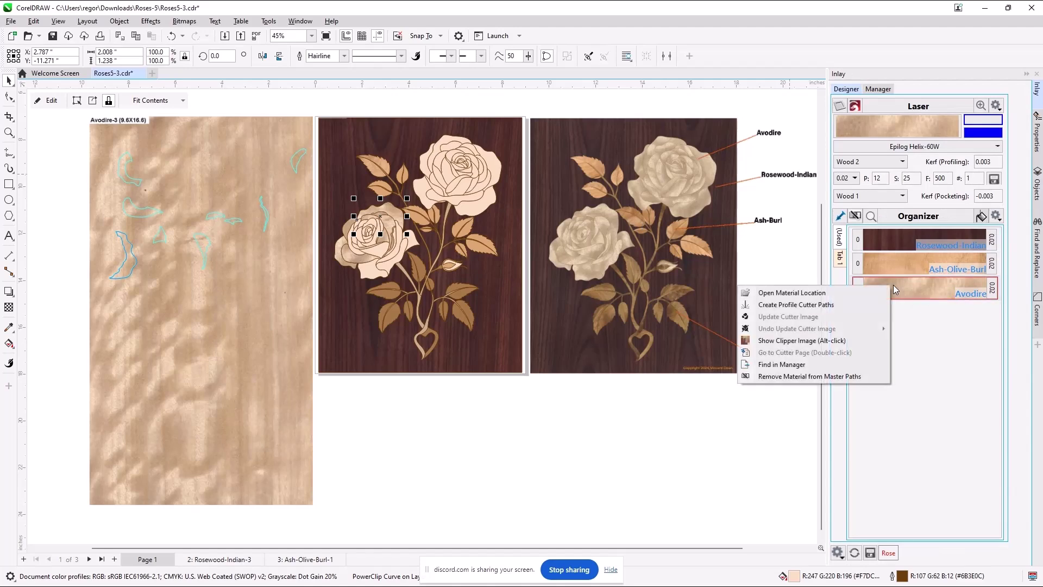
click(828, 306)
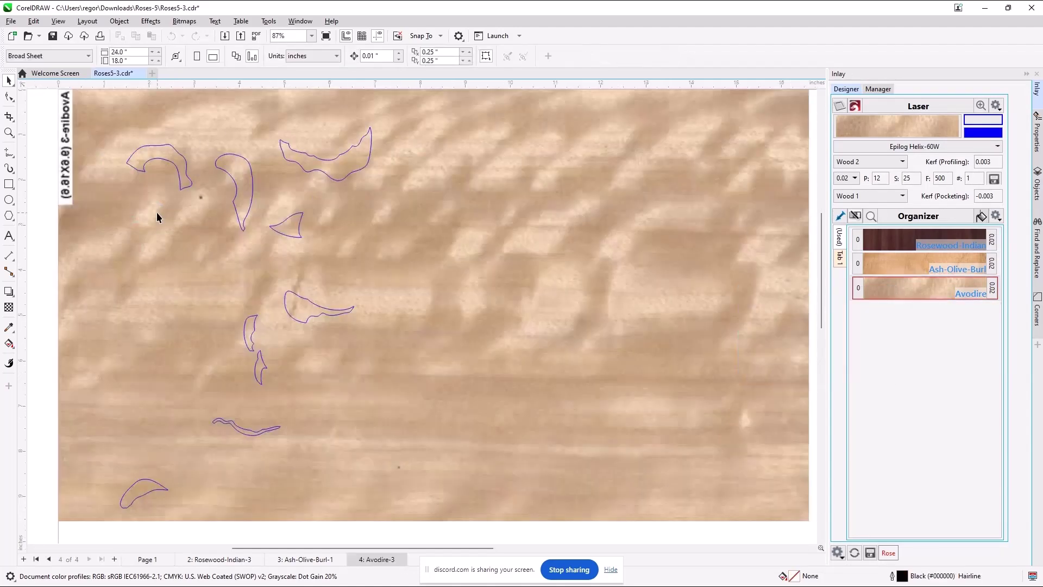
Step: Select the large crescent petal outline on the Avodire-3 cutter page and compare the cutter outlines with the Avodire sheet and rose on Page 1
click(344, 173)
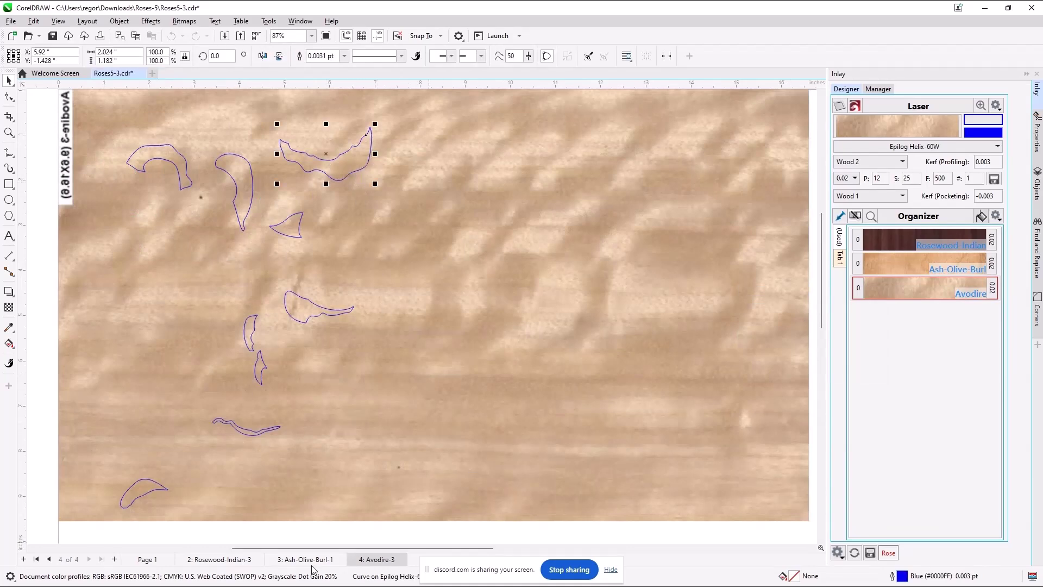
click(145, 559)
scroll(235, 436, down, 2)
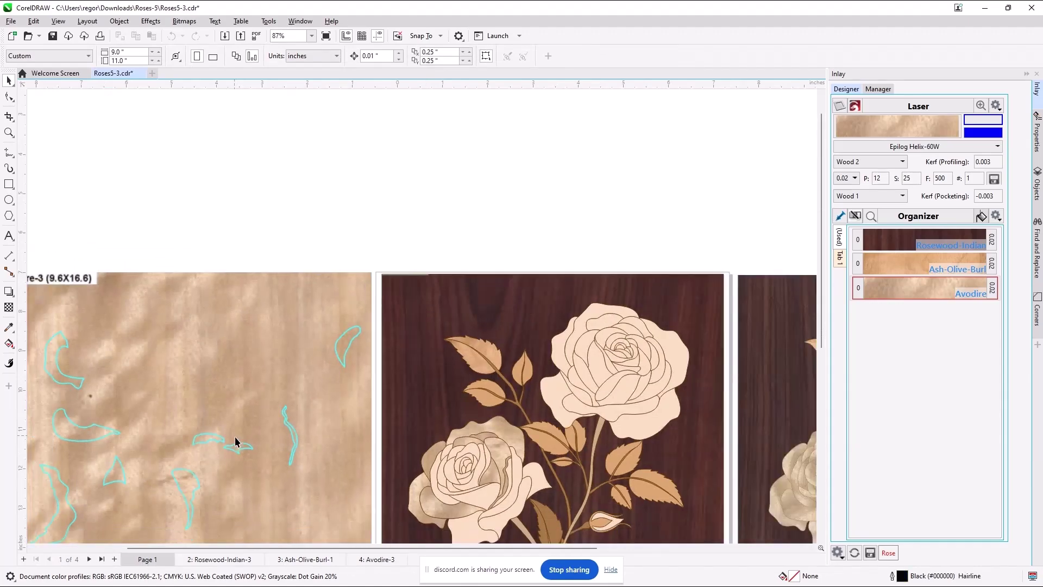
scroll(429, 495, up, 2)
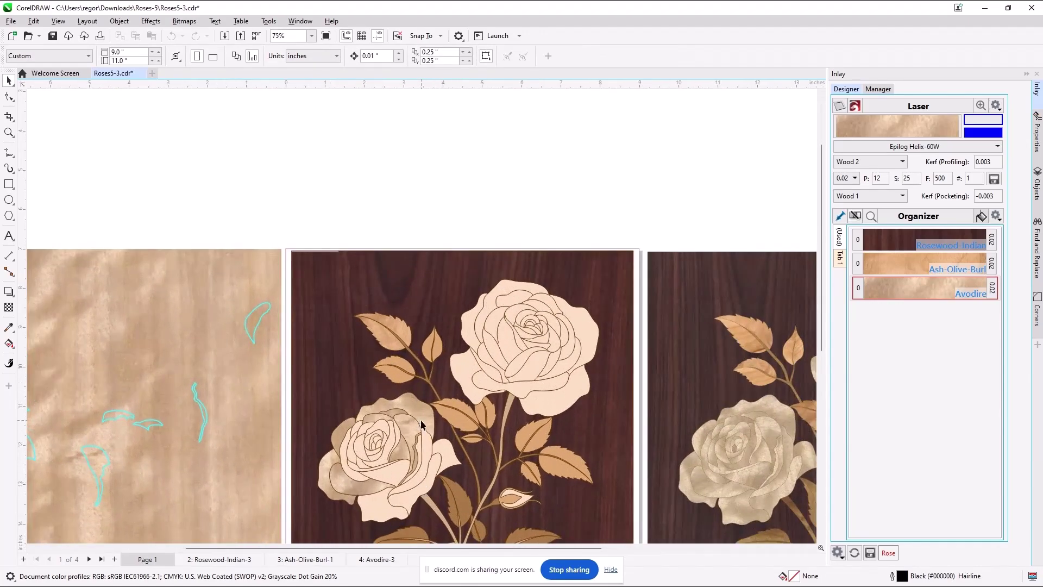
scroll(424, 424, up, 3)
scroll(424, 424, down, 4)
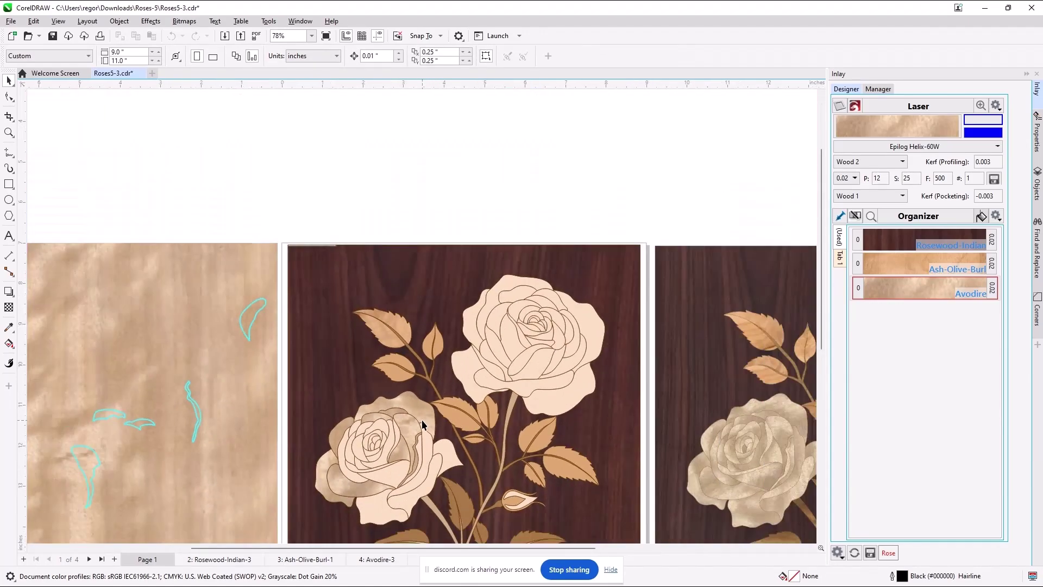
Step: Select the tapered petal outline at the middle of the Avodire-3 cutter page and examine the lower rose's inner petal on Page 1
click(389, 565)
scroll(292, 286, up, 1)
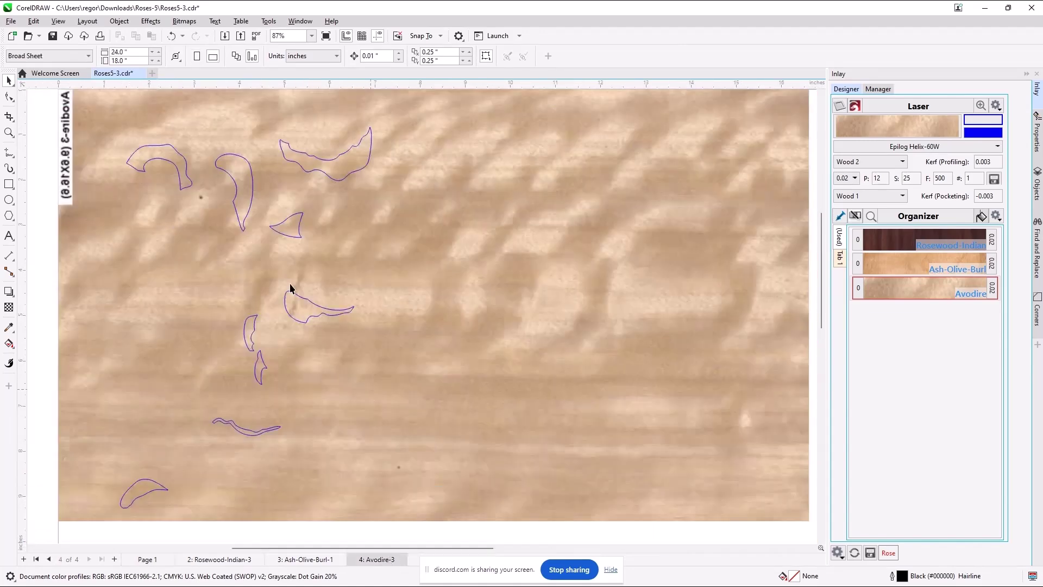
click(318, 309)
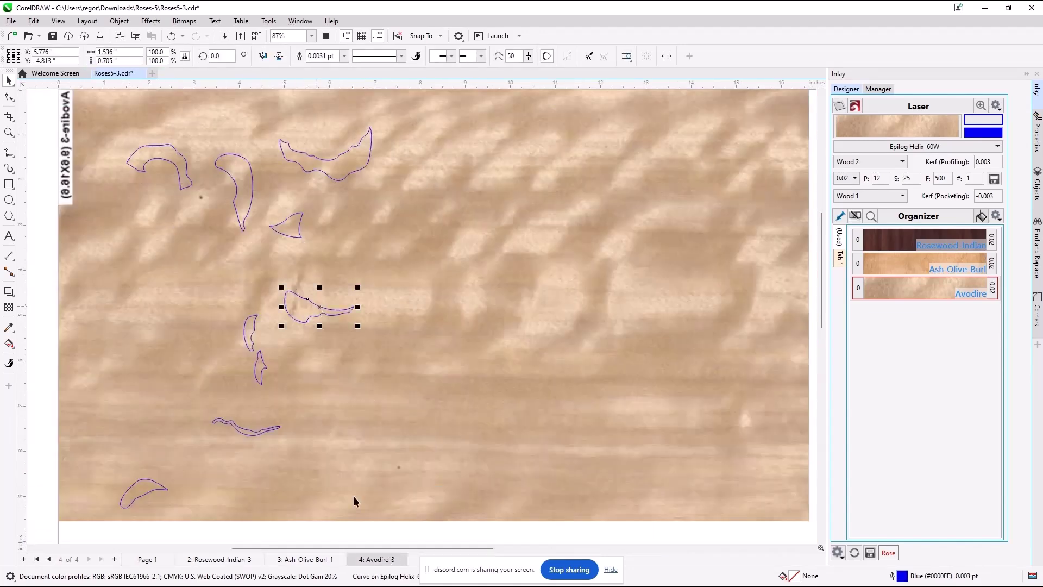
click(154, 559)
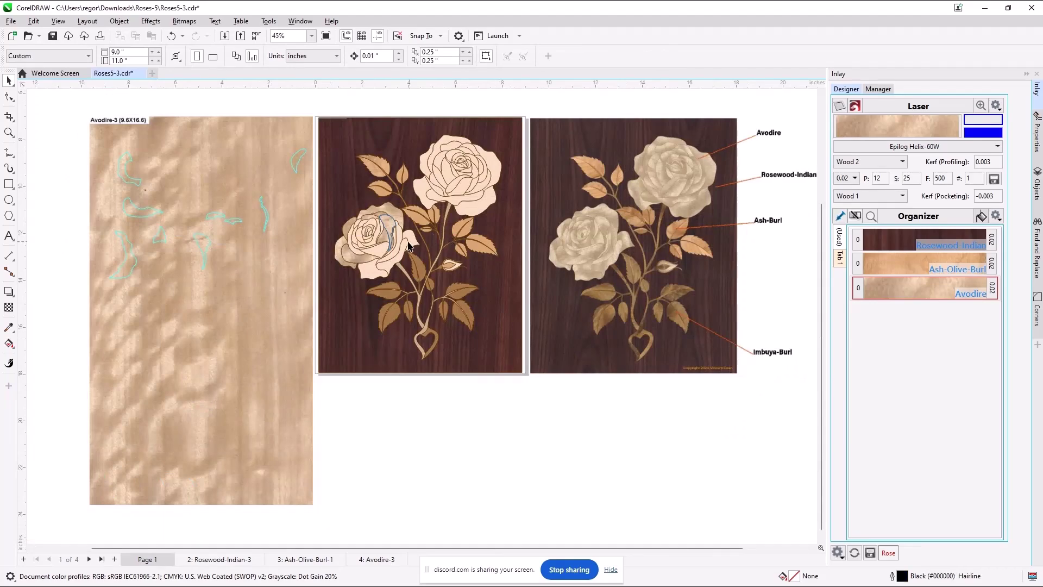
scroll(383, 227, up, 2)
scroll(383, 227, up, 3)
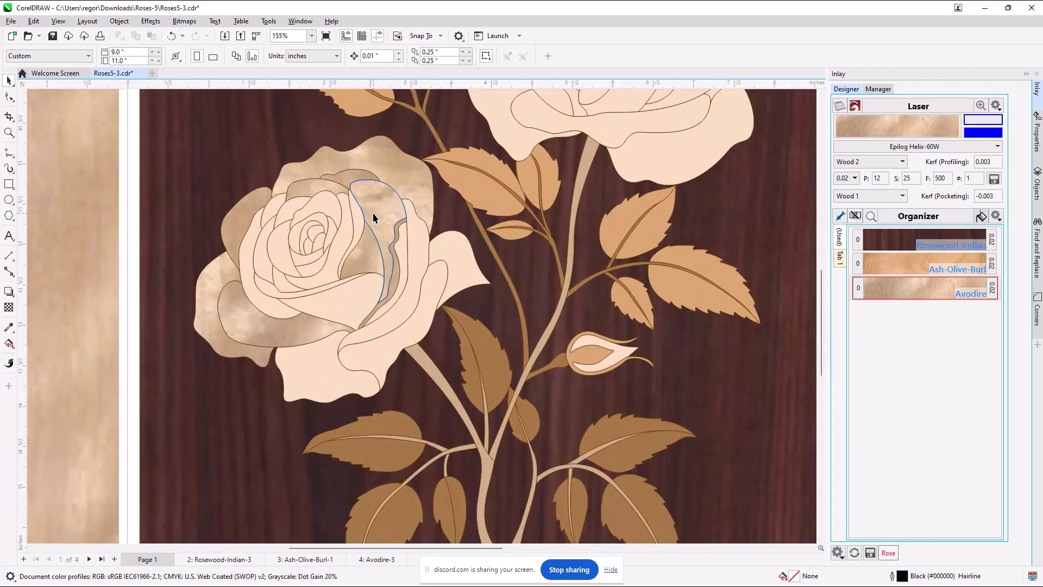
scroll(373, 213, down, 3)
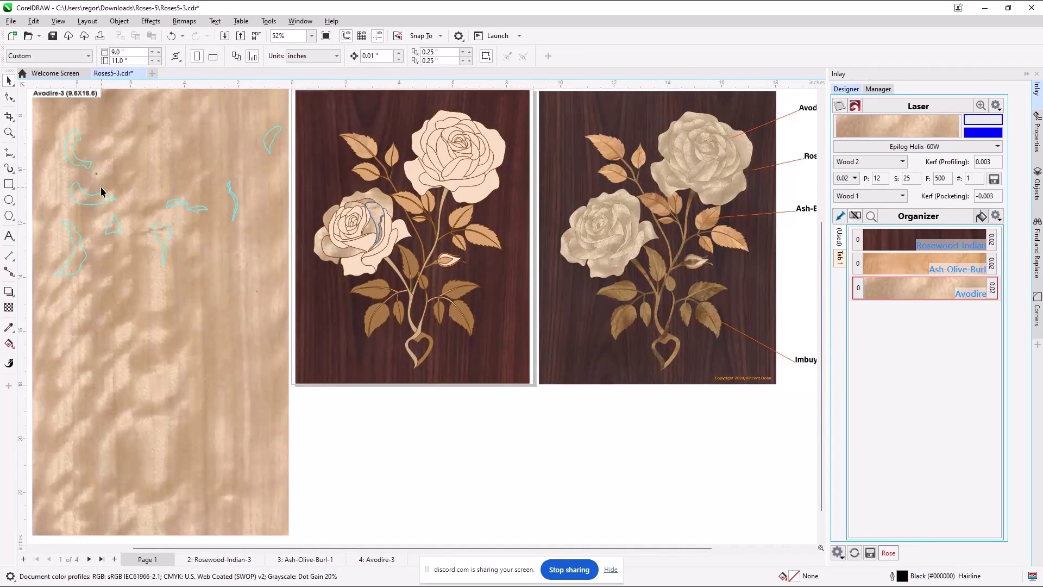
Step: Select the isolated petal outline near the Avodire sheet's edge and its matching outer petal on the lower rose on Page 1
scroll(136, 197, down, 1)
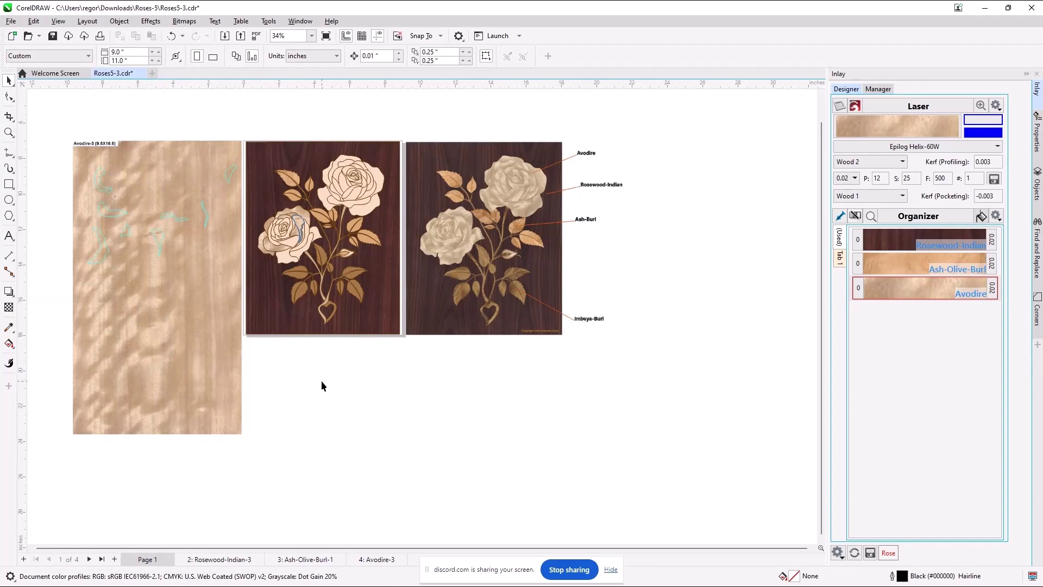
scroll(274, 213, up, 1)
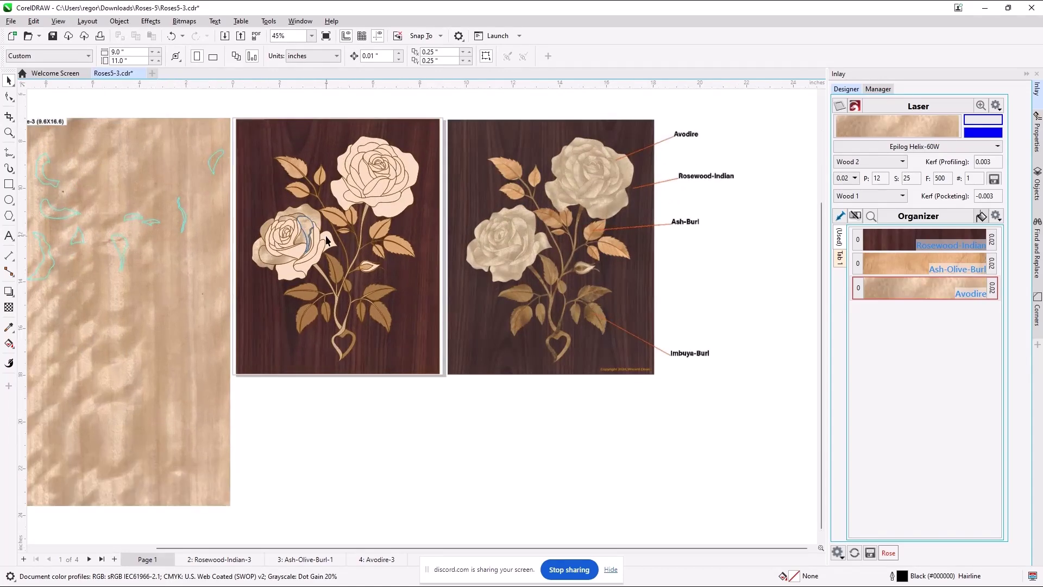
click(213, 161)
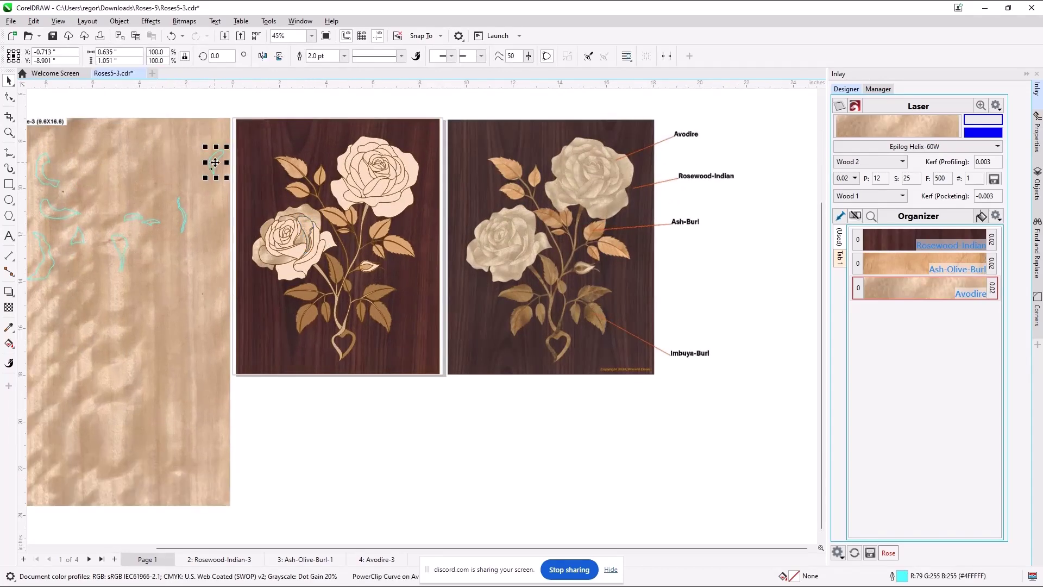
scroll(277, 259, up, 4)
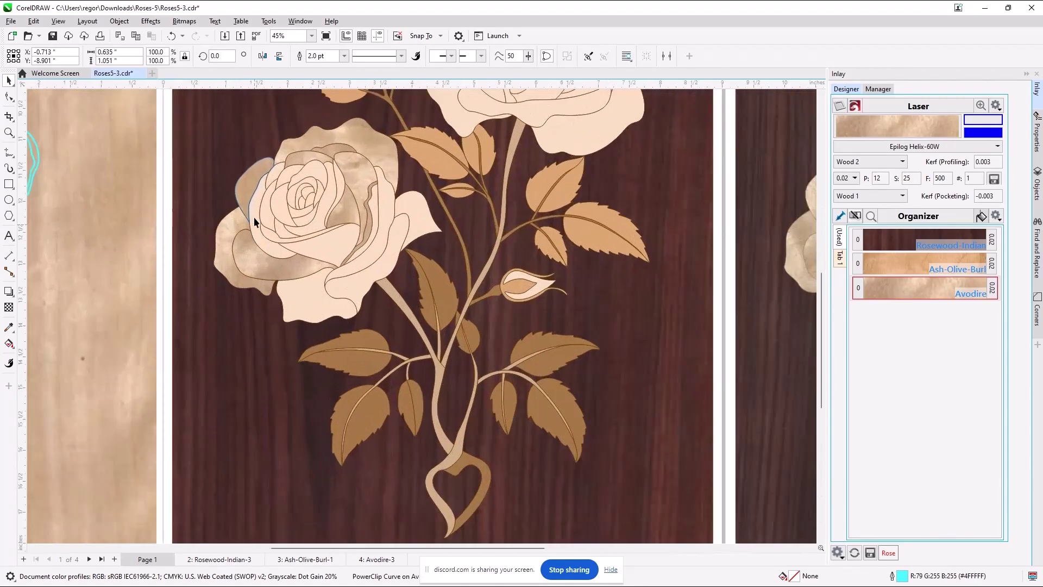
click(249, 188)
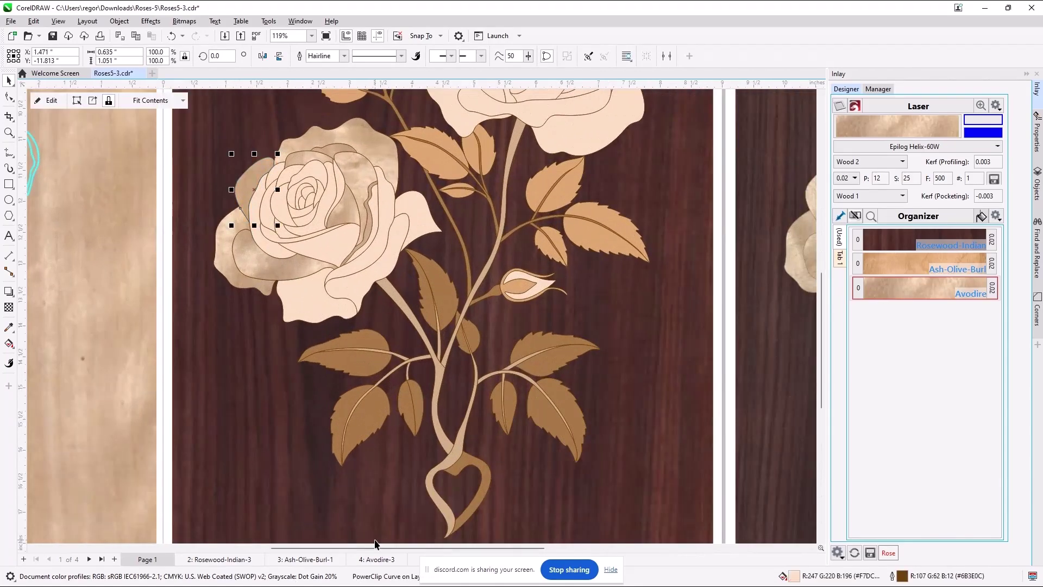
Step: Examine the Avodire-3 cutter page, select the tapered petal outline near the label, and return to Page 1
click(373, 559)
scroll(328, 291, down, 4)
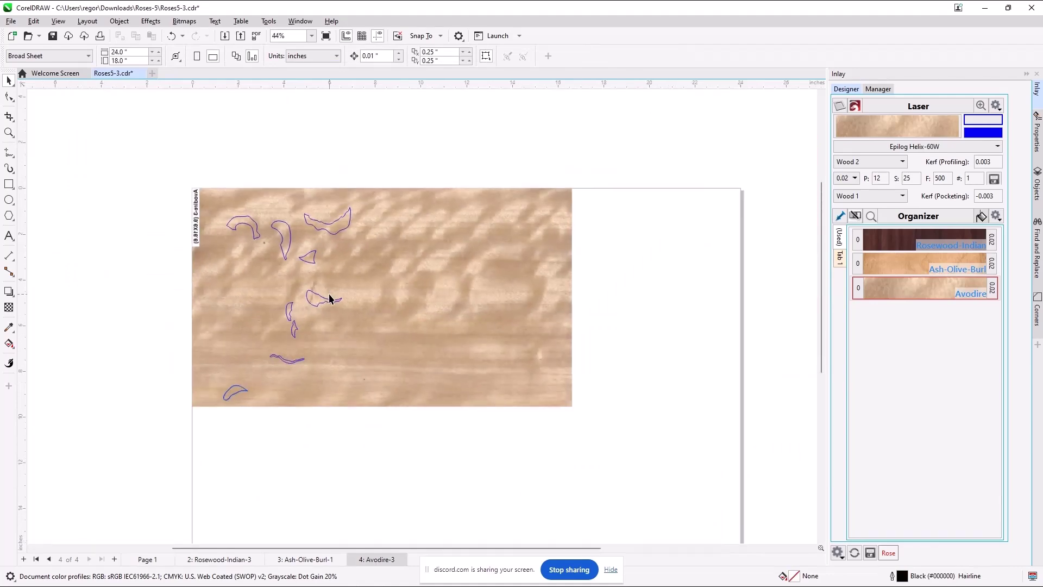
scroll(281, 234, up, 4)
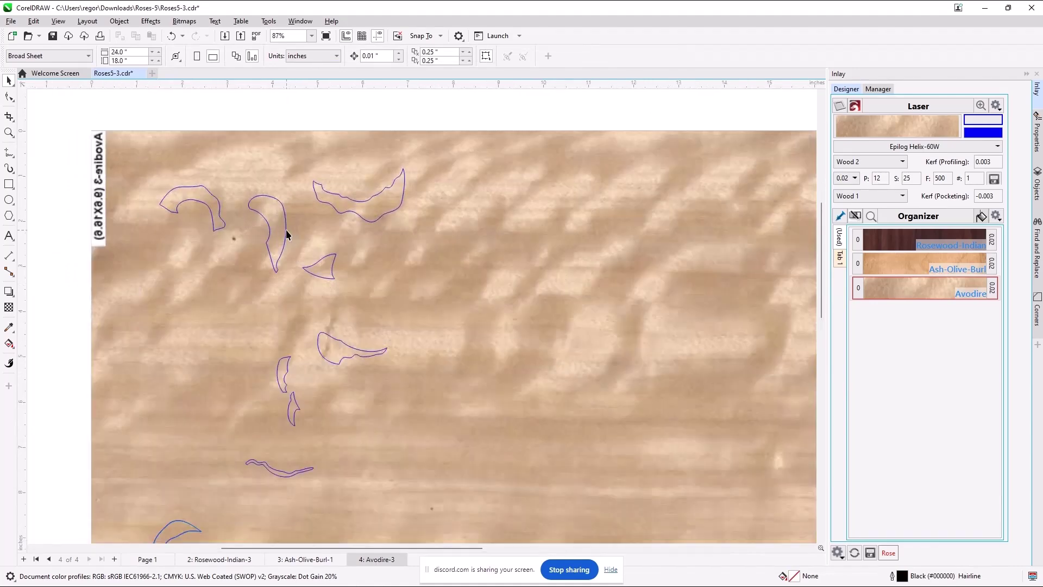
click(283, 235)
scroll(315, 334, down, 4)
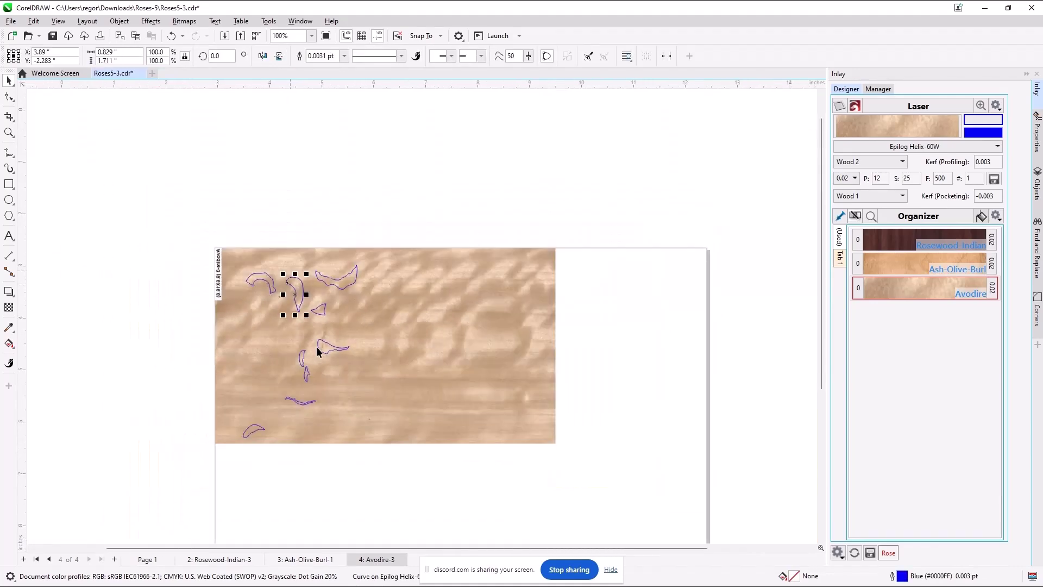
click(148, 560)
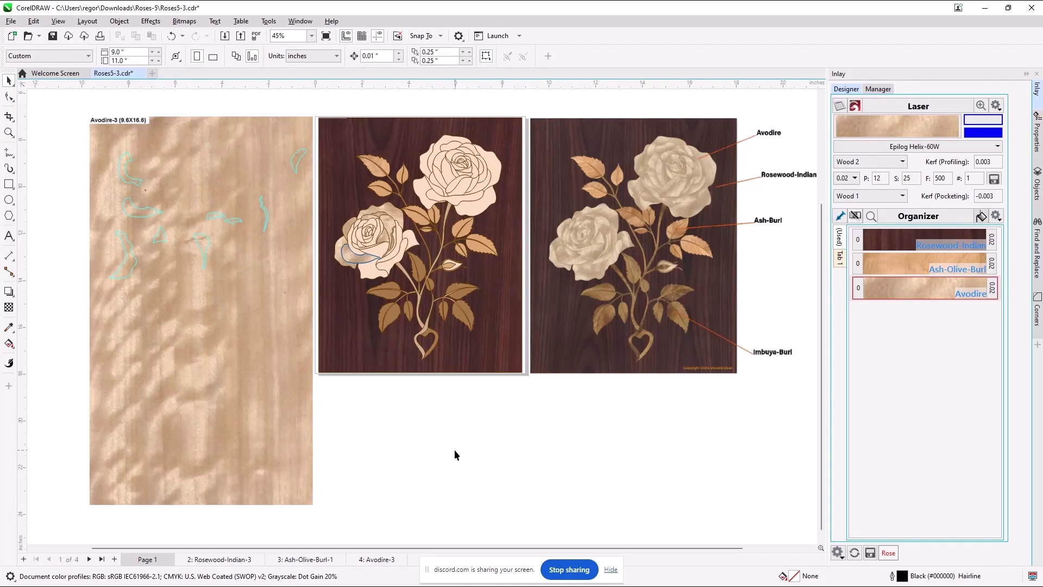
Step: Copy the isolated petal outline from Page 1's Avodire sheet onto the Avodire-3 cutter page and compare it with its cutter outline and rose petal
click(296, 161)
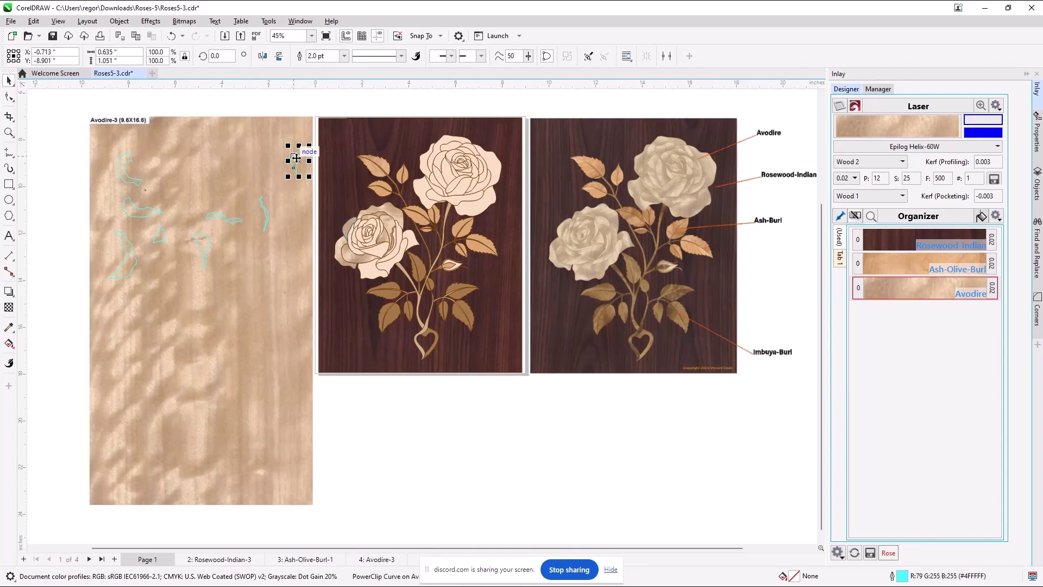
key(ctrl+c)
click(361, 559)
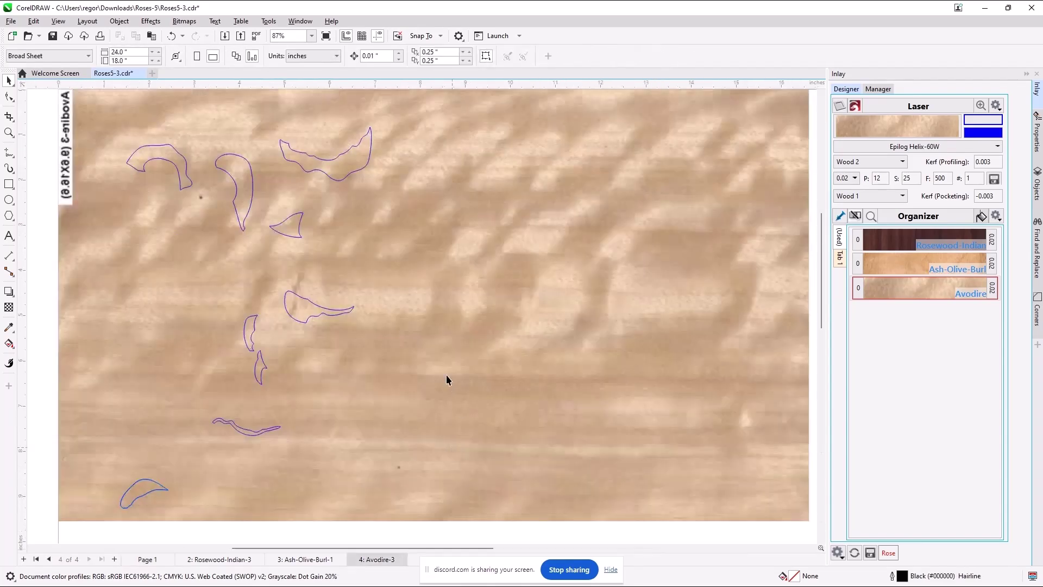
key(ctrl+v)
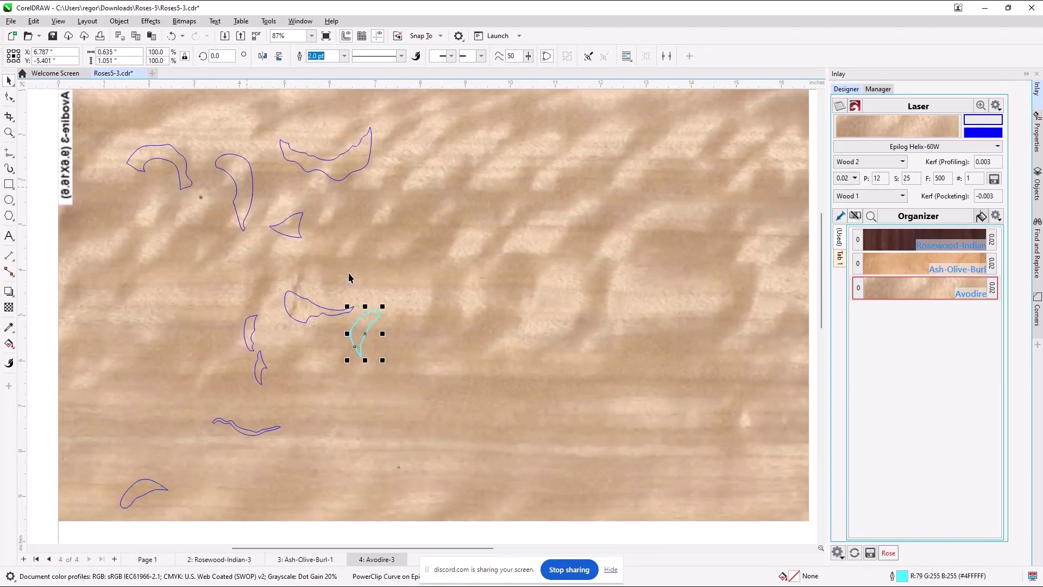
scroll(337, 416, down, 1)
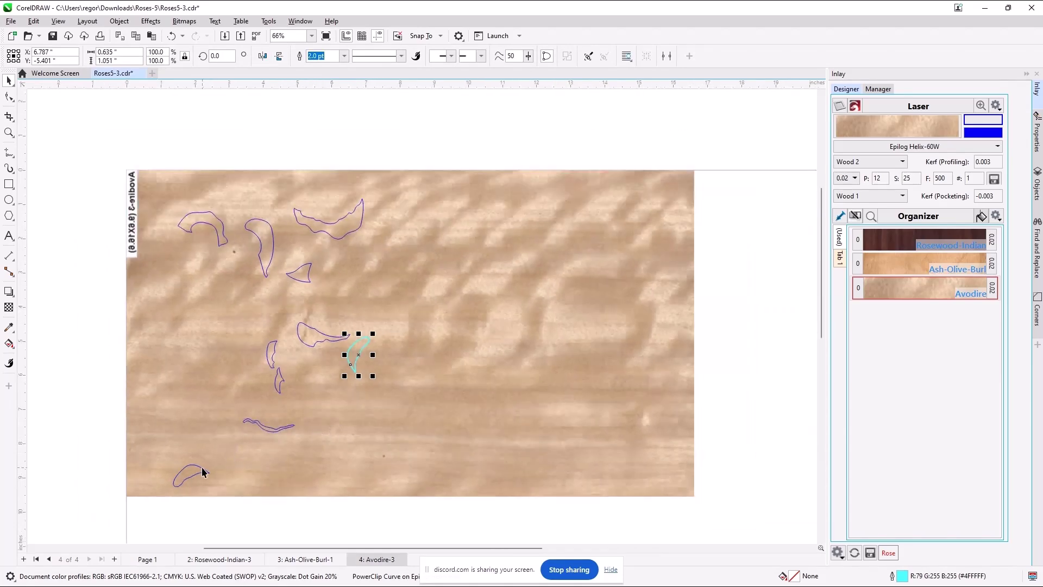
click(185, 482)
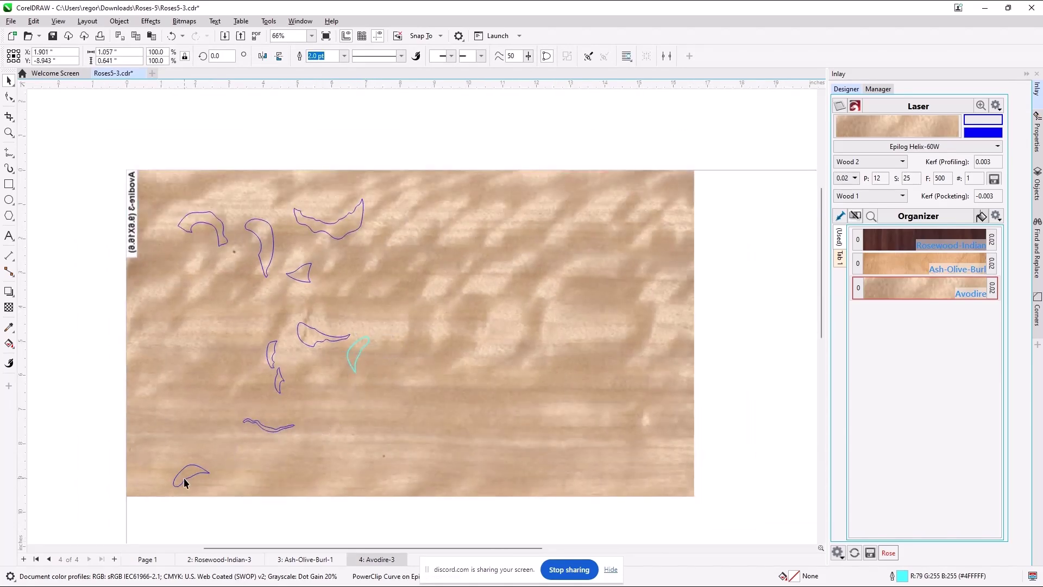
click(147, 560)
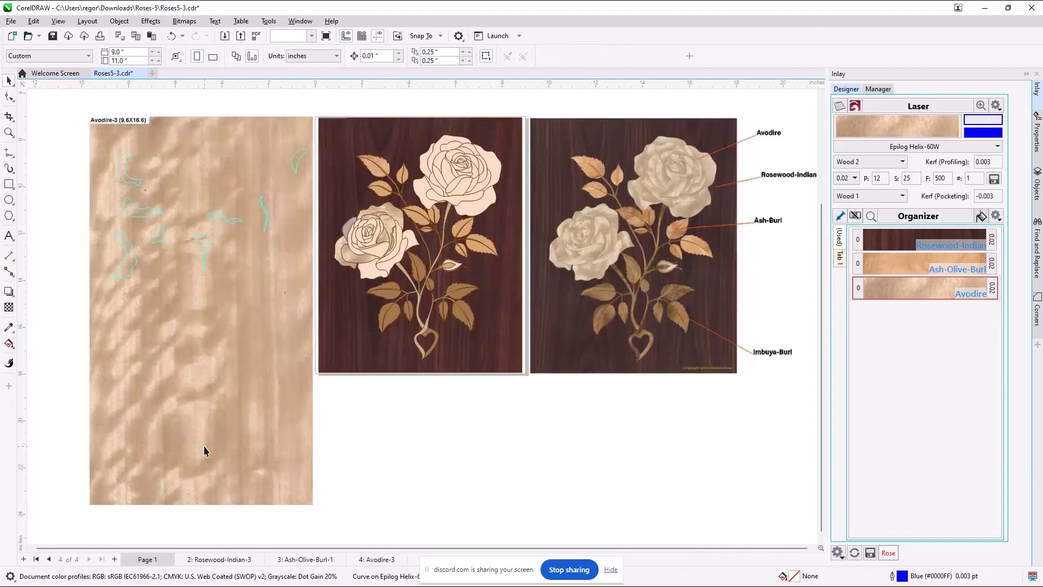
click(349, 230)
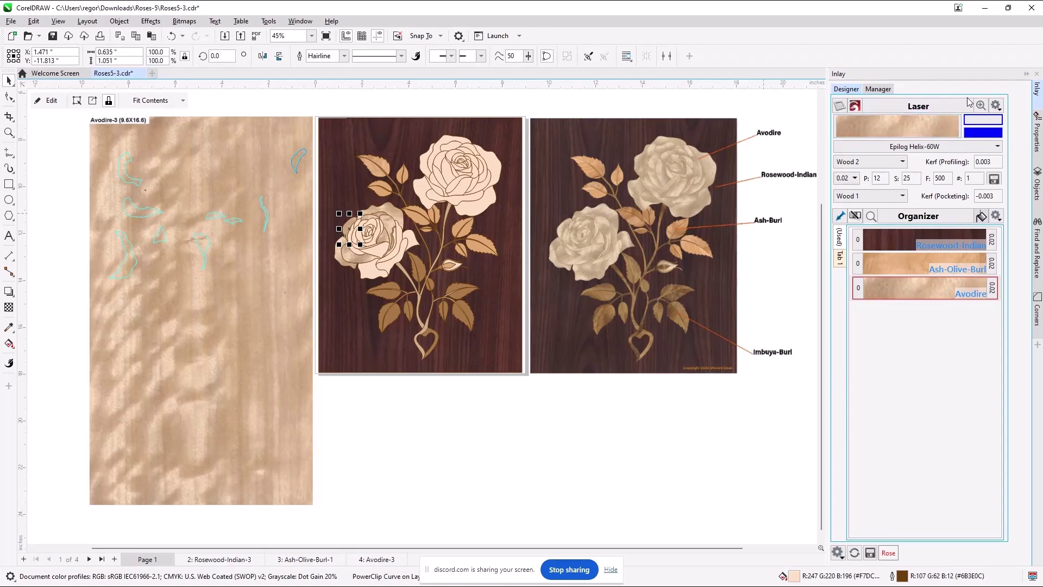
Step: View the ImagePaint version information and check for an available update
click(996, 105)
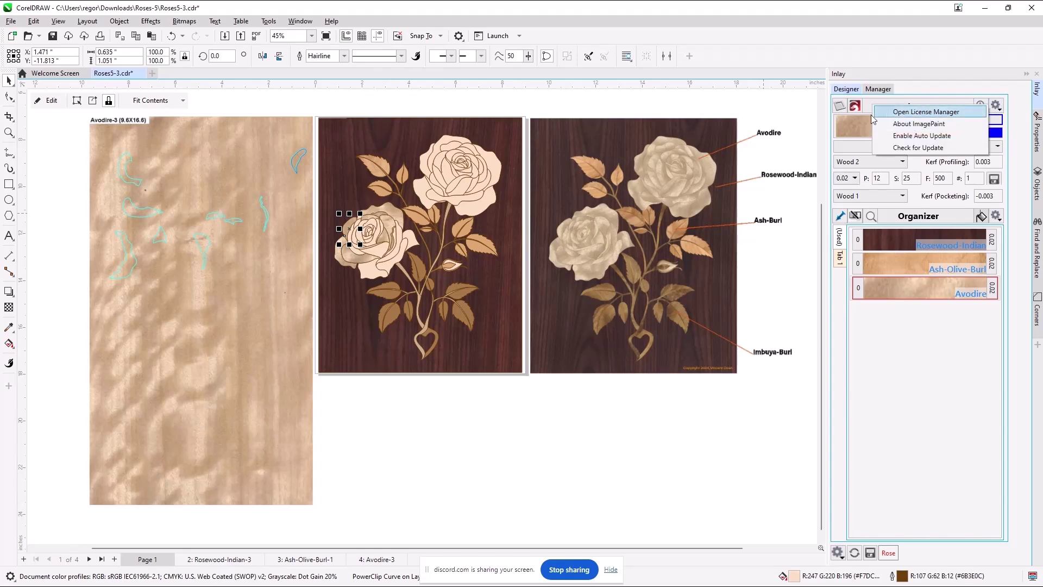
click(996, 106)
click(996, 105)
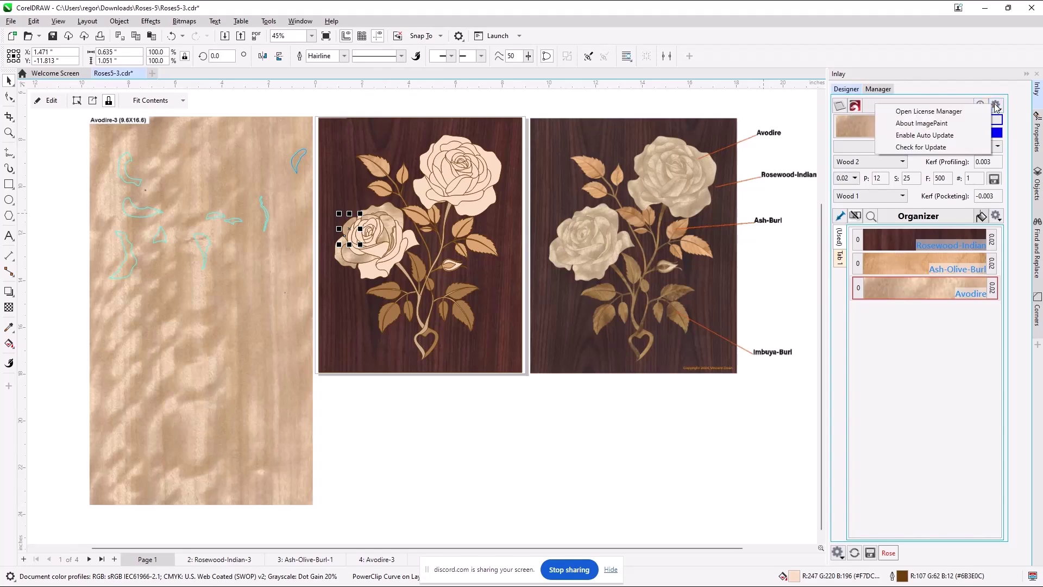
click(911, 123)
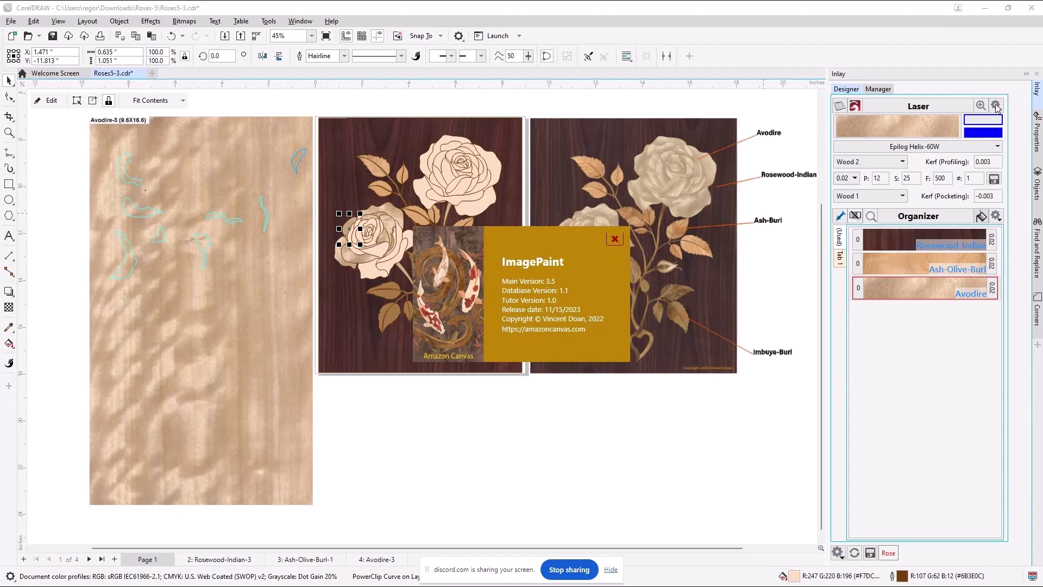
click(614, 239)
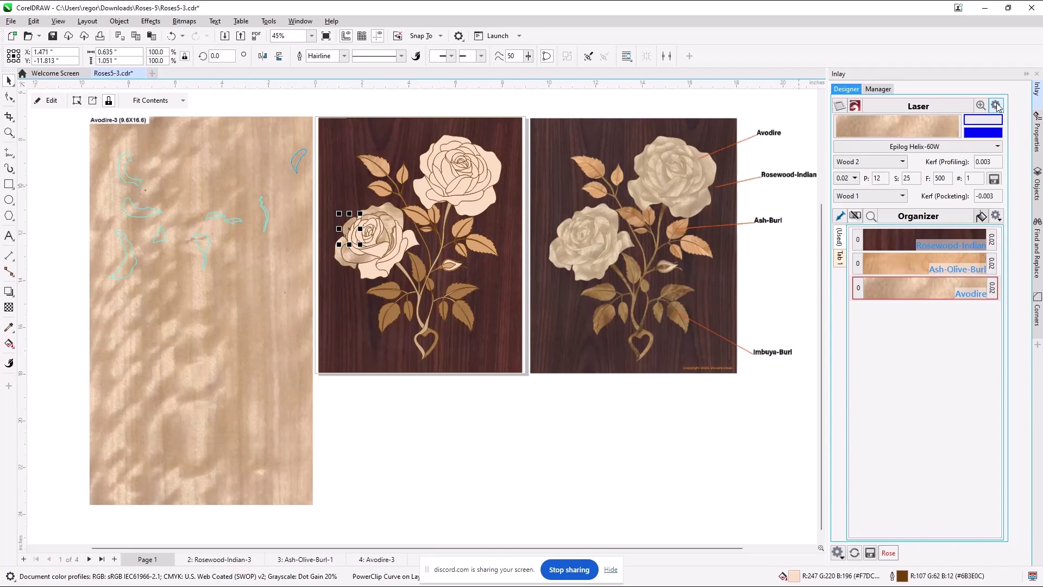
click(997, 106)
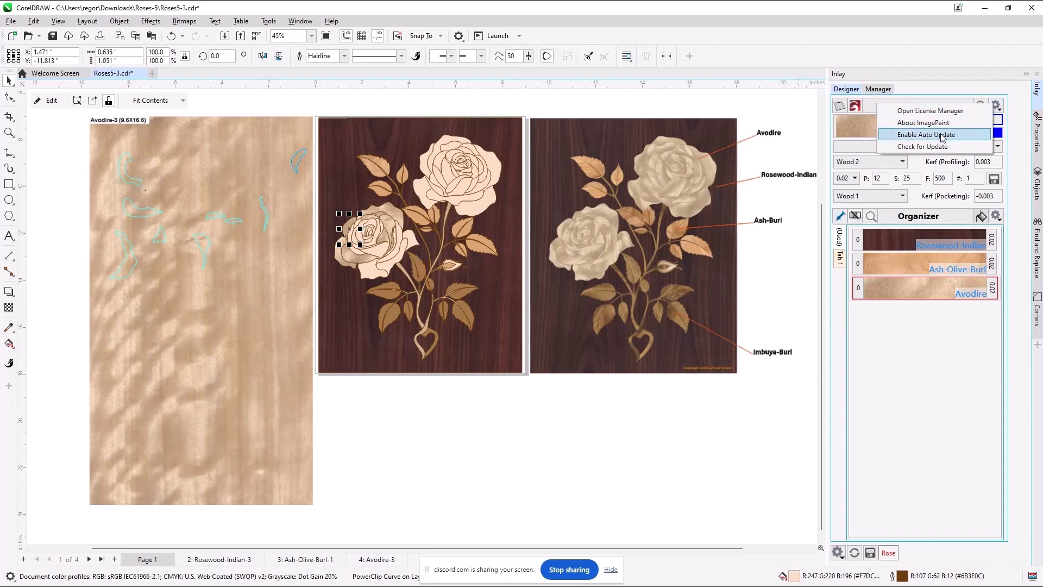
click(939, 146)
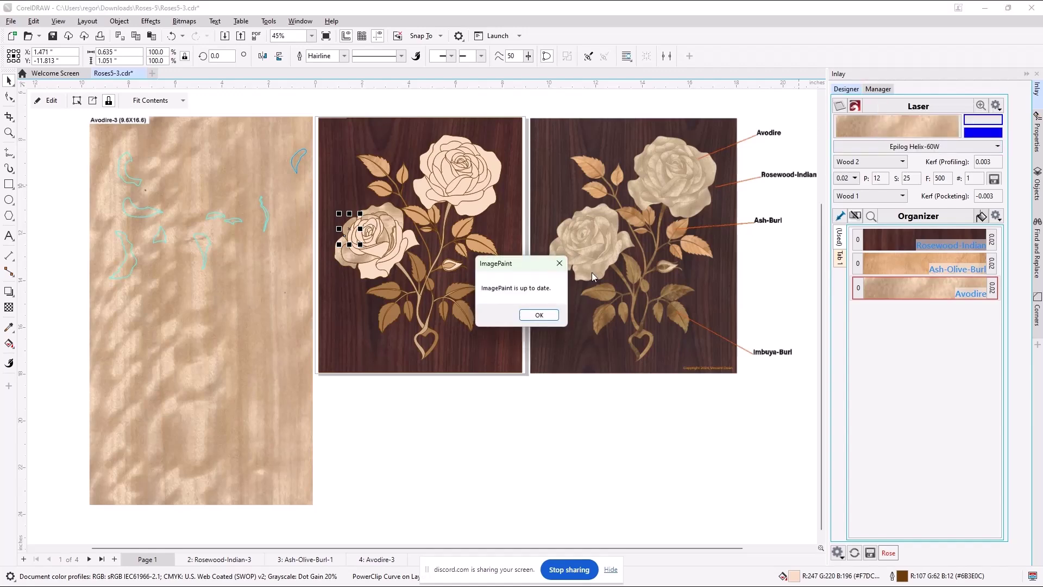
click(538, 316)
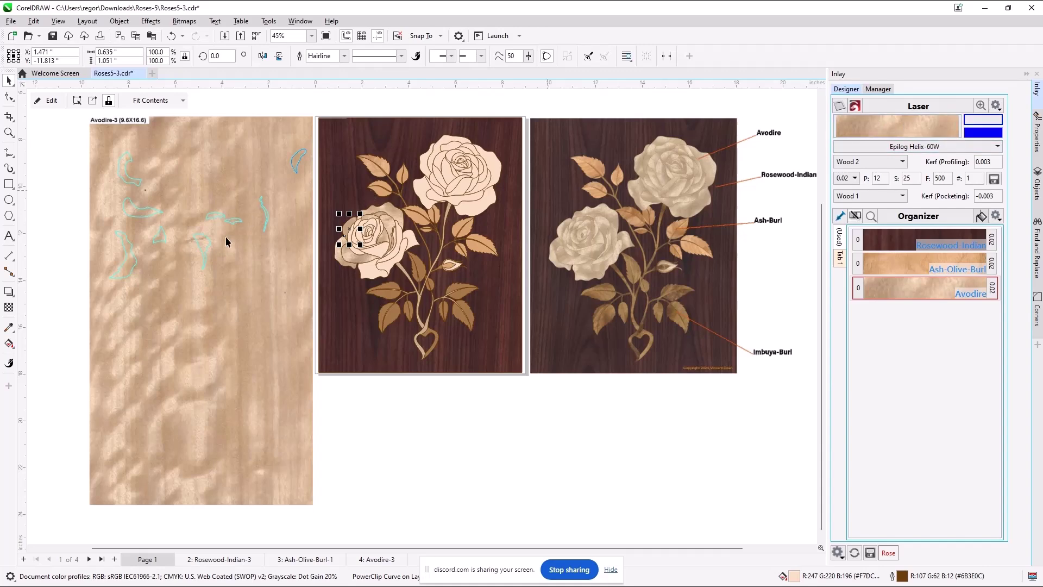
Step: Go to the Avodire-3 cutter page and switch the laser machine to Ortur Master 3-10W
click(378, 560)
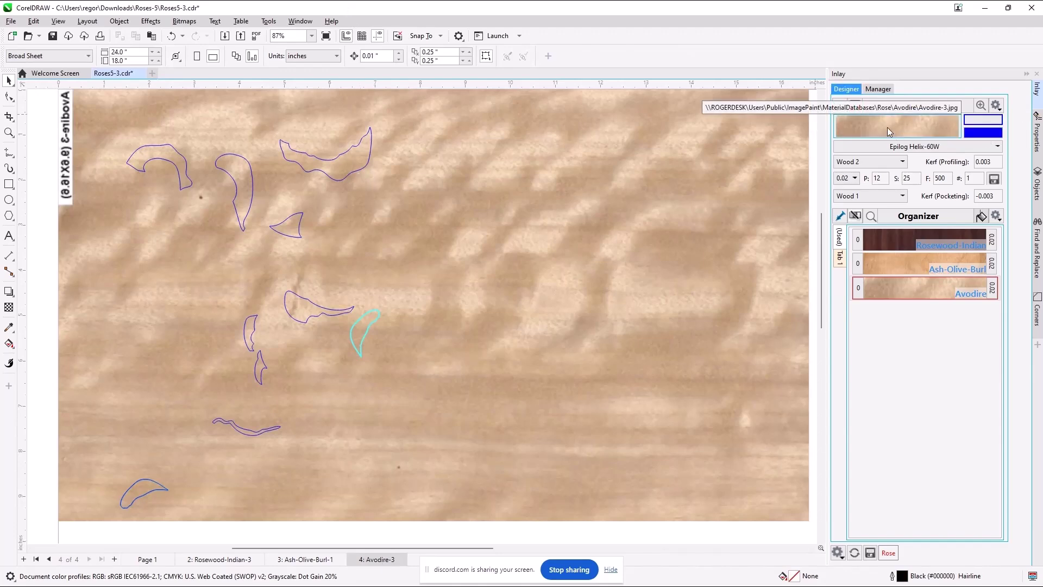
click(917, 150)
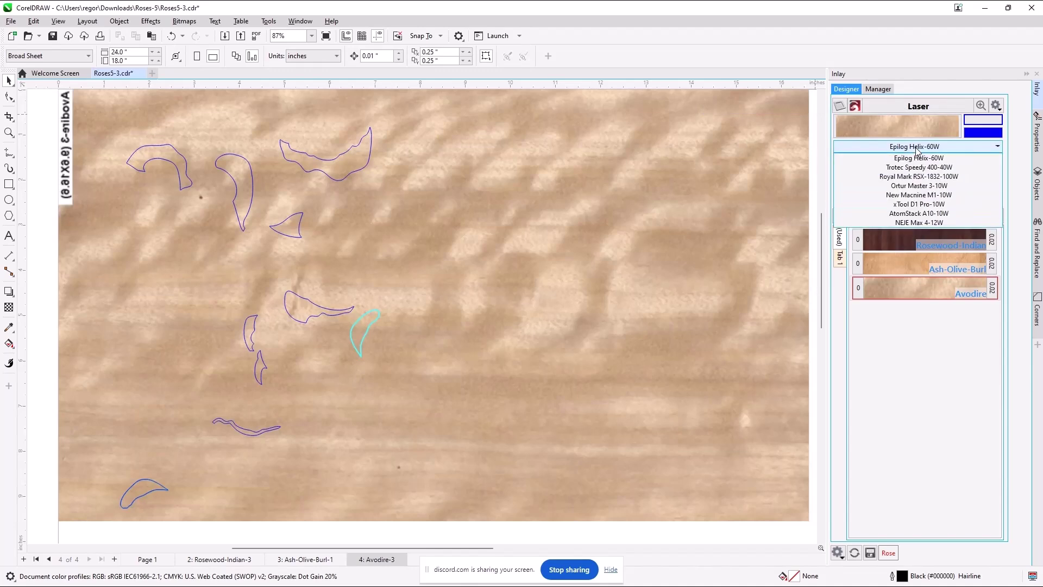
click(920, 187)
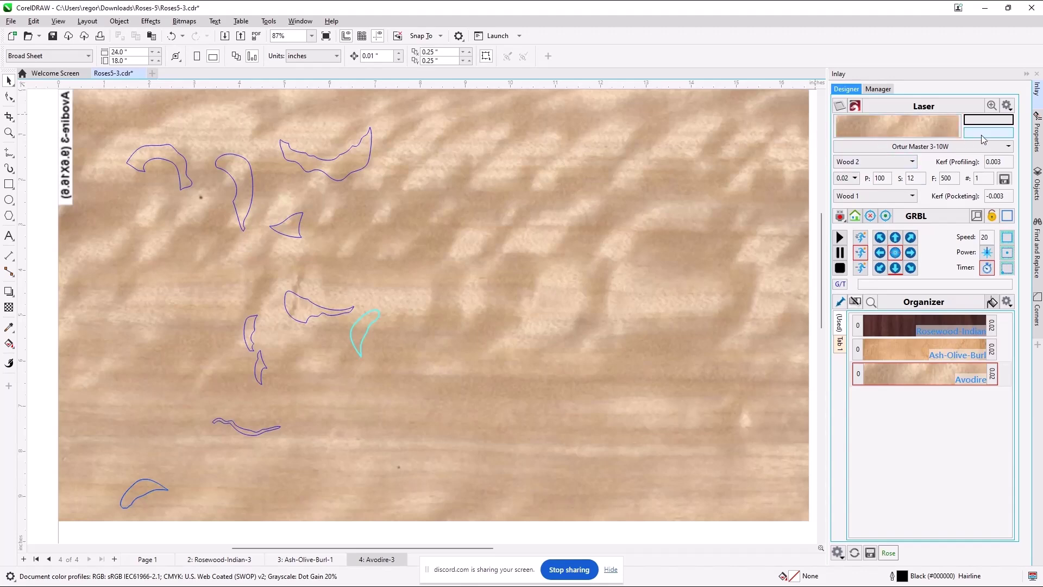
click(856, 108)
Step: Delete the pasted cyan petal outline from the Avodire-3 cutter page
click(366, 334)
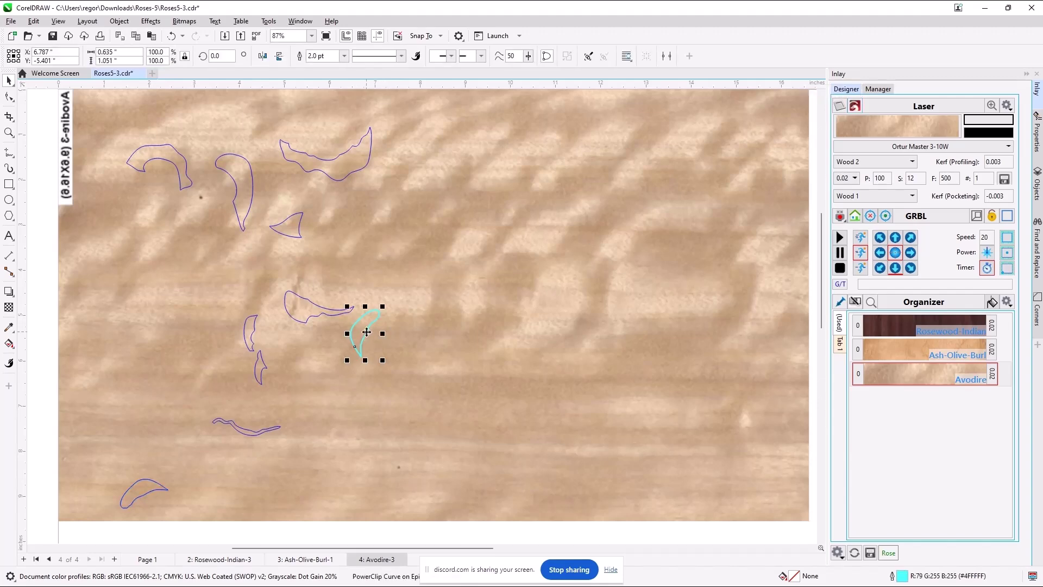
key(Escape)
scroll(398, 336, down, 3)
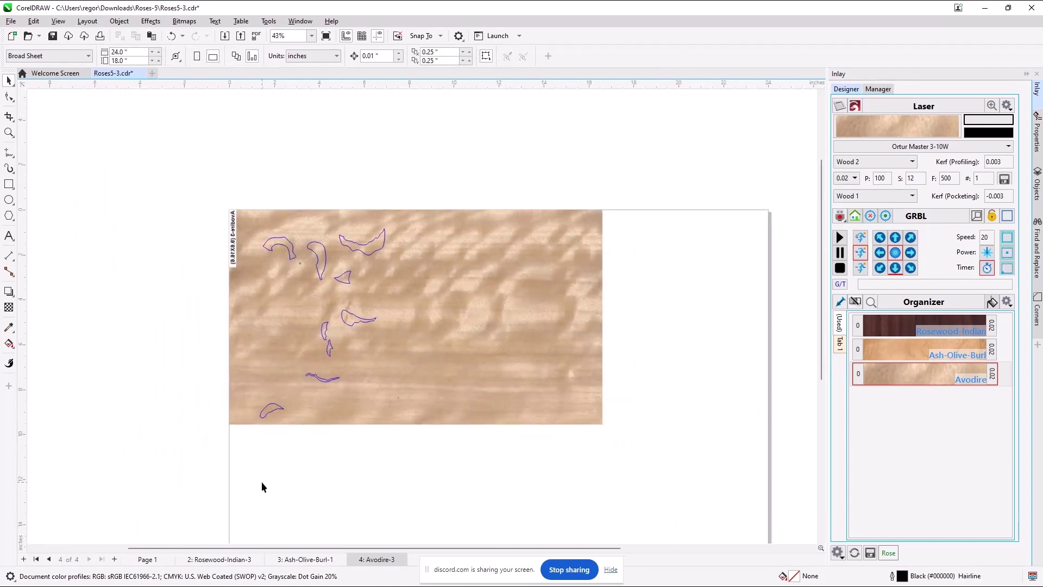
scroll(326, 274, down, 1)
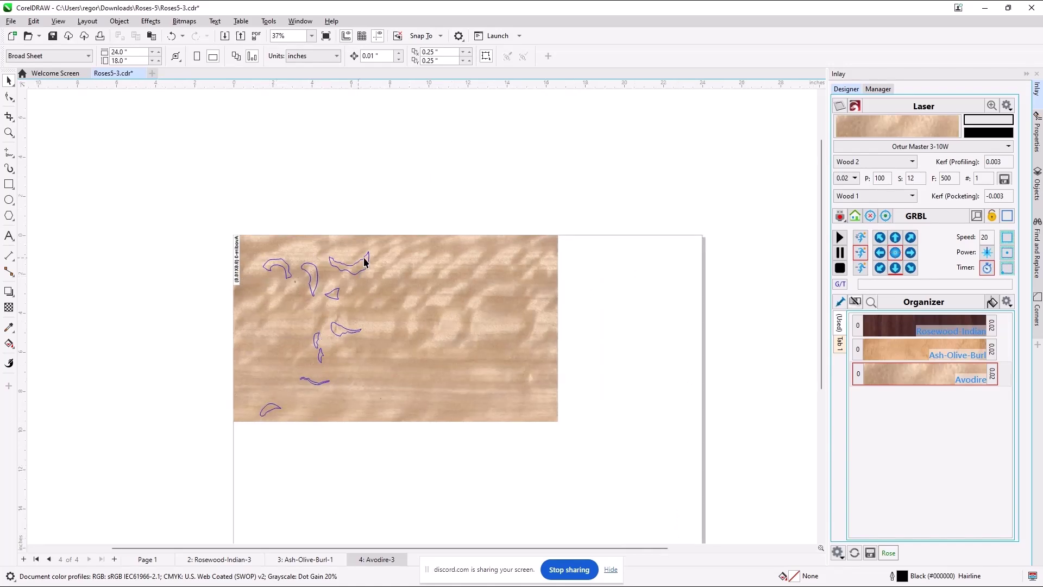
Step: Examine the cutter outlines on the Avodire-3 page closely and check the outline width of the large crescent petal
scroll(278, 268, up, 5)
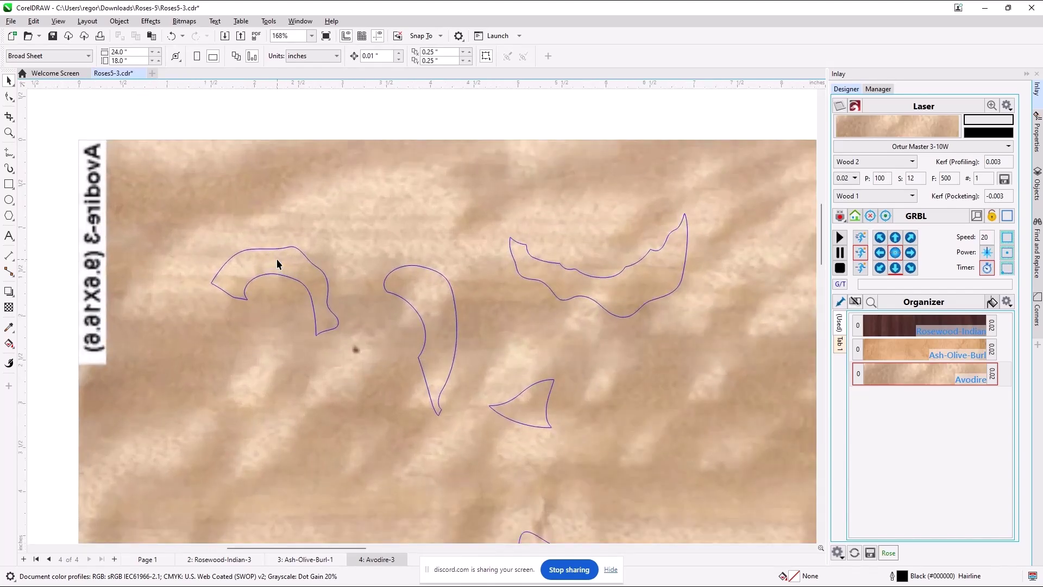
scroll(278, 267, down, 5)
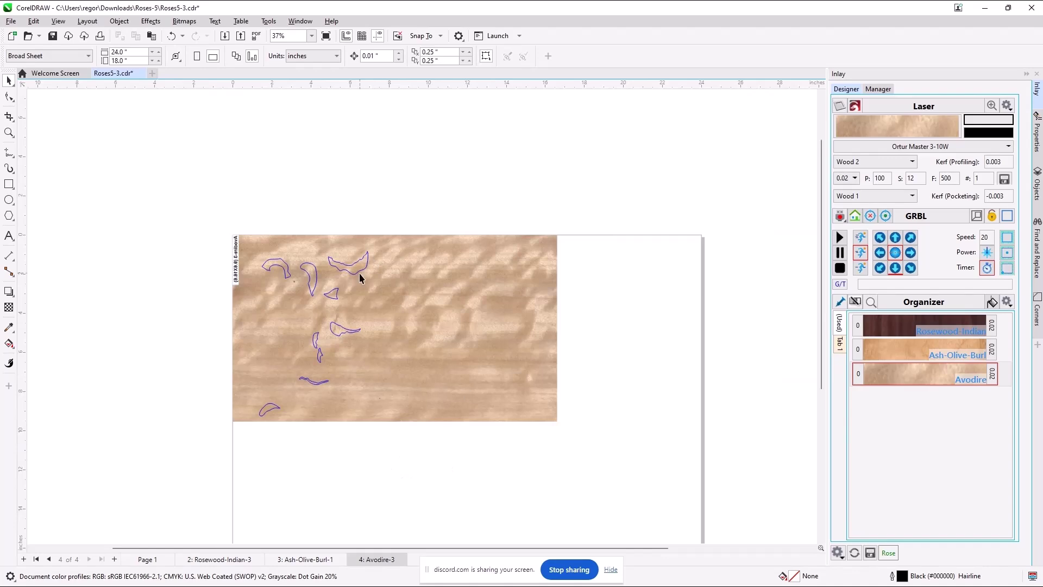
scroll(358, 272, up, 2)
scroll(358, 270, up, 7)
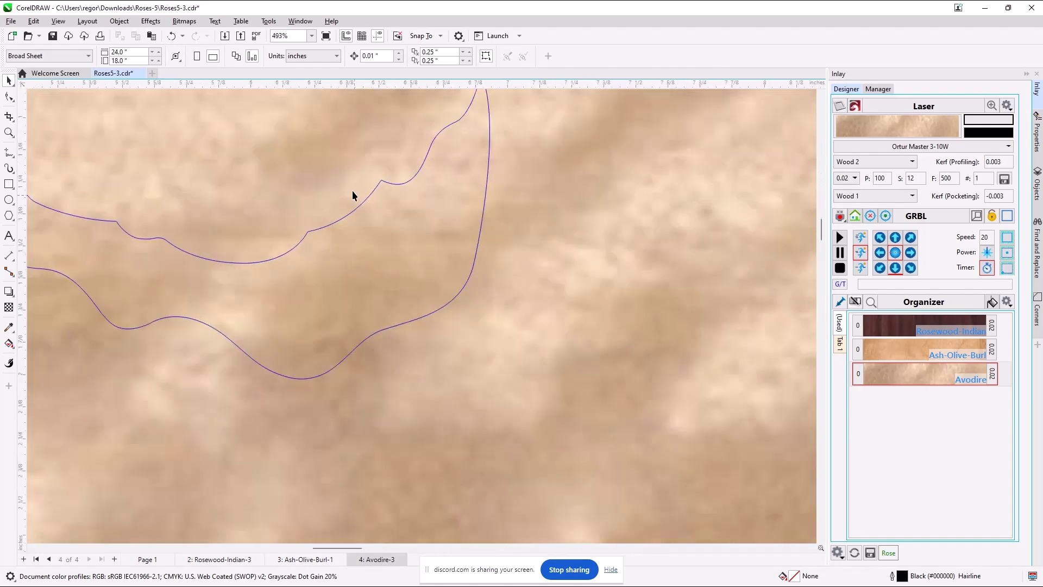
click(352, 210)
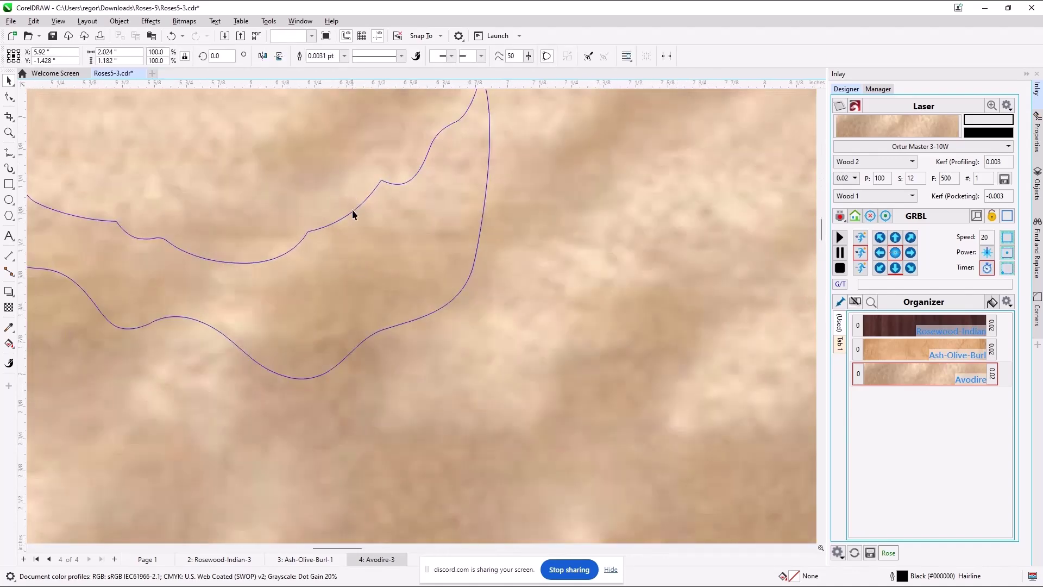
click(322, 54)
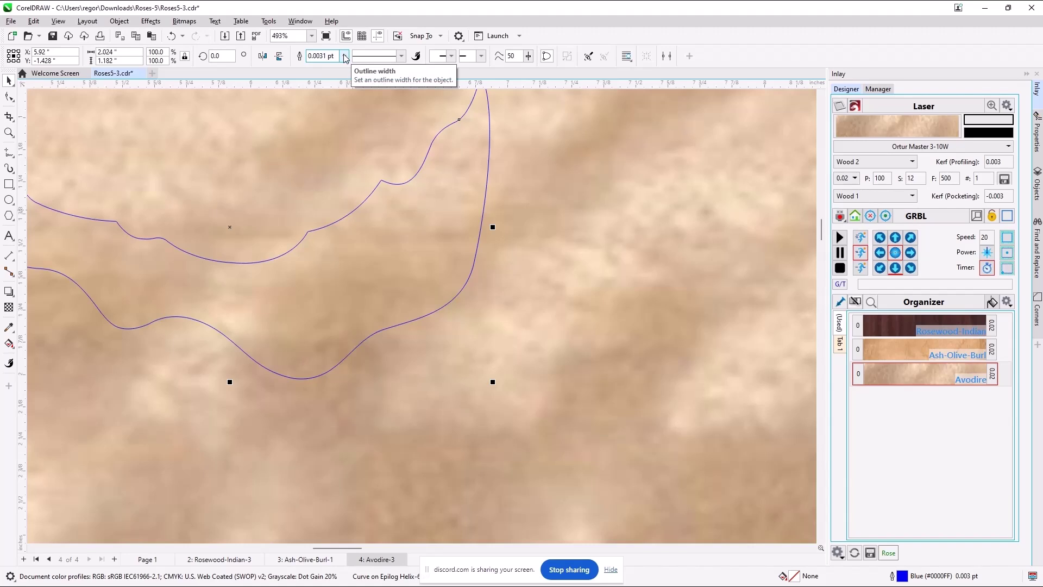
scroll(462, 282, down, 8)
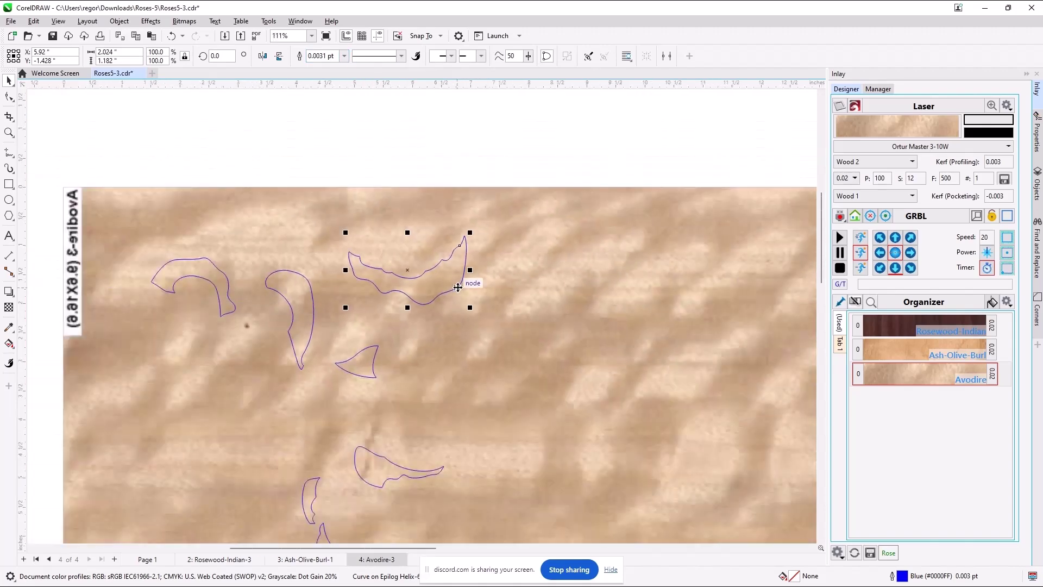
Step: Return to Page 1 and create profile cutter paths for the Avodire material with the Ortur Master 3-10W laser
click(138, 559)
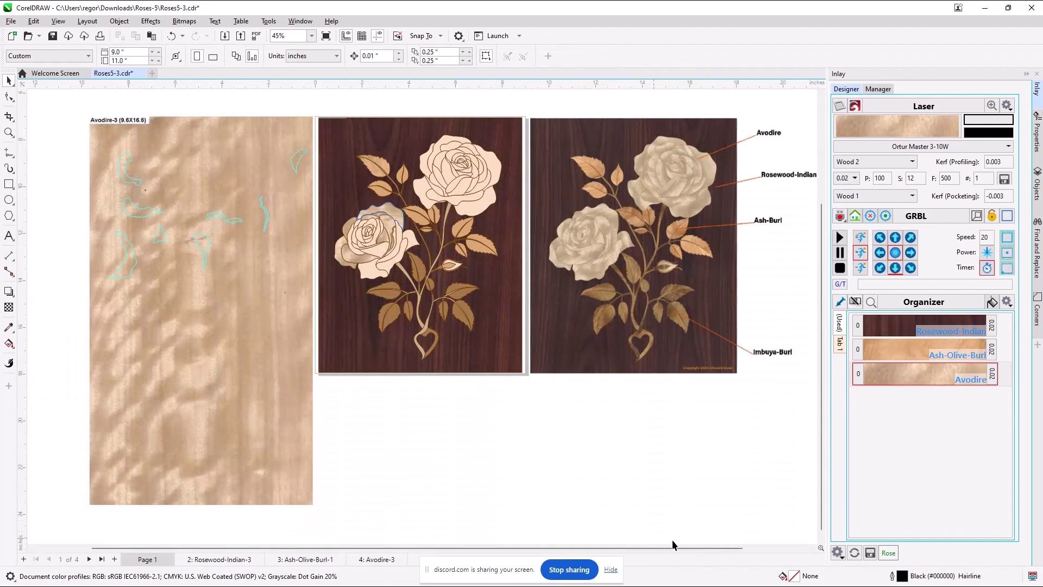
right_click(903, 375)
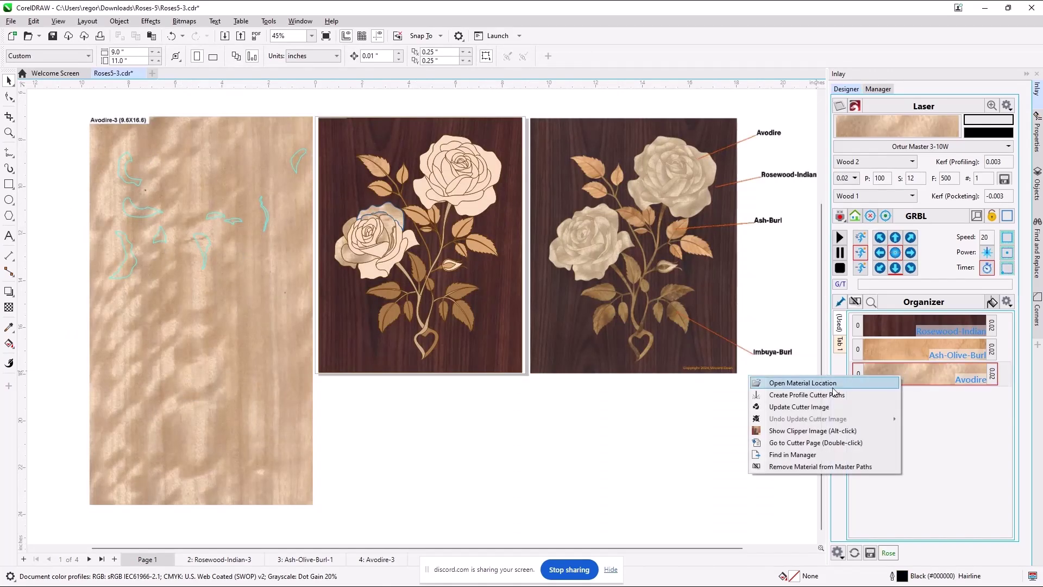
click(809, 395)
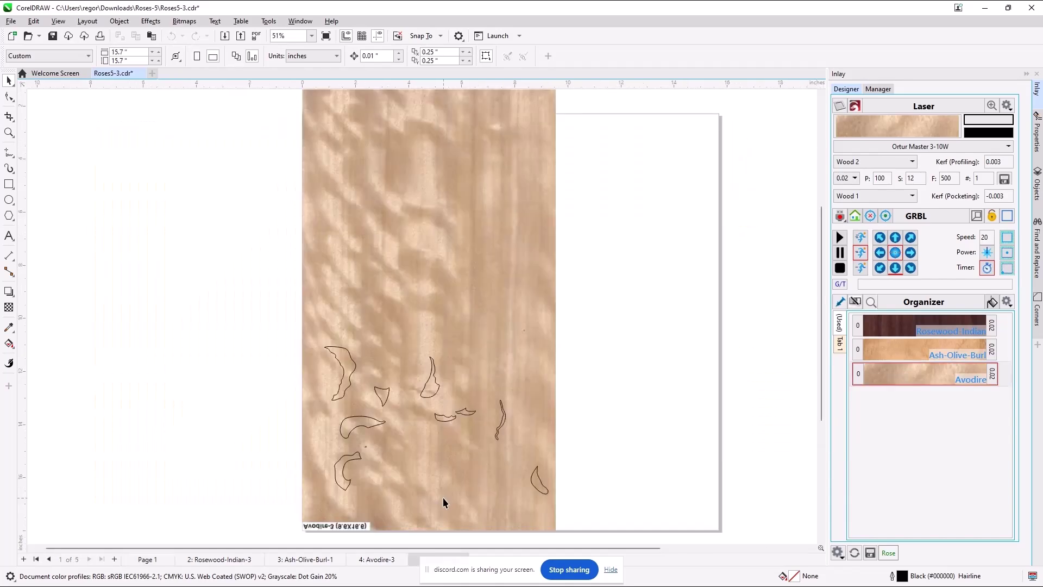
Step: Compare the new cutter paths with the earlier Avodire-3 cutter page and go back to Page 1
click(370, 562)
click(376, 562)
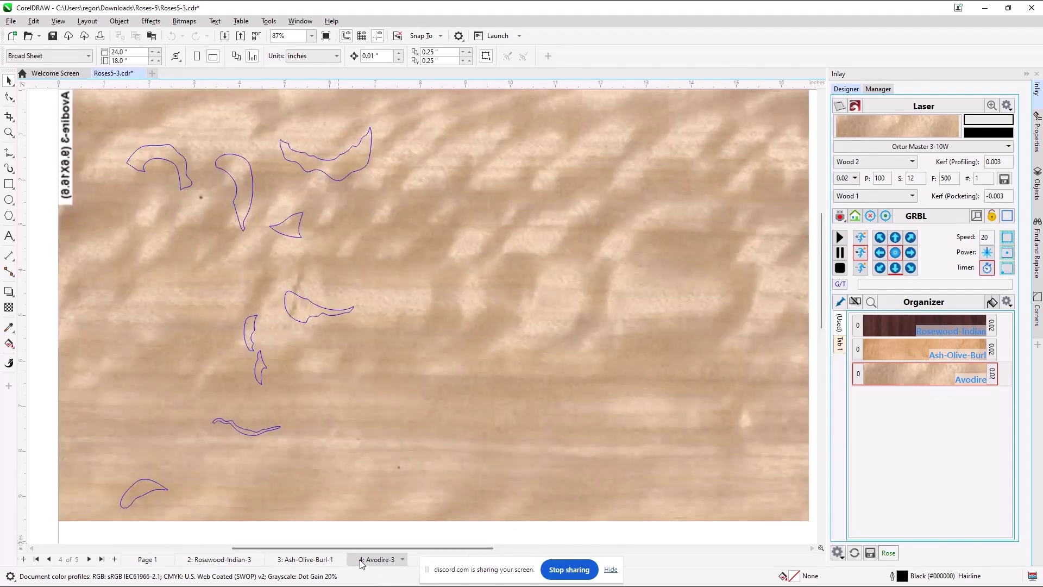
click(145, 560)
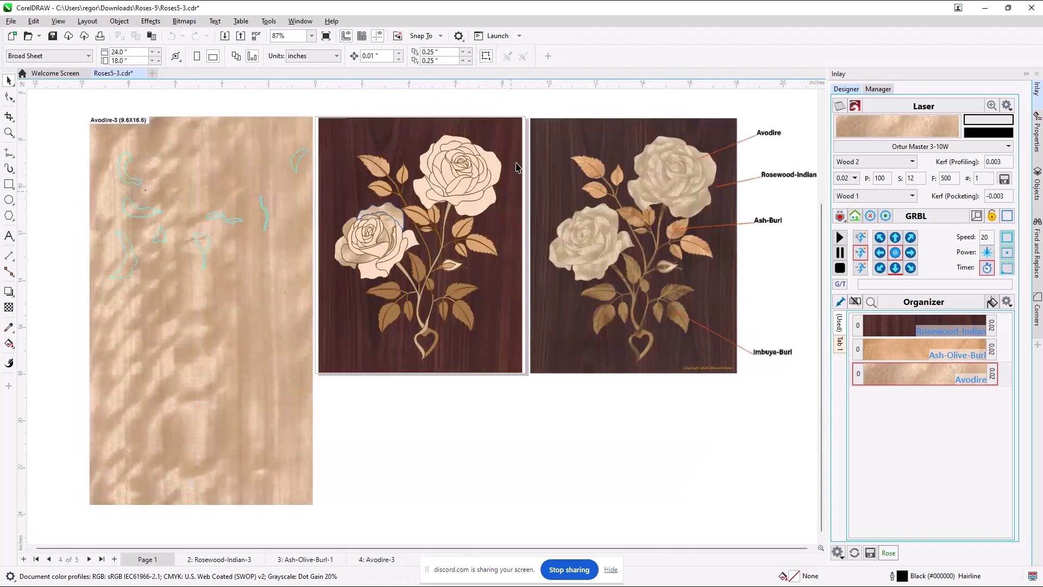
Step: Open the Avodire-3 cutter page and review its Epilog Helix-60W layer and outlines in the object list
click(379, 560)
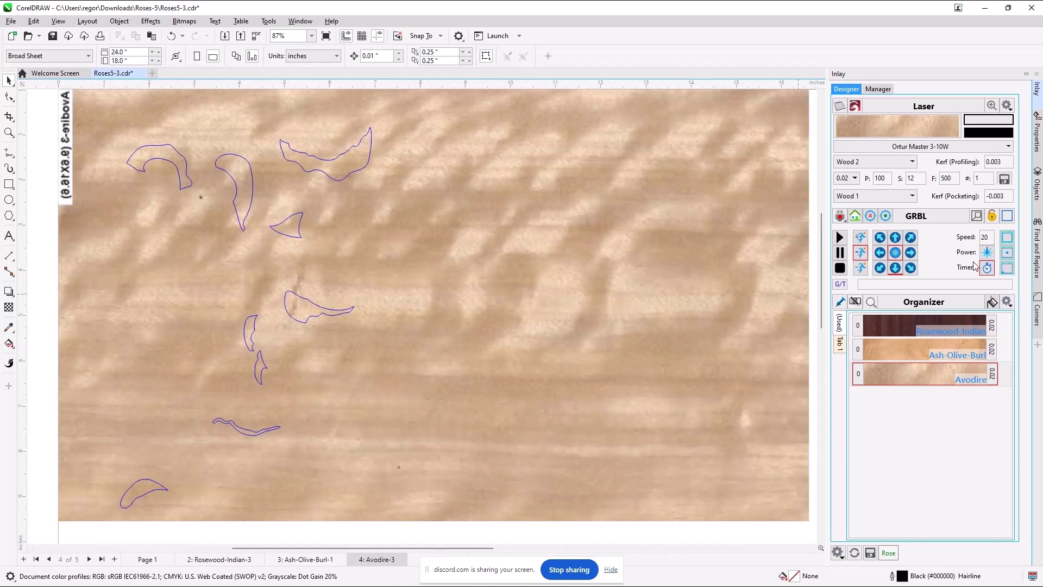
click(1037, 185)
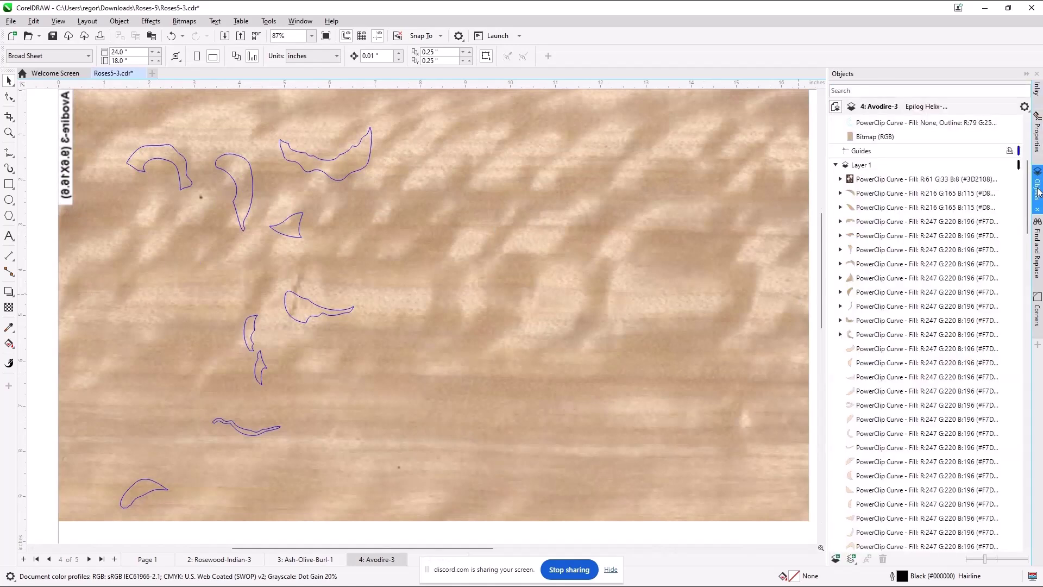
click(554, 384)
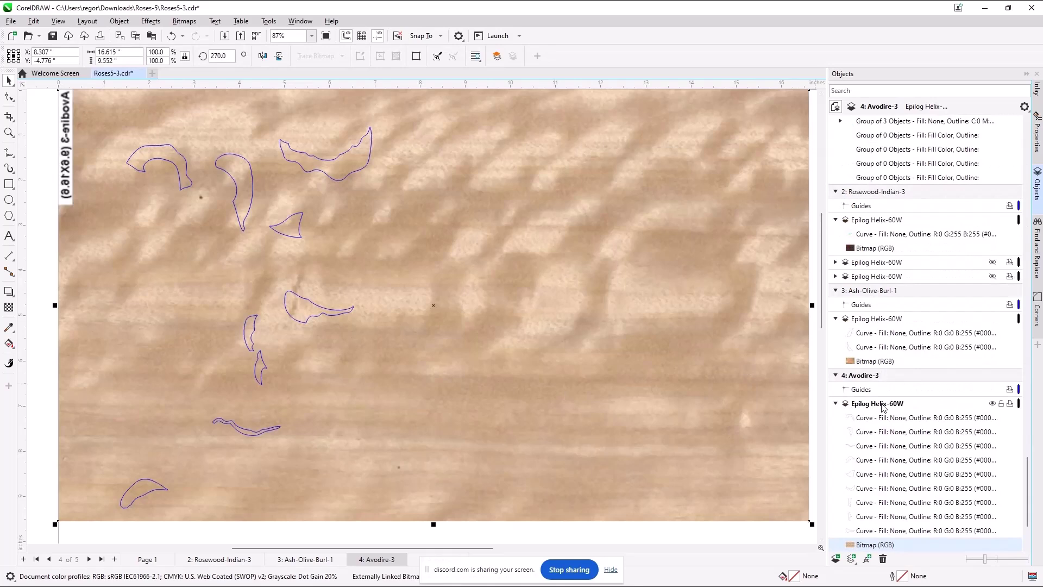
click(837, 405)
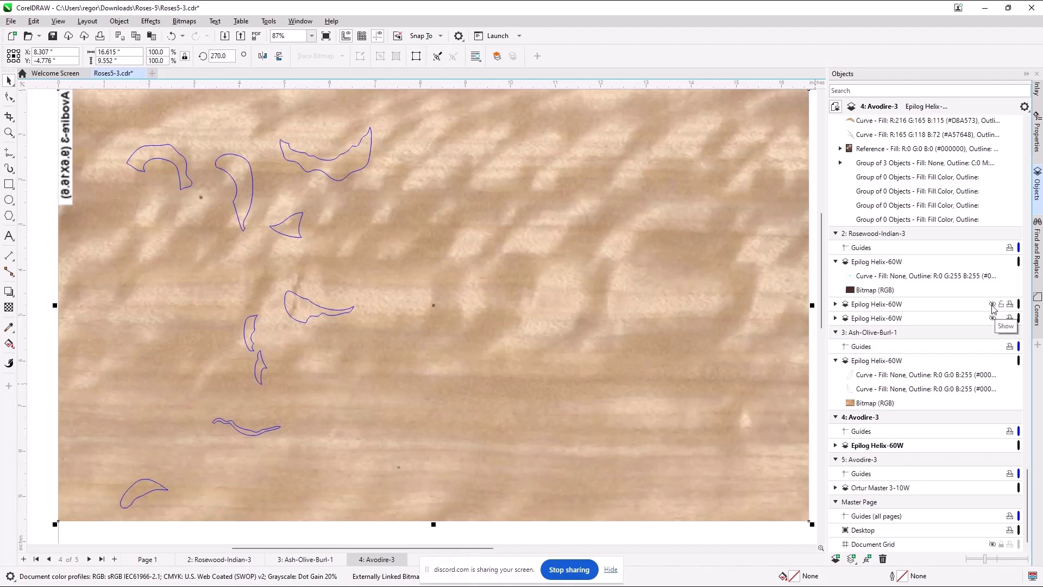
Step: Inspect the Epilog Helix-60W layers of the Rosewood-Indian-3 page and select the cyan cutter curve
click(883, 307)
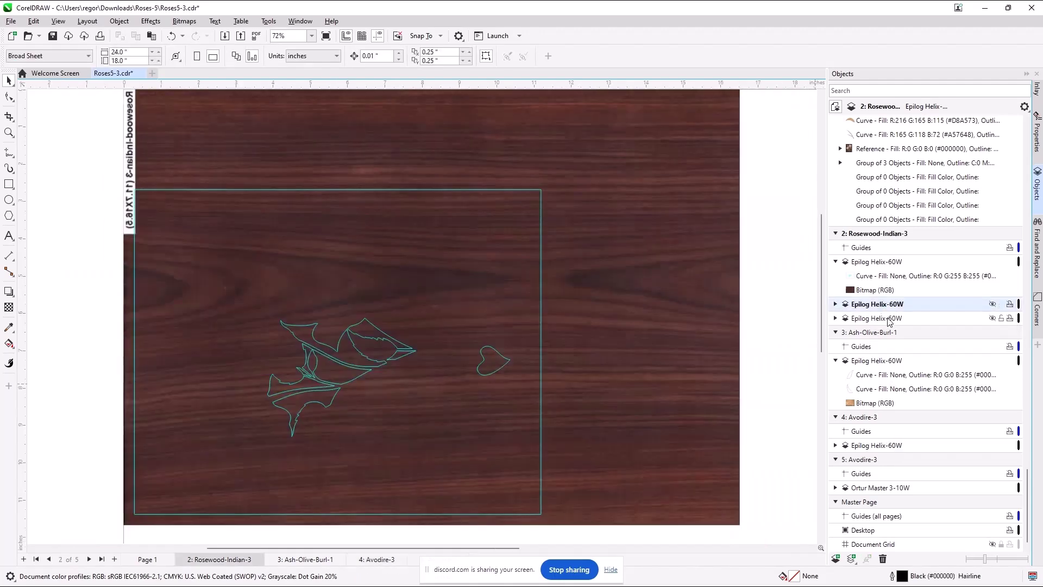
click(889, 320)
click(894, 306)
click(894, 276)
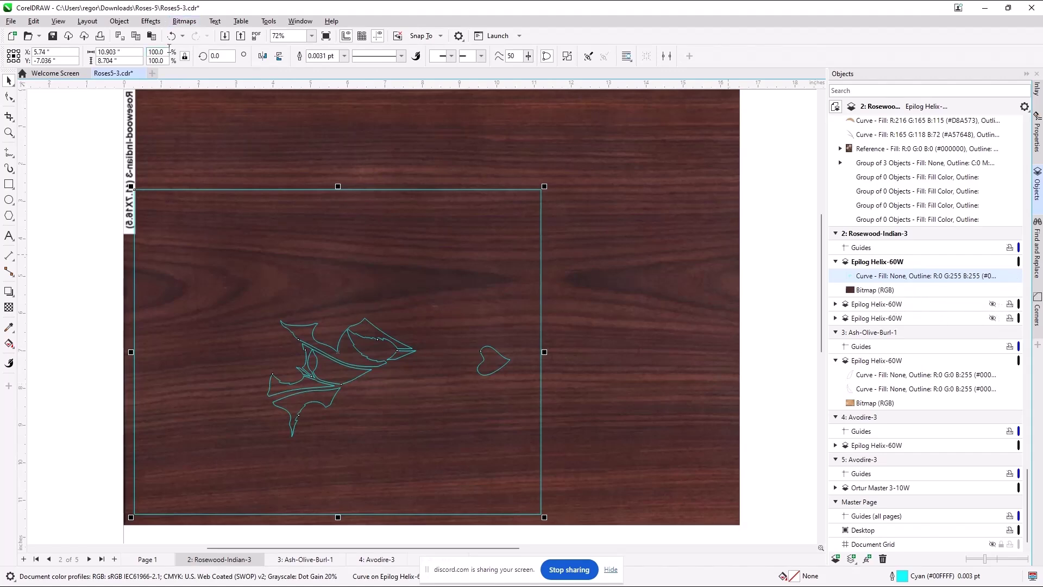
Step: Check the Rosewood-Indian-3 cutter outlines in Wireframe view, restore the Enhanced view and return to Page 1
click(58, 22)
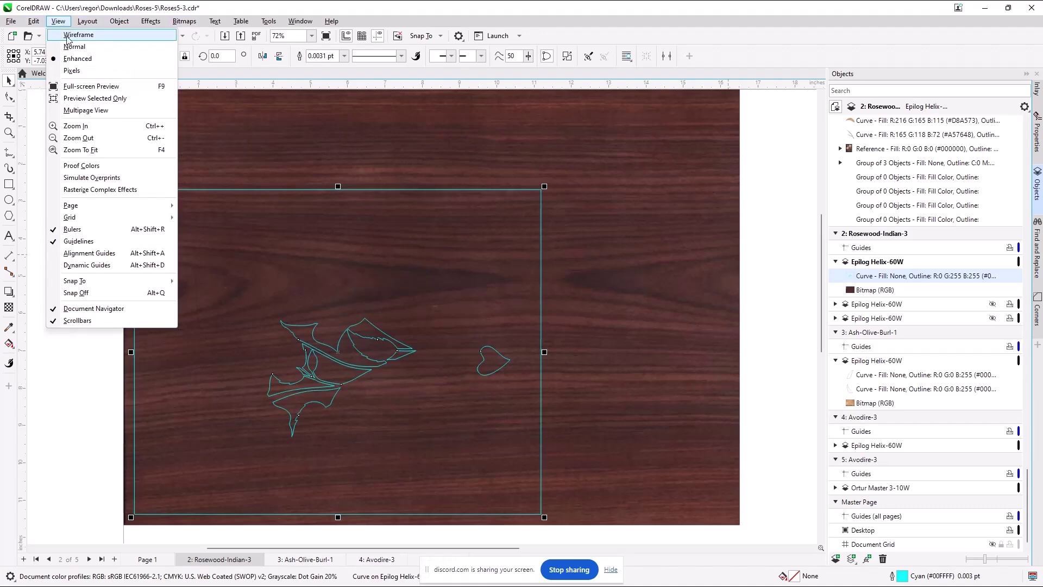
click(70, 35)
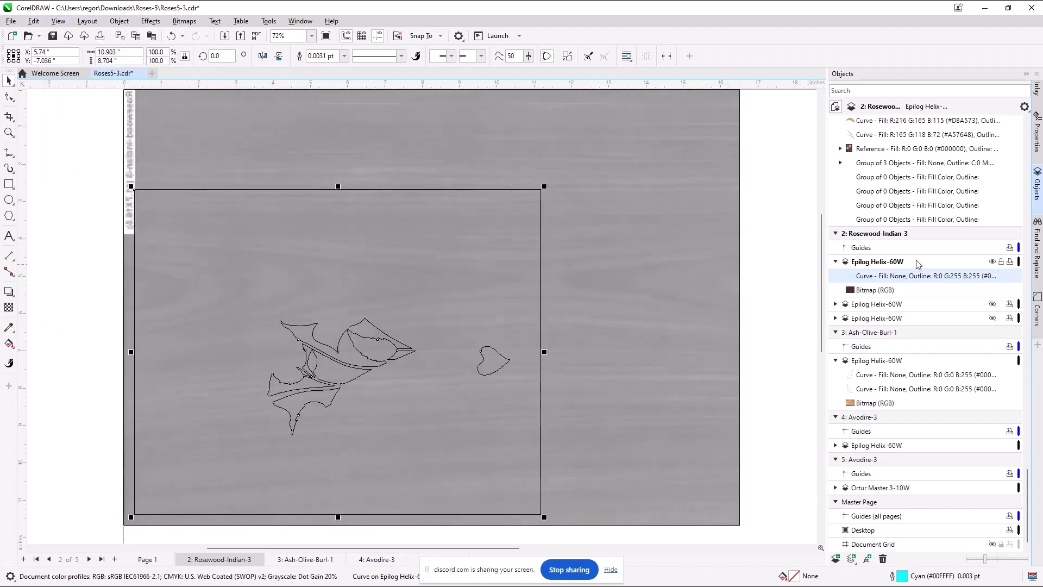
scroll(918, 264, up, 3)
scroll(918, 263, up, 2)
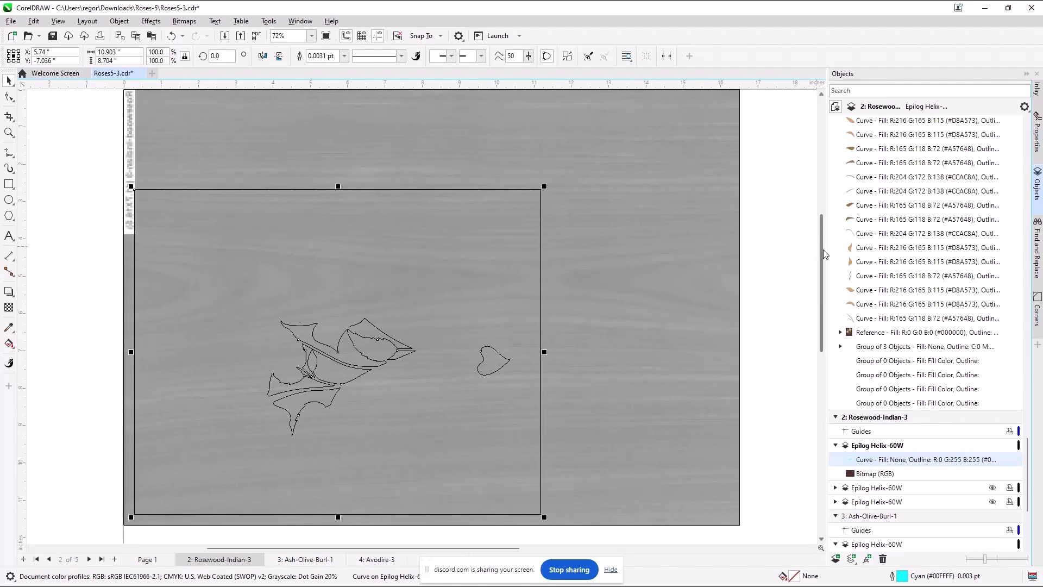
scroll(513, 389, up, 5)
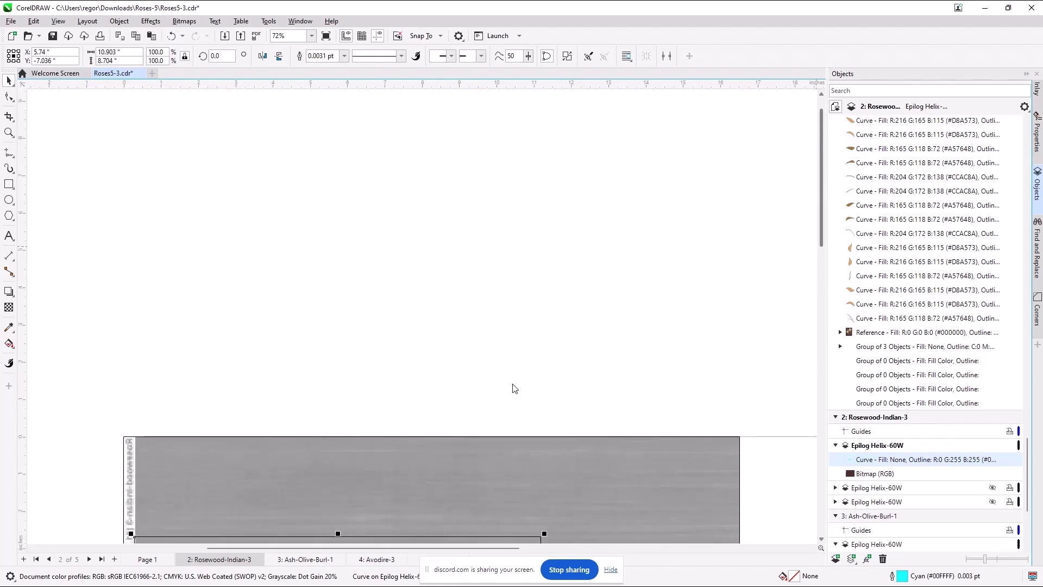
click(58, 20)
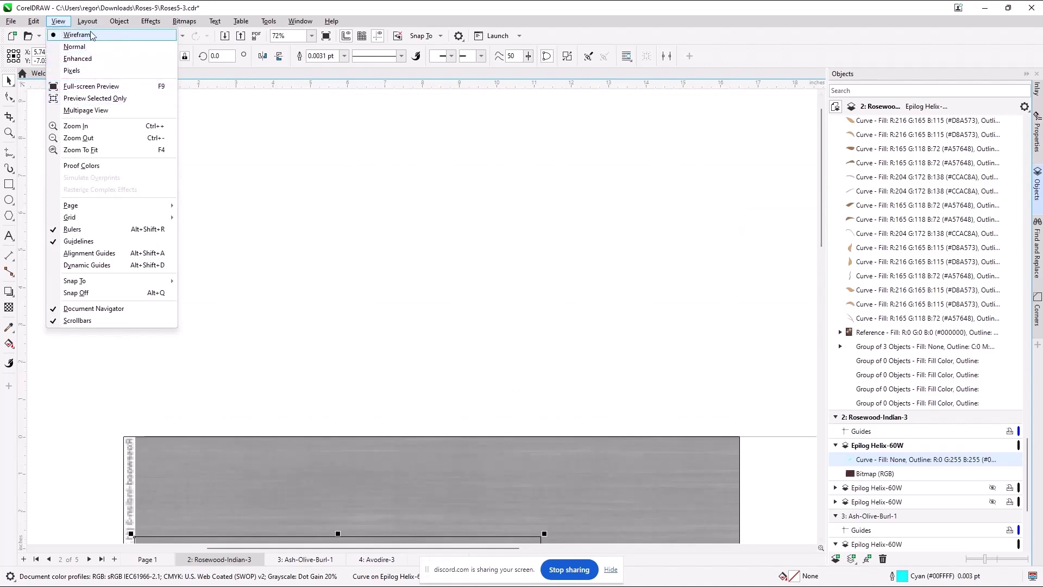
click(92, 60)
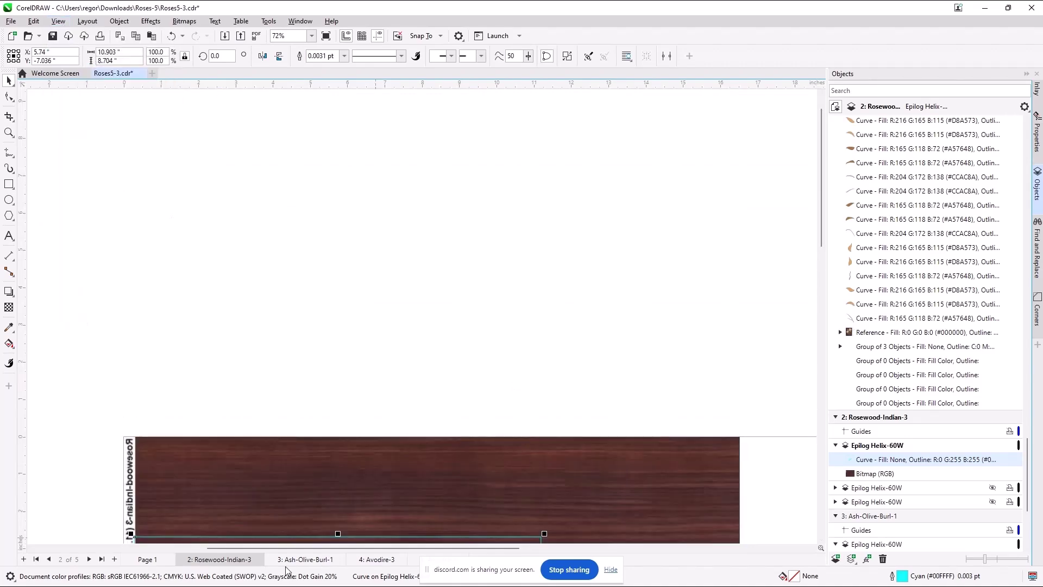
click(146, 560)
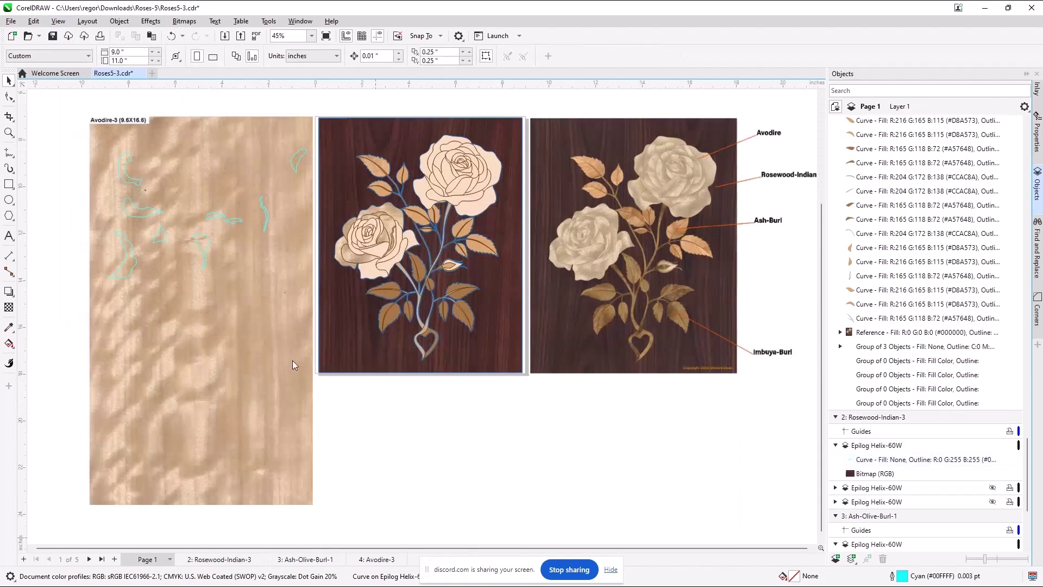
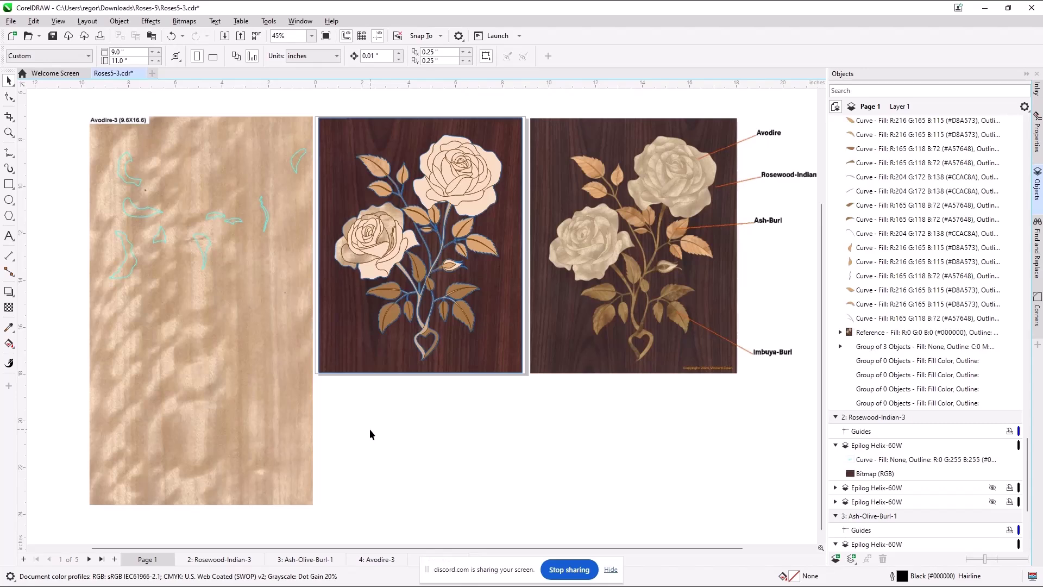
Step: Try Imbuya-Burl veneer on the upper rose's outer right petal and replace it with Ash-Olive-Burl
scroll(371, 428, up, 2)
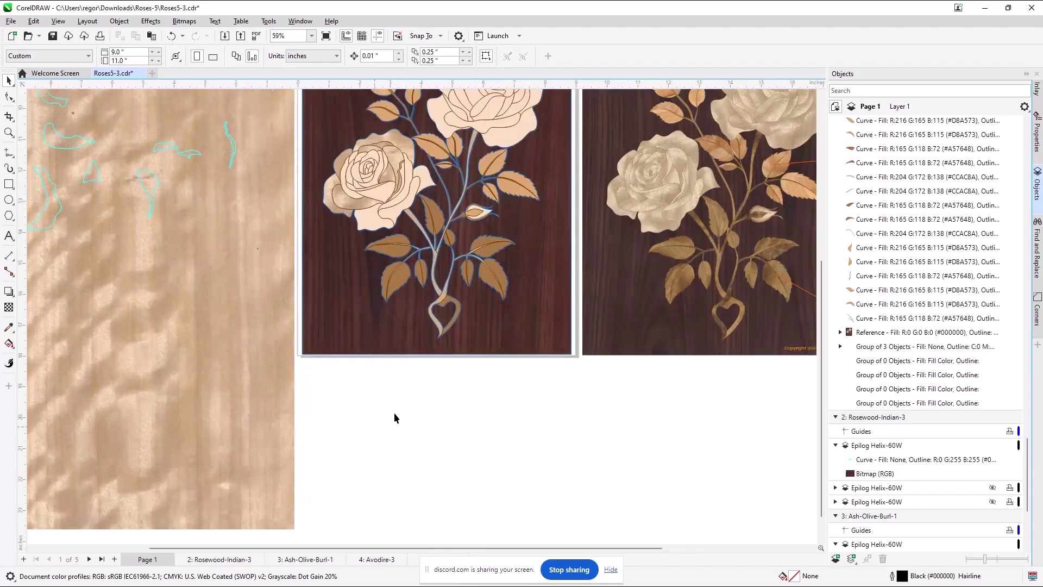
scroll(418, 416, down, 4)
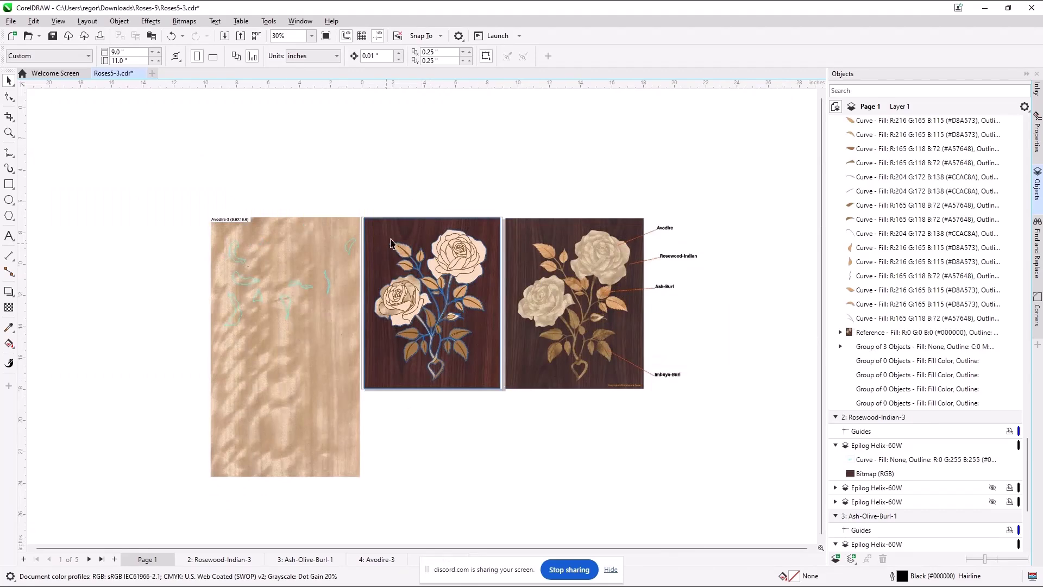
click(1037, 88)
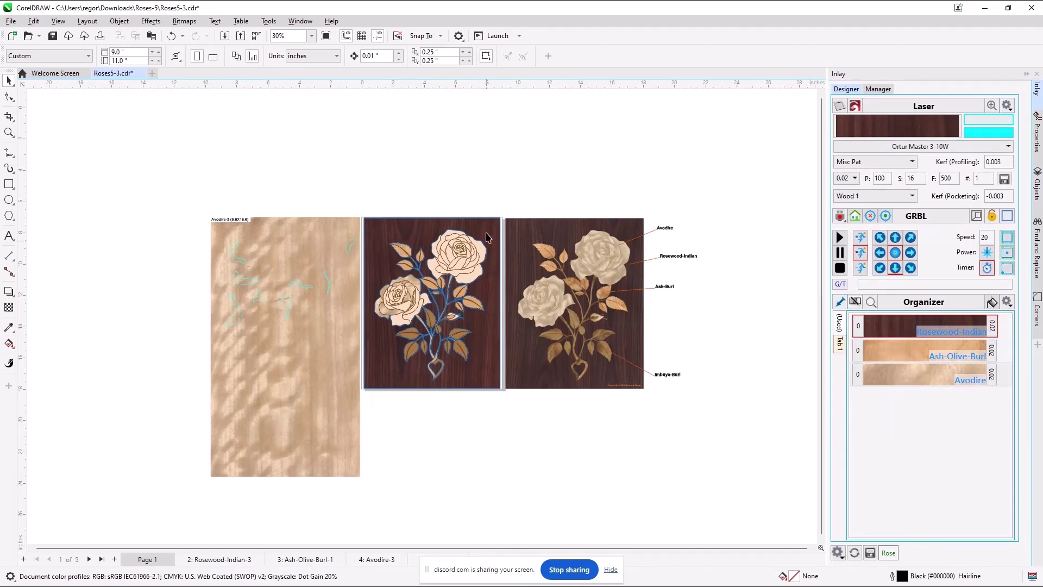
click(481, 252)
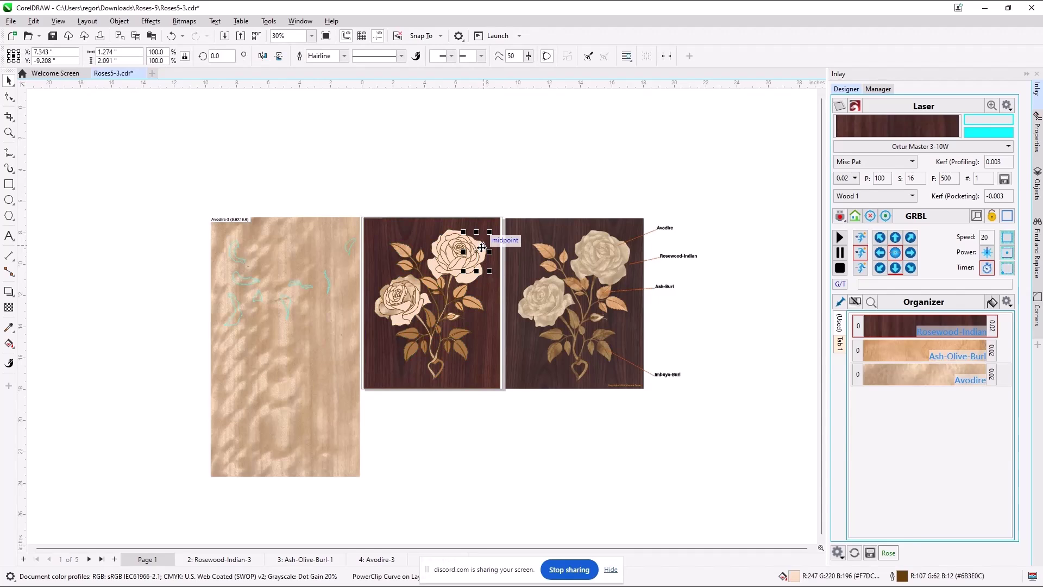
click(840, 345)
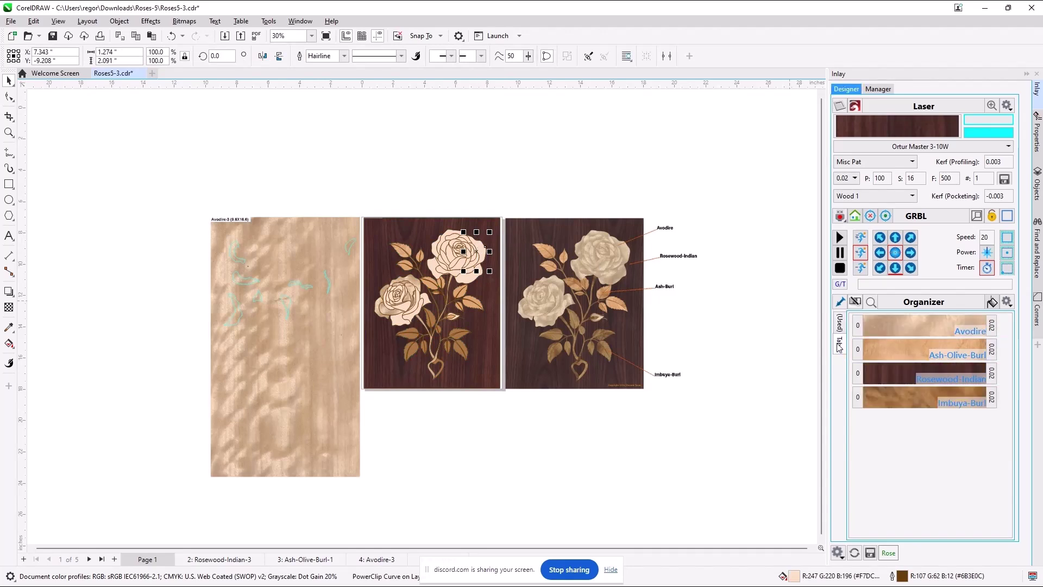
click(885, 399)
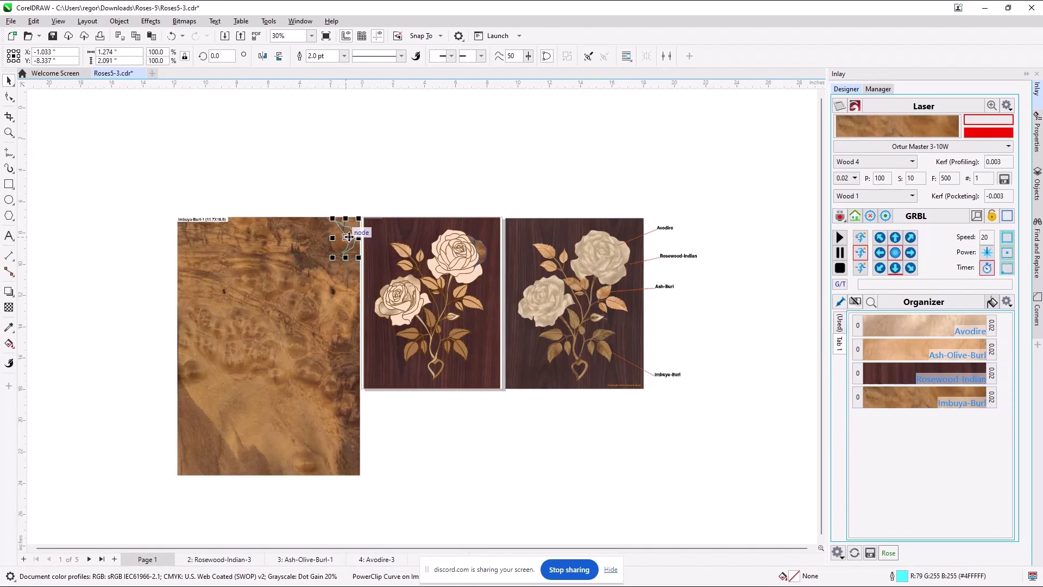
click(920, 346)
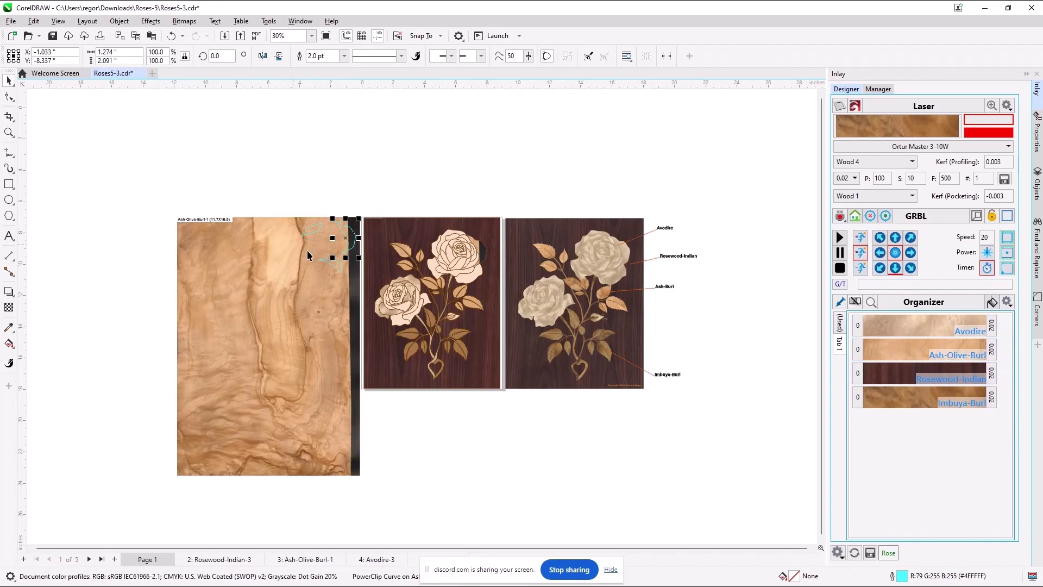
Step: Move the petal's outline on the Ash-Olive-Burl sheet to about X -8.1, Y -10.8 inches and deselect it
drag(347, 234, 234, 274)
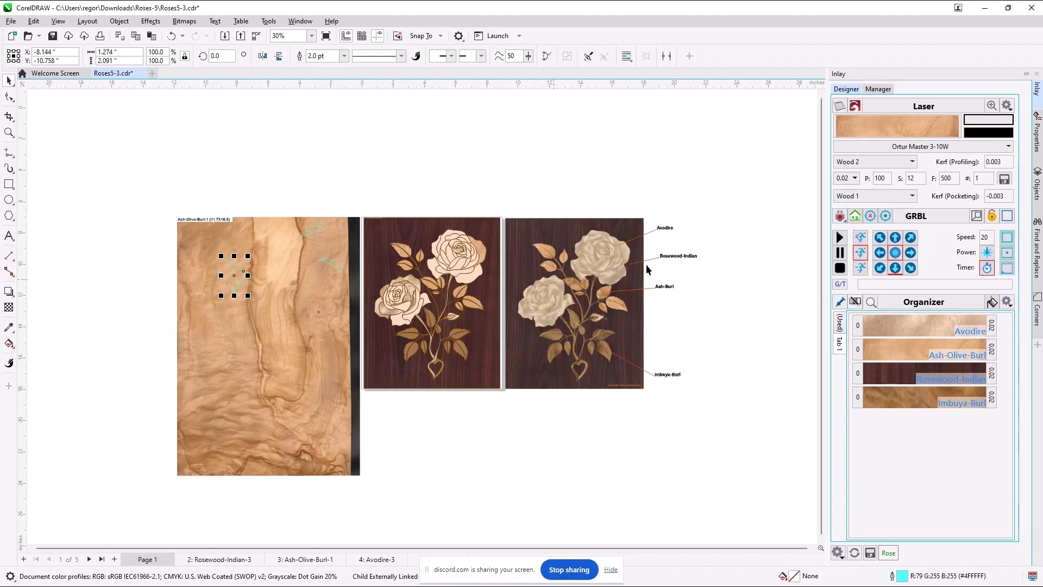
mouse_move(910, 327)
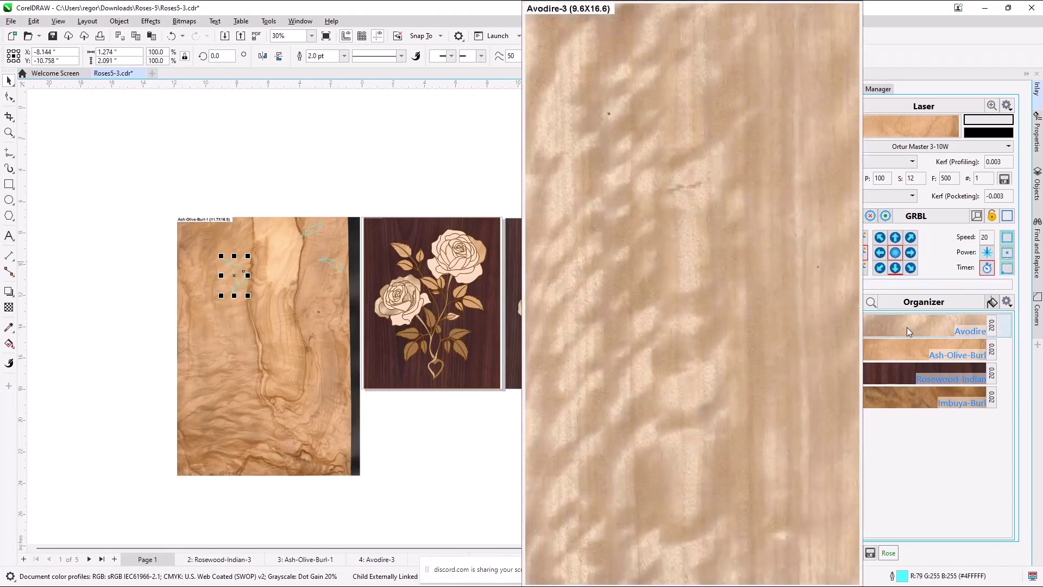
mouse_move(890, 374)
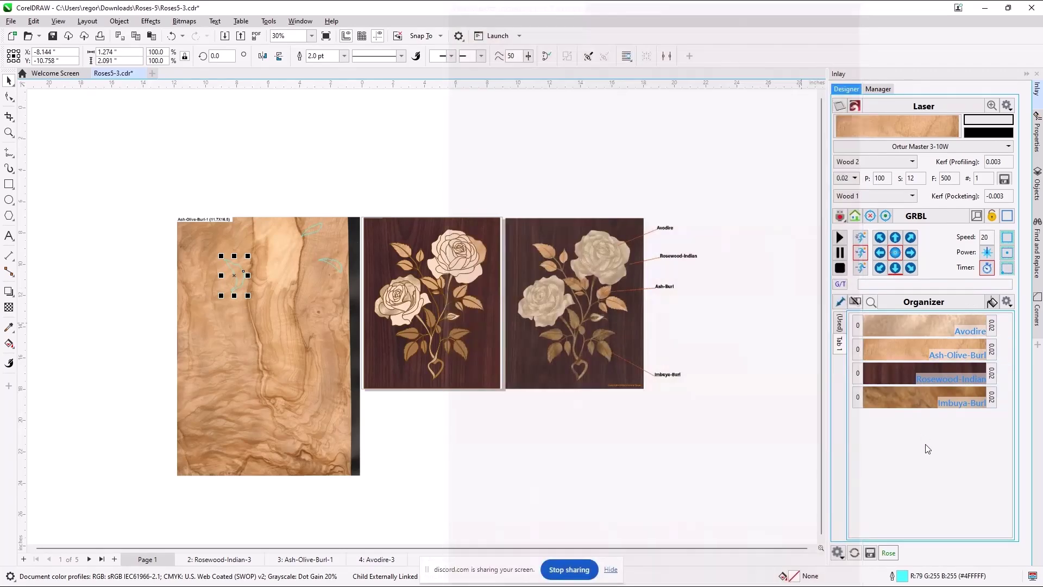
click(713, 281)
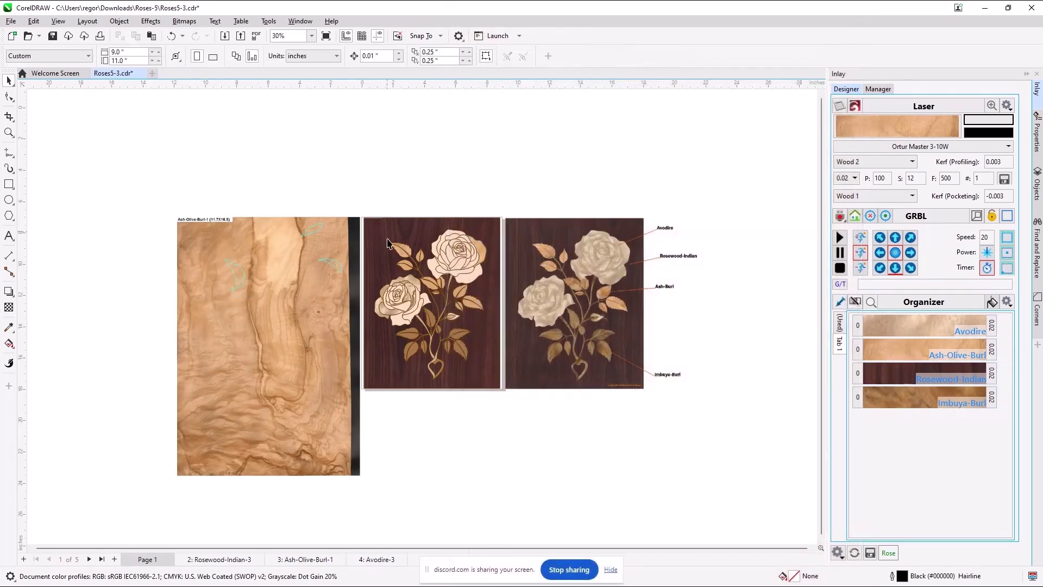
Step: Rotate the petal's veneer outline to about 173.4 degrees and reposition it at about X -6.7, Y -10.9 inches over the dark grain line
click(479, 253)
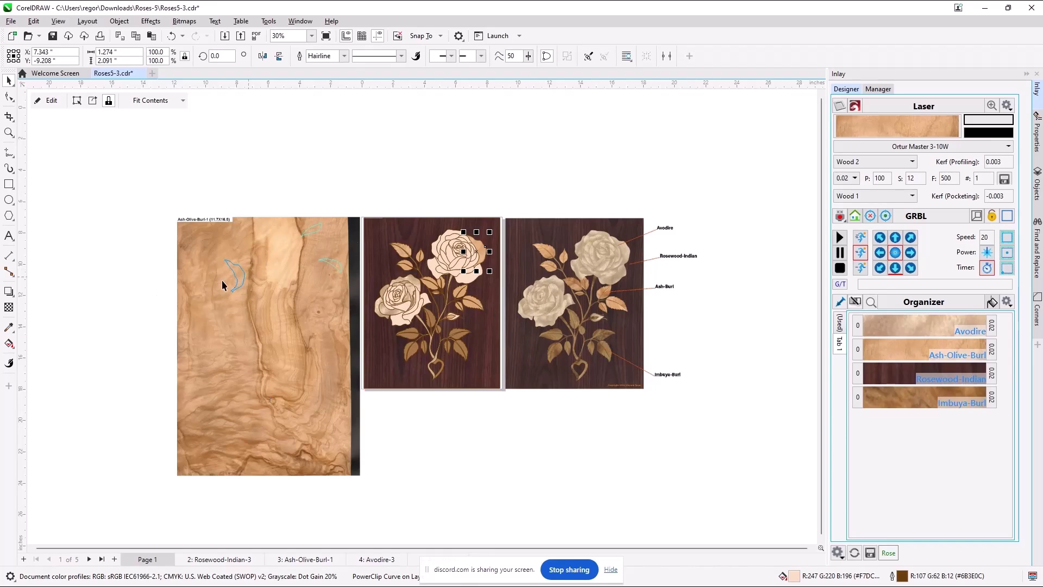
drag(236, 278, 266, 300)
click(254, 279)
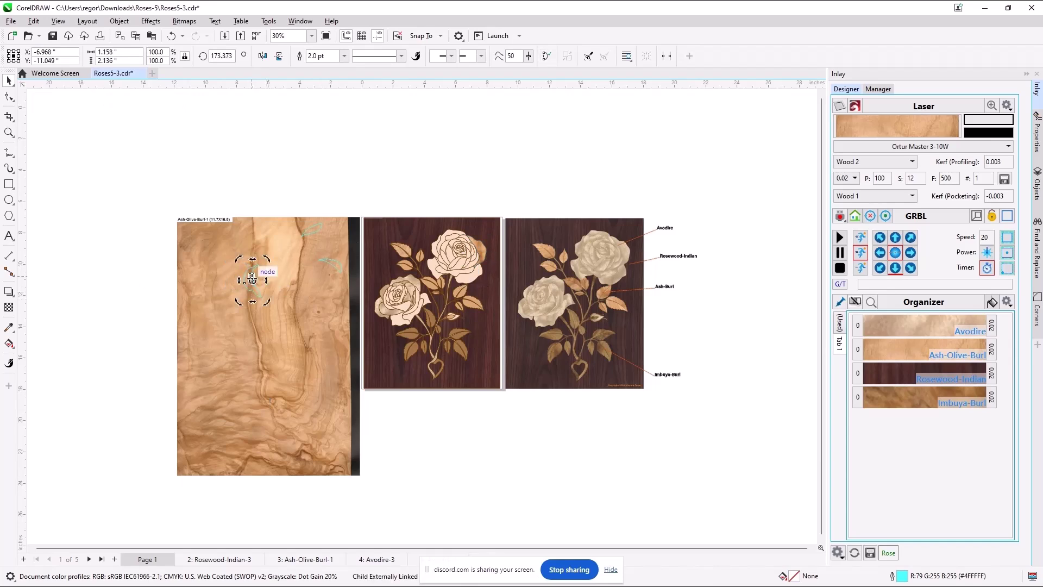
click(247, 269)
drag(248, 271, 258, 282)
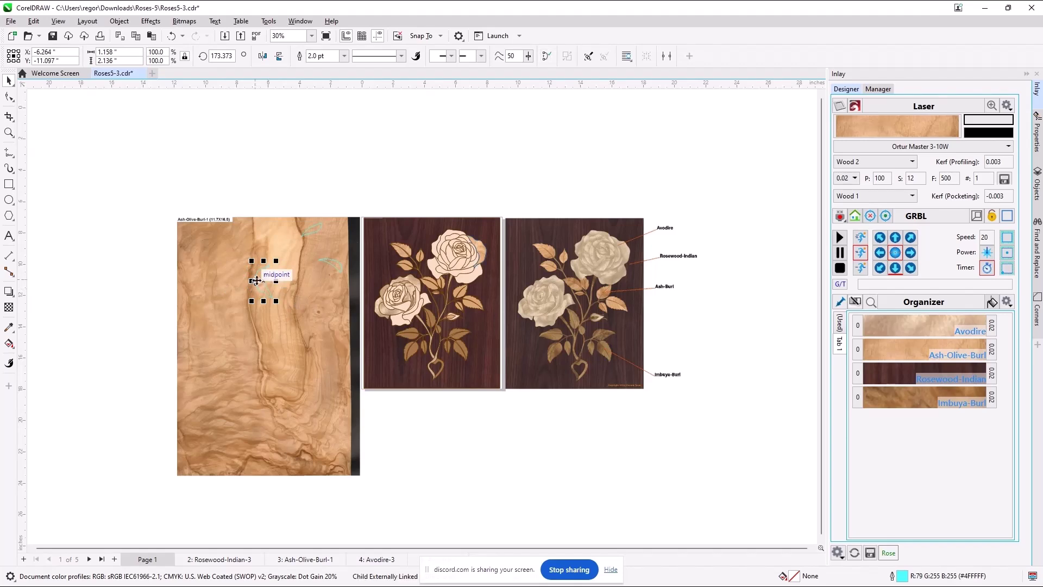
drag(262, 280, 255, 278)
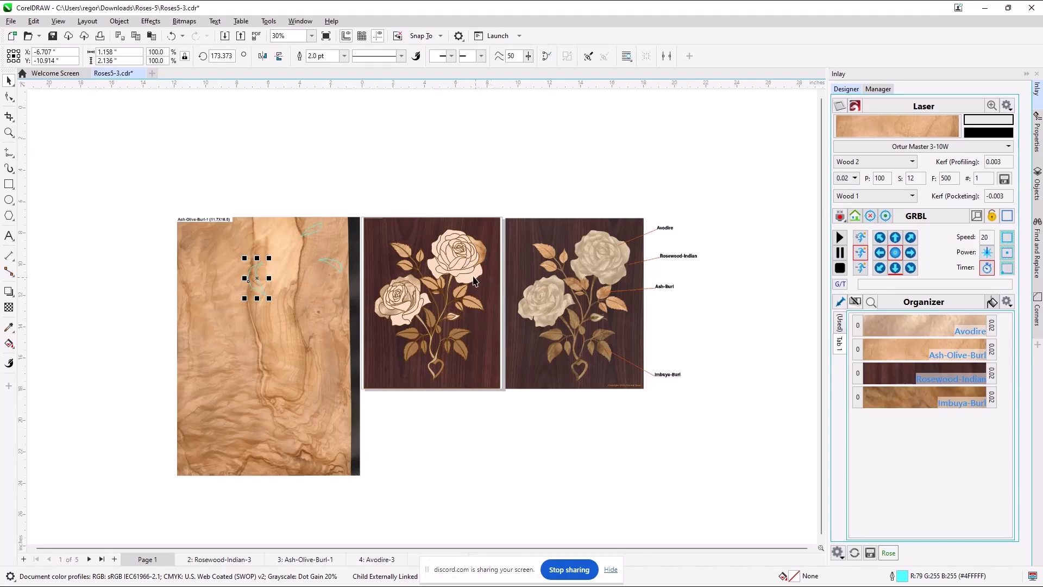
Step: Find all objects on the current page matching the upper rose's lower petal and fill them with Ash-Olive-Burl veneer
click(466, 267)
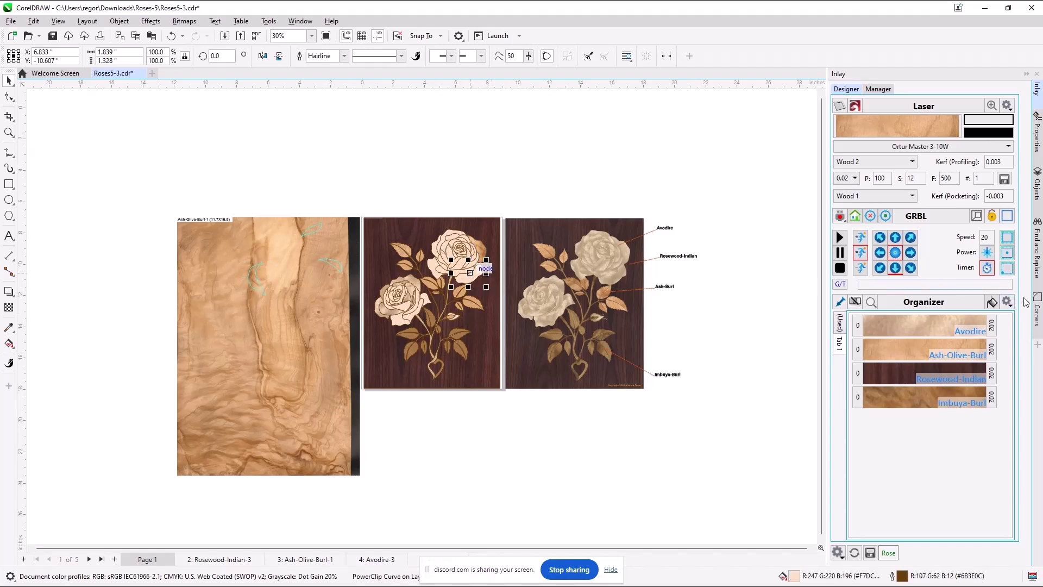
click(1039, 249)
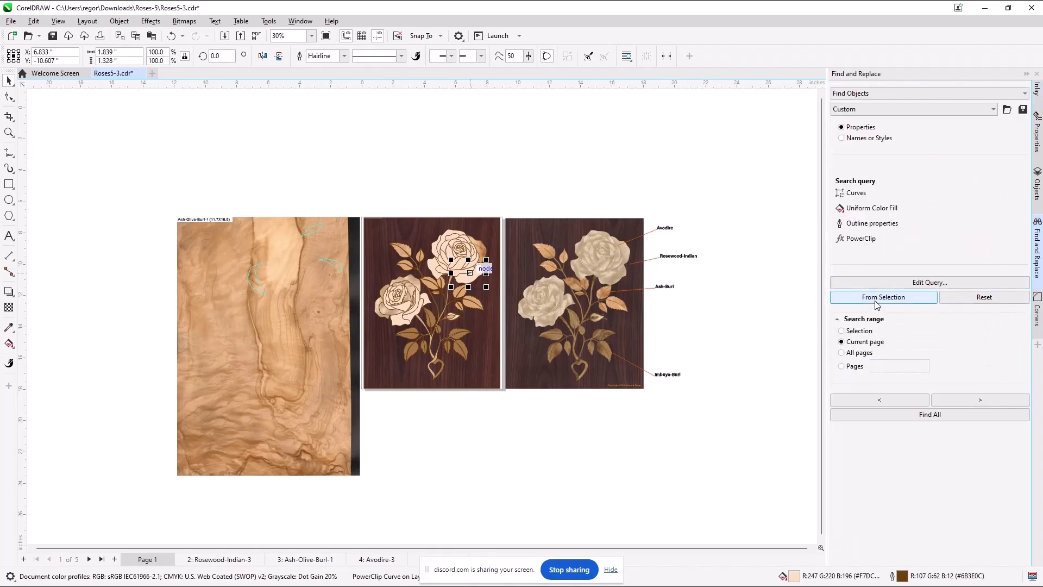
click(905, 413)
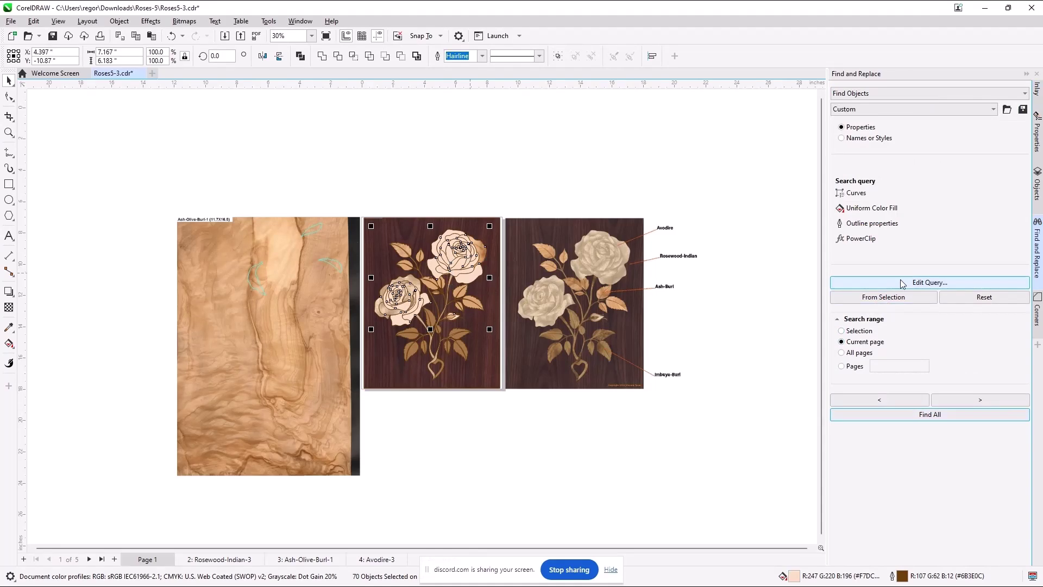
click(1038, 95)
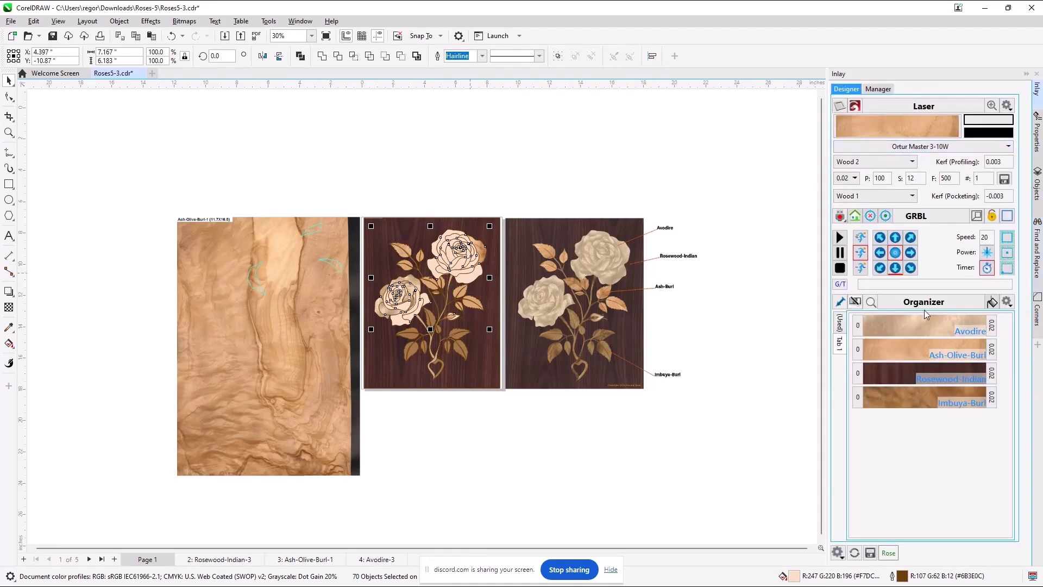
mouse_move(911, 354)
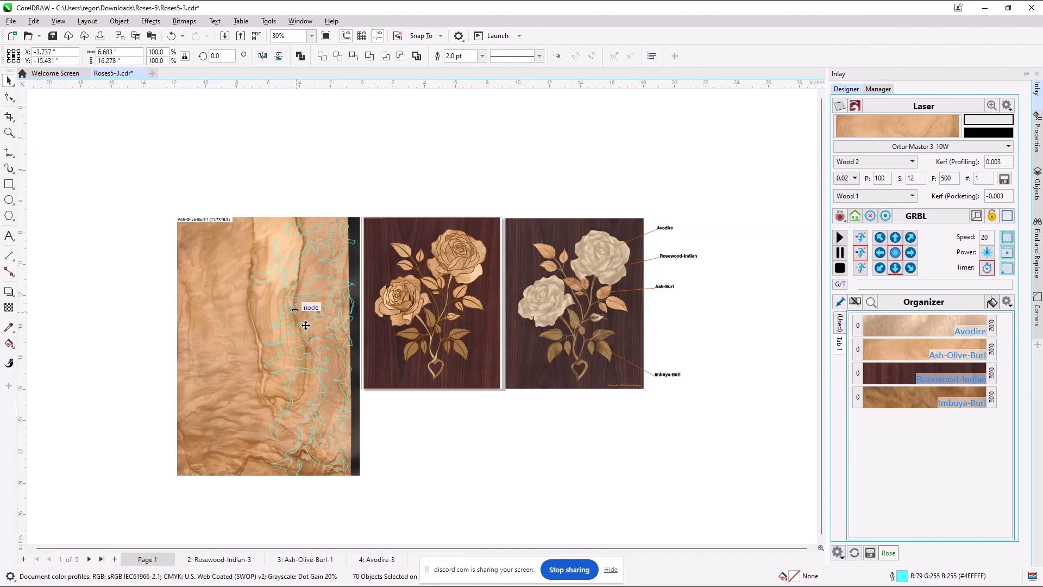
Step: Select all petal outlines on the Ash-Olive-Burl sheet and shift them left by about 3.3 inches across the central grain
drag(245, 170, 358, 493)
drag(315, 295, 265, 296)
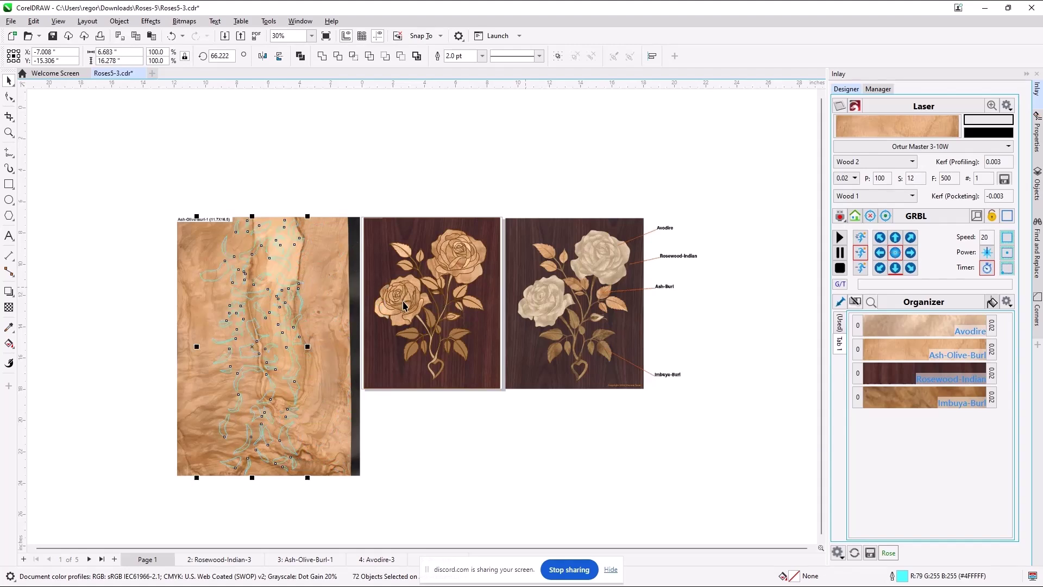
Step: Remove the veneer material from all the rose petal outlines on the Ash-Olive-Burl sheet
scroll(425, 286, up, 2)
scroll(471, 266, up, 4)
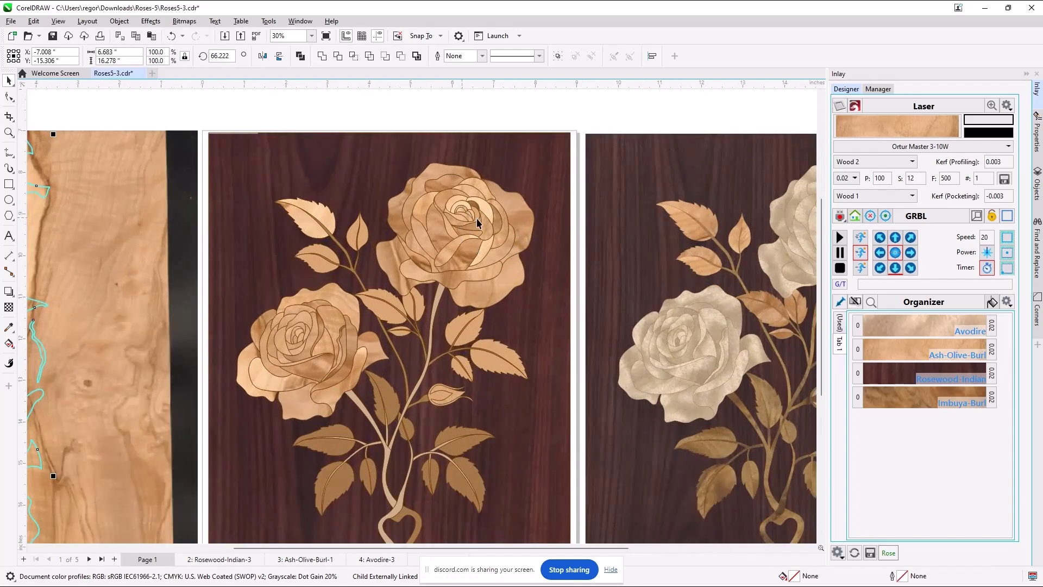
scroll(485, 248, down, 3)
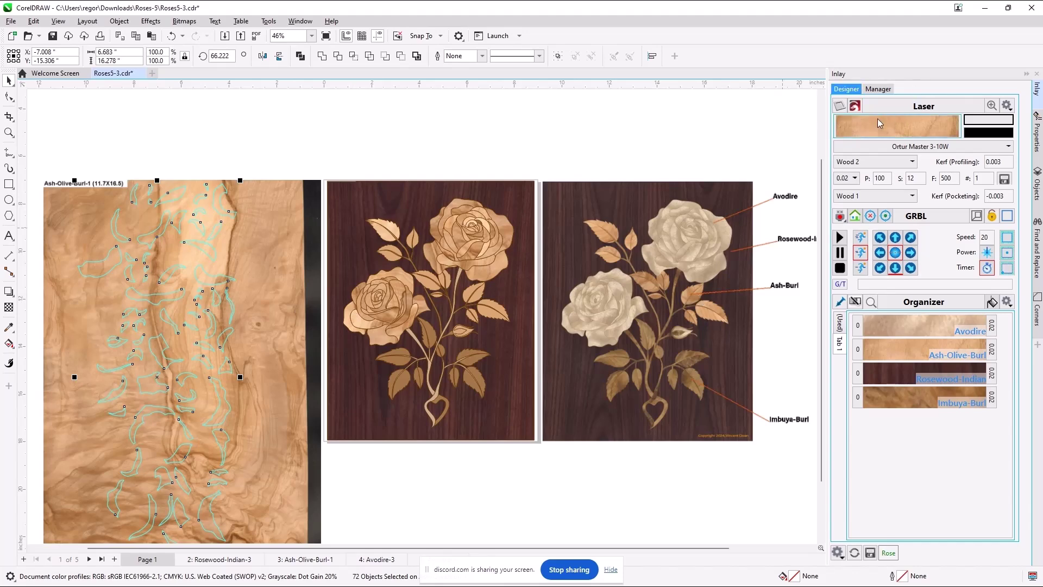
click(857, 302)
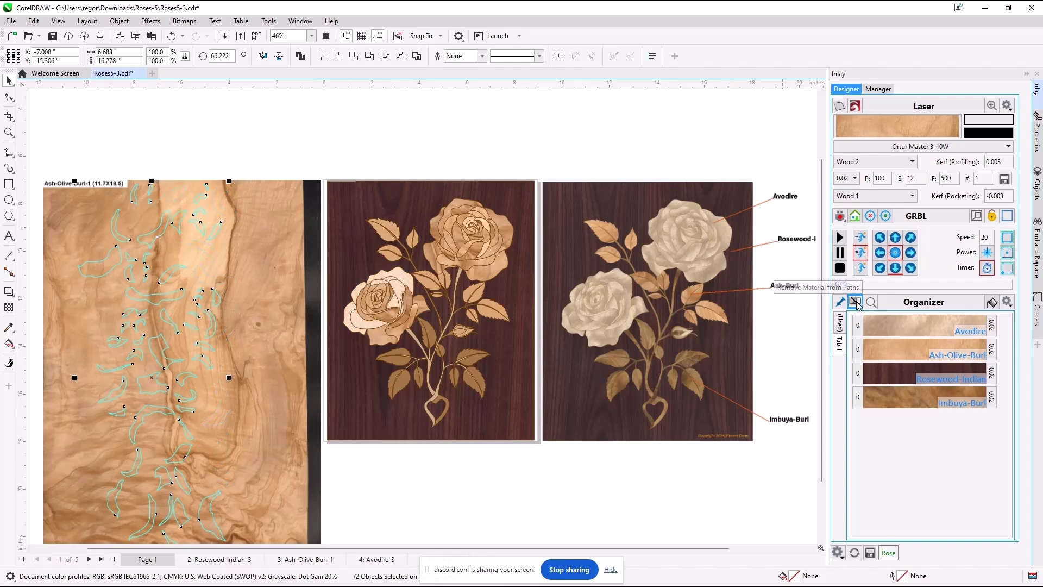
click(857, 302)
click(857, 302)
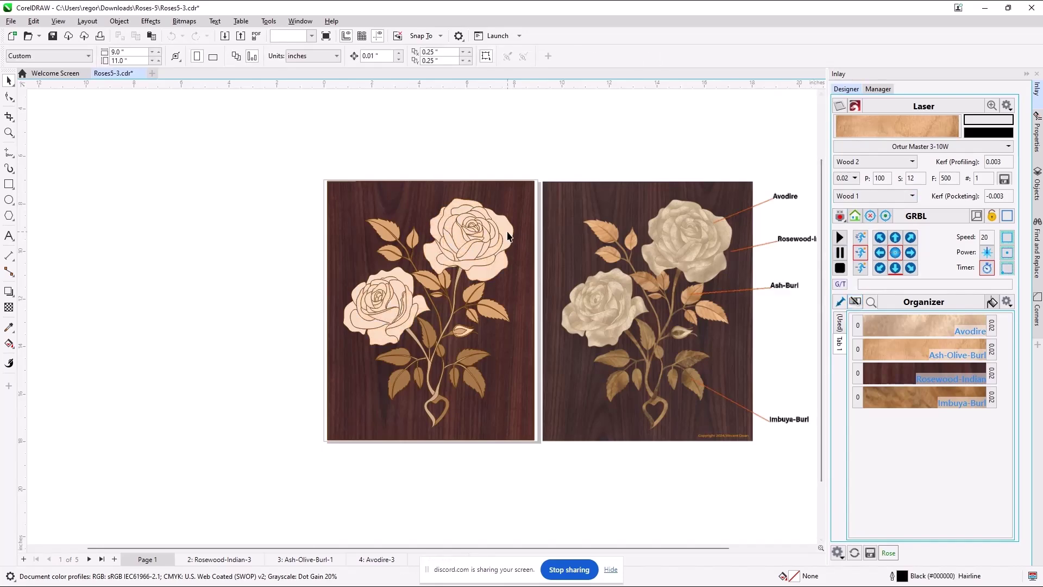
Step: Find all objects on the current page matching the upper rose's right outer petal and fill them with Avodire veneer
click(510, 238)
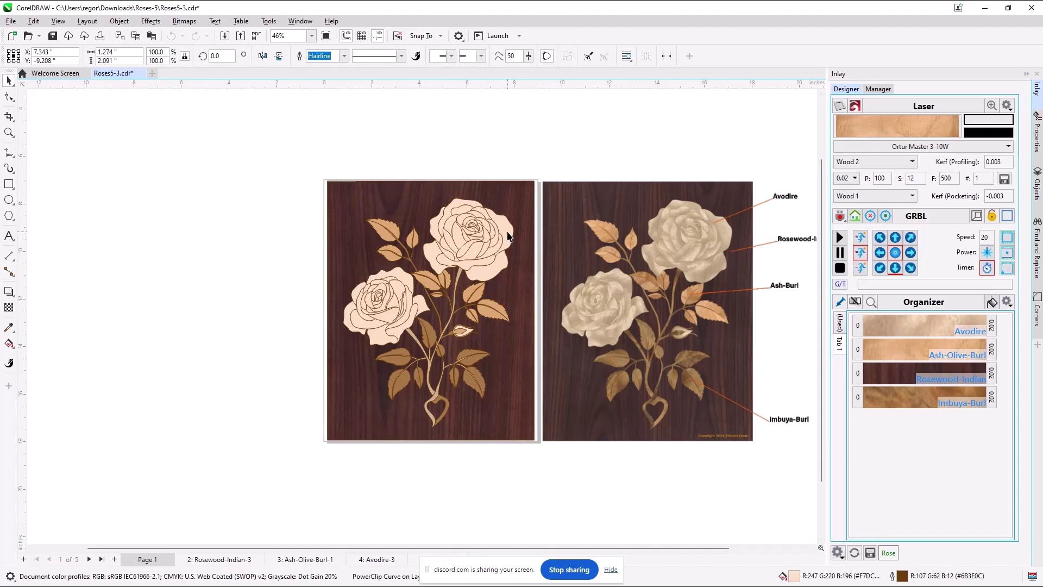
click(1037, 254)
click(871, 300)
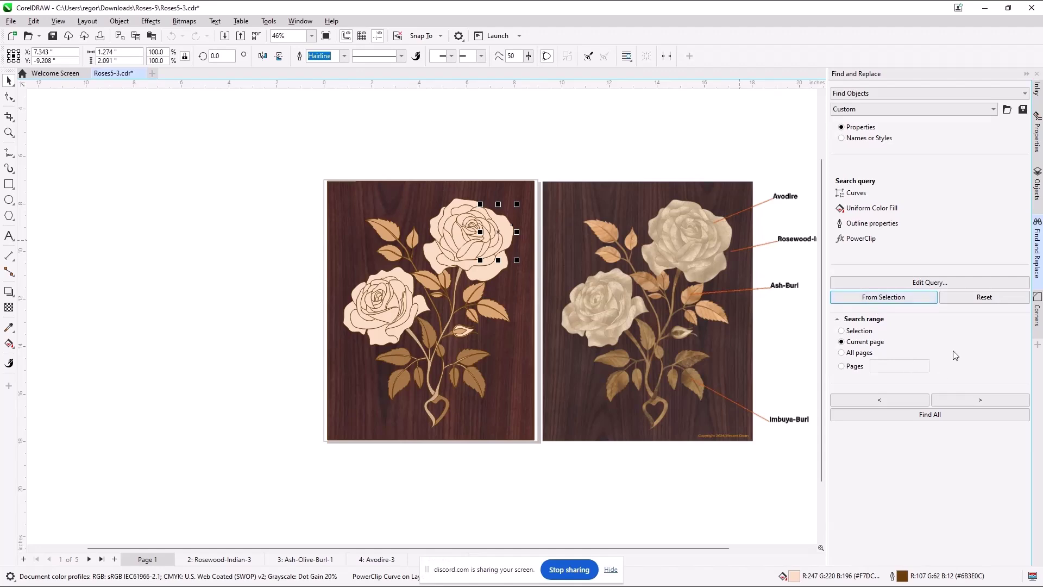
click(944, 415)
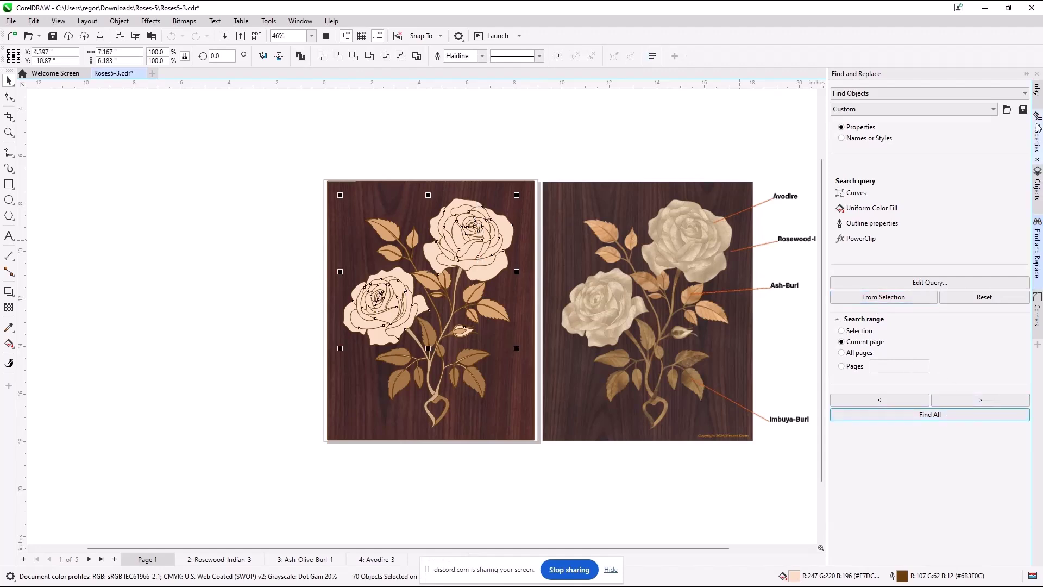
click(1037, 87)
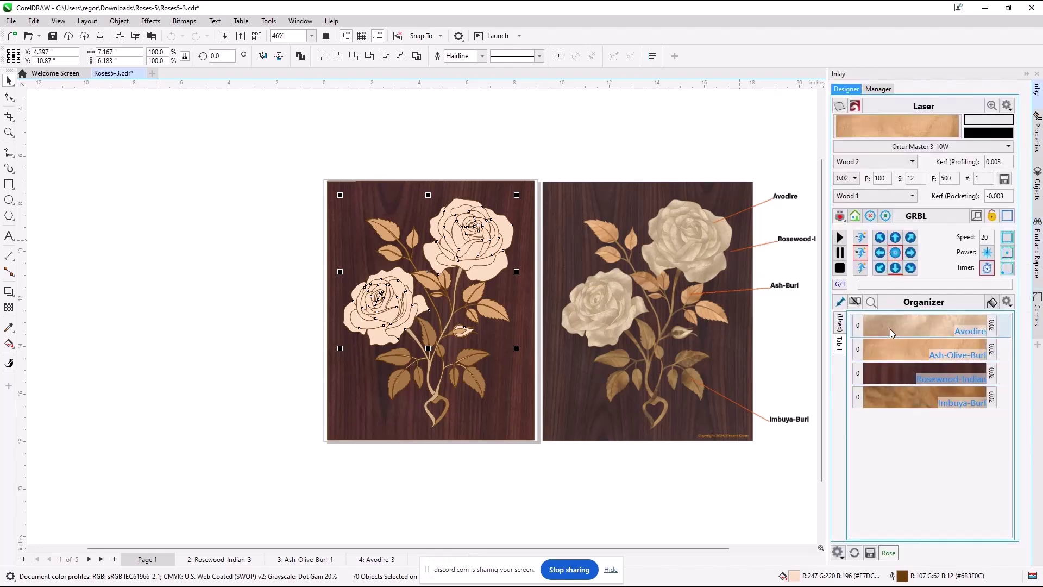
click(890, 329)
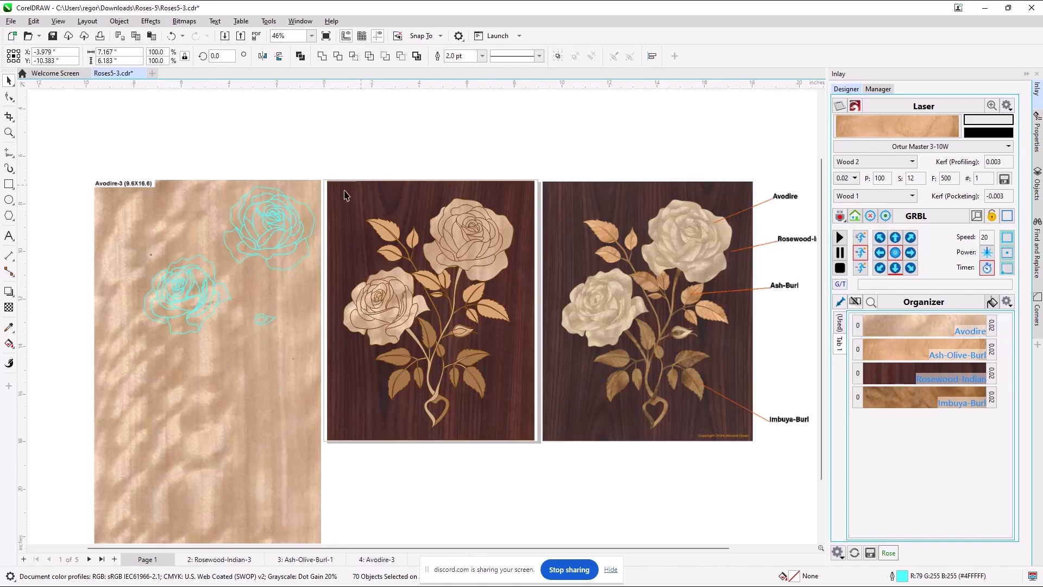
Step: Move the upper rose's lower petal outline to about X -8.2, Y -17.3 inches on the Avodire sheet and rotate it to about 55.2 degrees
click(255, 278)
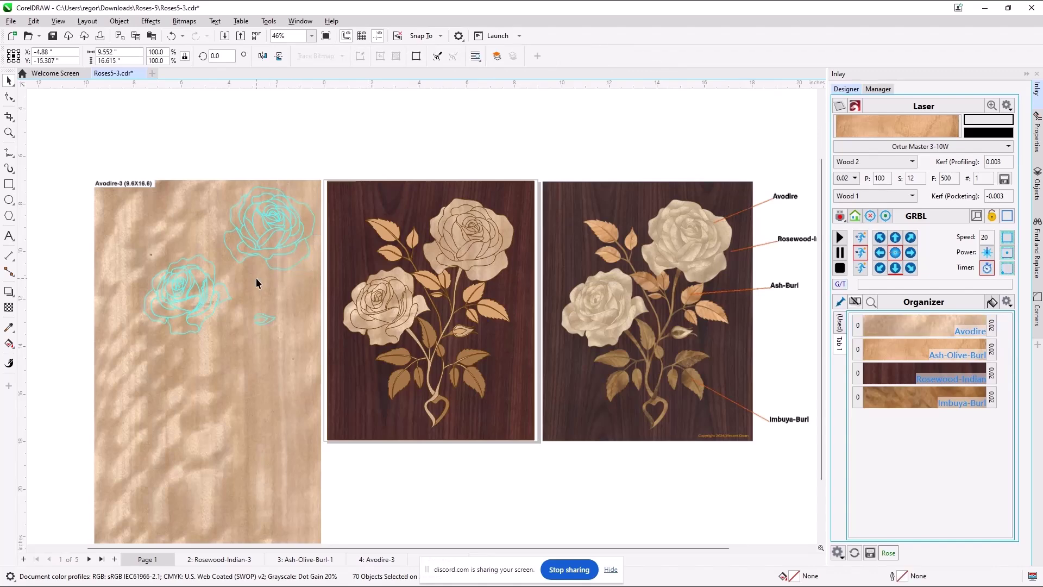
click(293, 259)
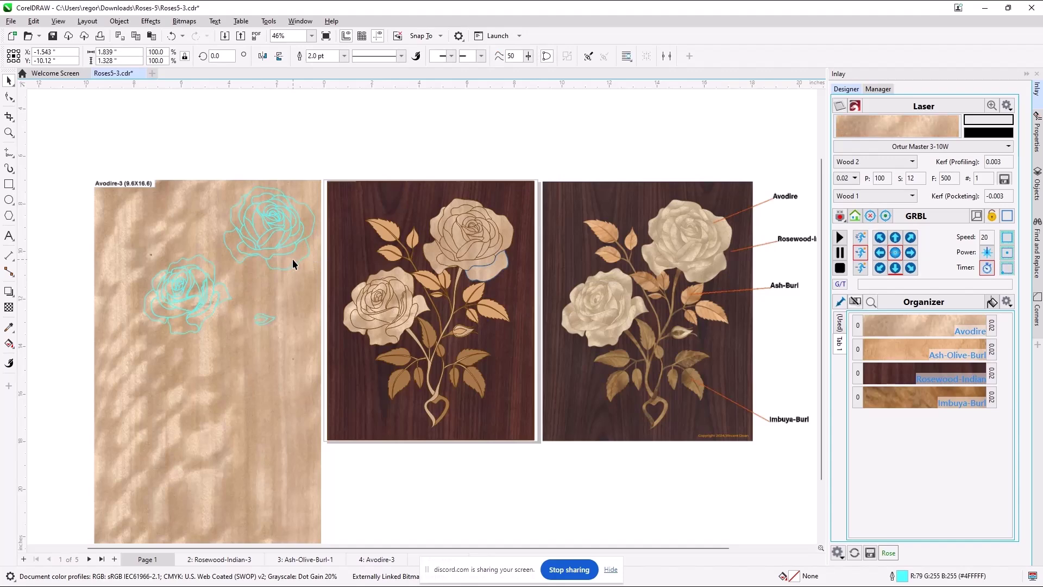
drag(293, 260, 141, 425)
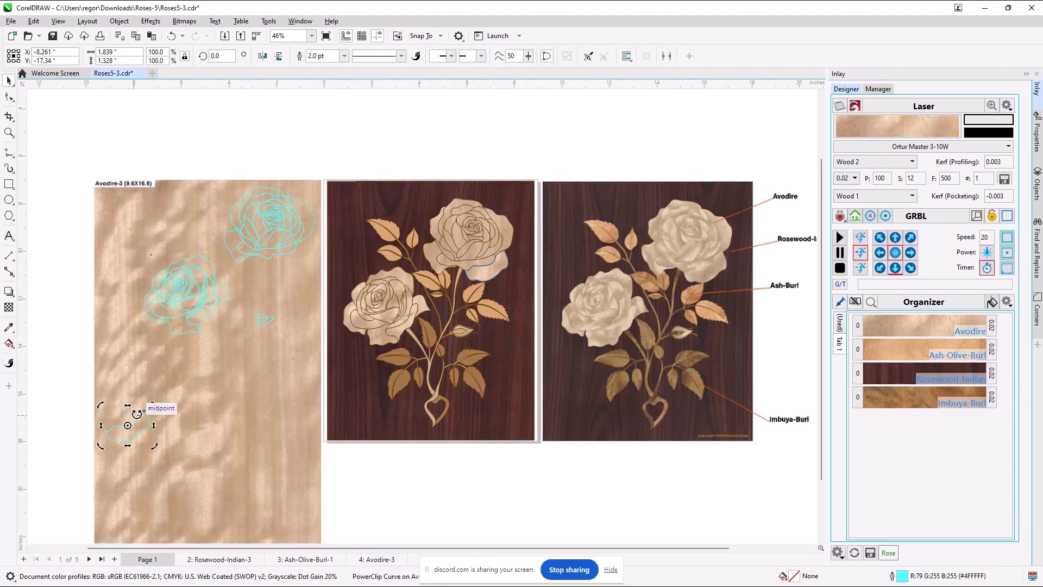
click(148, 412)
drag(156, 405, 124, 360)
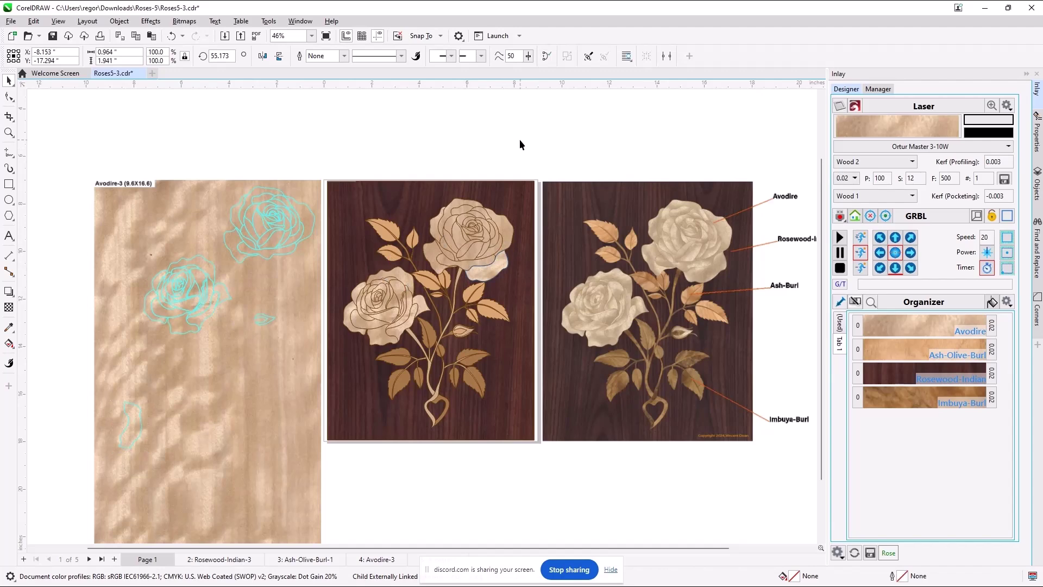
Step: Find all objects on the current page matching the upper rose's lower petal and fill them with Ash-Olive-Burl veneer
click(496, 269)
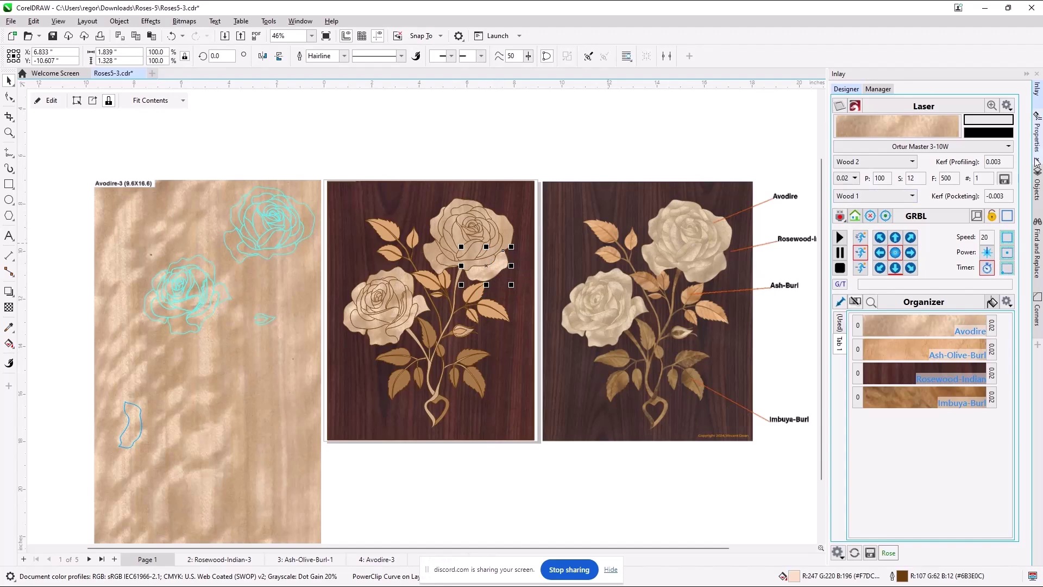
click(1037, 190)
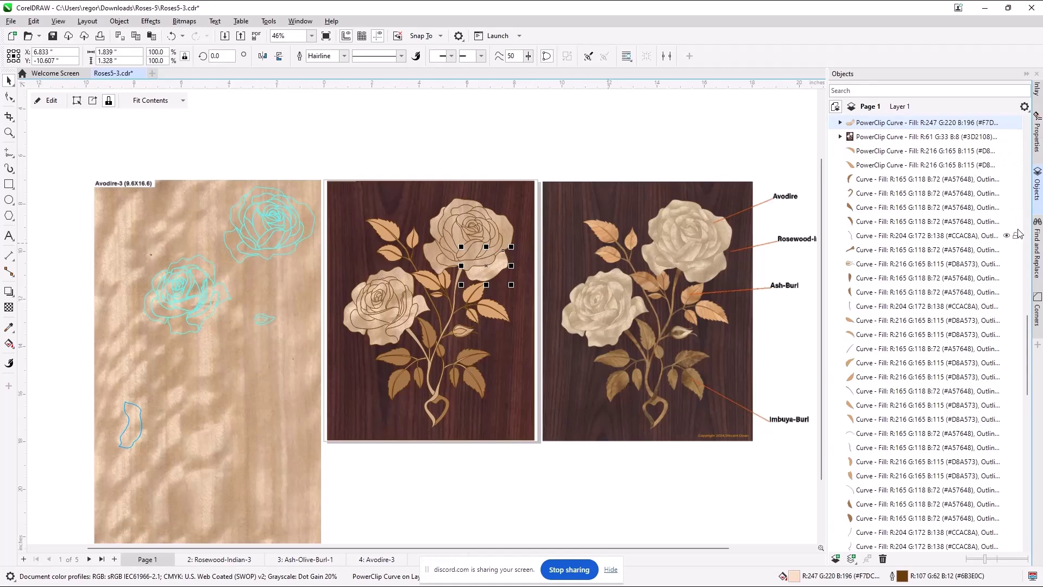
click(1037, 250)
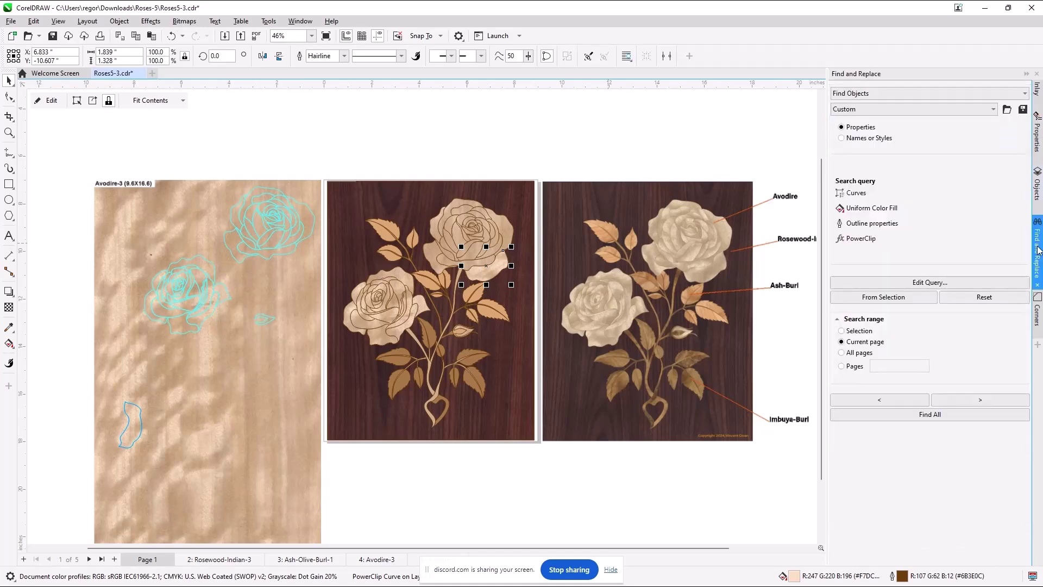
click(899, 302)
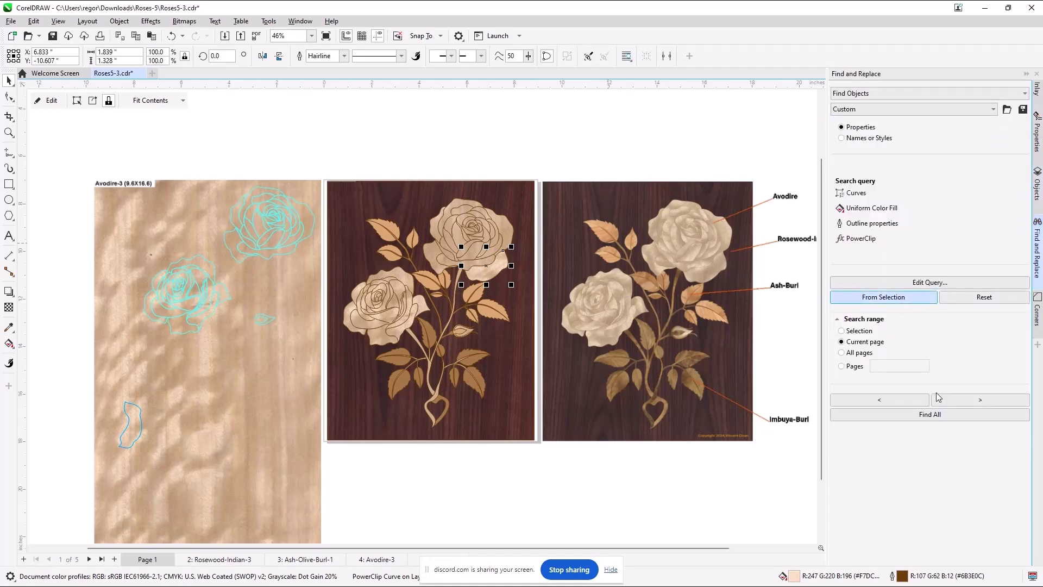
click(946, 418)
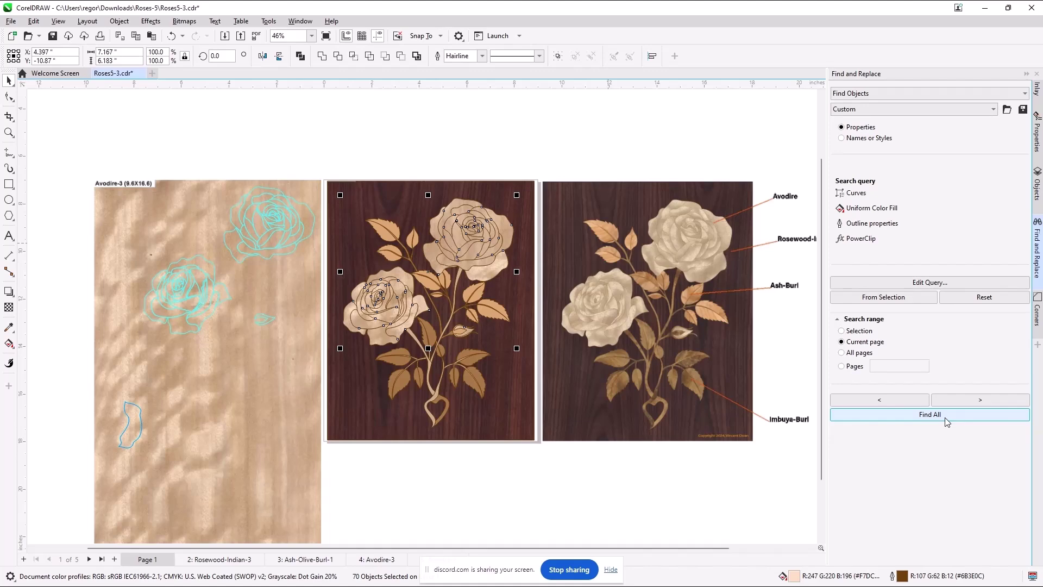
click(1038, 89)
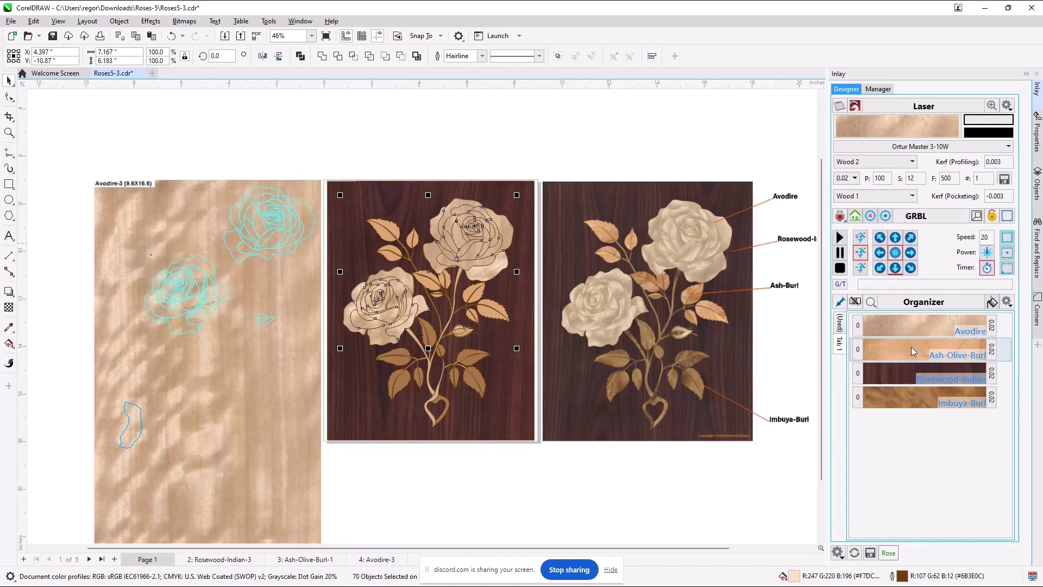
click(911, 348)
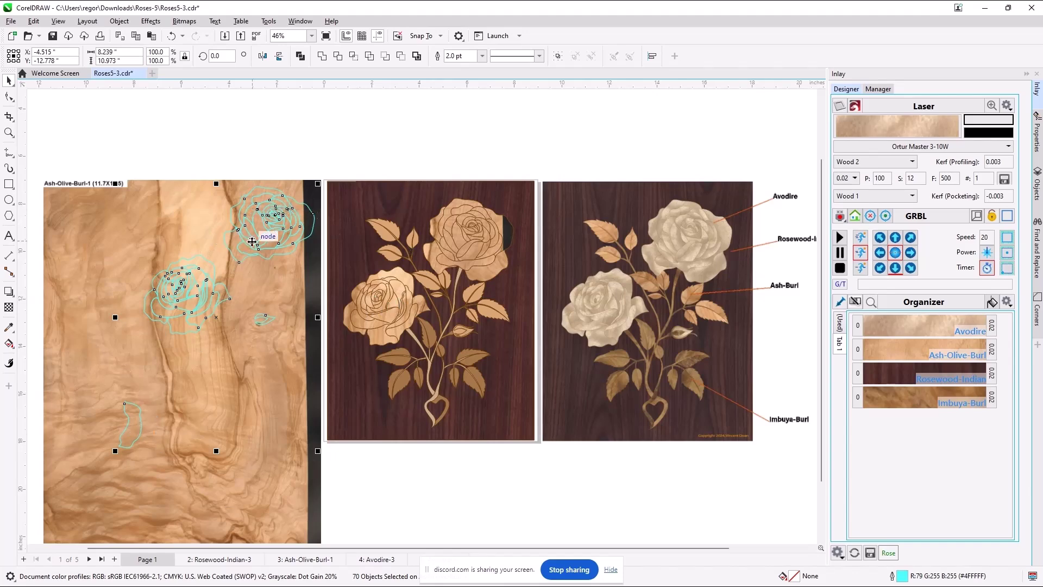
Step: Move the upper rose's lower-left and right outer petal outlines on the Ash-Olive-Burl sheet to about X -5.0, Y -8.3 and X -7.7, Y -9.3 inches
click(275, 215)
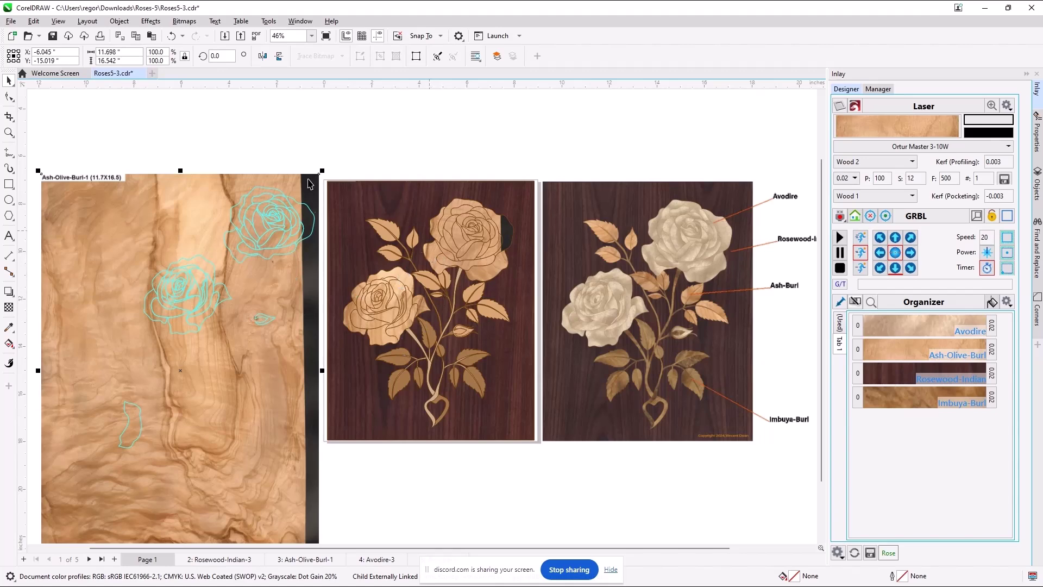
click(431, 254)
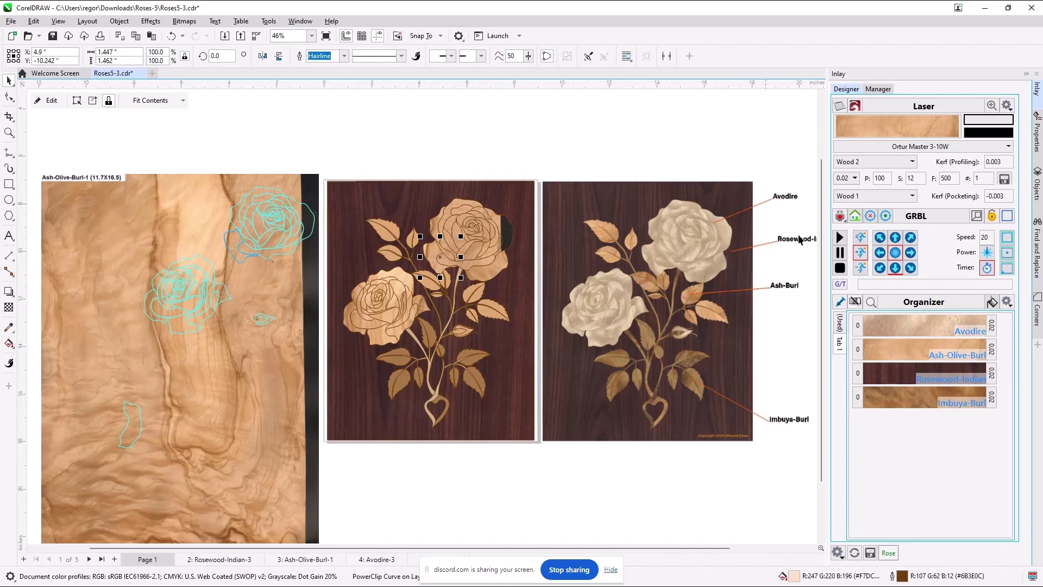
mouse_move(885, 327)
drag(212, 239, 190, 204)
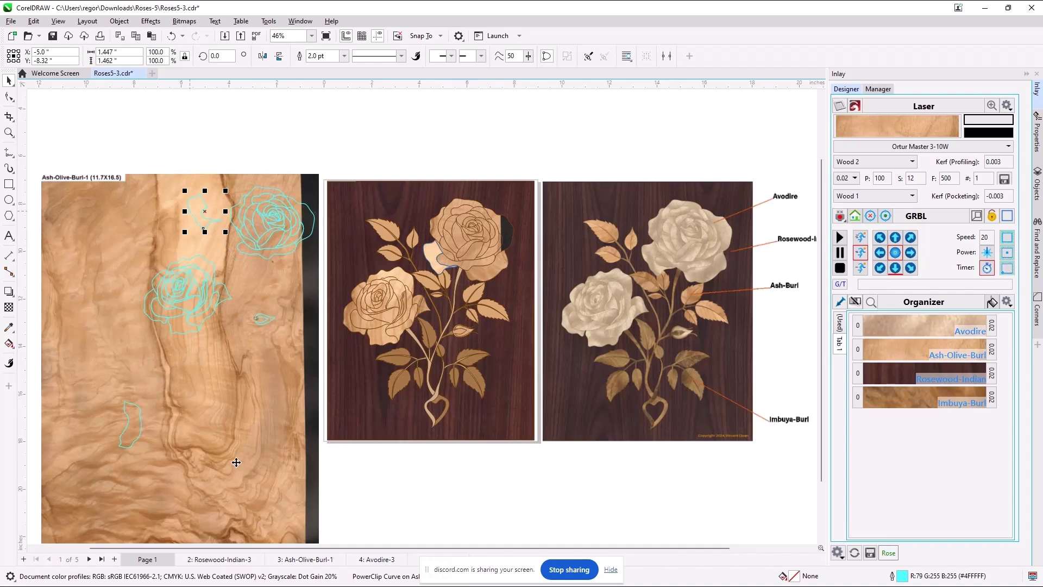
click(306, 215)
drag(306, 214, 148, 228)
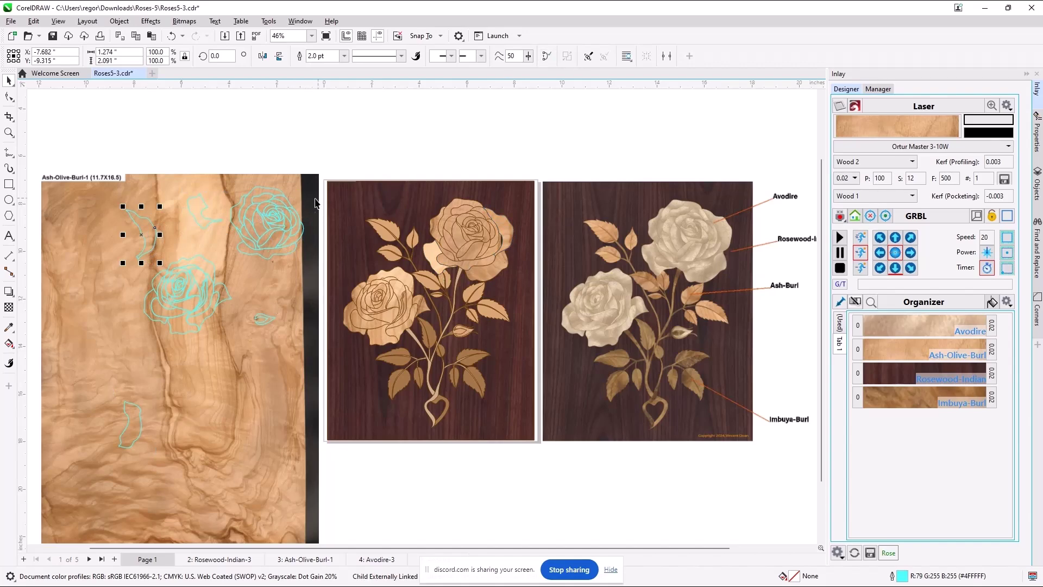
Step: Select the upper rose's grouped petal outlines on the Ash-Olive-Burl sheet and try to apply Avodire veneer to them
scroll(307, 209, down, 1)
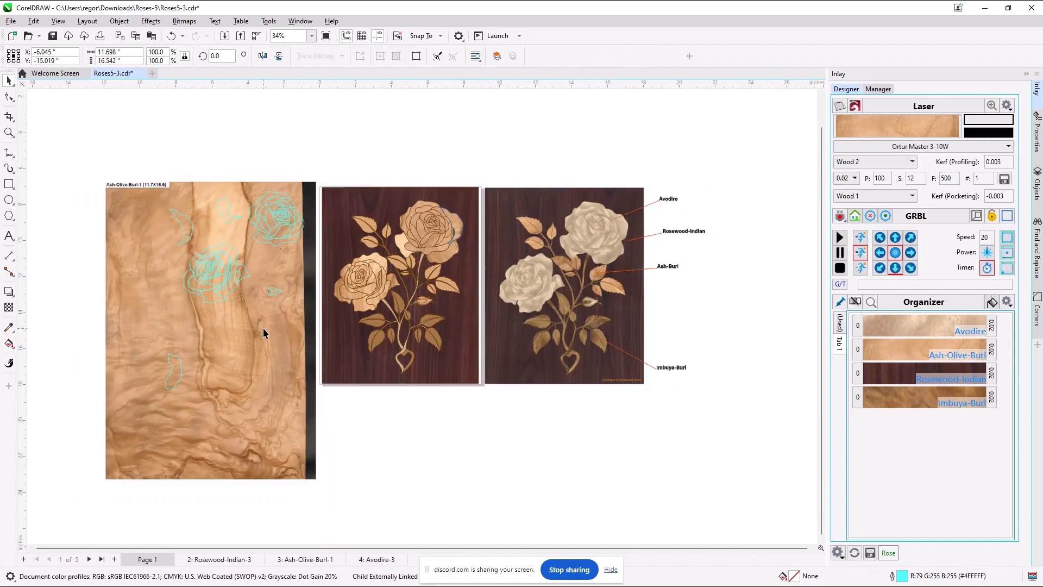
click(263, 328)
click(231, 124)
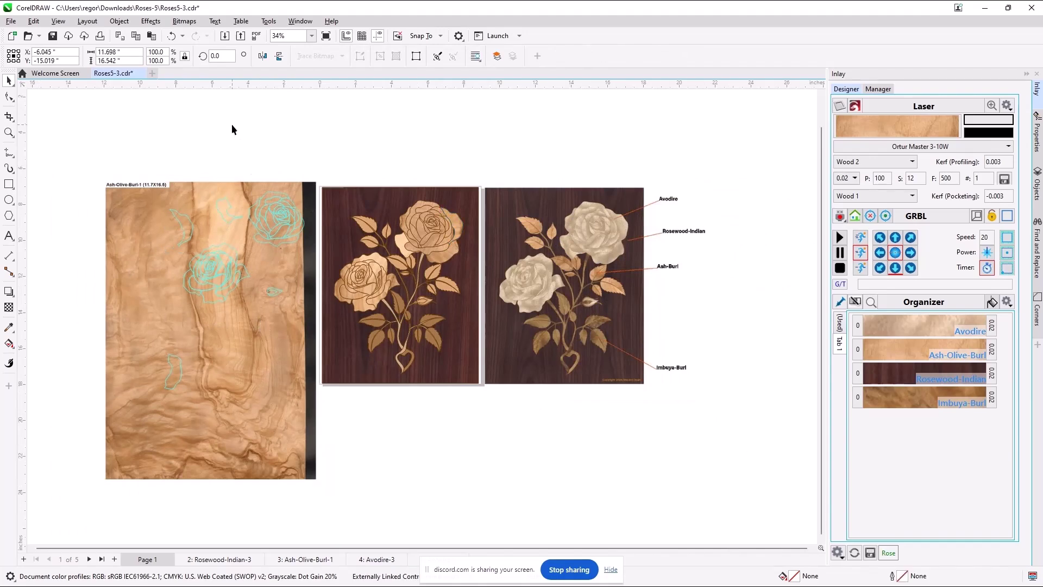
drag(212, 116, 310, 257)
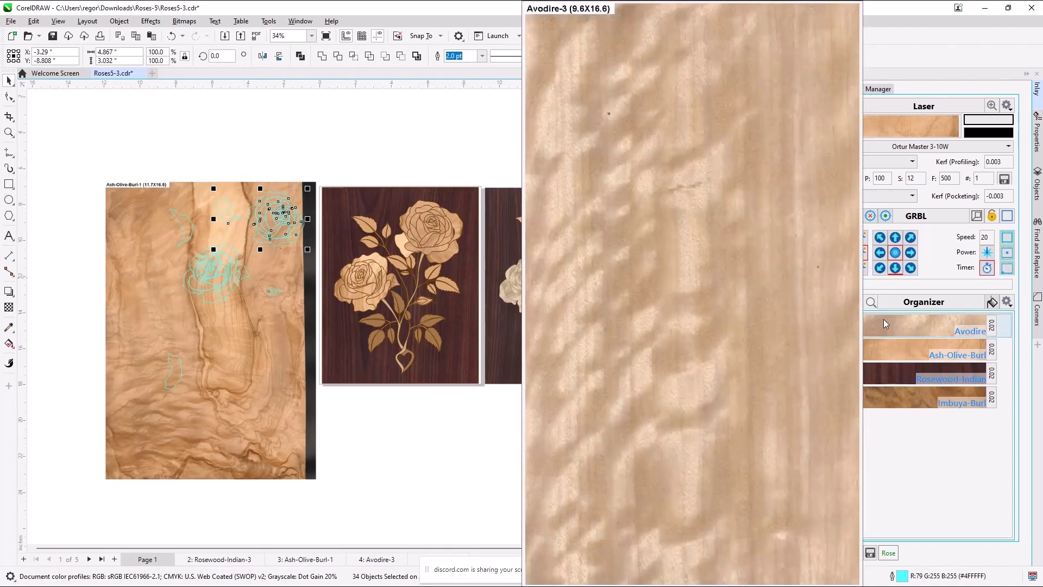
click(884, 320)
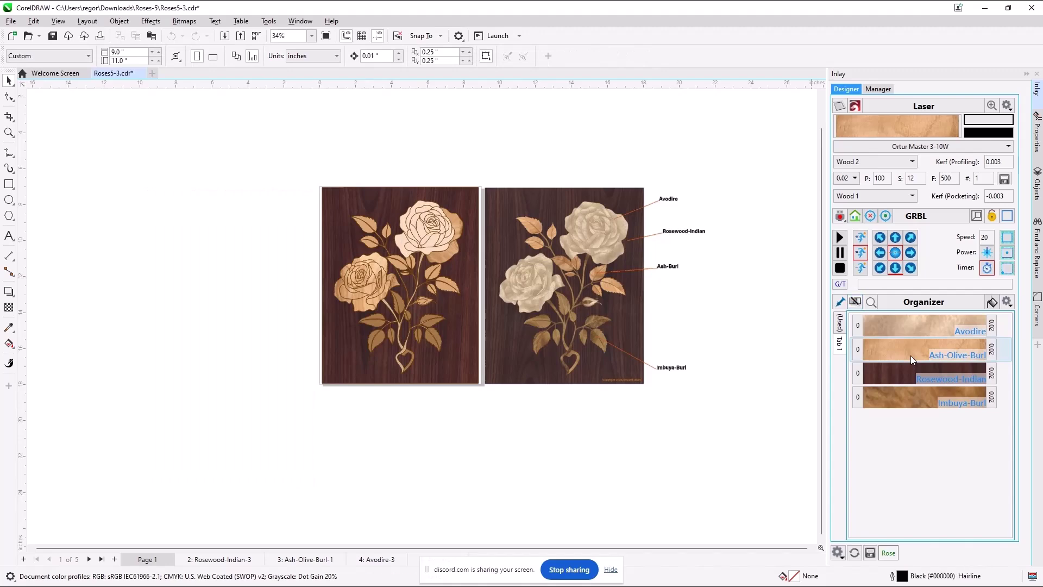
Step: Find all objects on the current page matching an inner petal of the upper rose and fill them with Avodire veneer
mouse_move(911, 355)
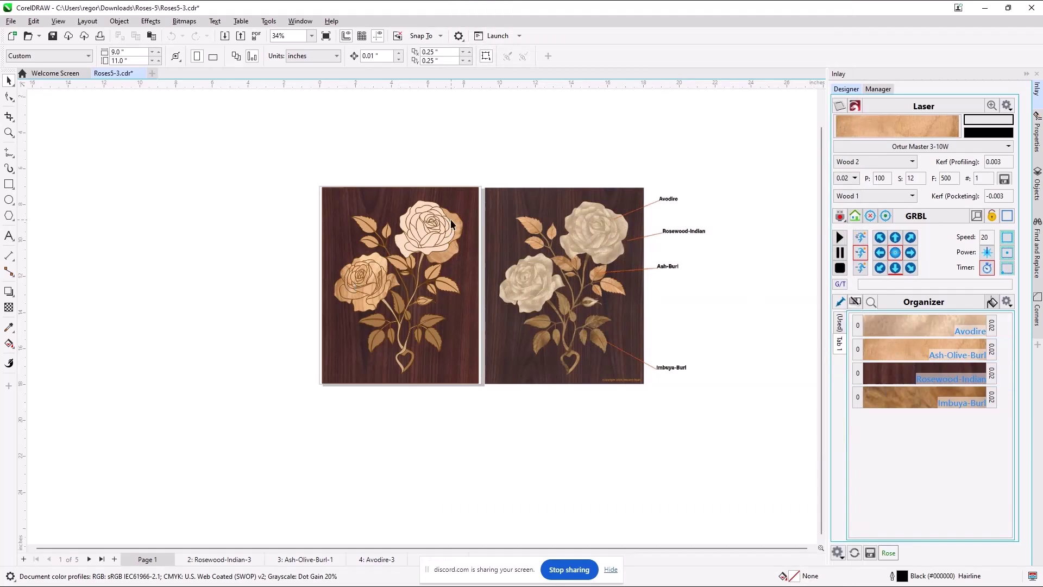
click(420, 231)
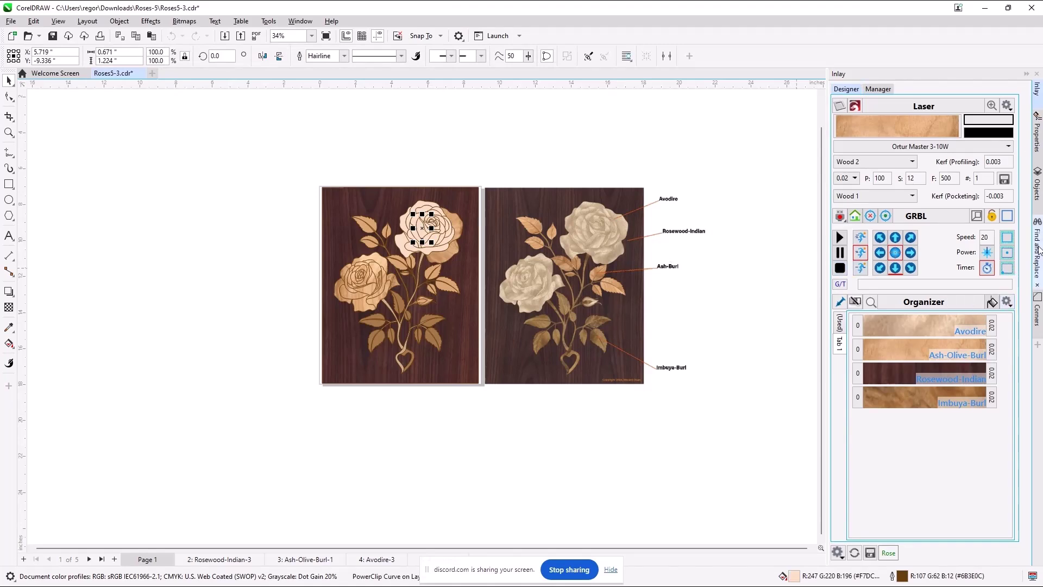
click(1038, 250)
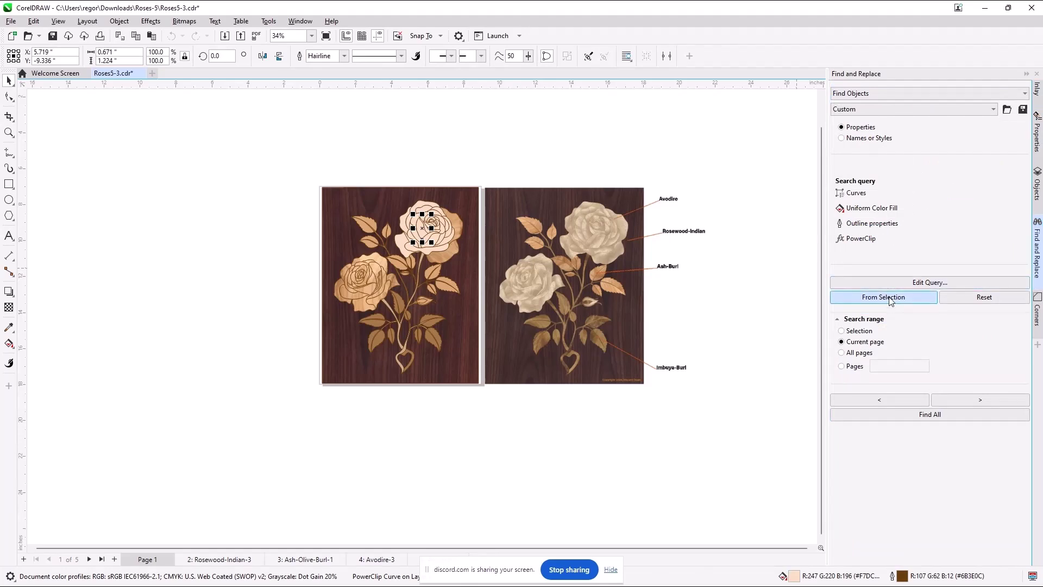
click(972, 419)
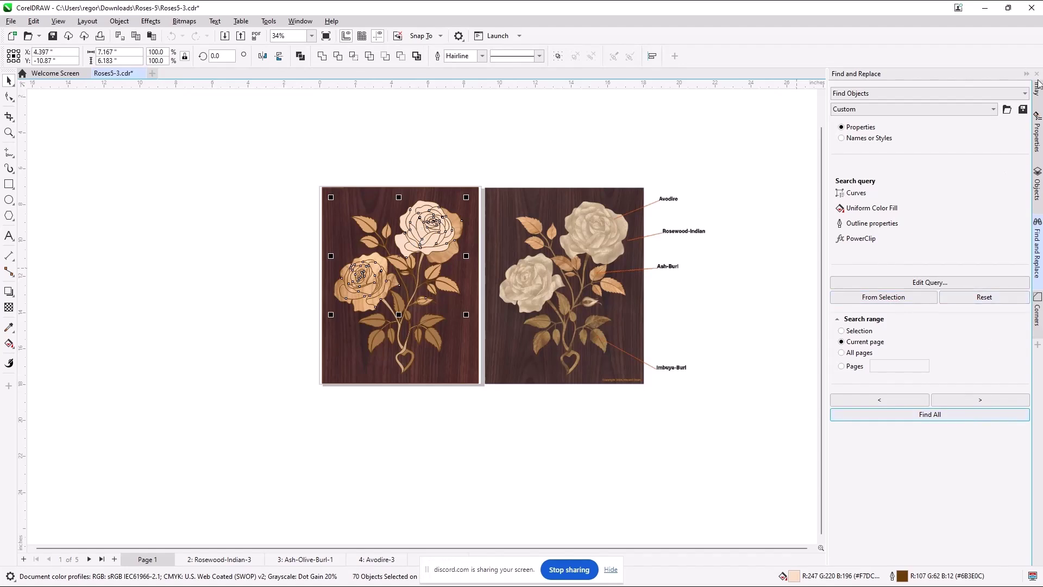
click(1039, 237)
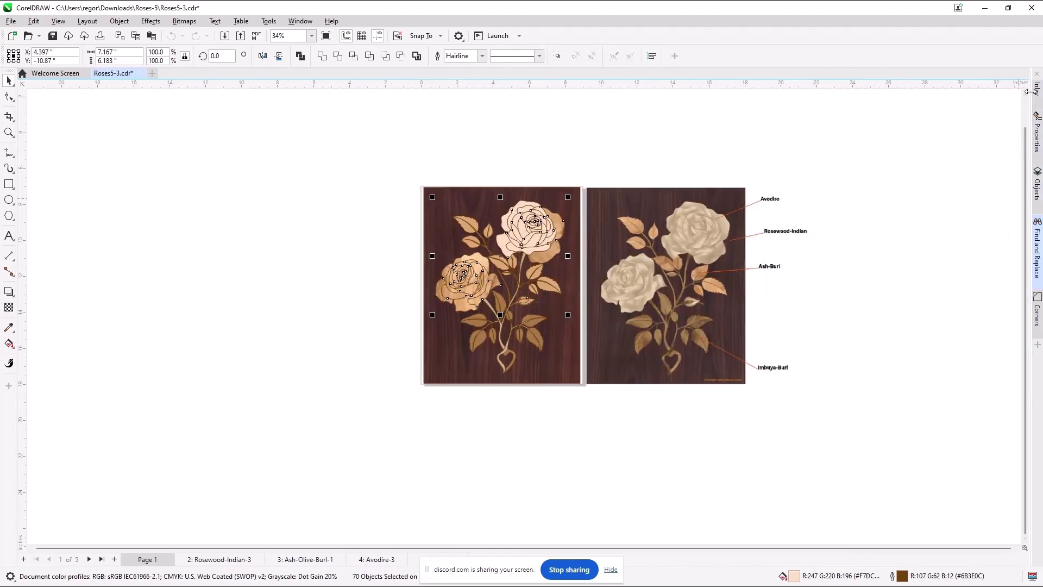
click(1037, 247)
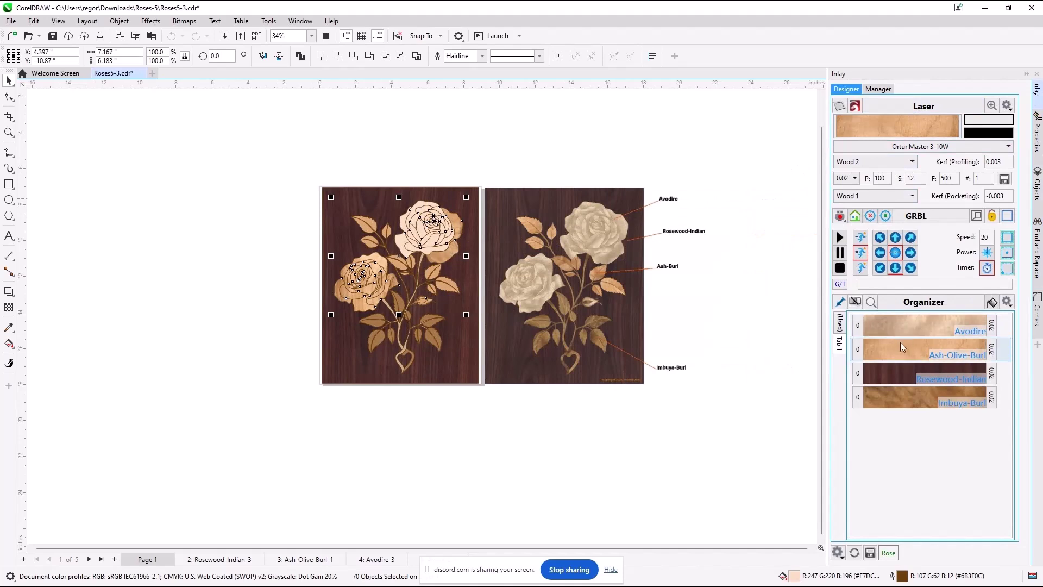
click(898, 330)
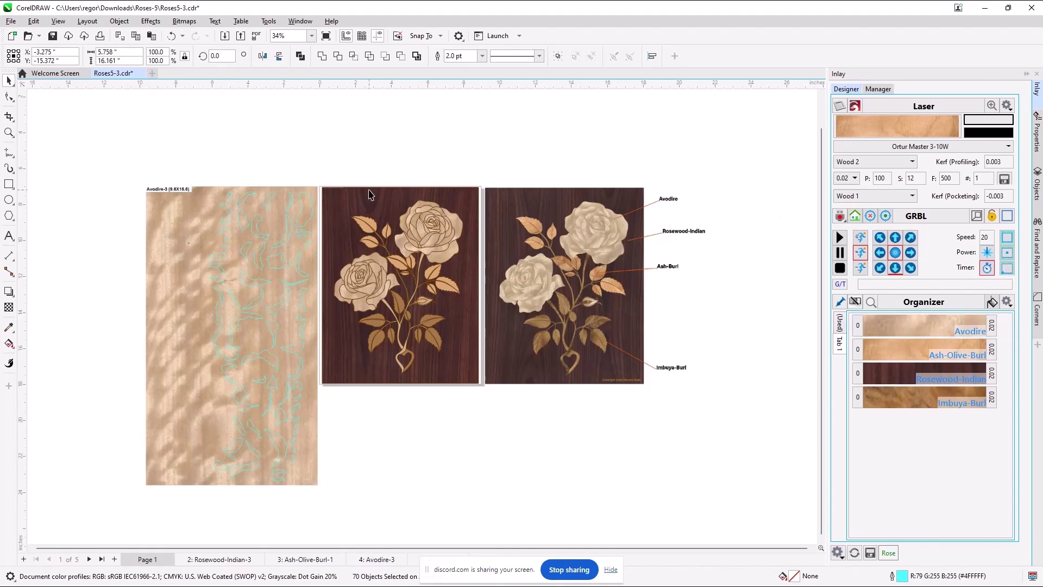
Step: Move the selected petal outlines on the Avodire sheet to about X -6.6, Y -15.4 inches
drag(205, 157, 311, 490)
drag(259, 298, 202, 298)
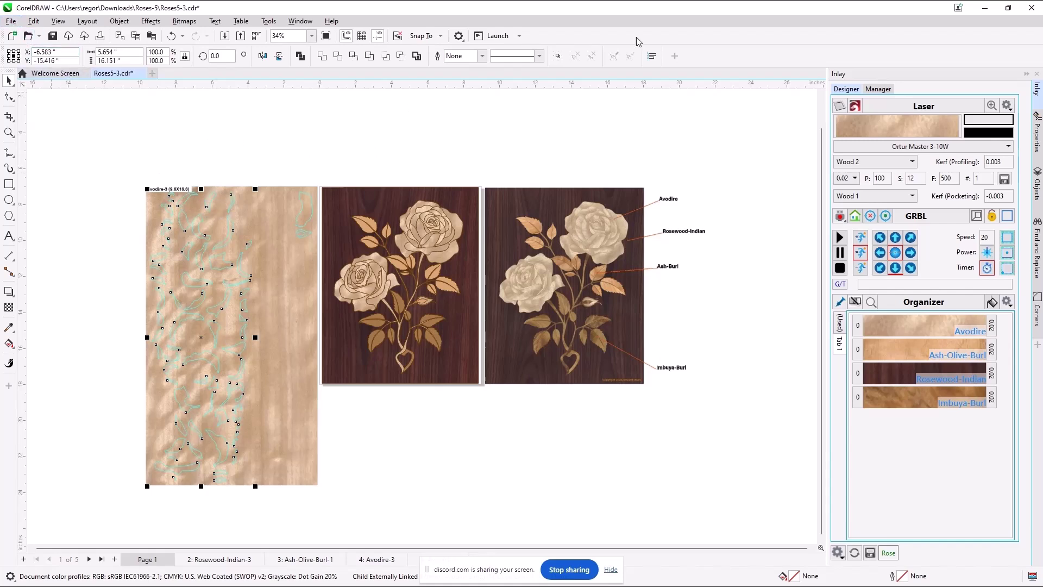
Step: Revert Roses5-3.cdr to its last saved version, discarding all current changes
click(11, 22)
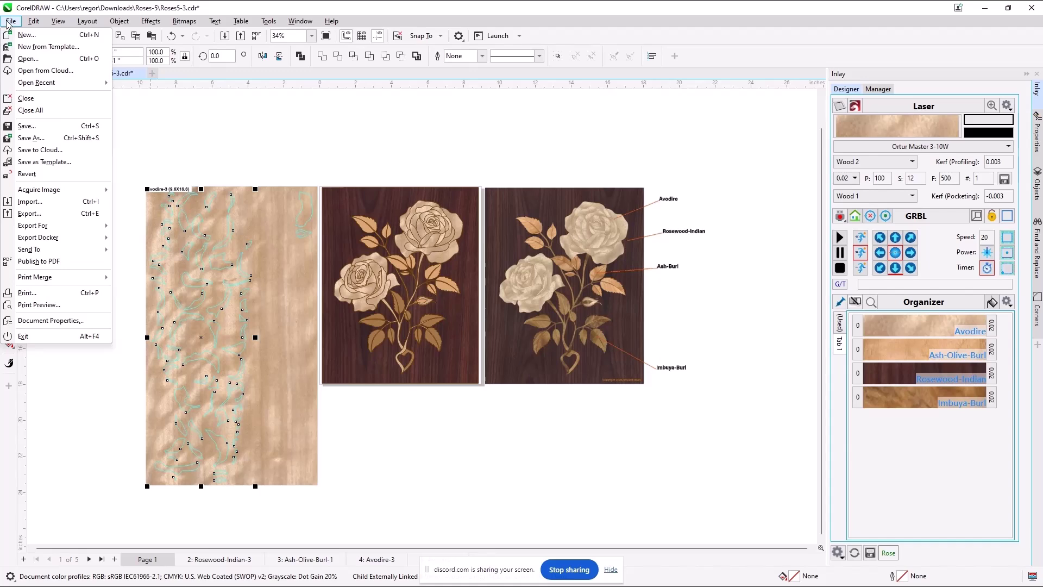
click(27, 174)
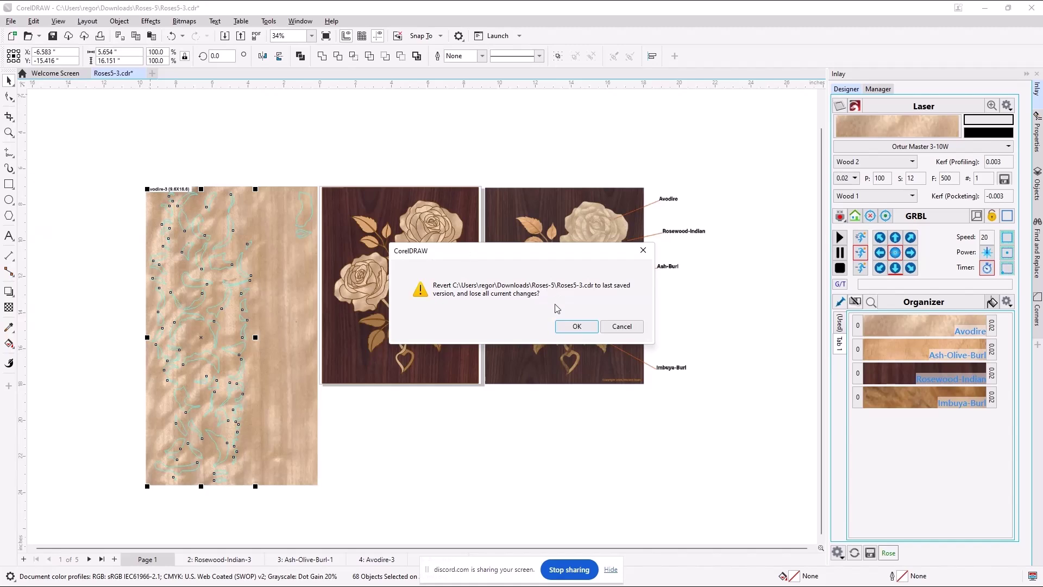
click(575, 327)
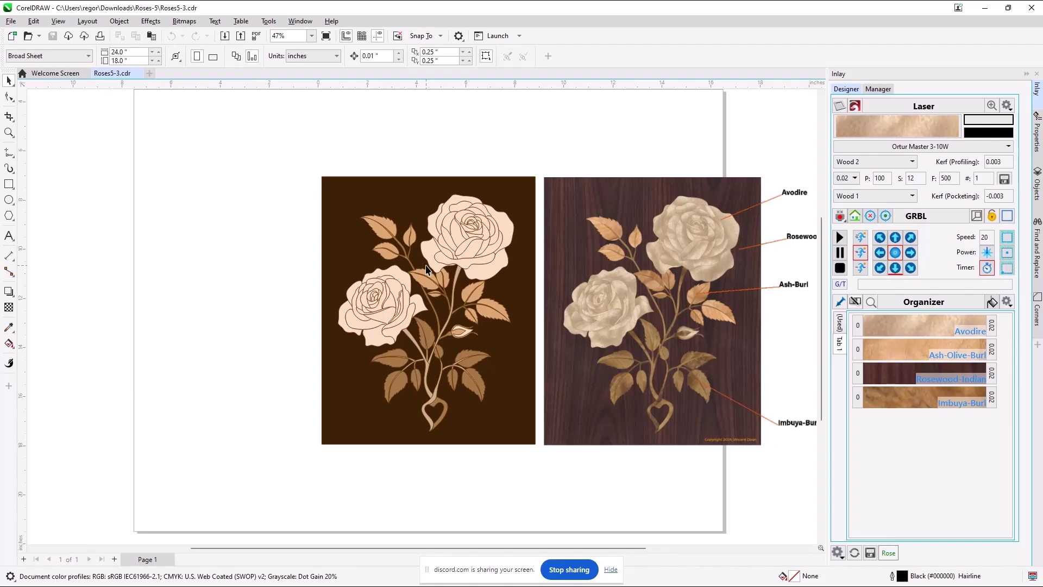
Step: Expand Layer 1 in the object list and ungroup its group of 4 objects
click(1036, 187)
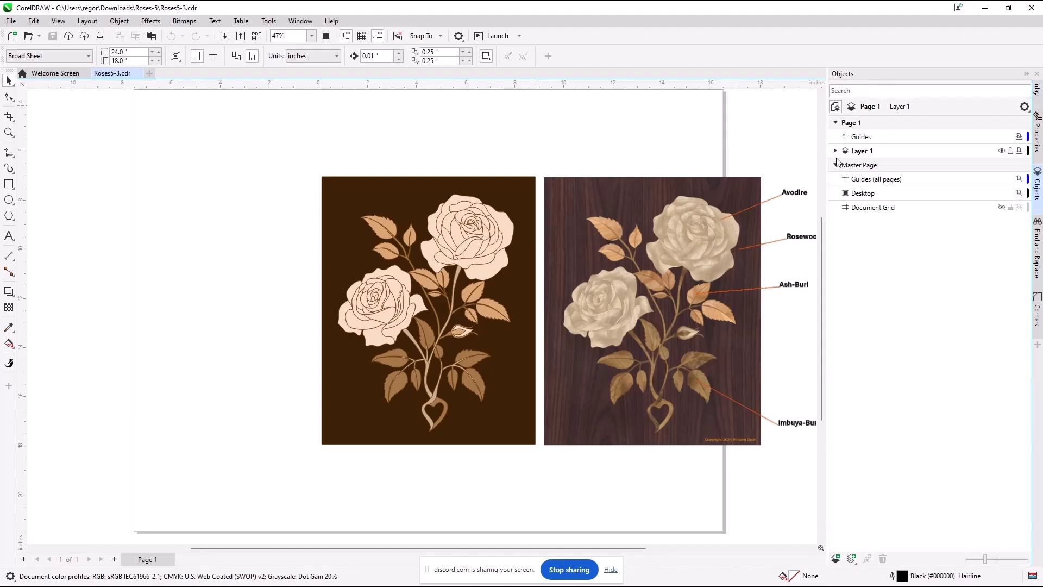
click(835, 151)
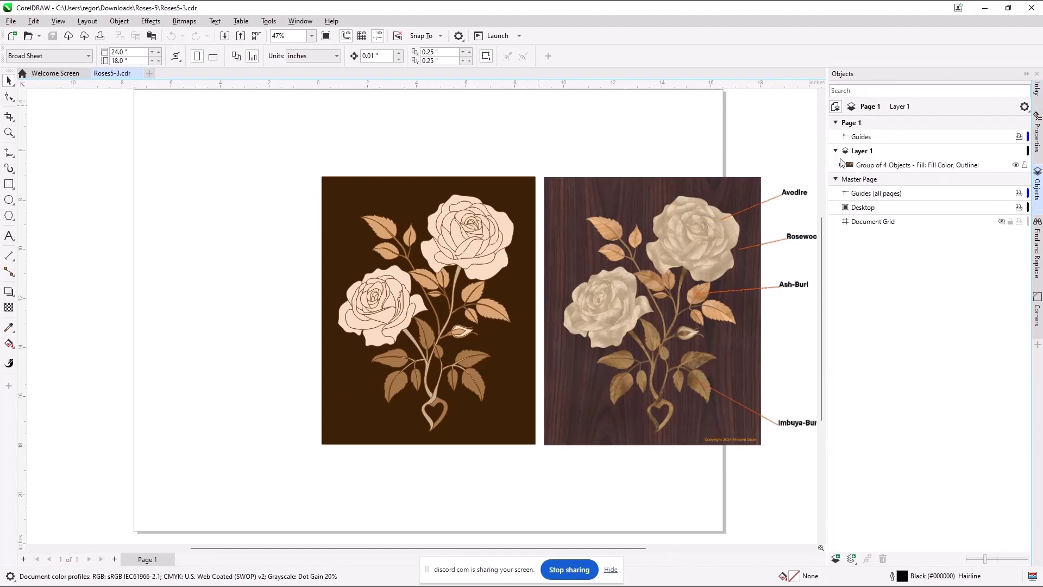
click(840, 165)
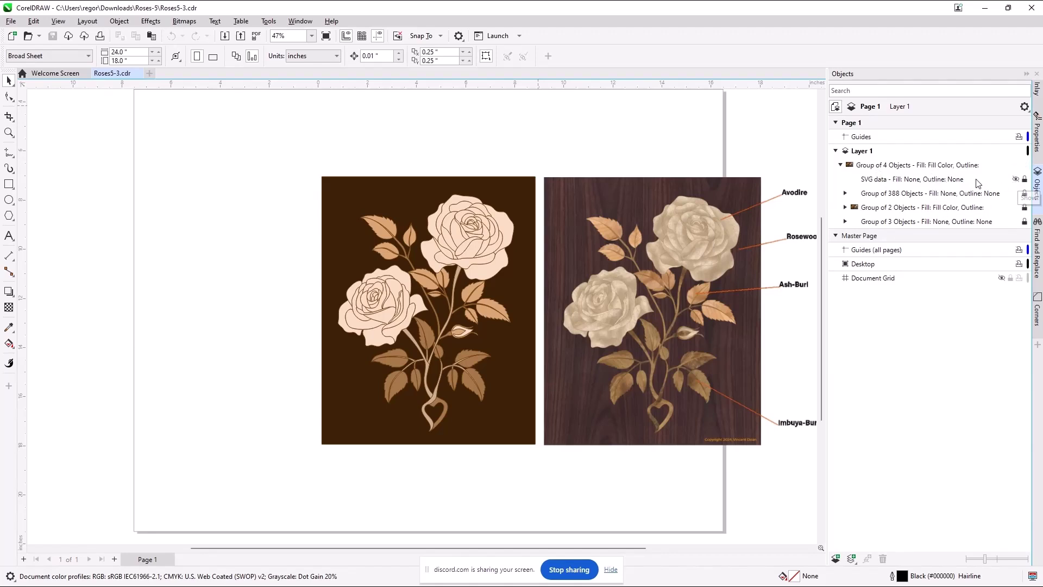
click(1017, 180)
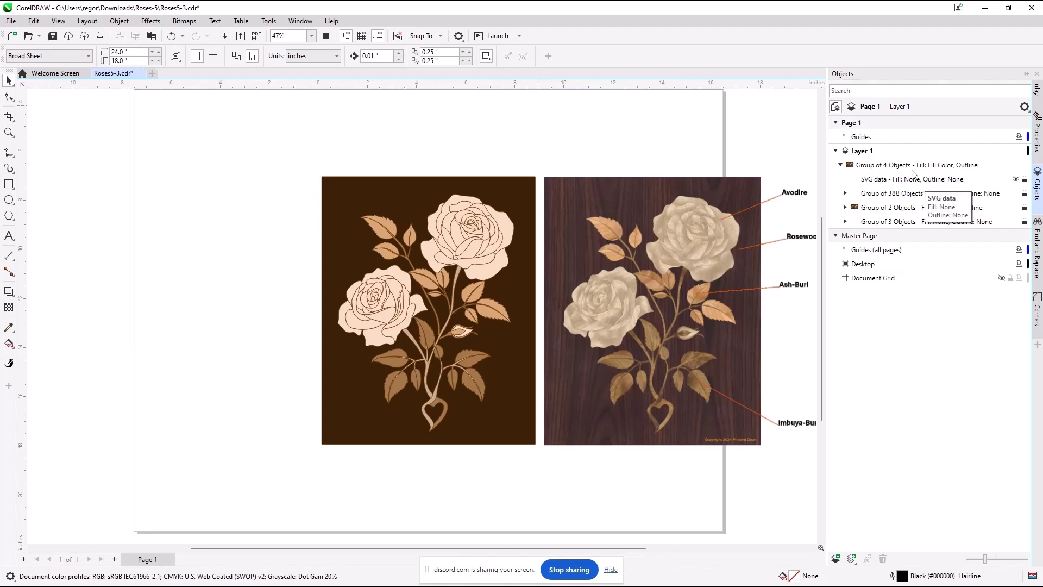
right_click(893, 168)
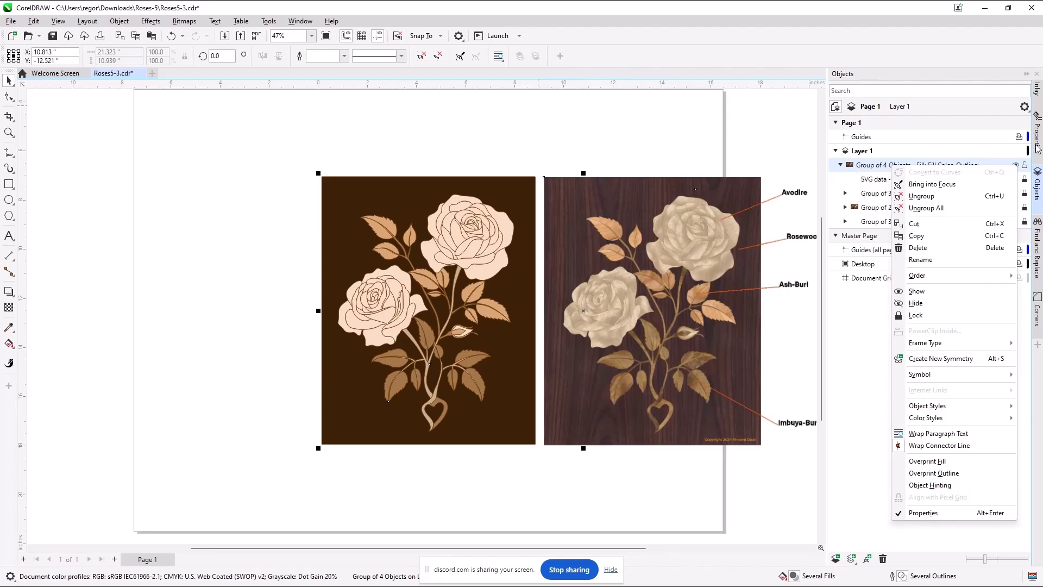
key(Escape)
key(Escape)
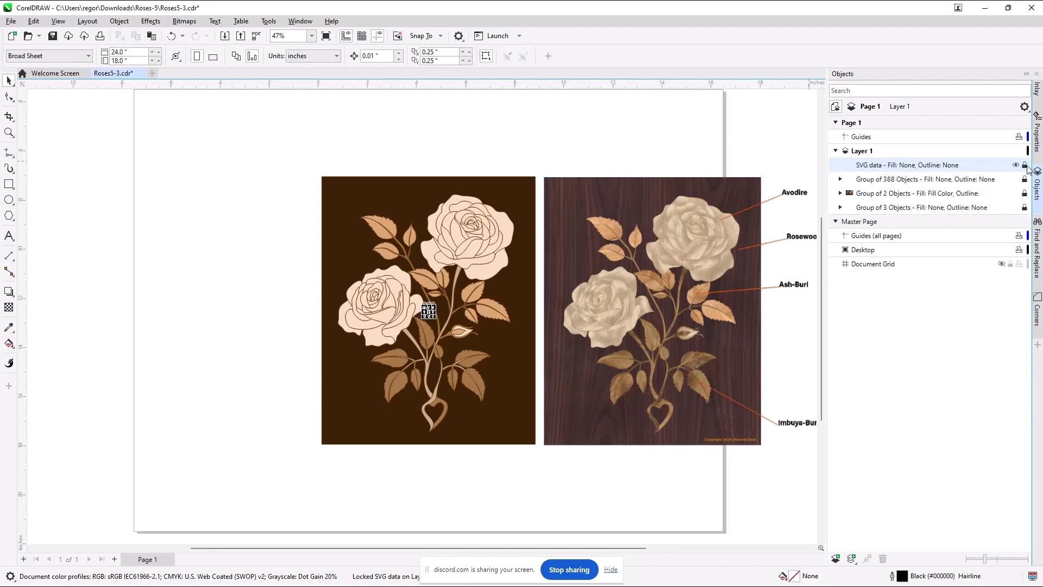
Step: Unlock the SVG data object and the group of 388 objects, and hide the artwork group of 2 objects
click(1024, 165)
click(1030, 194)
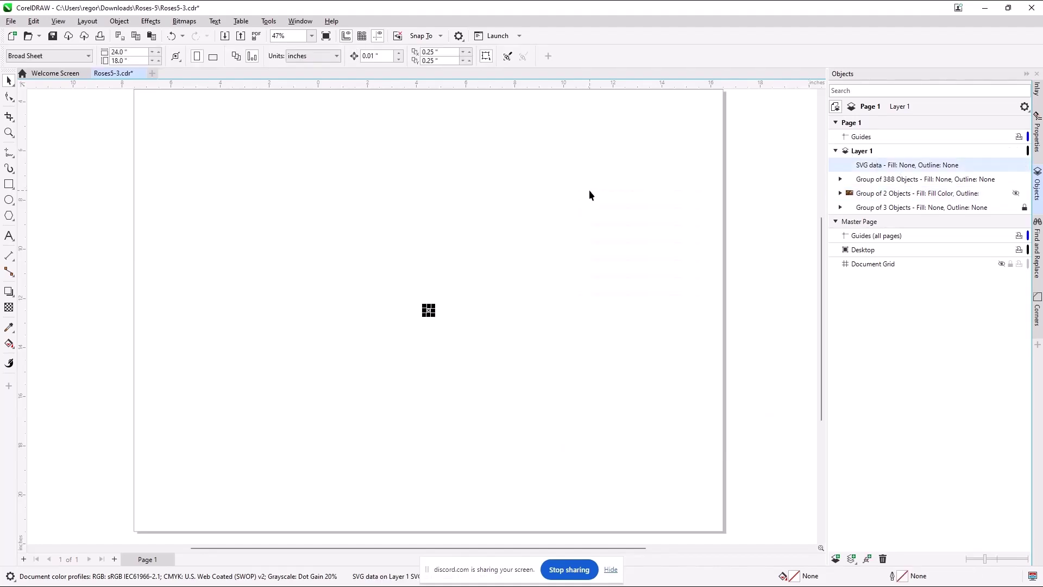
scroll(427, 311, up, 8)
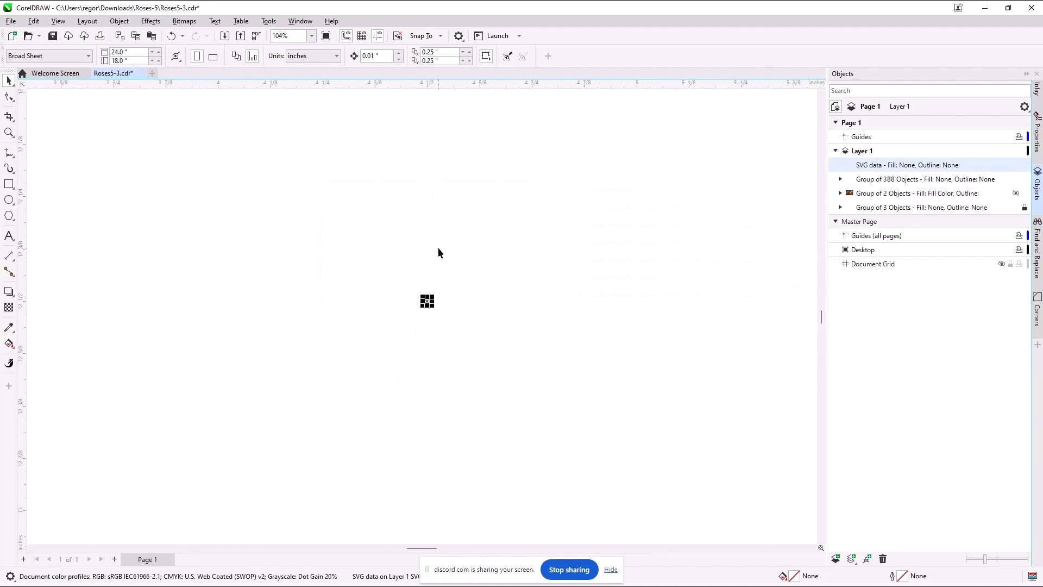
scroll(435, 328, down, 8)
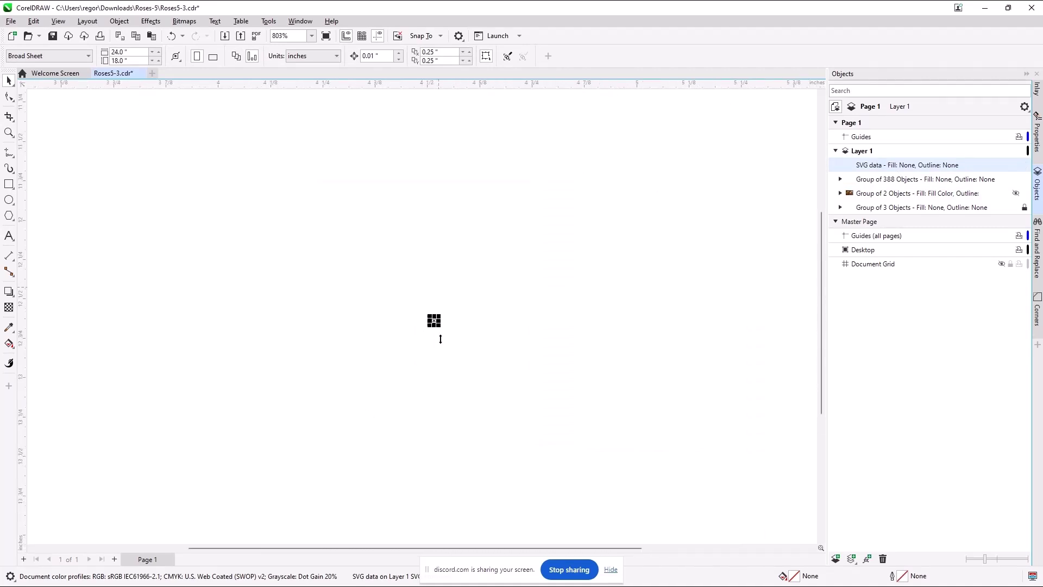
scroll(481, 346, down, 5)
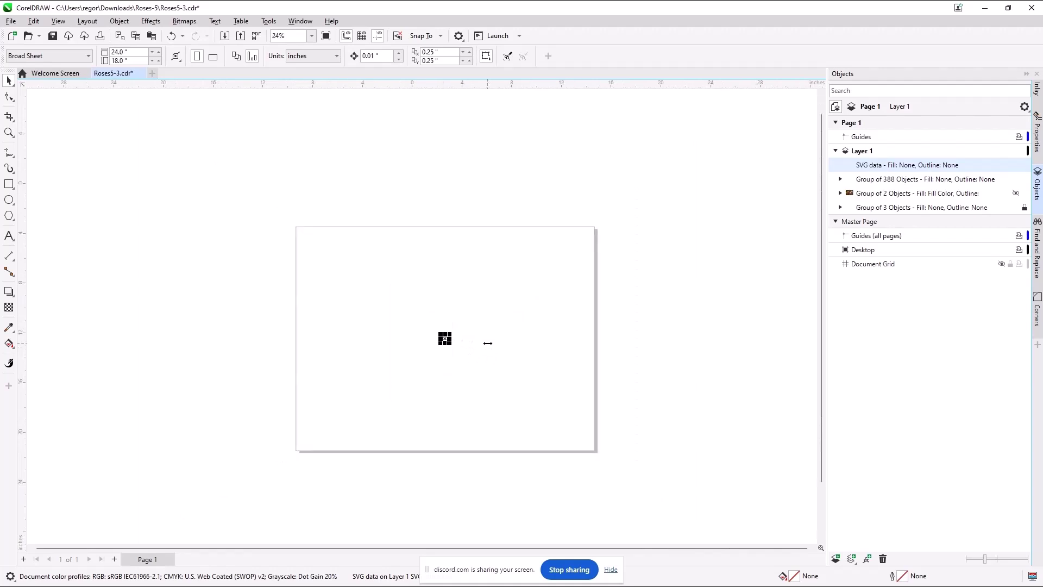
scroll(487, 343, up, 1)
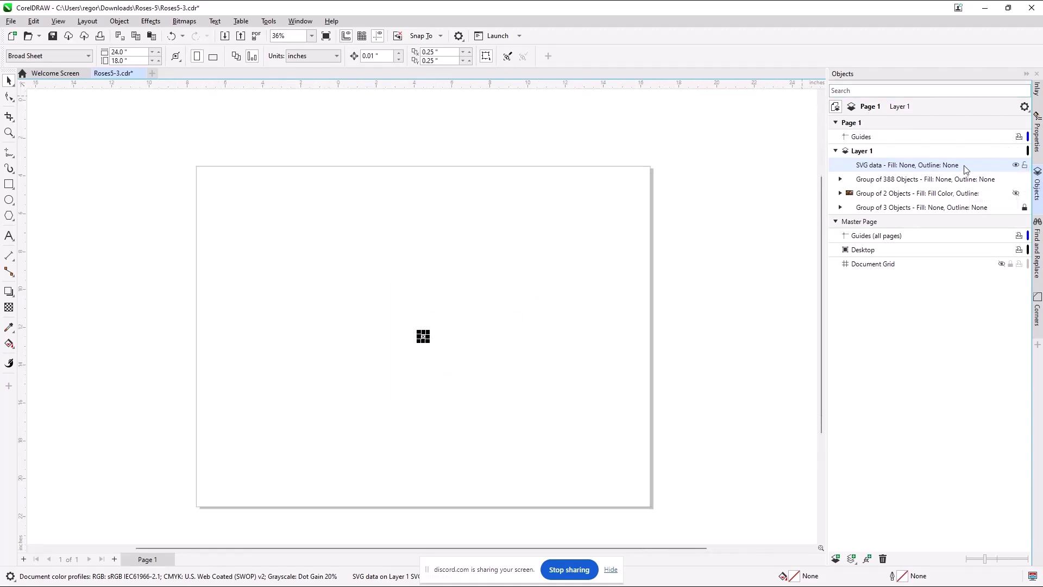
Step: Delete the SVG data object and the group of 388 objects from Layer 1
key(Delete)
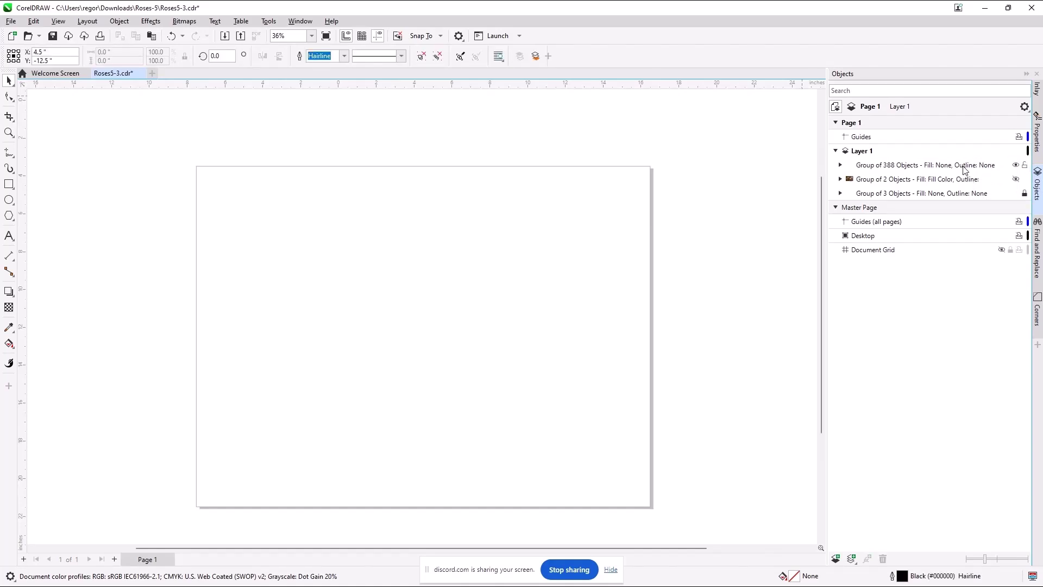
click(945, 166)
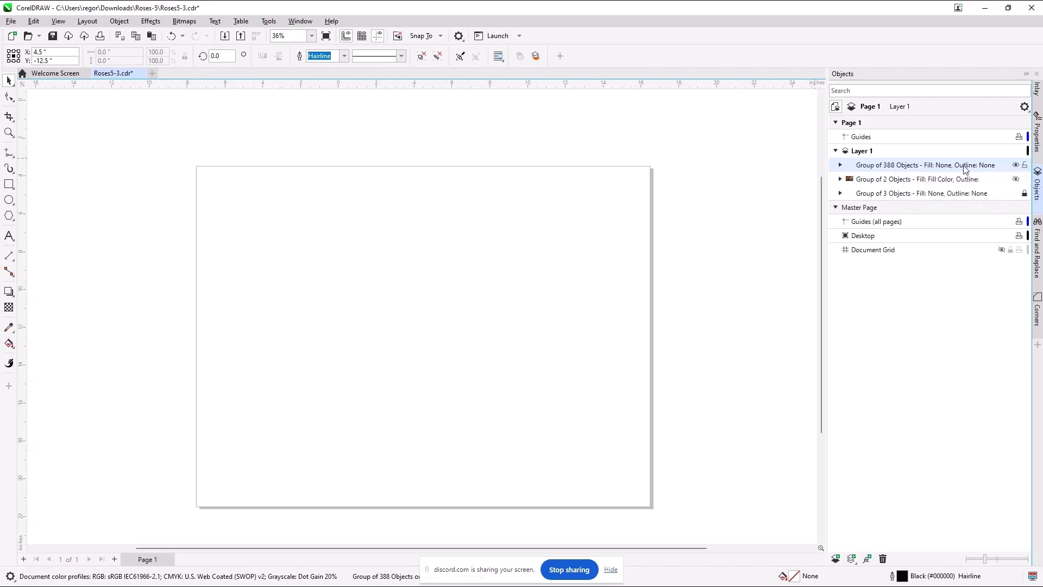
right_click(714, 142)
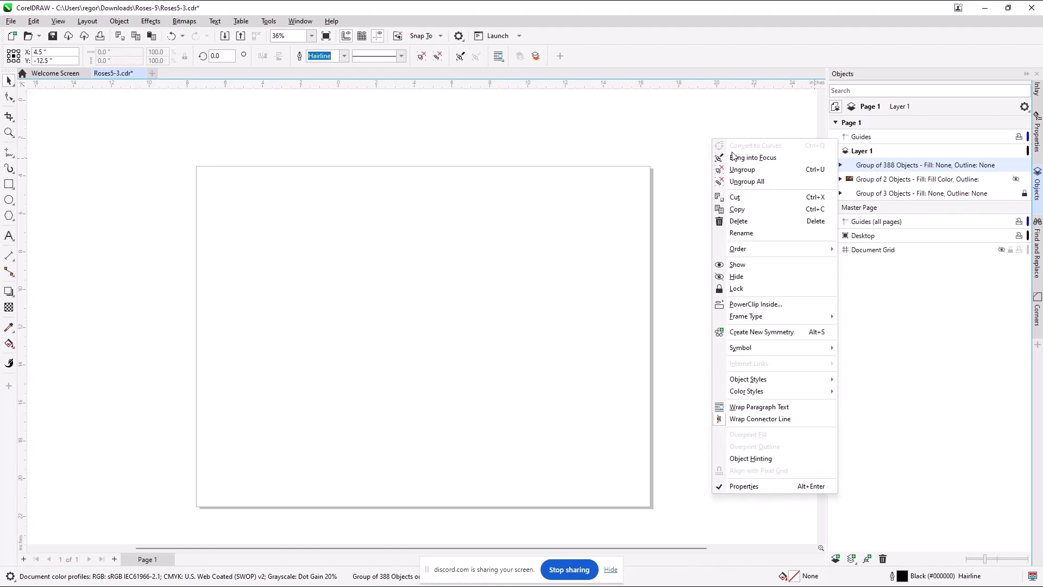
click(750, 221)
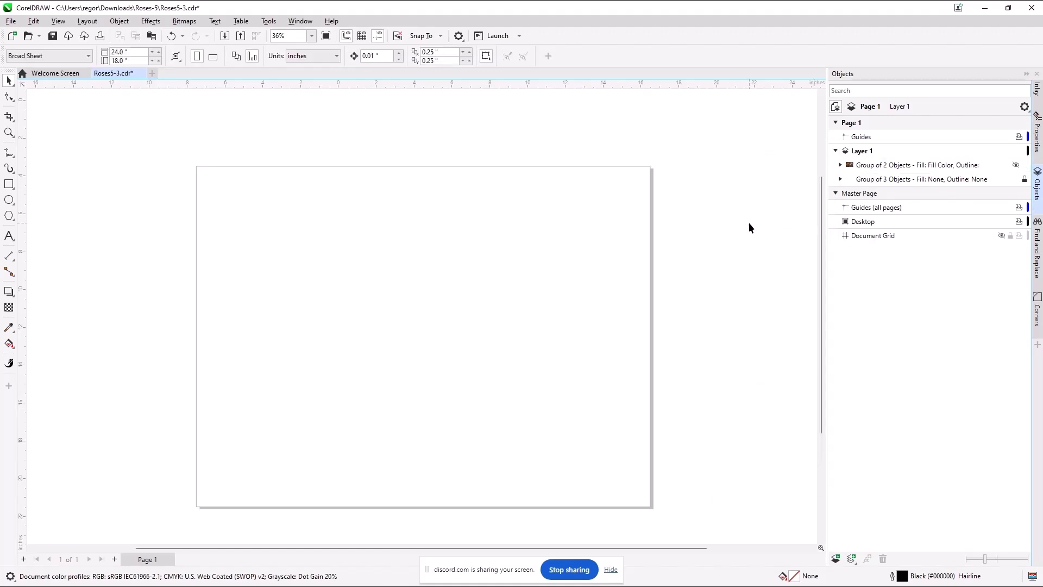